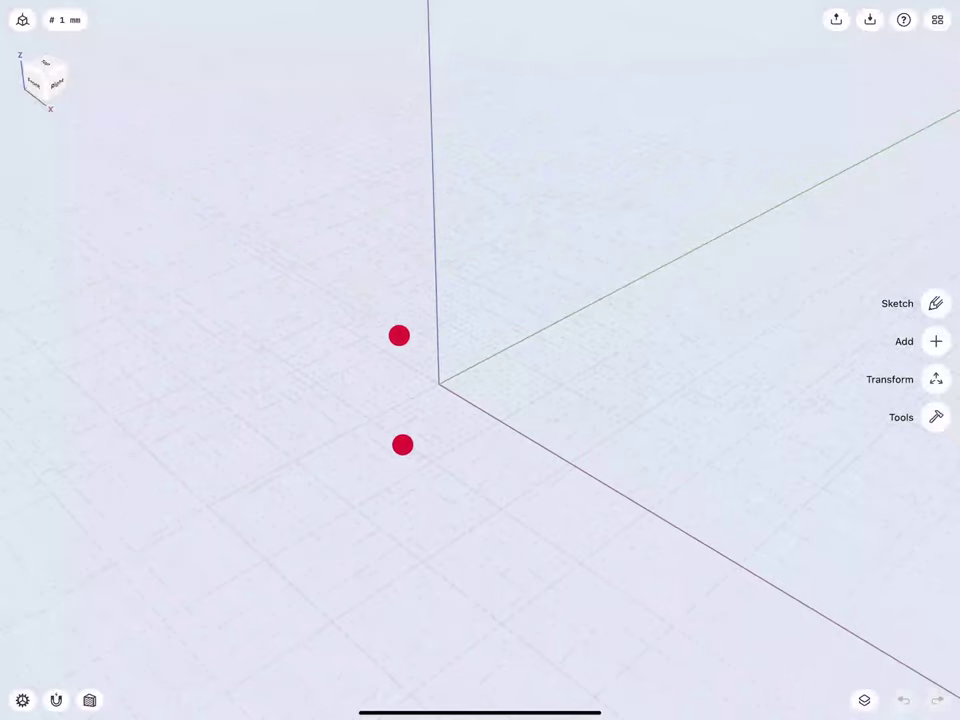
Draw a circle on the ground plane with a 140 mm radius
scroll(409, 384, "down", 3)
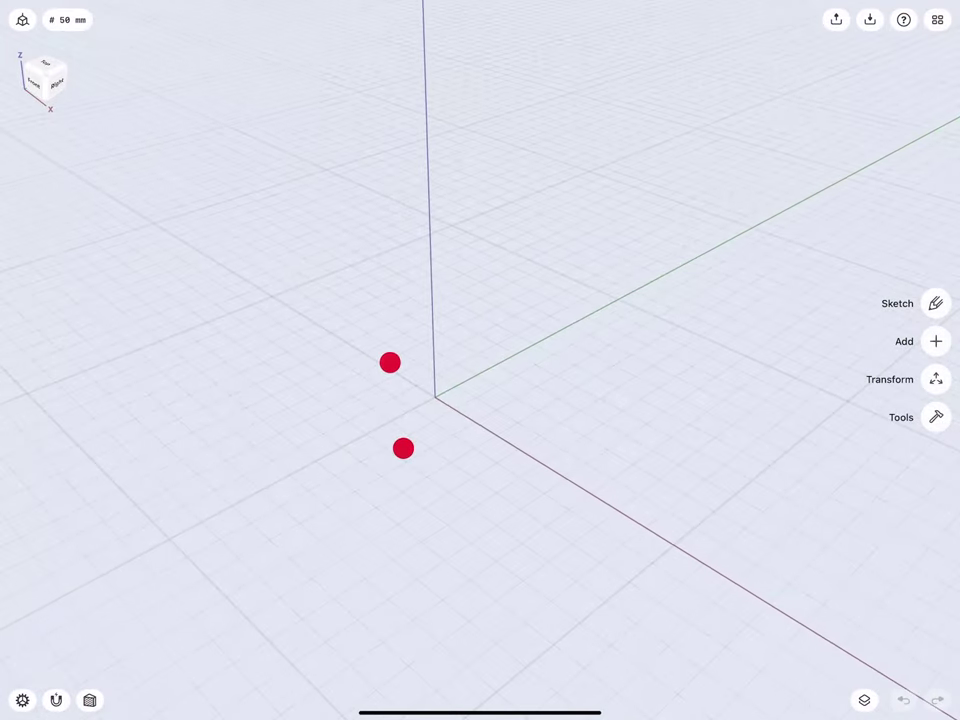
scroll(365, 418, "up", 3)
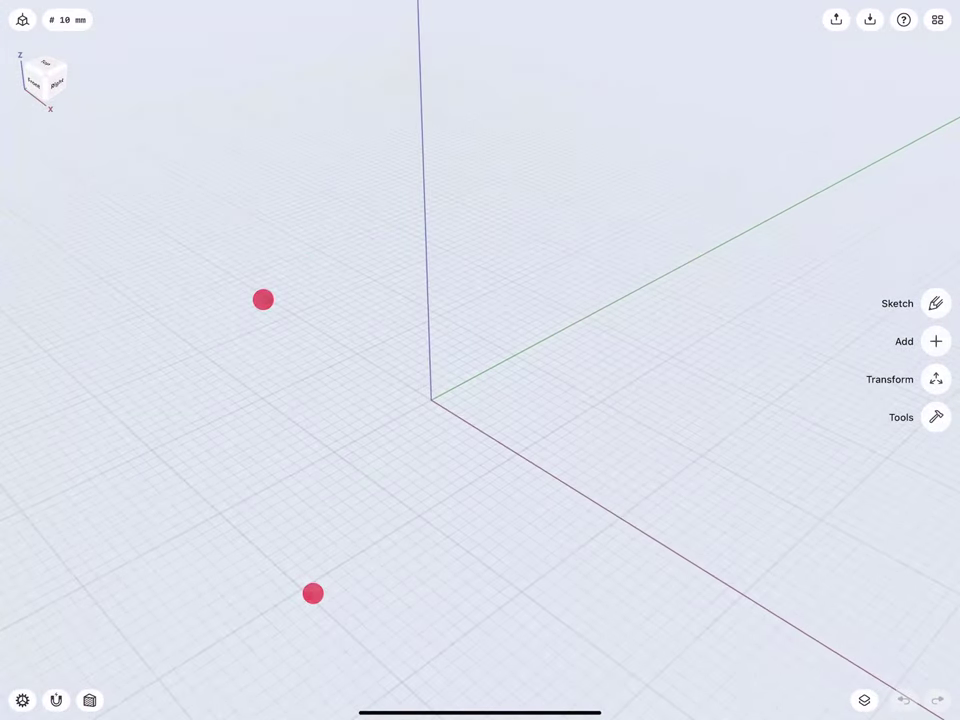
left_click_drag(369, 508, 386, 506)
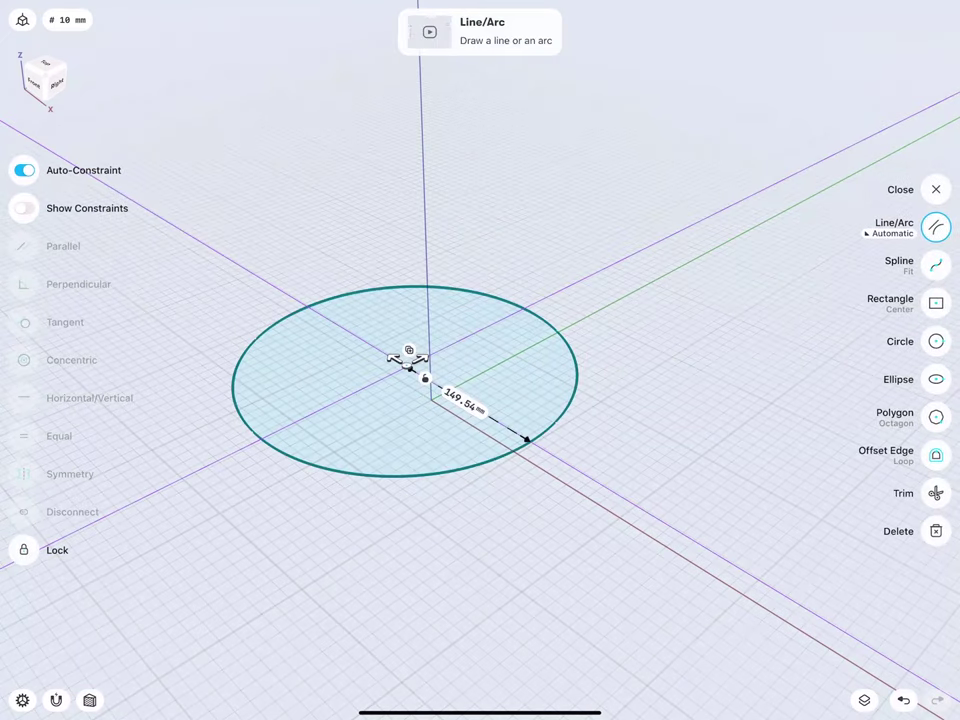
left_click(462, 400)
type("140")
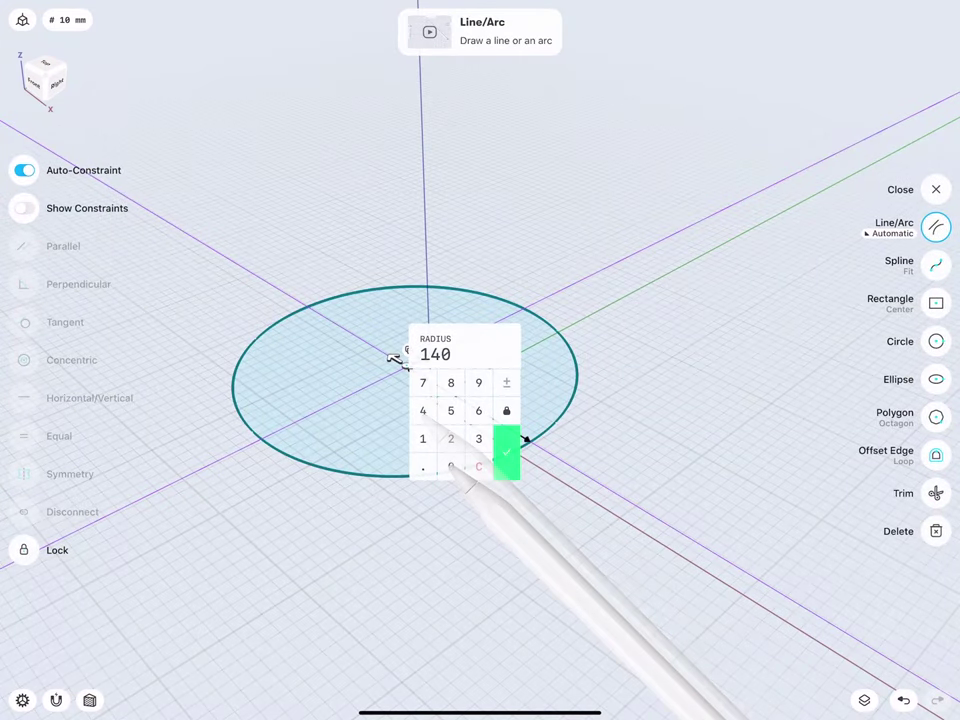
left_click(506, 452)
Snap the circle's centre onto the origin and orbit to a lower angle
left_click(410, 369)
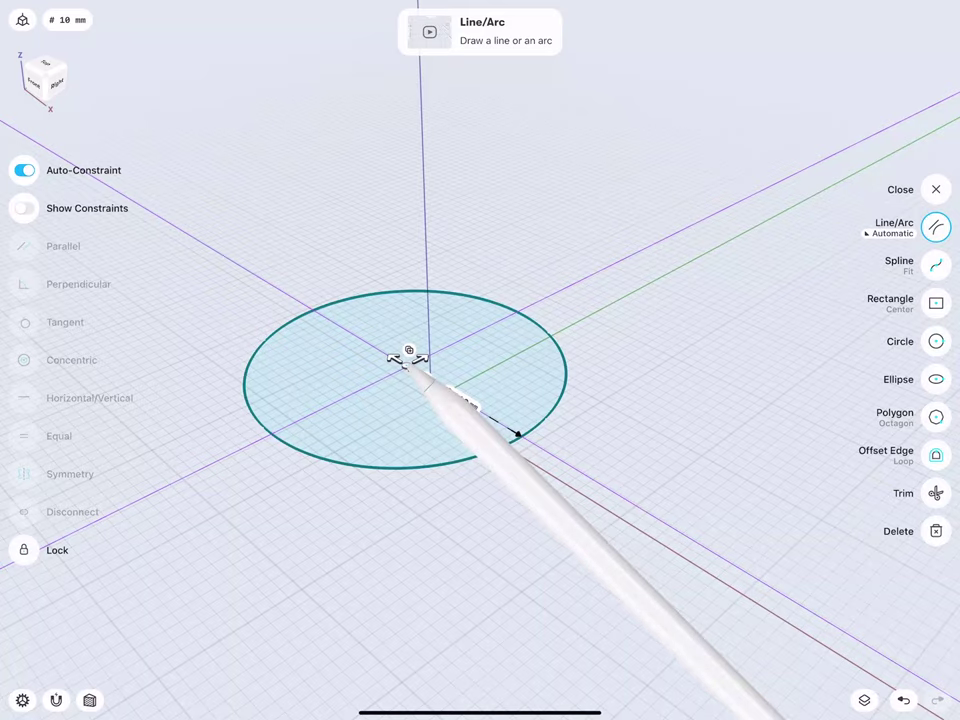
mouse_move(410, 367)
left_mouse_down()
mouse_move(413, 401)
mouse_move(431, 401)
left_mouse_up()
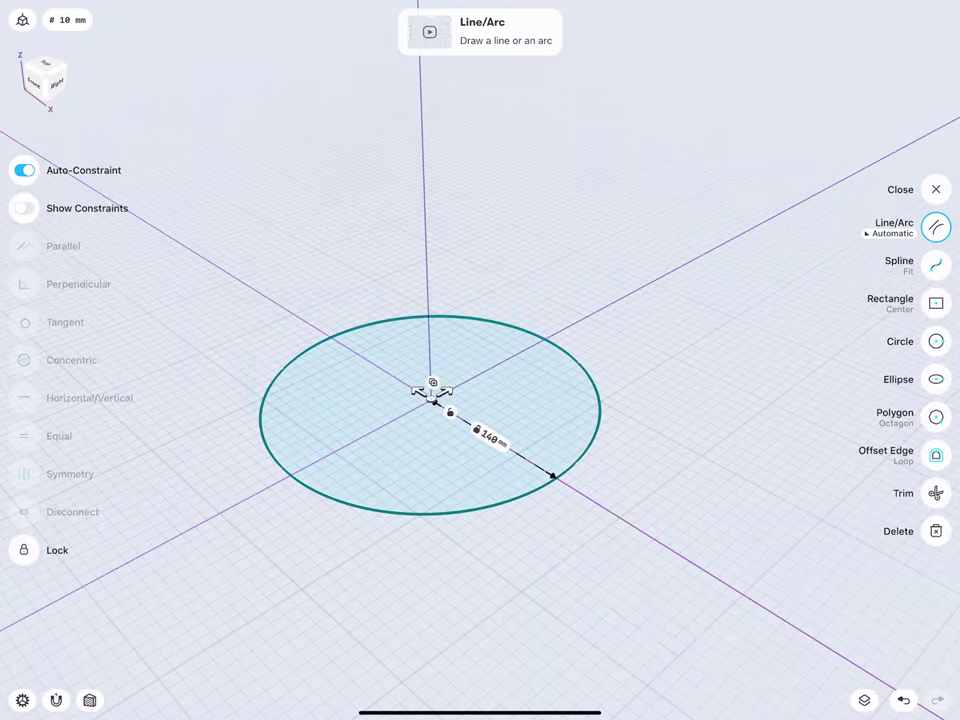
scroll(355, 488, "up", 5)
middle_click_drag(355, 488, 389, 523)
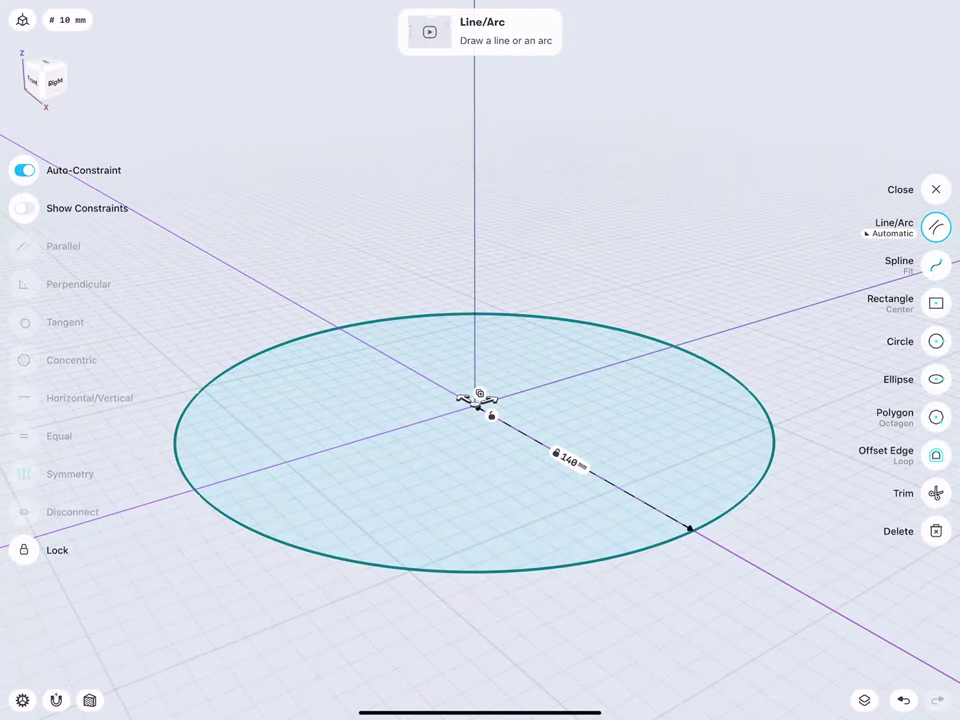
Extrude the 140 mm circle upward into a cylinder 60 mm tall
left_click(296, 369)
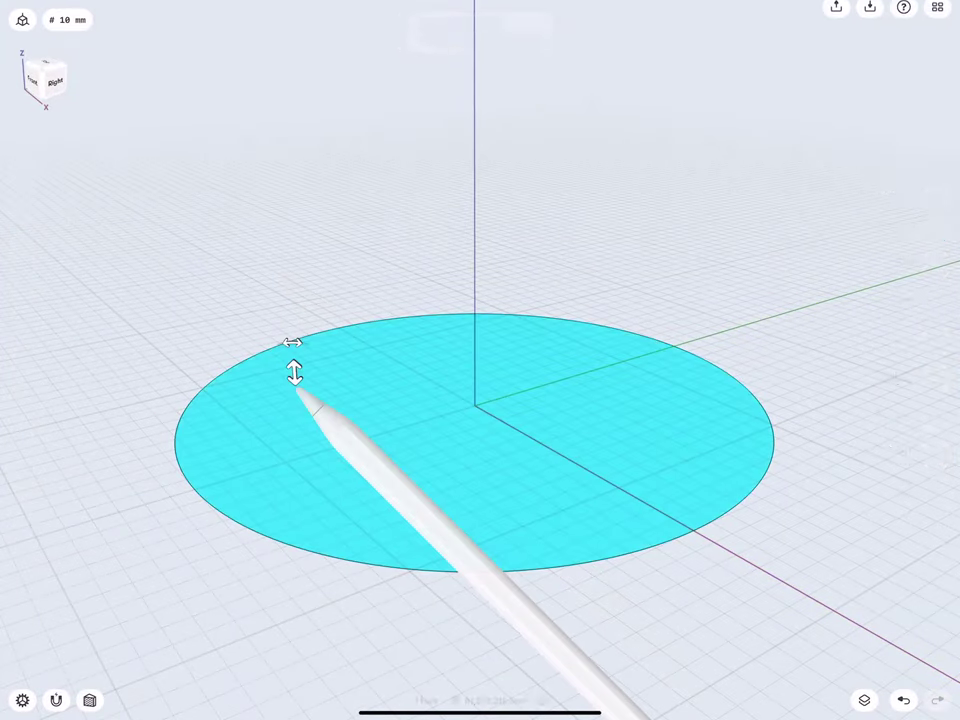
left_click_drag(294, 372, 285, 255)
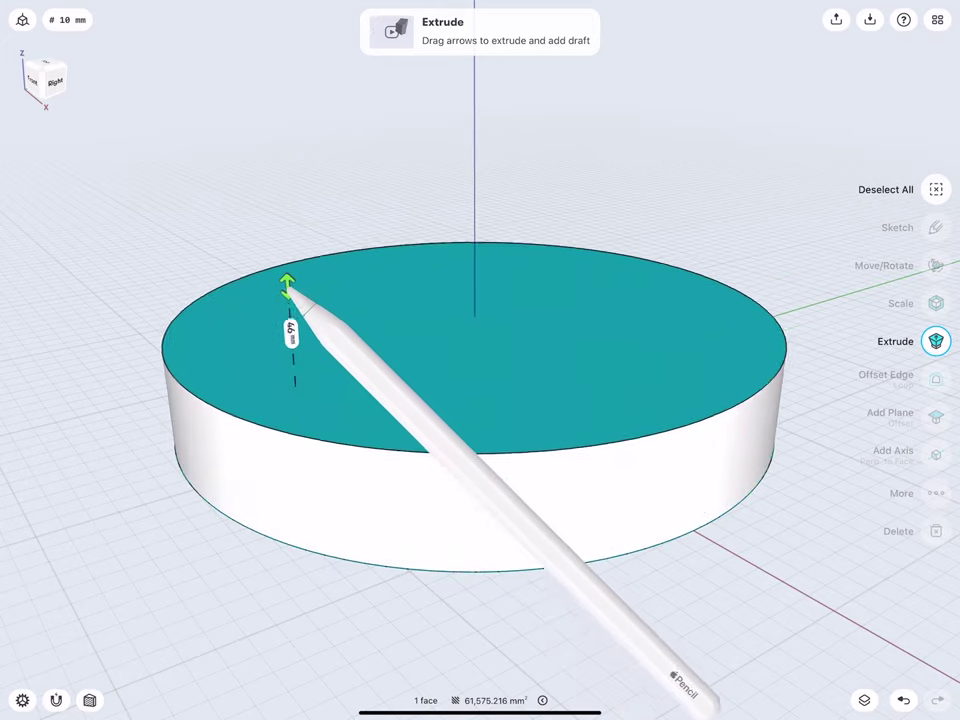
left_click(289, 315)
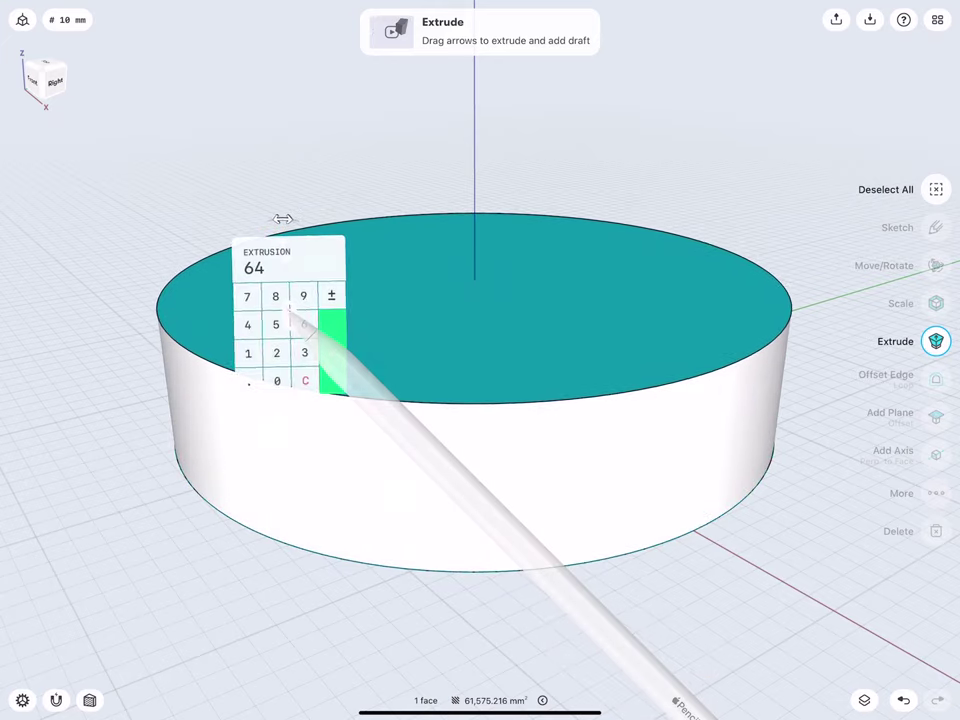
left_click(304, 324)
left_click(276, 380)
left_click(331, 352)
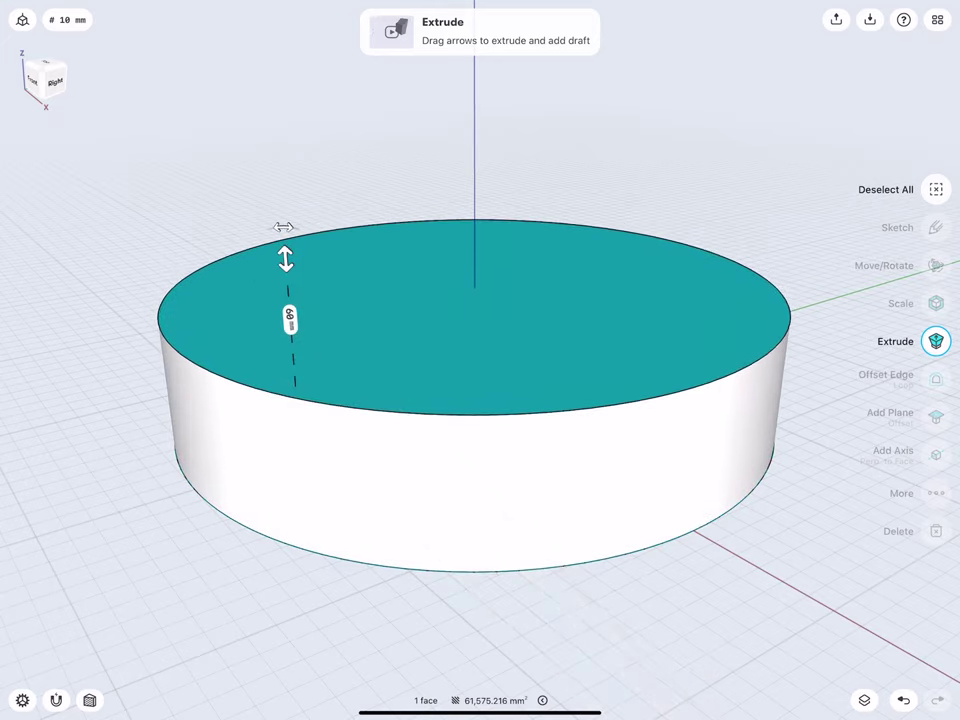
scroll(304, 396, "down", 2)
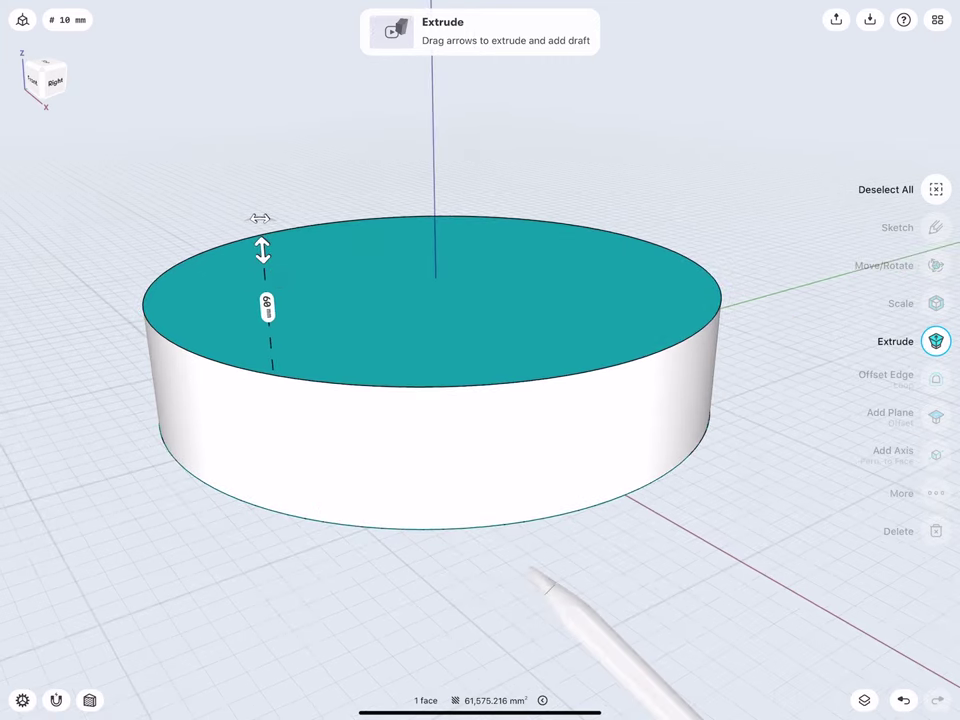
left_click(540, 575)
scroll(380, 430, "up", 2)
Fillet the cylinder's bottom edge at 10 mm
middle_click_drag(343, 332, 497, 291)
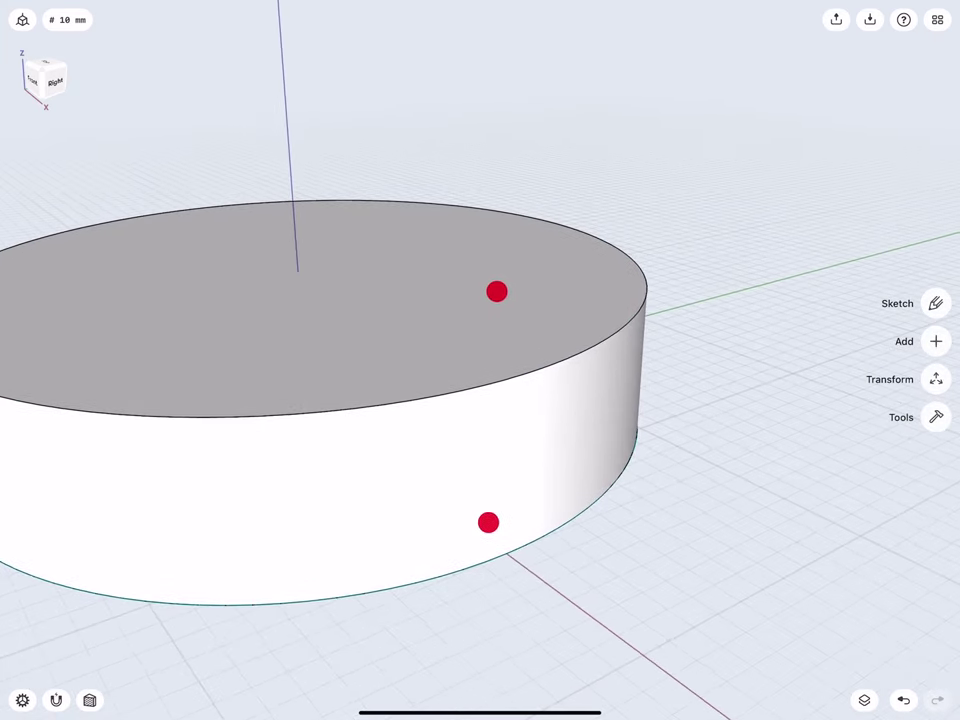
left_click(596, 489)
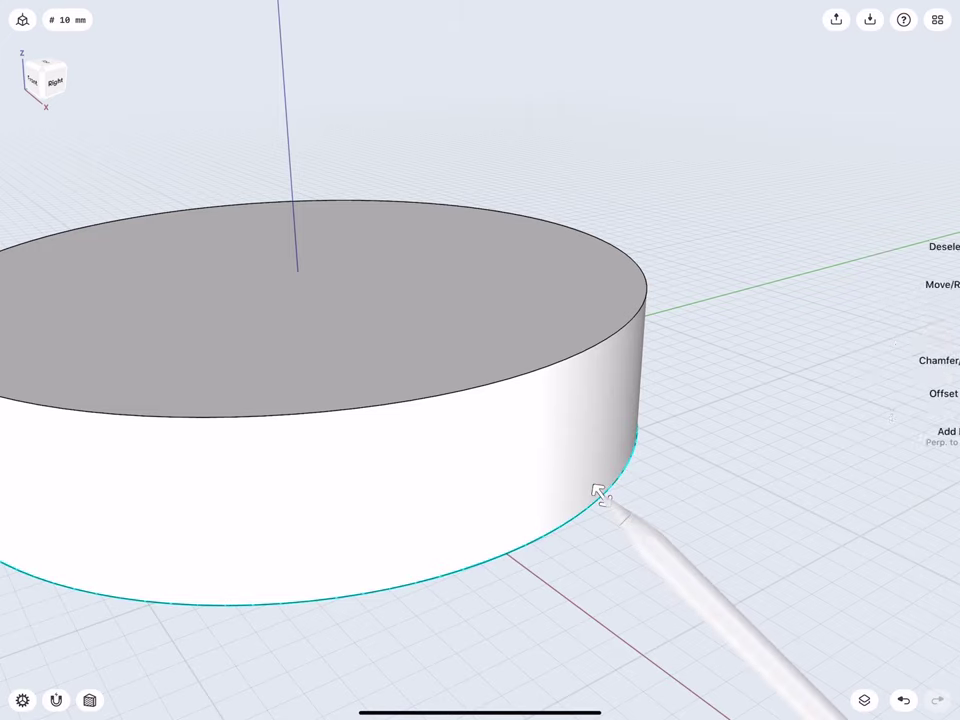
left_click_drag(598, 490, 615, 513)
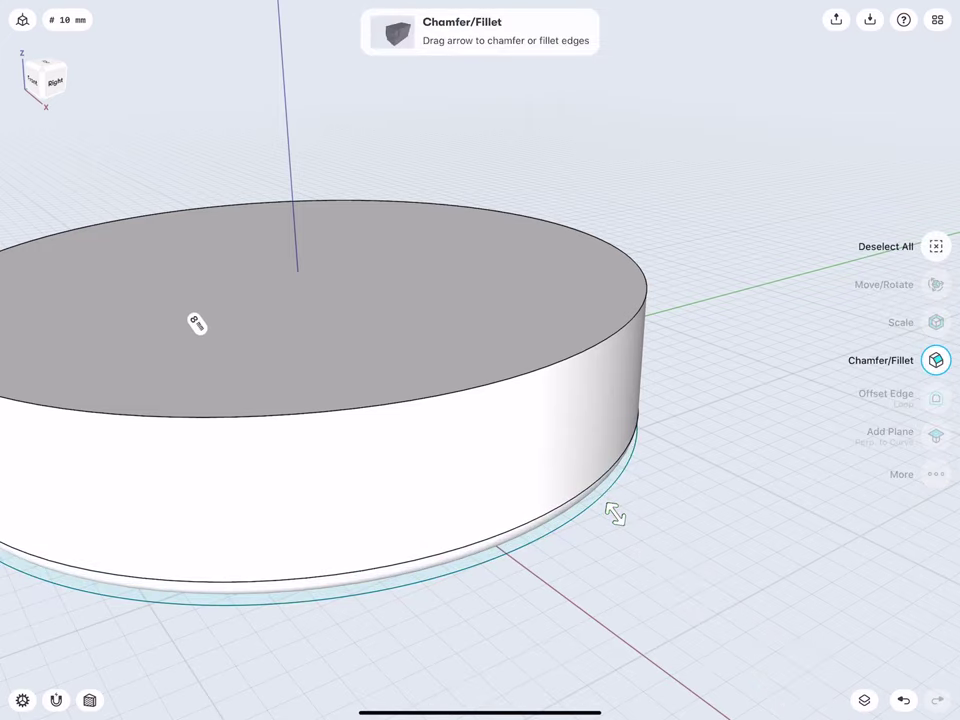
left_click(197, 323)
type("10")
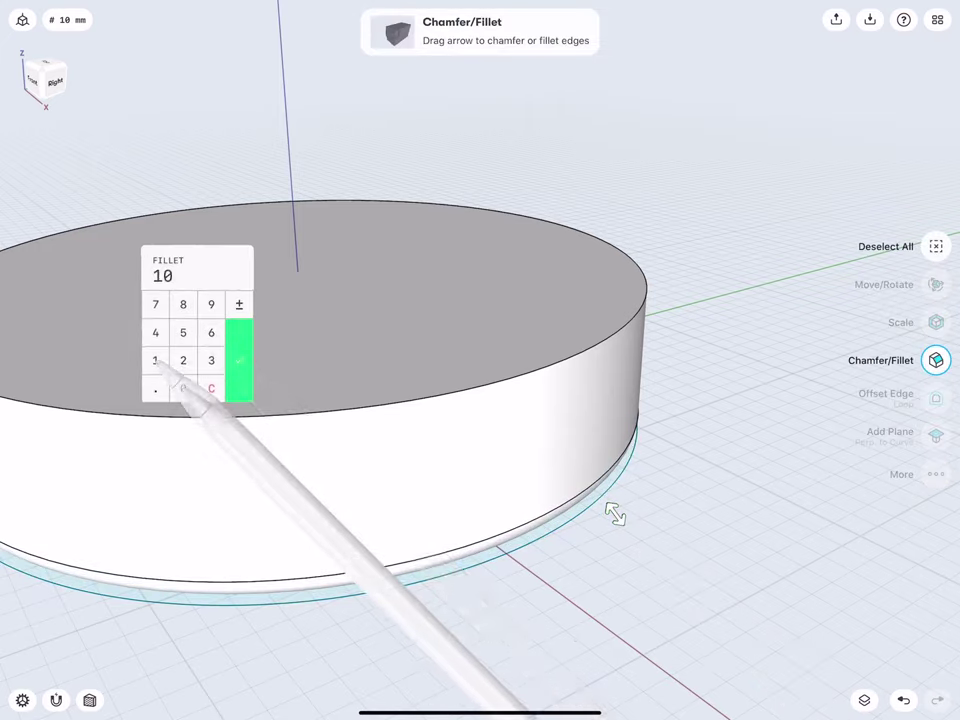
left_click(239, 360)
Apply a -20 mm edge treatment to the cylinder's top edge
left_click(640, 308)
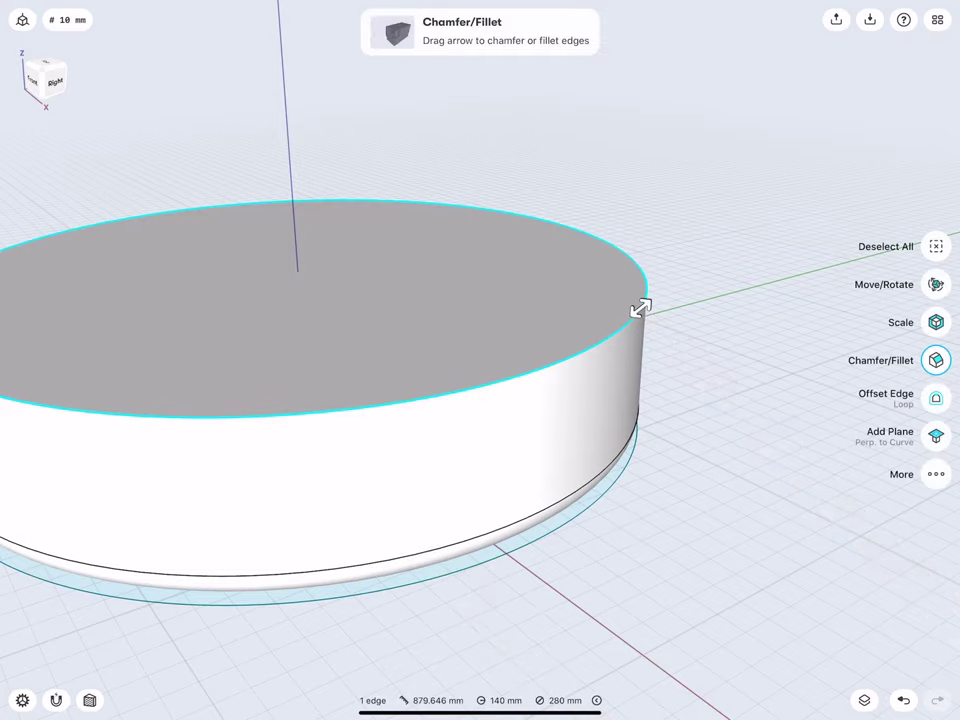
left_click_drag(640, 308, 608, 334)
left_click(188, 216)
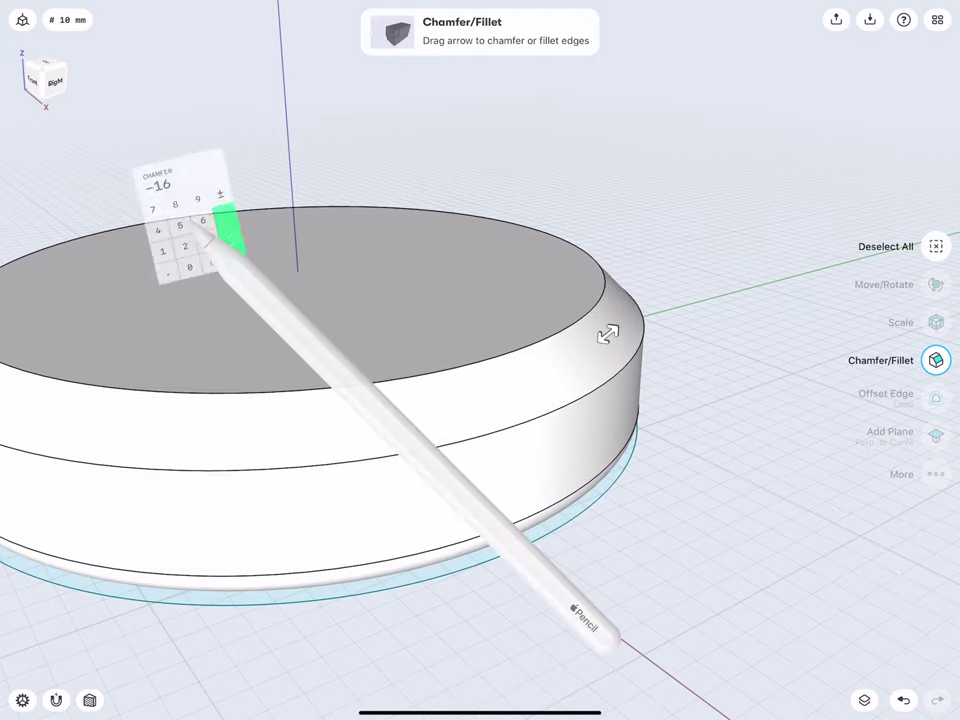
left_click(176, 251)
left_click(176, 279)
left_click(231, 246)
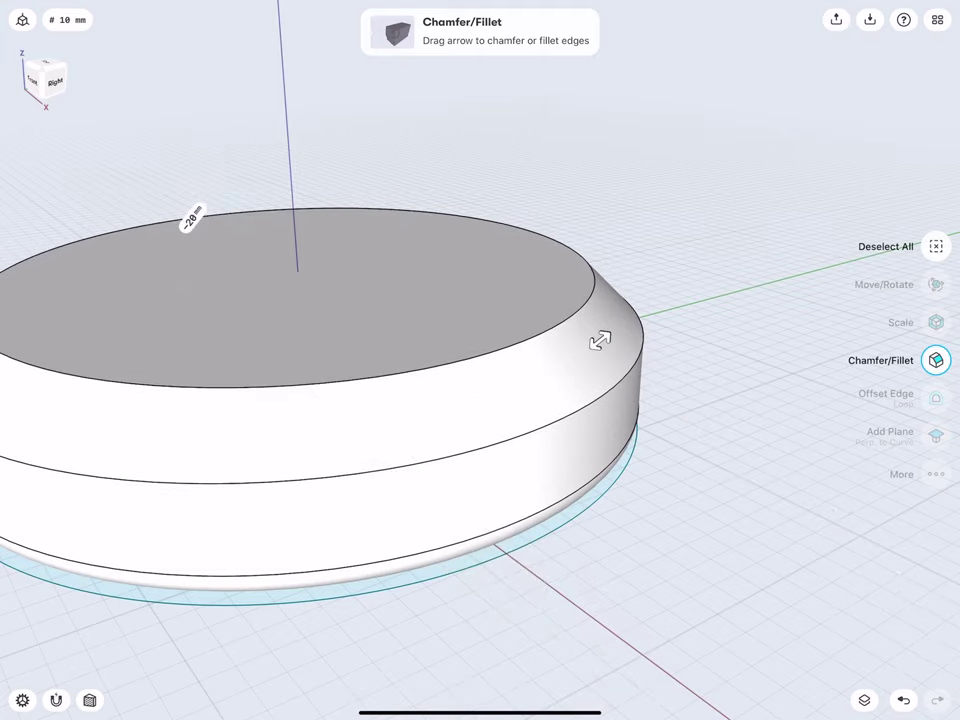
left_click(602, 242)
Round the new inner top edge with a 20 mm fillet
left_click(591, 293)
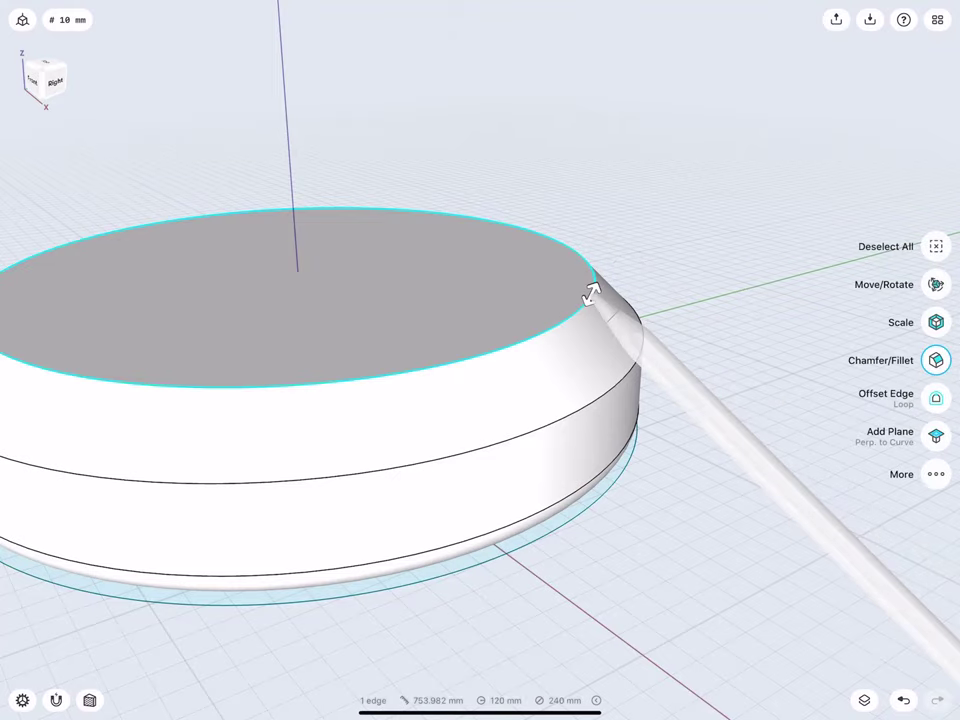
left_click_drag(594, 285, 618, 240)
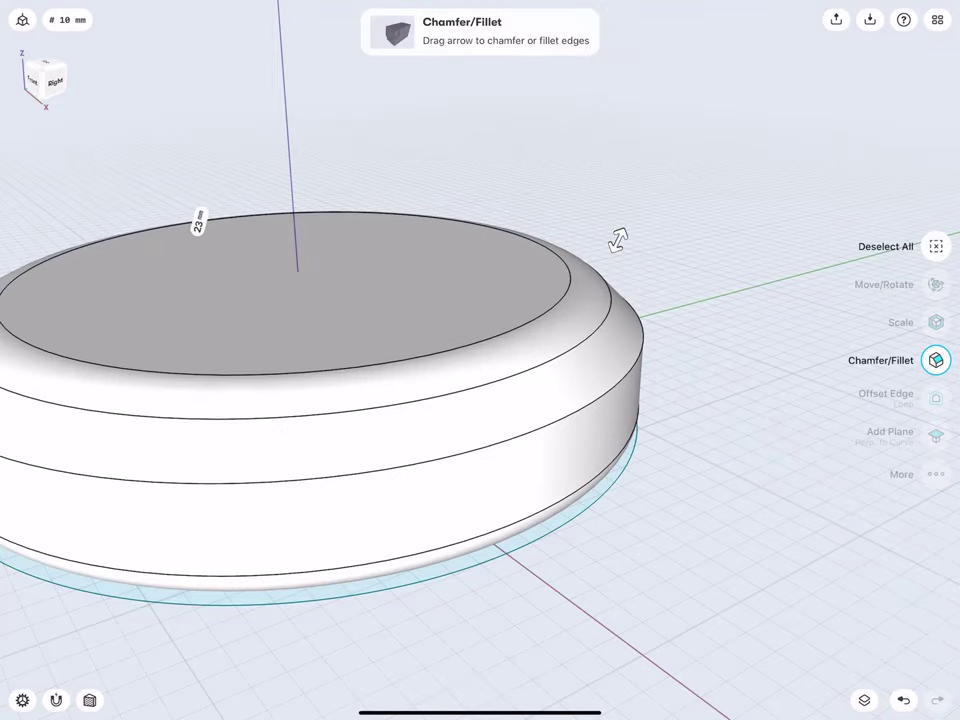
left_click(198, 220)
left_click(186, 255)
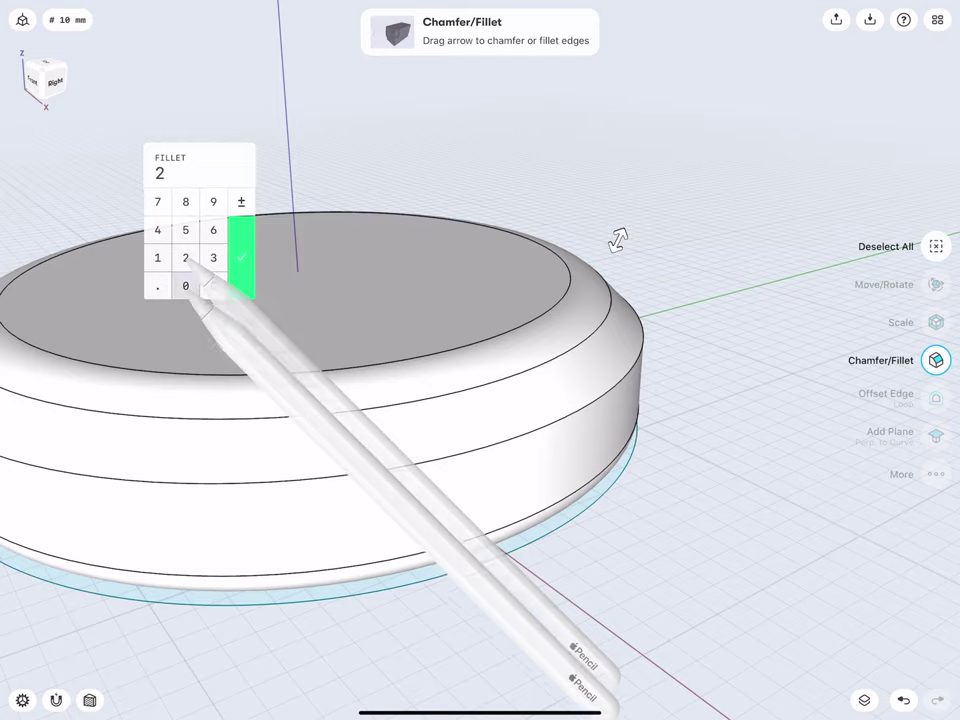
left_click(186, 283)
left_click(242, 255)
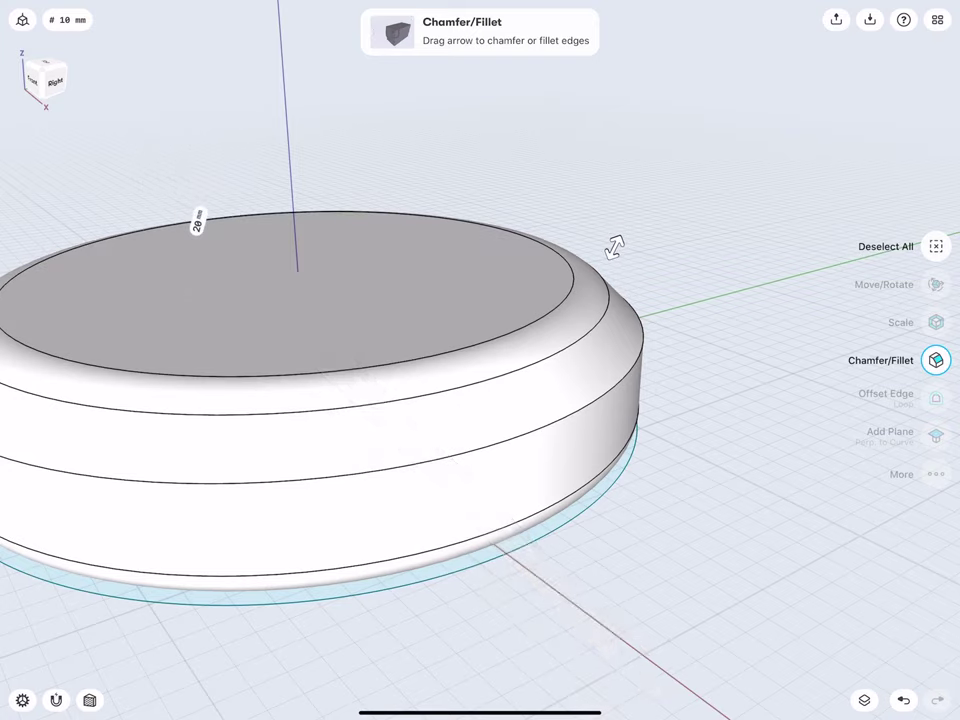
left_click(533, 190)
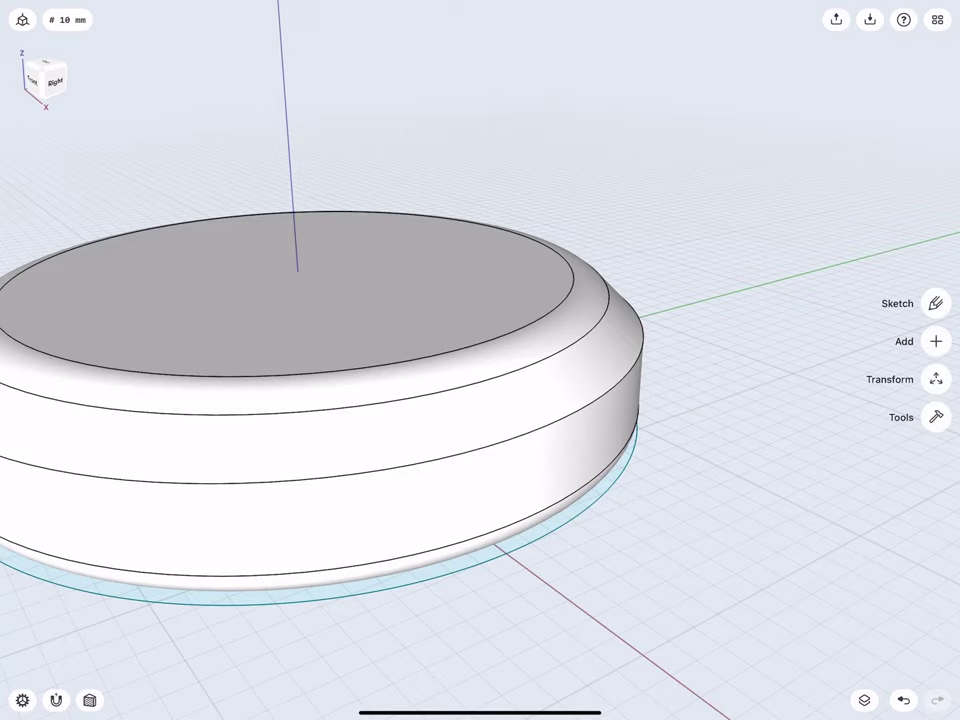
Fillet the mid-side edge at 50 mm, then reframe the puck in a front-right view
left_click(636, 322)
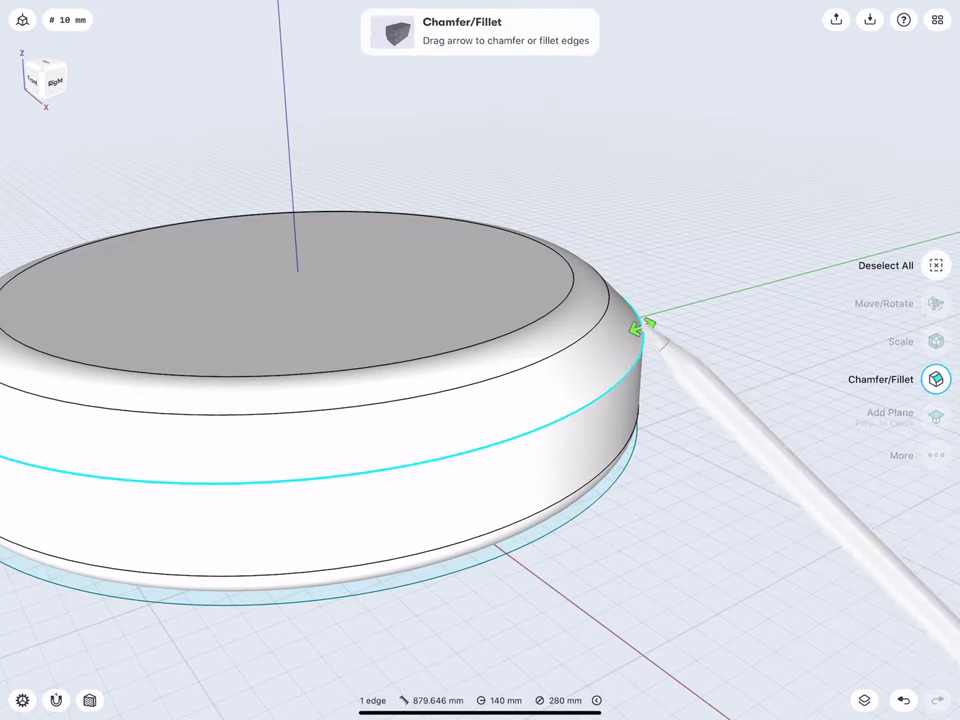
left_click_drag(643, 321, 758, 285)
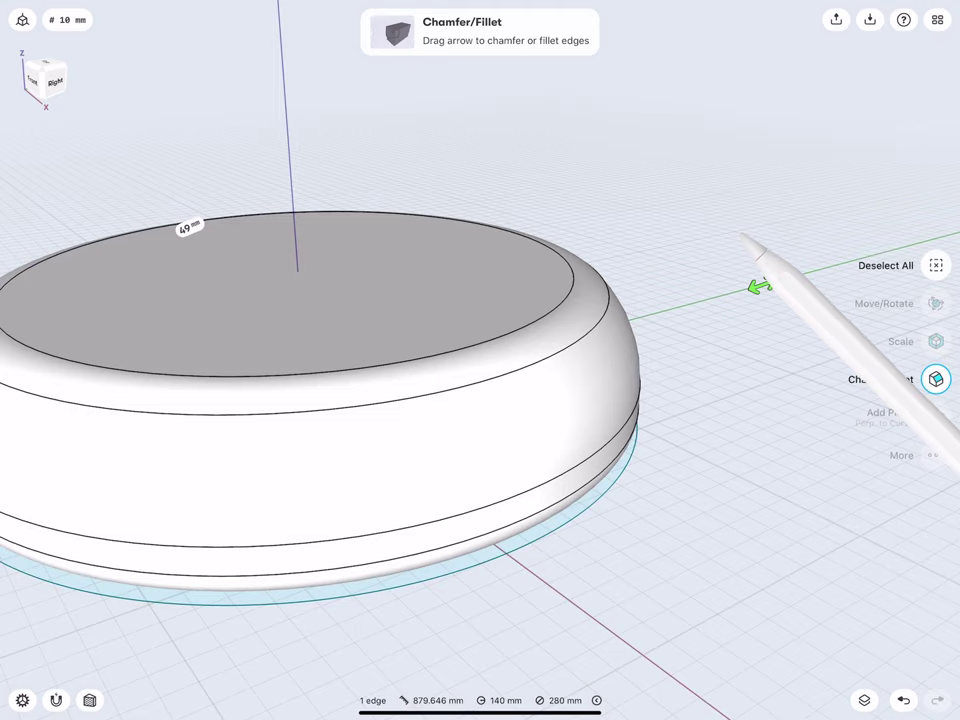
left_click(187, 226)
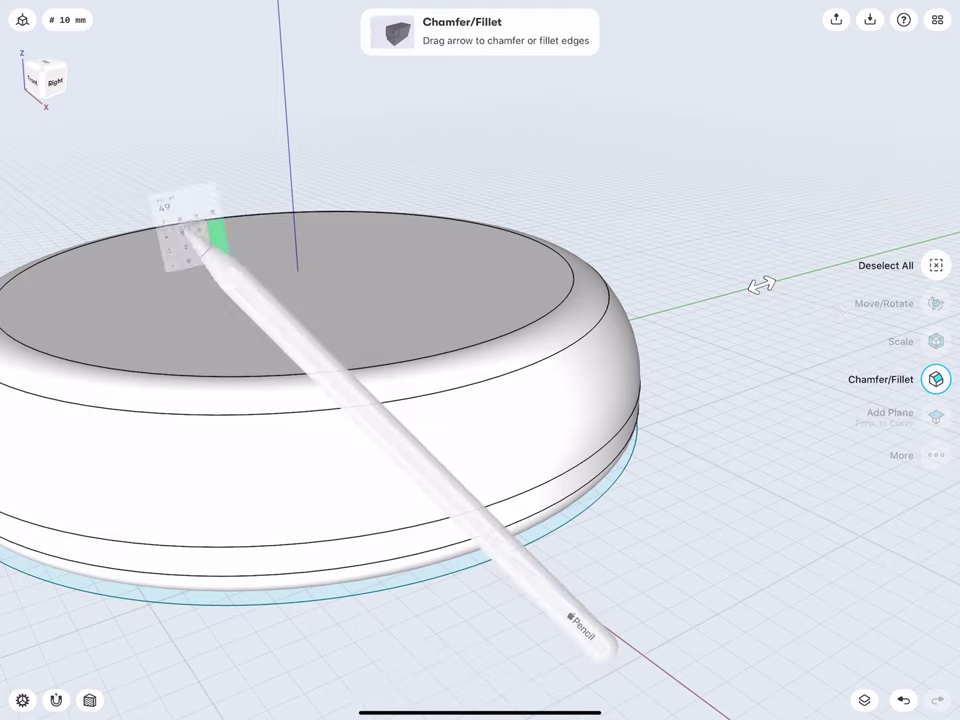
left_click(175, 235)
left_click(175, 291)
left_click(231, 263)
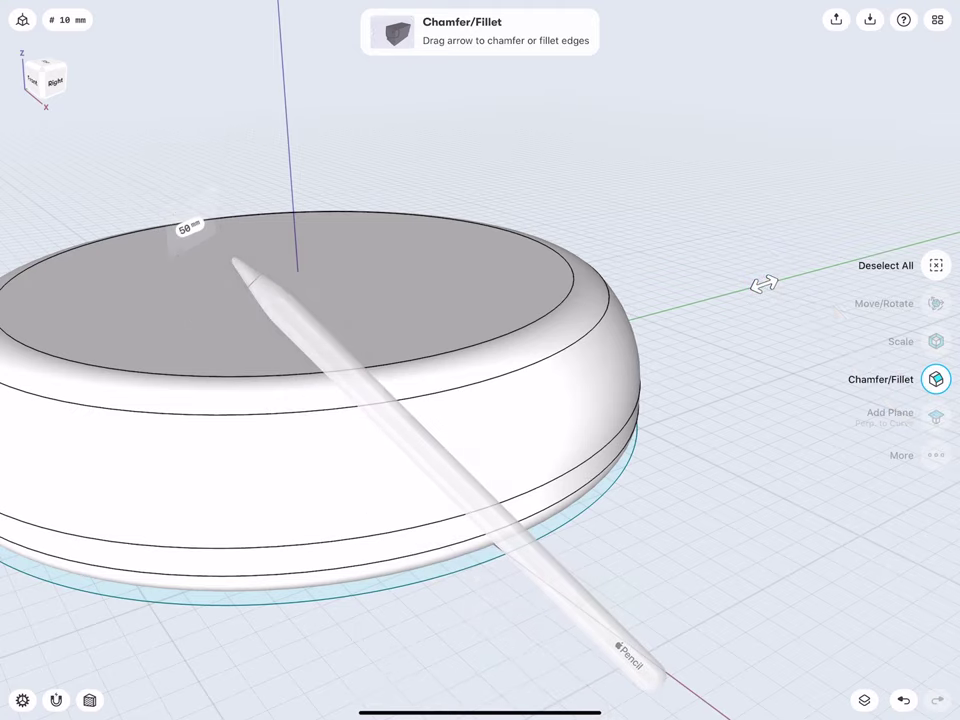
left_click(195, 163)
middle_click_drag(219, 297, 433, 279)
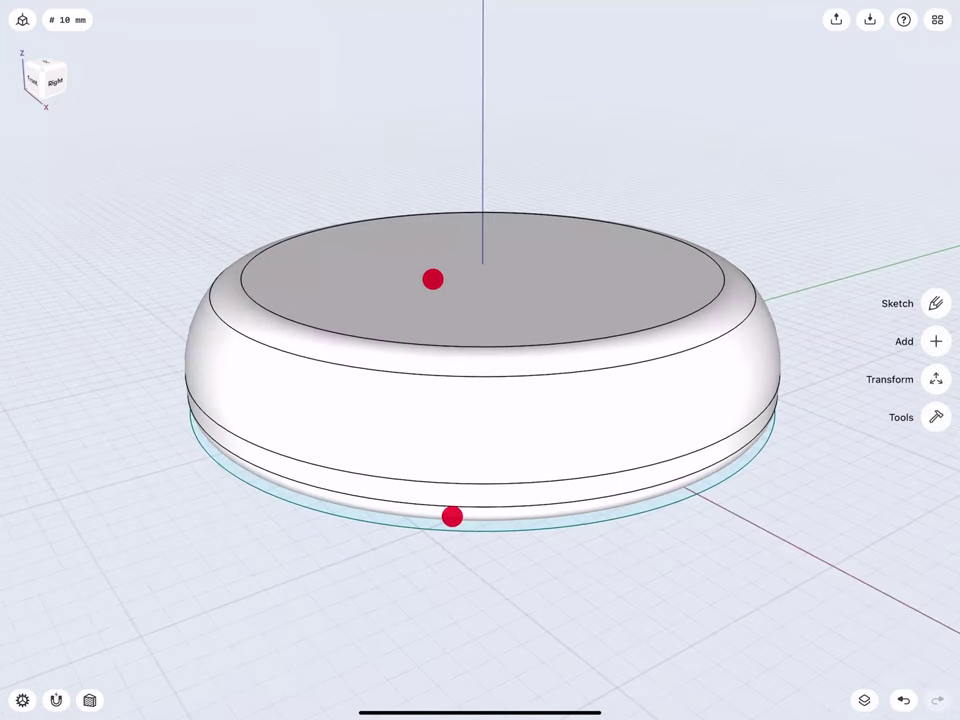
mouse_move(321, 240)
middle_mouse_down()
mouse_move(313, 255)
mouse_move(350, 216)
middle_mouse_up()
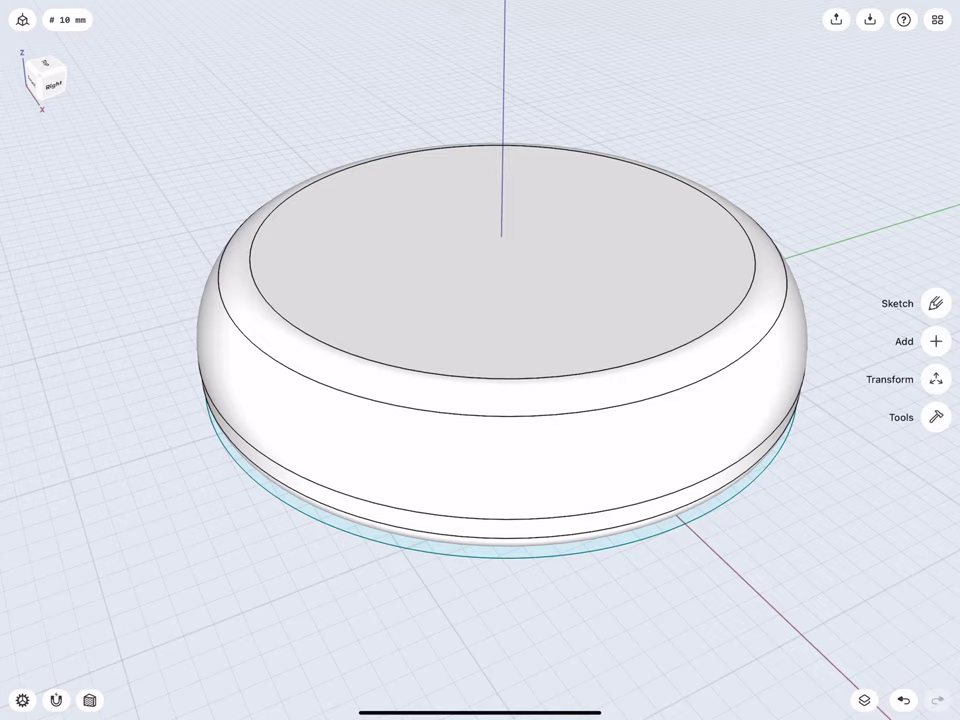
left_click(39, 64)
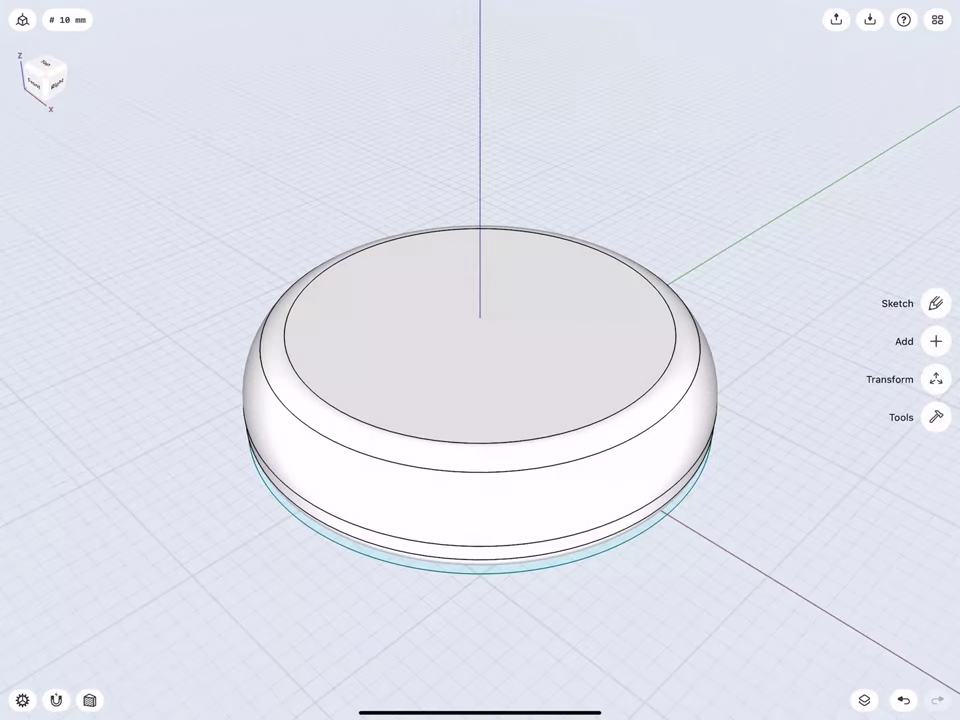
Offset a plane 120 mm above the puck's top face and start a sketch on it
scroll(200, 472, "up", 3)
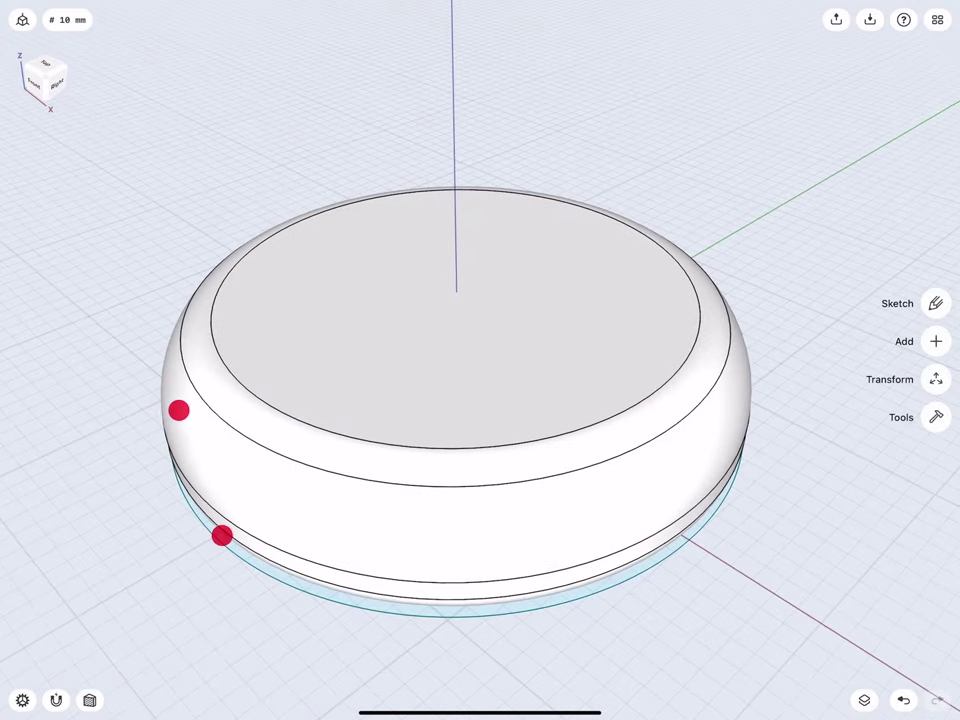
left_click(340, 345)
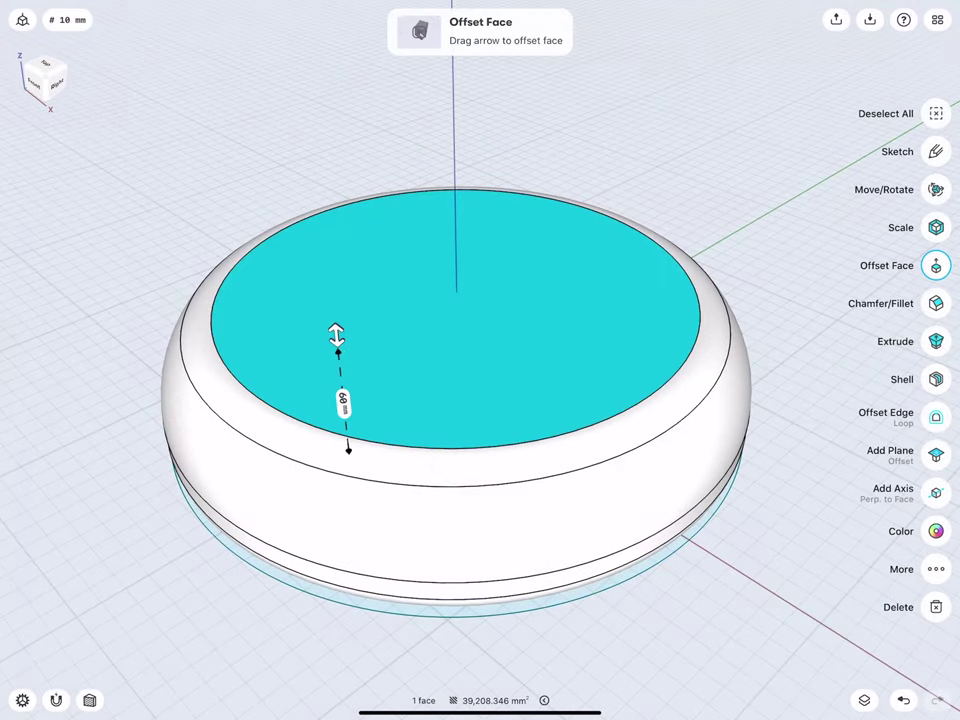
left_click(936, 454)
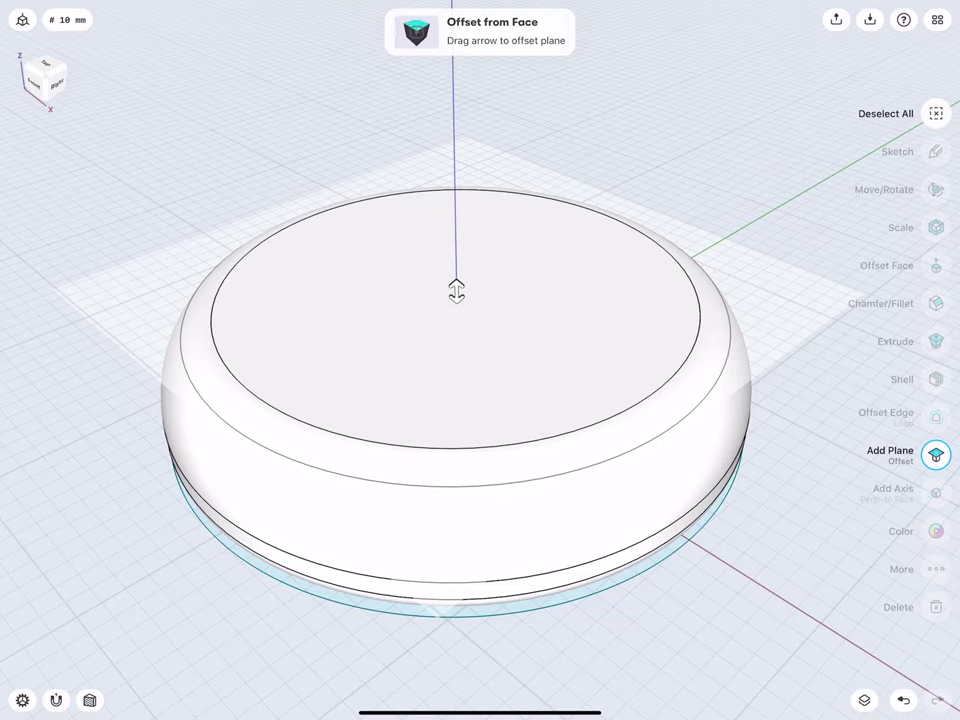
left_click_drag(456, 290, 453, 113)
left_click(452, 210)
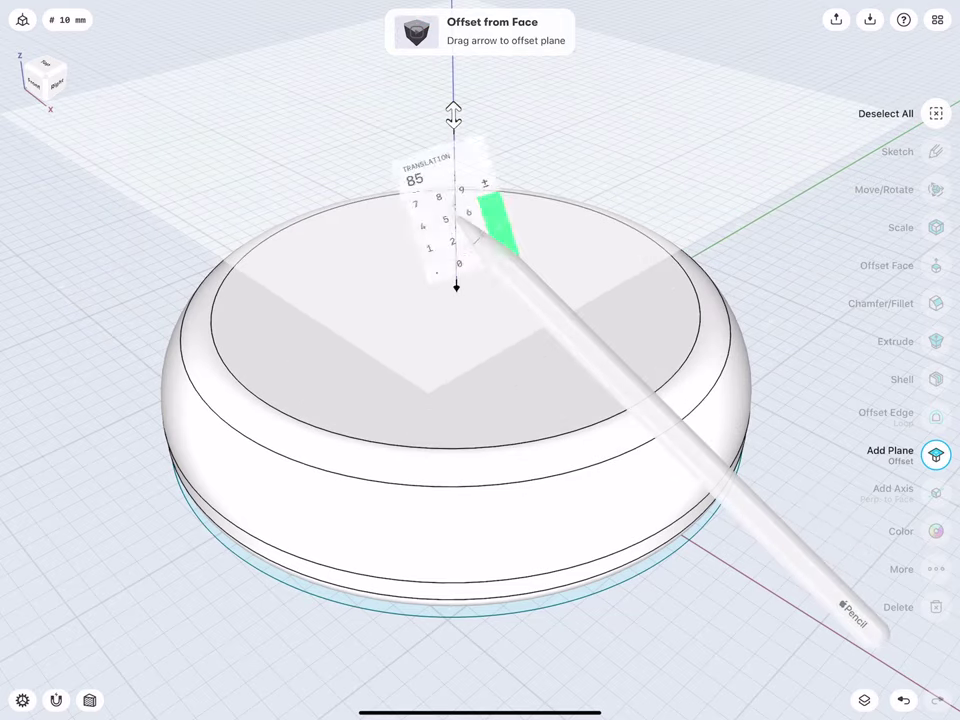
left_click(416, 242)
left_click(439, 242)
left_click(439, 270)
left_click(495, 246)
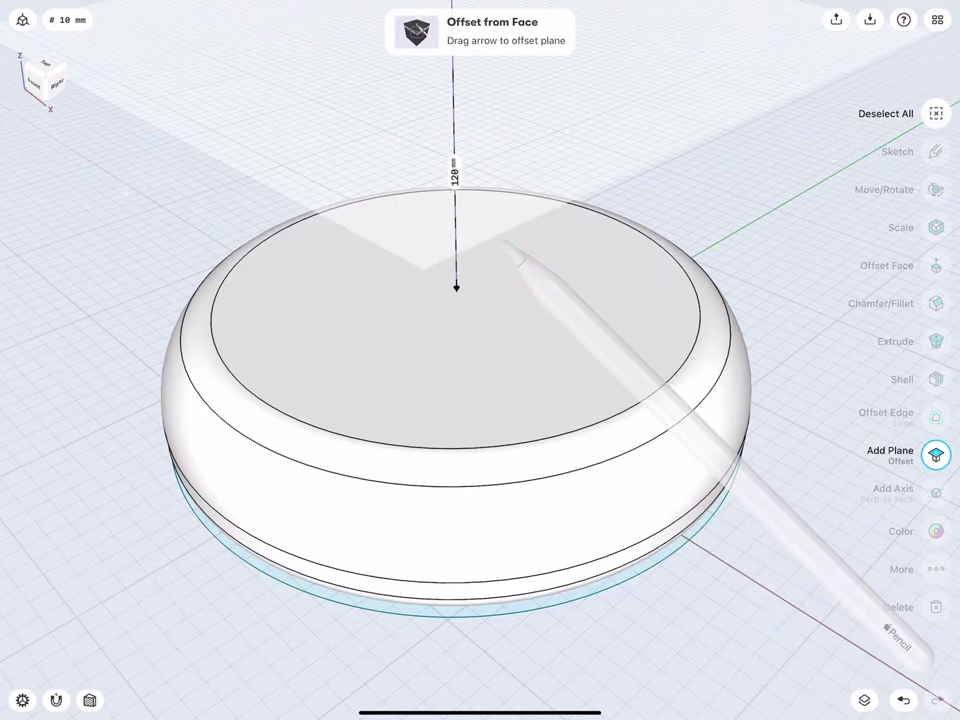
scroll(337, 340, "down", 5)
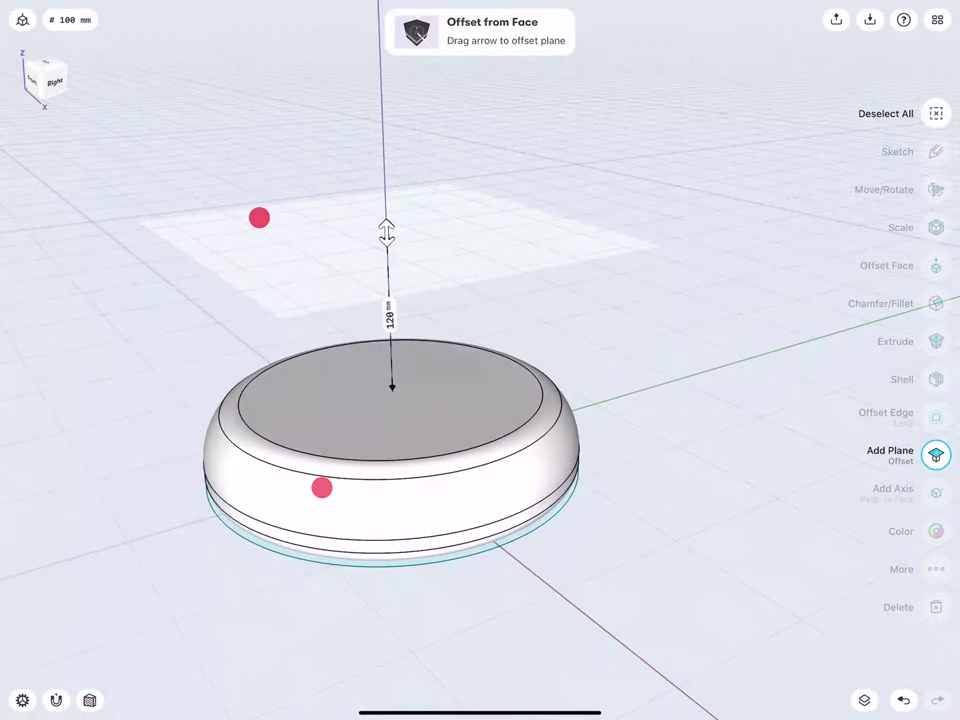
left_click(321, 252)
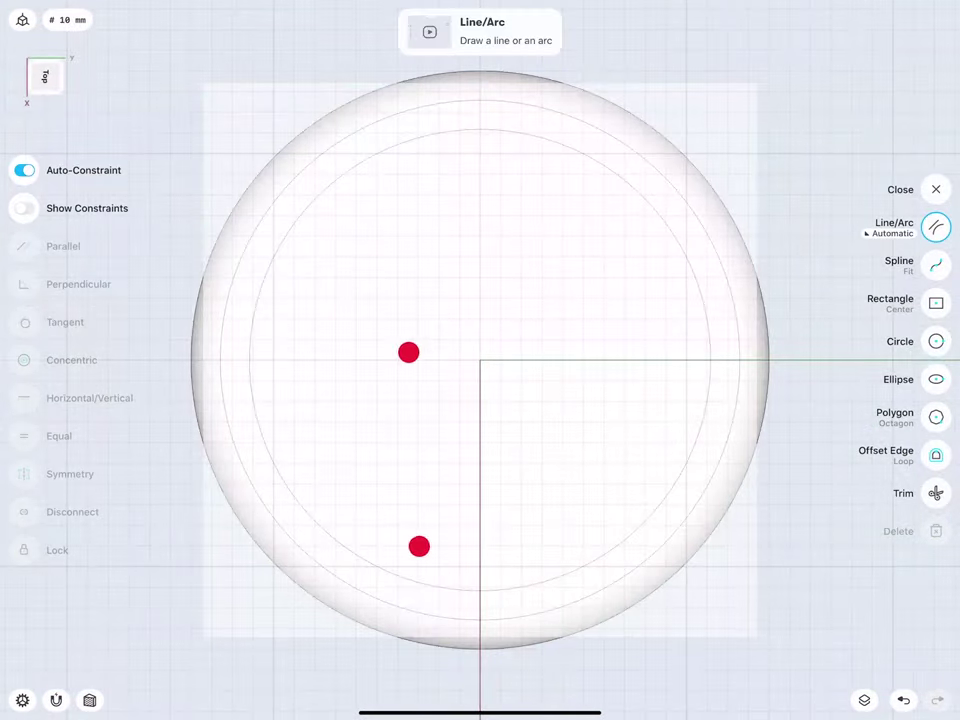
Draw a 125 mm-radius circle centred on the origin of the raised sketch
scroll(413, 449, "up", 3)
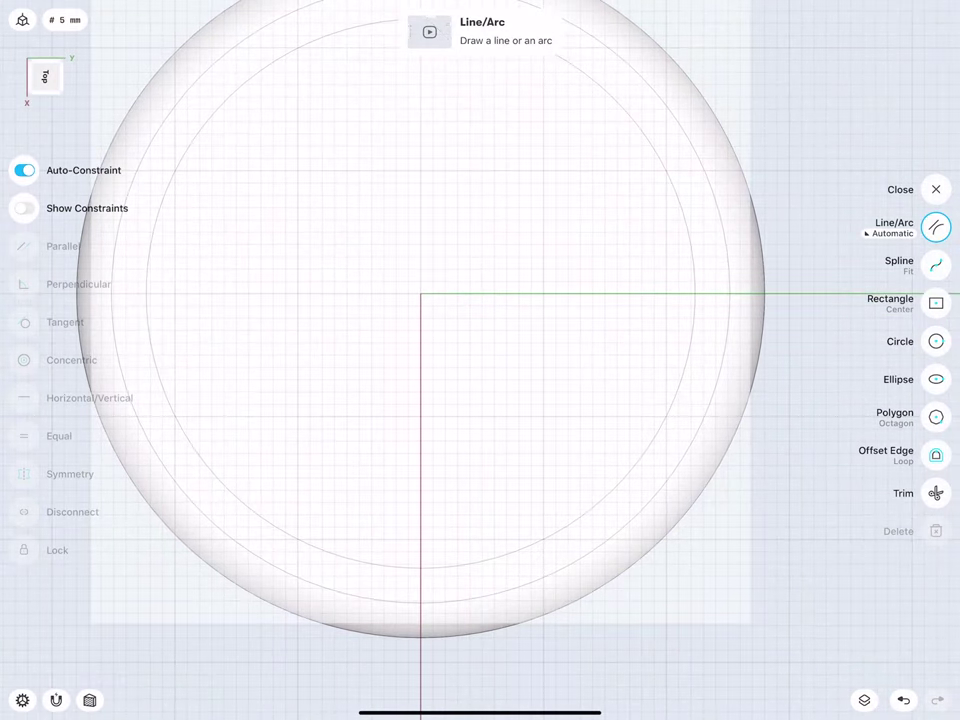
left_click(936, 341)
mouse_move(420, 294)
left_mouse_down()
mouse_move(443, 422)
mouse_move(468, 490)
mouse_move(420, 513)
left_mouse_up()
left_click(525, 293)
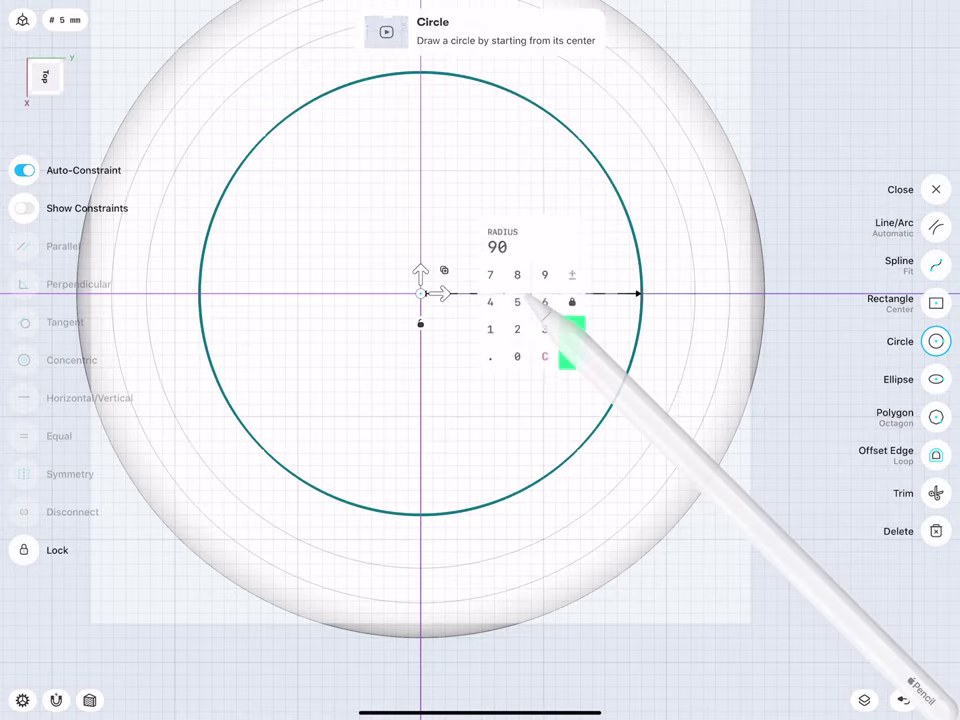
left_click(489, 330)
left_click(517, 330)
left_click(517, 302)
left_click(573, 343)
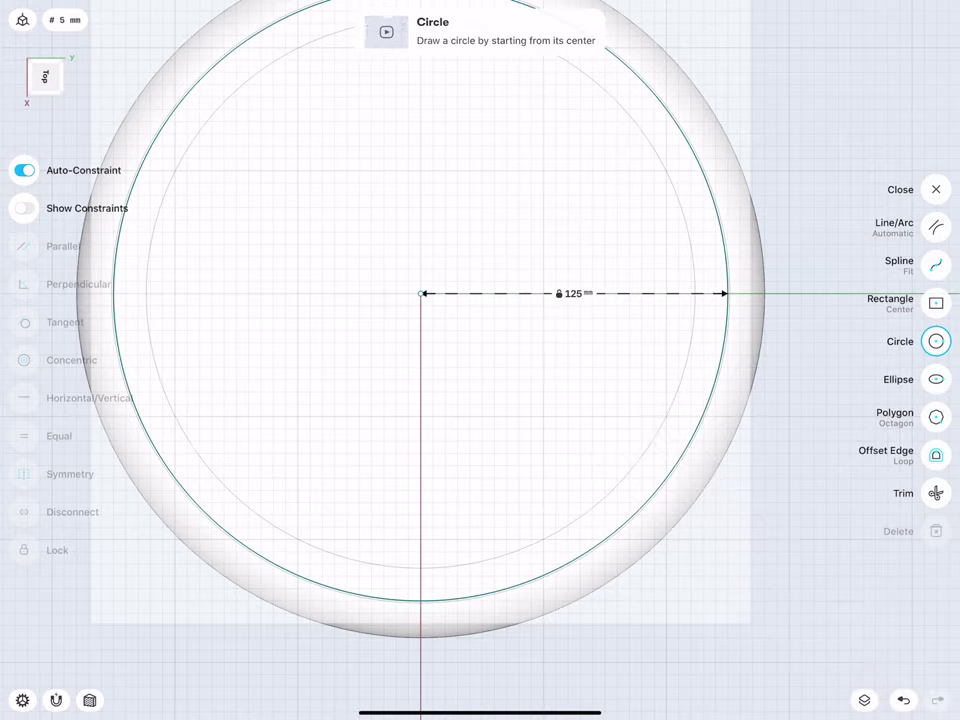
scroll(360, 428, "down", 3)
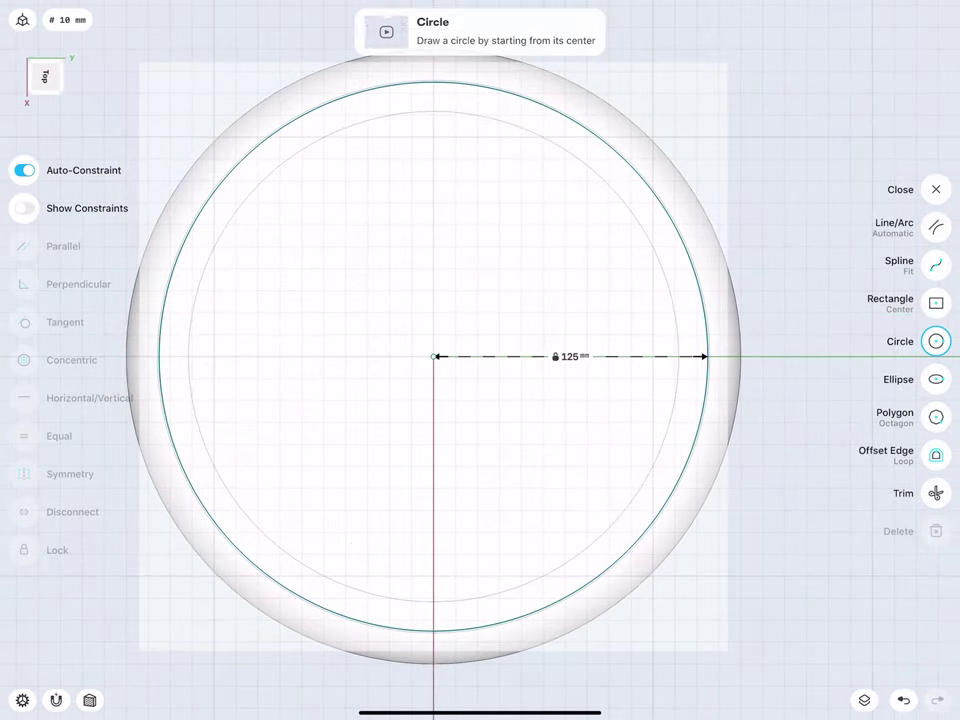
left_click(935, 229)
Draw a 10 mm line down from the centre and a horizontal line left to the circle
left_click_drag(432, 356, 439, 381)
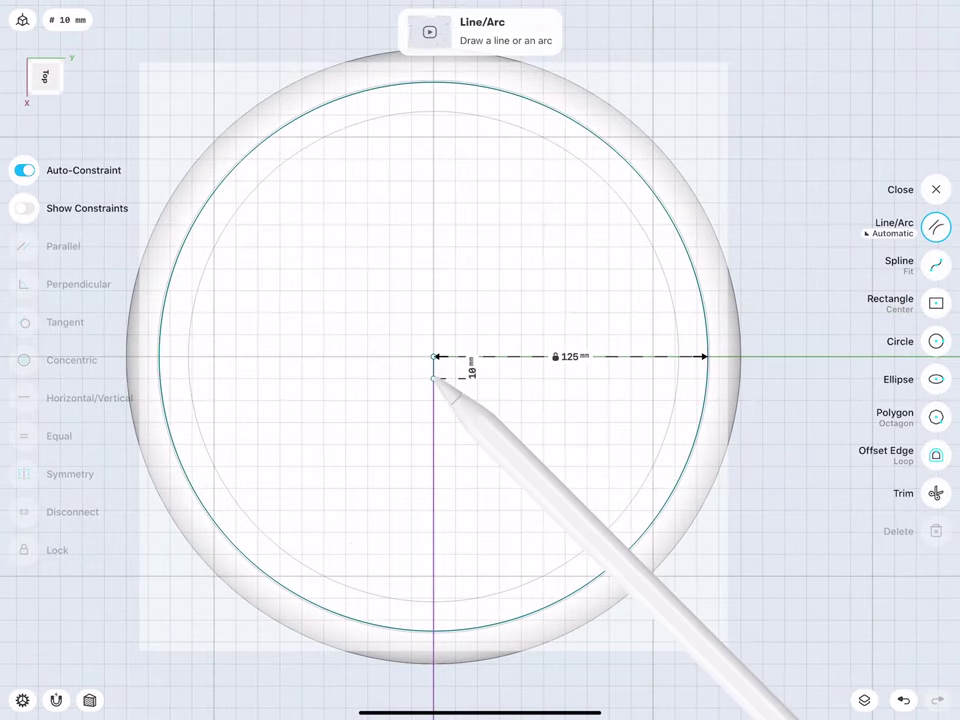
left_click(468, 368)
left_click(514, 435)
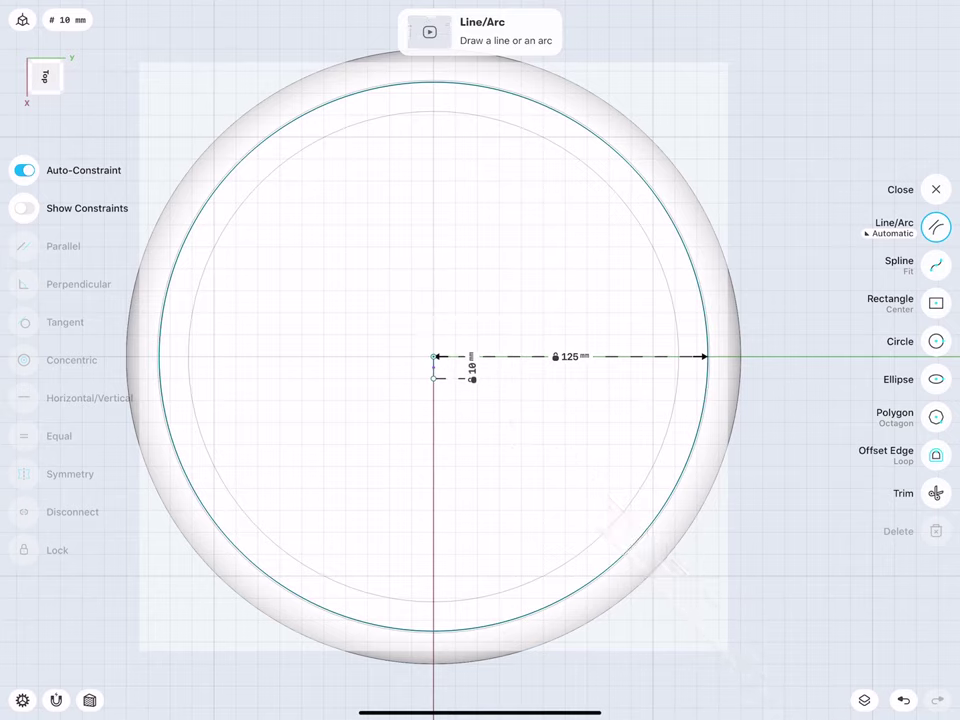
left_click_drag(432, 378, 160, 378)
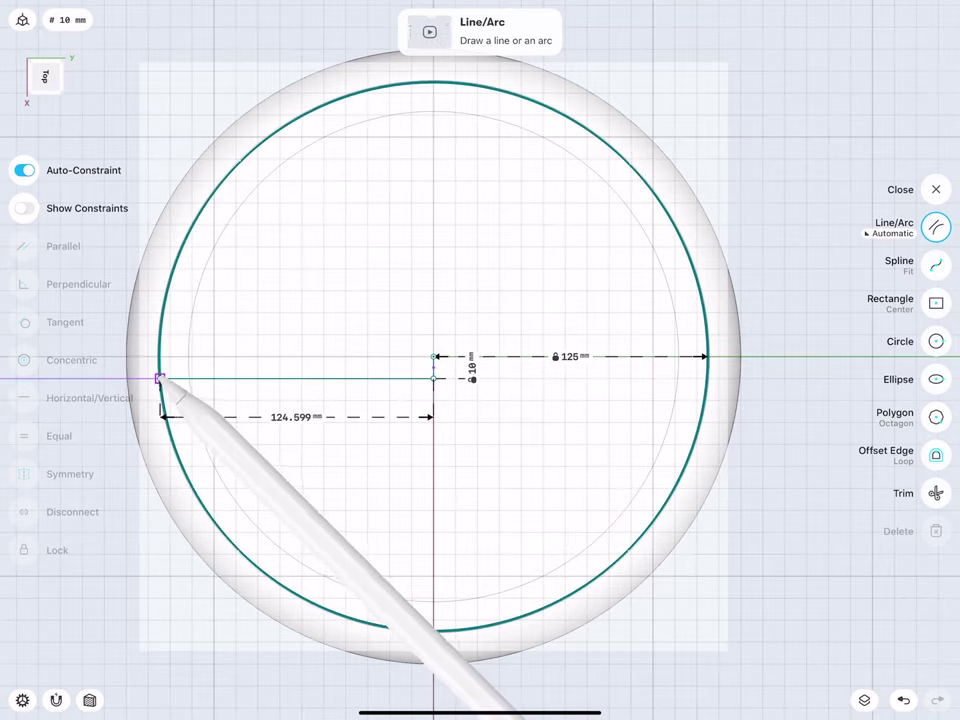
scroll(283, 353, "down", 2)
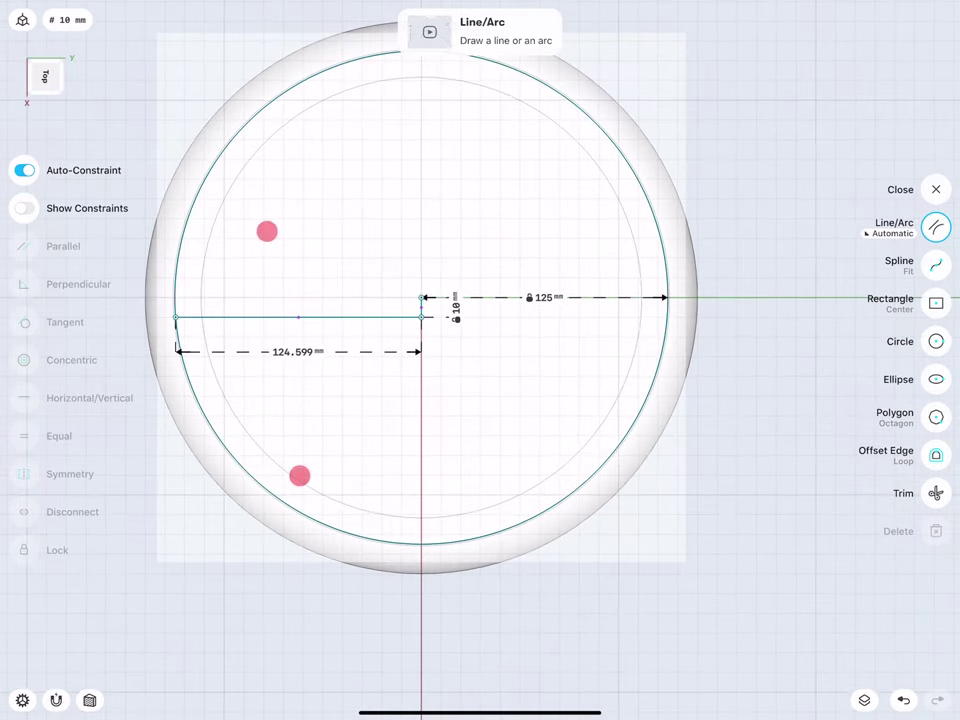
Add a concentric outer circle with a 200 mm radius
left_click(935, 344)
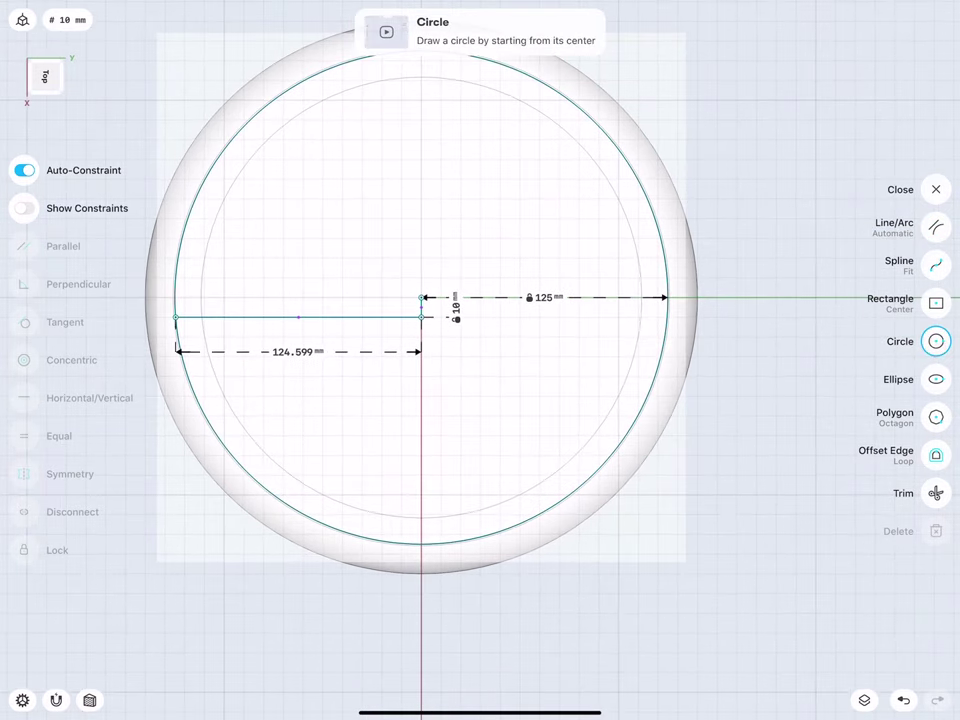
left_click_drag(421, 297, 421, 632)
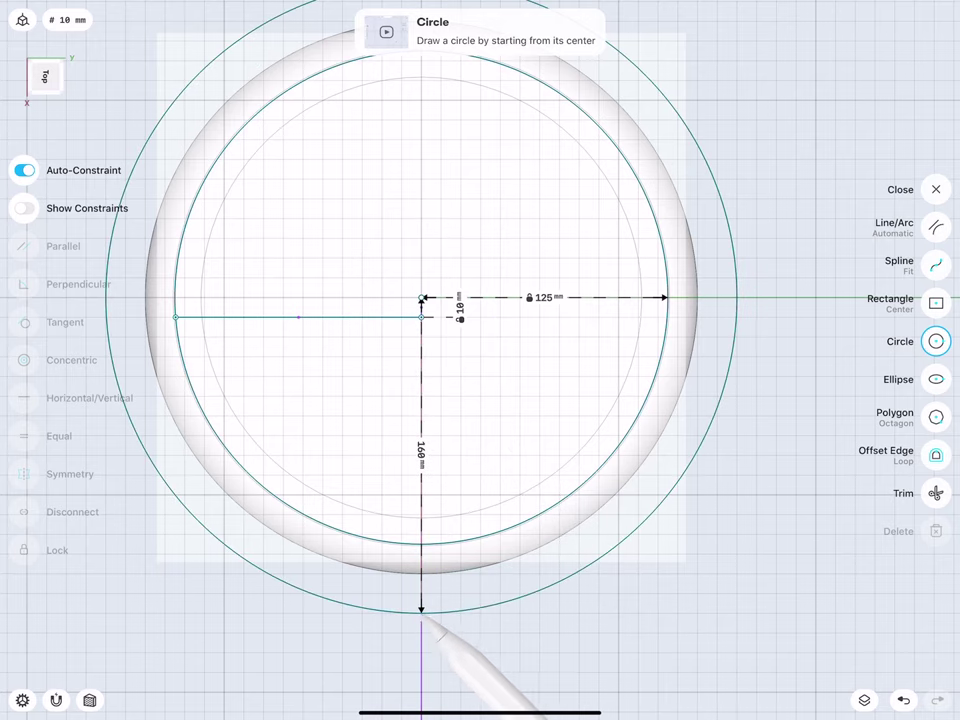
left_click_drag(583, 297, 600, 412)
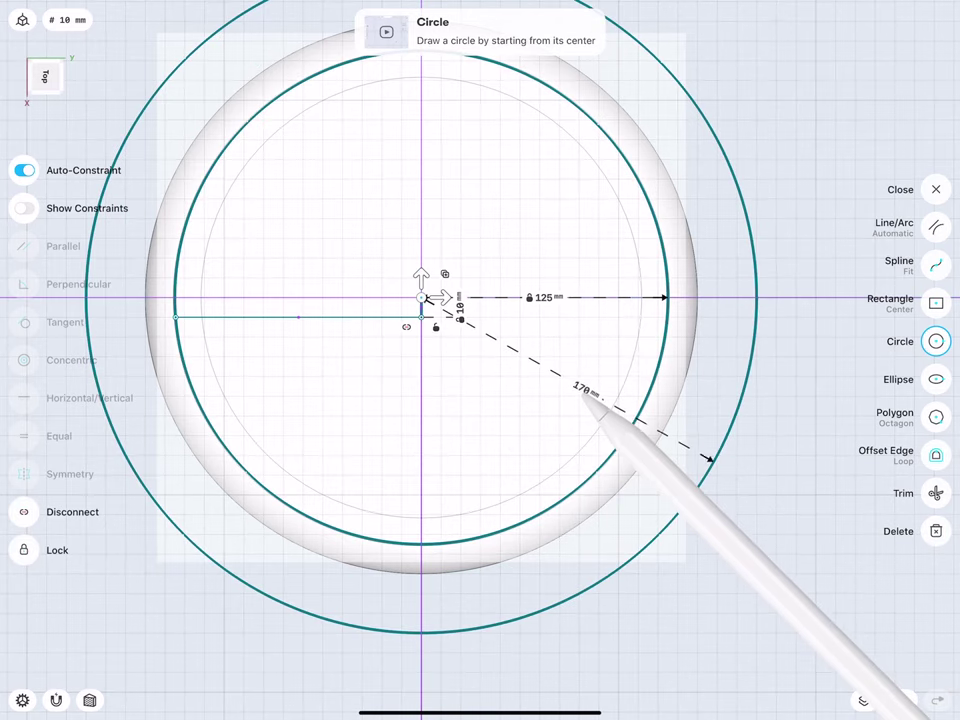
left_click(585, 392)
type("200")
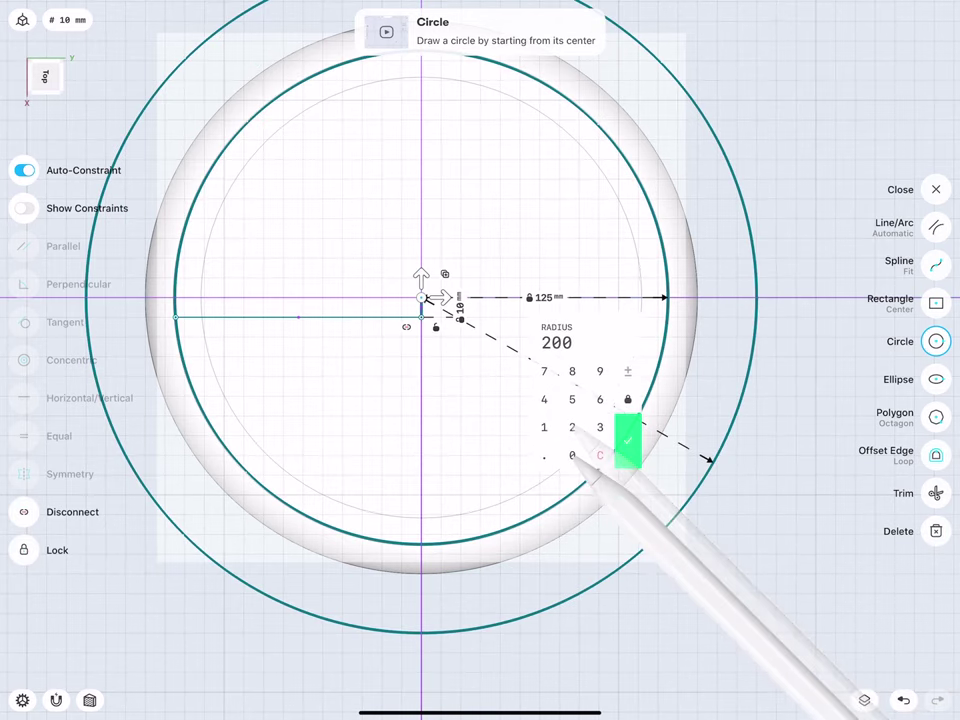
left_click(628, 437)
left_click_drag(543, 297, 538, 258)
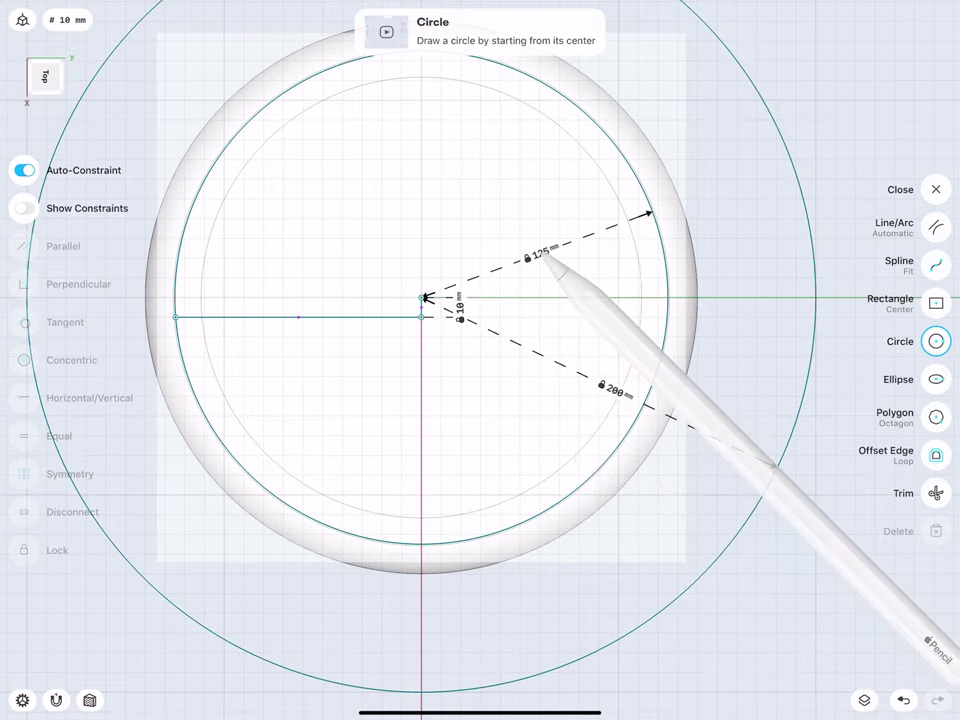
middle_click_drag(190, 382, 363, 442)
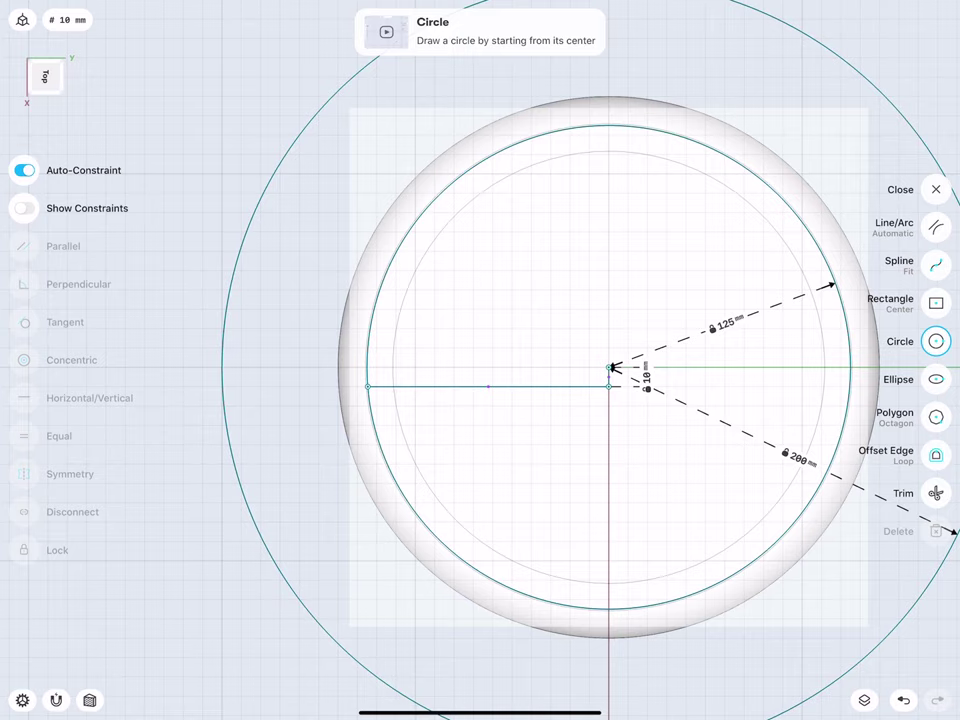
left_click(488, 386)
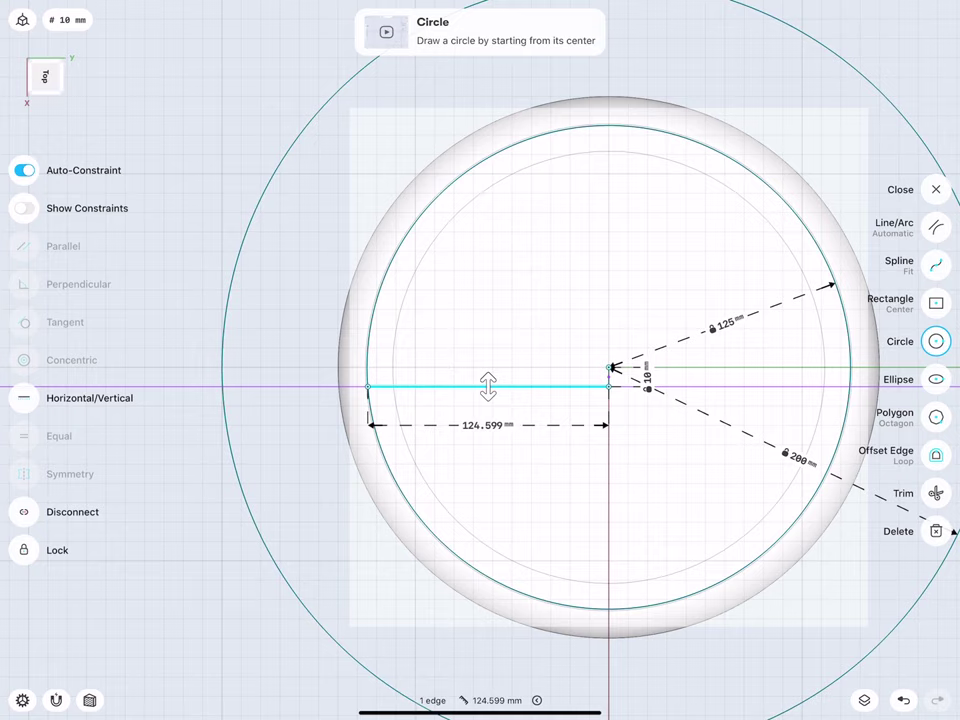
scroll(403, 394, "up", 5)
Replace the horizontal line with a 160 mm line running left from the short line
left_click(940, 518)
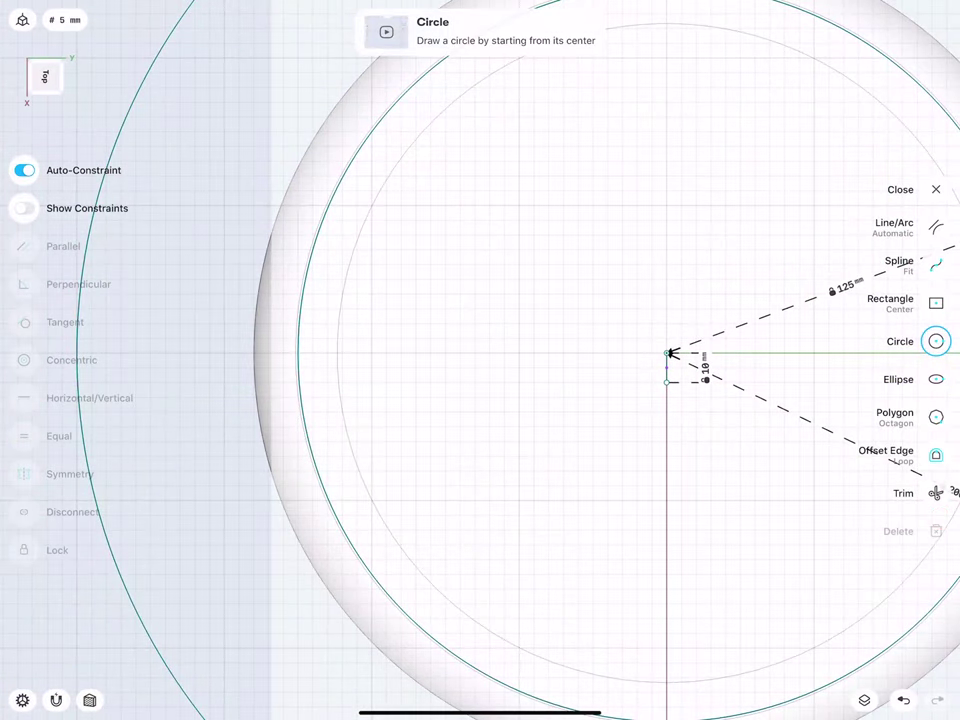
left_click_drag(667, 352, 416, 366)
left_click(905, 700)
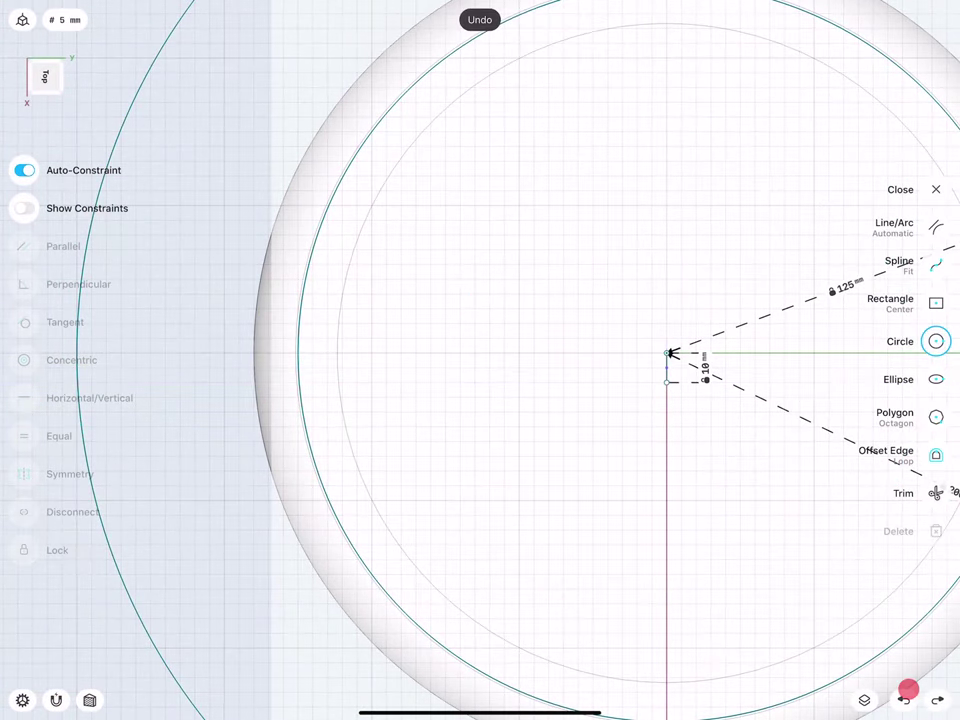
left_click(935, 228)
left_click_drag(667, 382, 150, 382)
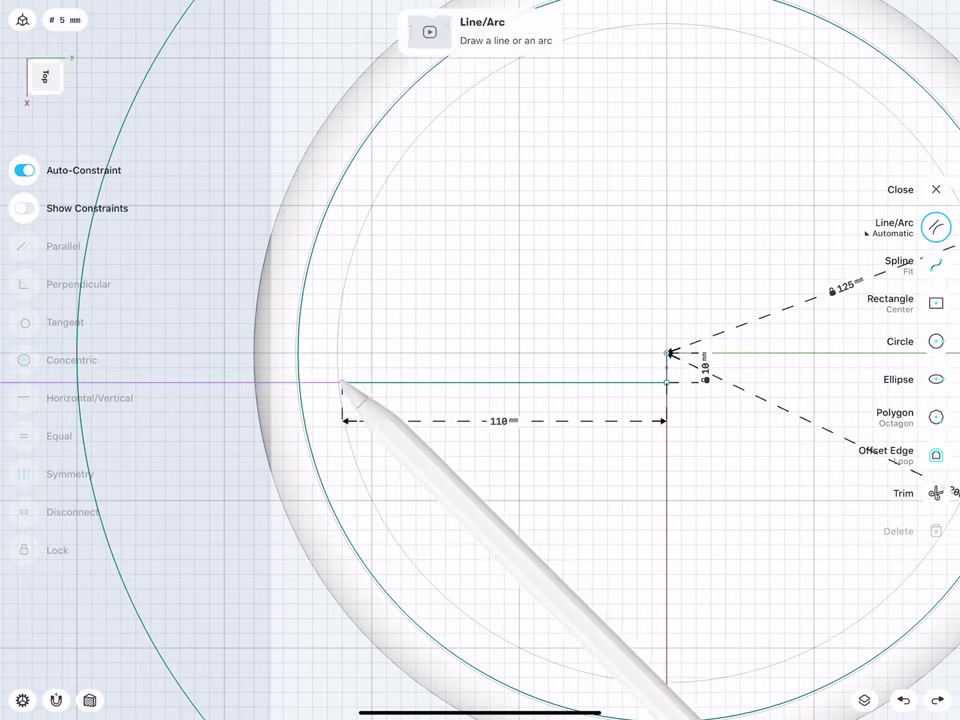
left_click(403, 421)
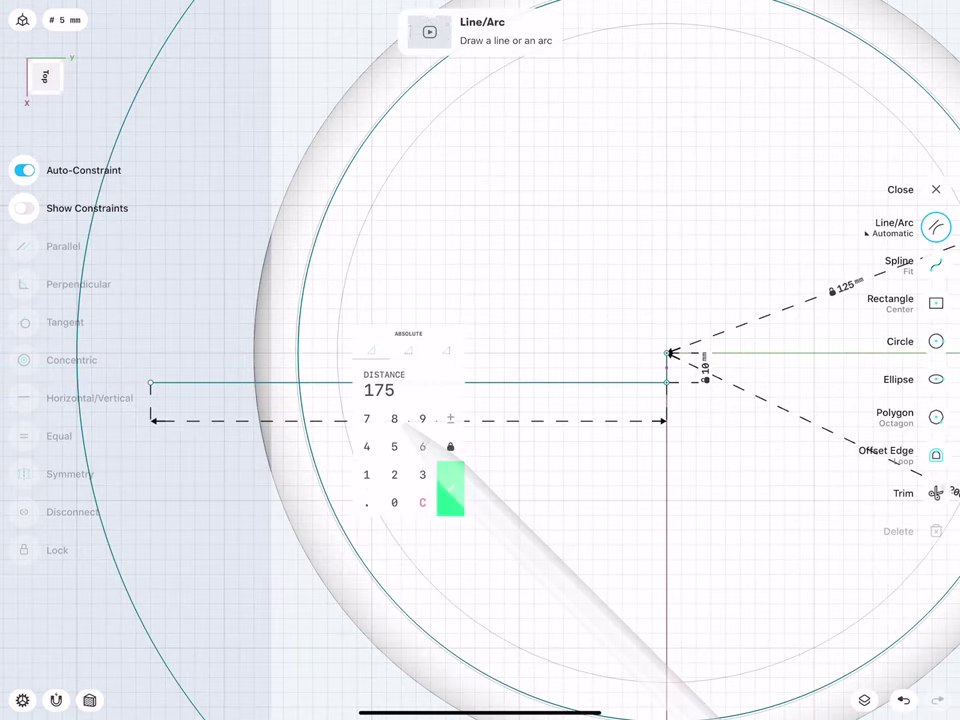
left_click(366, 474)
left_click(422, 446)
left_click(394, 502)
left_click(450, 488)
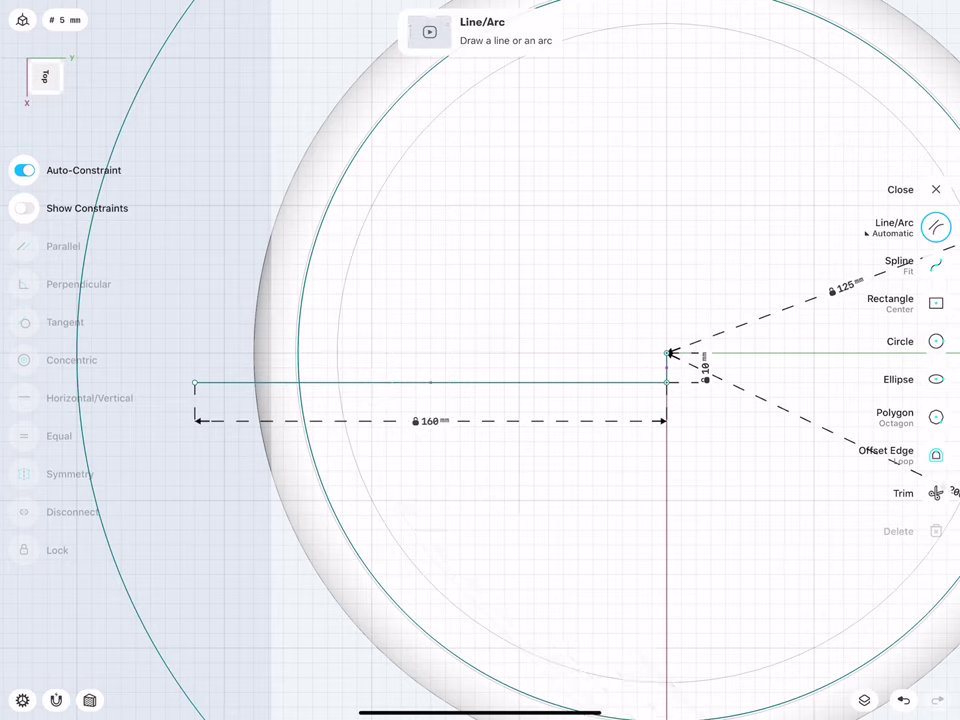
Draw a 90 mm vertical line up from the left end
left_click_drag(195, 382, 195, 117)
left_click(156, 250)
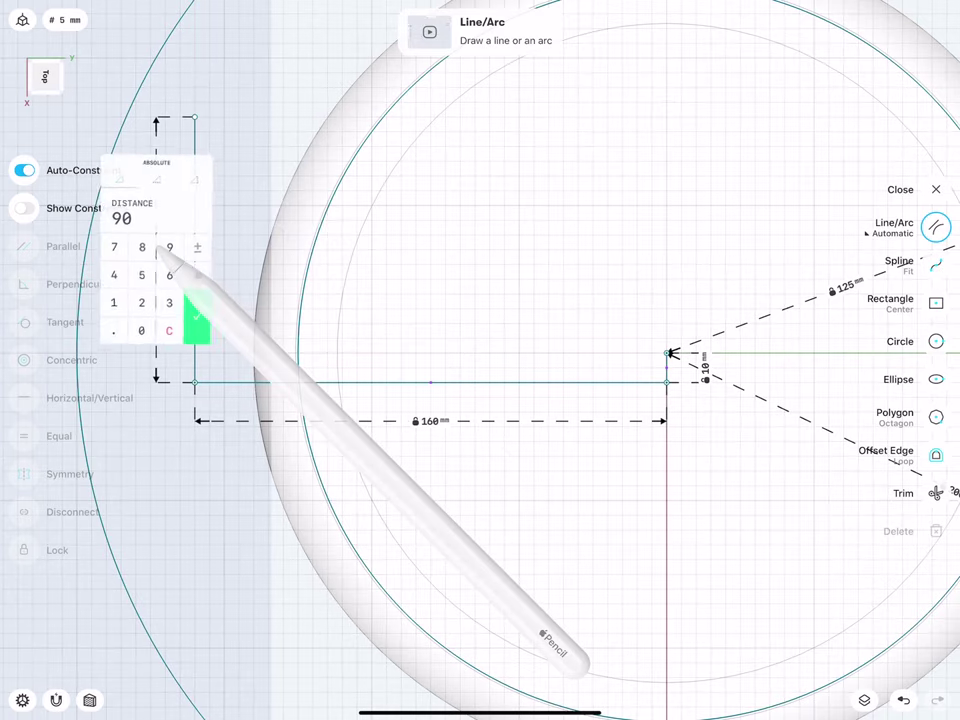
left_click(198, 316)
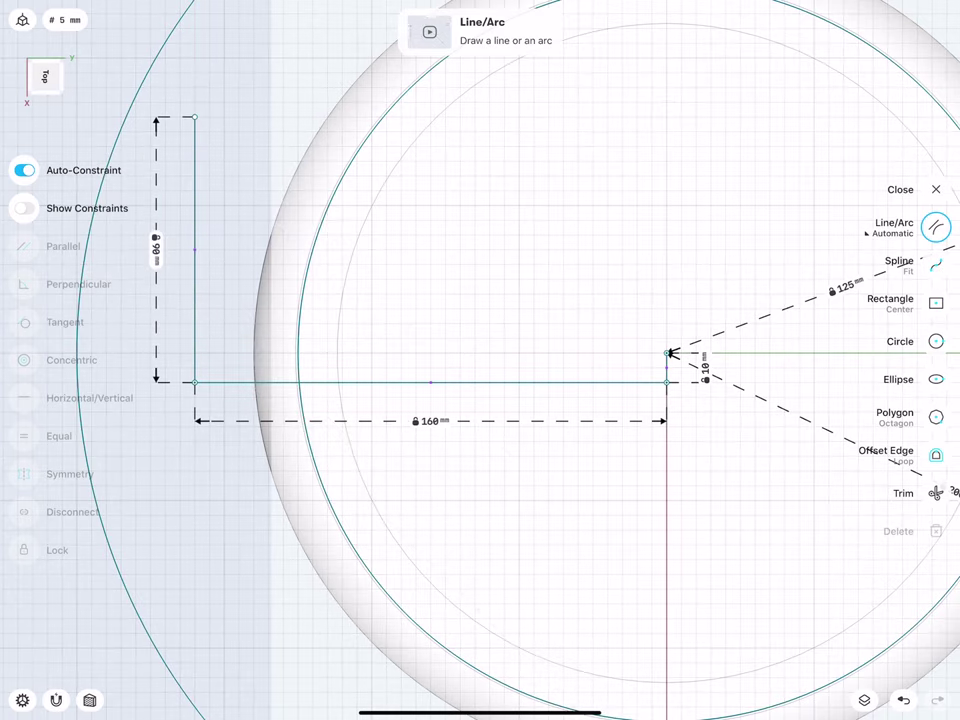
middle_click_drag(236, 353, 212, 510)
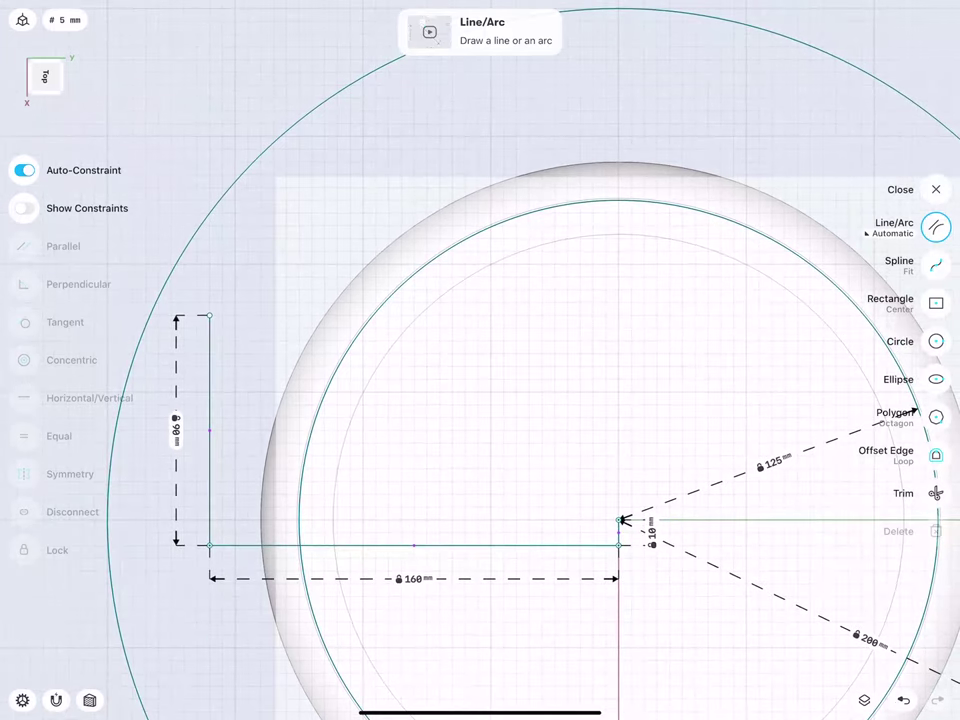
Draw a 150 mm horizontal line right from the top of the vertical line
left_click_drag(210, 316, 580, 316)
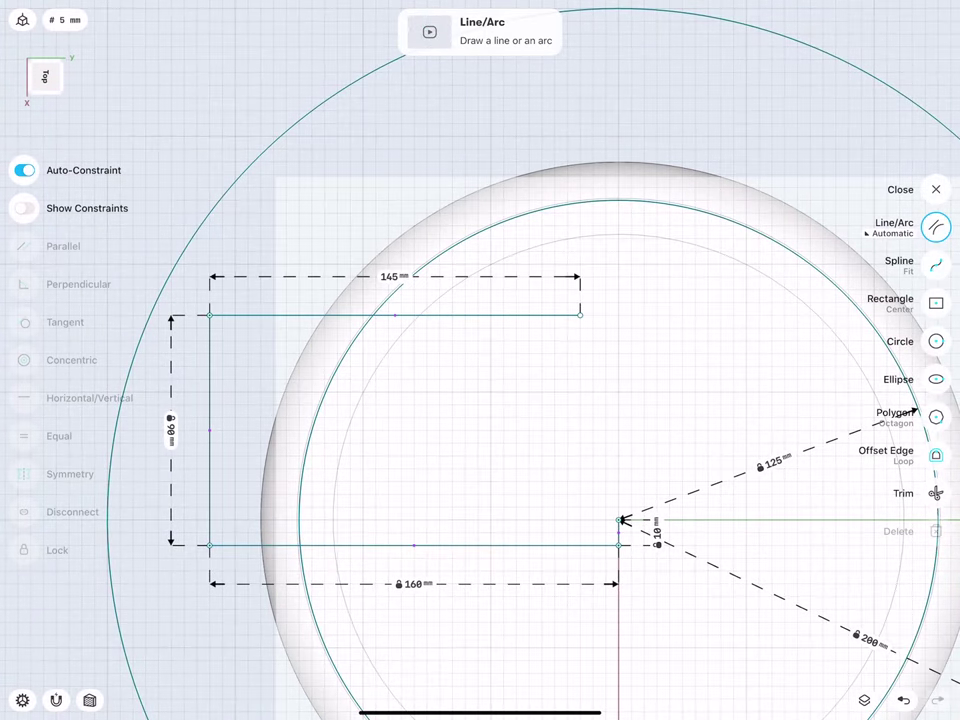
left_click(391, 276)
left_click(352, 330)
left_click(380, 302)
left_click(380, 358)
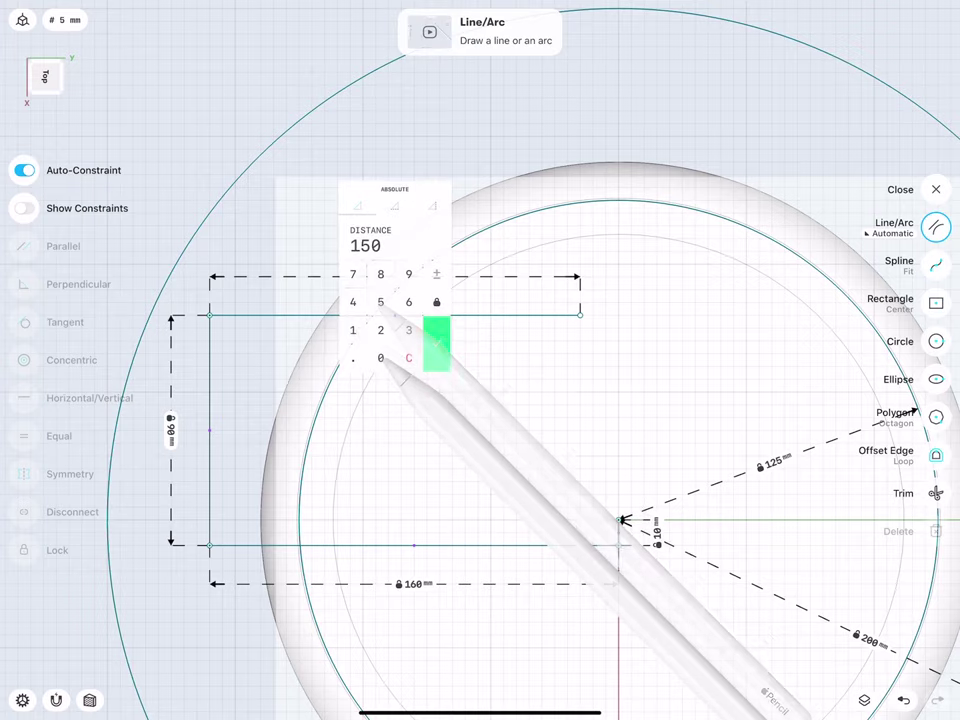
left_click(437, 343)
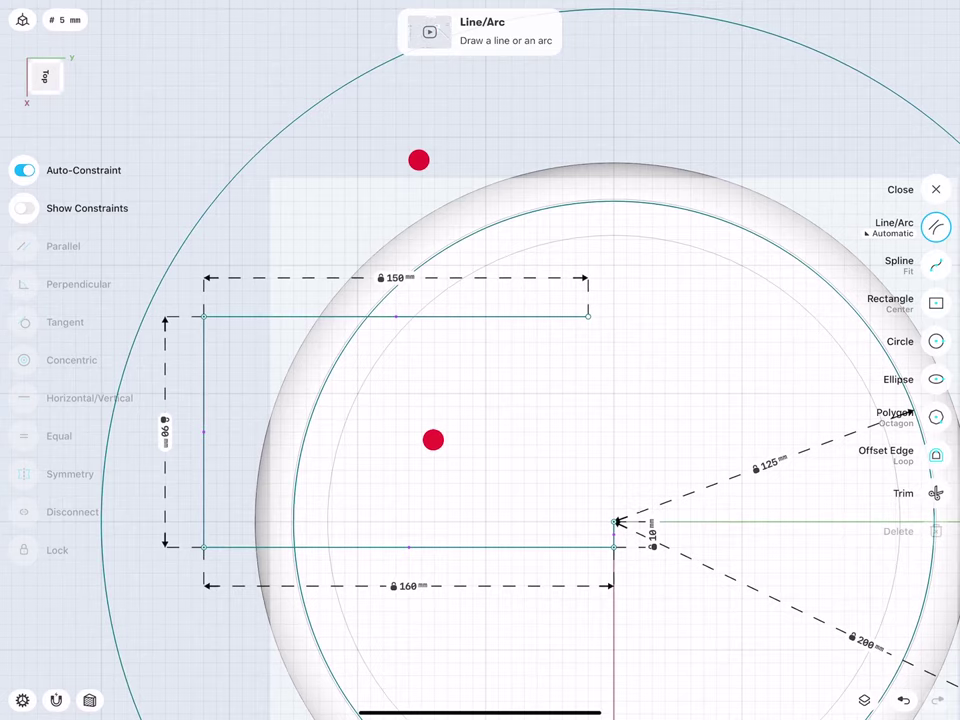
middle_click_drag(431, 439, 374, 483)
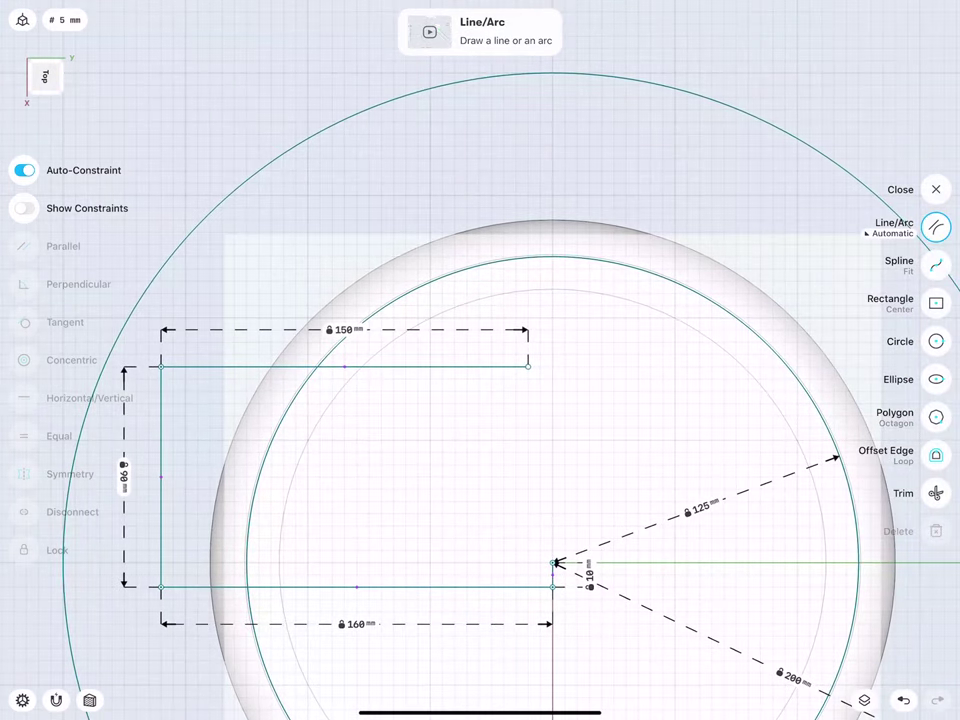
Draw an 80 mm vertical line up from the top edge's right end
left_click_drag(528, 366, 528, 158)
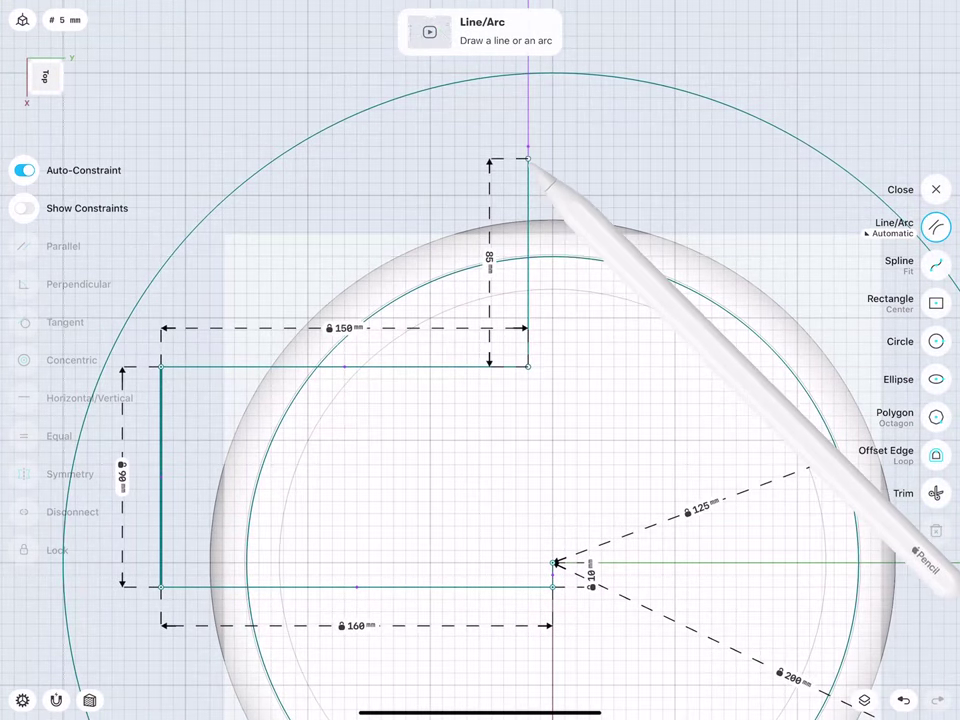
left_click(489, 256)
type("8")
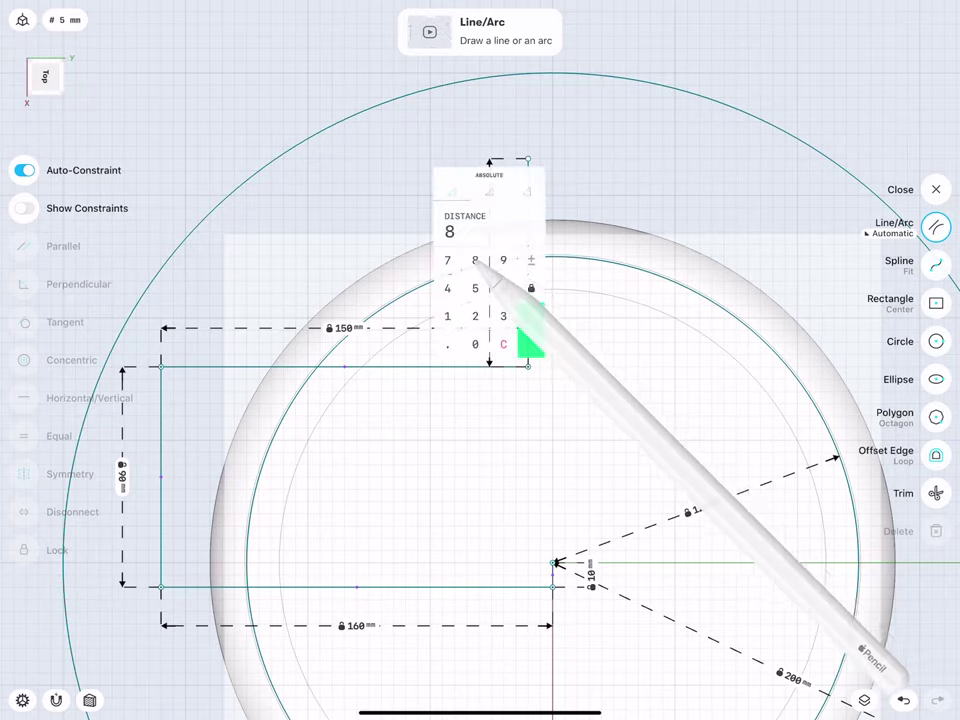
type("0")
left_click(531, 330)
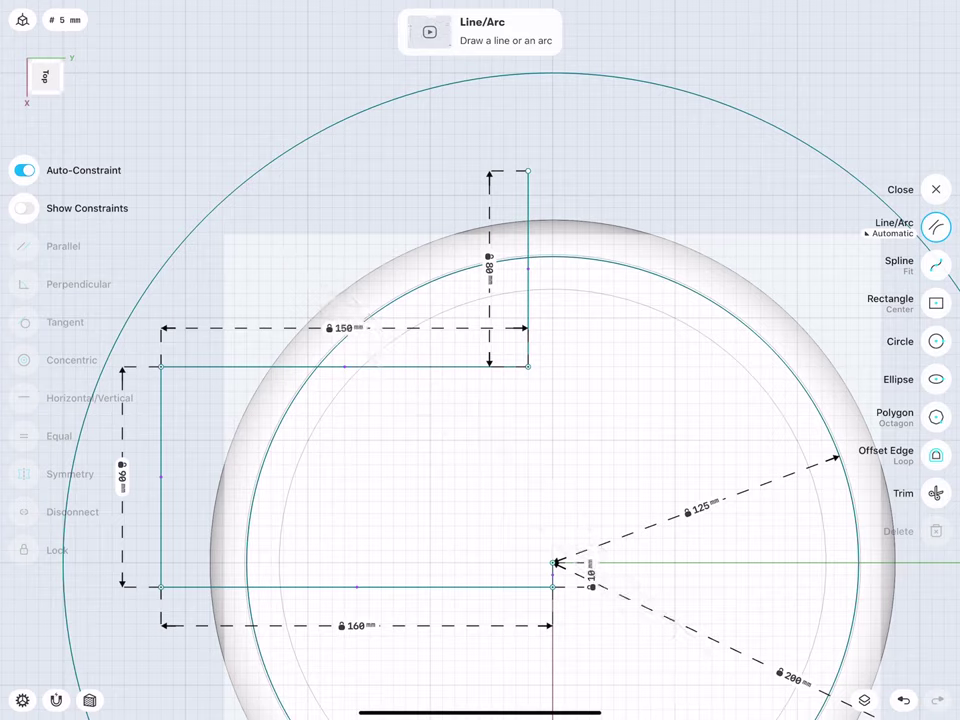
left_click(936, 493)
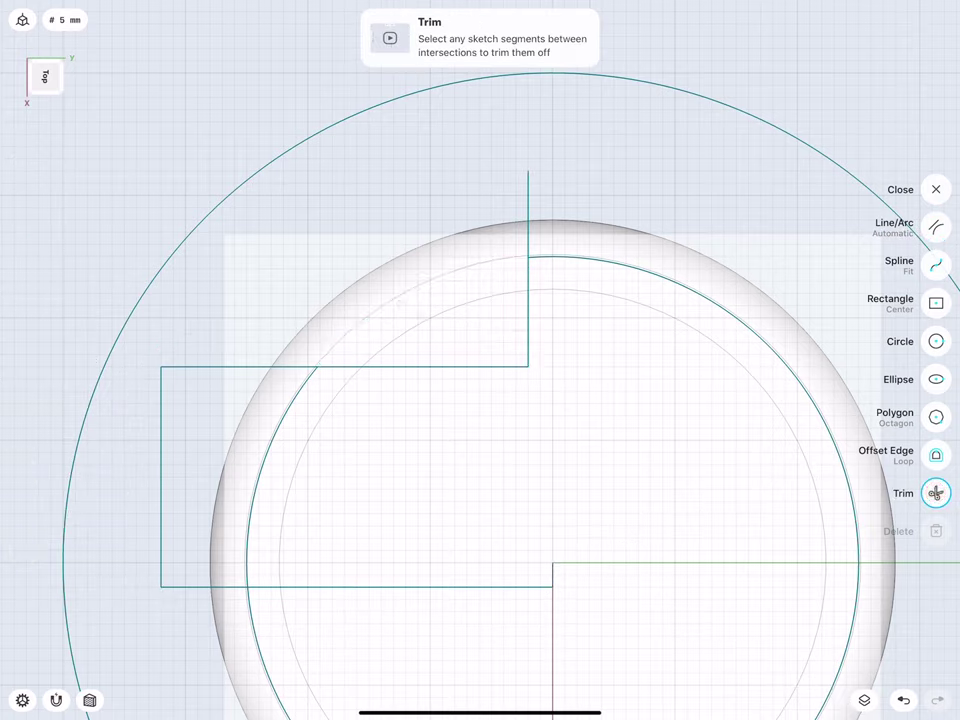
Draw a 50 mm-radius circle above the profile's top corner
key("l")
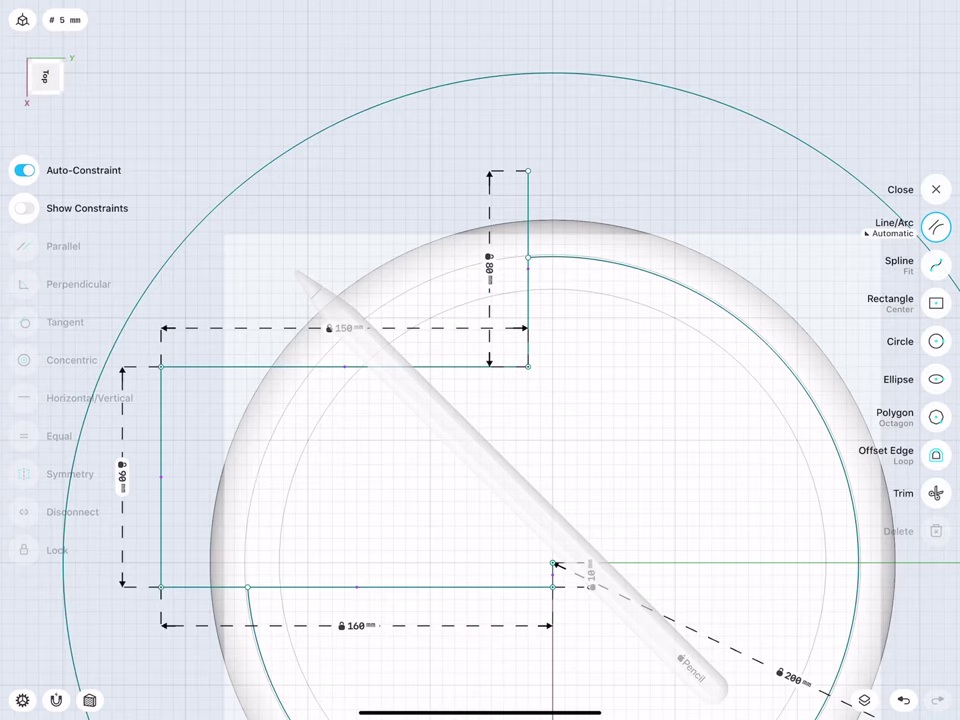
left_click(420, 367)
left_click(528, 300)
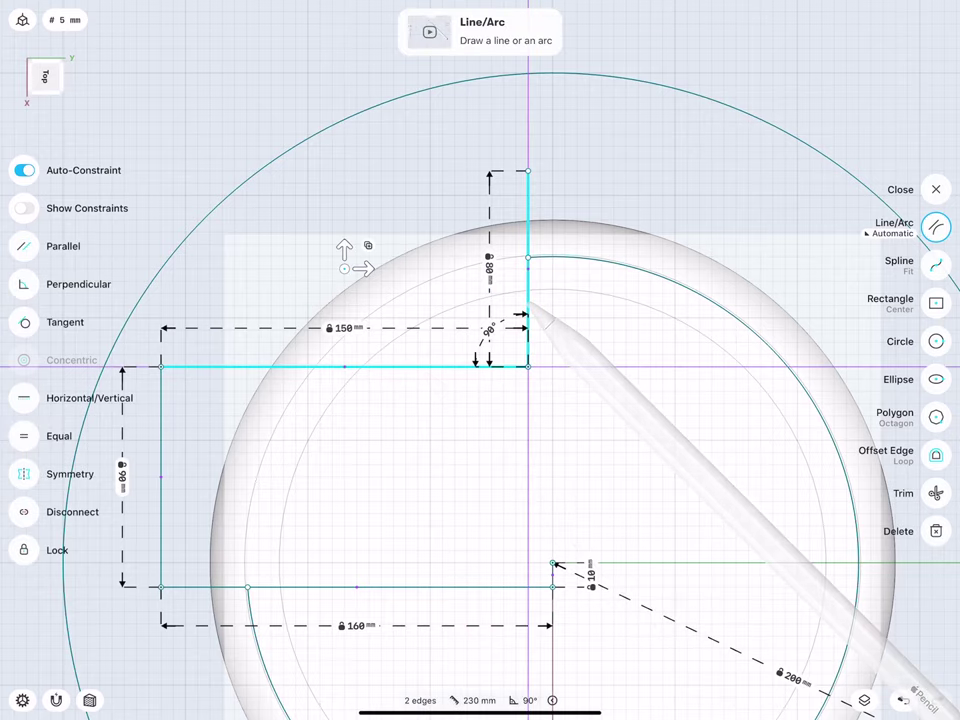
left_click(36, 564)
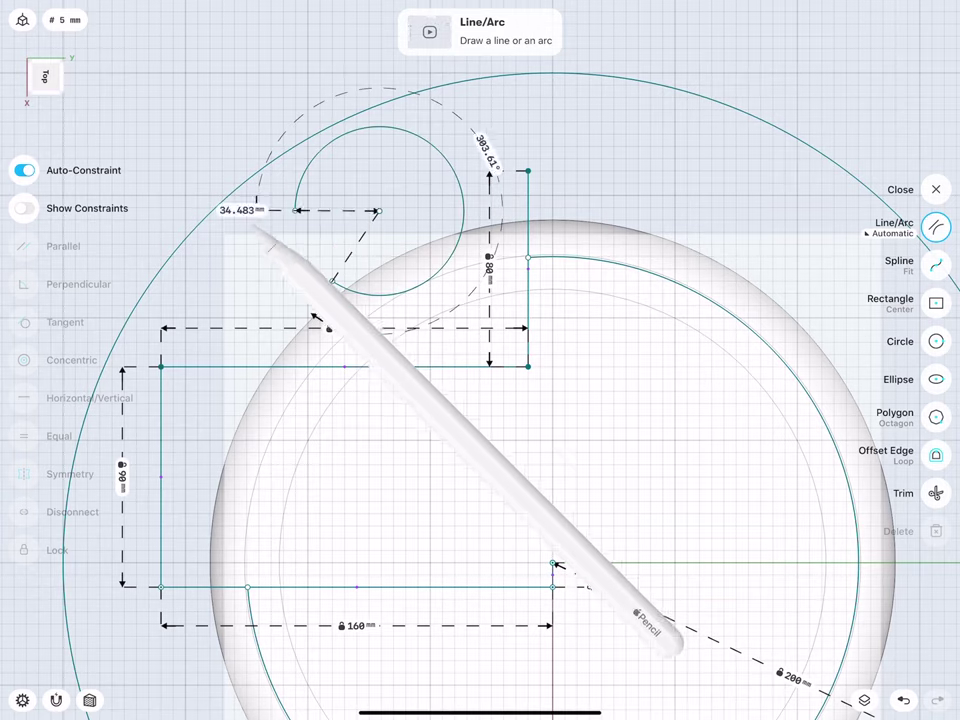
left_click_drag(396, 274, 296, 211)
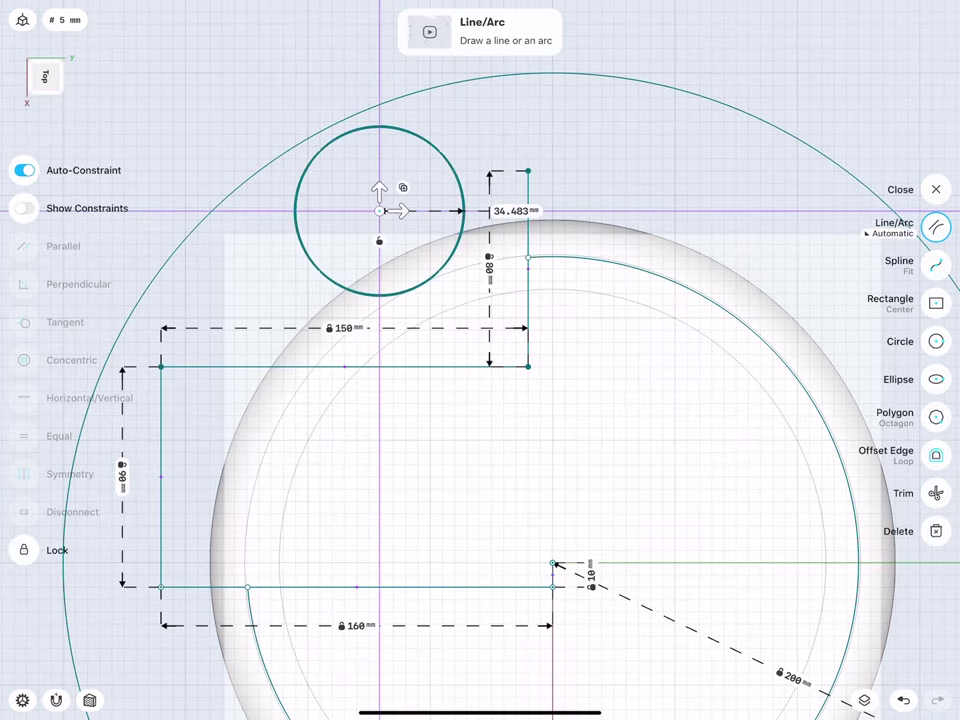
left_click(516, 211)
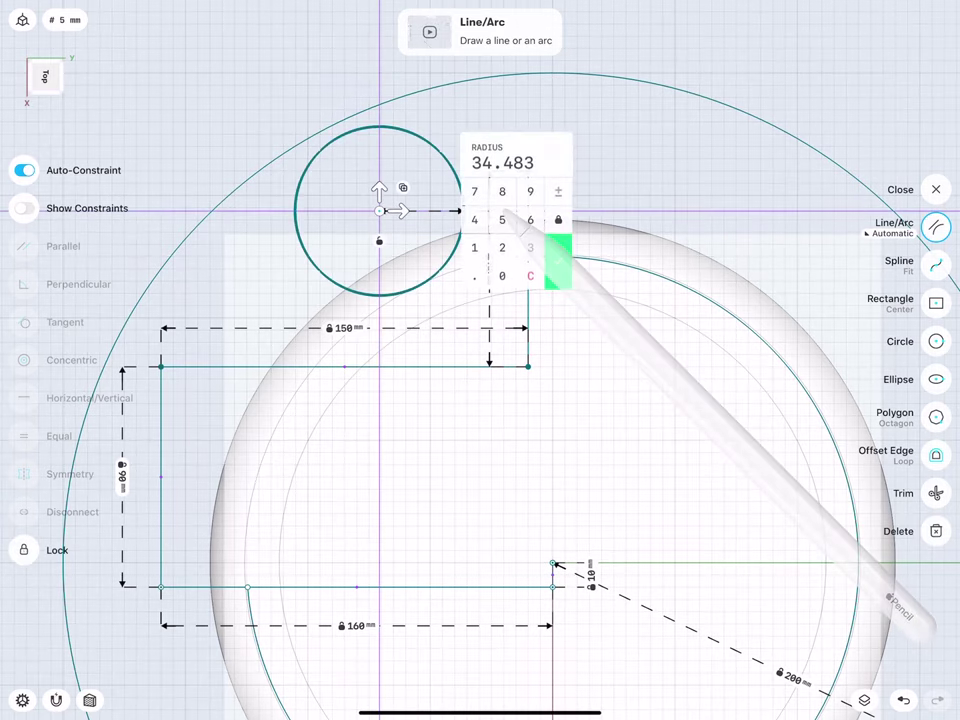
type("50")
left_click(553, 253)
Make the circle tangent to the vertical 80 mm line and the top edge
left_click(502, 214)
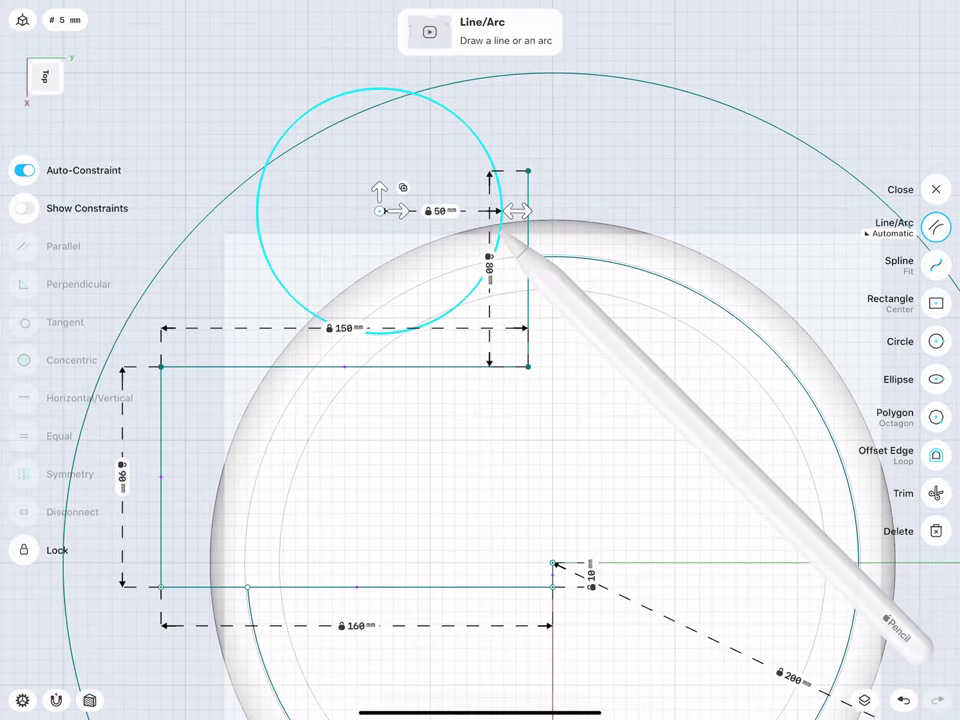
left_click(528, 233)
left_click(25, 322)
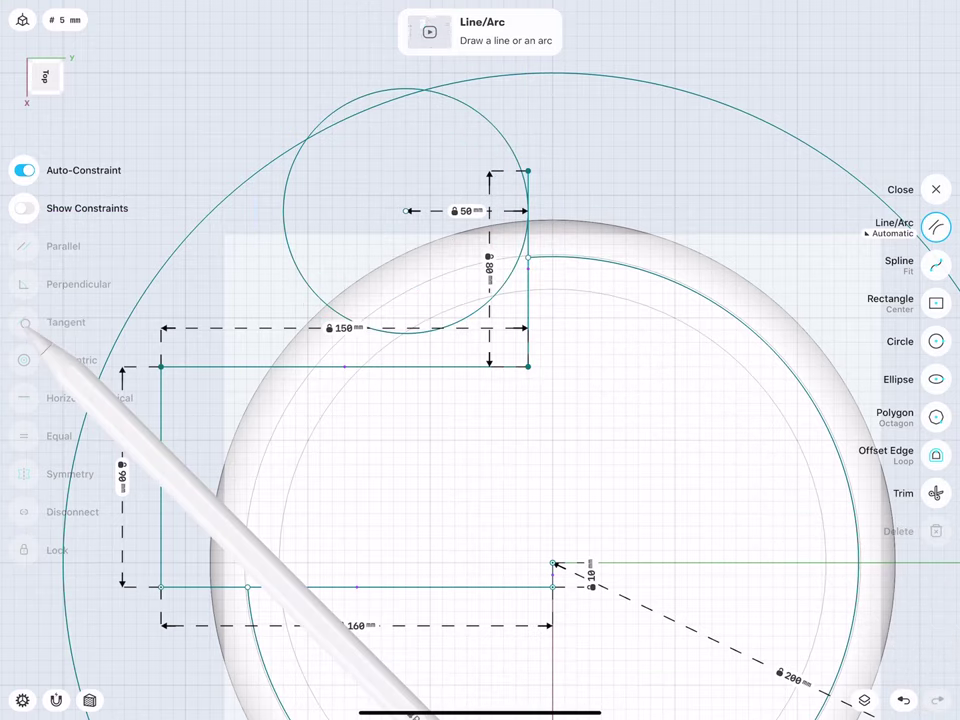
left_click(407, 366)
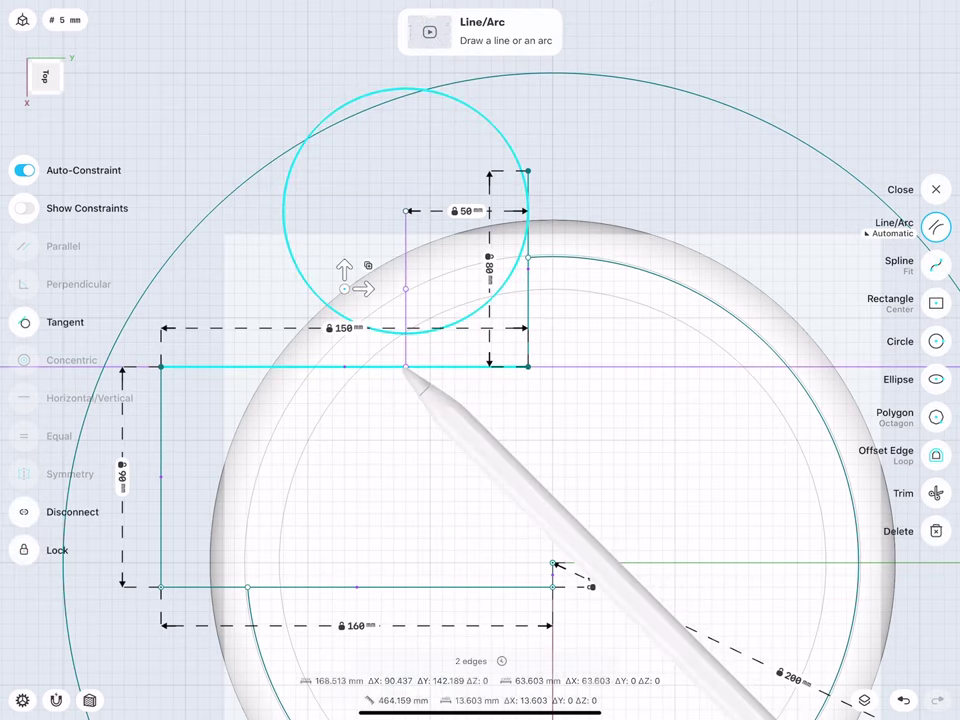
left_click(25, 322)
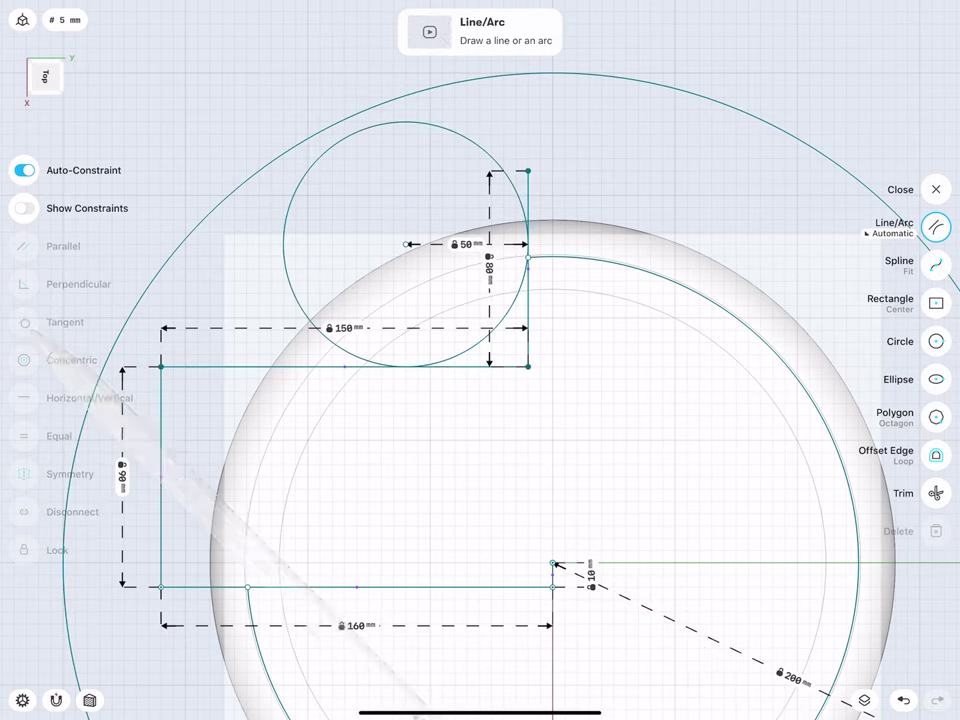
Trim away the circle's outer arc plus the leftover corner and bottom segments
left_click(936, 493)
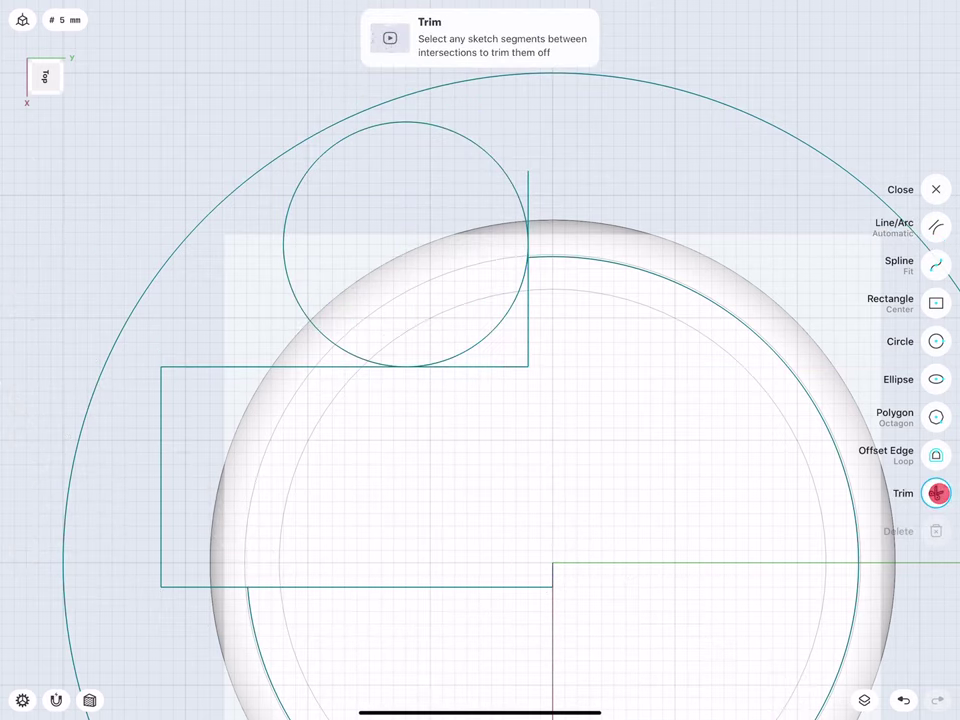
left_click(303, 310)
left_click(470, 366)
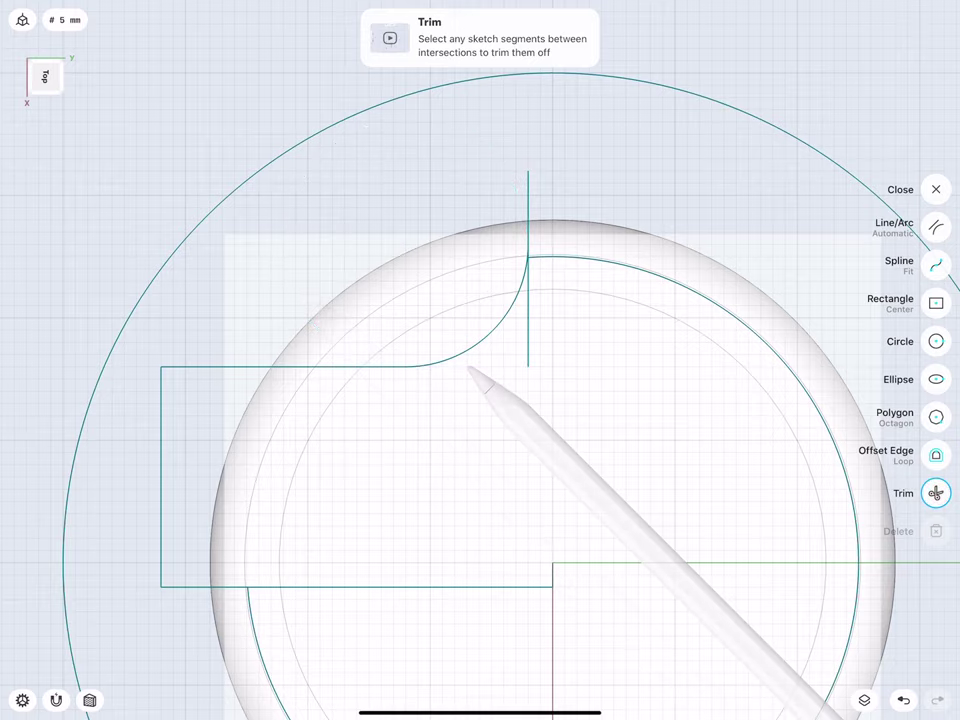
left_click(528, 330)
scroll(430, 290, "up", 5)
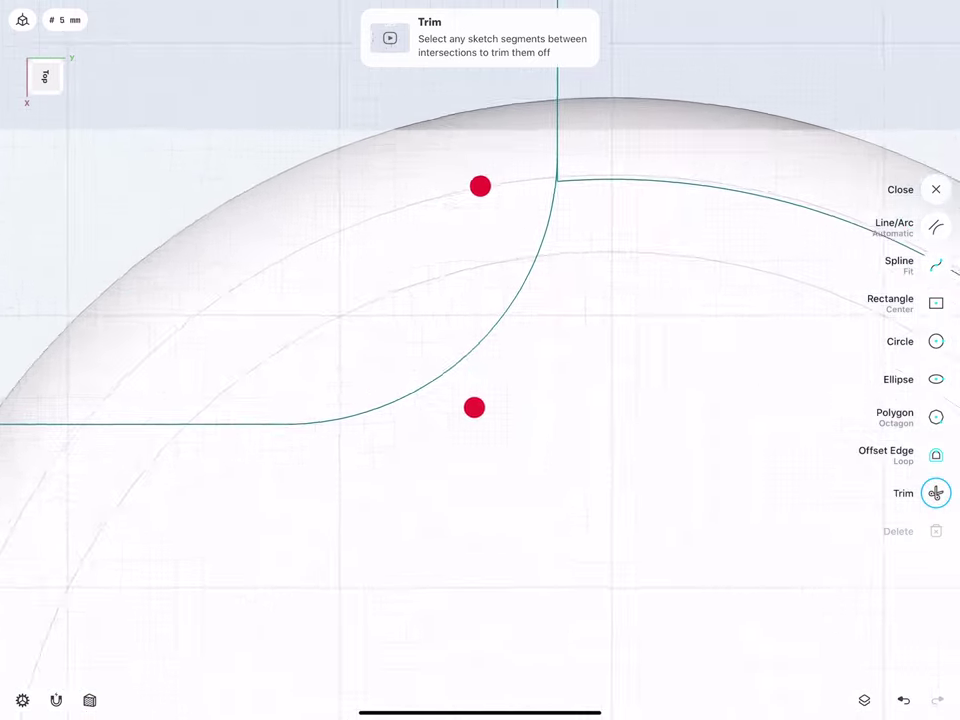
scroll(346, 466, "up", 3)
scroll(430, 340, "up", 3)
scroll(433, 378, "up", 2)
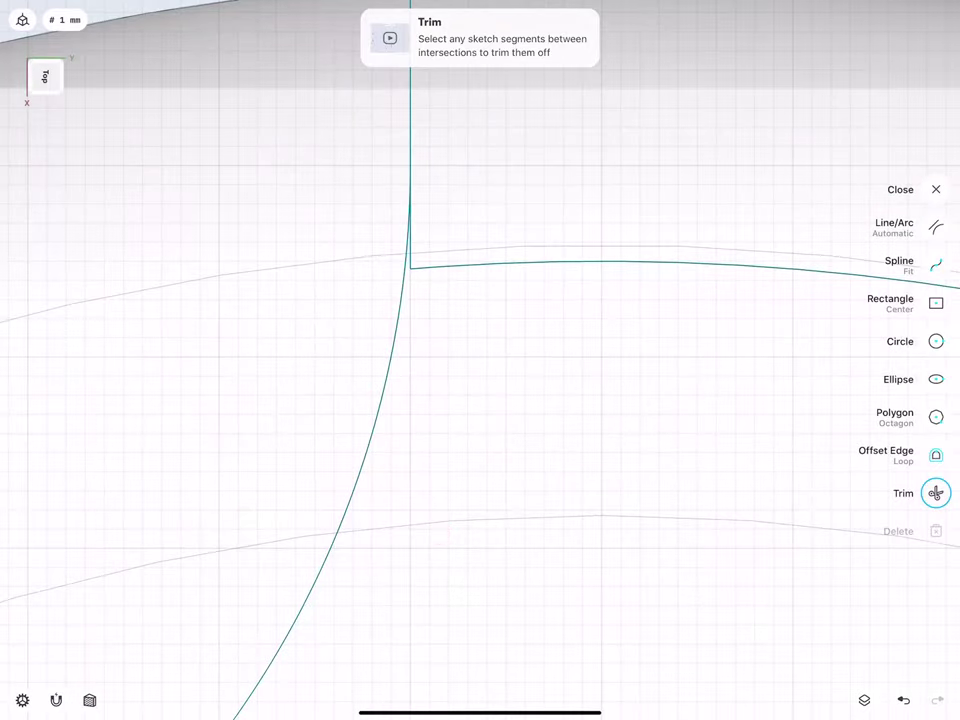
scroll(336, 355, "down", 3)
scroll(336, 355, "down", 3)
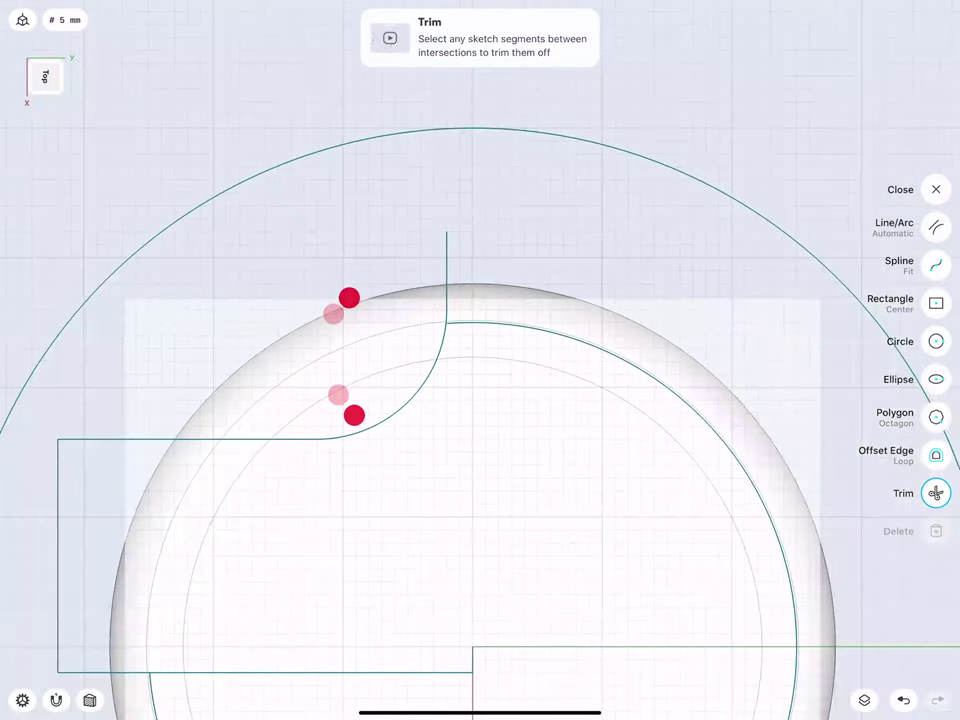
scroll(350, 355, "down", 3)
scroll(316, 366, "down", 2)
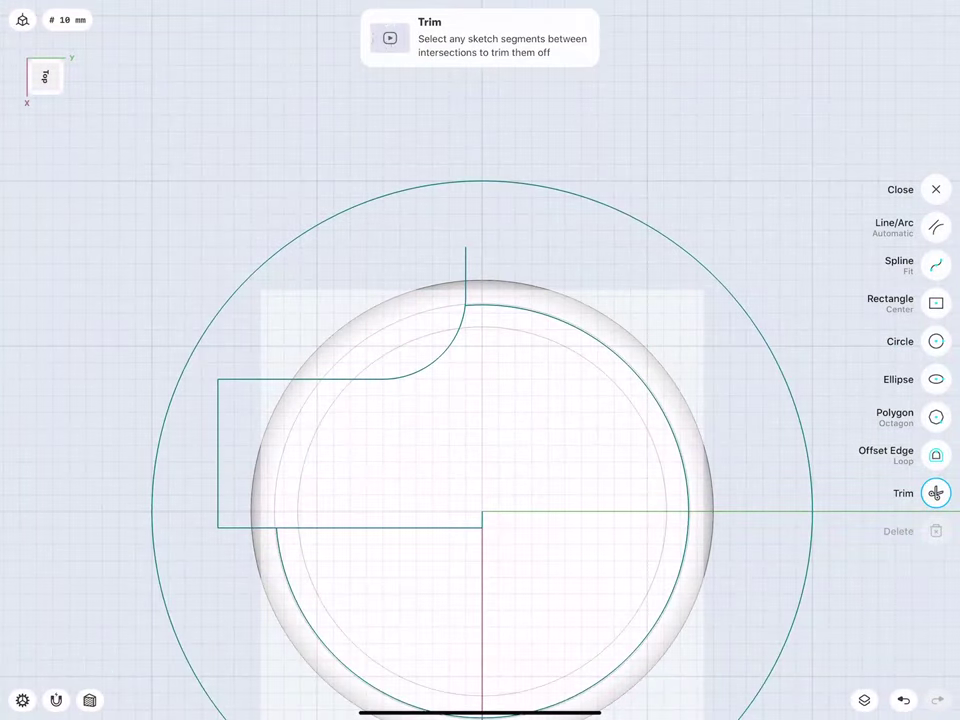
scroll(254, 380, "down", 3)
left_click(317, 453)
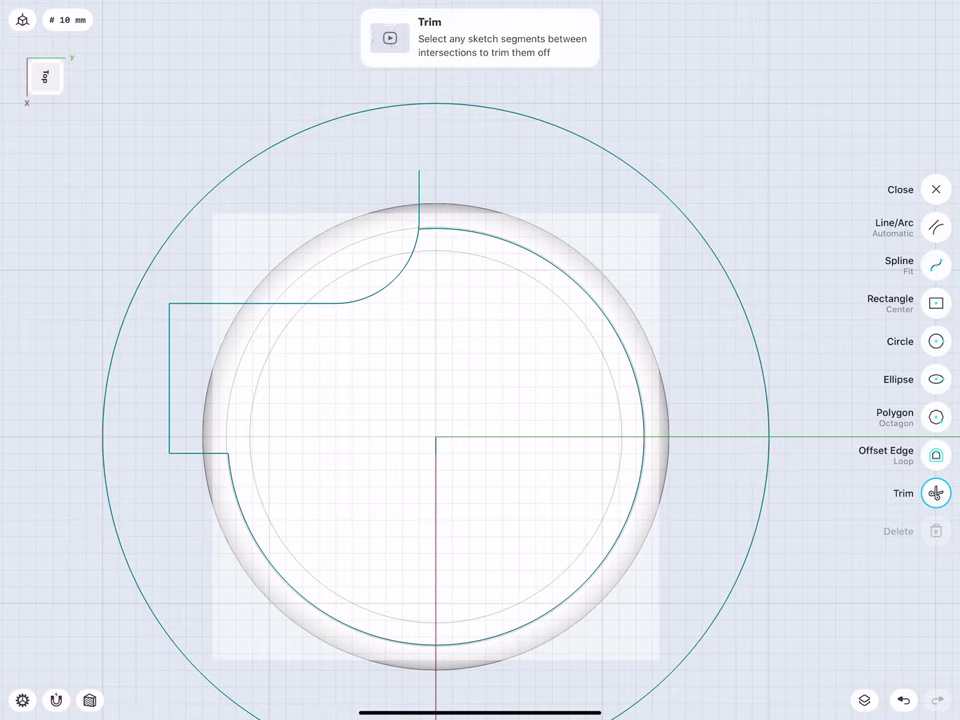
Extend the centre line down to meet the lower arc
left_click(936, 227)
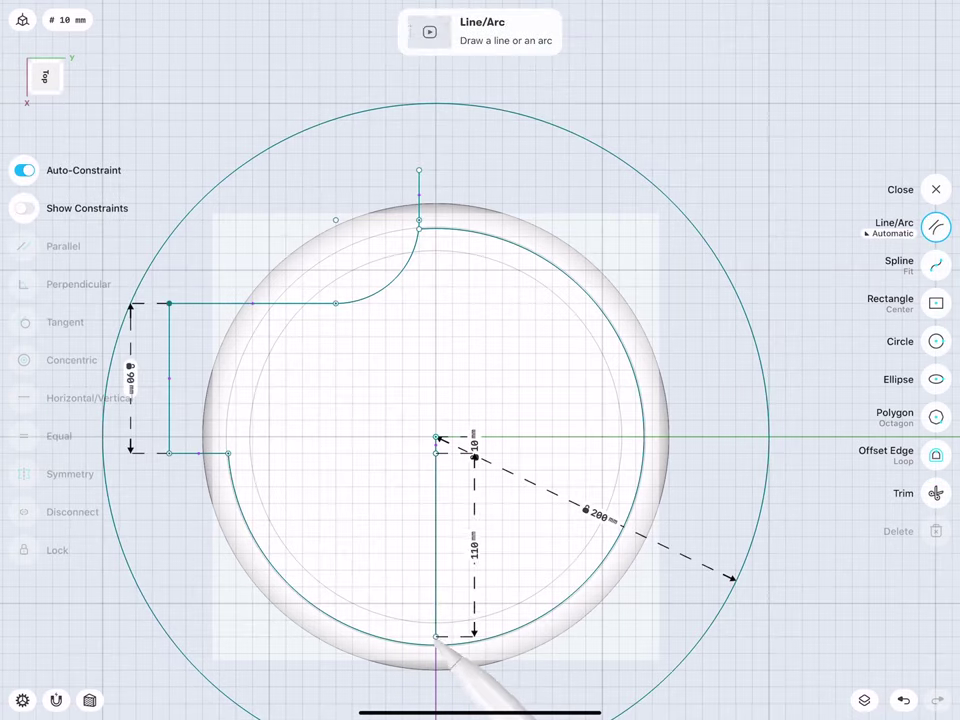
left_click_drag(436, 637, 436, 645)
left_click(936, 493)
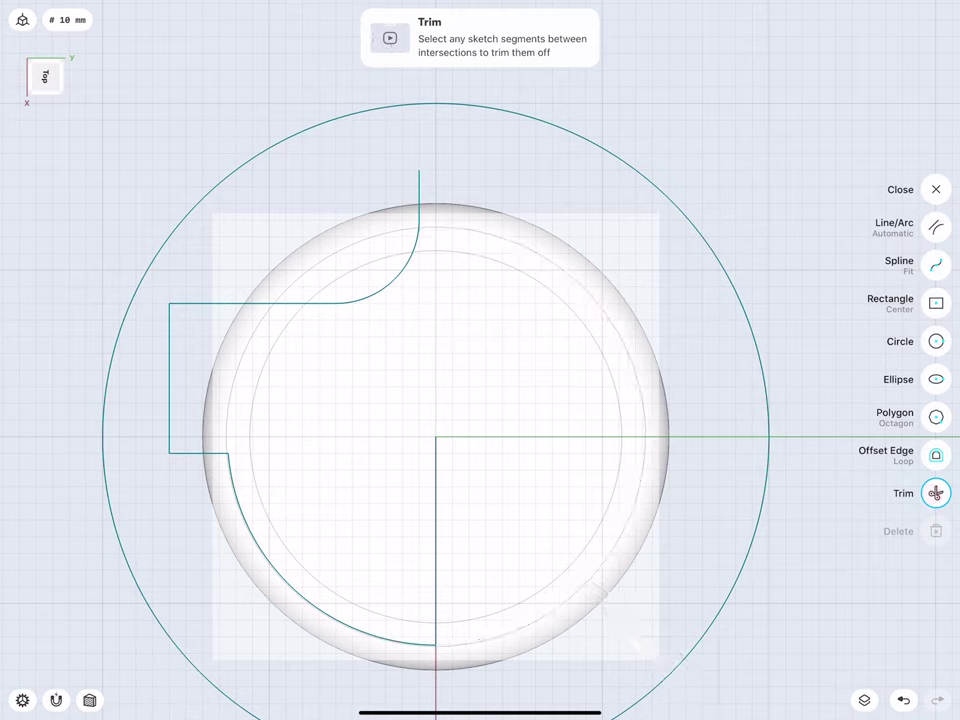
left_click(936, 227)
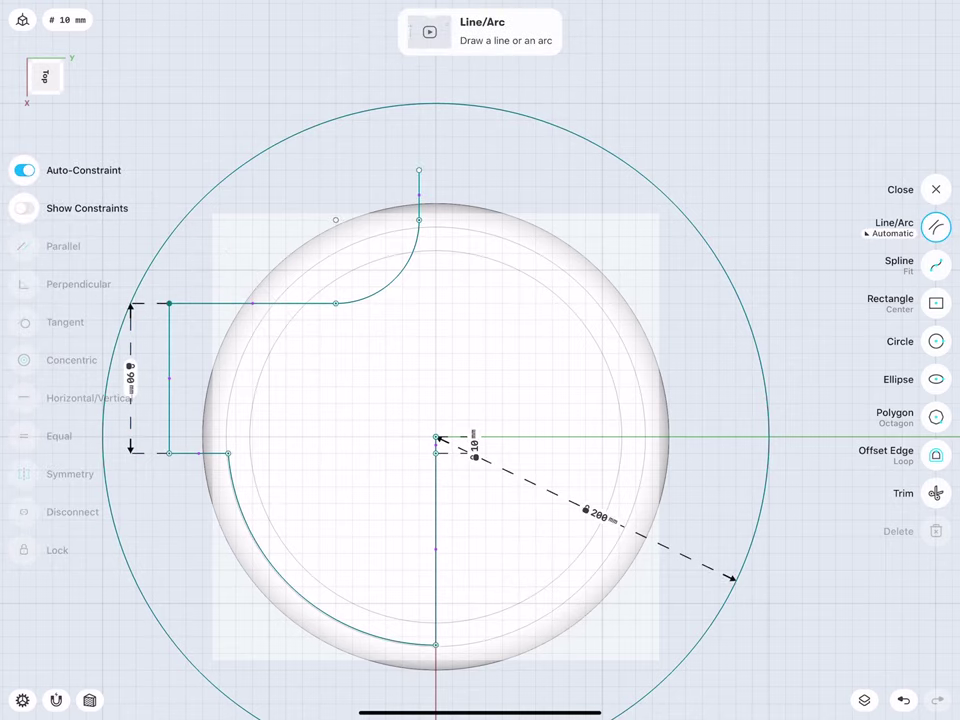
Select the profile edges except the outer circle, centre line and 10 mm segment, then close
left_click(392, 290)
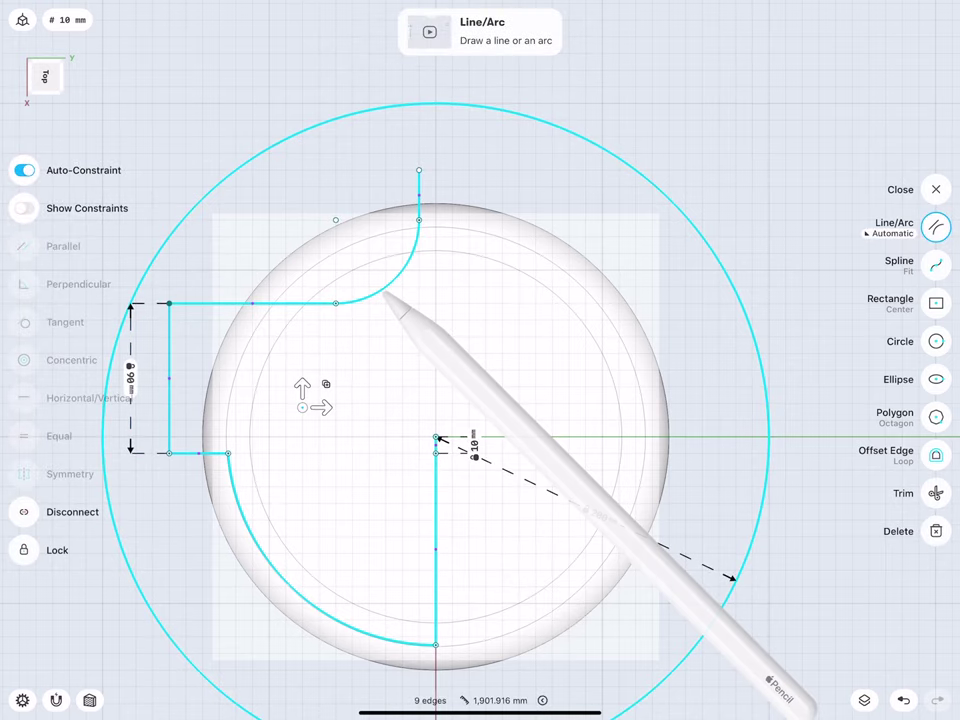
left_click(160, 250)
left_click(436, 505)
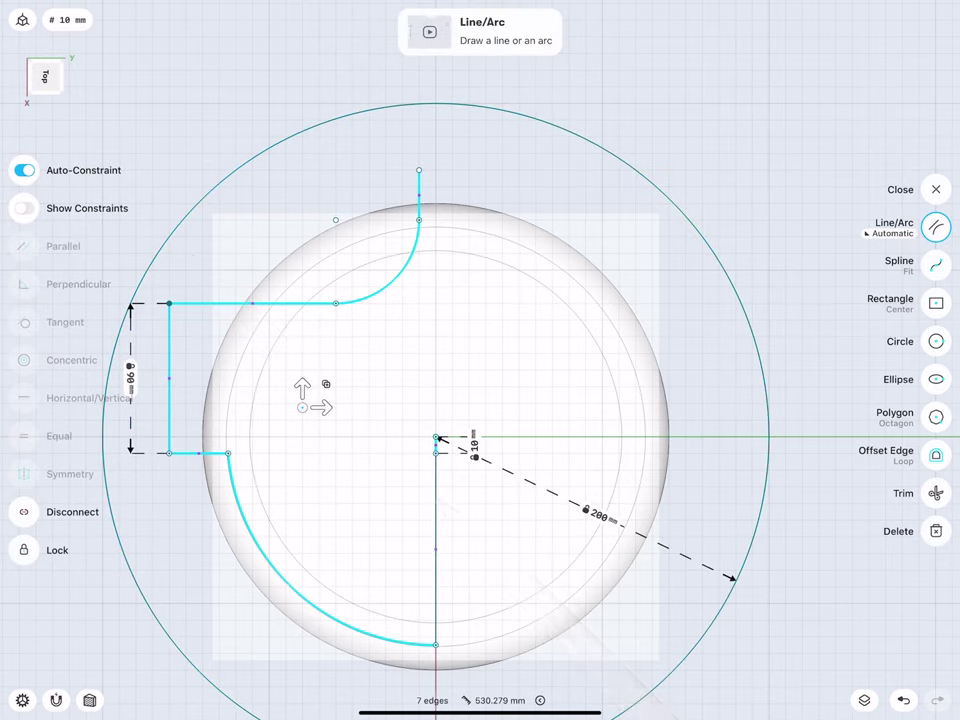
scroll(412, 464, "up", 5)
left_click(338, 457)
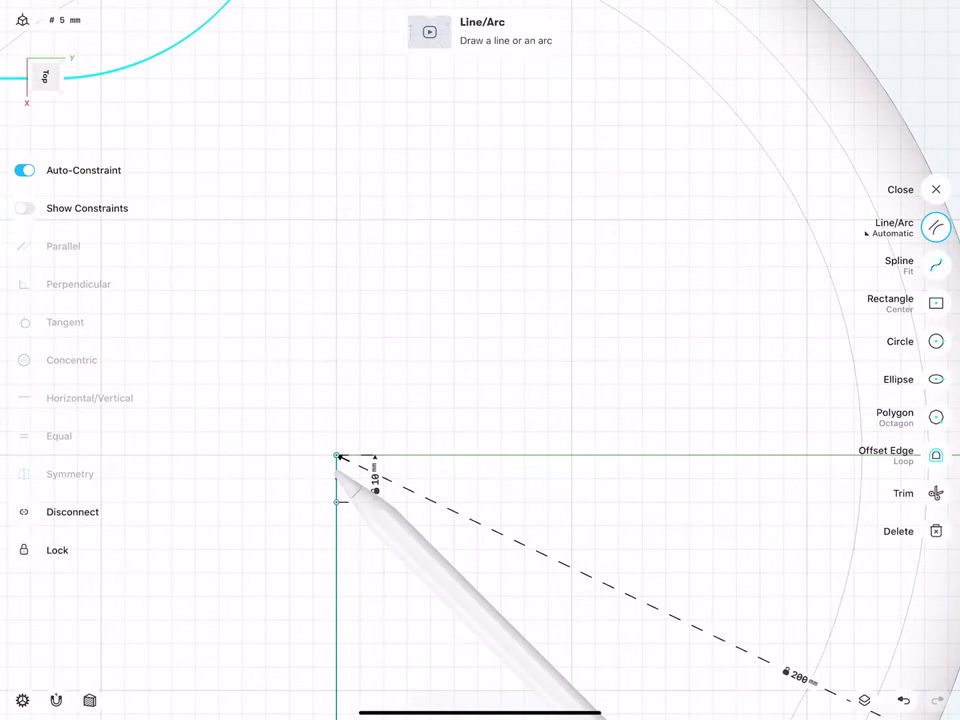
scroll(366, 440, "down", 5)
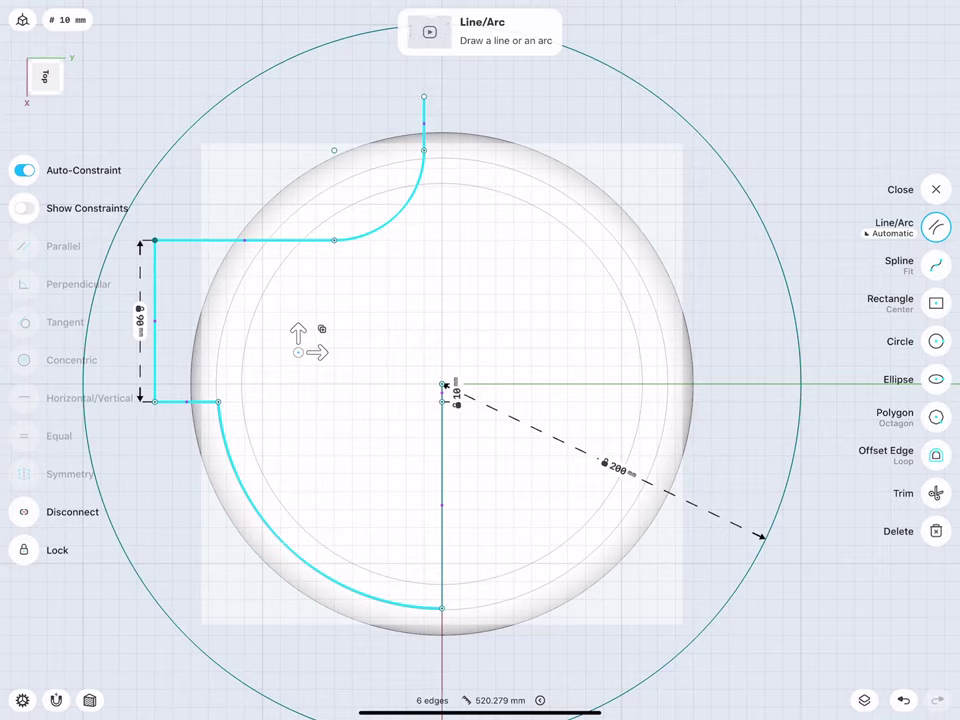
left_click(936, 189)
Mirror the half profile across the centre vertical line with Keep originals on
left_click(936, 379)
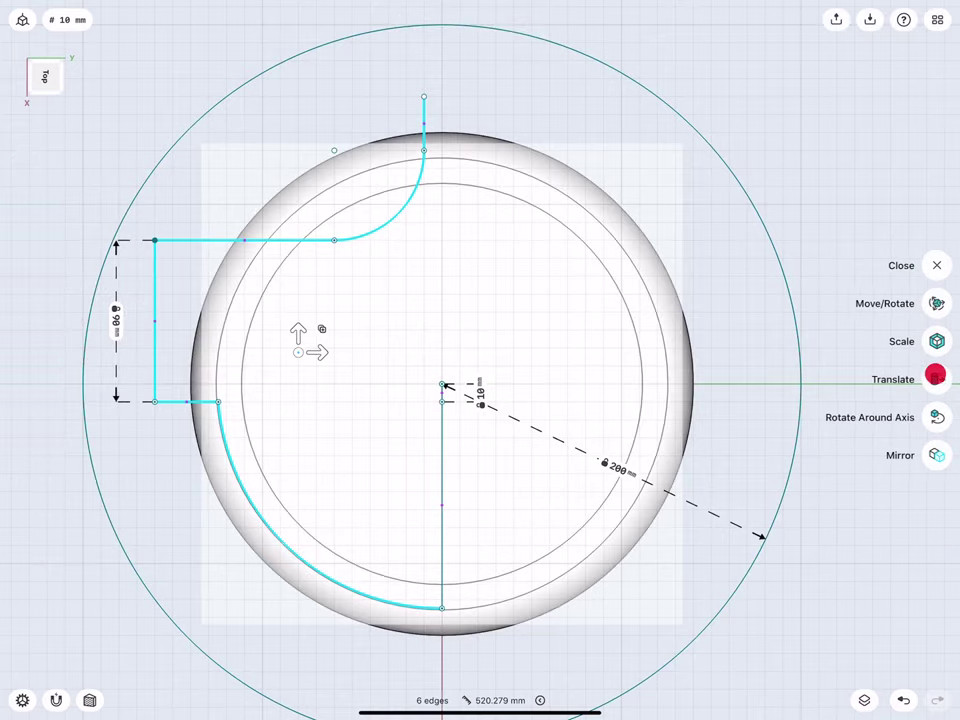
left_click(936, 454)
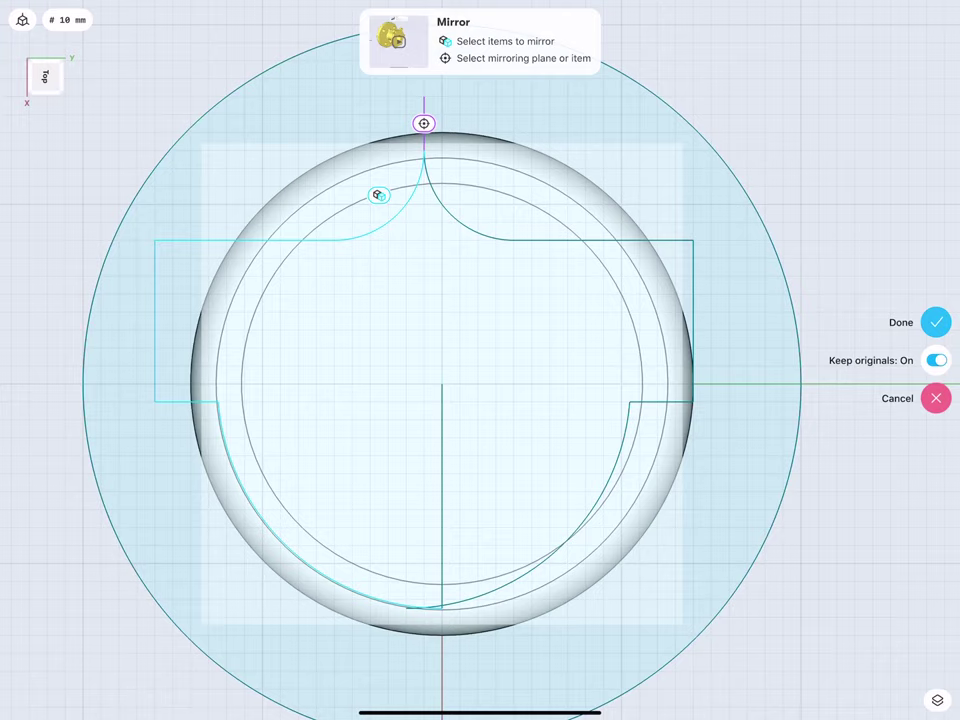
left_click(424, 123)
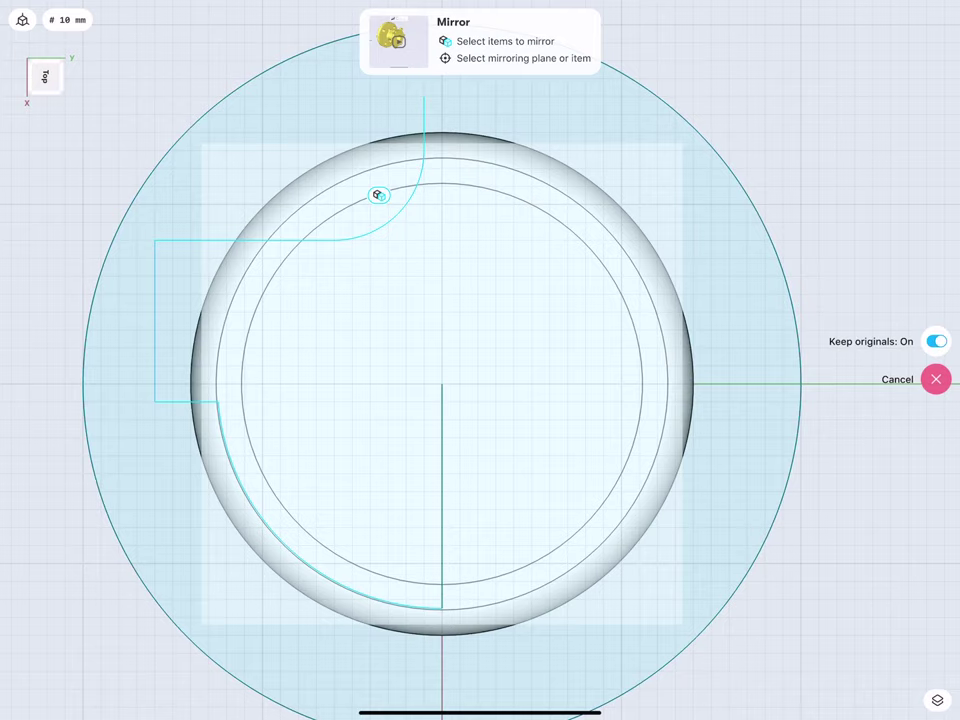
left_click(442, 436)
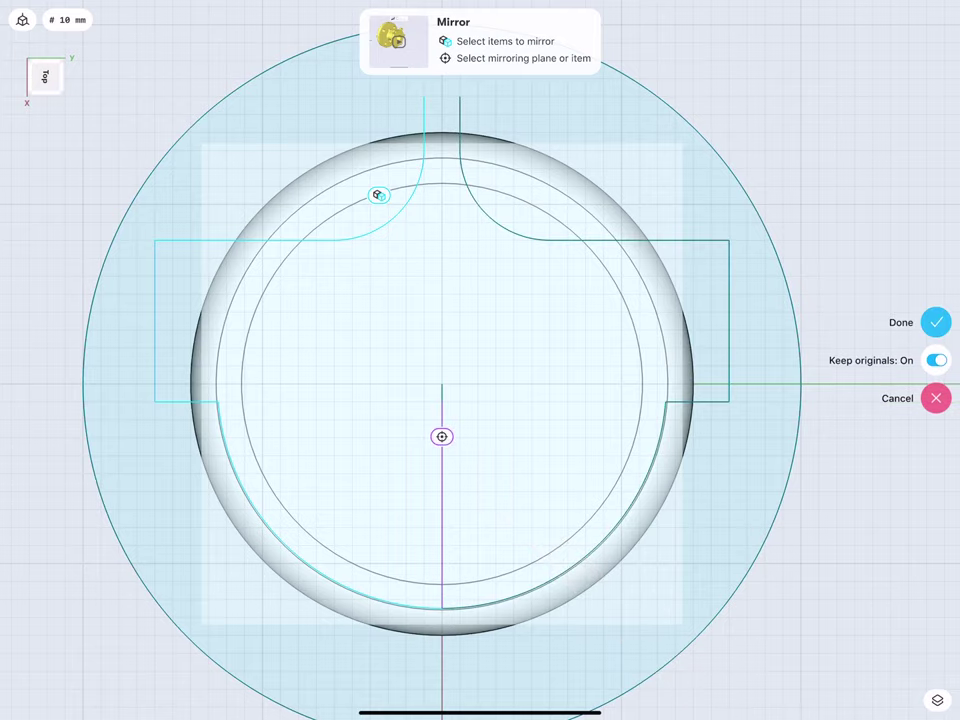
mouse_move(352, 452)
middle_mouse_down()
mouse_move(325, 469)
mouse_move(329, 462)
middle_mouse_up()
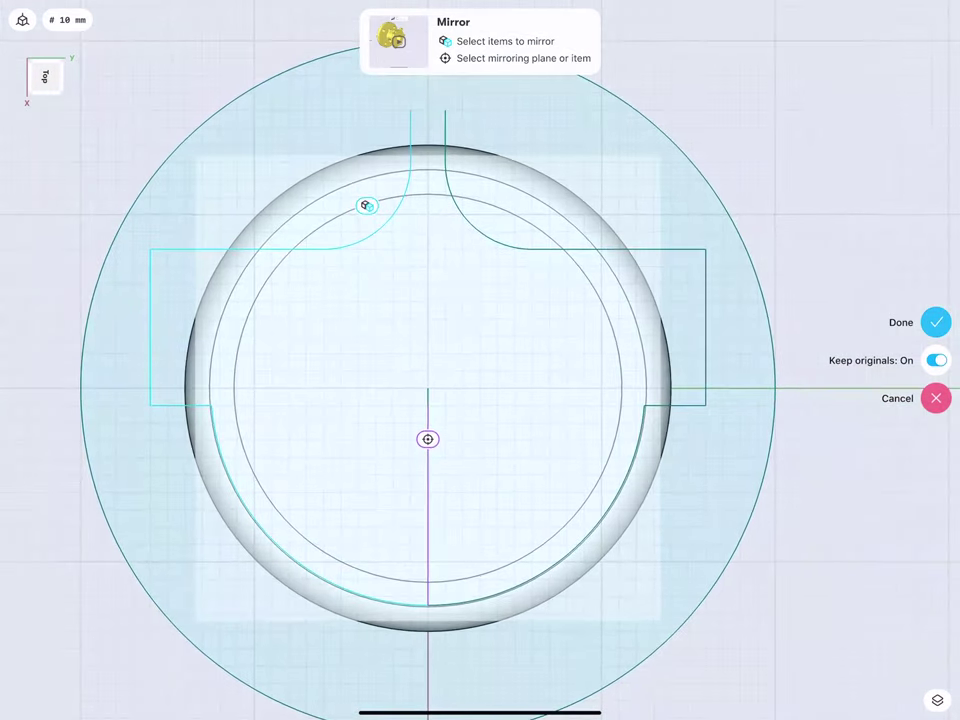
middle_click_drag(350, 335, 350, 395)
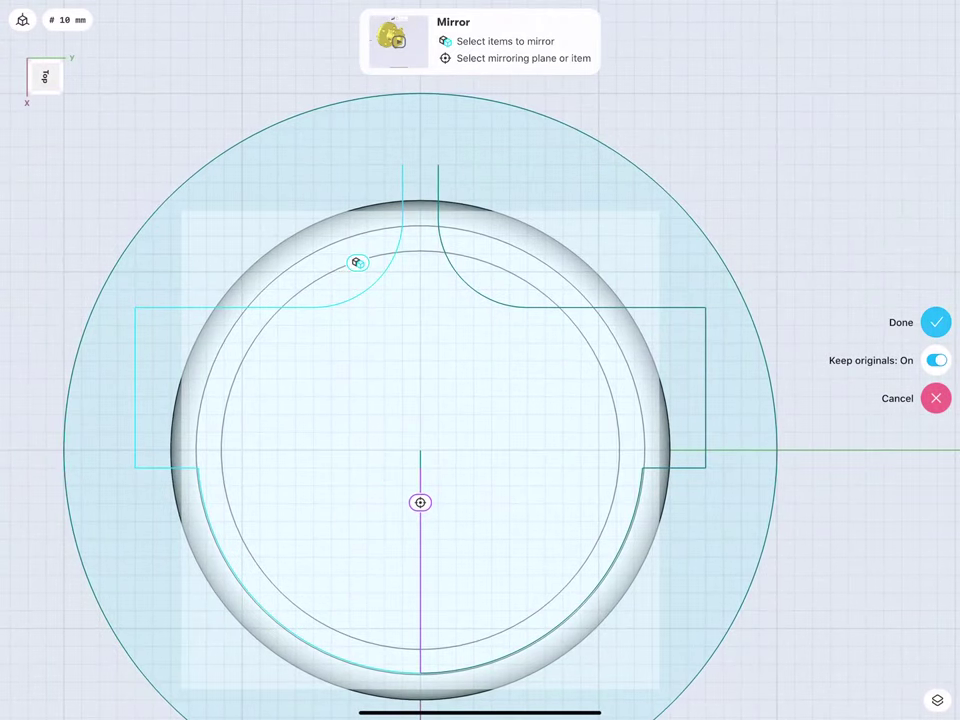
left_click(936, 322)
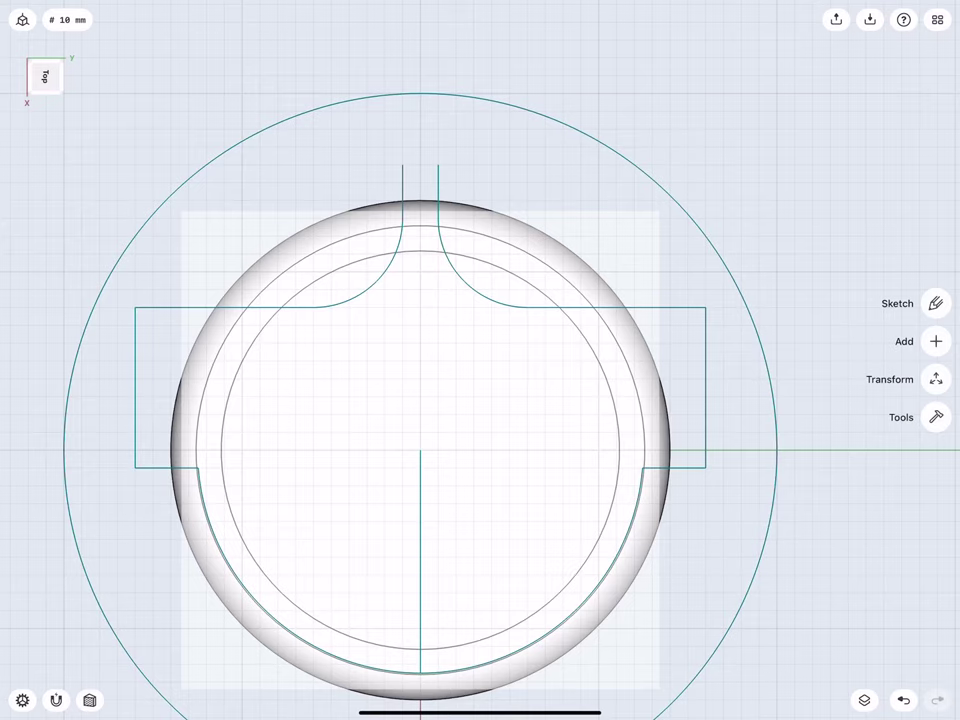
Draw horizontal lines from both bottom profile corners out to the 200 mm outer circle
left_click(422, 165)
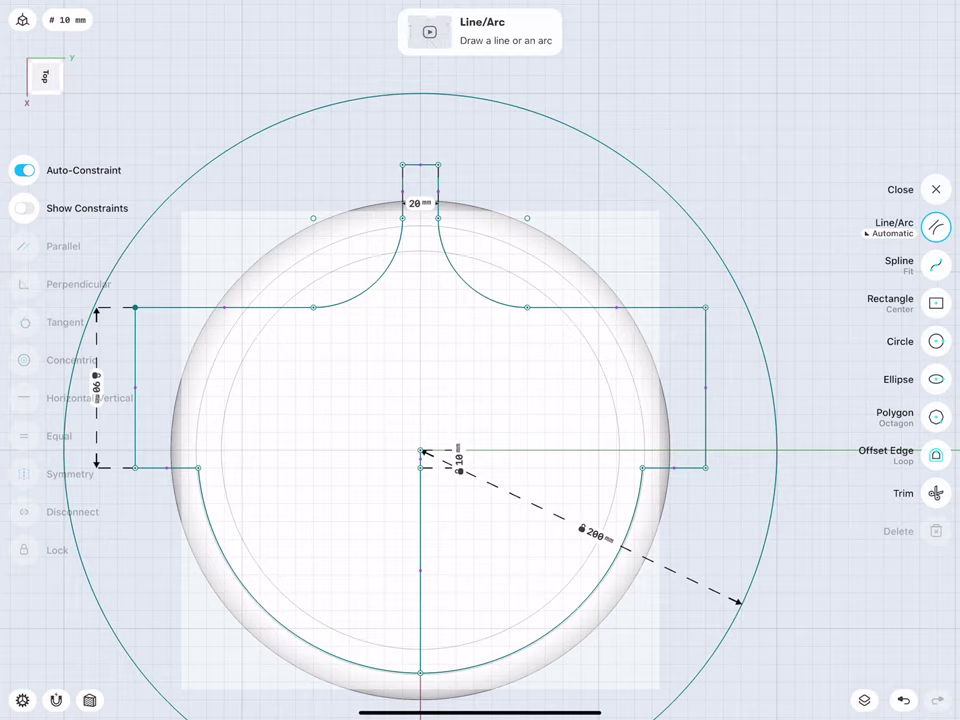
mouse_move(307, 480)
middle_mouse_down()
mouse_move(341, 451)
mouse_move(428, 413)
middle_mouse_up()
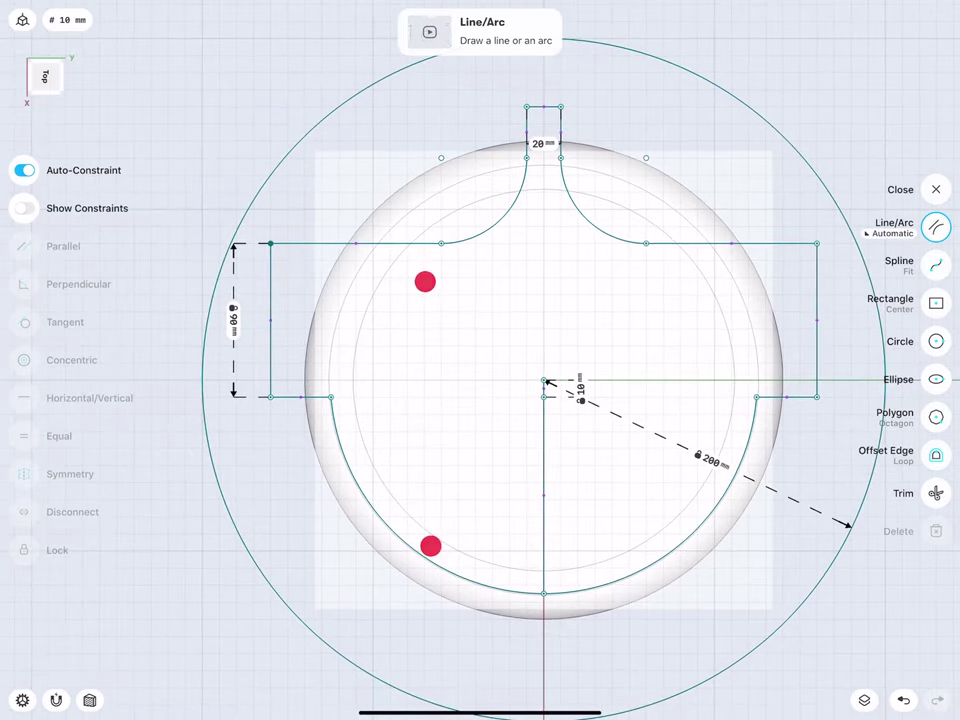
left_click_drag(270, 397, 203, 397)
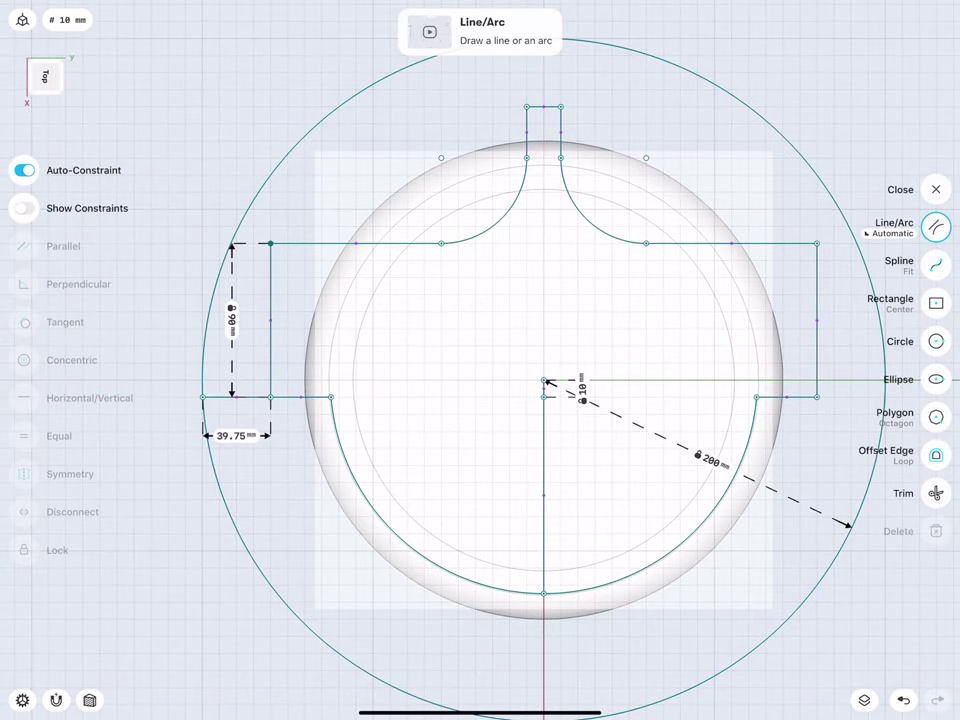
left_click_drag(817, 397, 885, 397)
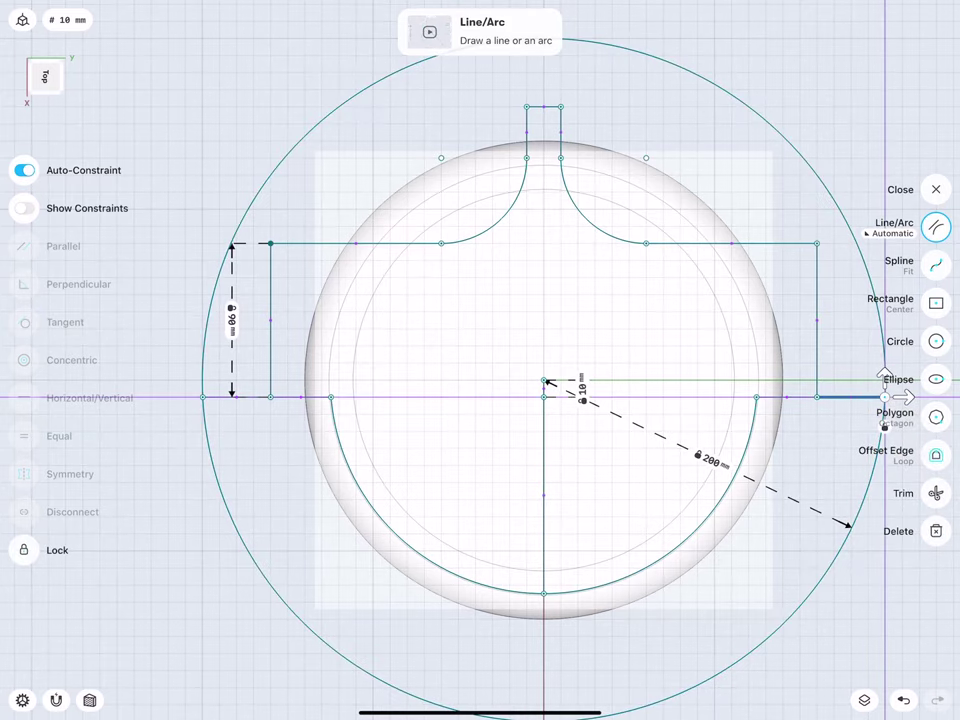
left_click(279, 170)
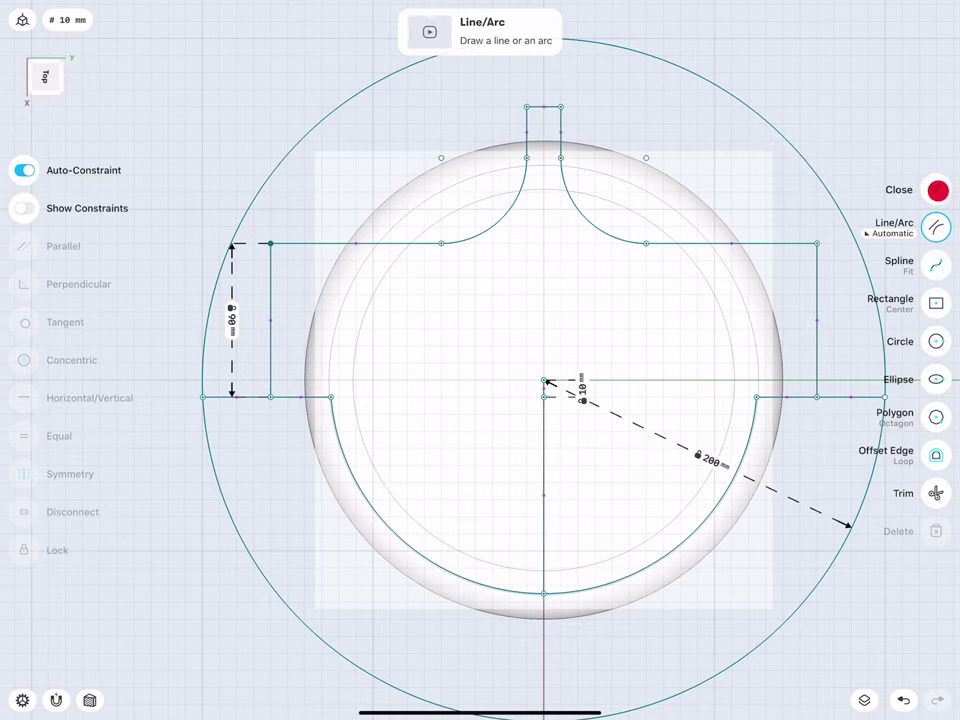
left_click(937, 190)
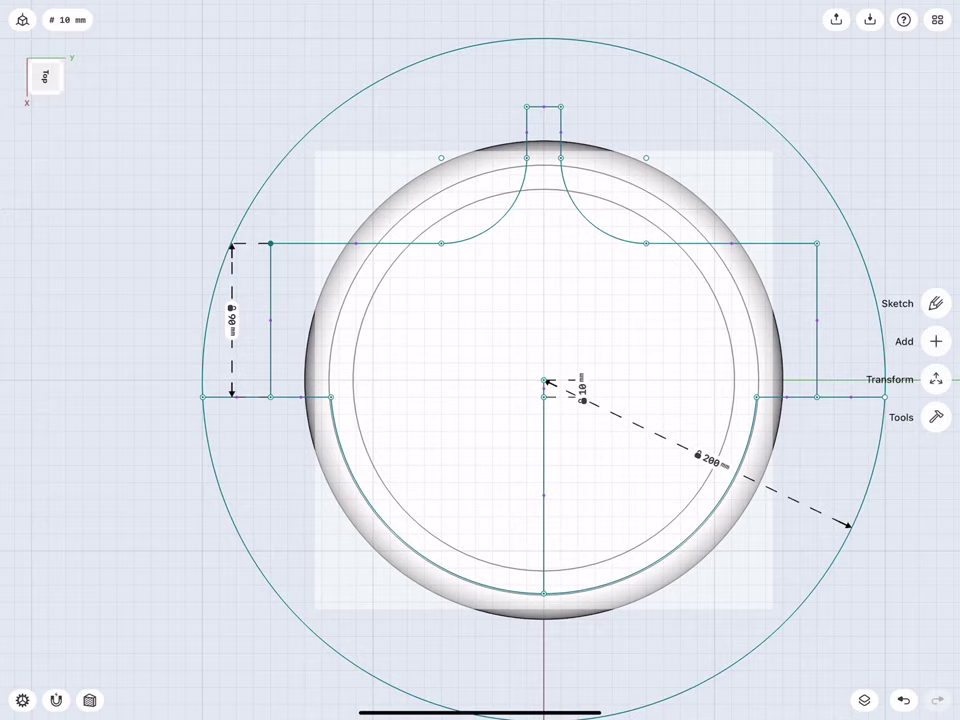
Switch to an isometric view and trial-extrude one region, cancelling the too-deep preview
left_click(44, 76)
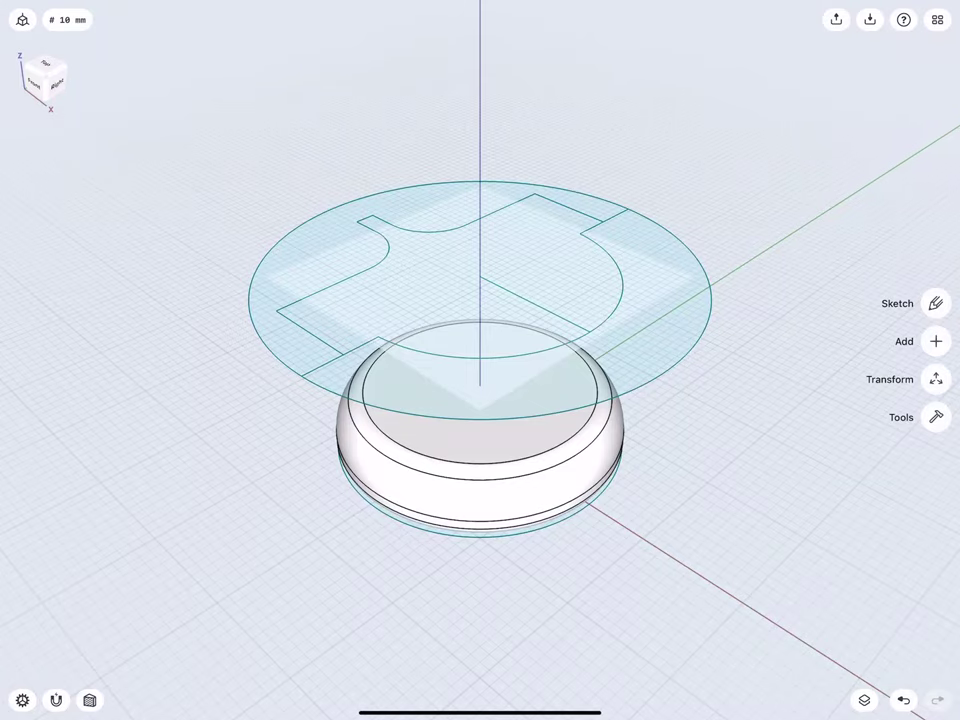
scroll(290, 457, "up", 3)
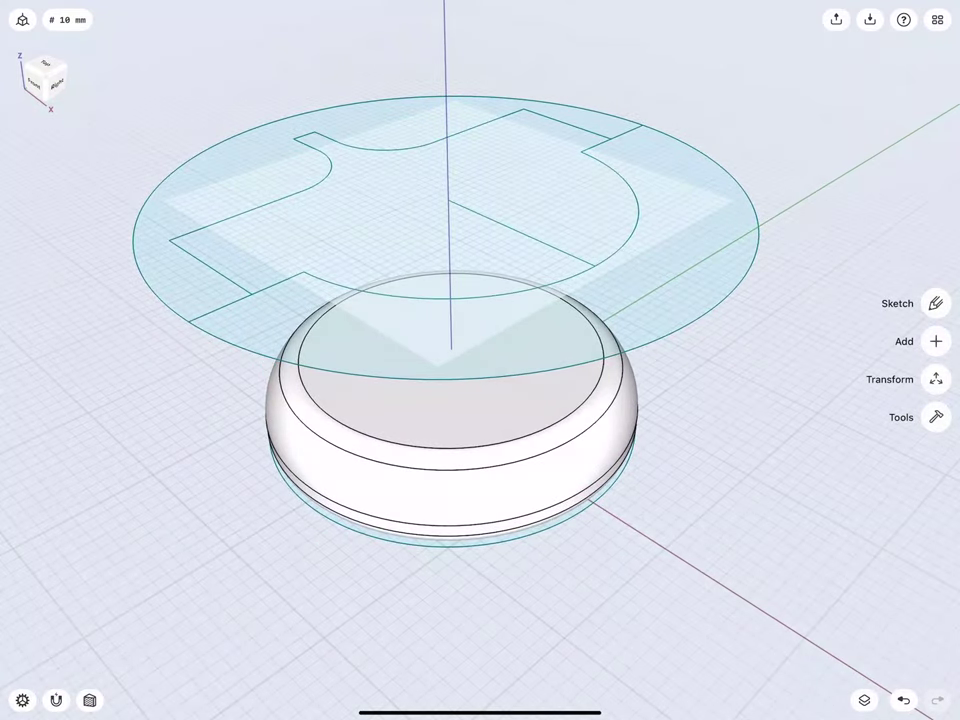
left_click(261, 305)
left_click_drag(262, 306, 317, 644)
mouse_move(255, 372)
middle_mouse_down()
mouse_move(201, 364)
mouse_move(315, 375)
mouse_move(345, 544)
mouse_move(358, 364)
mouse_move(221, 334)
mouse_move(400, 398)
mouse_move(253, 279)
mouse_move(291, 309)
mouse_move(341, 268)
mouse_move(361, 272)
mouse_move(300, 236)
mouse_move(368, 188)
middle_mouse_up()
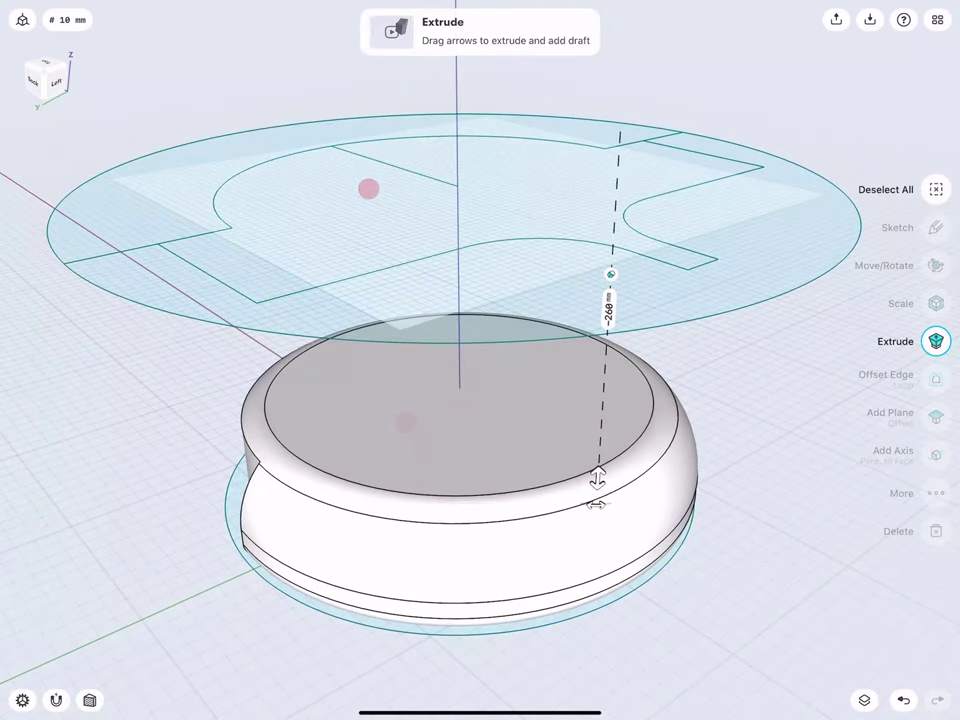
left_click(214, 439)
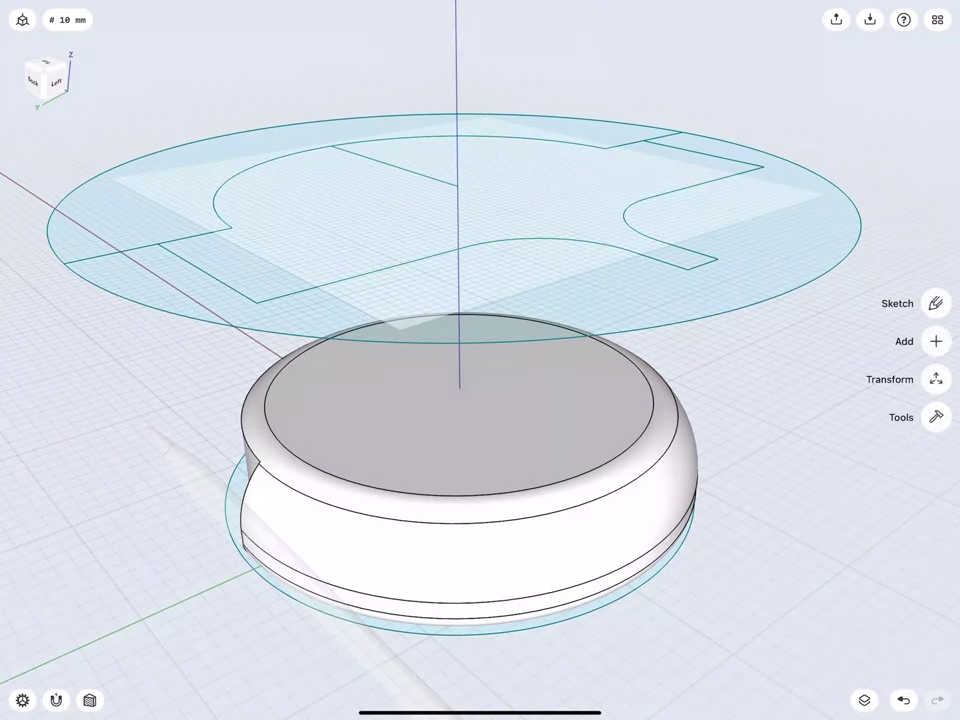
Extrude both profile regions -150 mm as a cut, forming two pockets around a rib
left_click(543, 305)
mouse_move(540, 274)
left_mouse_down()
mouse_move(537, 392)
mouse_move(512, 525)
mouse_move(530, 622)
left_mouse_up()
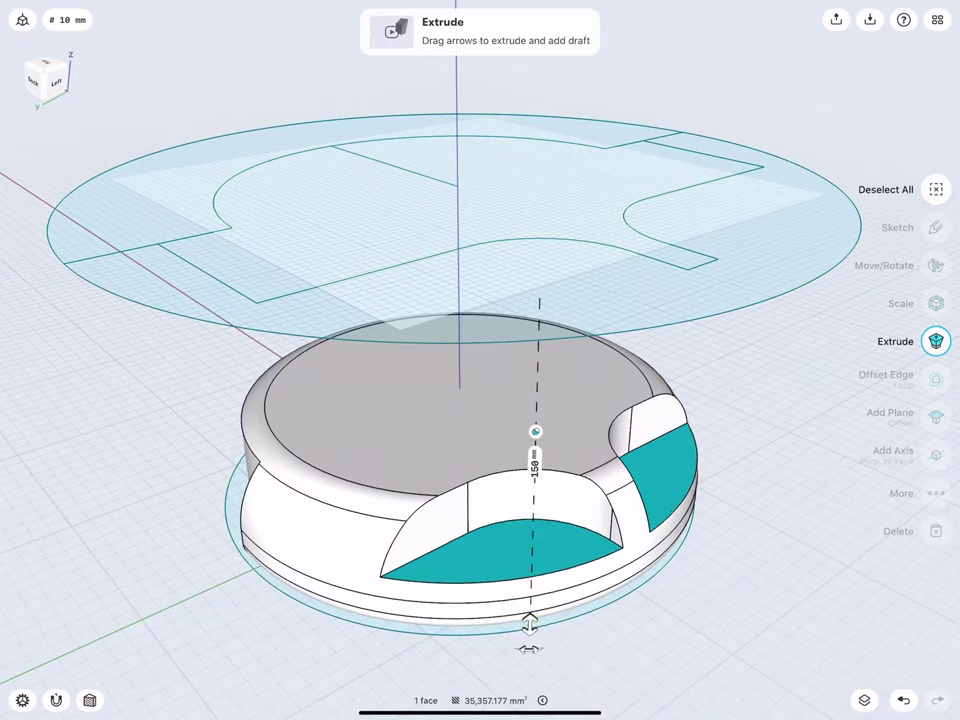
left_click(535, 465)
left_click(578, 505)
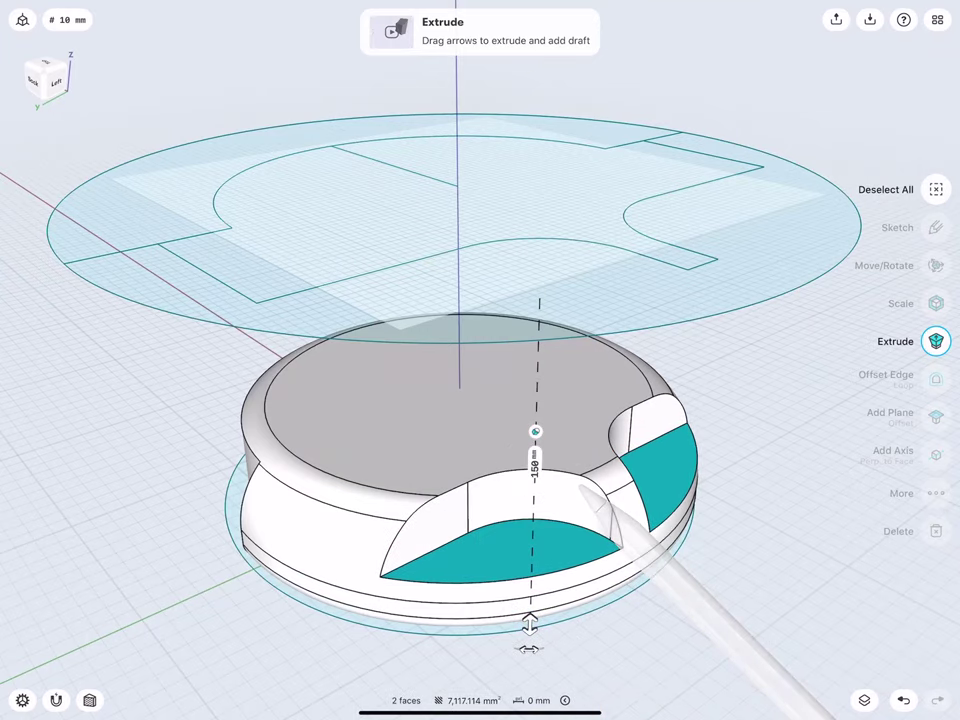
left_click(167, 429)
mouse_move(519, 420)
middle_mouse_down()
mouse_move(321, 322)
mouse_move(290, 325)
middle_mouse_up()
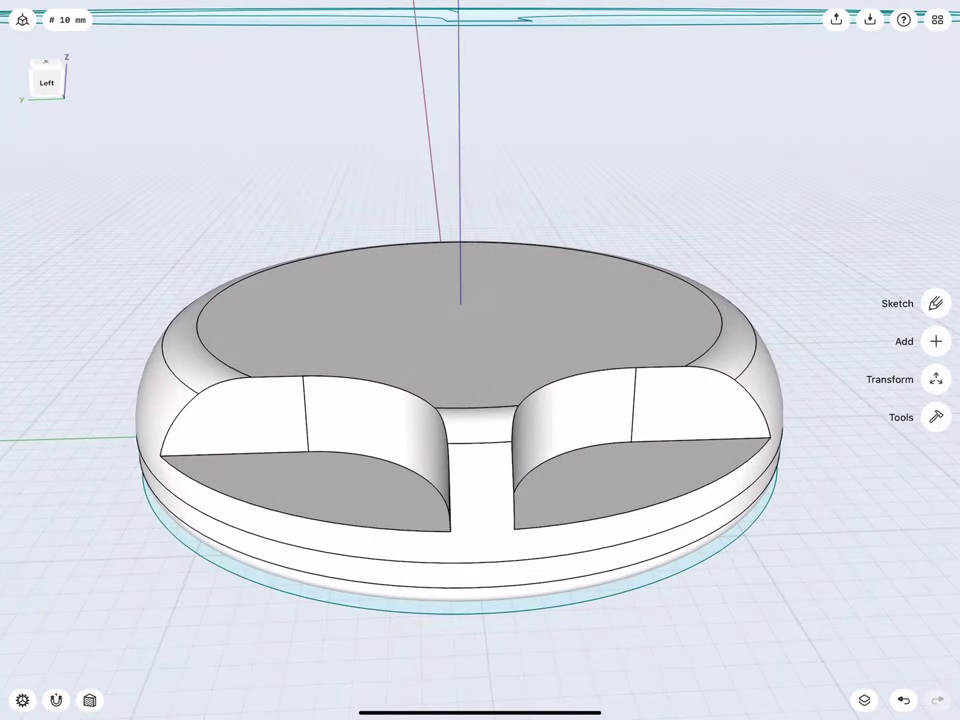
Fillet both pocket bottom edges at 10 mm
left_click(543, 458)
left_click(404, 464)
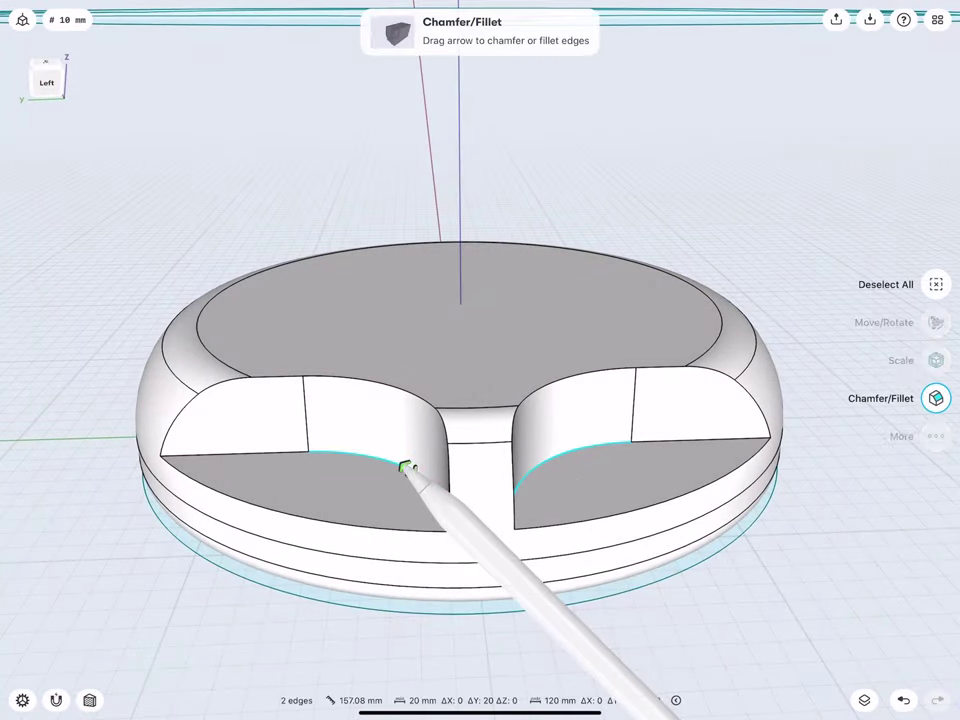
left_click_drag(404, 464, 393, 459)
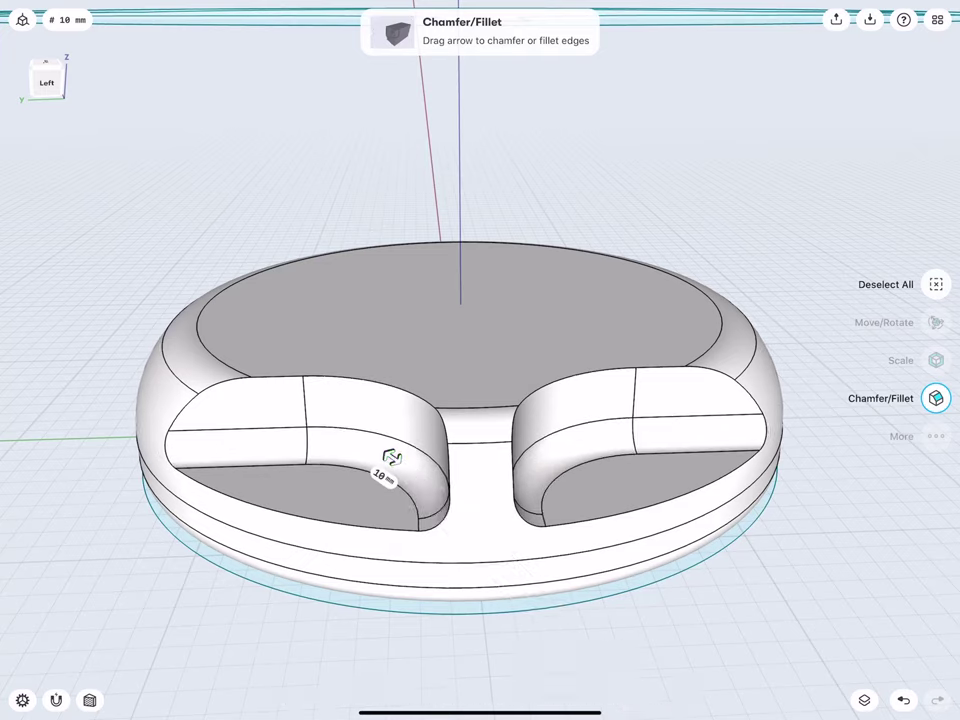
left_click(291, 631)
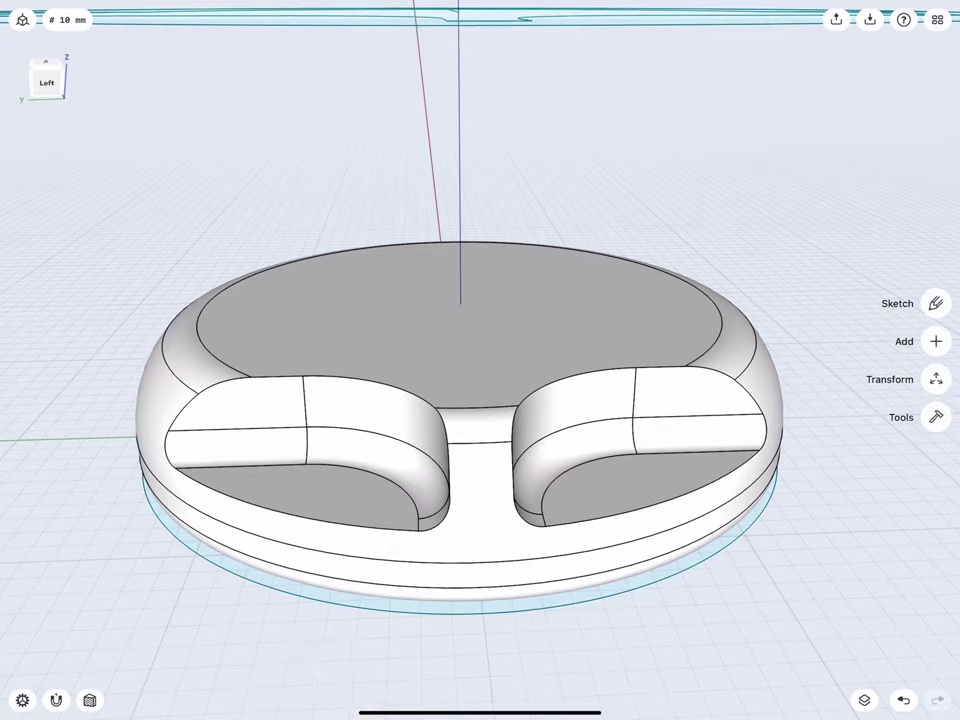
Fillet the pockets' top, lower and inner edges at 5 mm
left_click(386, 386)
left_click(559, 379)
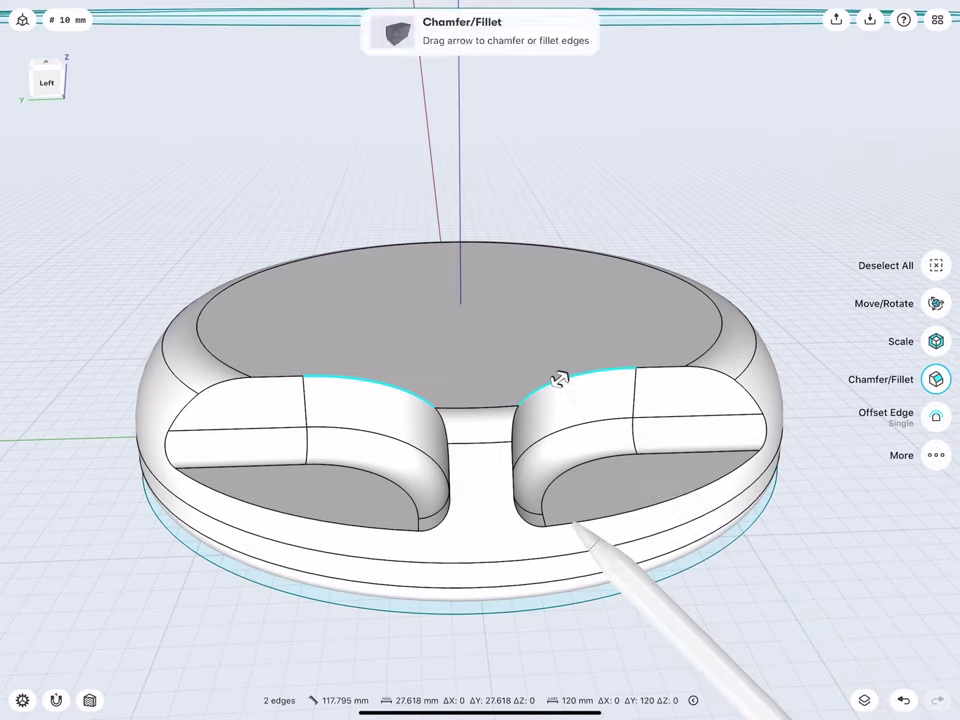
left_click(573, 522)
left_click(447, 456)
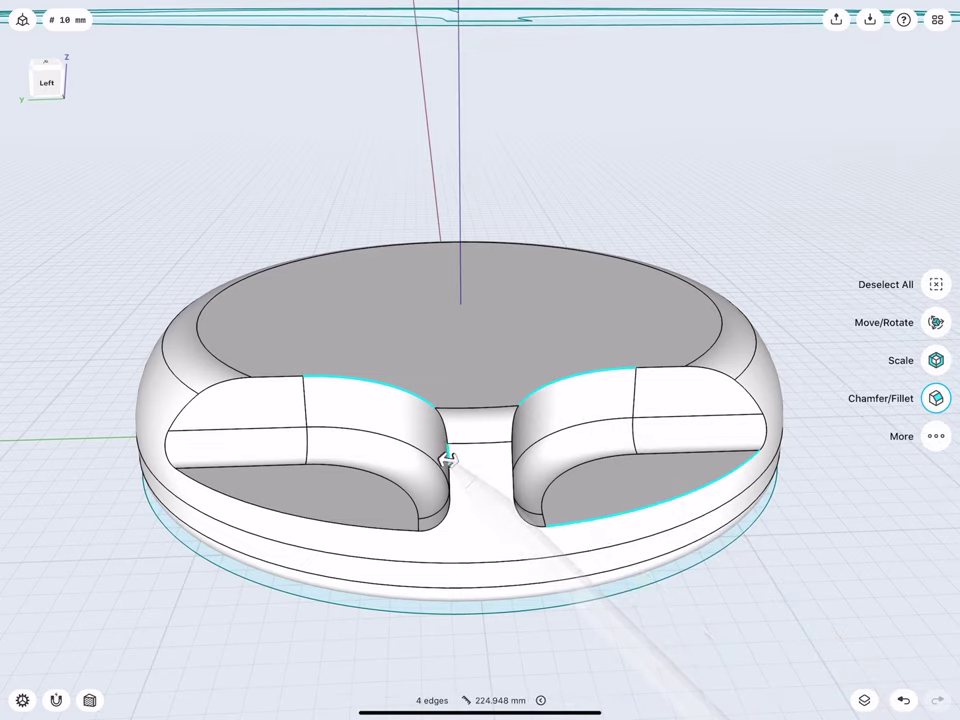
scroll(340, 428, "up", 5)
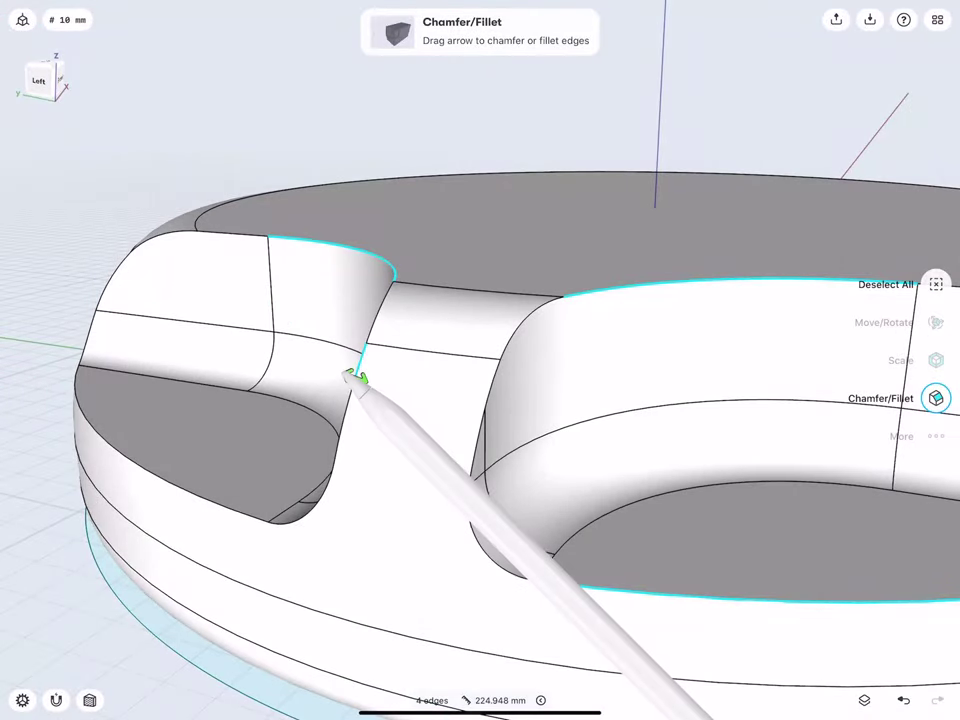
left_click_drag(354, 378, 320, 365)
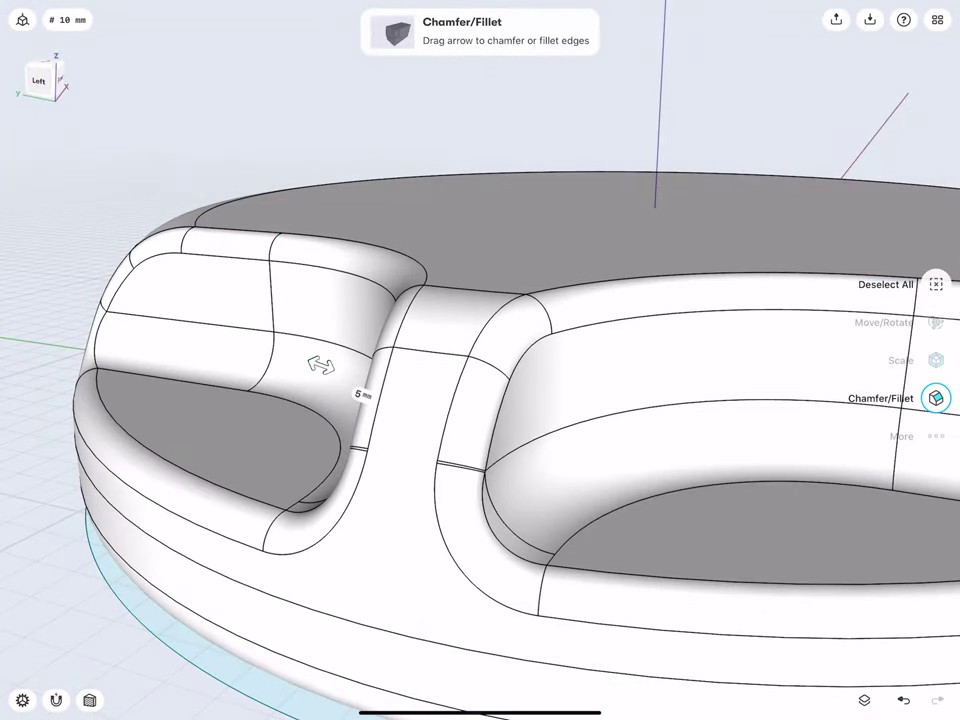
left_click(358, 392)
left_click(405, 430)
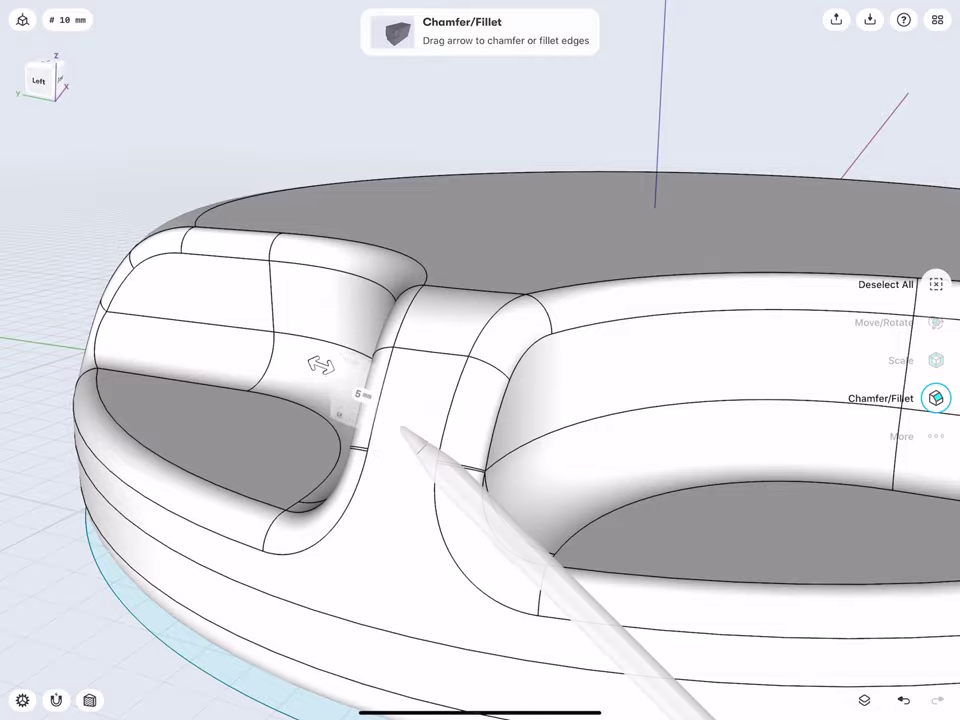
left_click(96, 214)
scroll(323, 420, "down", 5)
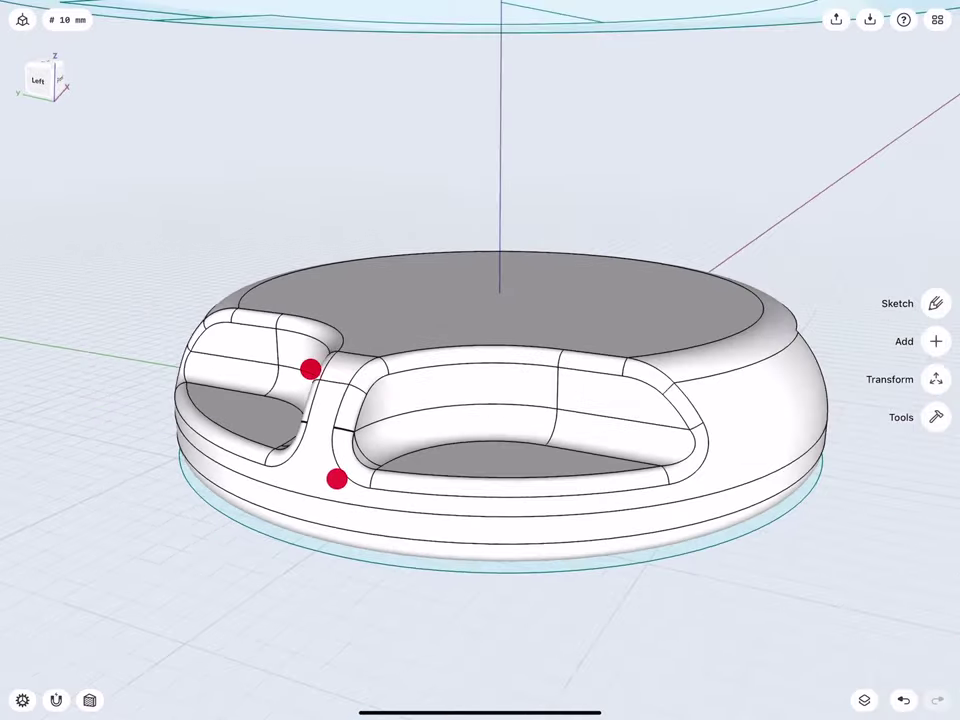
mouse_move(310, 368)
middle_mouse_down()
mouse_move(354, 373)
mouse_move(289, 347)
mouse_move(366, 394)
mouse_move(309, 378)
middle_mouse_up()
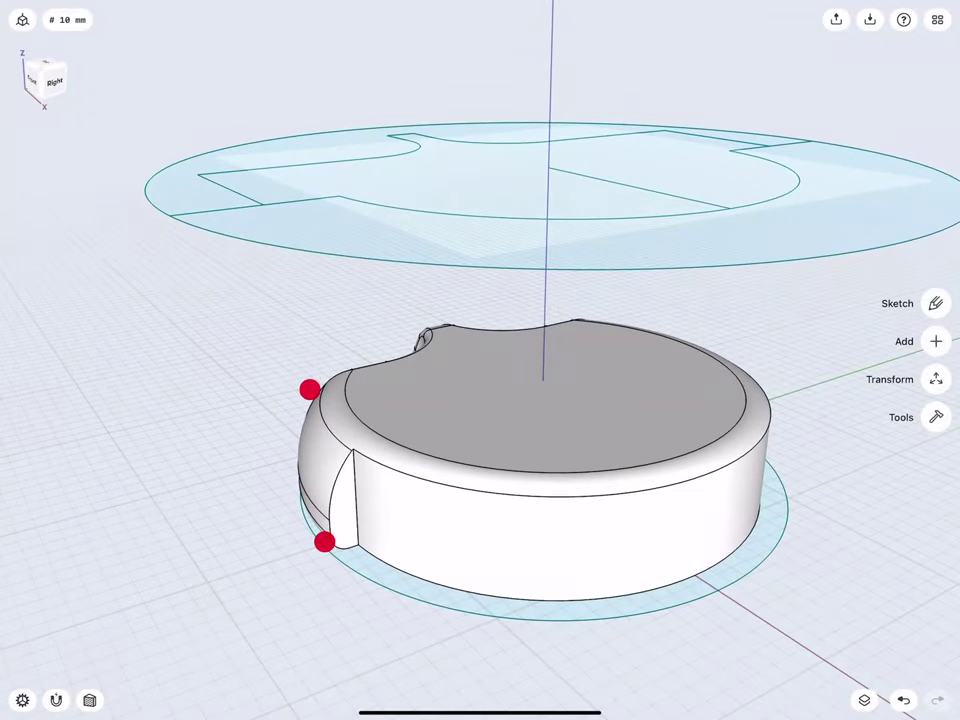
Delete Plane 01 from the design's item list
scroll(316, 465, "up", 3)
scroll(300, 460, "down", 3)
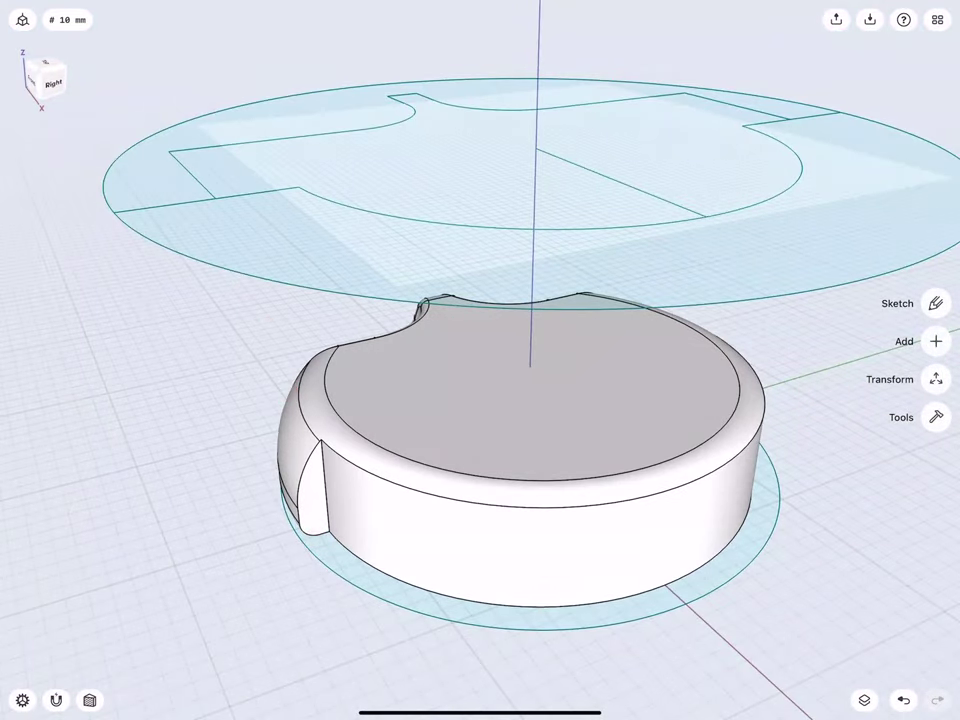
middle_click_drag(297, 450, 297, 477)
mouse_move(281, 412)
middle_mouse_down()
mouse_move(251, 362)
mouse_move(234, 358)
middle_mouse_up()
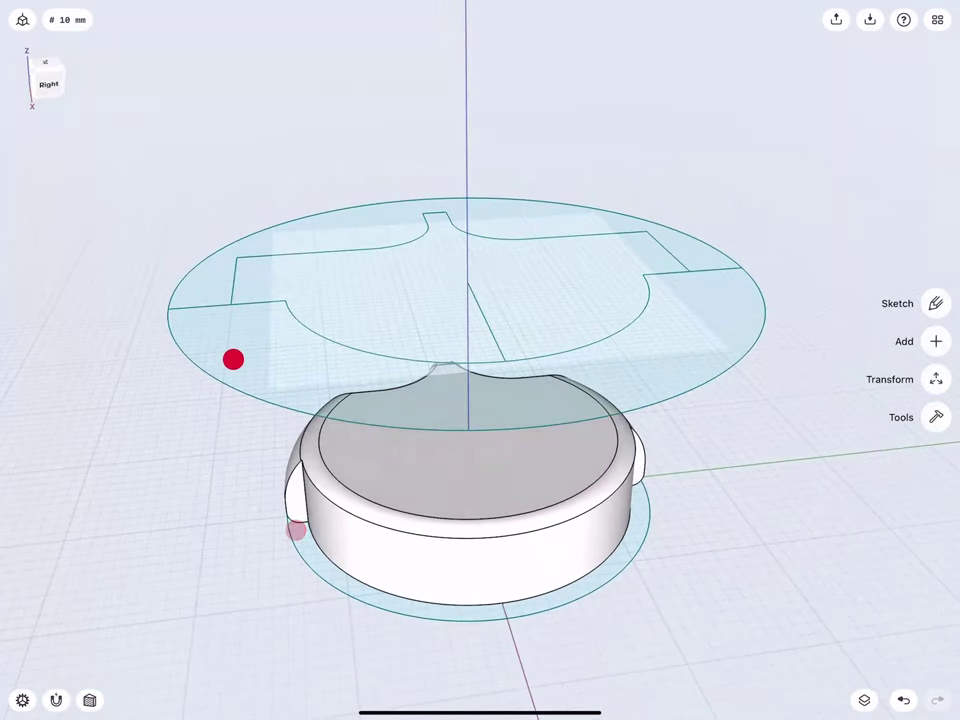
left_click_drag(44, 76, 36, 80)
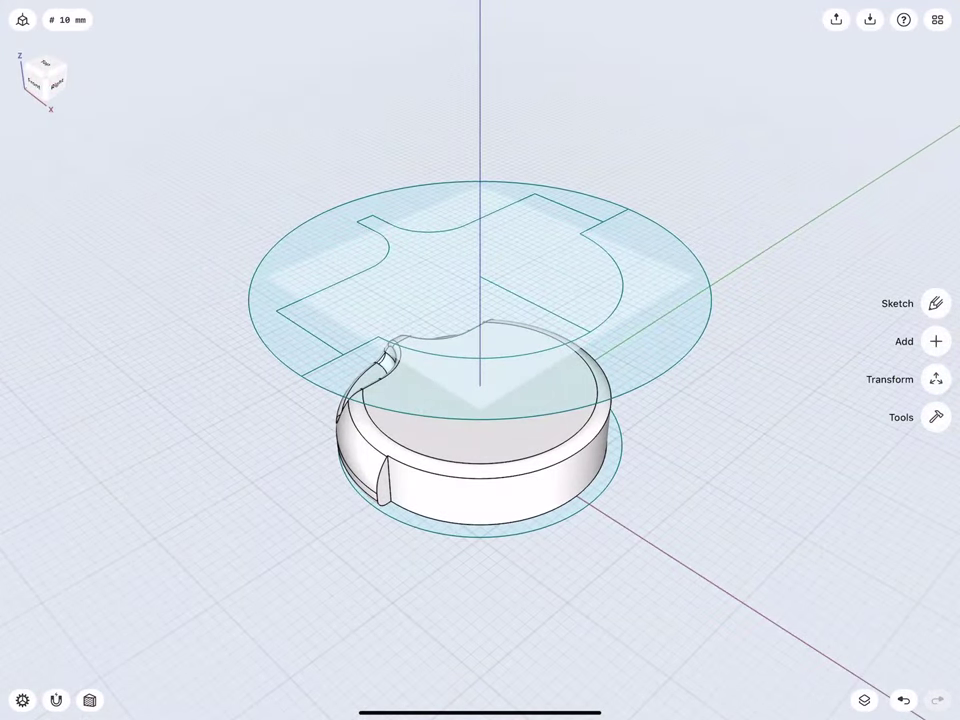
left_click(865, 700)
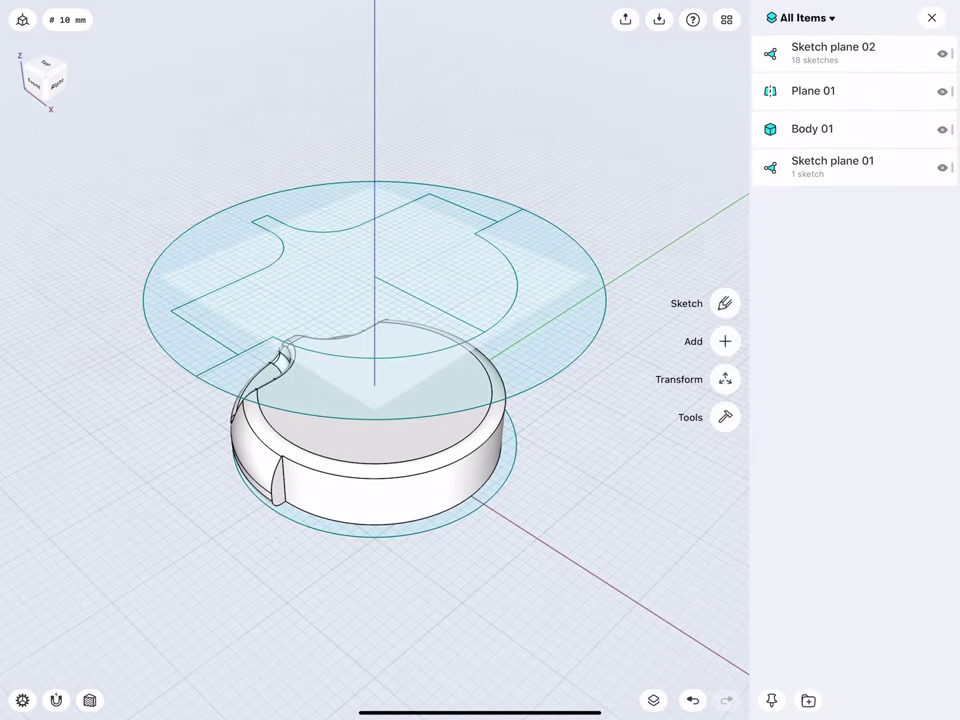
left_click(859, 93)
left_click(846, 92)
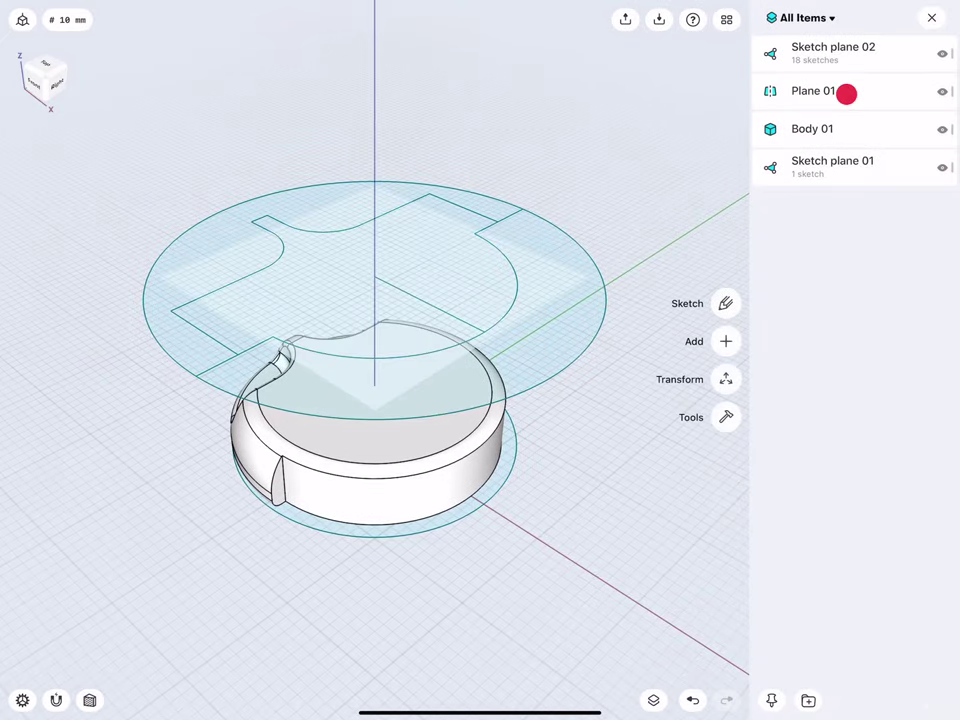
left_click(874, 89)
left_click_drag(874, 89, 829, 93)
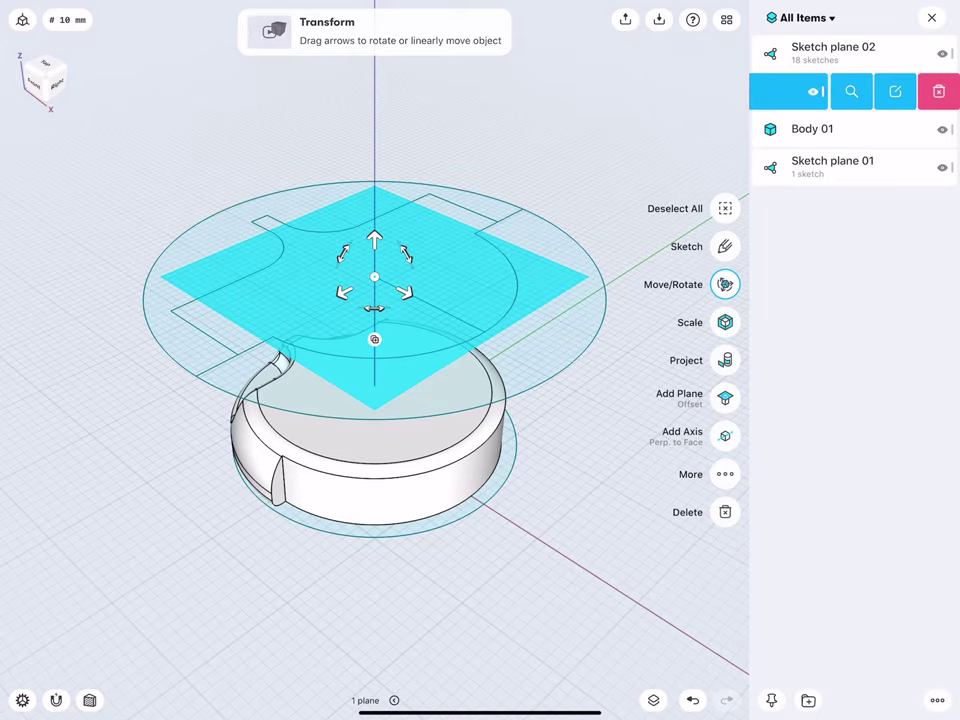
left_click(938, 90)
Group both sketch planes into a folder renamed 'Sketches' and hide it
left_click(857, 122)
left_click(858, 47)
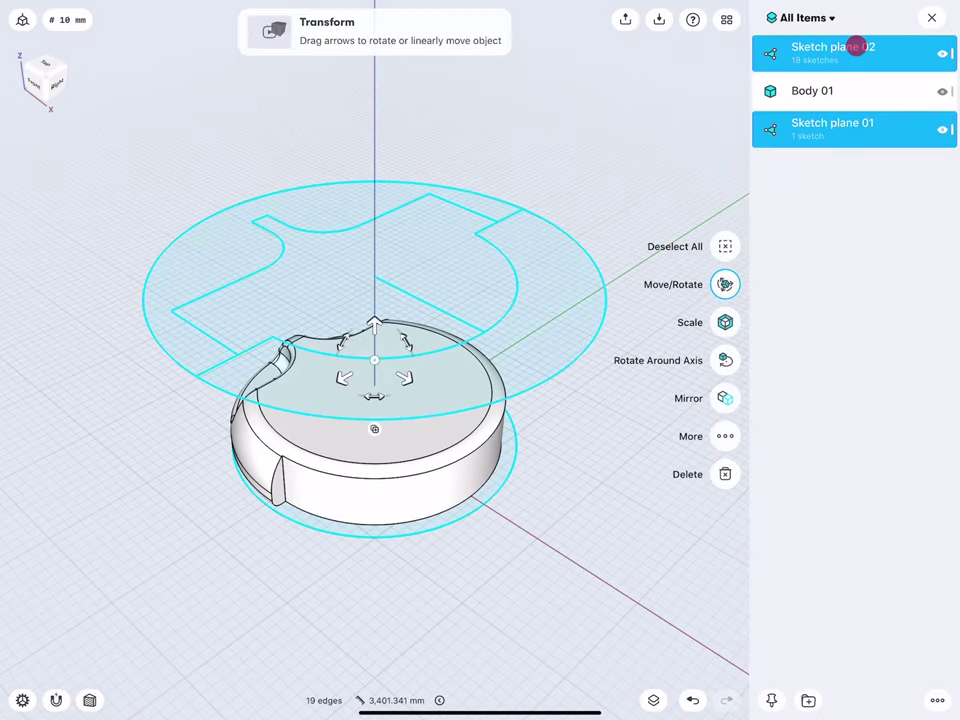
left_click(808, 700)
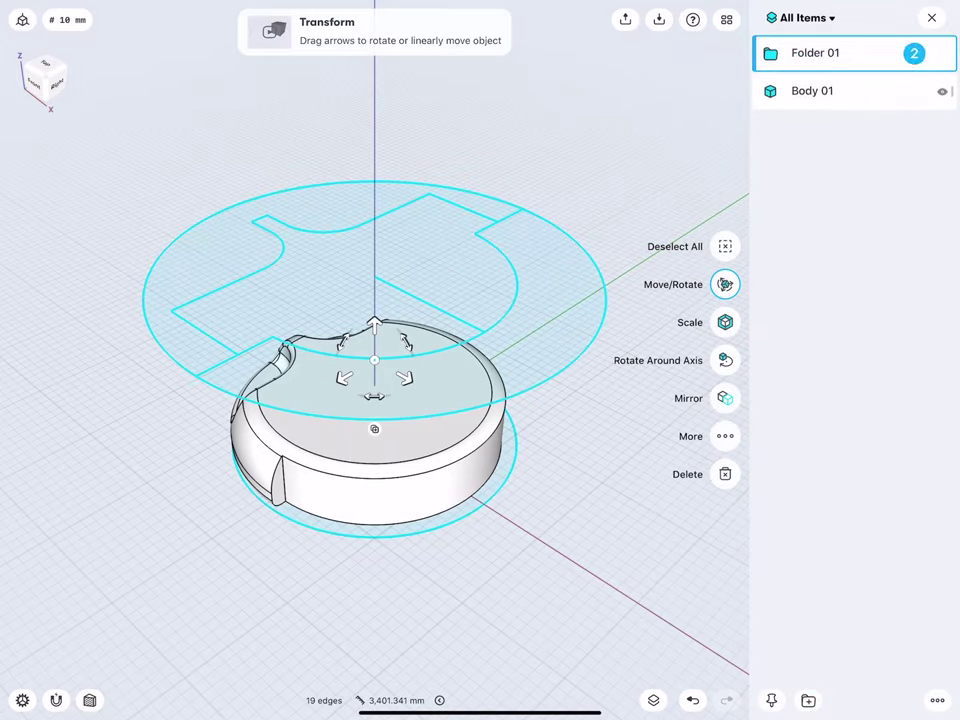
left_click_drag(836, 47, 800, 47)
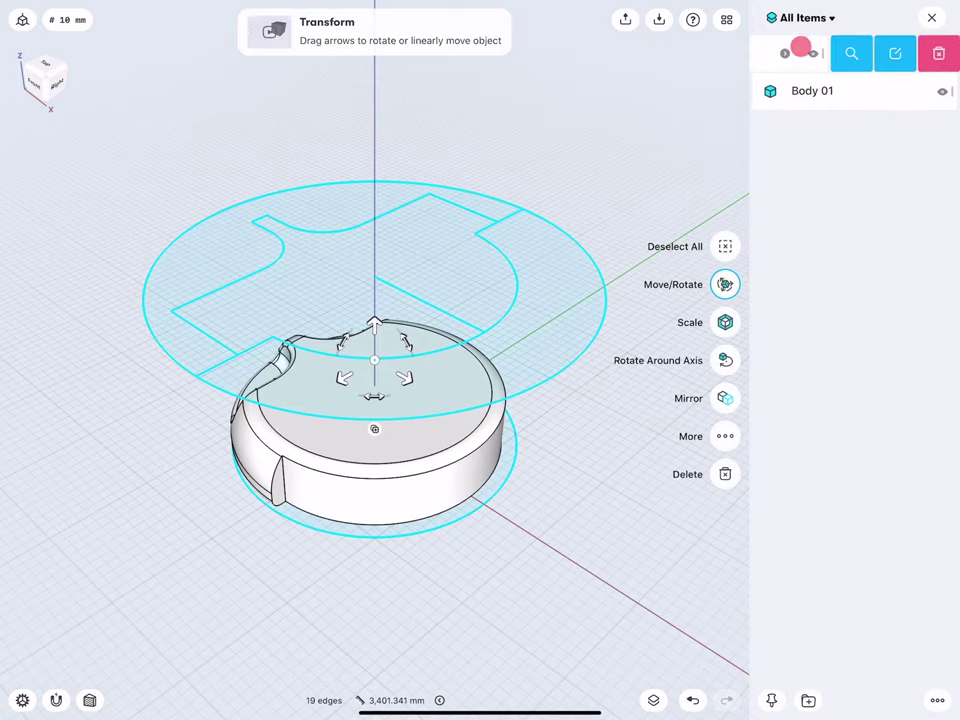
left_click(897, 51)
type("S")
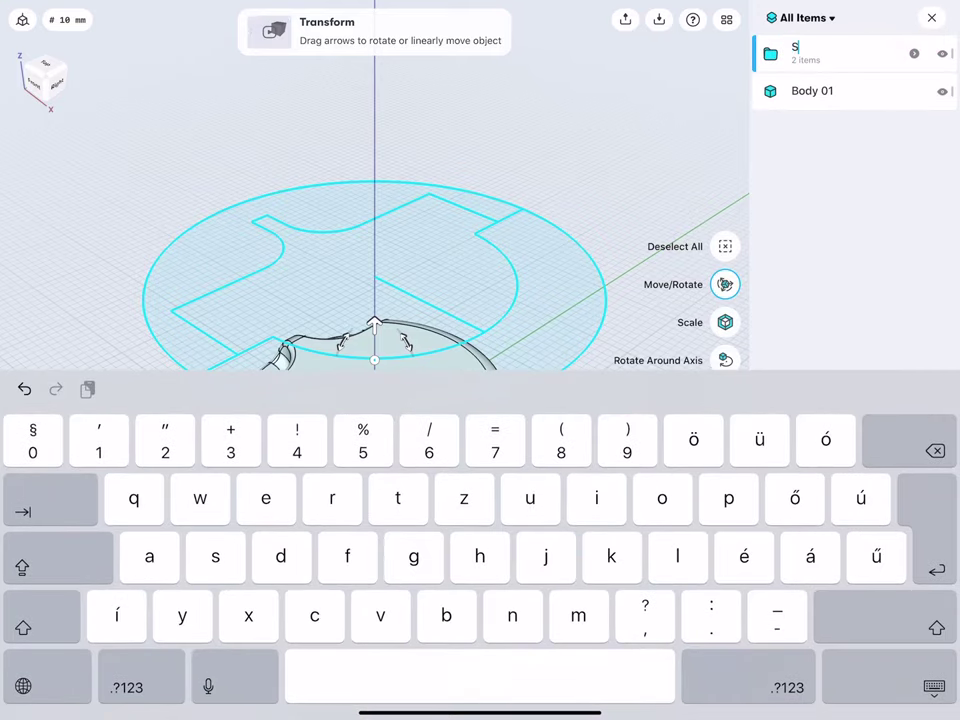
type("ket")
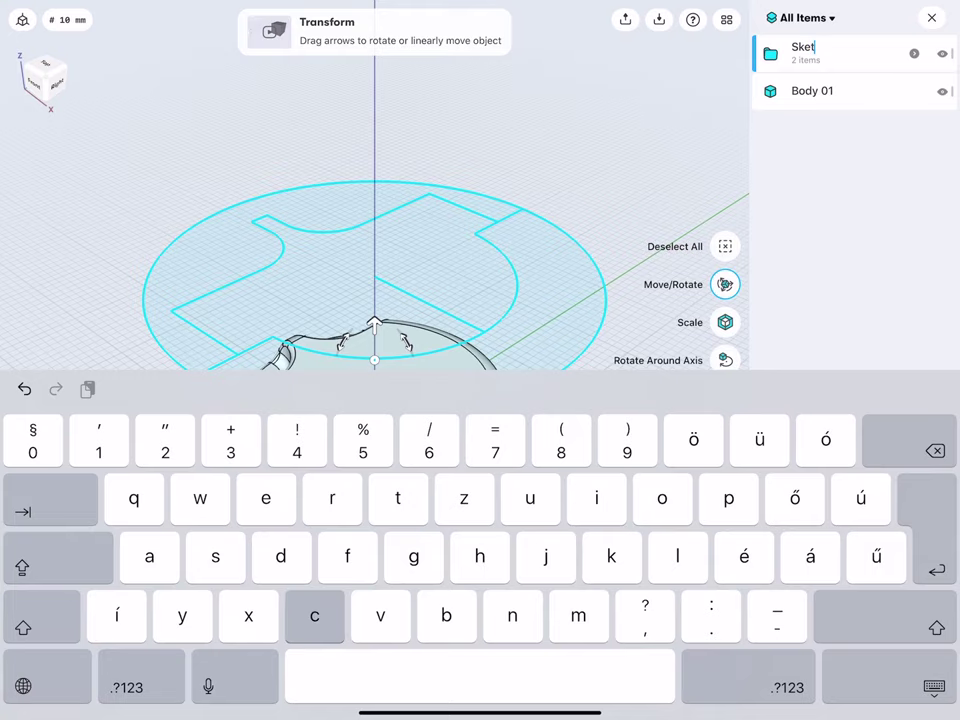
type("ches")
key("Return")
left_click(133, 489)
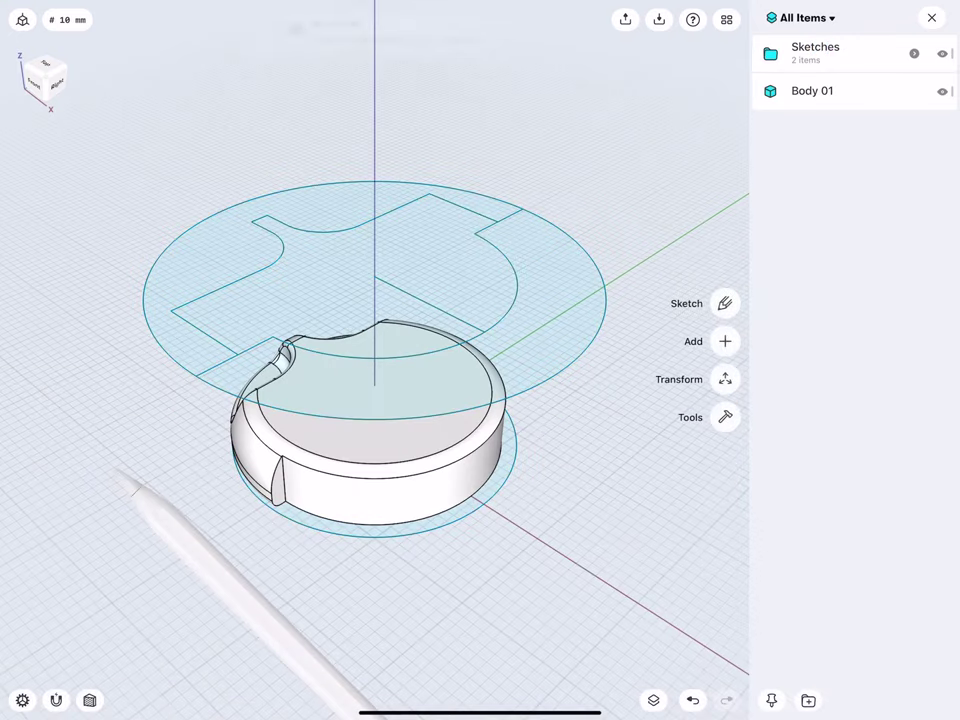
left_click(941, 53)
Add a construction plane on the body's bottom face
scroll(293, 456, "up", 3)
left_click_drag(271, 337, 264, 291)
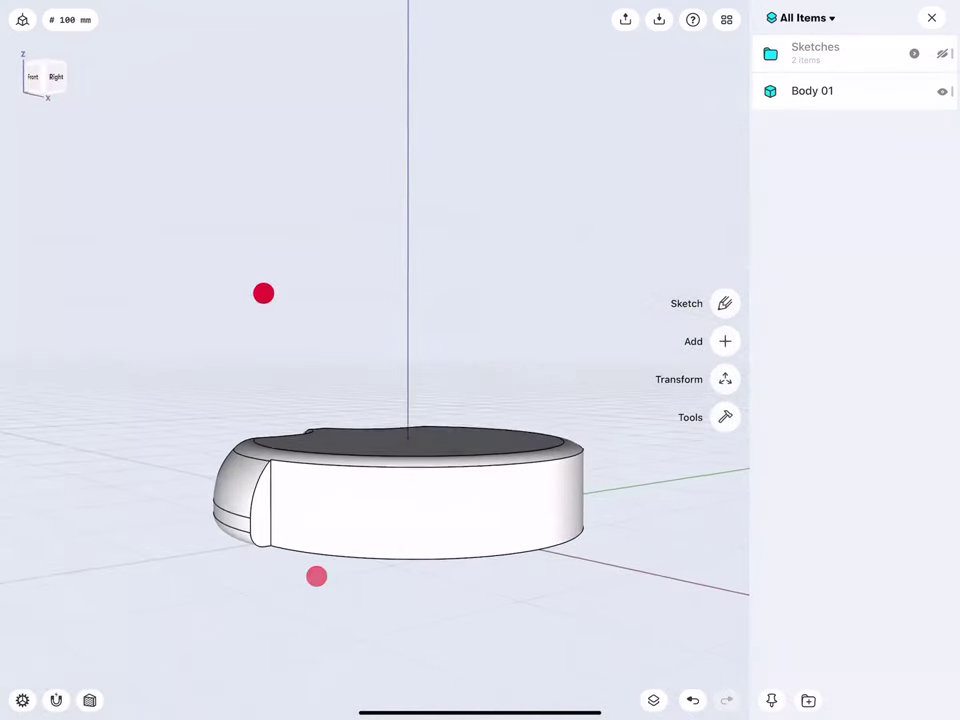
left_click(926, 18)
left_click_drag(397, 434, 252, 260)
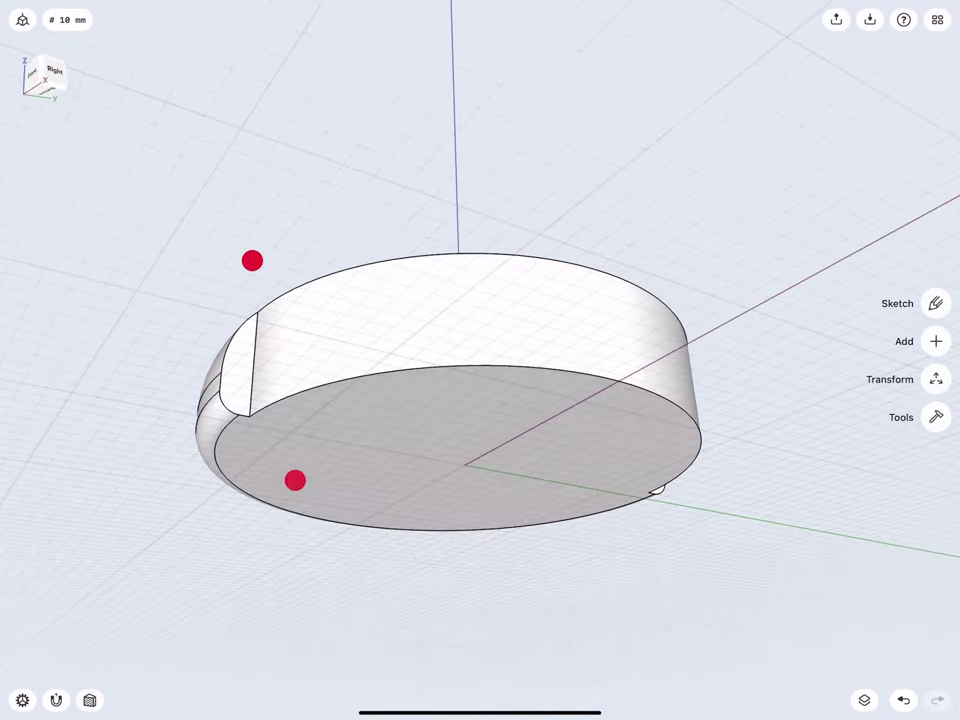
scroll(262, 400, "up", 3)
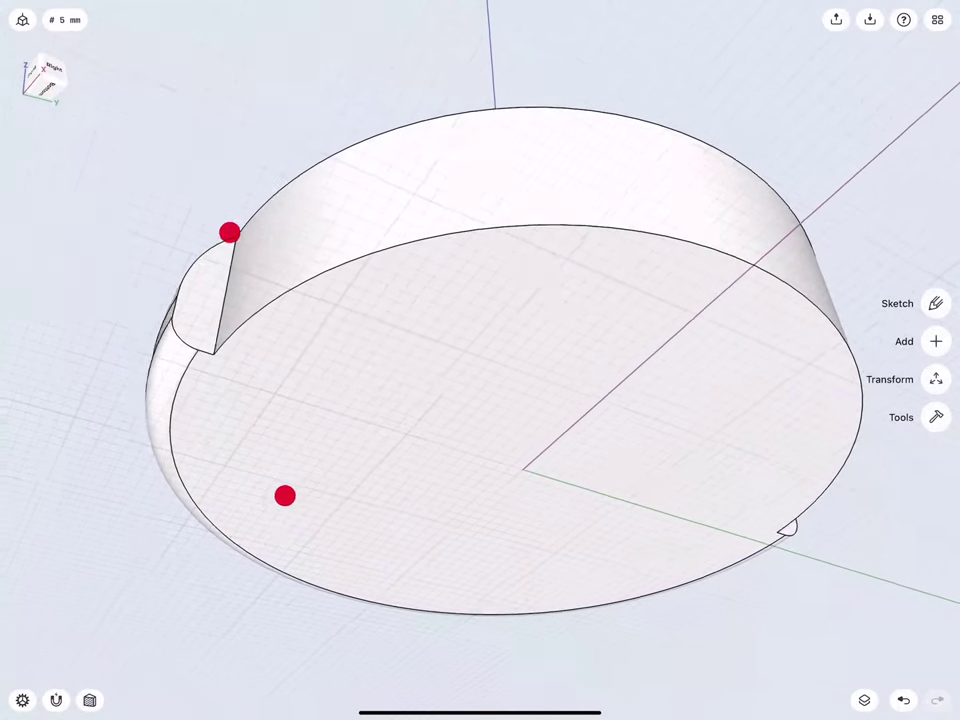
scroll(243, 342, "down", 1)
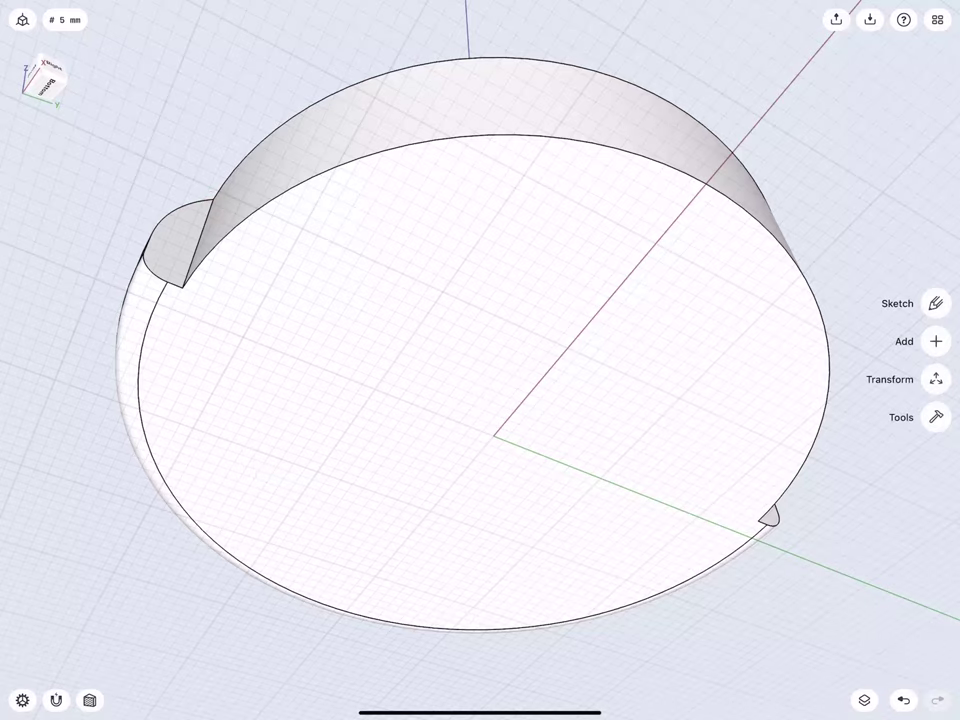
scroll(230, 401, "up", 2)
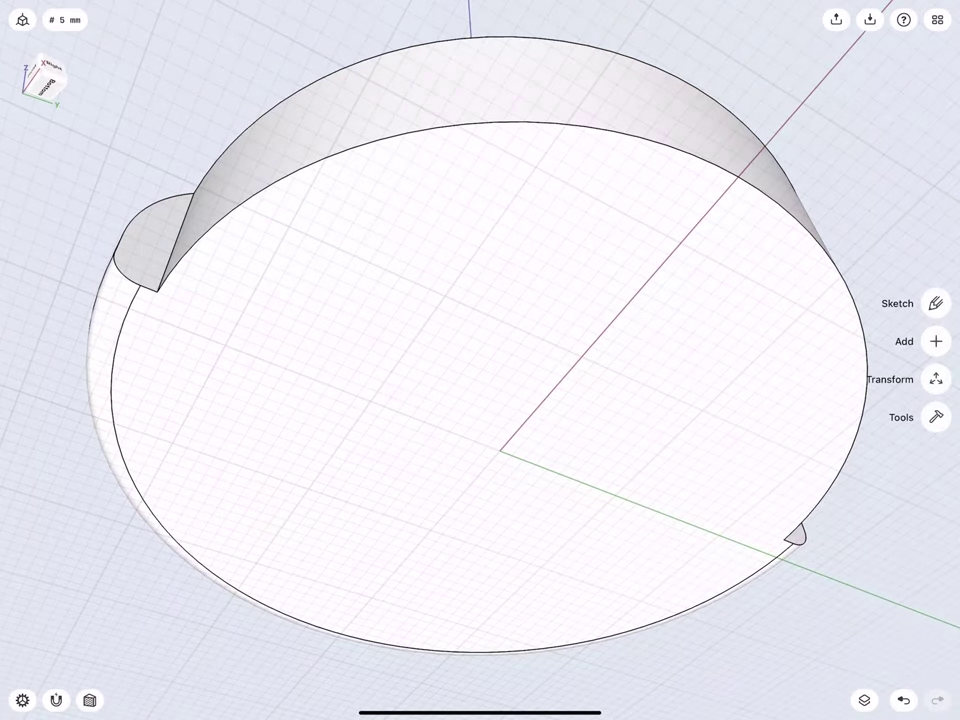
left_click(936, 341)
left_click(936, 360)
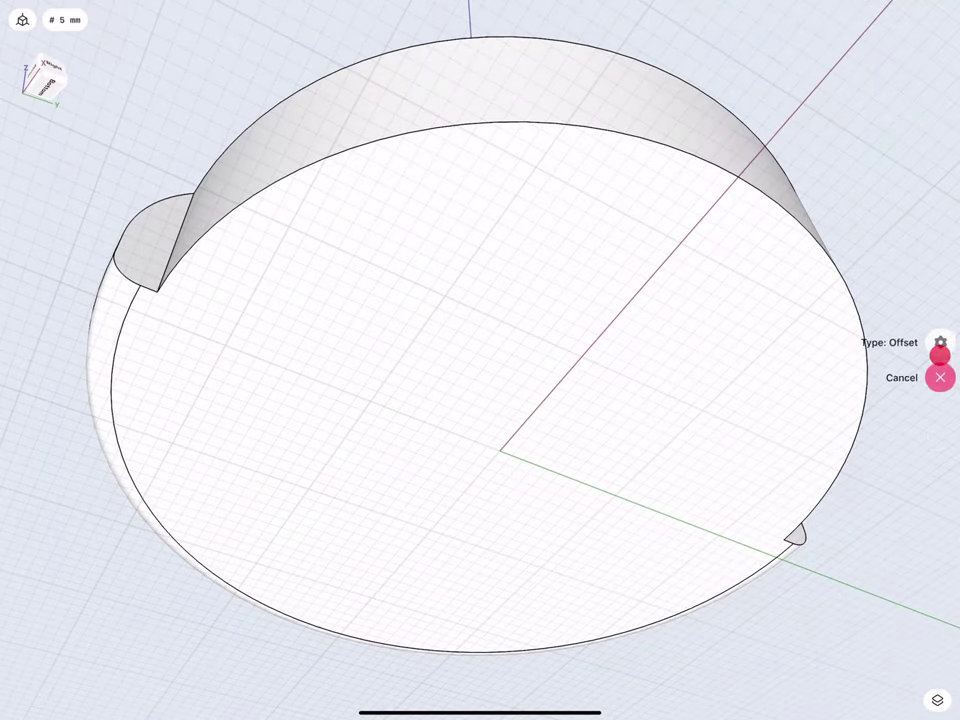
left_click(326, 418)
scroll(307, 406, "down", 2)
left_click(936, 322)
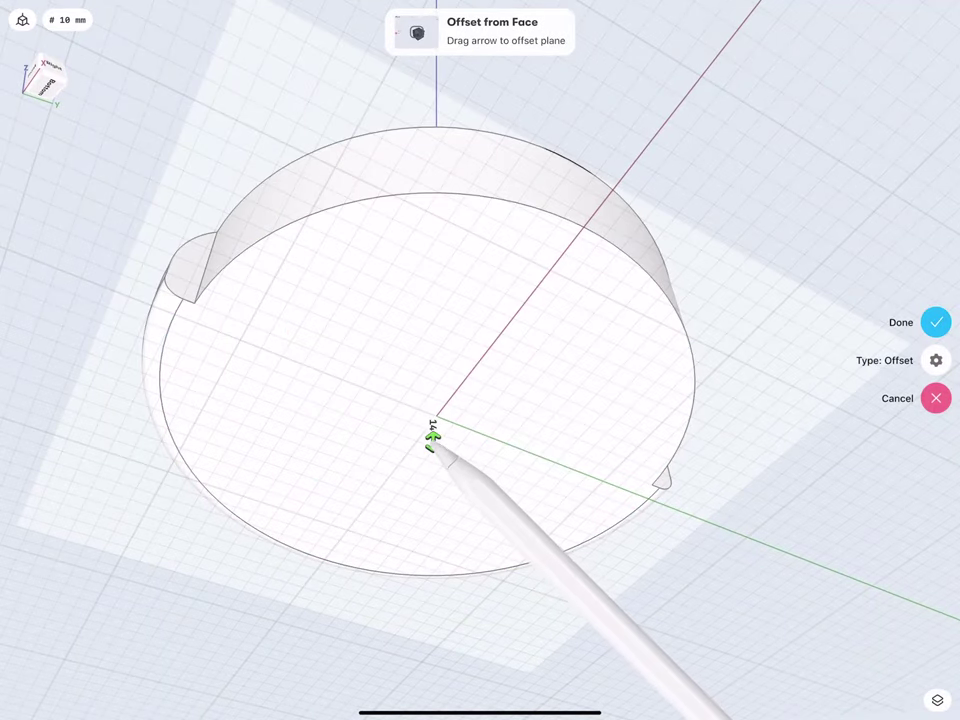
Offset the plane 30 mm from the bottom face and start a sketch on it
left_click_drag(433, 421, 433, 467)
left_click(433, 443)
key("BackSpace")
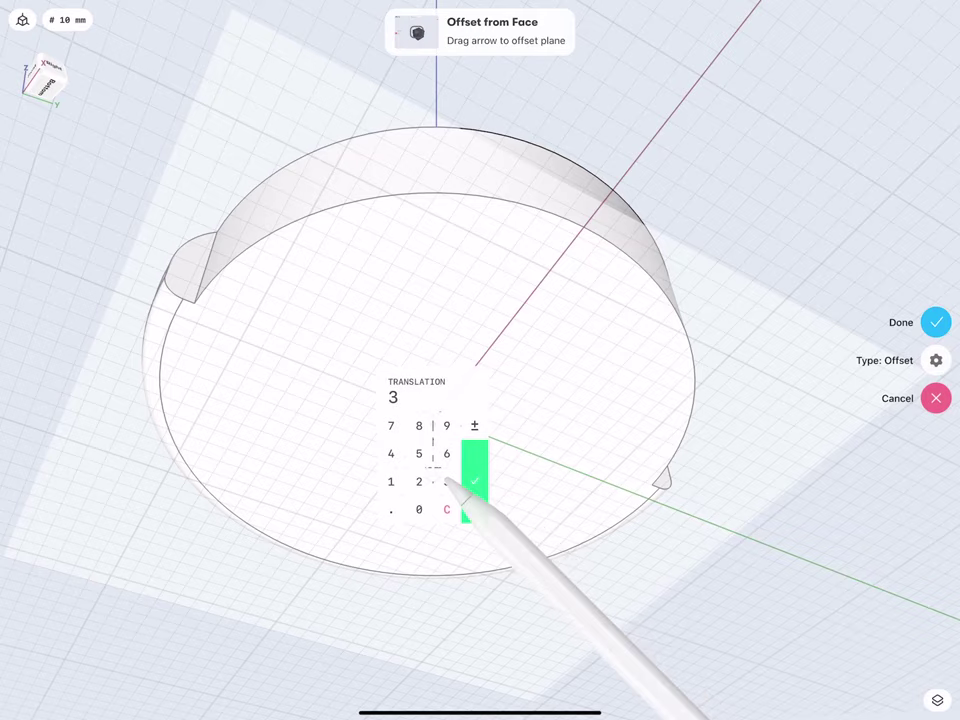
left_click(419, 510)
left_click(475, 480)
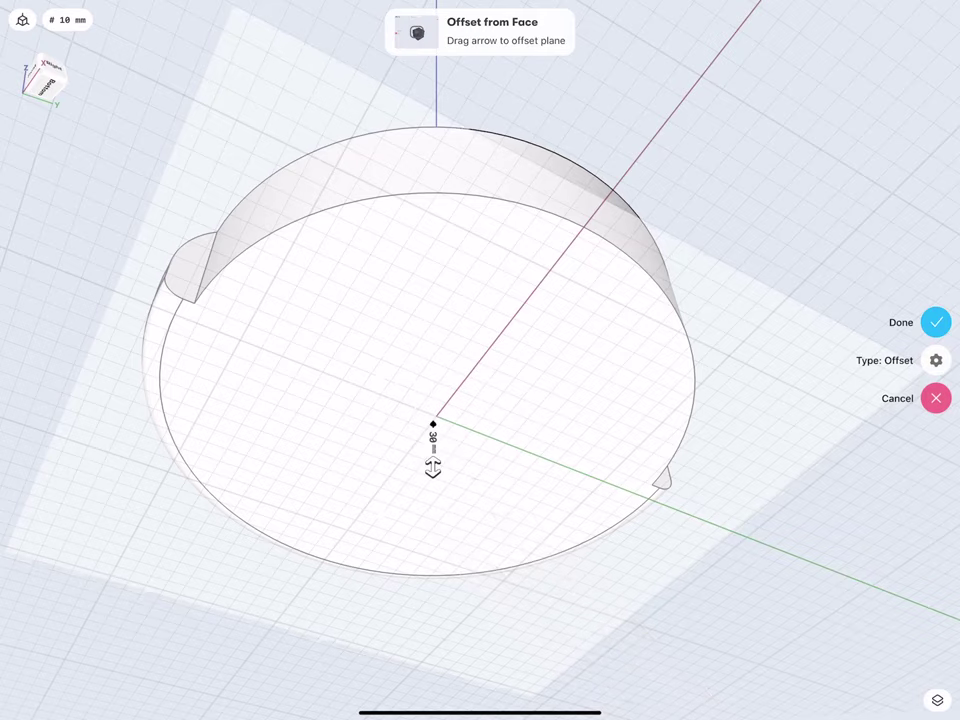
left_click(936, 322)
left_click(936, 305)
left_click(390, 414)
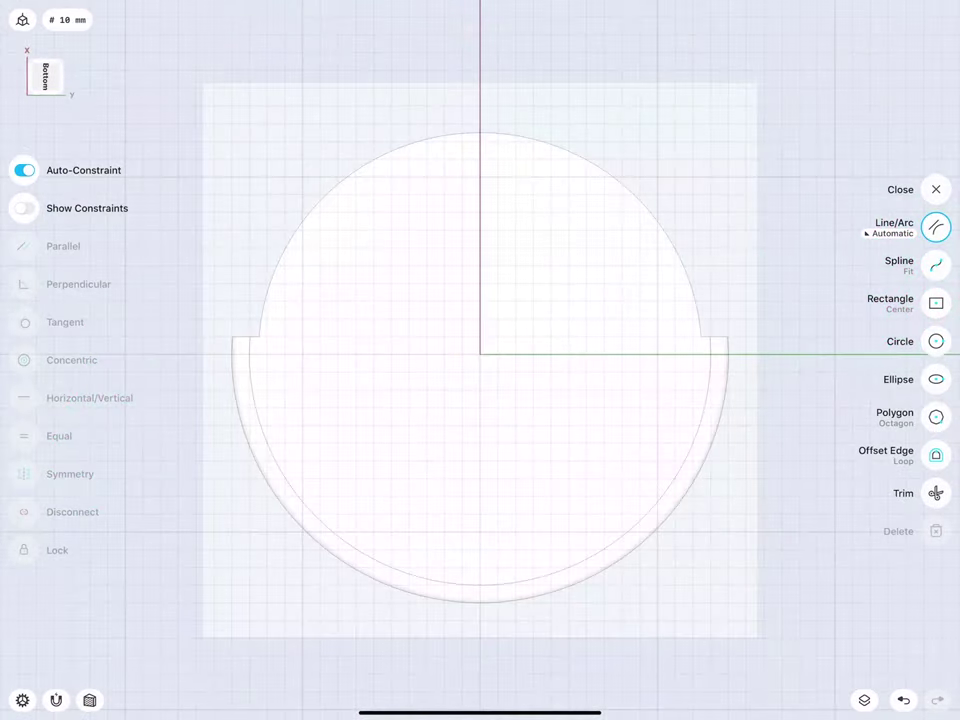
Draw a 30 mm vertical line down from the origin, joined to a 100 mm horizontal line
middle_click_drag(383, 380, 310, 392)
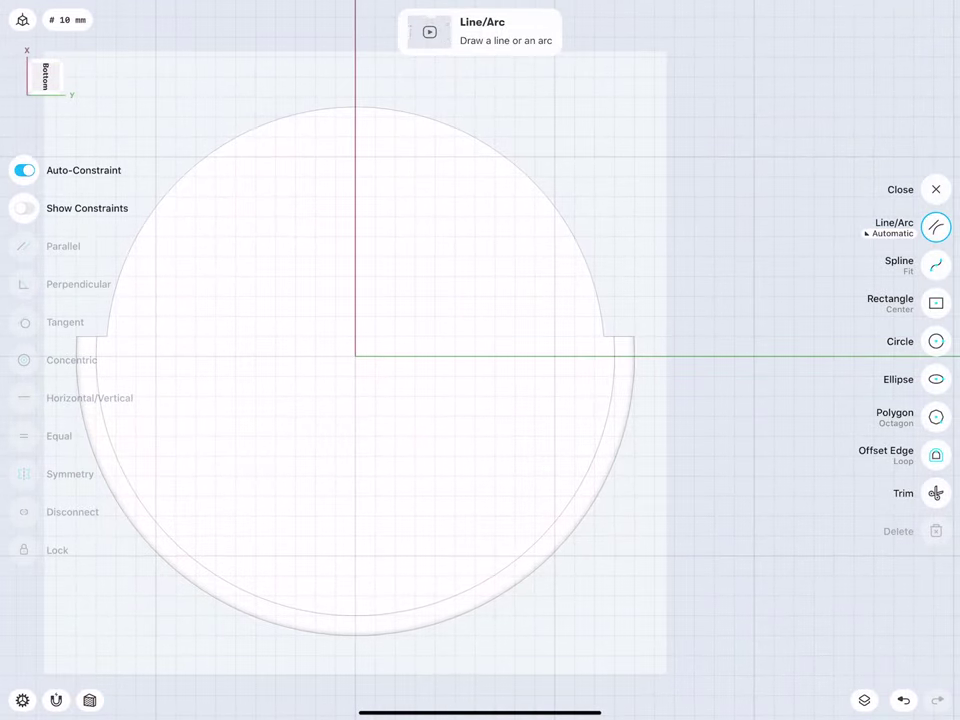
left_click_drag(355, 356, 355, 415)
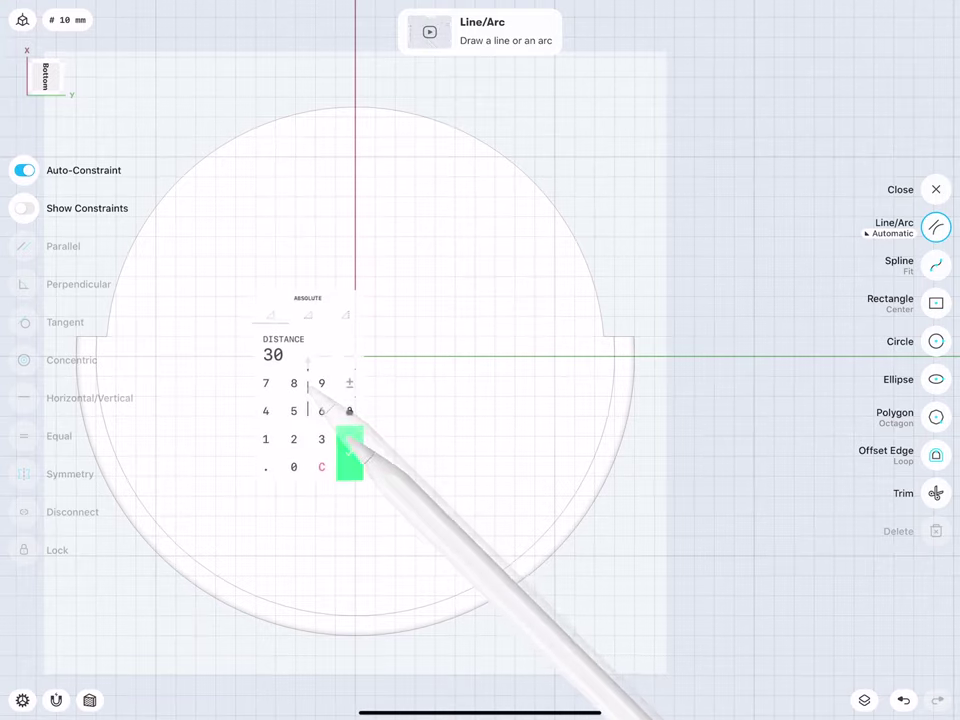
left_click(349, 454)
left_click_drag(355, 415, 535, 415)
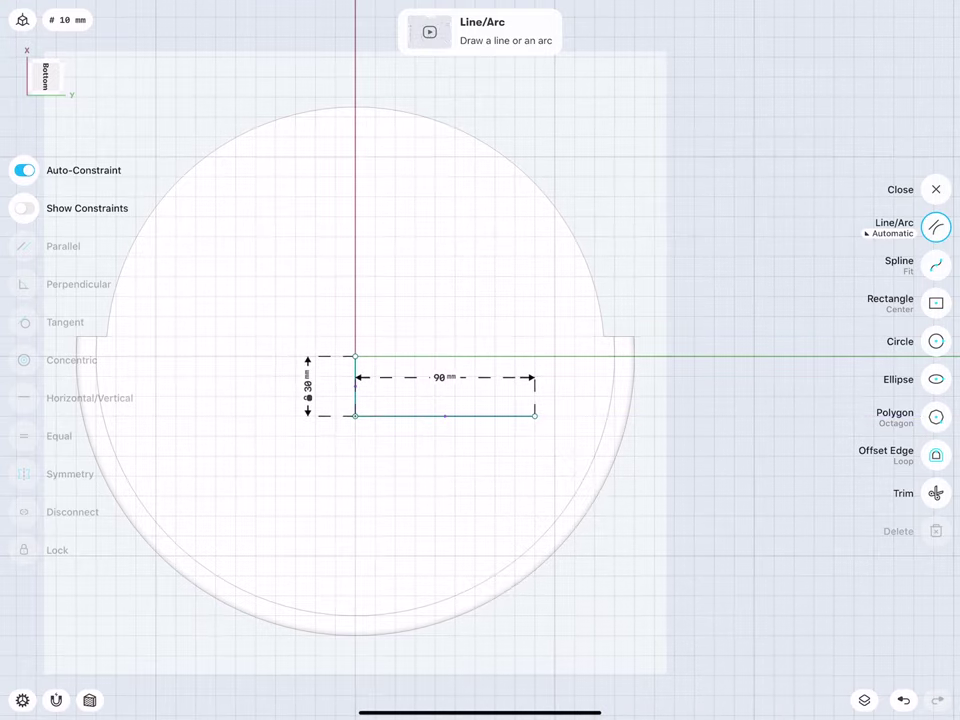
left_click(445, 378)
left_click(403, 431)
left_click(431, 459)
left_click(431, 459)
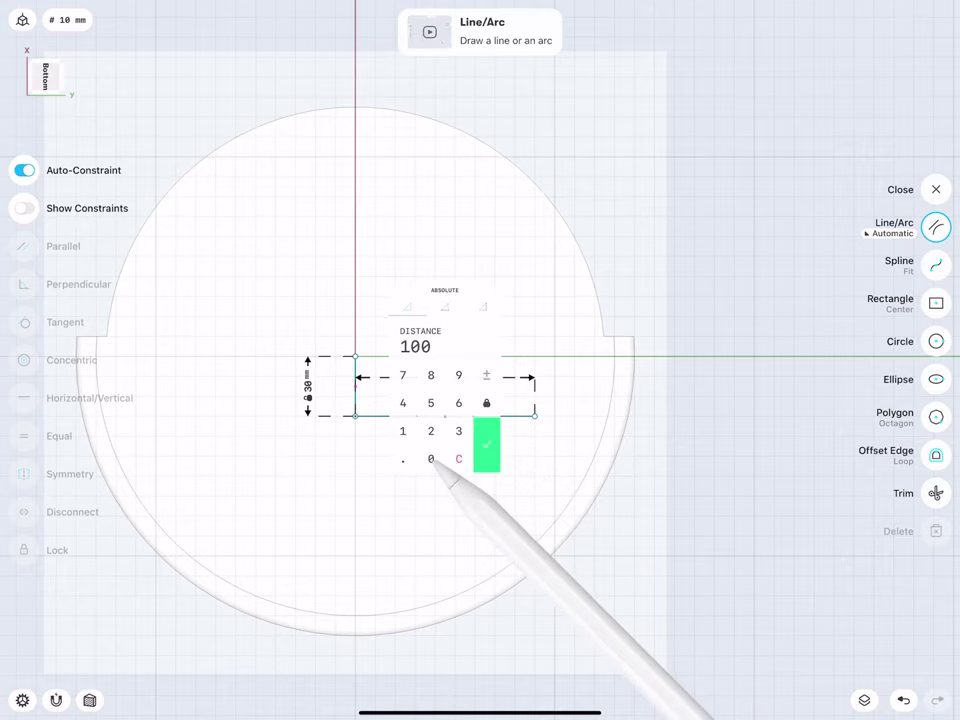
left_click(487, 445)
scroll(359, 400, "up", 5)
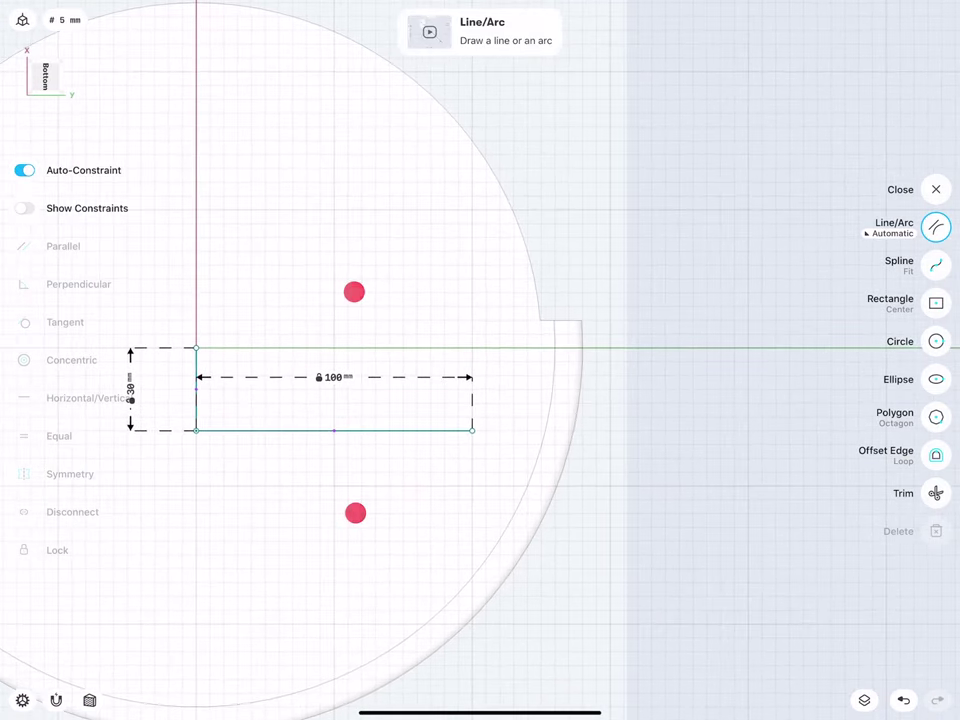
left_click(934, 304)
left_click(897, 309)
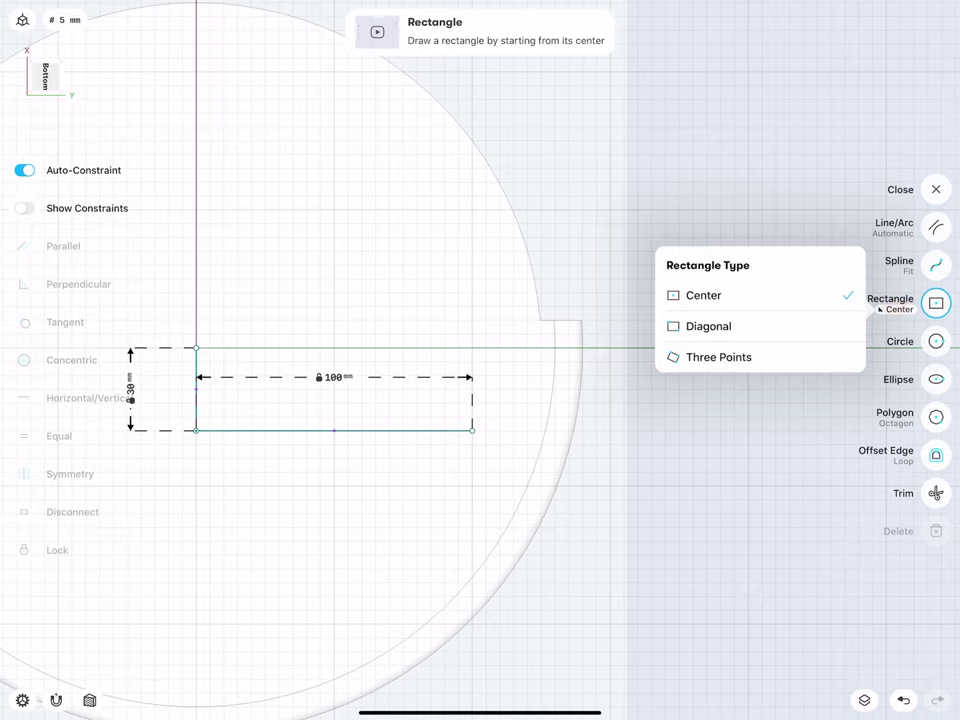
Draw a centred 20 × 60 mm rectangle at the end of the 100 mm line
left_click(710, 288)
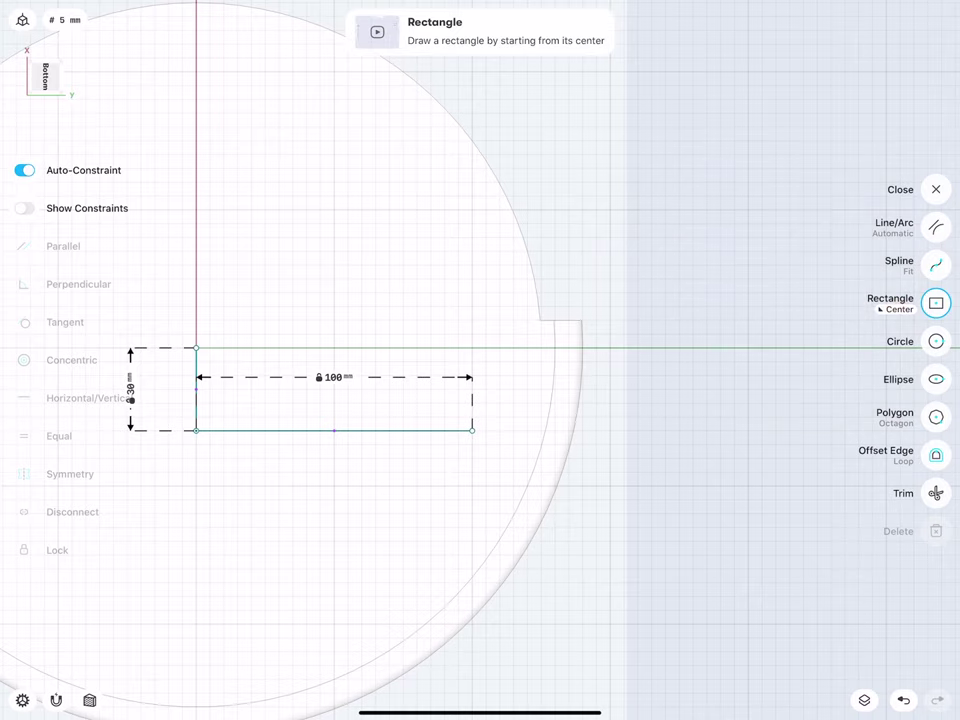
mouse_move(472, 430)
left_mouse_down()
mouse_move(419, 320)
mouse_move(431, 306)
mouse_move(444, 348)
left_mouse_up()
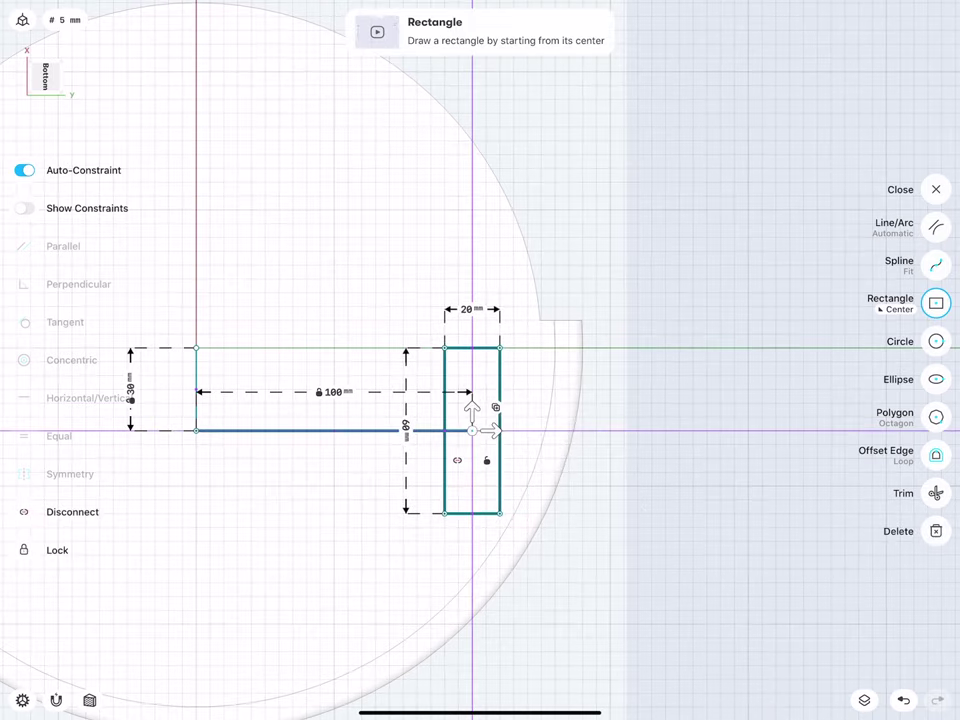
left_click(466, 310)
left_click(514, 358)
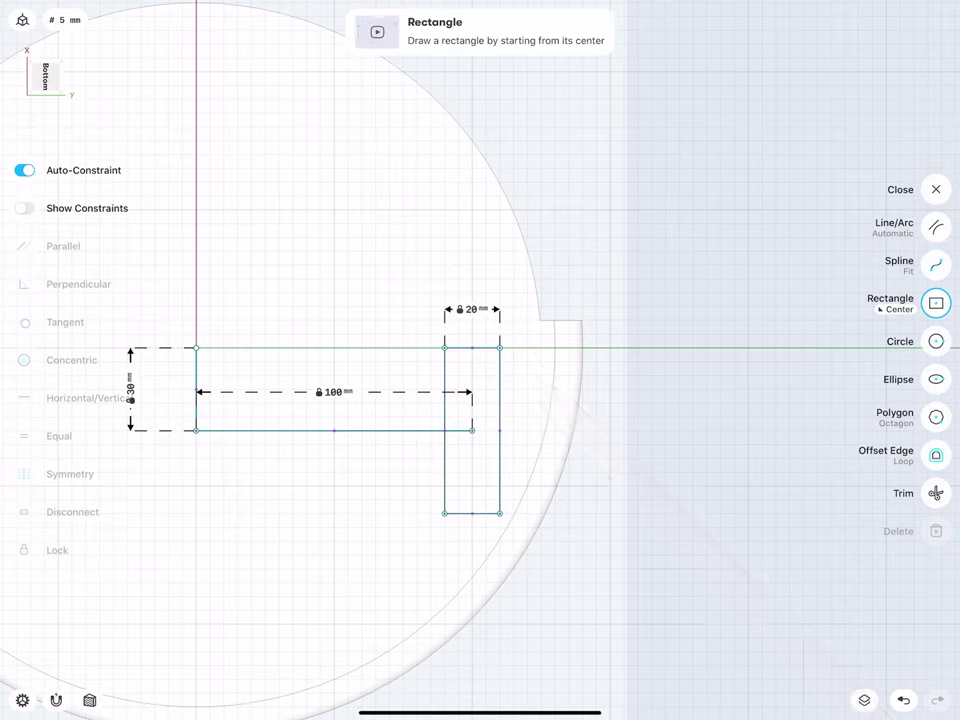
left_click(445, 450)
left_click(406, 428)
left_click(446, 490)
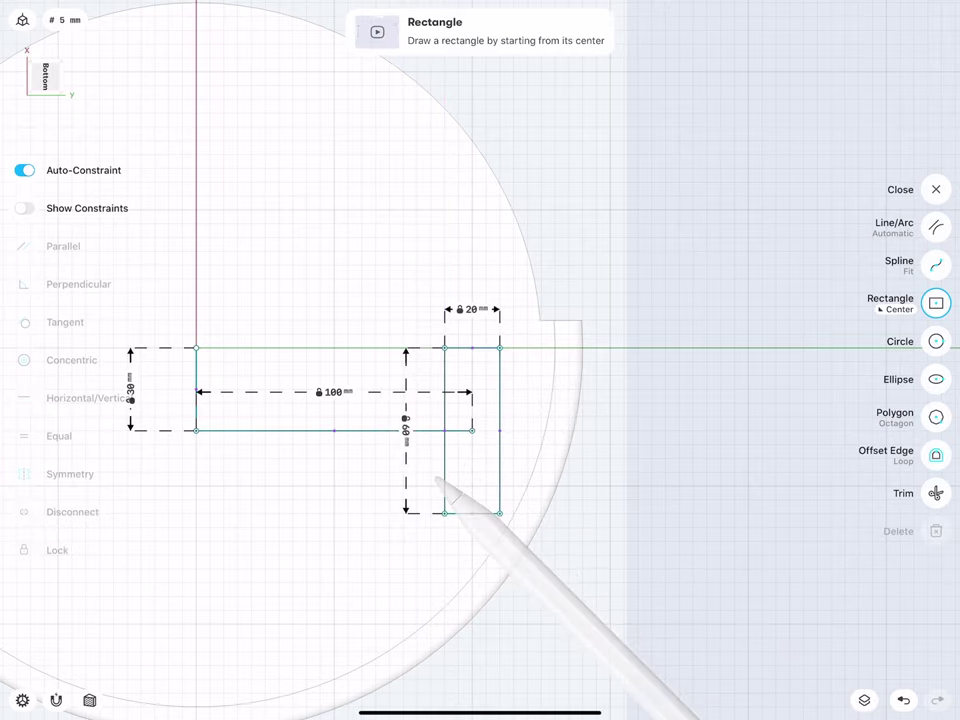
Undo a stray small rectangle and draw a vertical line upward from the origin
mouse_move(206, 424)
middle_mouse_down()
mouse_move(340, 412)
mouse_move(352, 470)
middle_mouse_up()
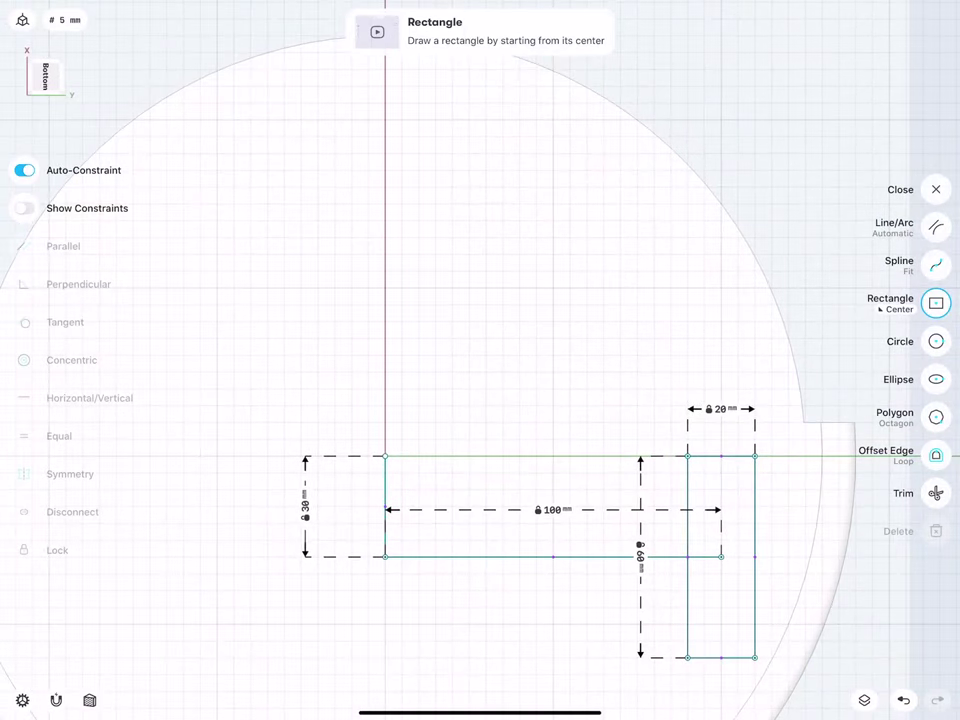
left_click_drag(386, 456, 422, 402)
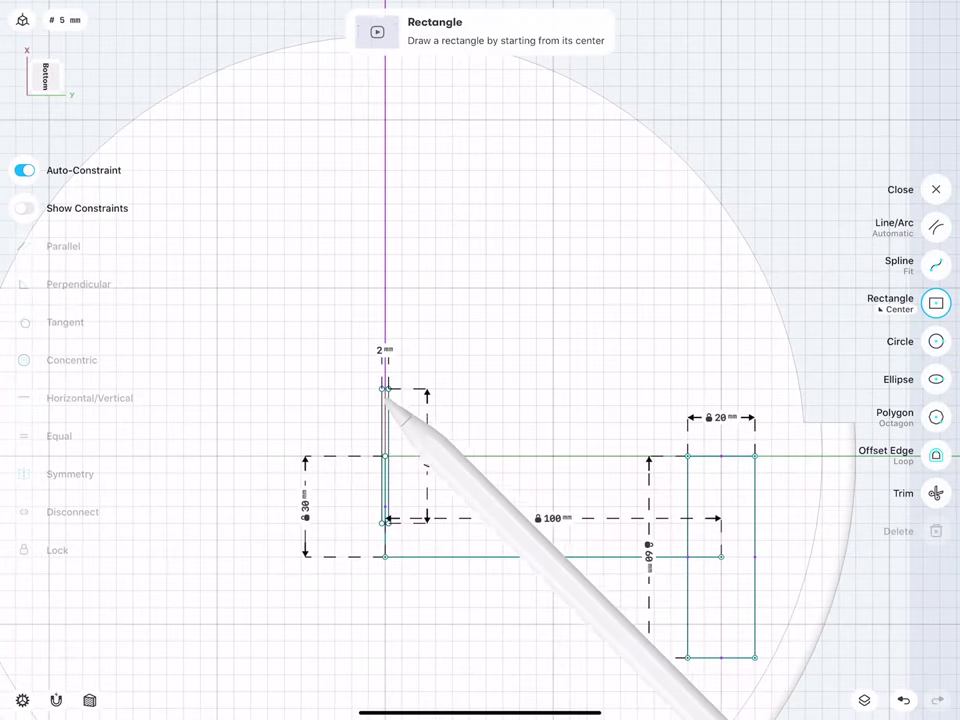
left_click(903, 700)
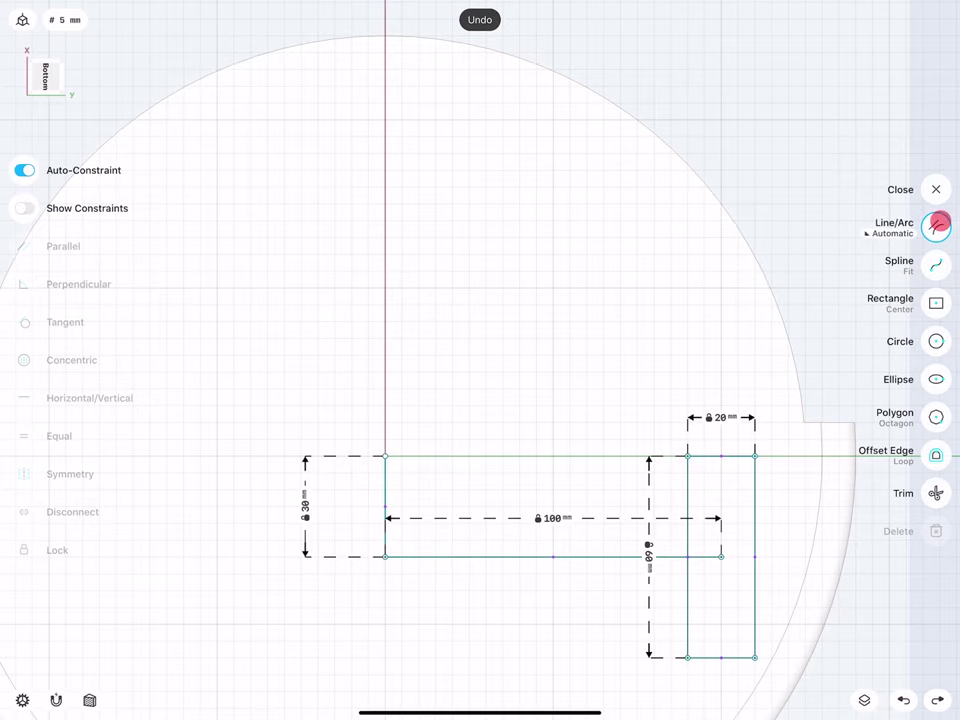
left_click(938, 224)
mouse_move(386, 456)
left_mouse_down()
mouse_move(388, 354)
mouse_move(167, 321)
mouse_move(116, 338)
left_mouse_up()
left_click(933, 308)
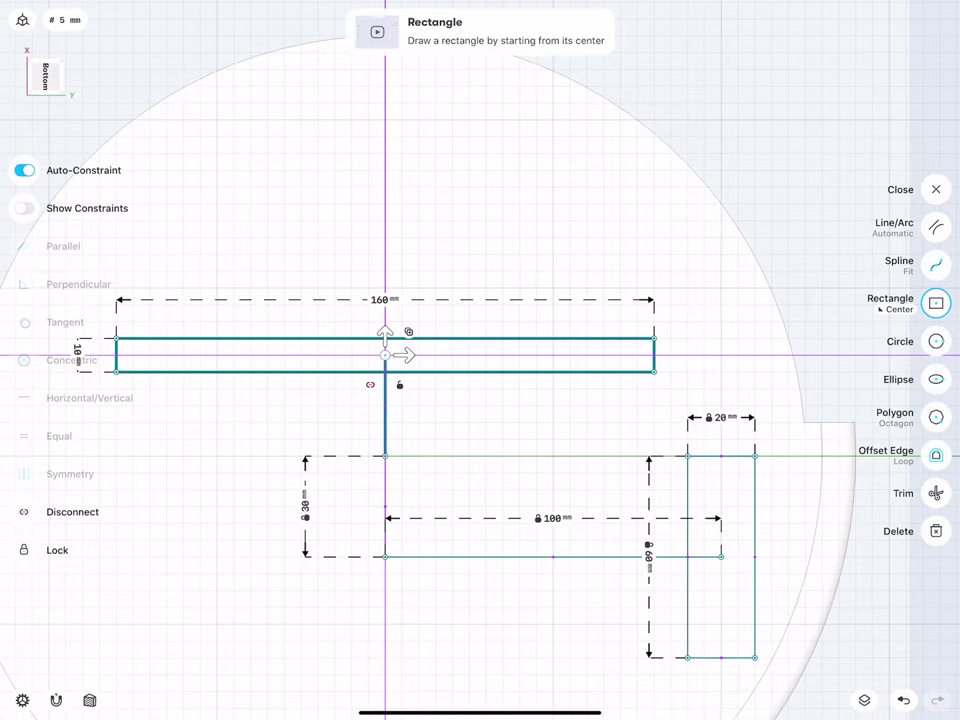
Resize the upper rectangle from 160 × 10 mm to 140 × 20 mm
left_click(380, 300)
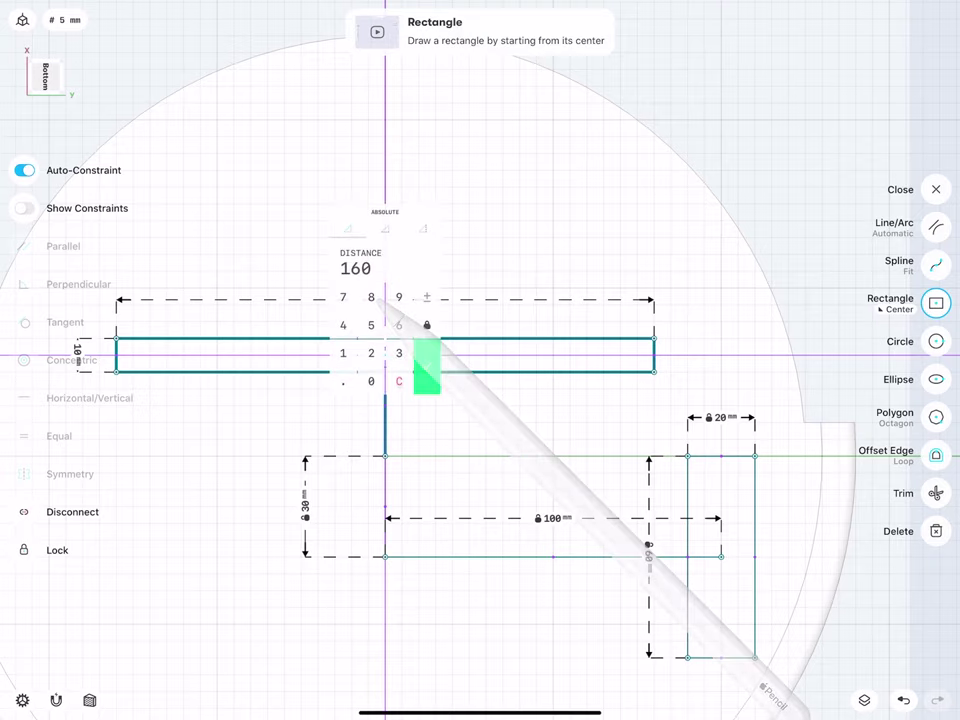
left_click(343, 353)
left_click(343, 325)
left_click(371, 381)
left_click(427, 367)
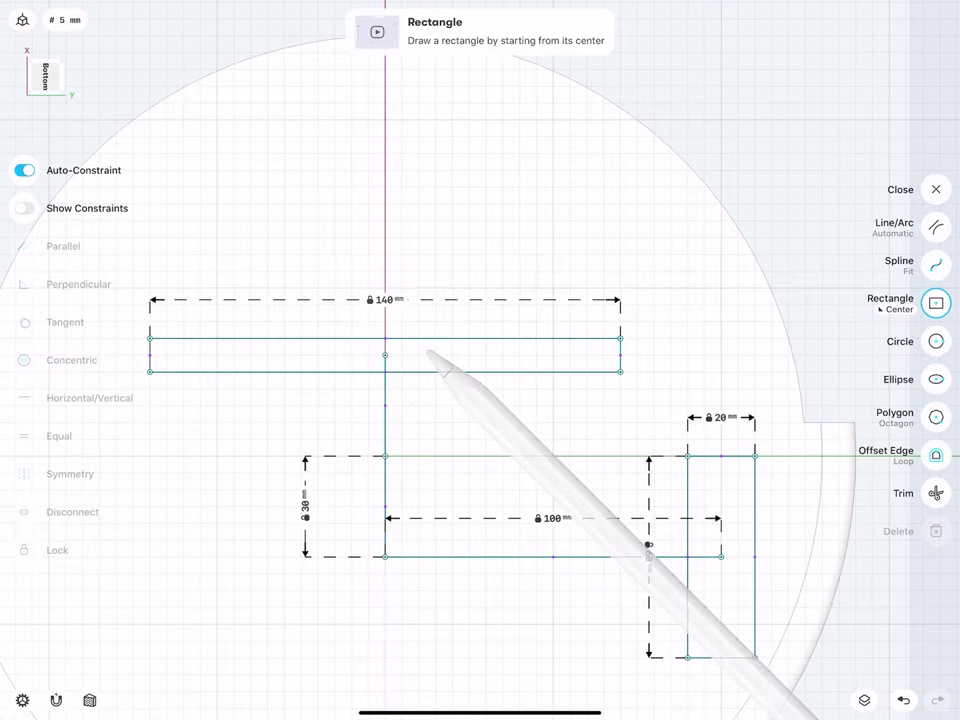
left_click(150, 352)
left_click(111, 352)
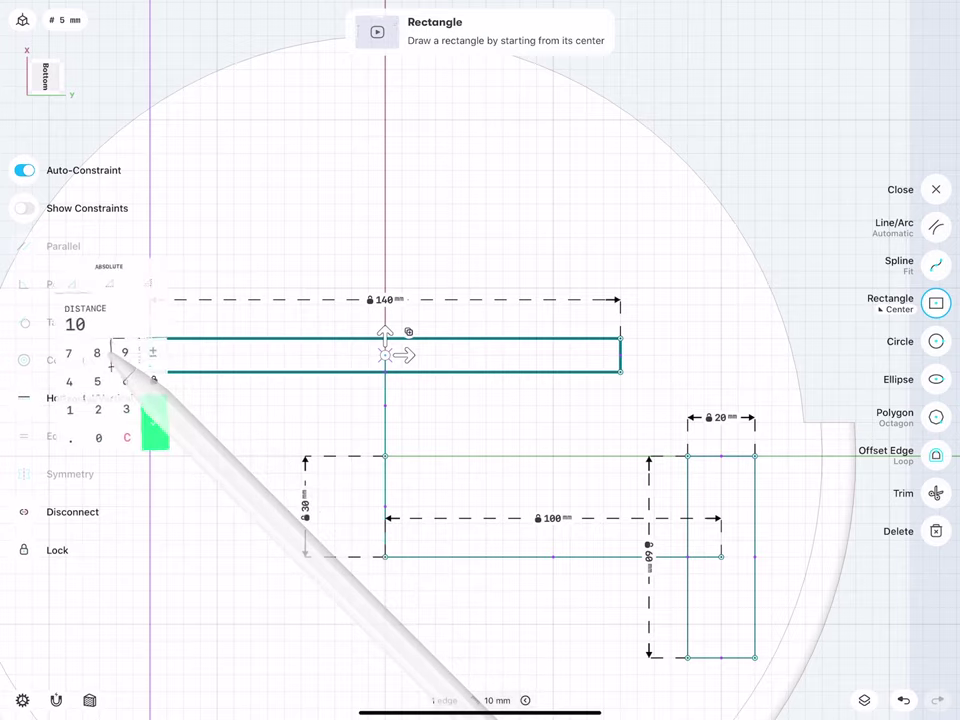
left_click(97, 408)
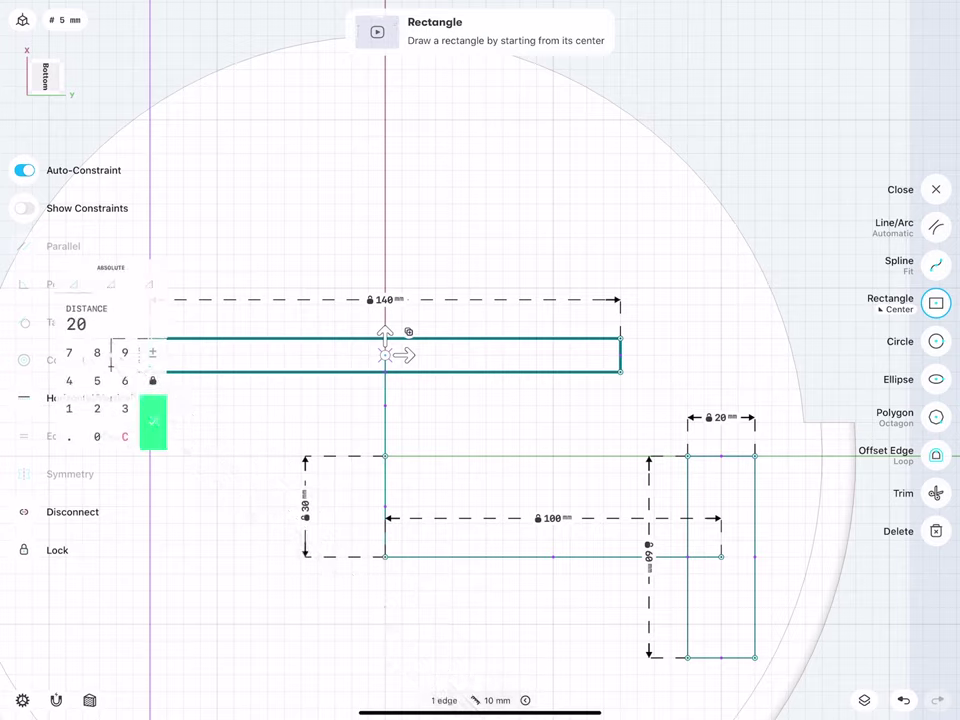
left_click(153, 422)
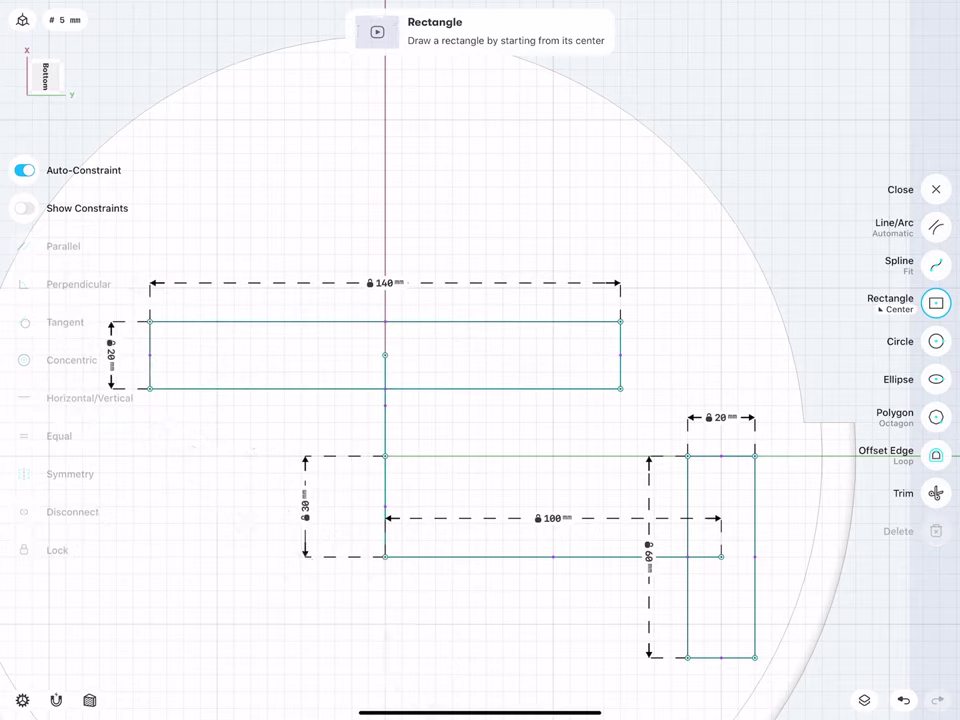
middle_click_drag(322, 416, 285, 487)
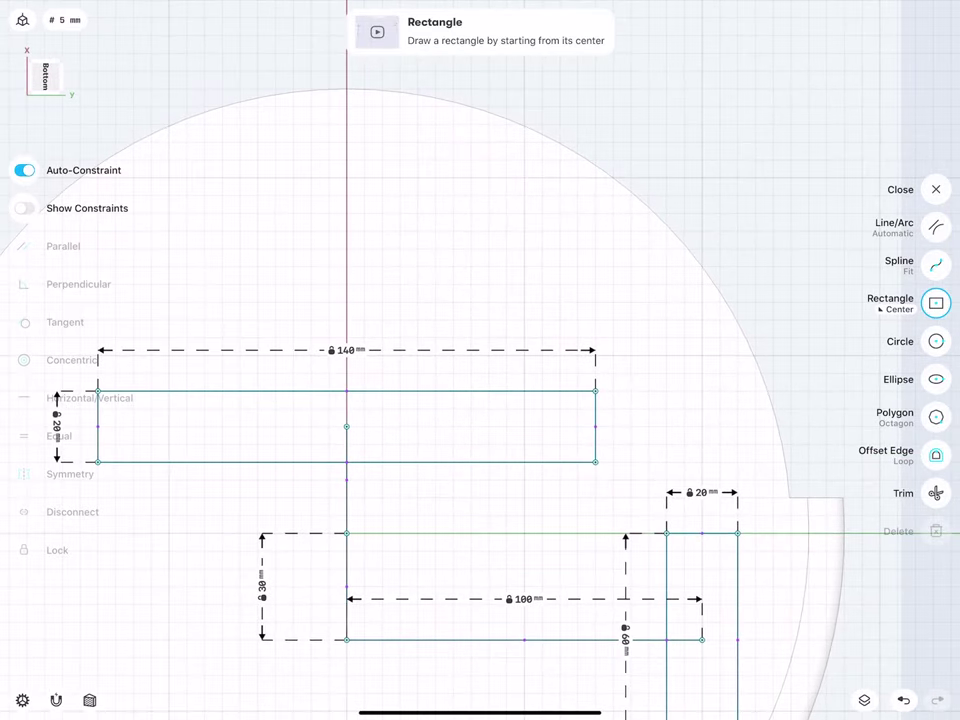
left_click(936, 227)
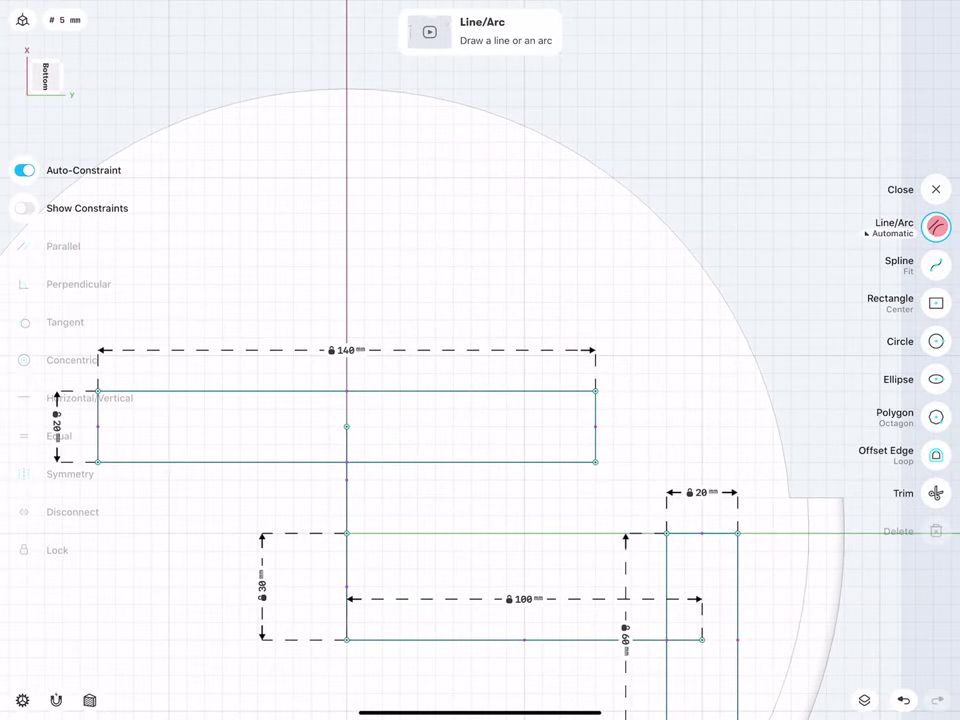
Draw a vertical line up from the rectangle's centre and lock it at 40 mm
left_click_drag(346, 426, 346, 284)
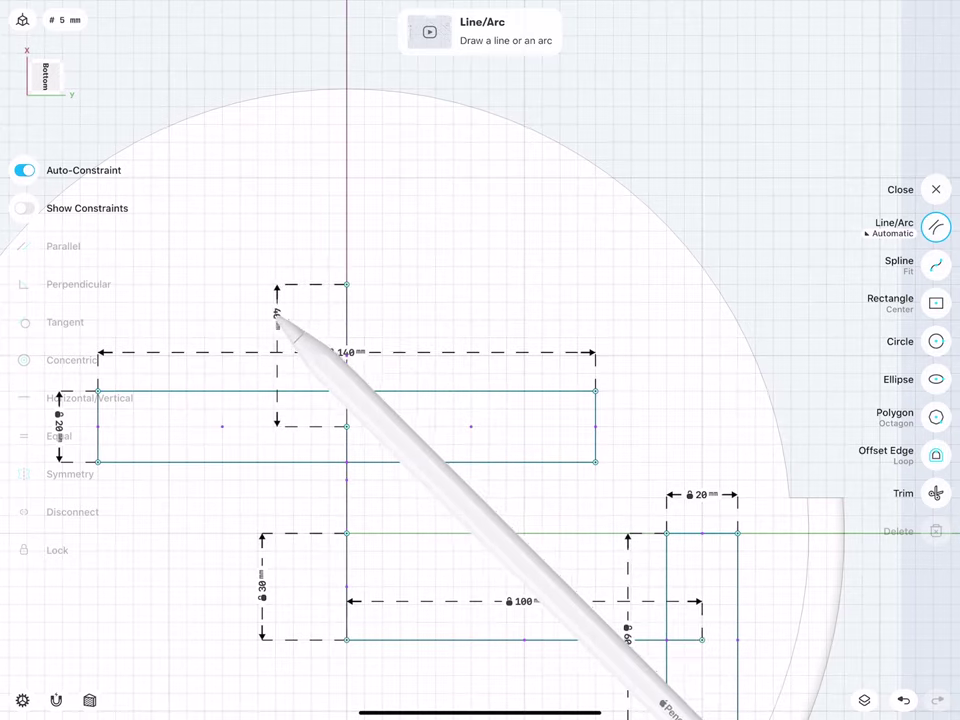
left_click(300, 356)
left_click(321, 385)
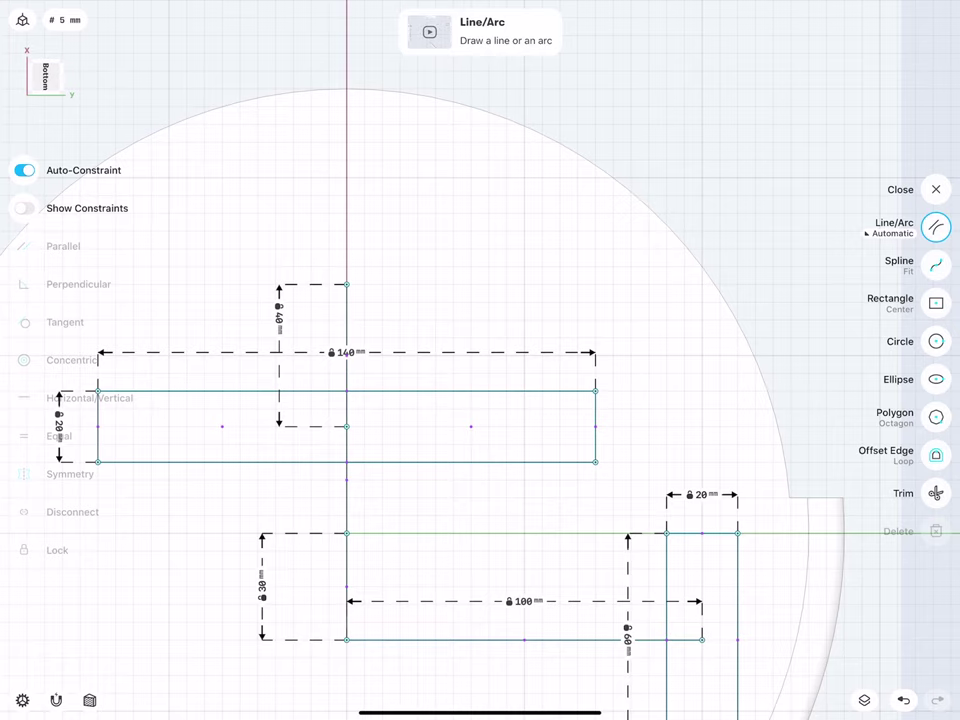
Draw a 75 mm horizontal line right from the vertical line's top, redoing it after a conflict
left_click_drag(346, 284, 595, 284)
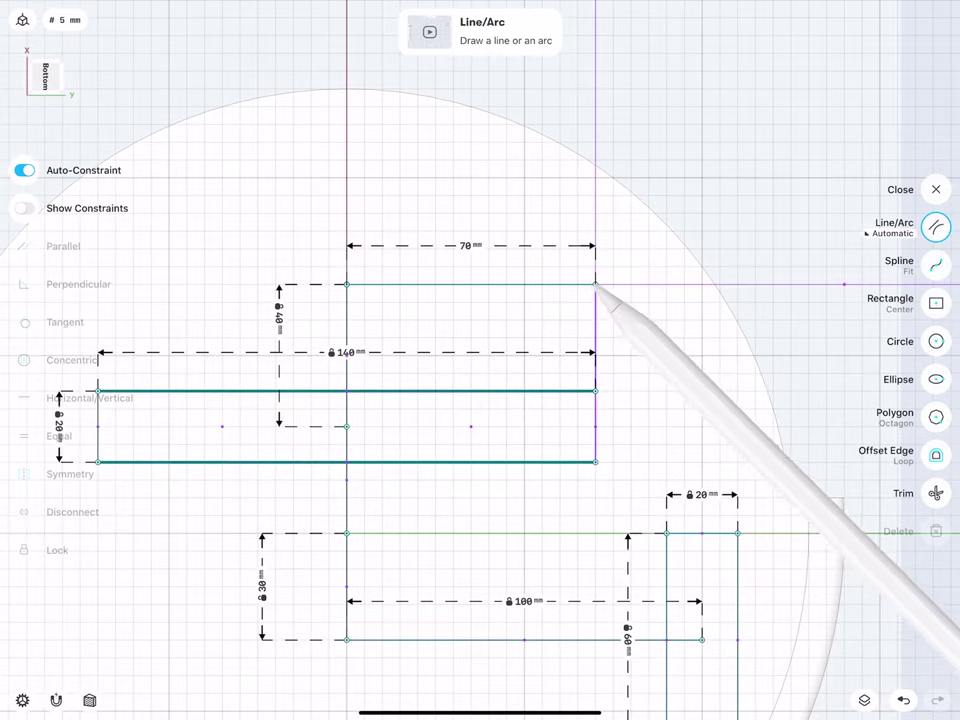
left_click(465, 245)
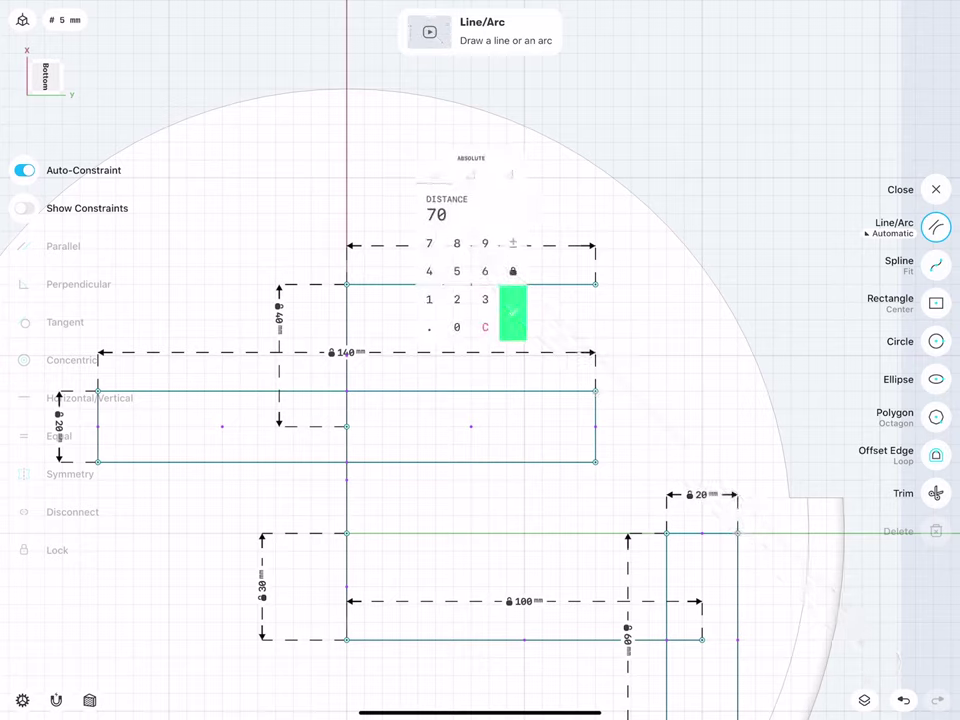
left_click(457, 271)
left_click(513, 313)
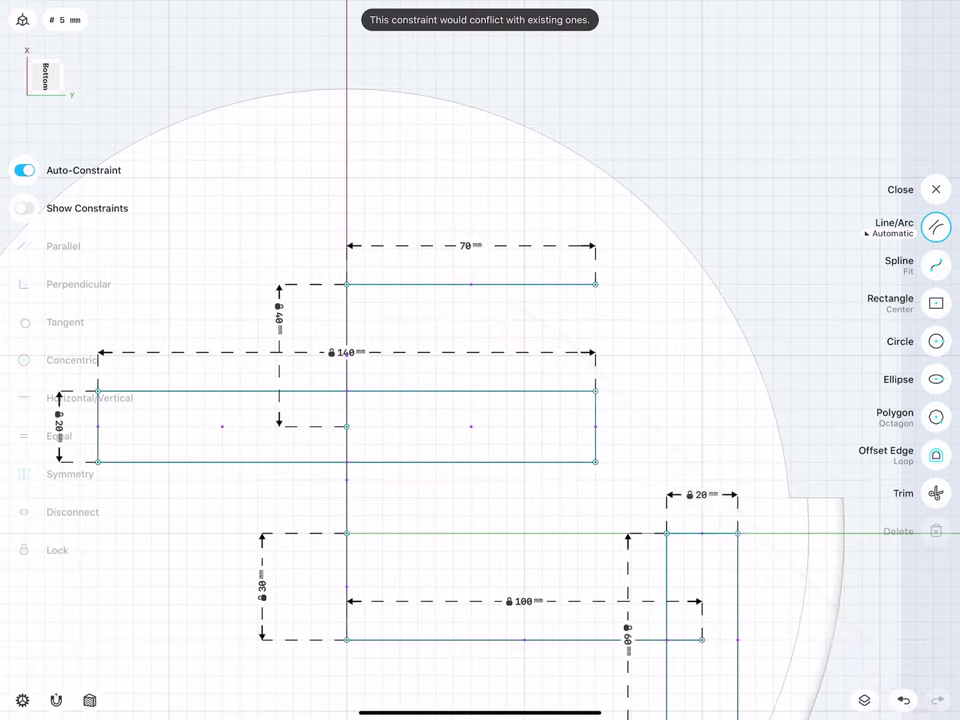
left_click(905, 698)
left_click_drag(346, 284, 559, 284)
left_click(450, 244)
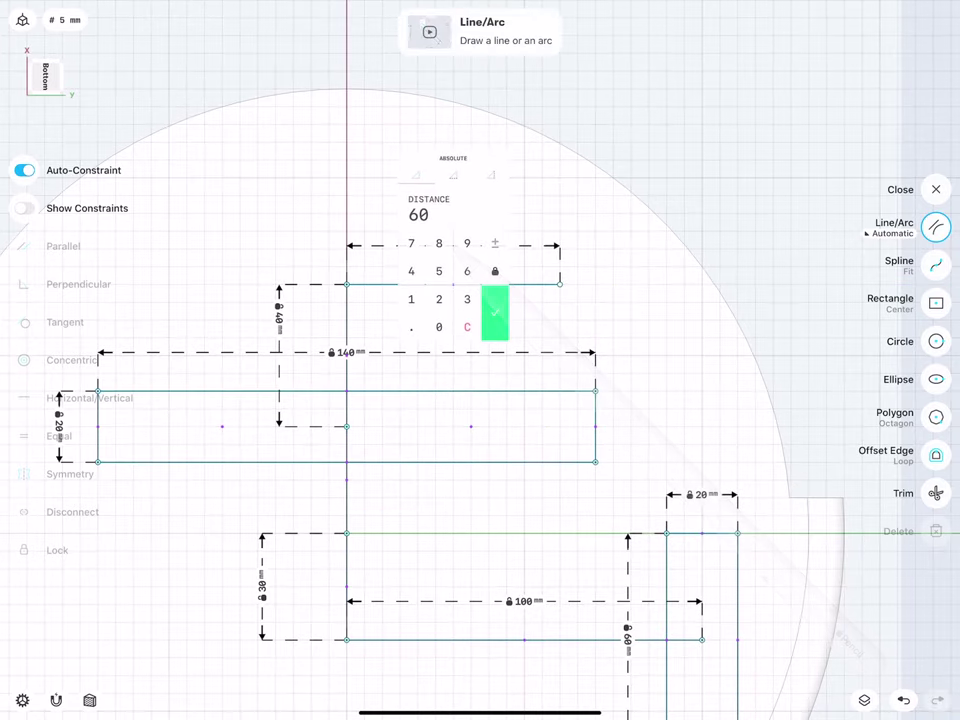
left_click(412, 244)
left_click(439, 270)
left_click(493, 314)
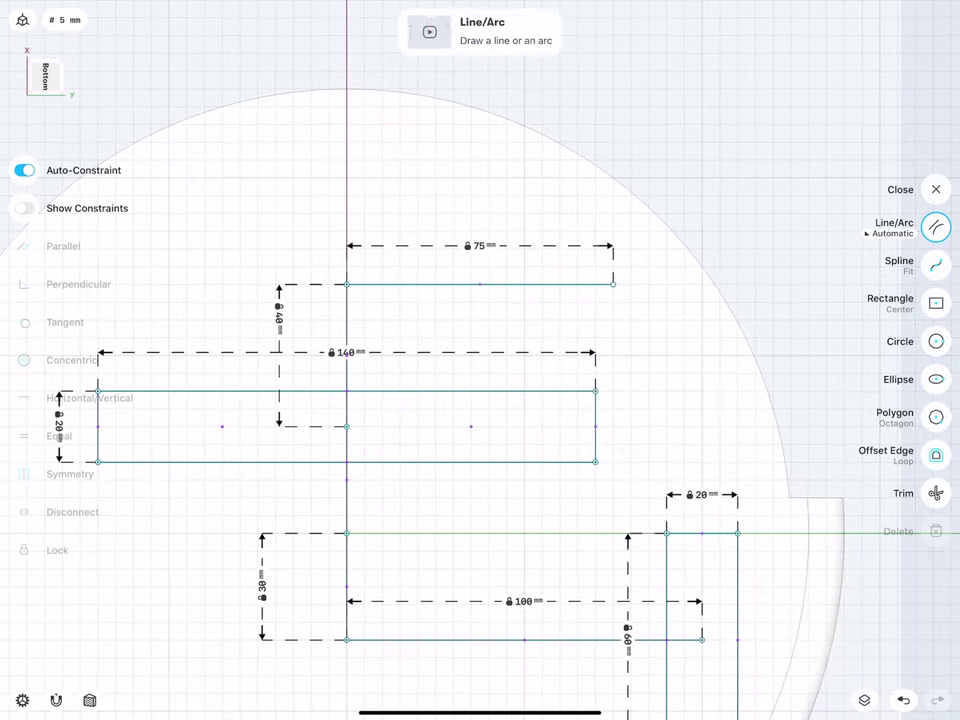
Place a circle at the 75 mm line's right end and add a 15 mm vertical line above its start
left_click(936, 341)
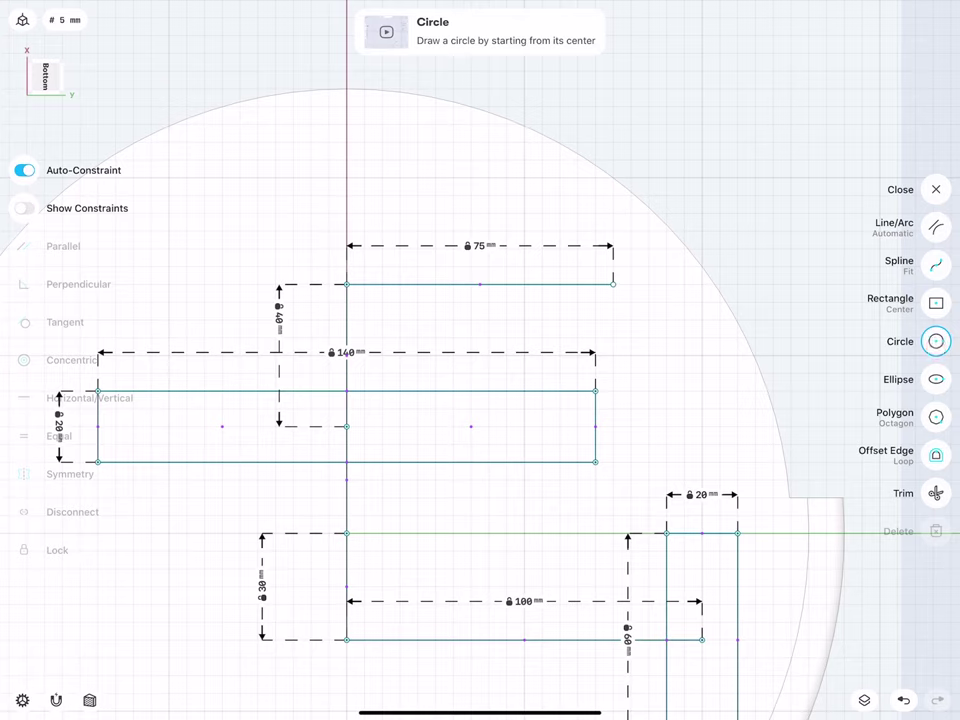
left_click_drag(613, 284, 613, 214)
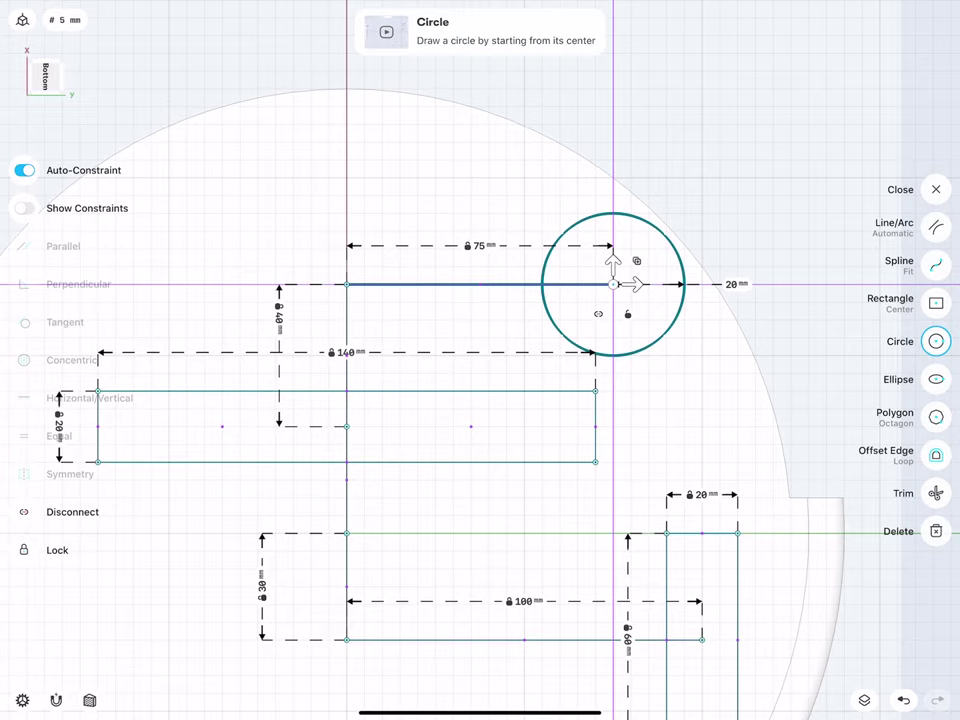
left_click(926, 231)
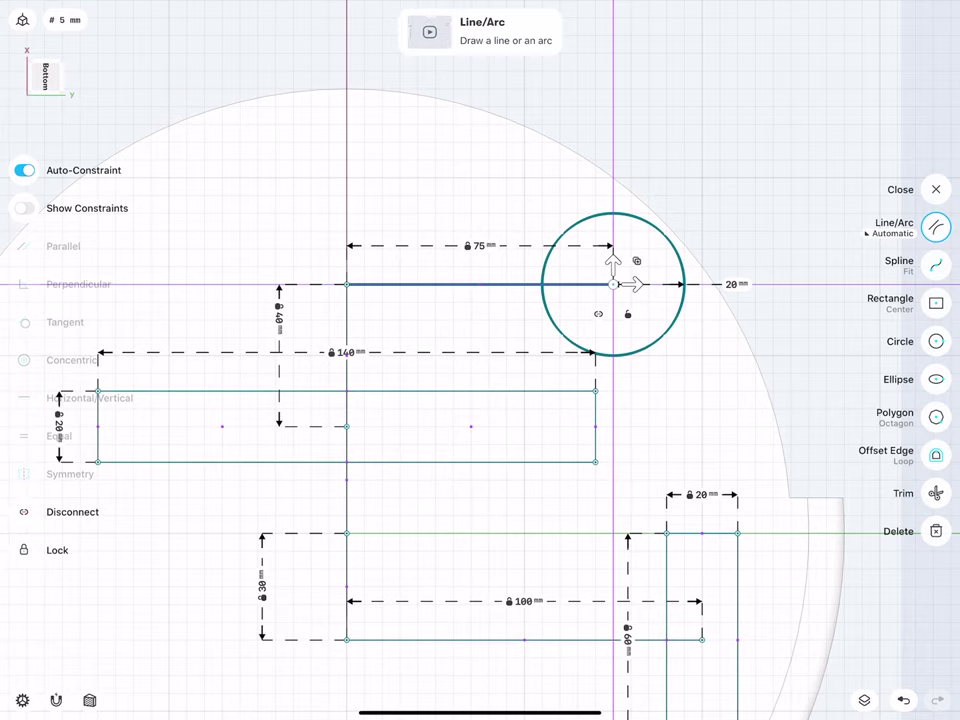
left_click_drag(347, 284, 347, 231)
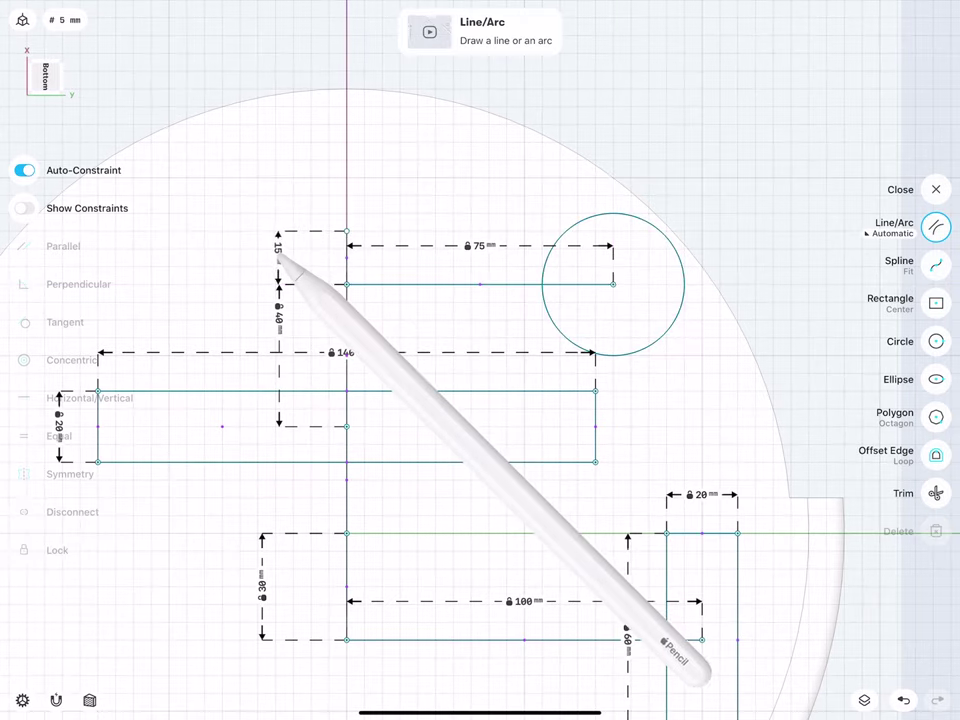
left_click(280, 248)
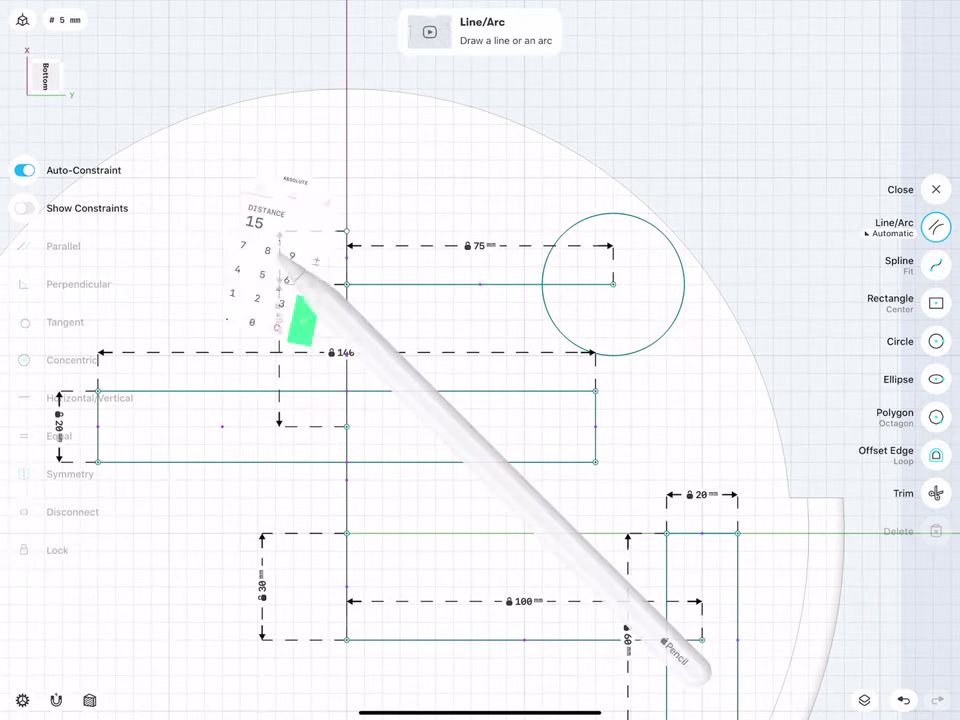
left_click(321, 322)
Draw a 20 mm-radius circle centred on the 15 mm line's top end
left_click(936, 341)
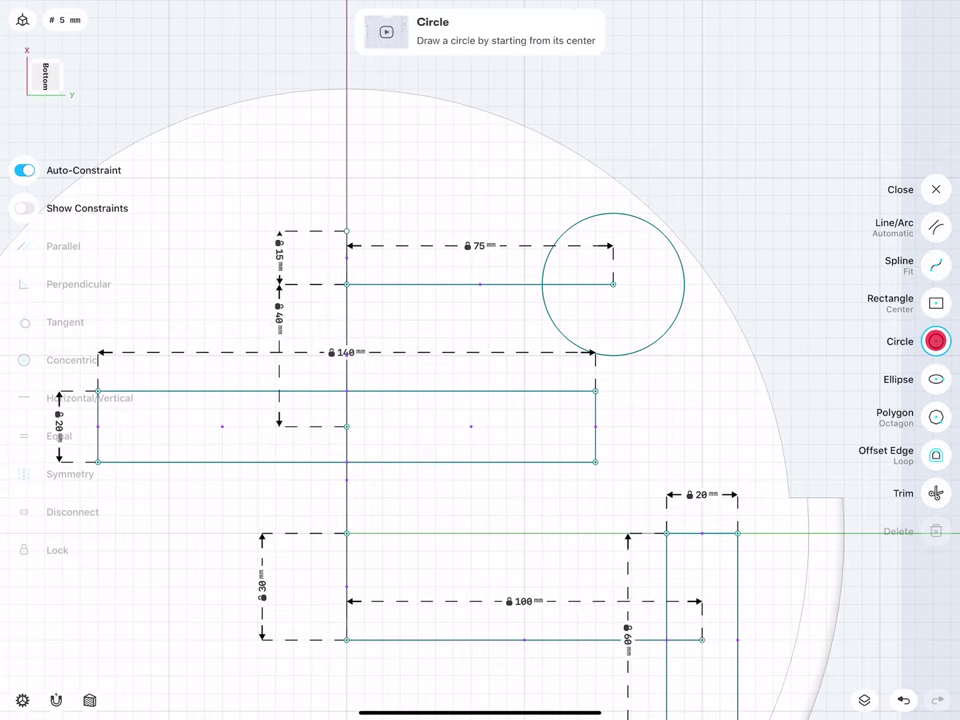
mouse_move(347, 231)
left_mouse_down()
mouse_move(258, 231)
mouse_move(276, 231)
left_mouse_up()
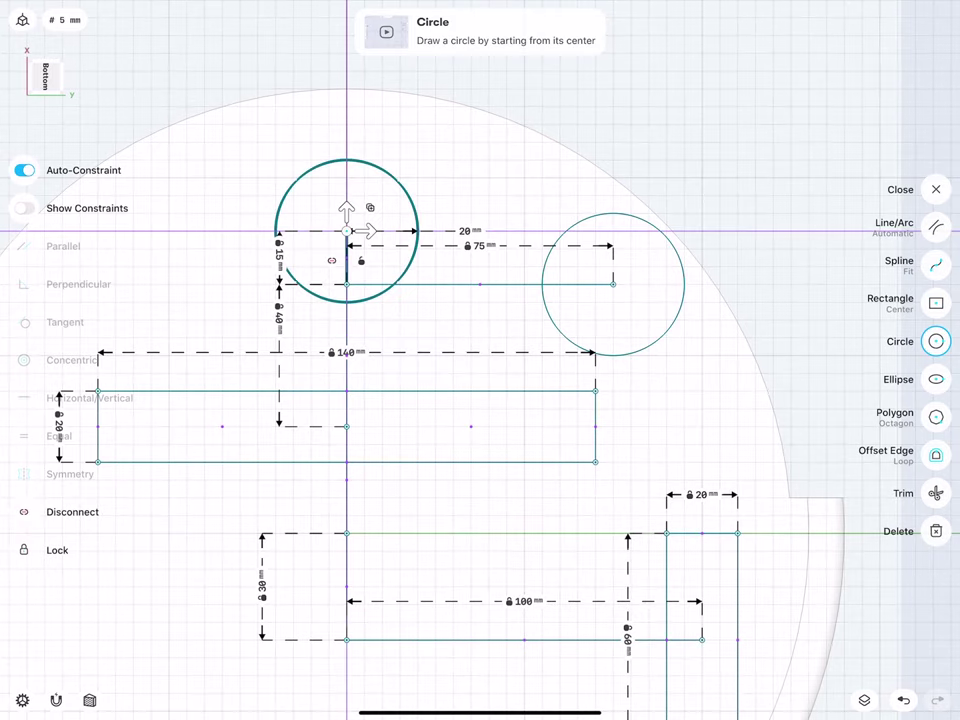
left_click(464, 231)
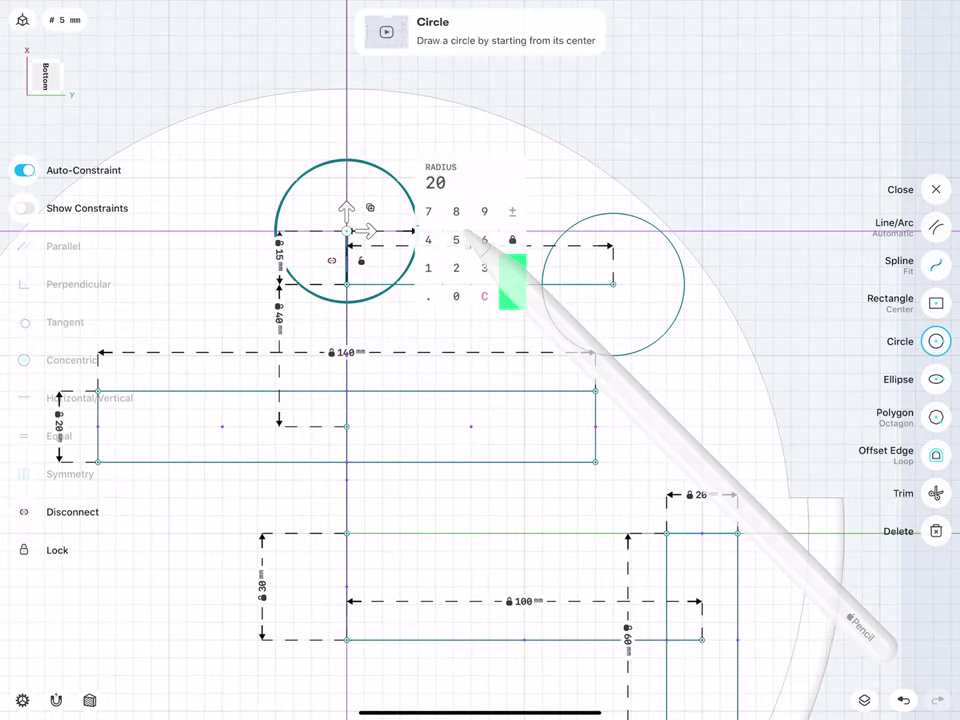
left_click(514, 281)
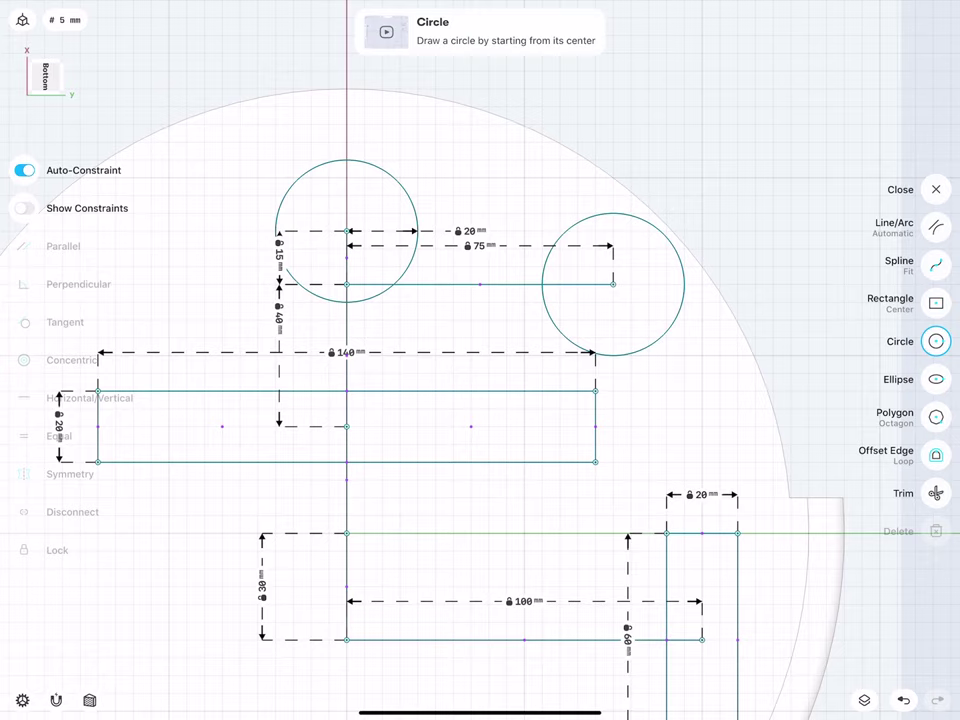
Delete the 15 mm, 75 mm and 100 mm helper lines
left_click(346, 258)
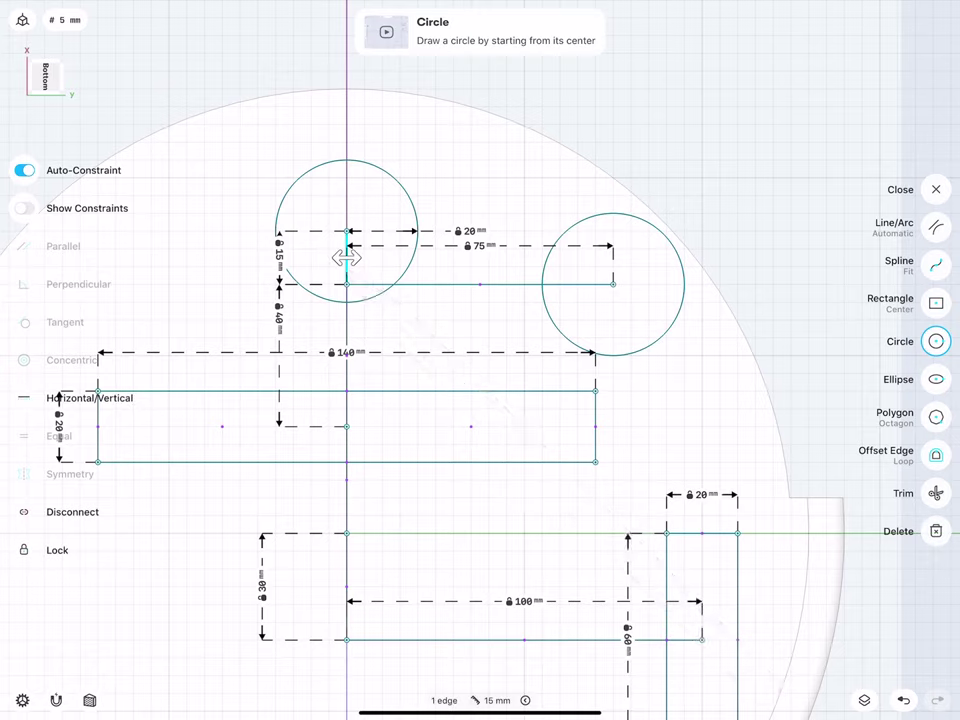
left_click(480, 284)
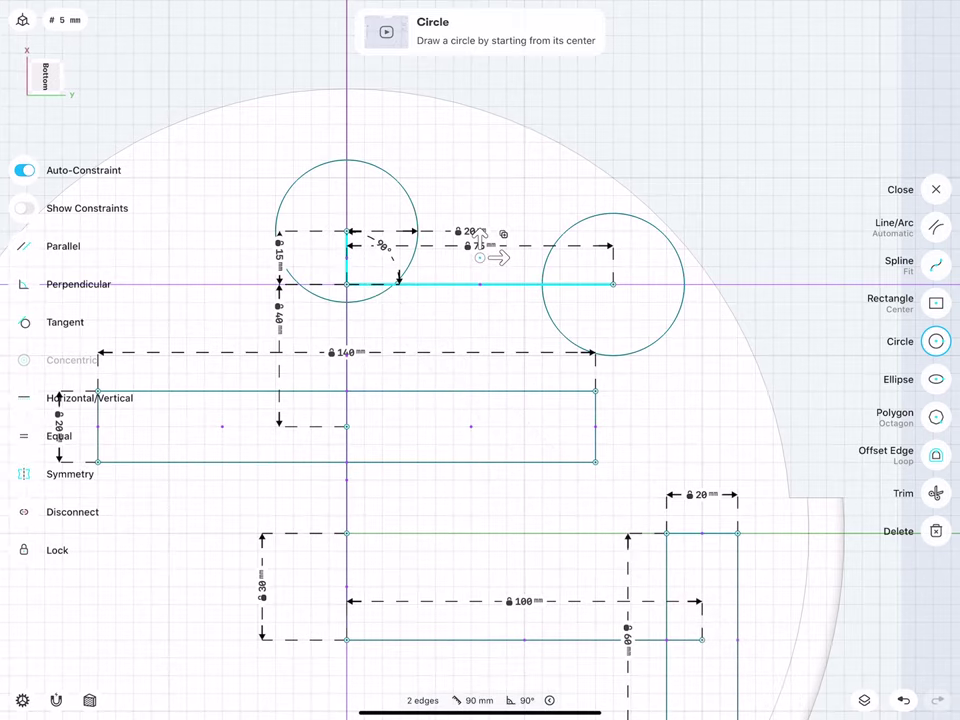
left_click(508, 639)
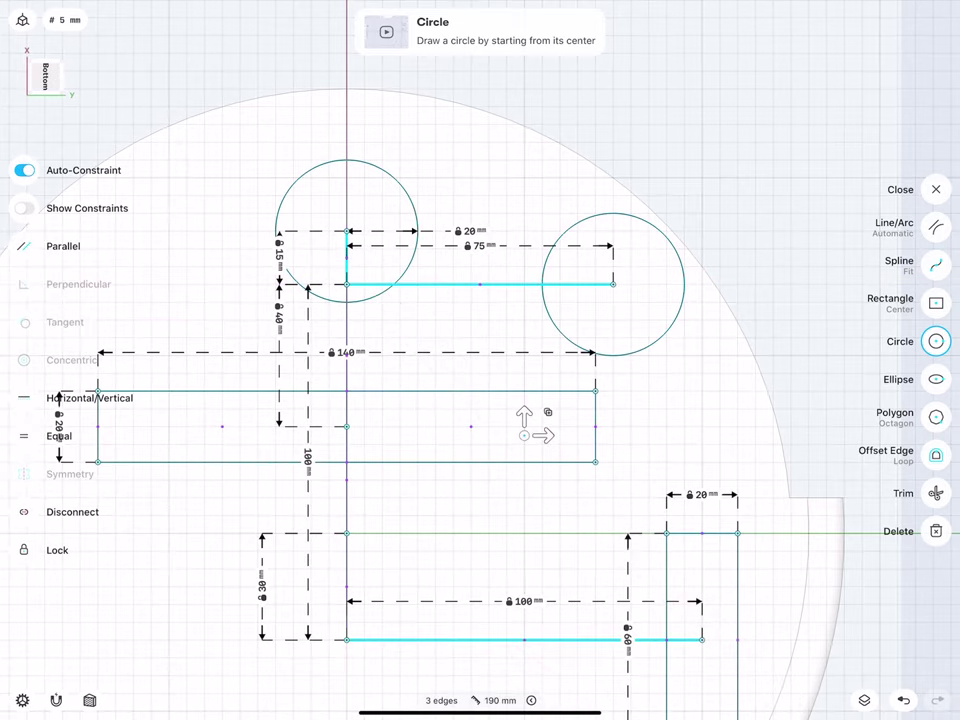
left_click(936, 531)
mouse_move(274, 293)
middle_mouse_down()
mouse_move(272, 365)
mouse_move(282, 319)
middle_mouse_up()
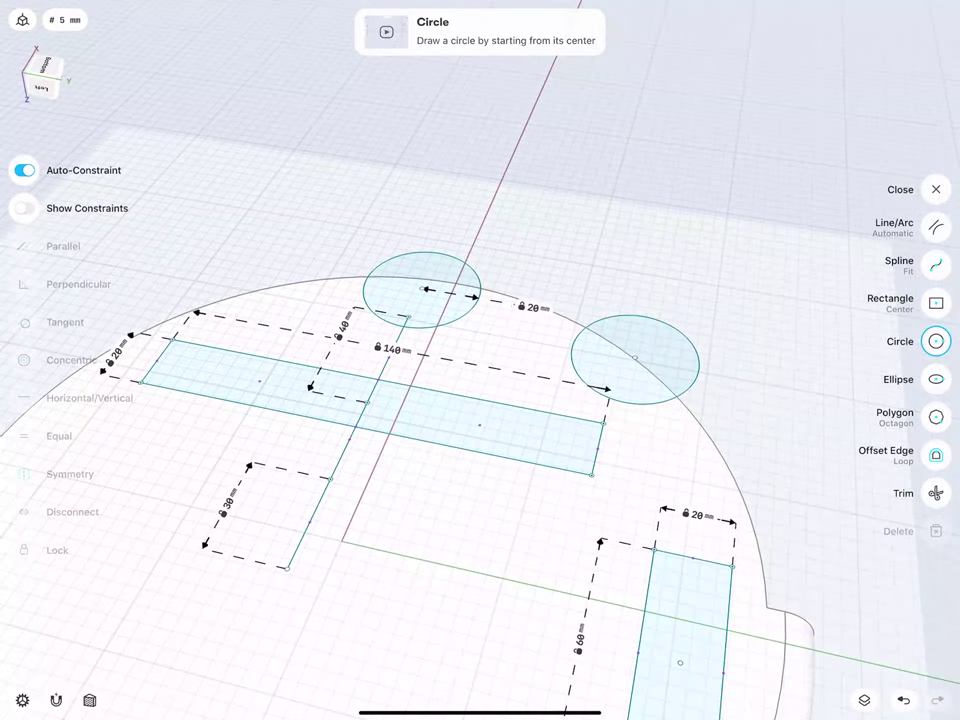
Delete the 40 mm line and finish the sketch
left_click(389, 360)
left_click(936, 531)
middle_click_drag(346, 414, 352, 336)
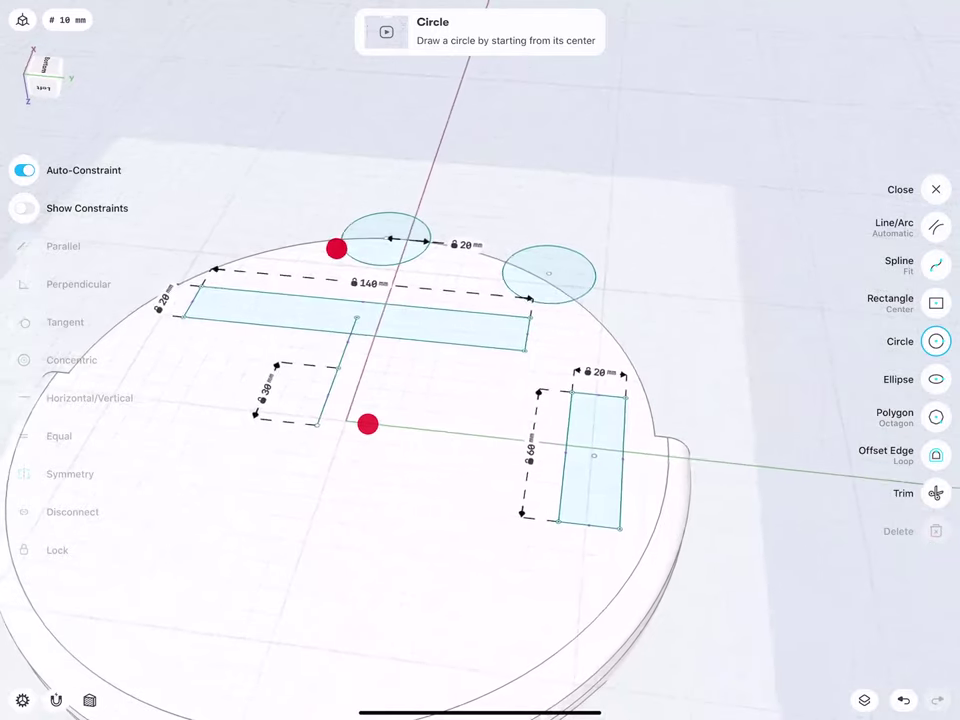
middle_click_drag(336, 248, 338, 249)
left_click(390, 437)
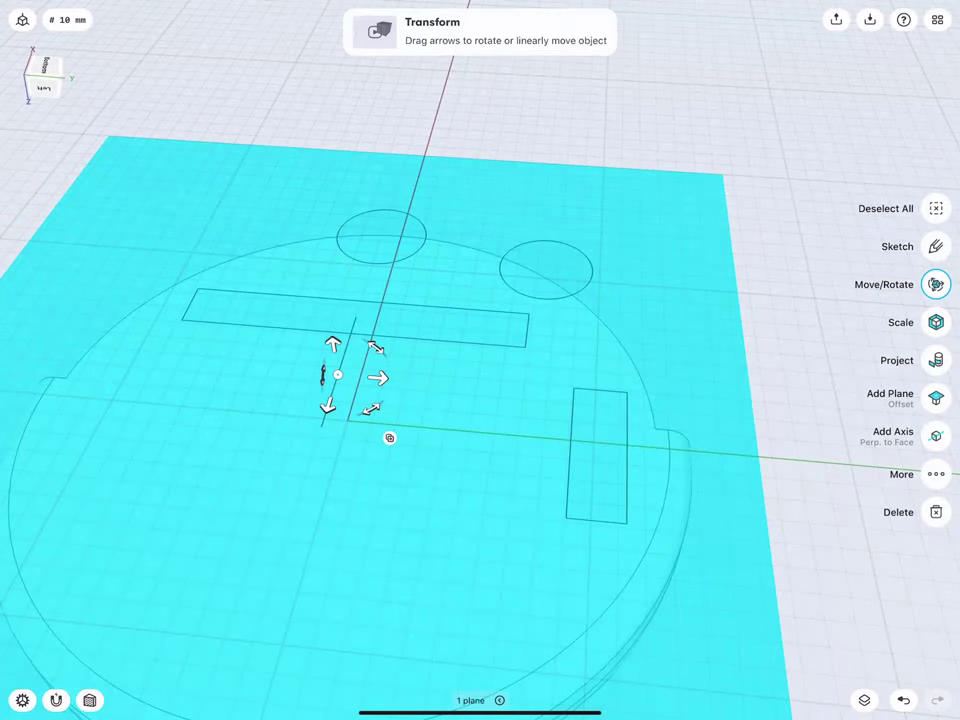
Select both circles and the vertical slot rectangle
left_click(935, 512)
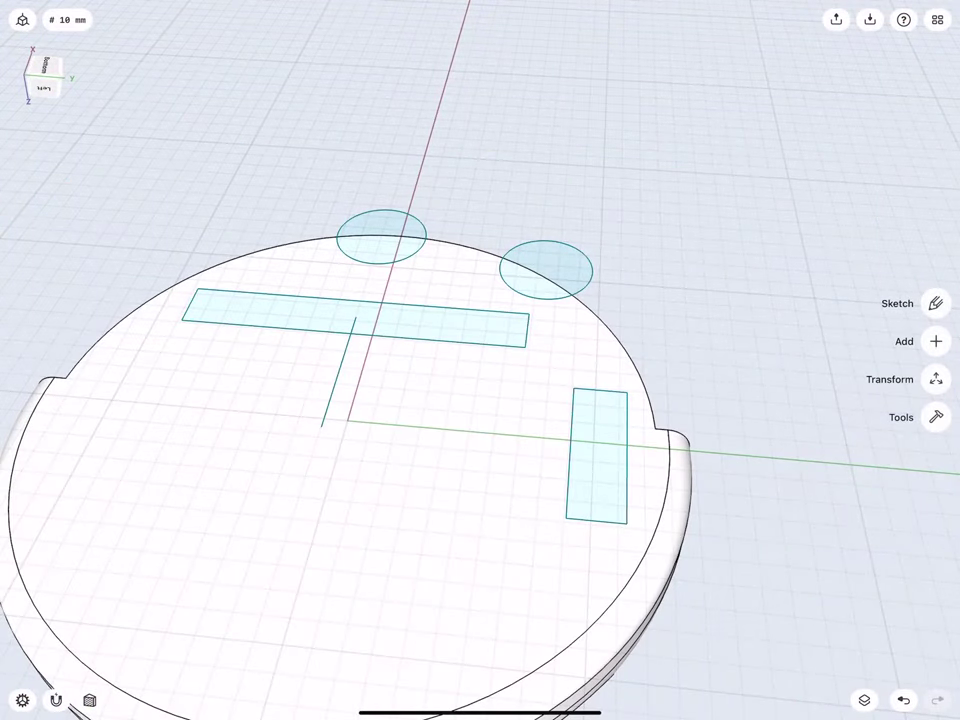
left_click(381, 236)
left_click(546, 268)
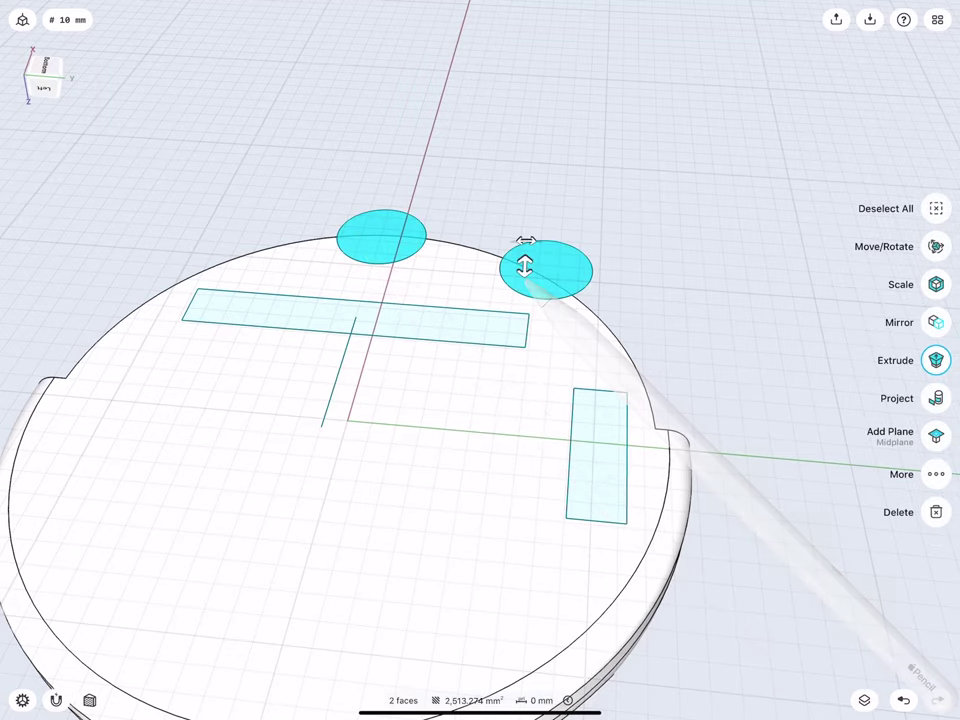
left_click(592, 422)
left_click(935, 455)
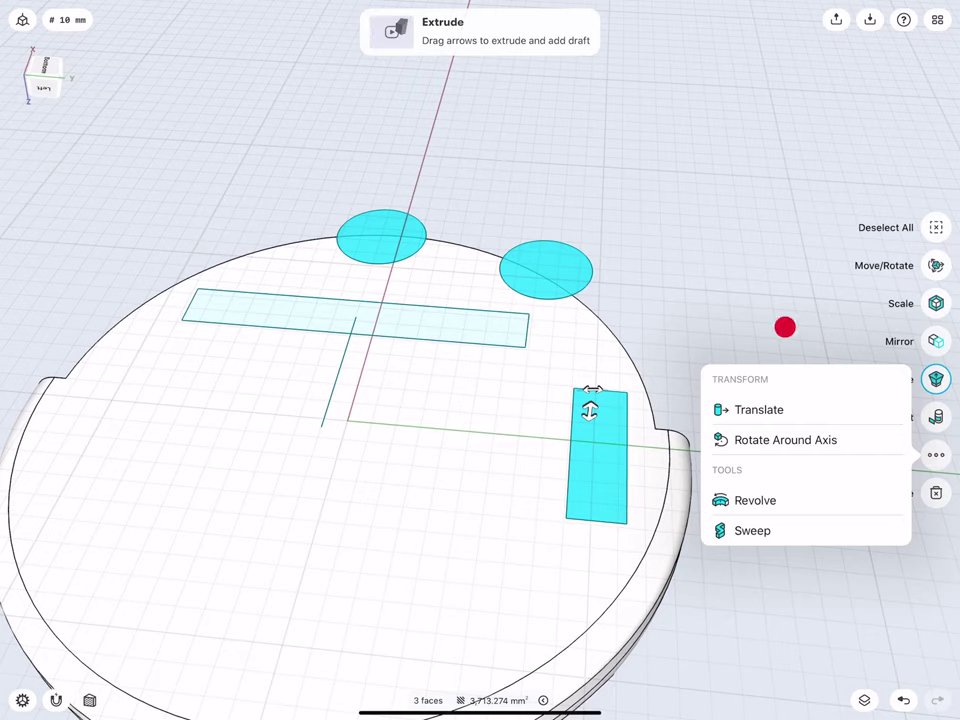
left_click(785, 327)
Mirror the circles and rectangles across the vertical sketch line, keeping the originals
left_click(936, 337)
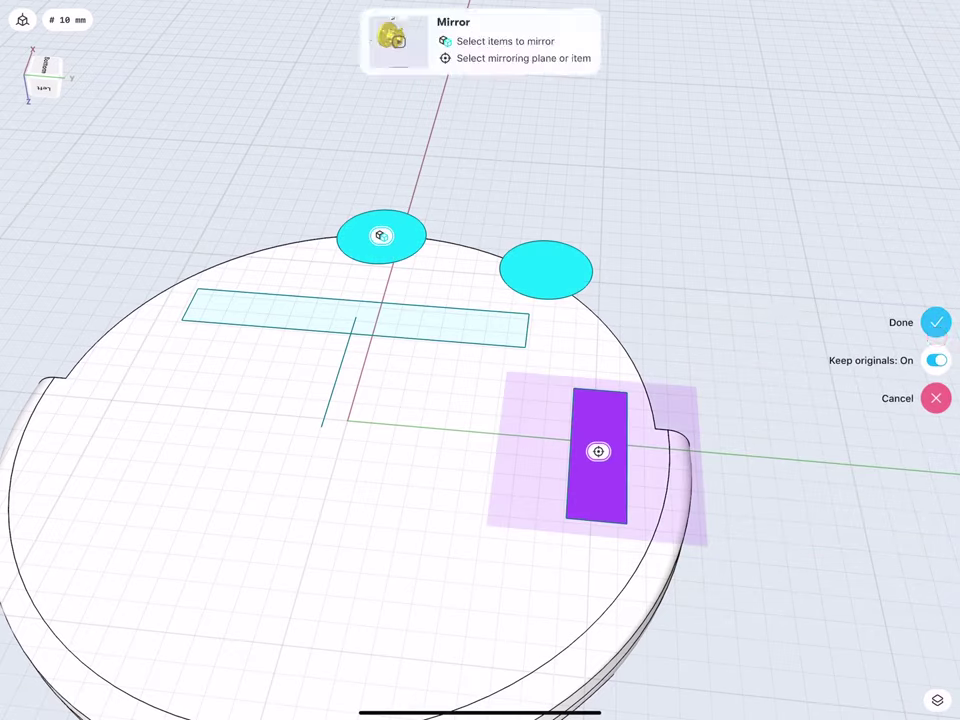
left_click(336, 370)
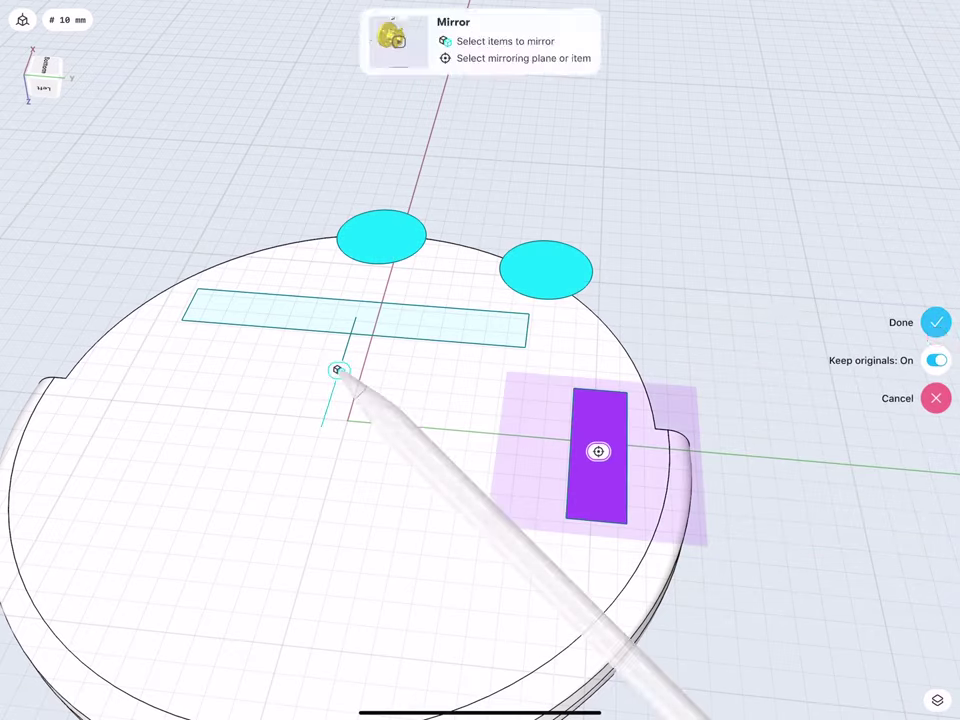
left_click(600, 452)
left_click(336, 380)
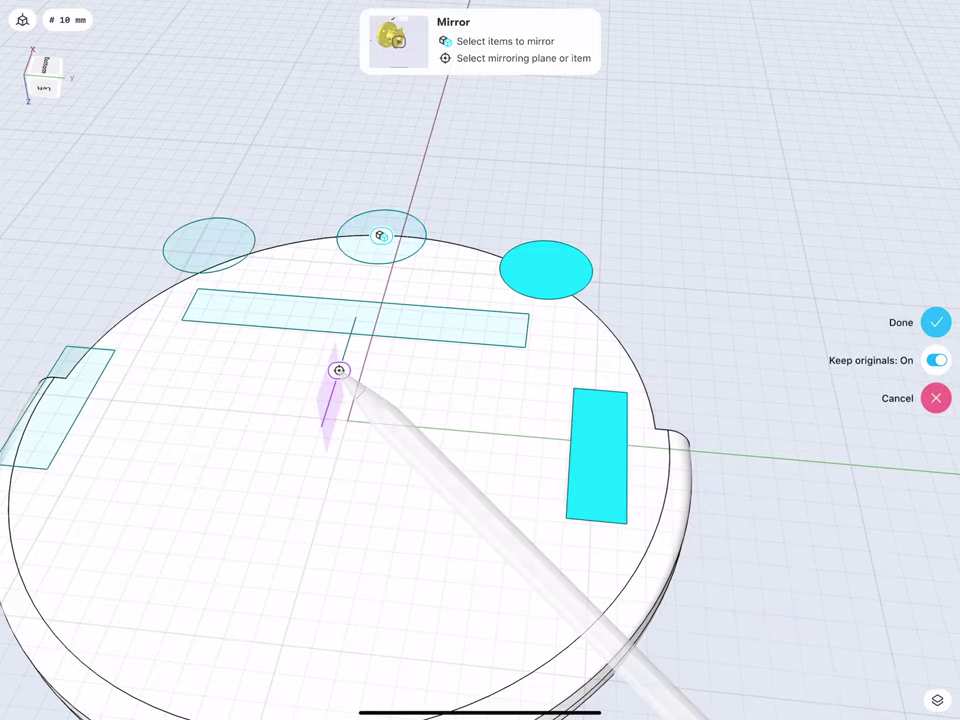
mouse_move(760, 560)
left_mouse_down()
mouse_move(560, 600)
mouse_move(640, 590)
left_mouse_up()
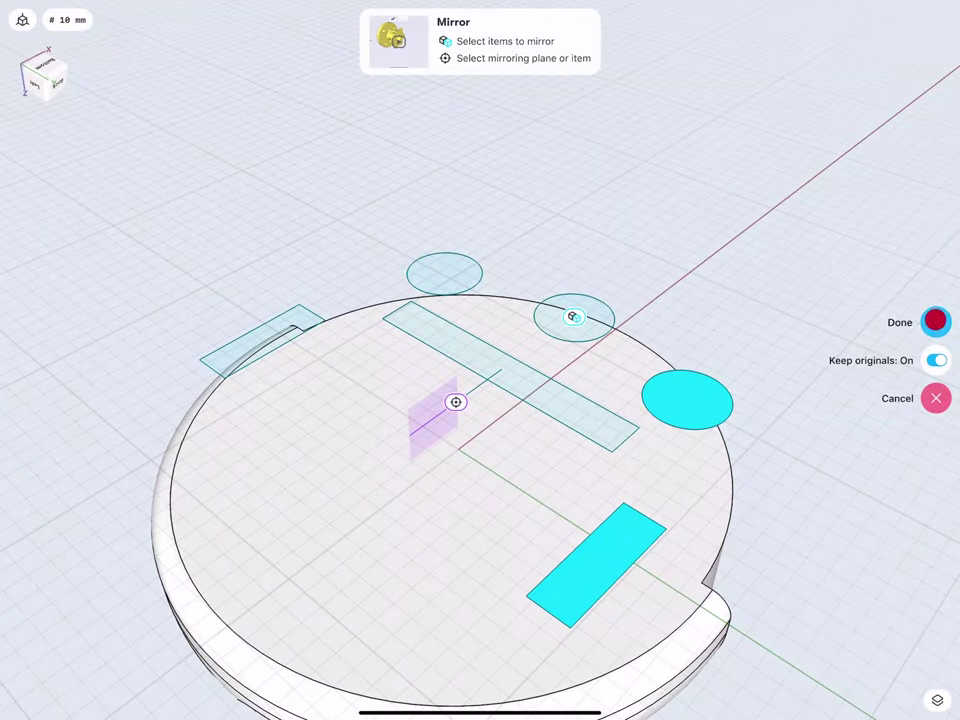
left_click(935, 320)
mouse_move(289, 398)
left_mouse_down()
mouse_move(285, 345)
mouse_move(317, 349)
mouse_move(261, 360)
mouse_move(166, 352)
mouse_move(319, 330)
mouse_move(261, 291)
mouse_move(313, 328)
mouse_move(278, 355)
left_mouse_up()
Cut the three circles 40 mm deep into the disc as holes
left_click(610, 350)
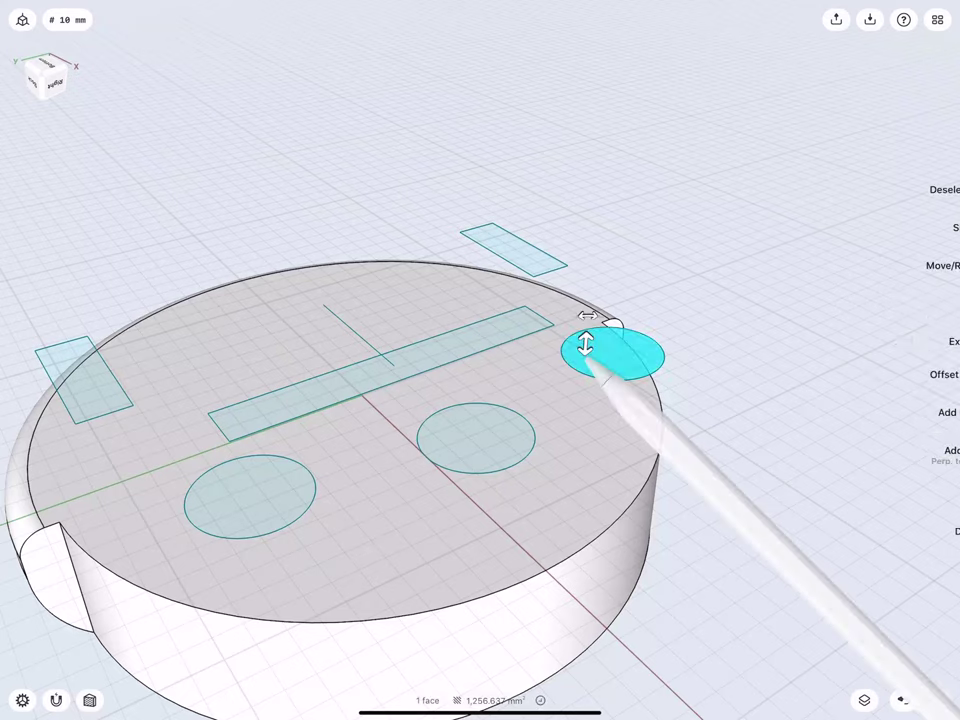
left_click(474, 426)
left_click(252, 486)
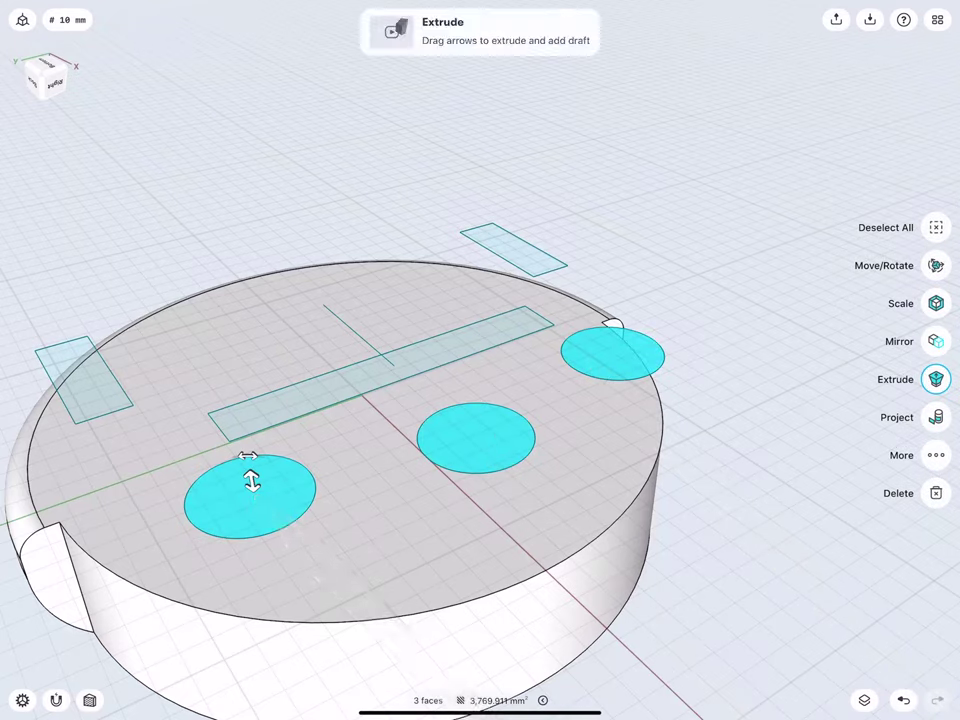
left_click_drag(251, 481, 260, 575)
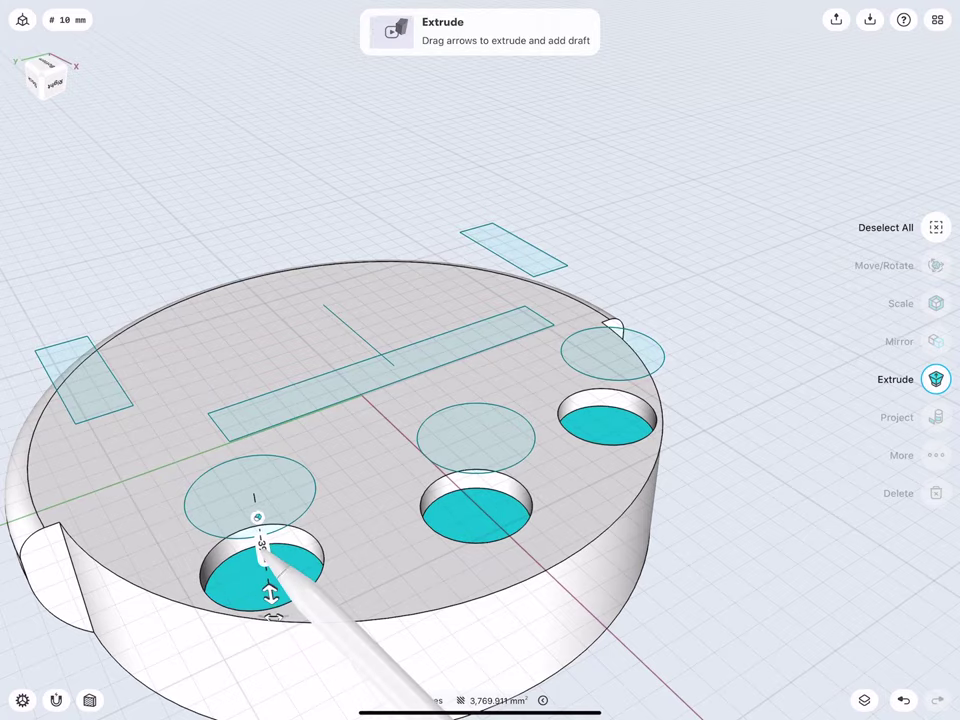
left_click(258, 548)
left_click(221, 557)
left_click(304, 585)
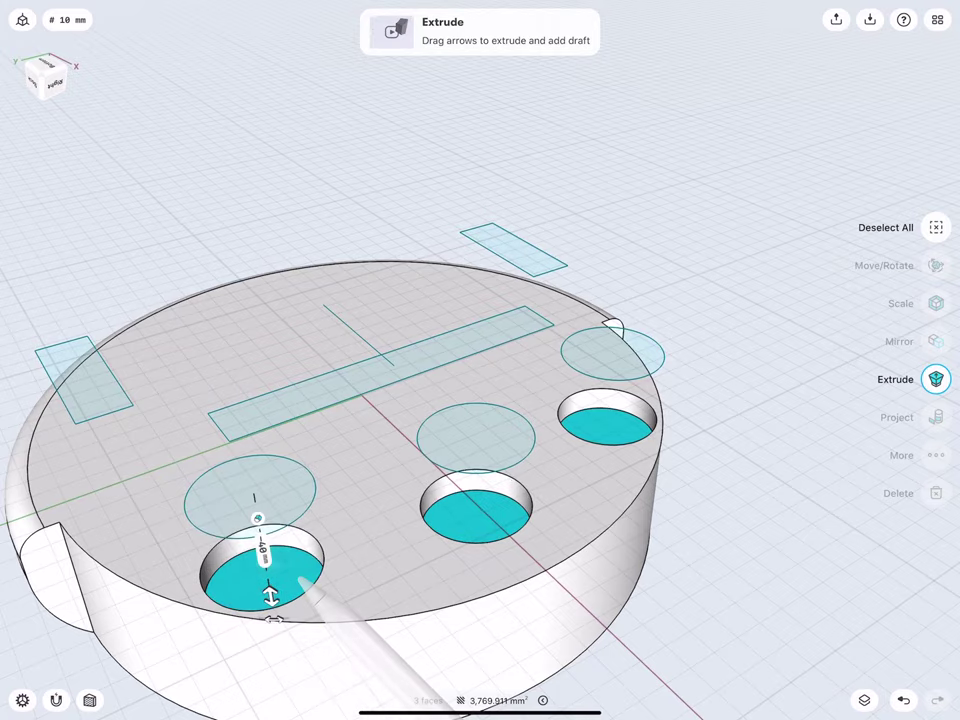
mouse_move(223, 392)
middle_mouse_down()
mouse_move(186, 329)
mouse_move(206, 345)
middle_mouse_up()
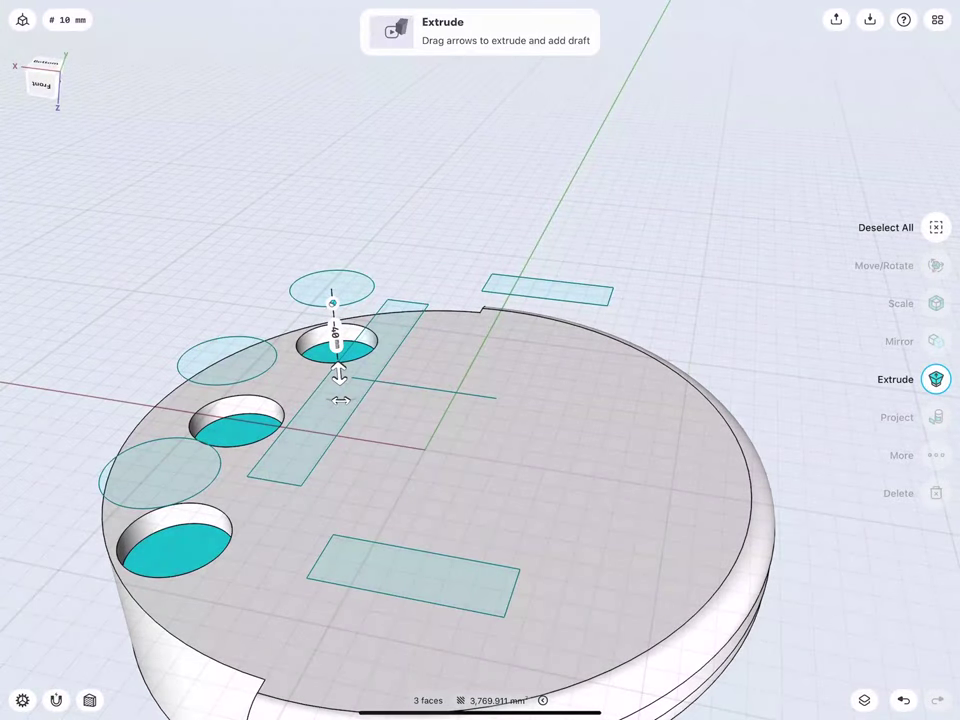
left_click(133, 306)
Cut both small rectangles 70 mm deep into the disc as slots
left_click(527, 287)
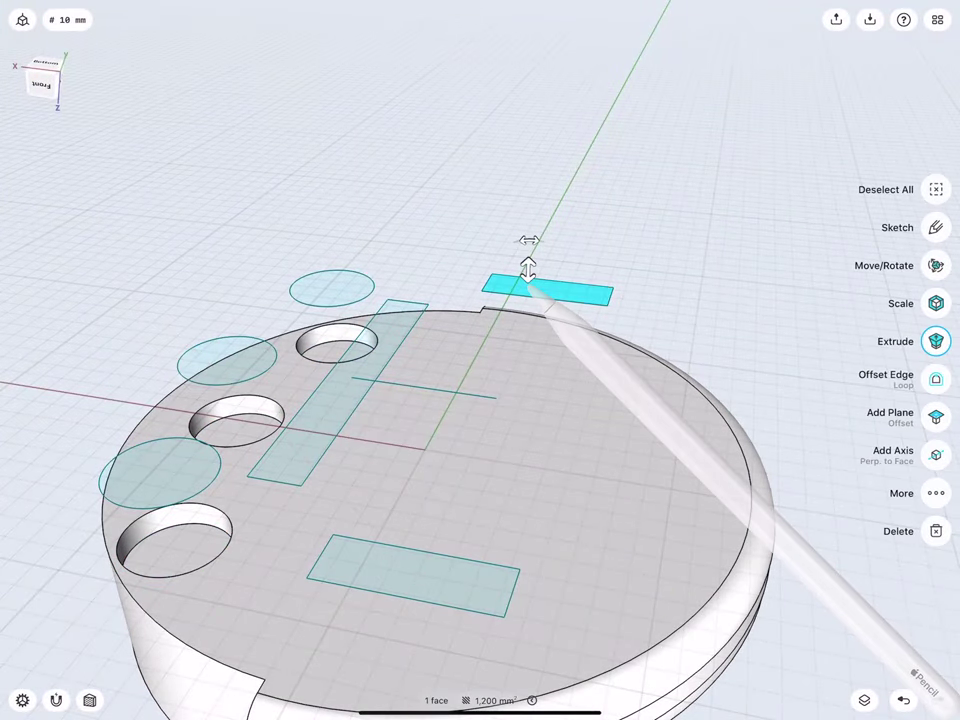
left_click(364, 561)
left_click_drag(364, 553, 370, 702)
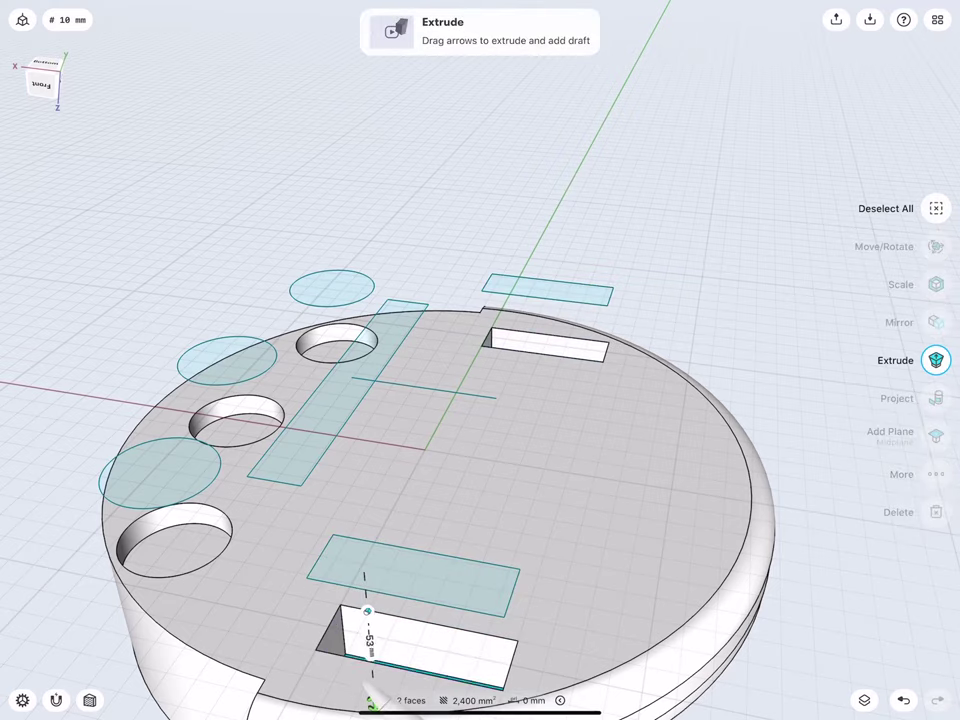
left_click(370, 652)
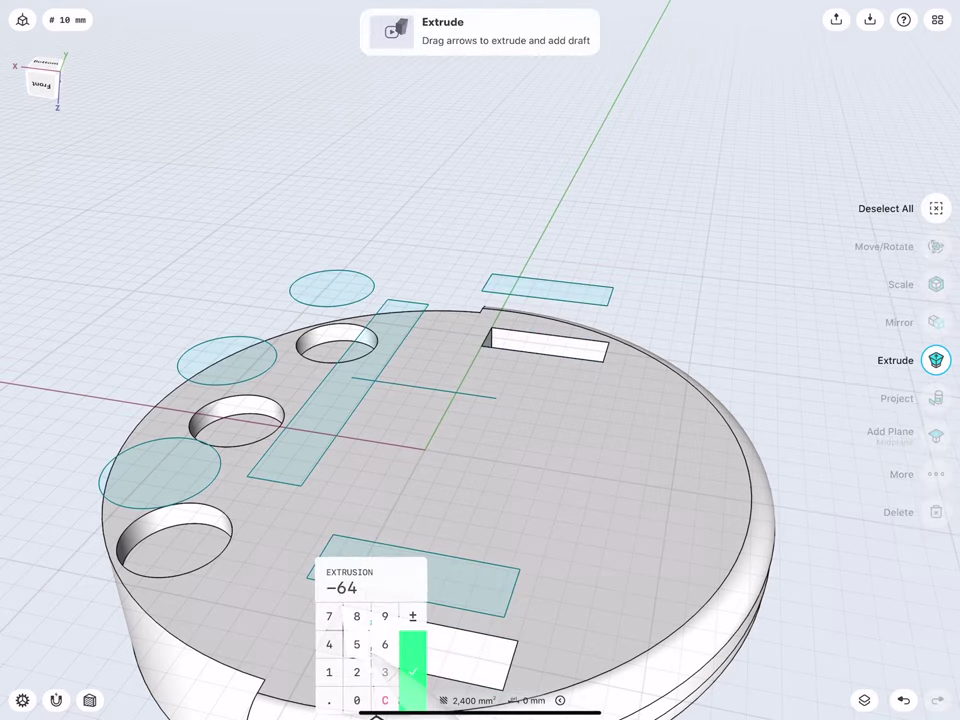
left_click(413, 672)
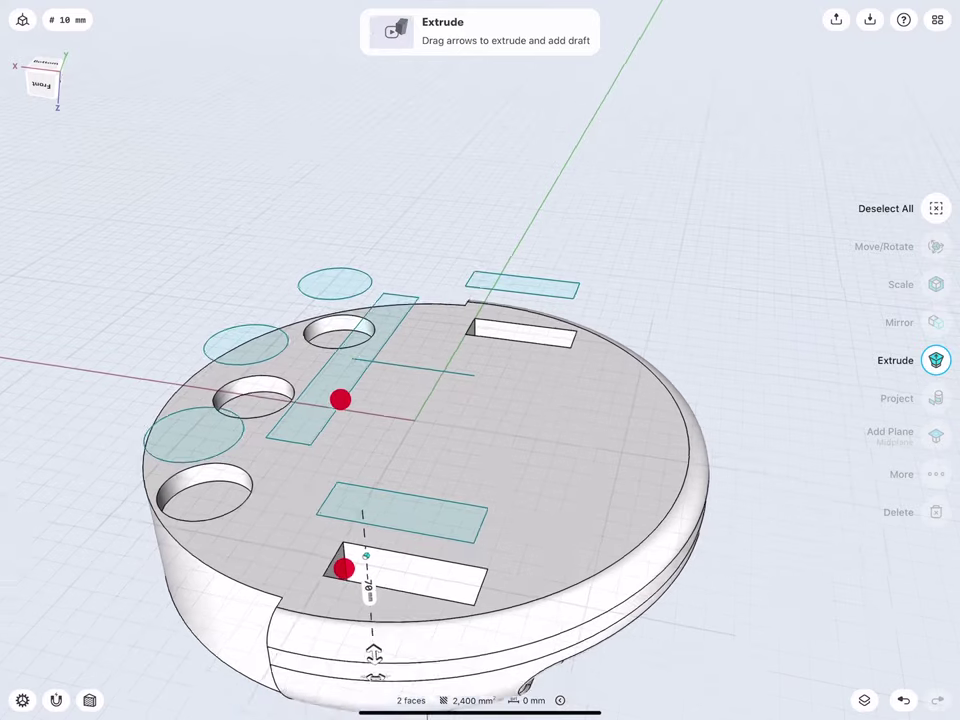
middle_click_drag(339, 399, 302, 364)
scroll(289, 467, "up", 2)
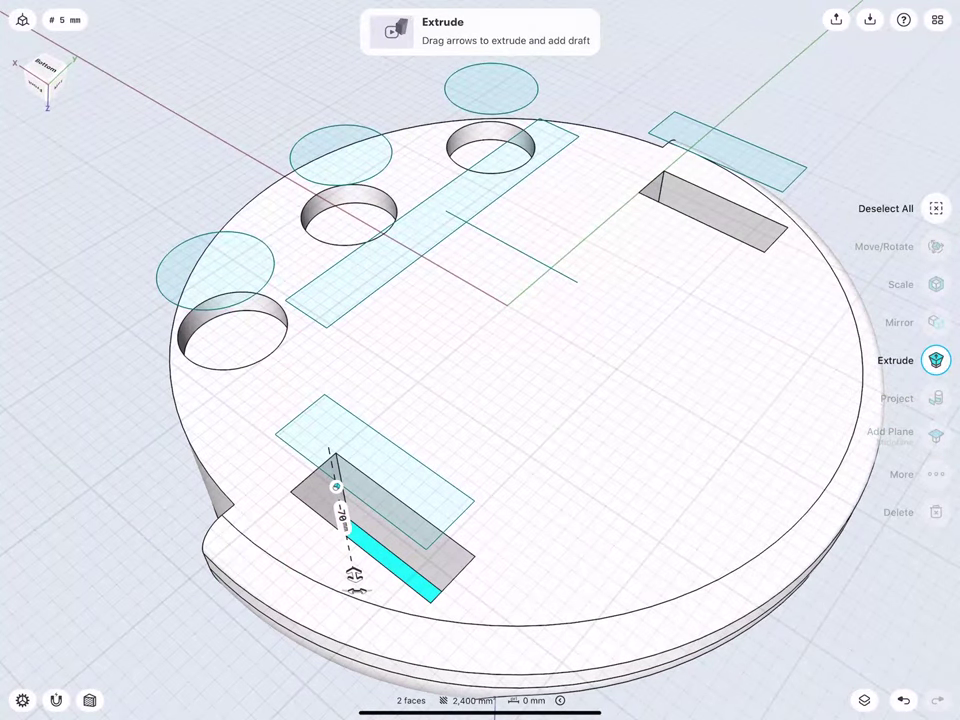
left_click(135, 380)
Cut the long rectangle 35 mm deep into the disc as a pocket
left_click(330, 275)
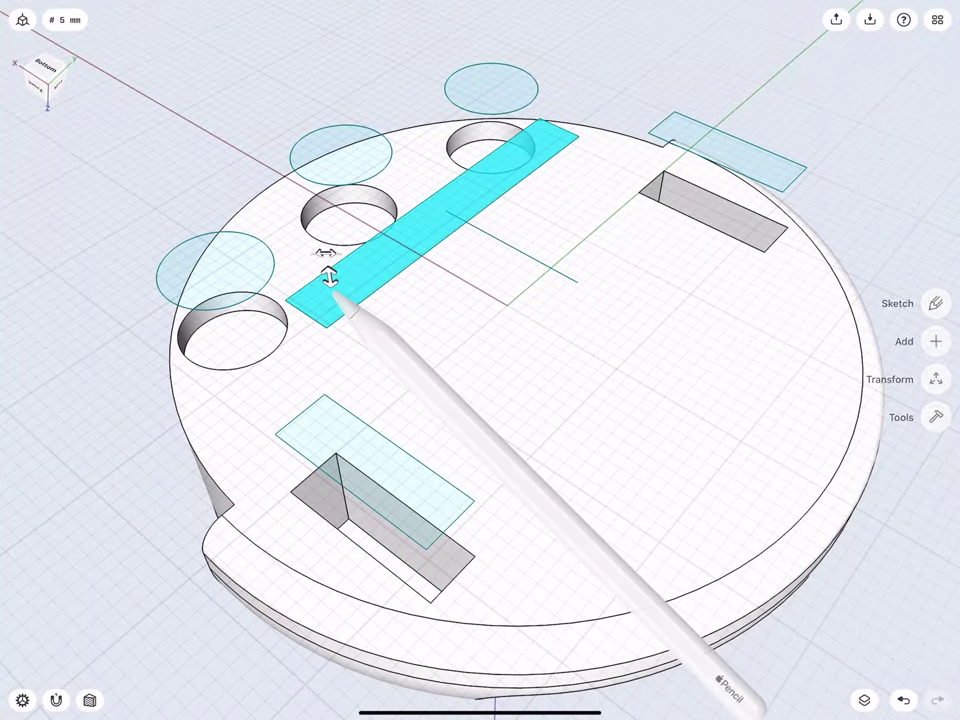
left_click_drag(330, 275, 343, 373)
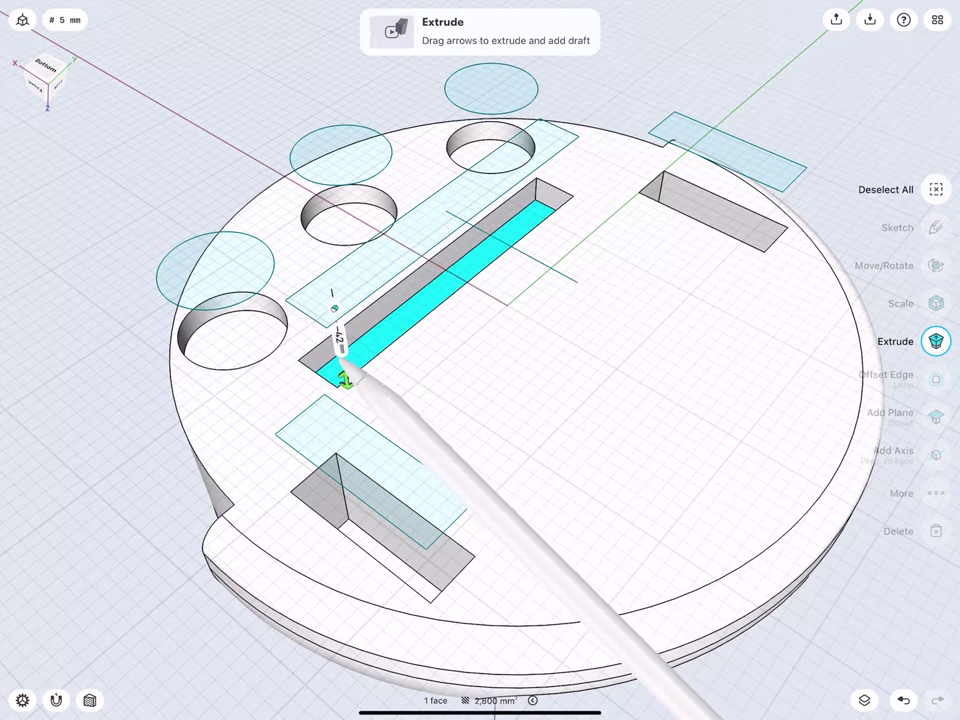
left_click(337, 332)
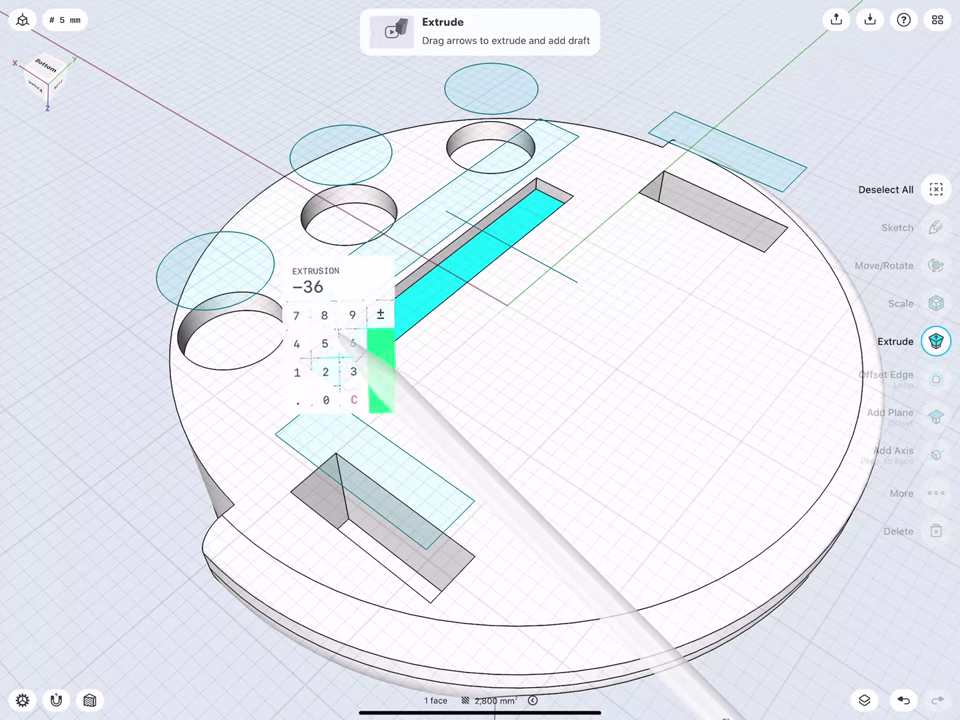
left_click(352, 371)
left_click(324, 343)
left_click(380, 370)
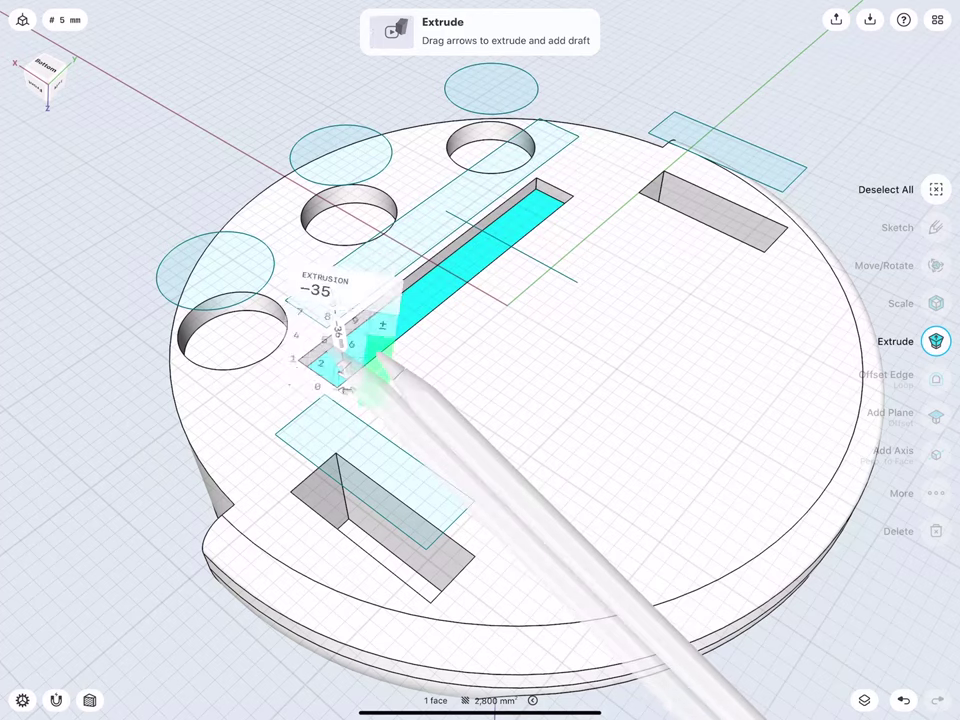
left_click(178, 198)
Fillet the first slot's two floor edges at 30 mm
scroll(300, 450, "up", 5)
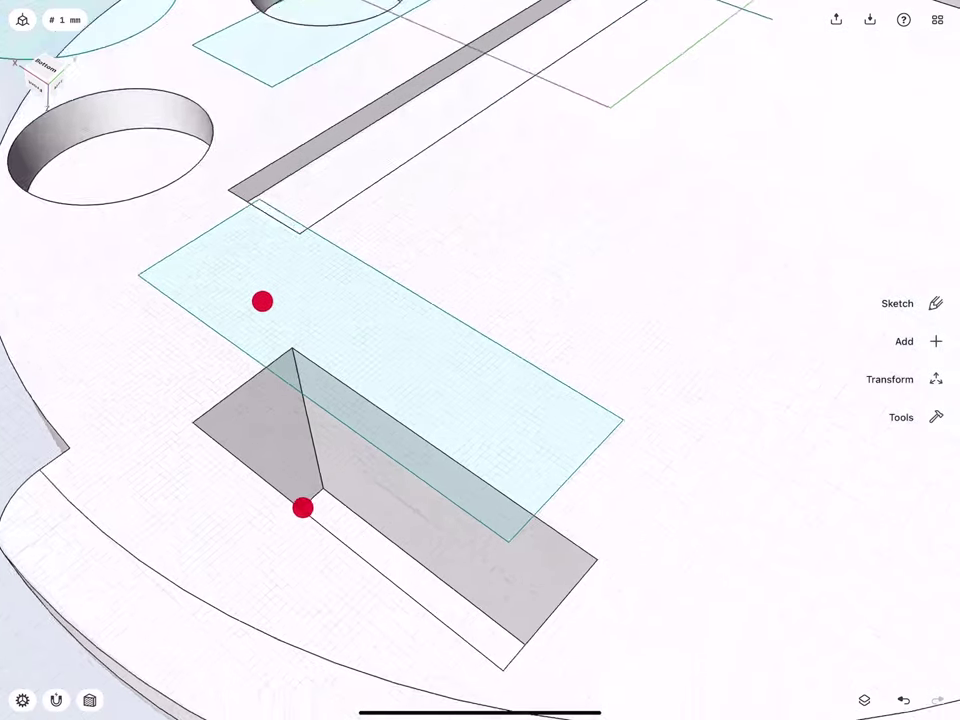
scroll(300, 450, "up", 3)
left_click(193, 492)
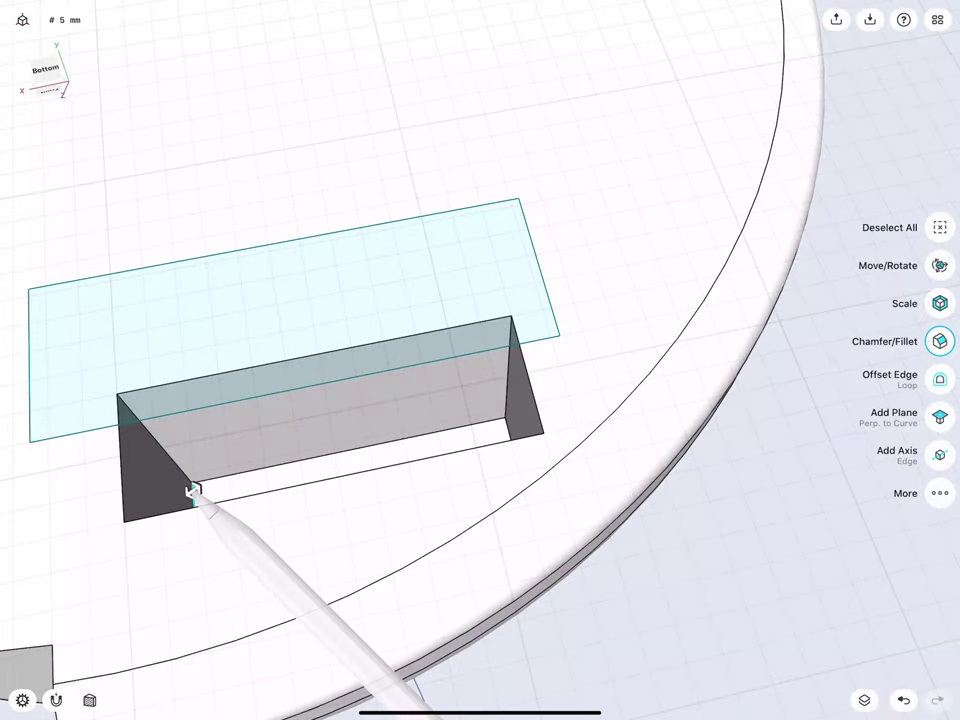
left_click(505, 428)
left_click_drag(505, 428, 388, 406)
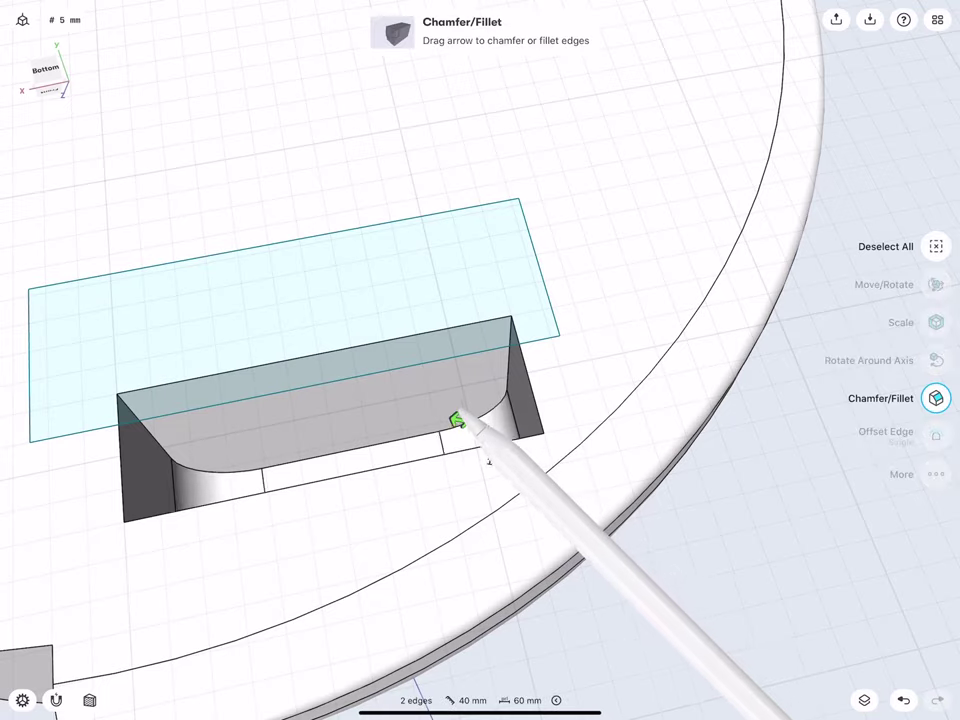
left_click(470, 457)
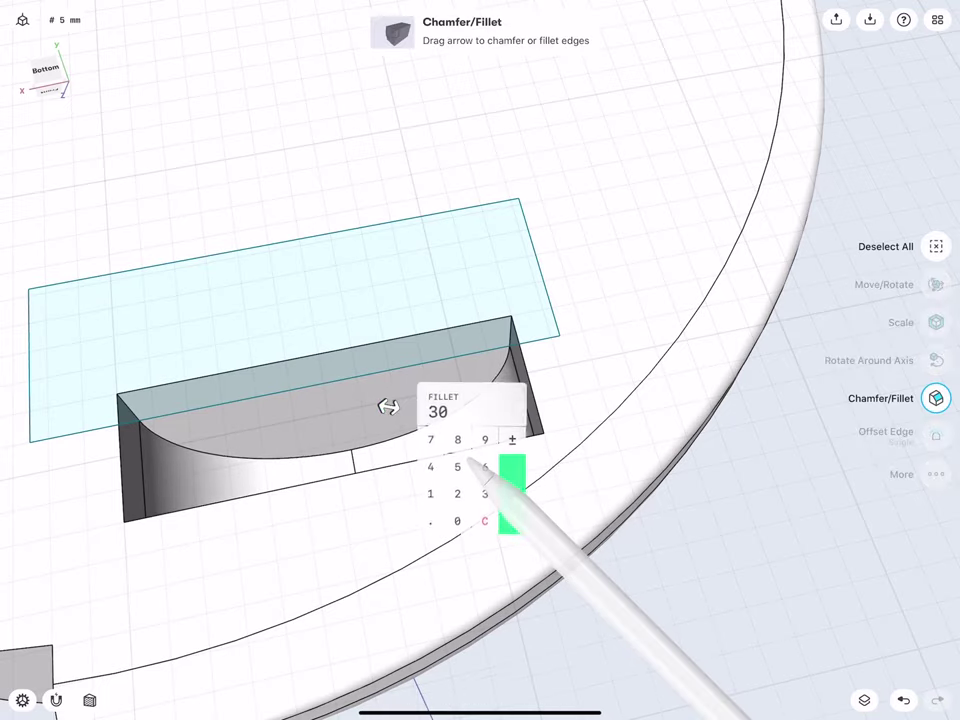
left_click(512, 491)
Fillet the second slot's two floor edges at 30 mm
mouse_move(264, 185)
middle_mouse_down()
mouse_move(372, 305)
mouse_move(394, 276)
mouse_move(279, 375)
mouse_move(315, 339)
mouse_move(287, 263)
middle_mouse_up()
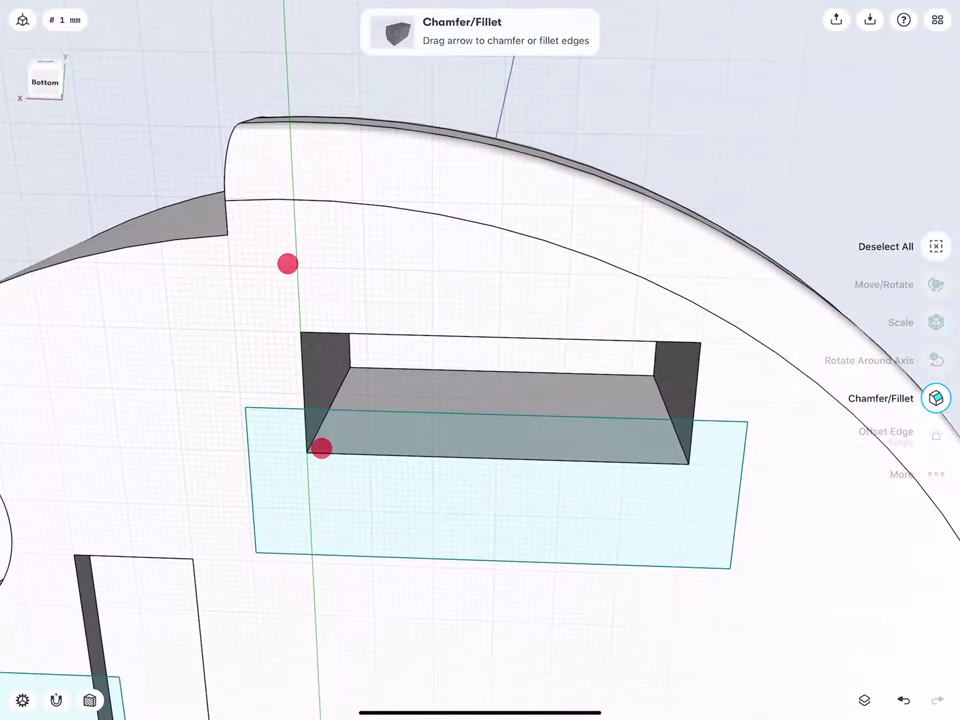
left_click(354, 354)
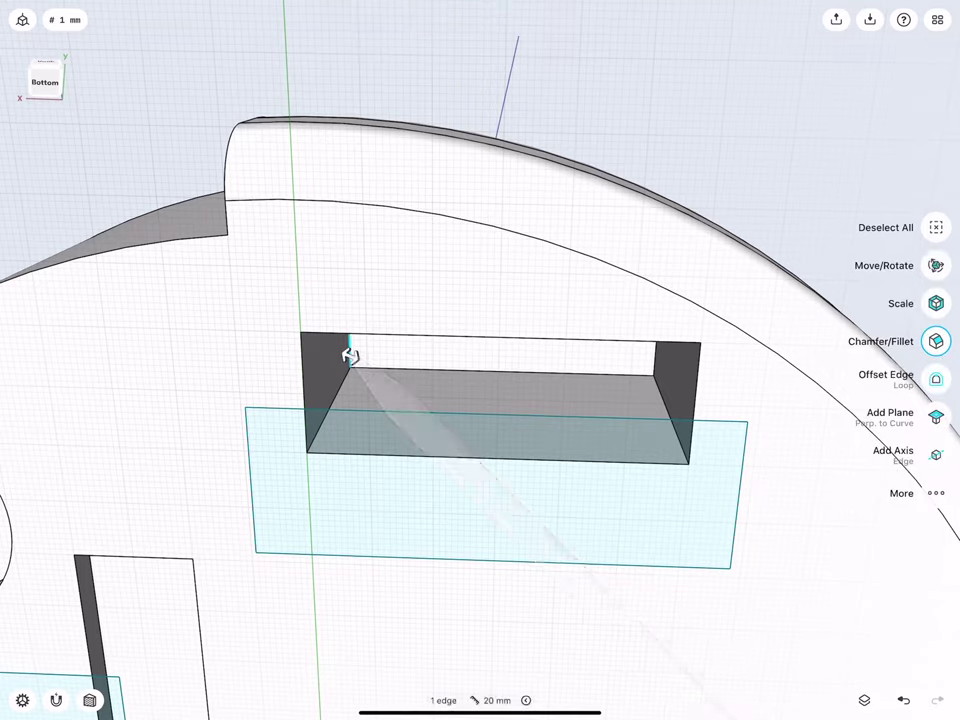
left_click(656, 362)
mouse_move(656, 362)
left_mouse_down()
mouse_move(536, 401)
mouse_move(549, 400)
left_mouse_up()
left_click(614, 341)
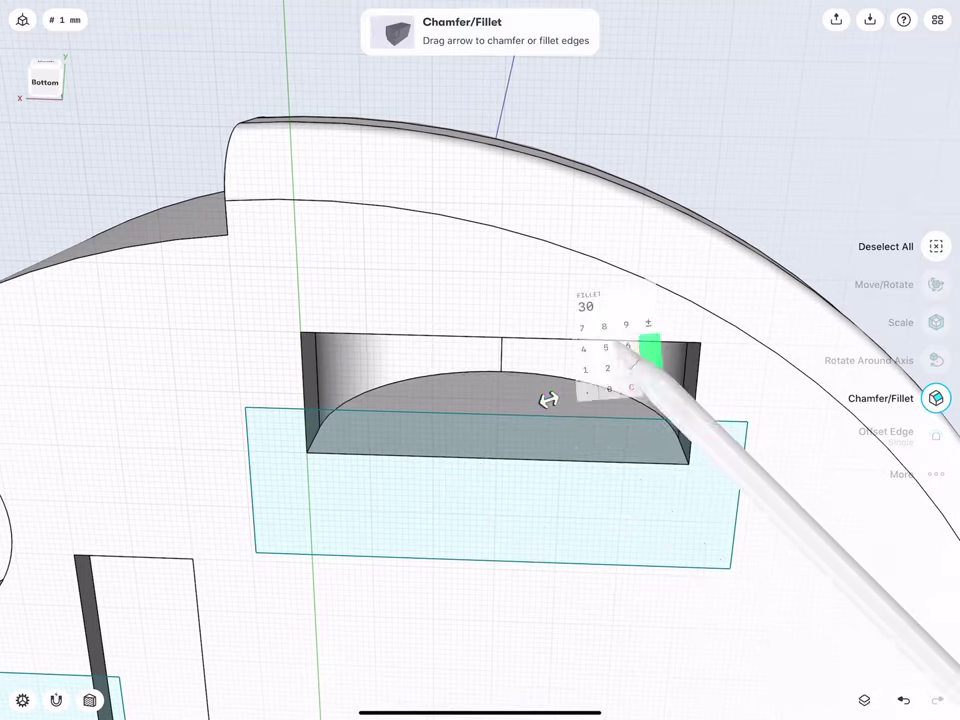
left_click(655, 355)
middle_click_drag(356, 338, 320, 408)
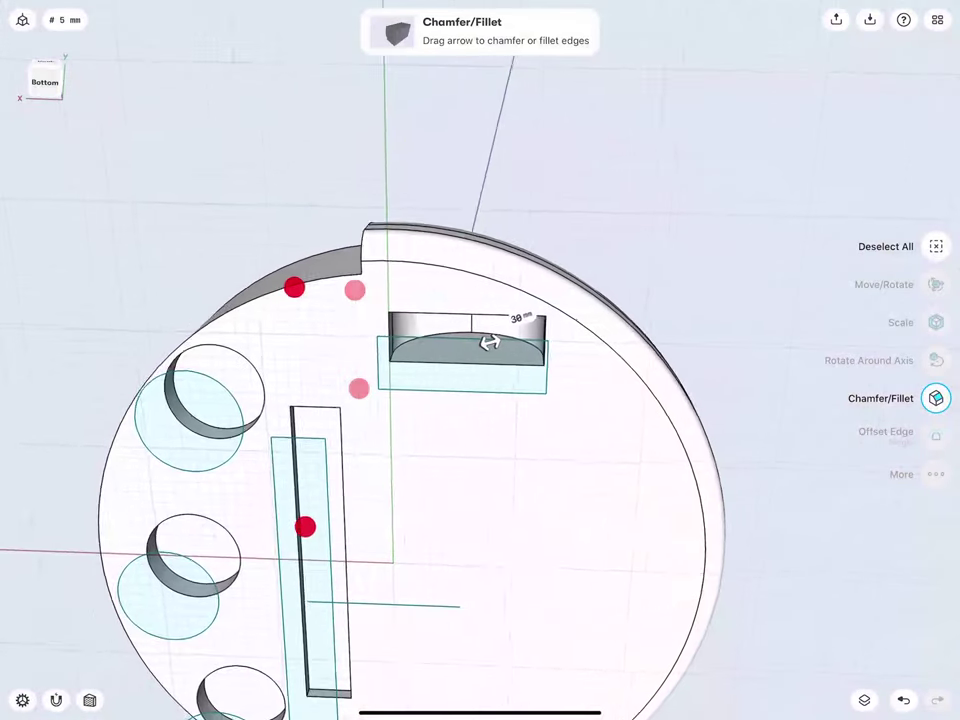
Move Sketch plane 03 into the hidden Sketches folder in the Items list
left_click(210, 530)
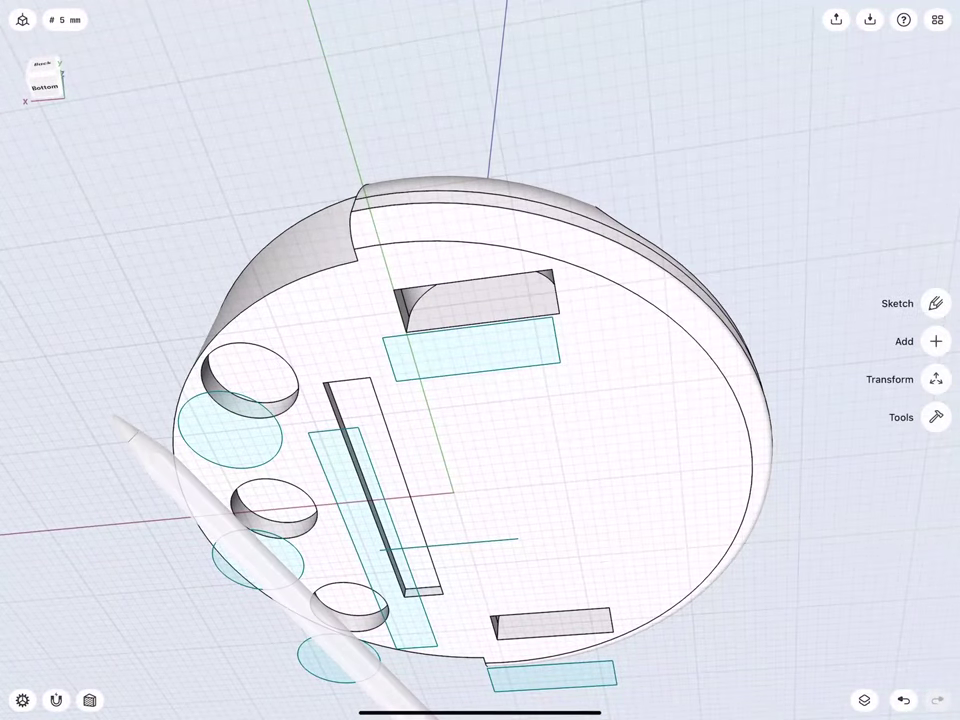
left_click(864, 700)
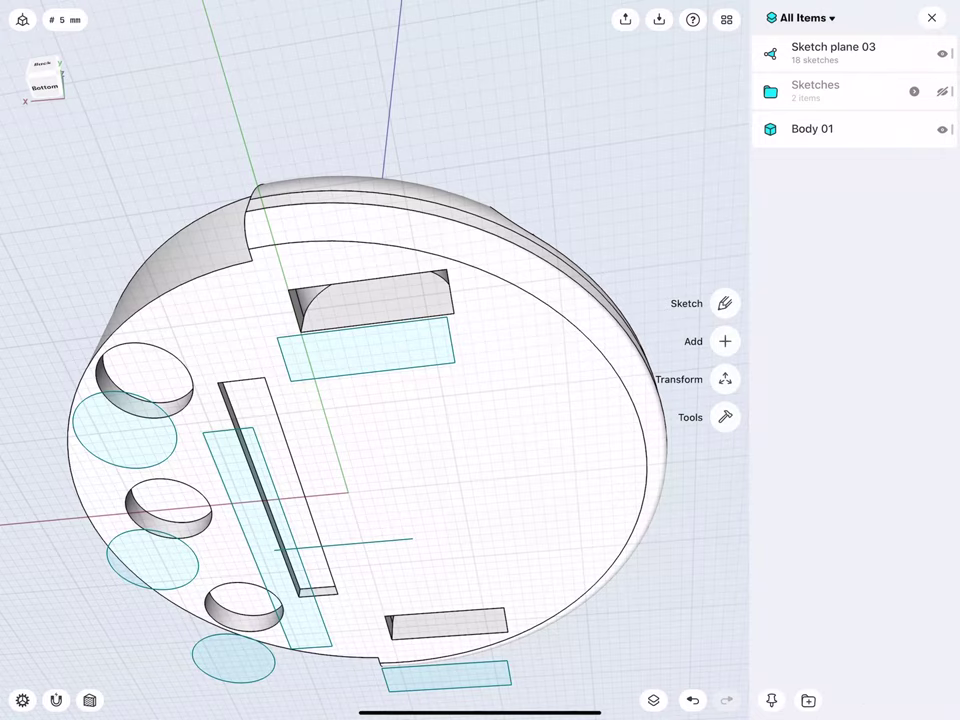
left_click_drag(843, 45, 843, 90)
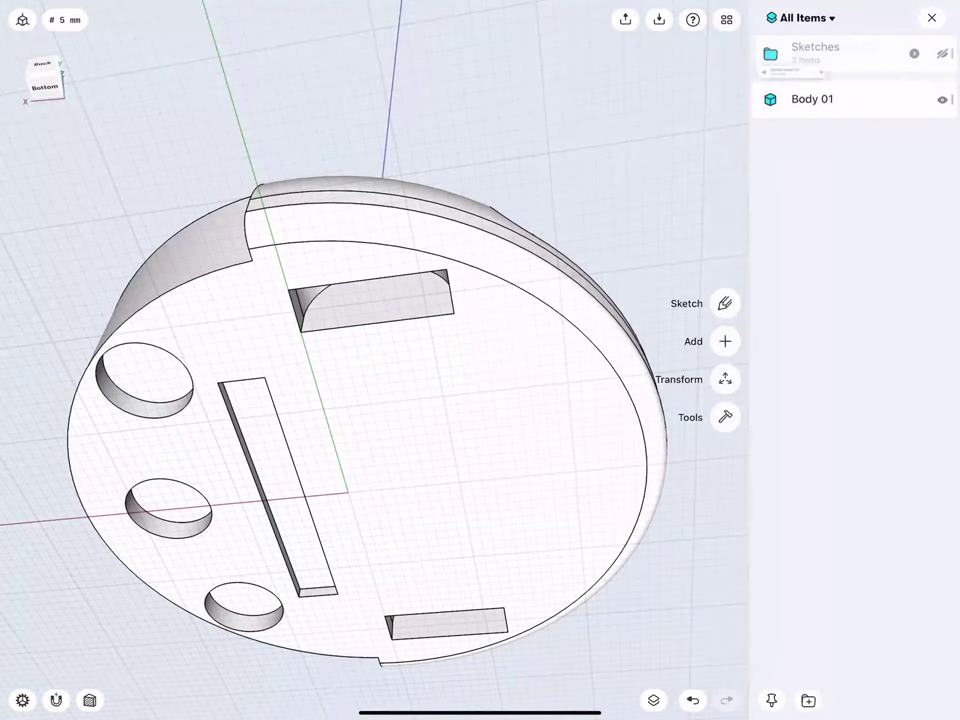
left_click(931, 17)
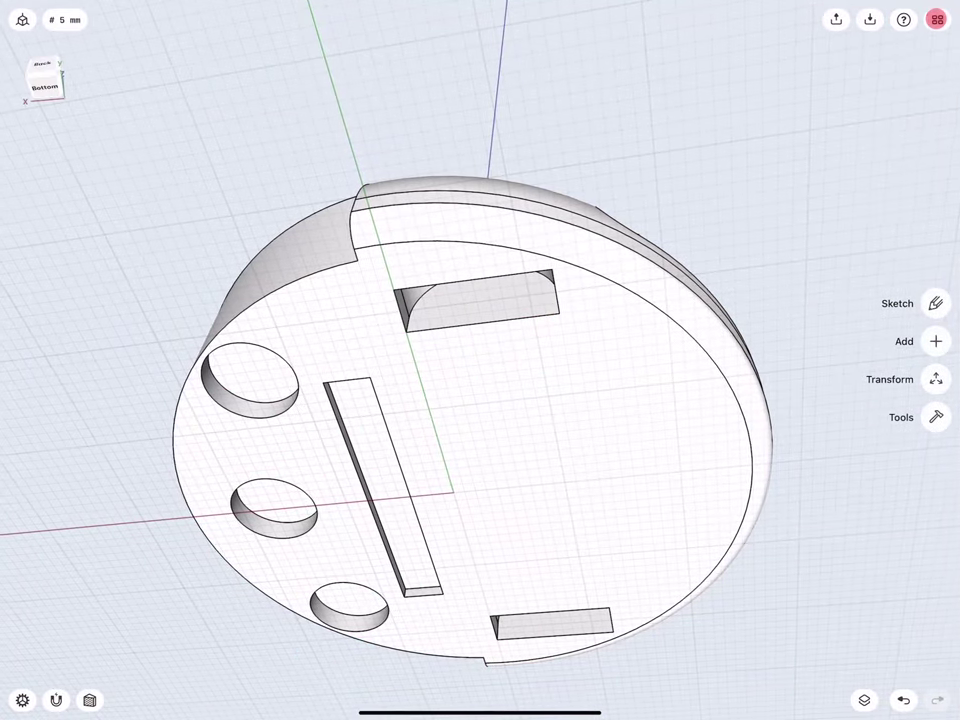
left_click_drag(39, 77, 40, 88)
View the puck from the right side and turn on Section View to show its cross-section
scroll(200, 288, "up", 3)
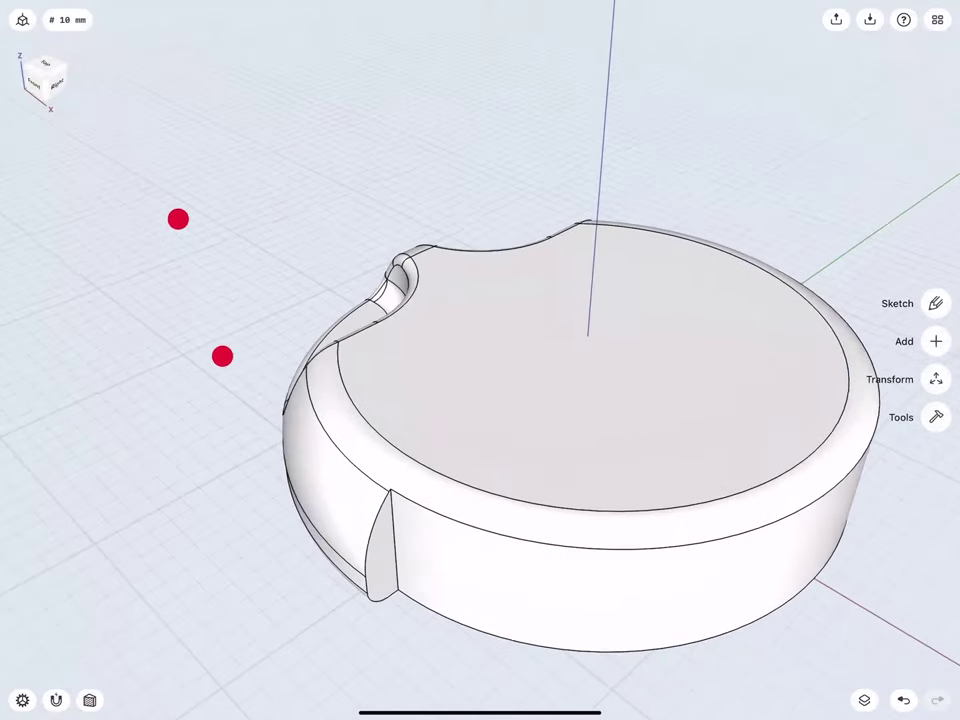
left_click(51, 84)
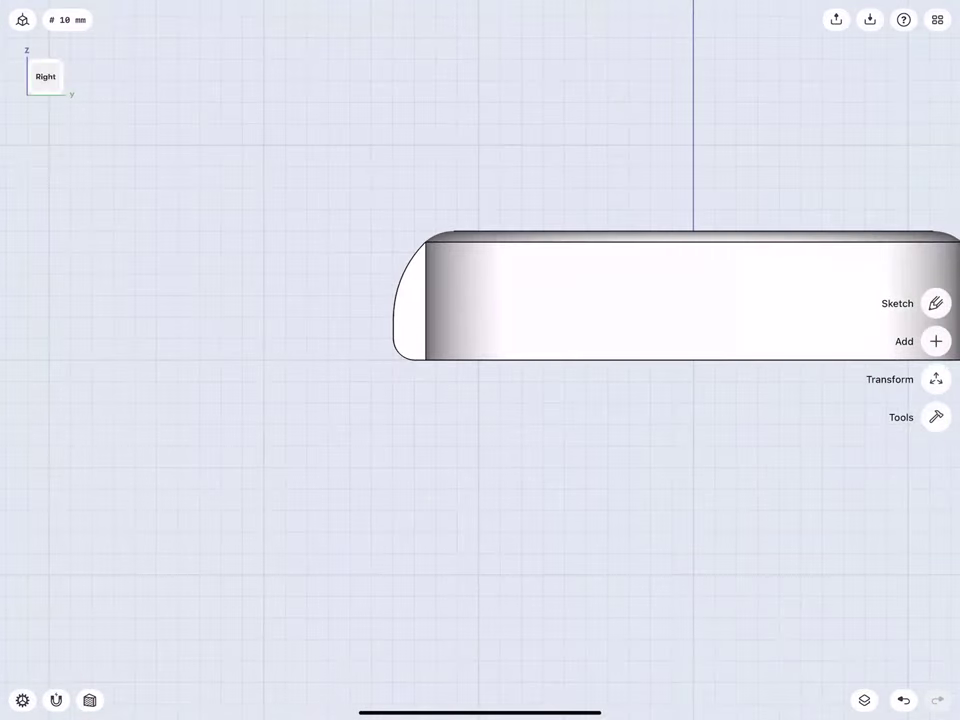
scroll(320, 231, "up", 3)
scroll(330, 340, "up", 2)
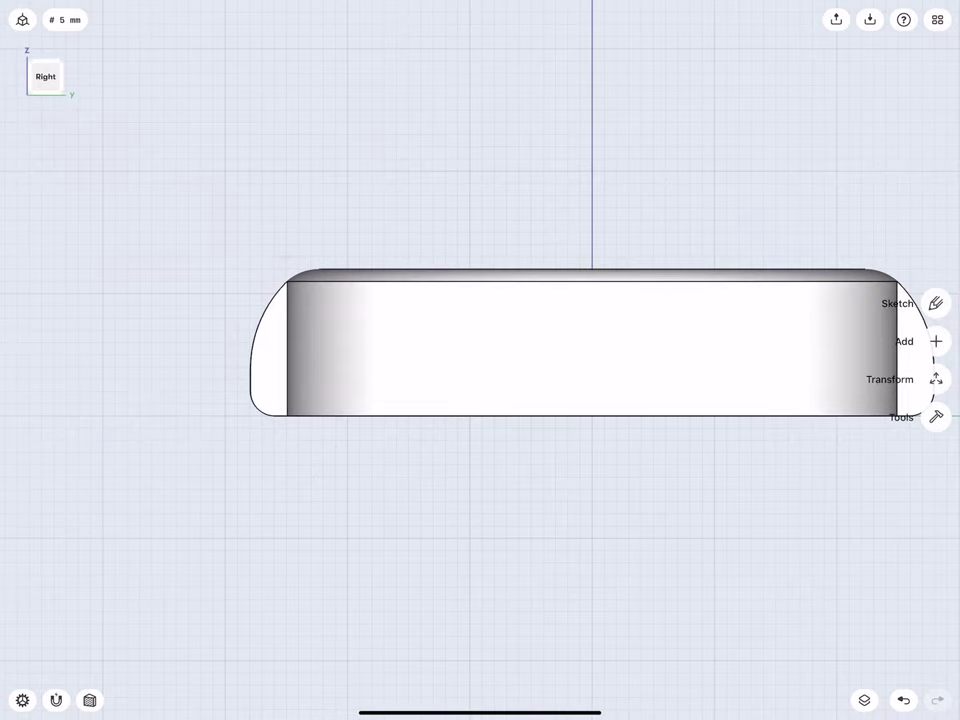
left_click(89, 700)
scroll(278, 412, "up", 2)
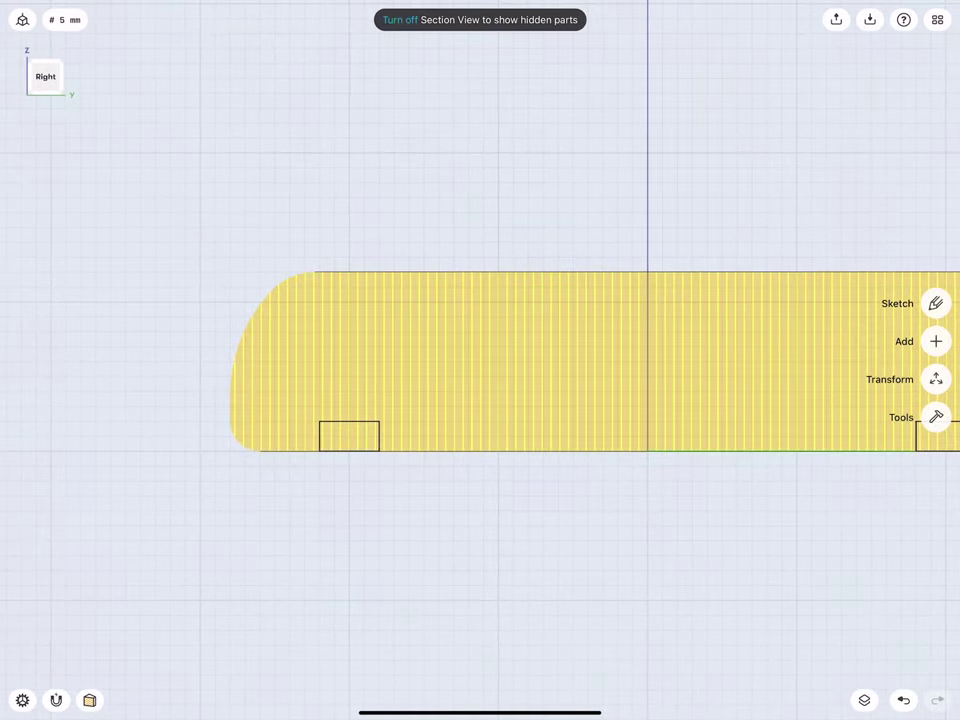
Draw a 127 mm line along the section's bottom edge
left_click(936, 303)
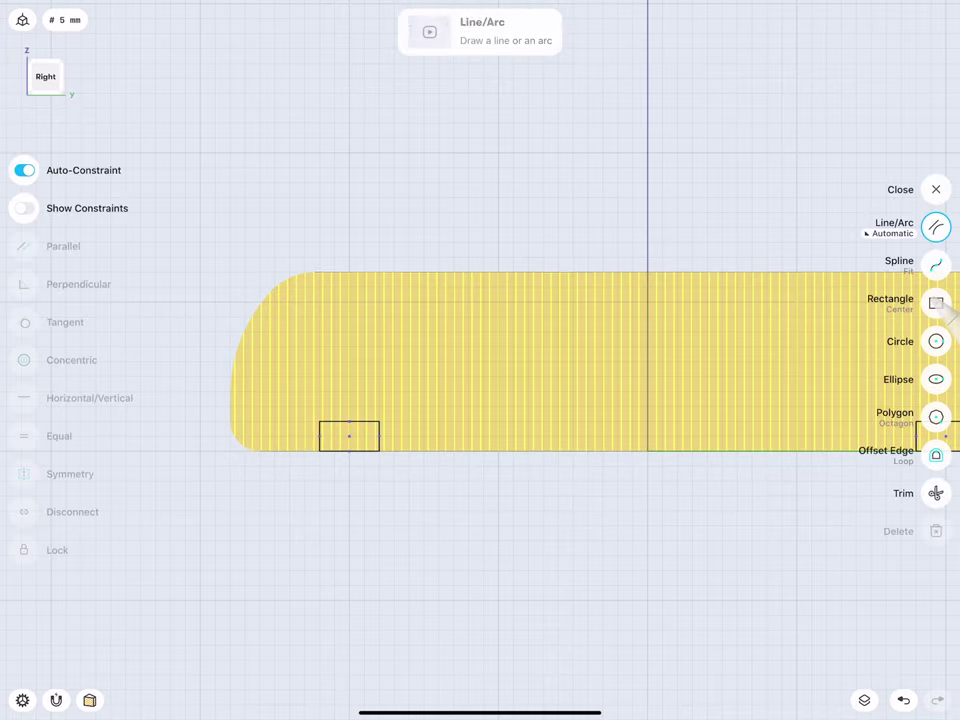
left_click_drag(647, 451, 200, 451)
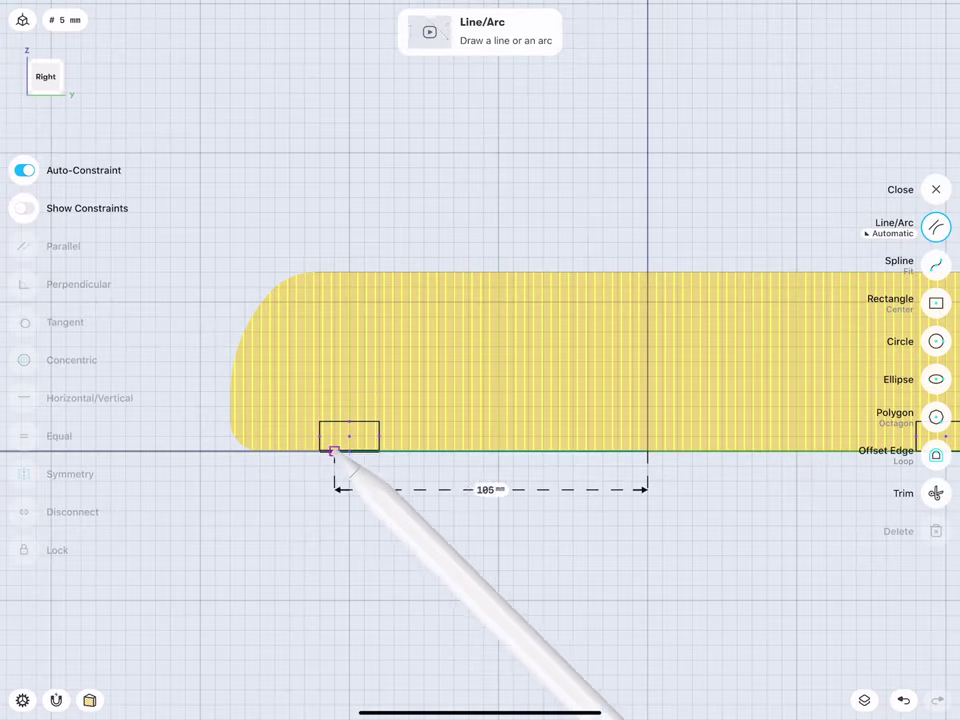
left_click(418, 489)
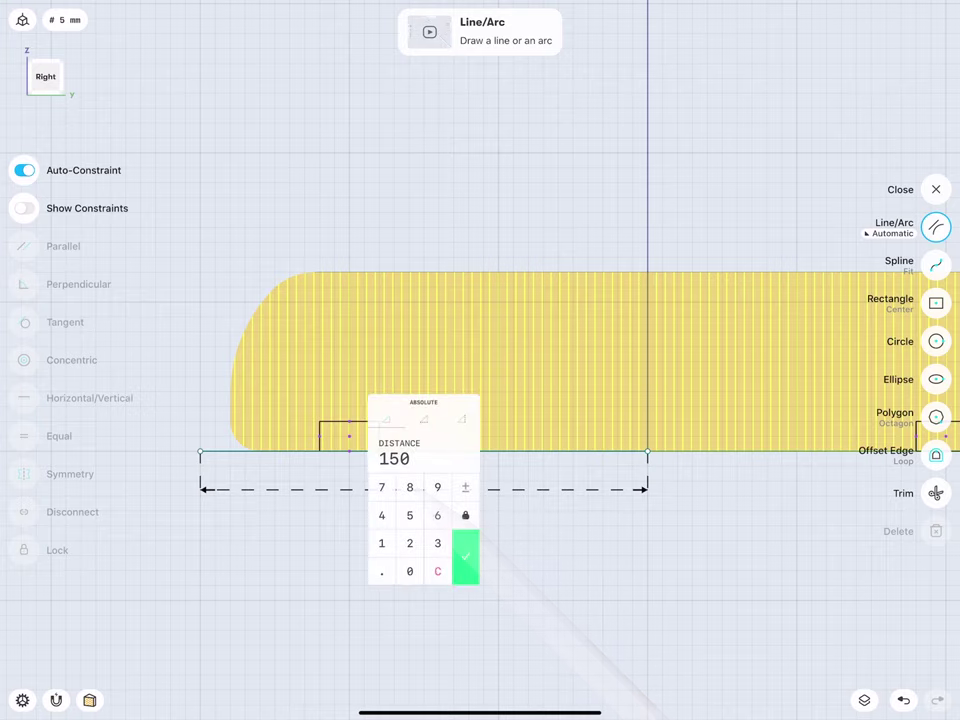
type("127")
left_click(466, 543)
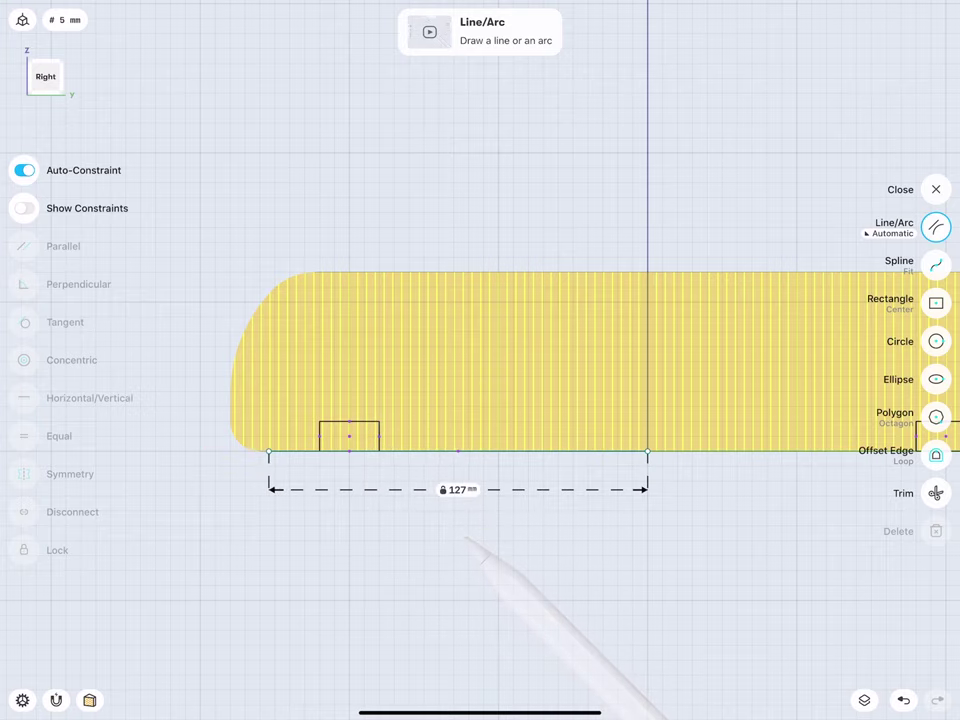
Add a 2 mm line dropping from the left end, then a vertical line rising upward
scroll(243, 458, "up", 1)
scroll(243, 458, "left", 2)
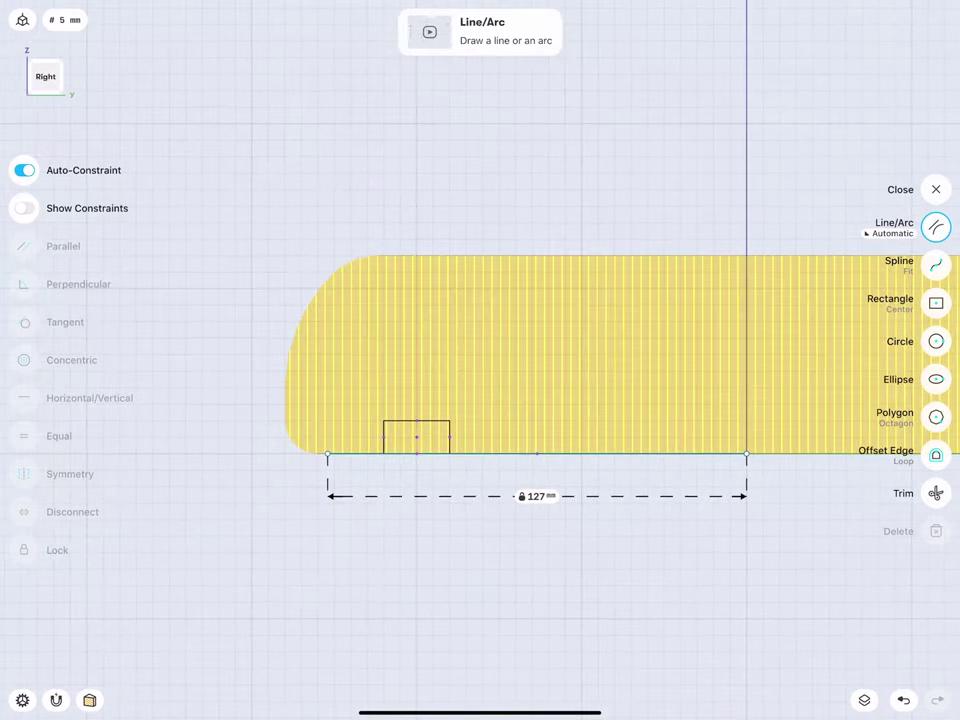
scroll(266, 455, "up", 2)
scroll(326, 446, "up", 2)
scroll(325, 458, "up", 2)
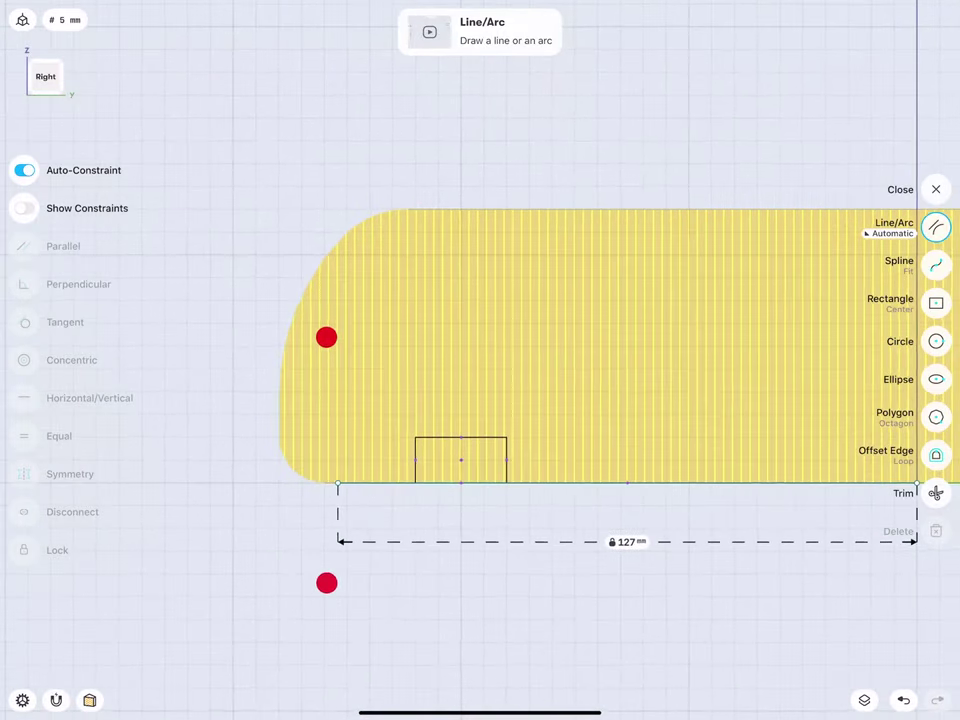
scroll(330, 464, "up", 1)
scroll(333, 462, "up", 1)
scroll(345, 447, "up", 1)
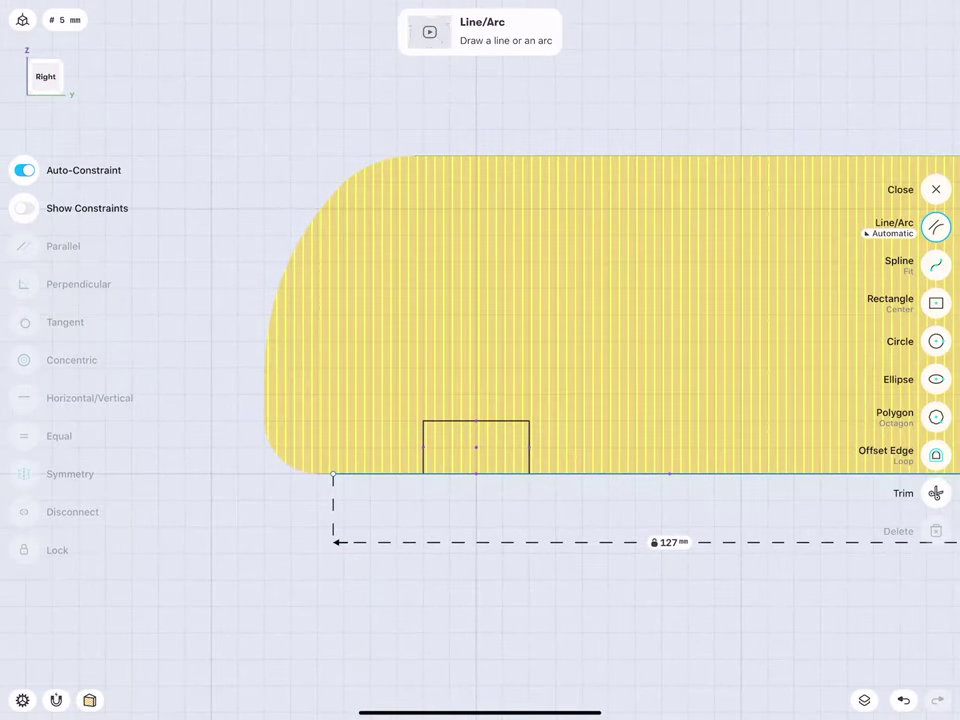
scroll(435, 375, "up", 3)
scroll(502, 345, "up", 2)
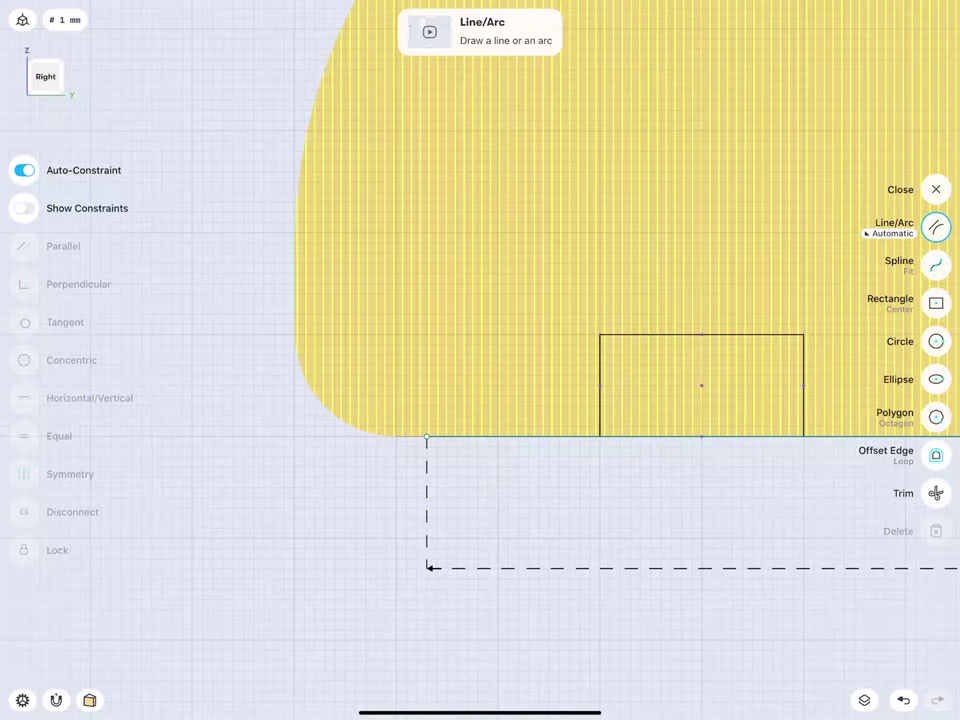
mouse_move(428, 443)
left_mouse_down()
mouse_move(481, 484)
mouse_move(489, 531)
left_mouse_up()
left_click(489, 525)
type("2")
left_click(529, 604)
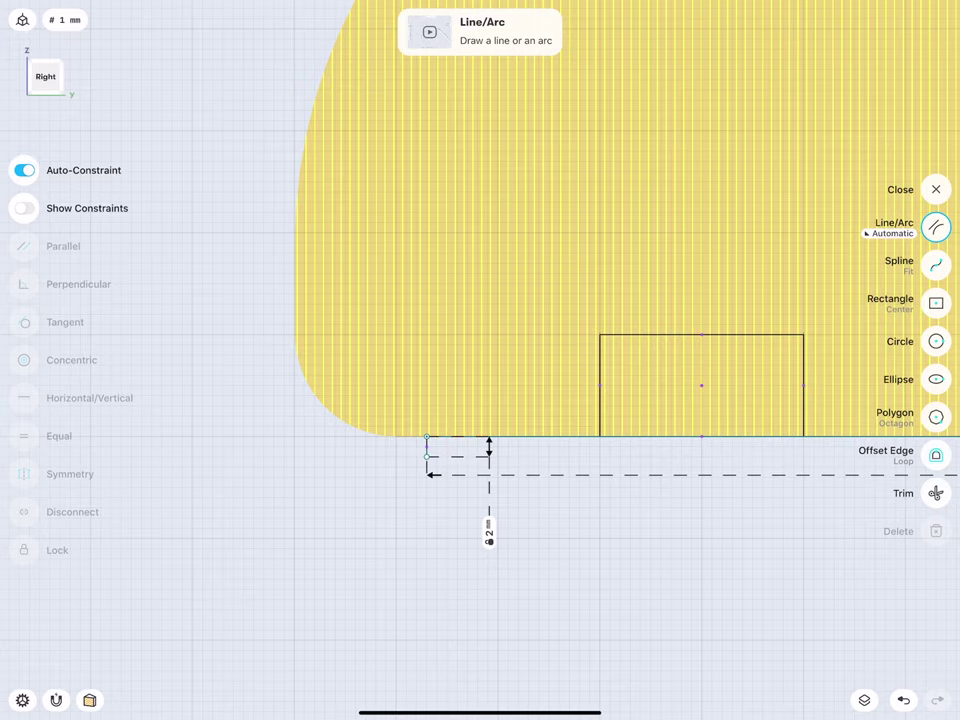
left_click_drag(427, 437, 427, 131)
Set the vertical profile line's length to 56 mm
left_click(388, 281)
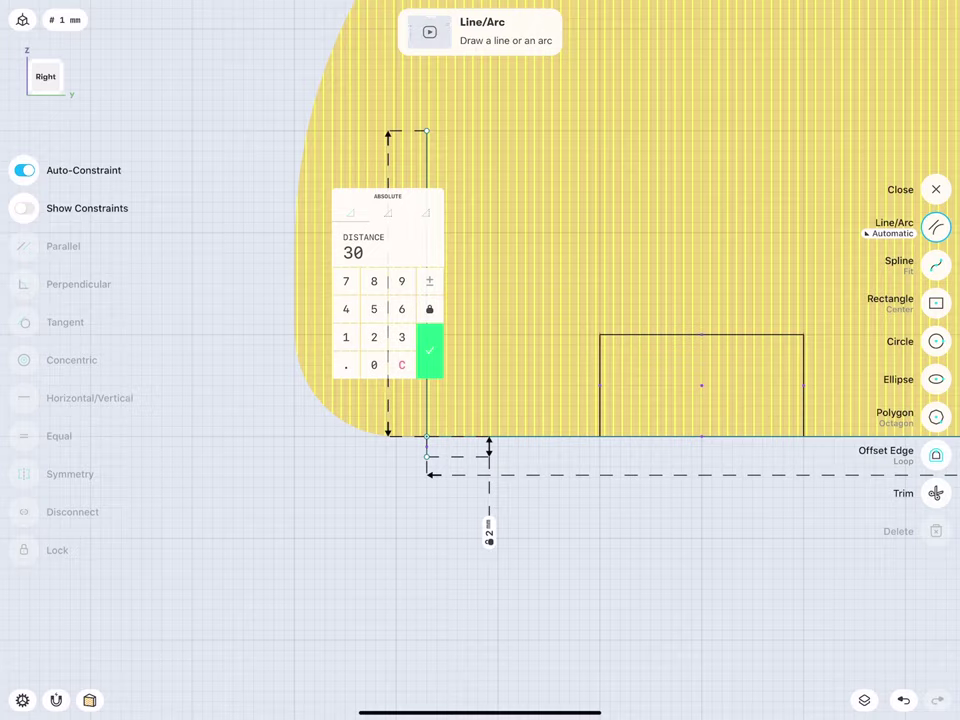
left_click(374, 309)
left_click(401, 309)
left_click(429, 351)
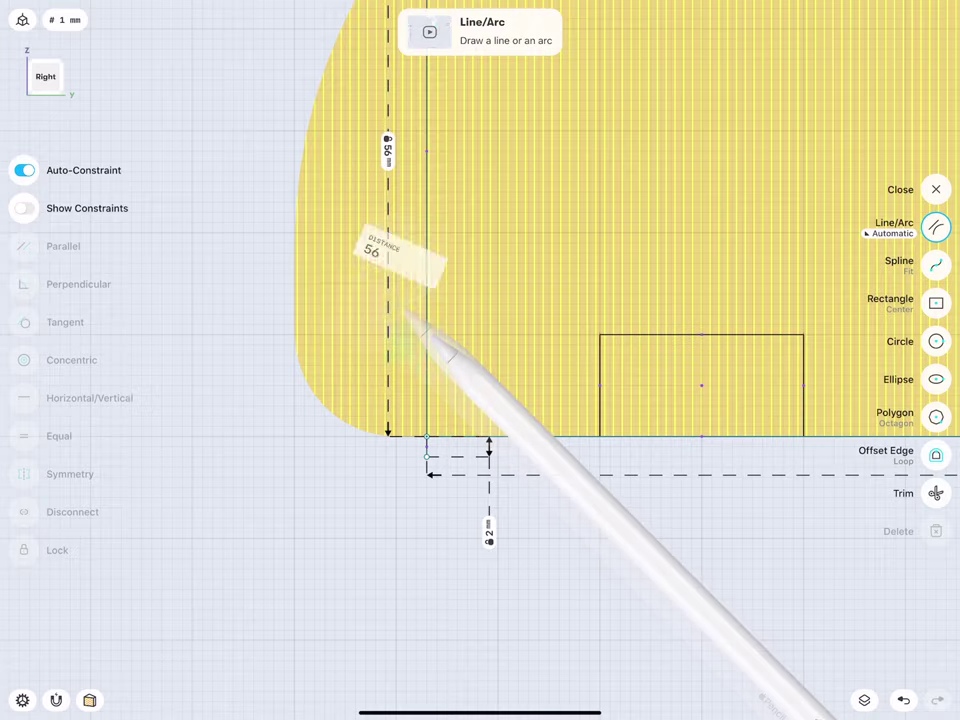
Draw a 4 mm horizontal top segment and a 6 mm vertical segment from its end
scroll(315, 340, "up", 5)
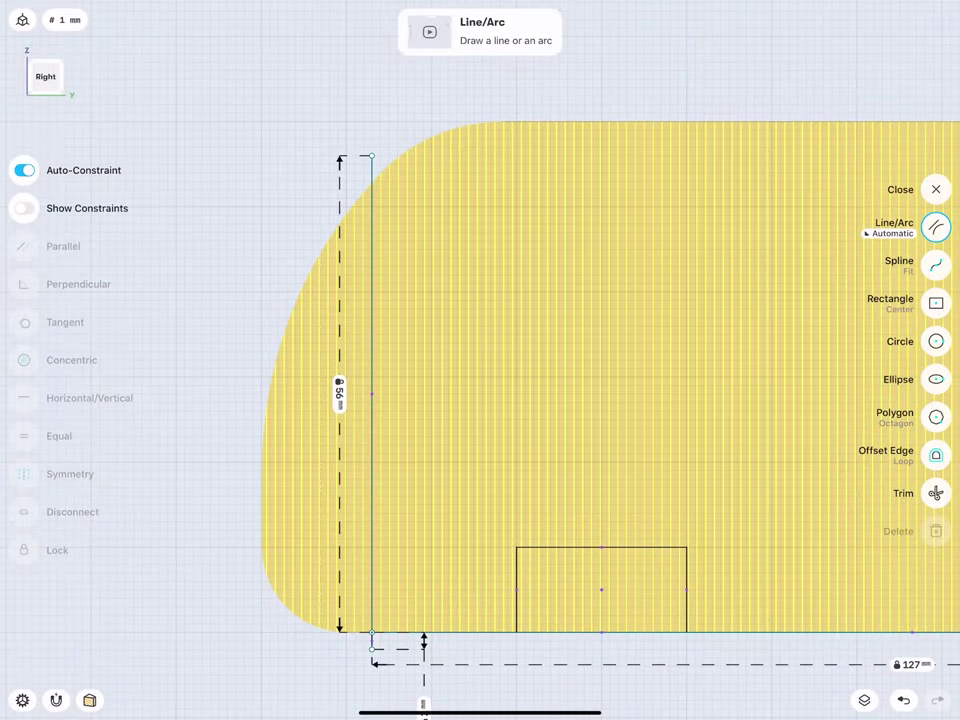
left_click_drag(372, 156, 405, 155)
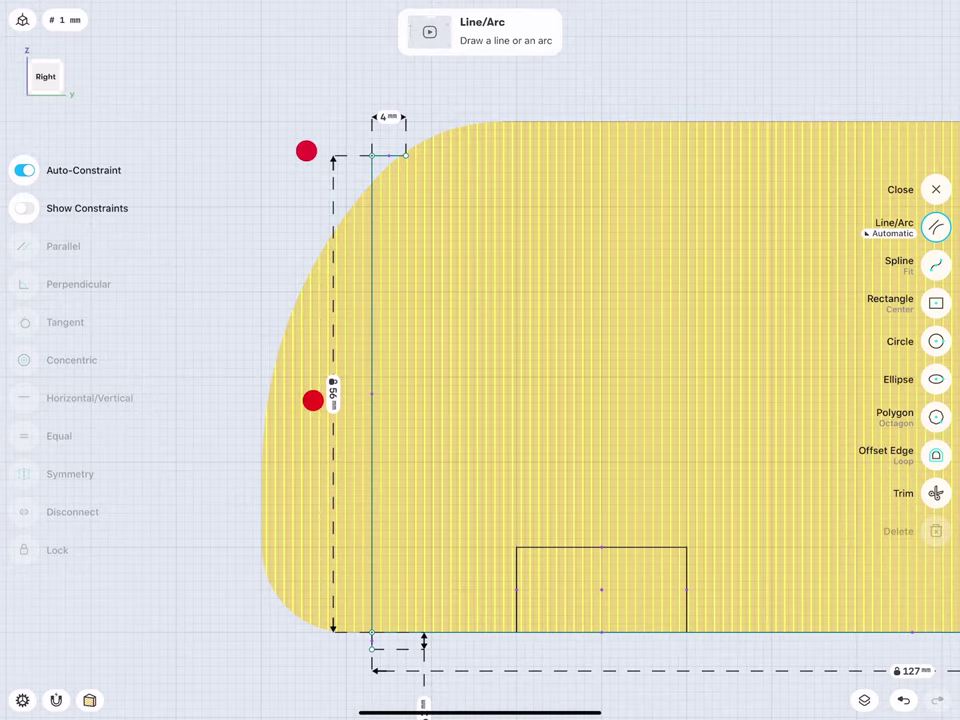
scroll(300, 300, "up", 3)
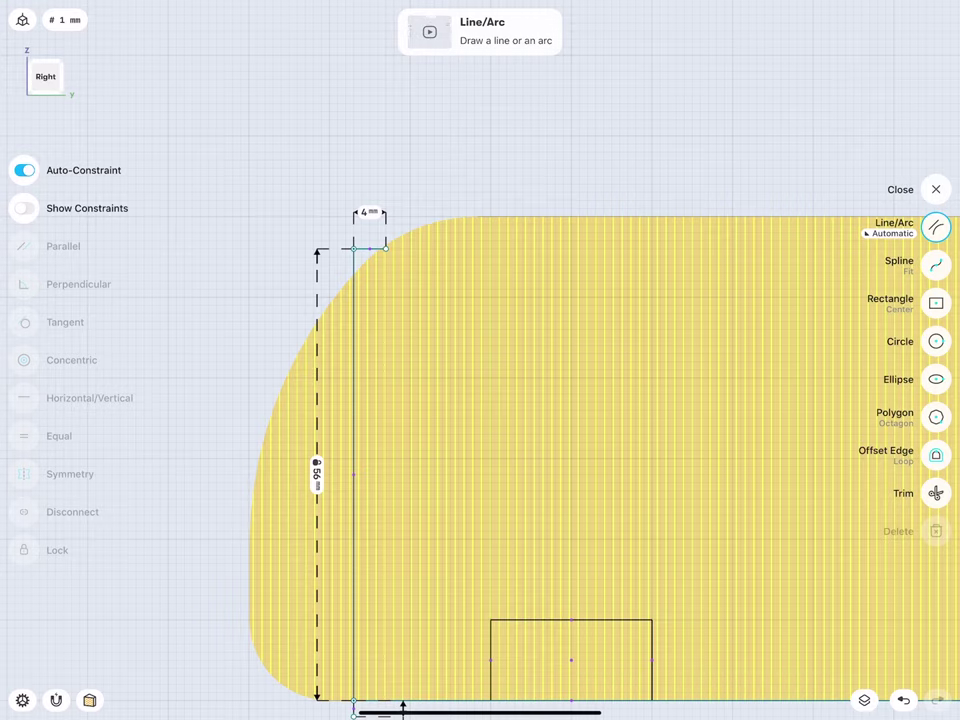
left_click_drag(386, 248, 386, 177)
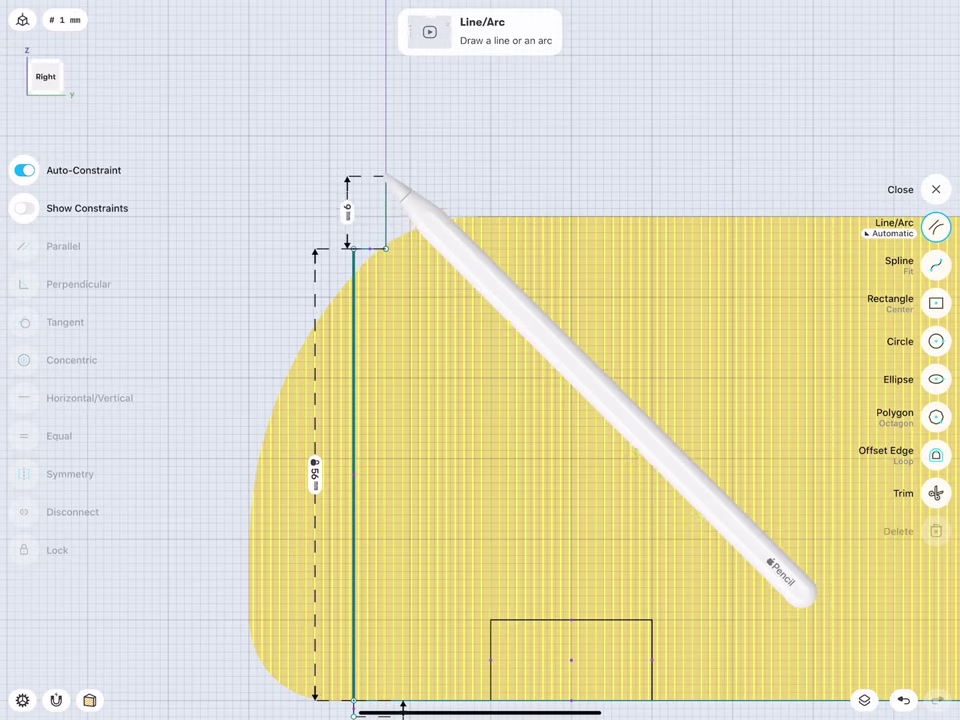
left_click(348, 211)
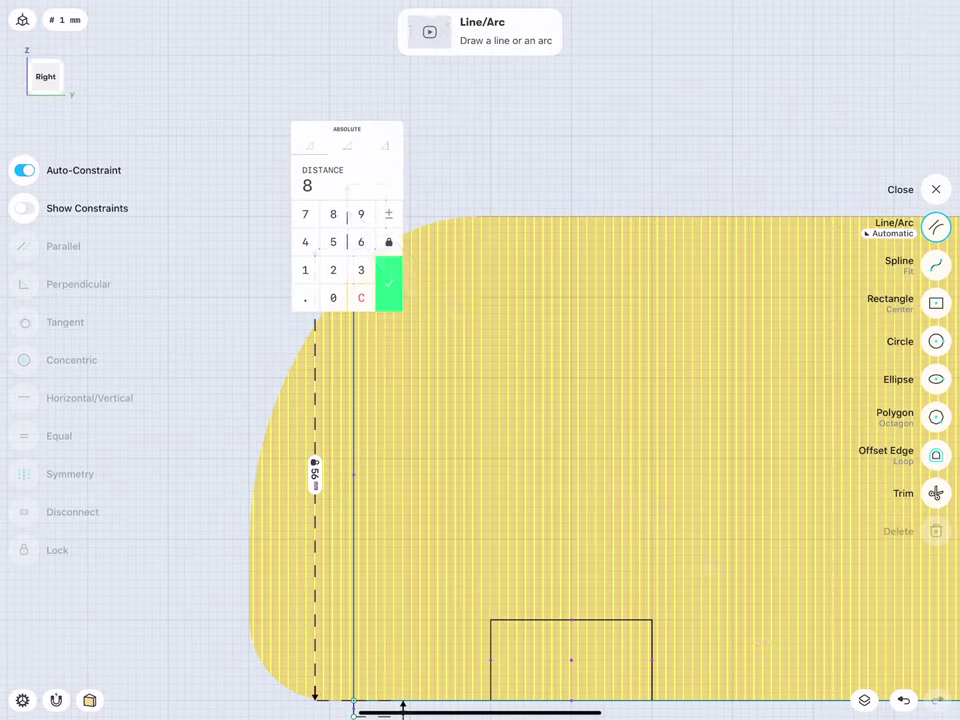
left_click(361, 242)
left_click(389, 284)
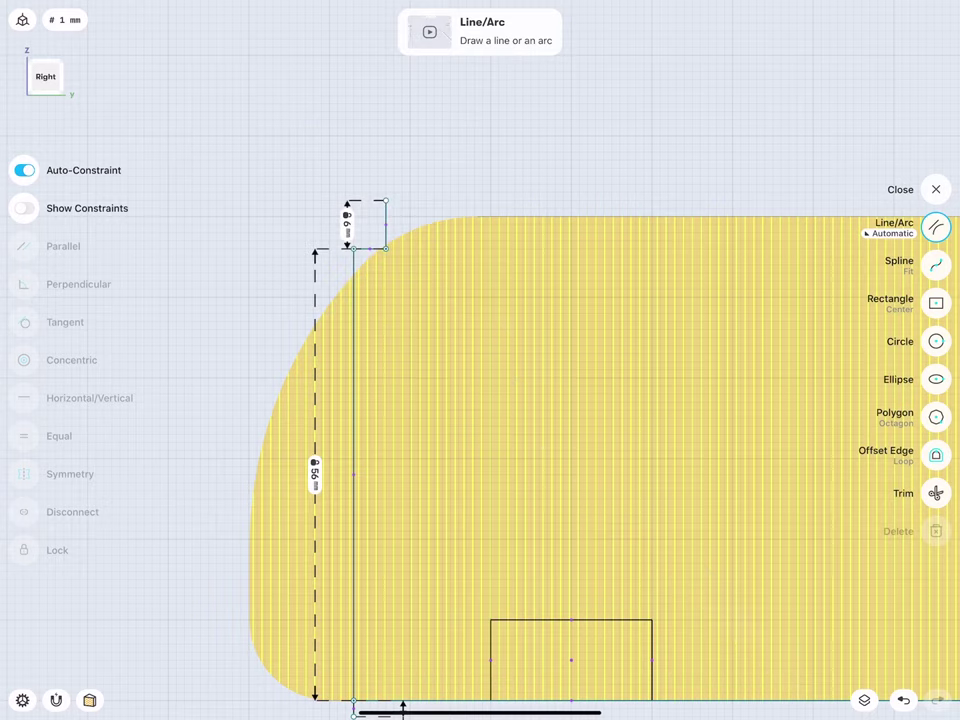
left_click(370, 248)
Lock the 4 mm top segment's dimension
left_click(48, 562)
left_click(386, 224)
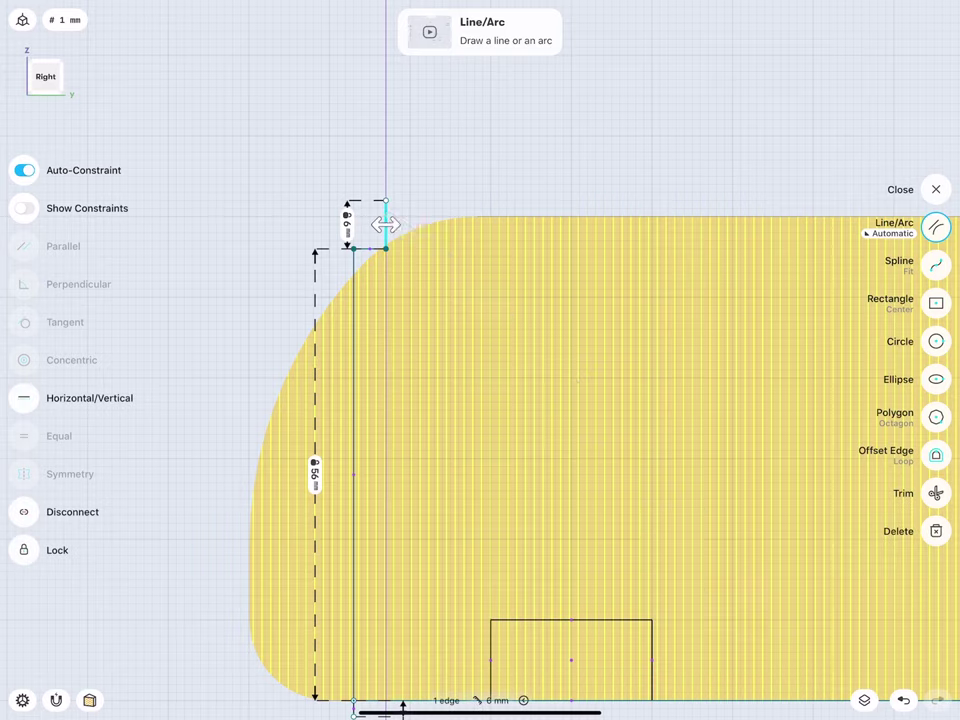
left_click(370, 247)
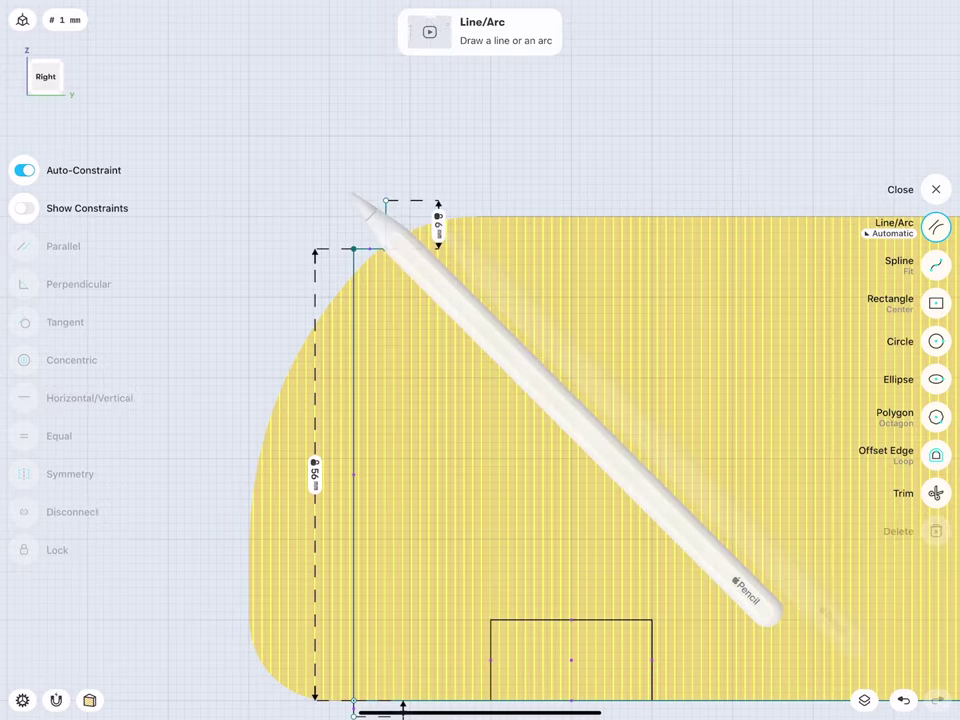
left_click(369, 210)
left_click(411, 280)
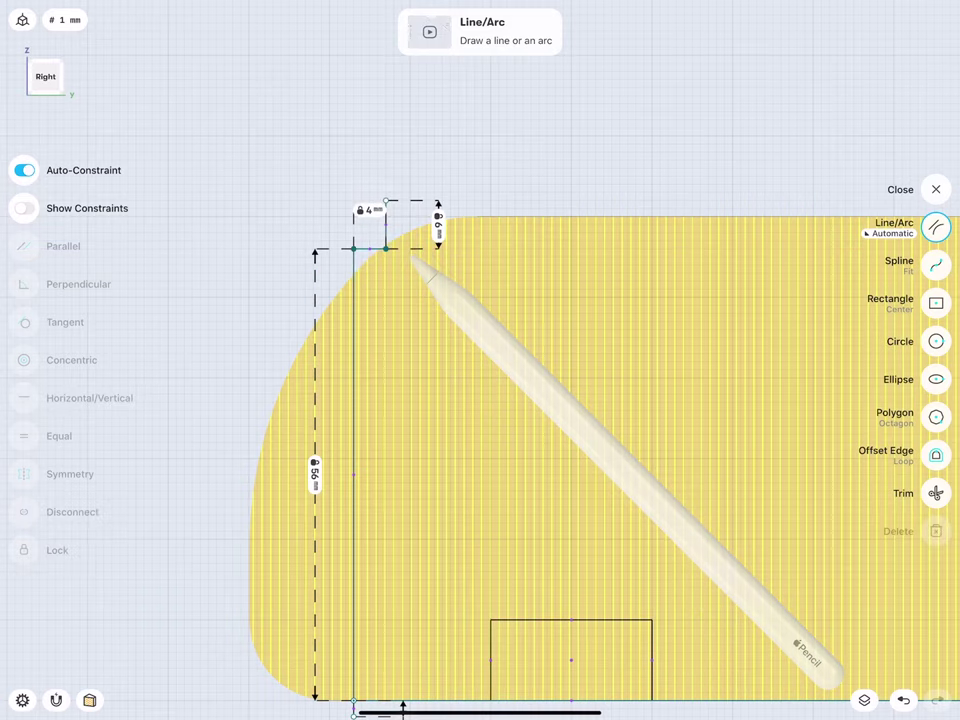
Draw a 14 mm vertical line up from the bottom corner, with its dimension on the right
scroll(251, 443, "down", 2)
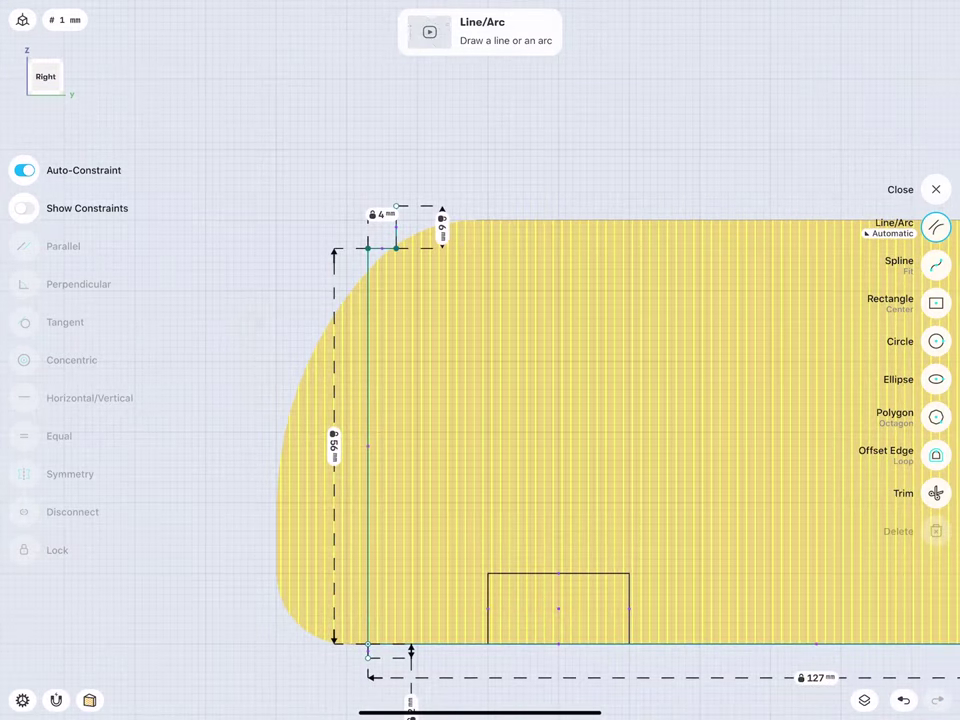
scroll(279, 446, "down", 2)
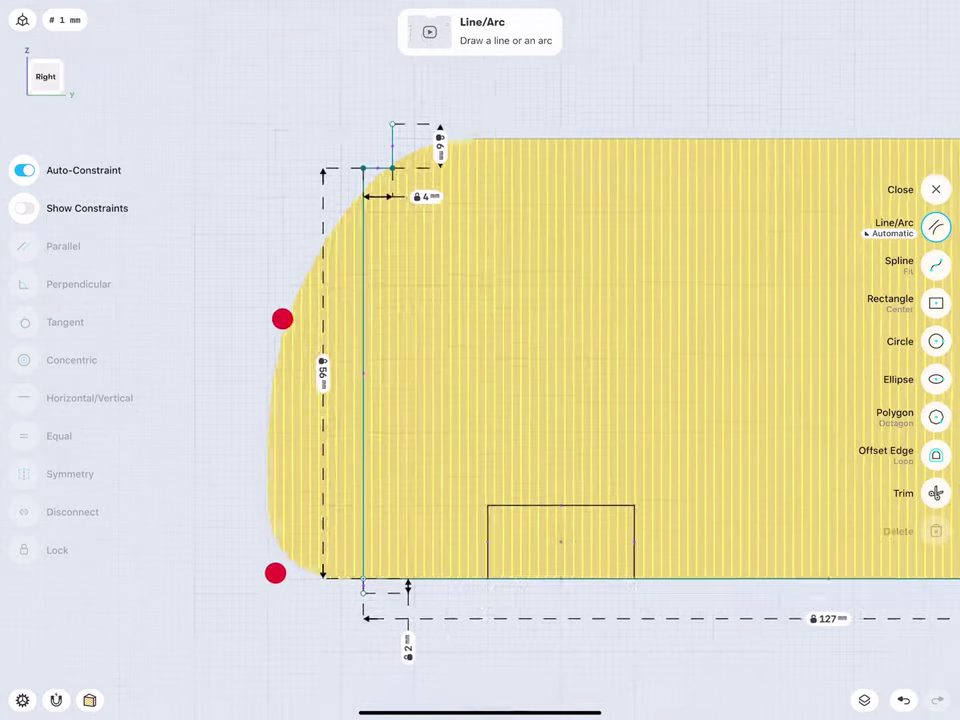
scroll(278, 446, "down", 1)
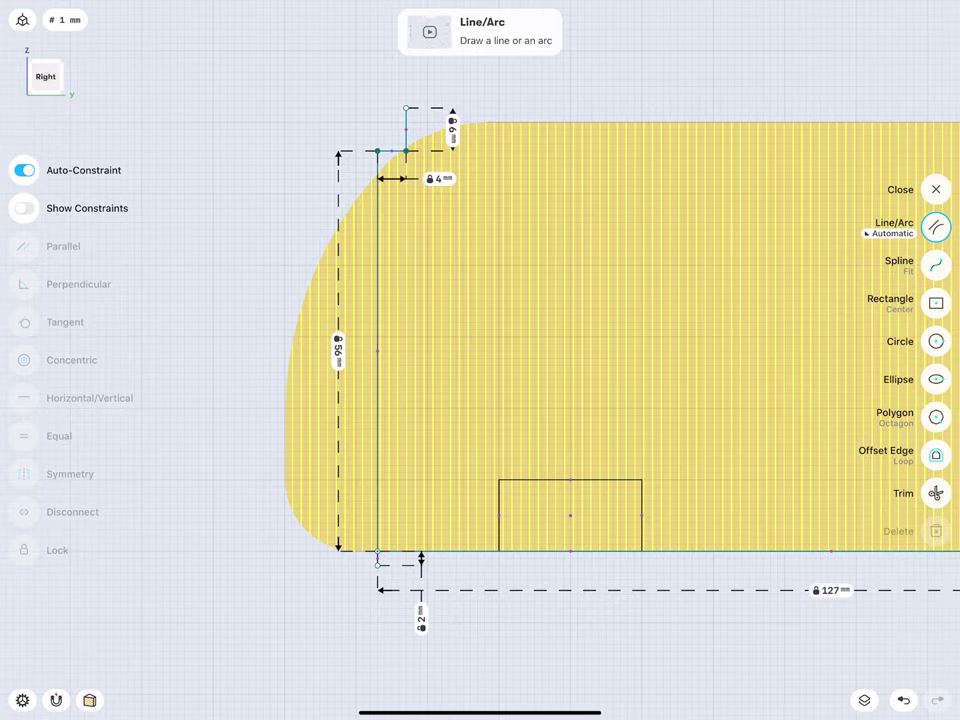
scroll(300, 530, "up", 3)
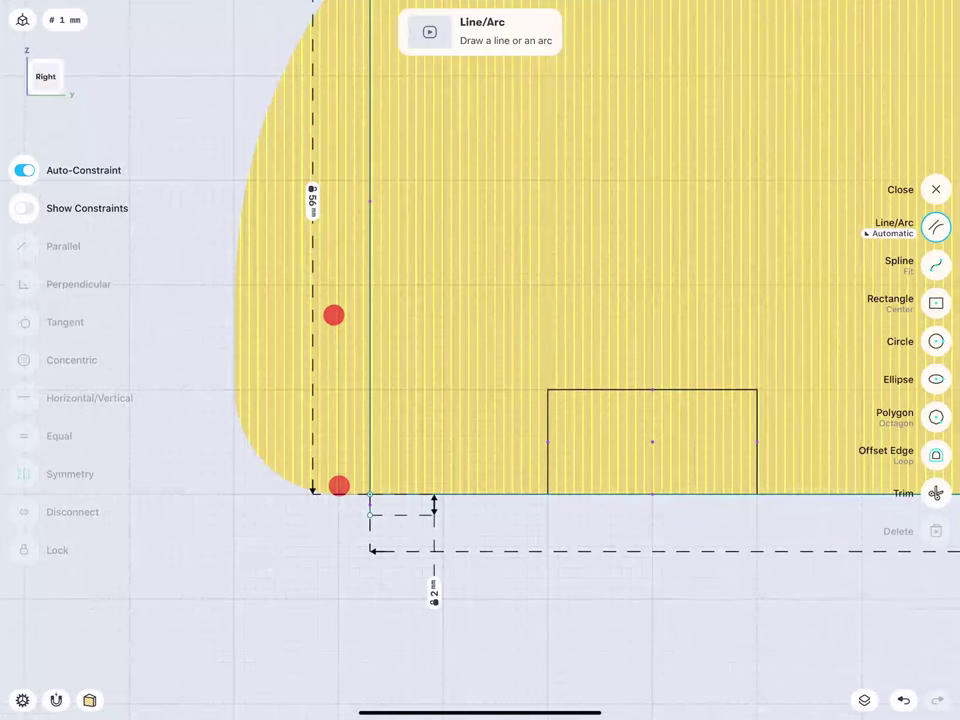
left_click_drag(370, 494, 370, 347)
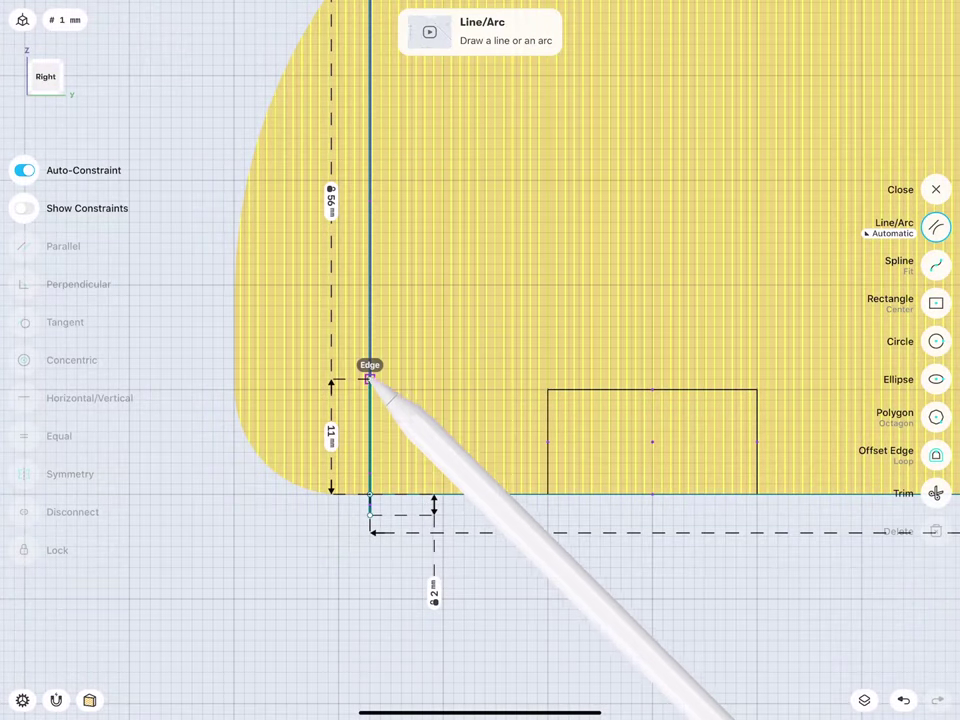
left_click_drag(331, 420, 407, 415)
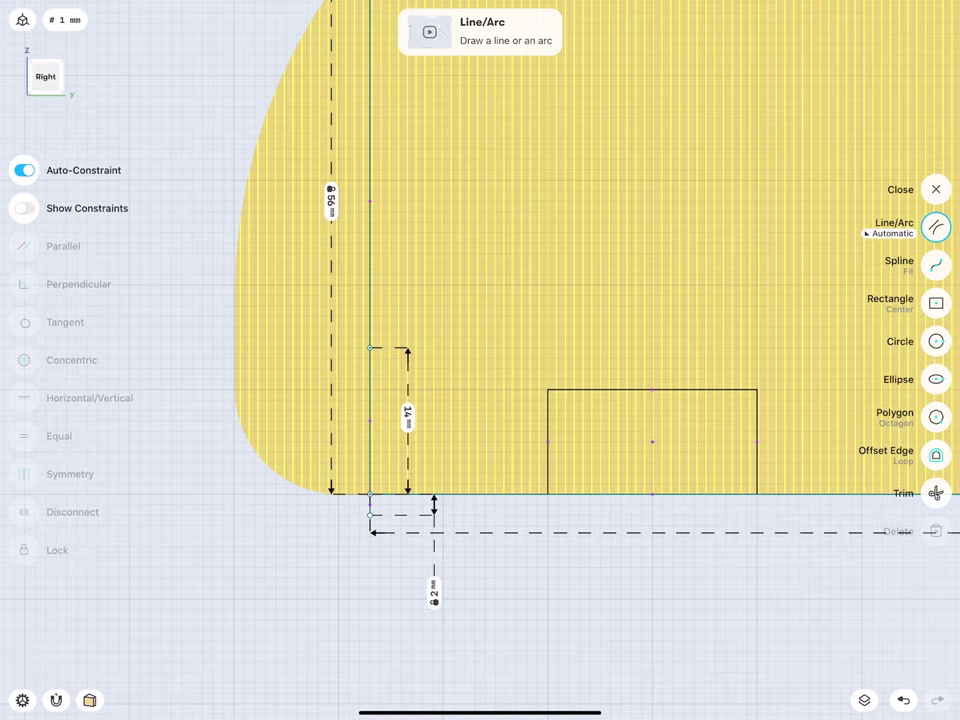
Draw a 16 mm-radius circle at the top end of the 14 mm line
middle_click_drag(499, 266, 482, 276)
left_click(936, 341)
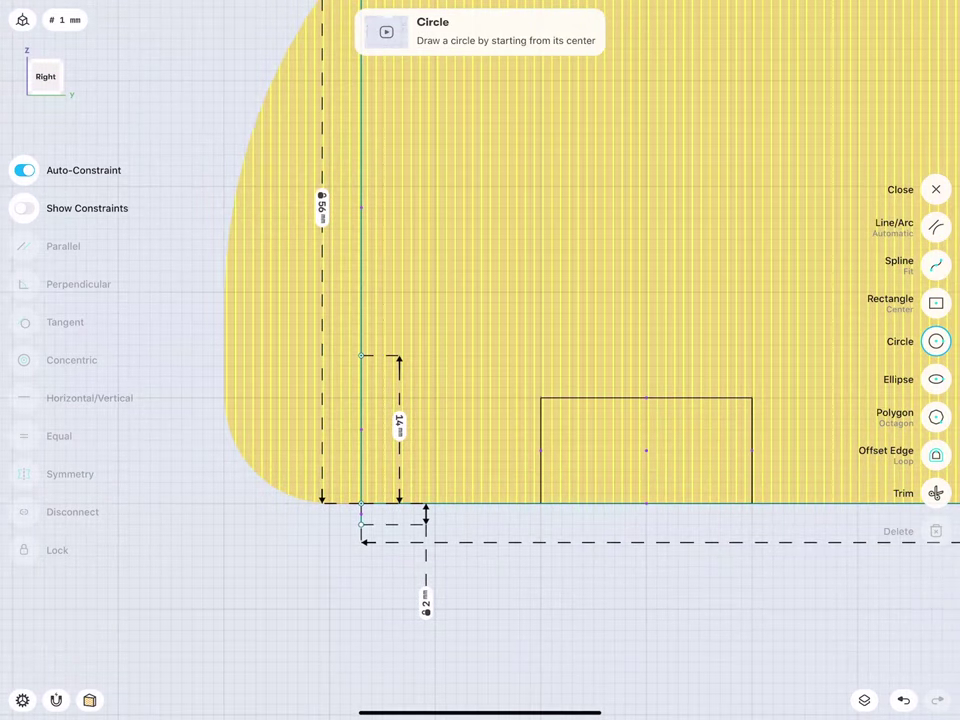
left_click_drag(361, 355, 362, 522)
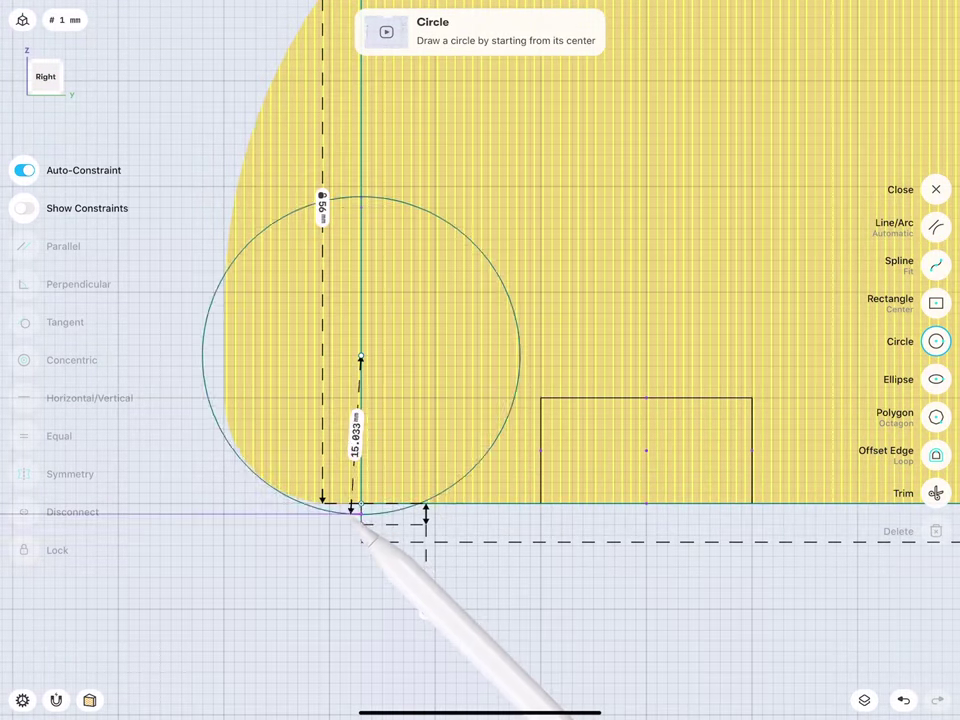
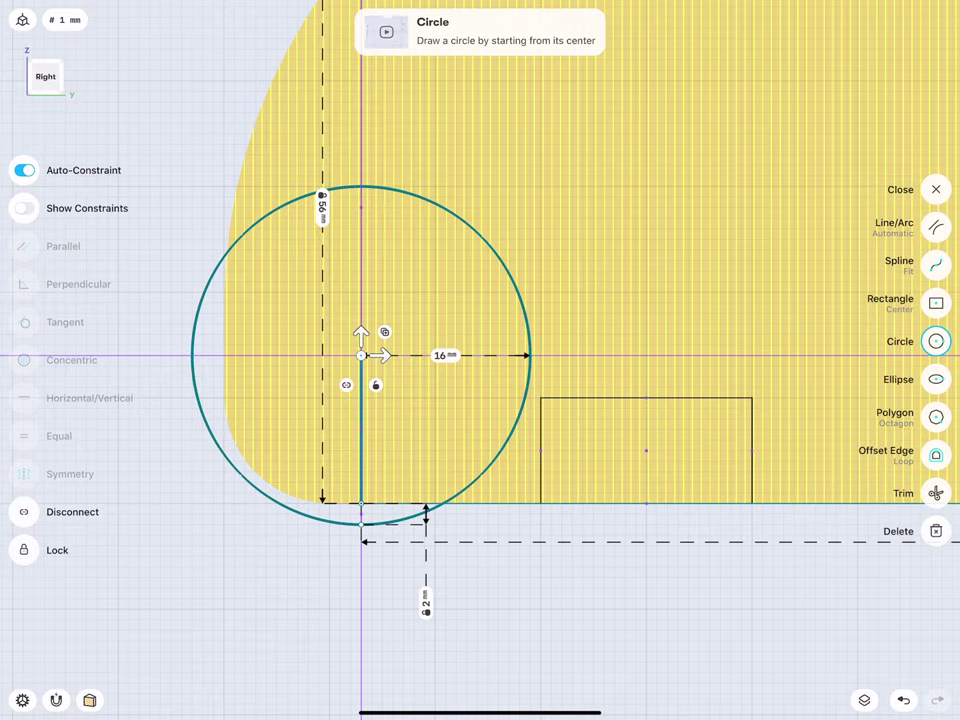
Draw a 16 mm horizontal line from the circle's centre to its left edge
left_click(175, 230)
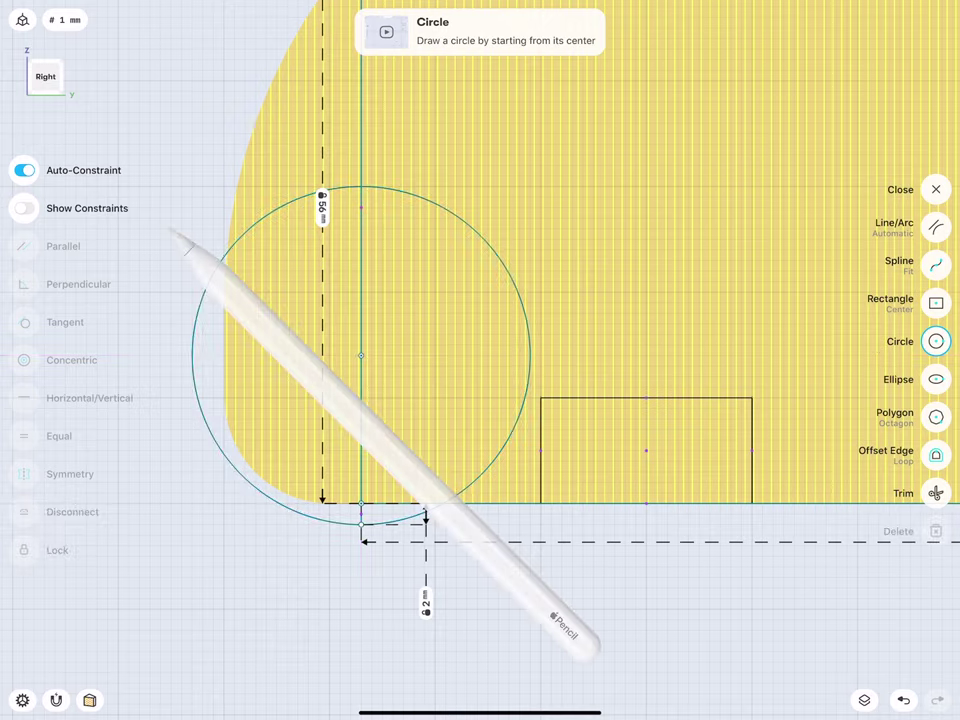
middle_click_drag(198, 463, 250, 475)
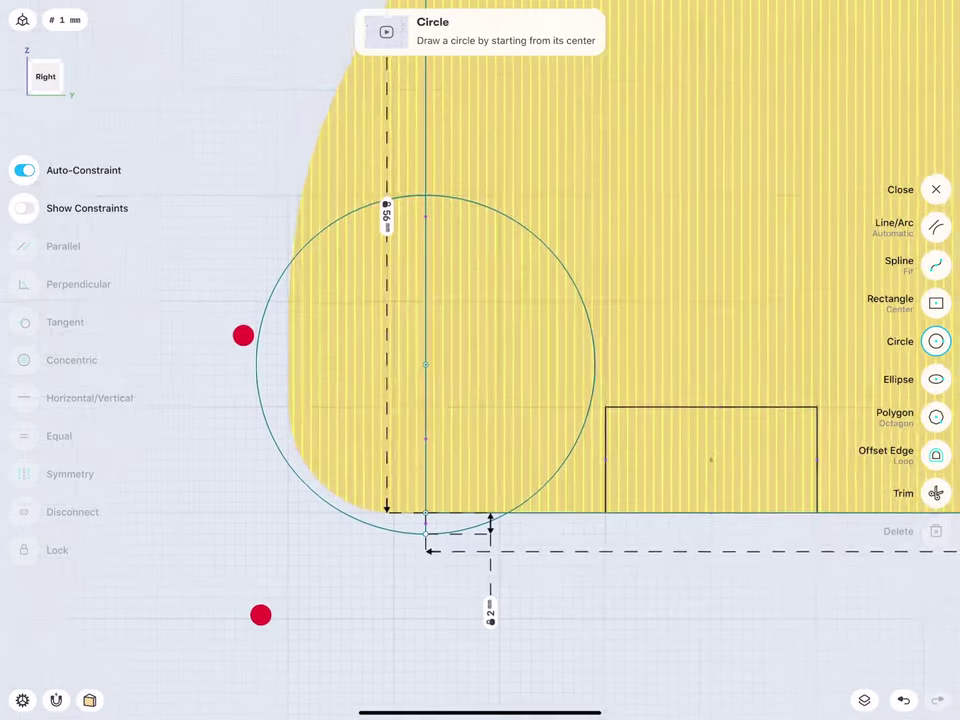
middle_click_drag(237, 291, 296, 281)
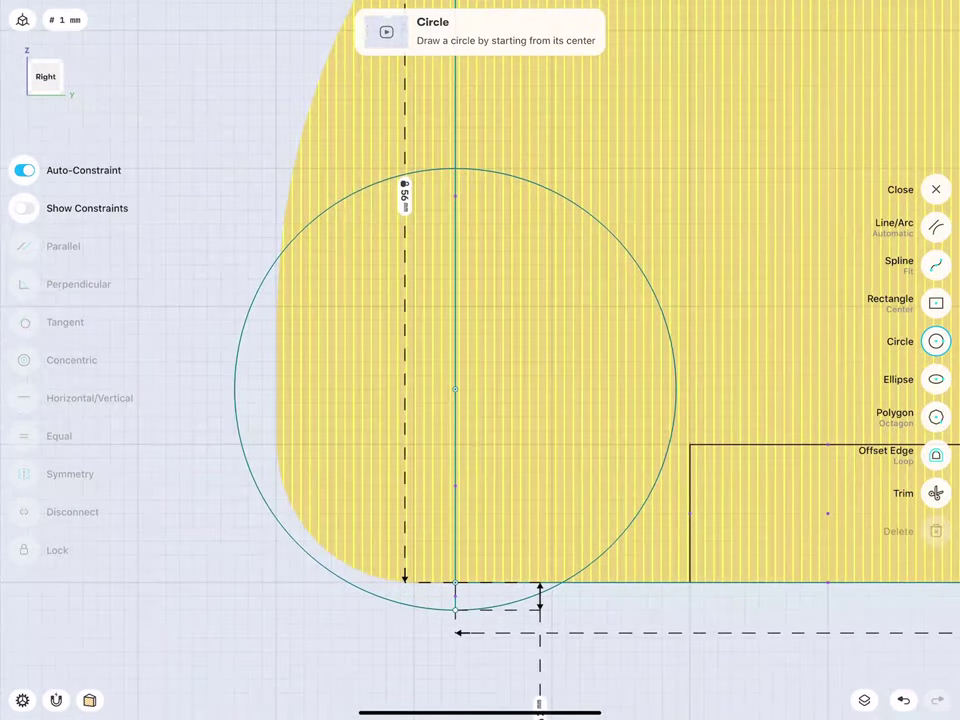
left_click(936, 227)
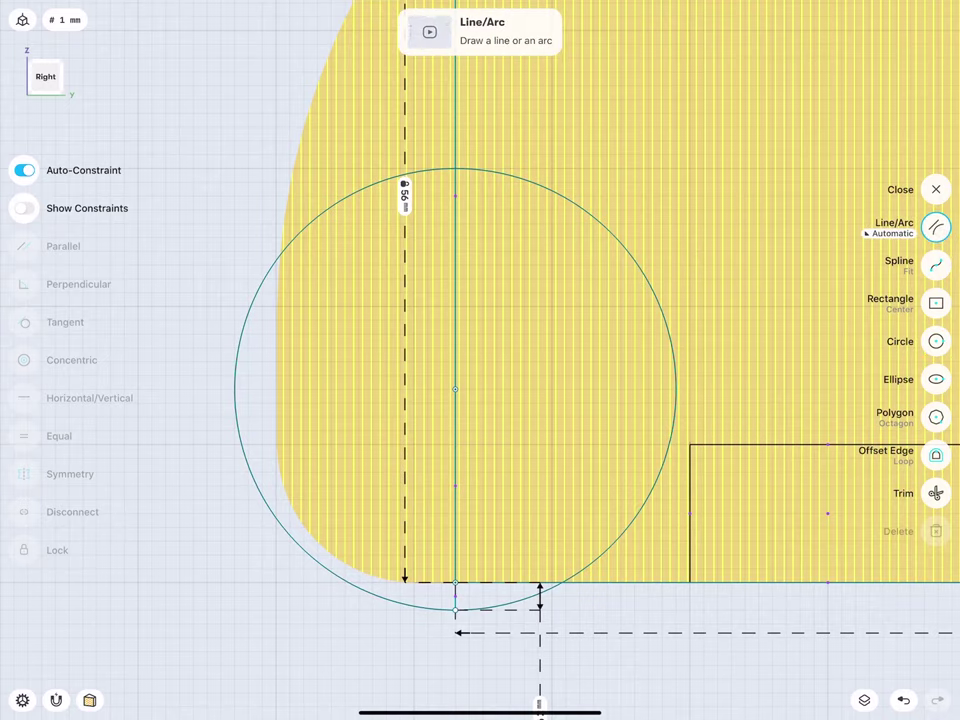
left_click_drag(455, 389, 234, 389)
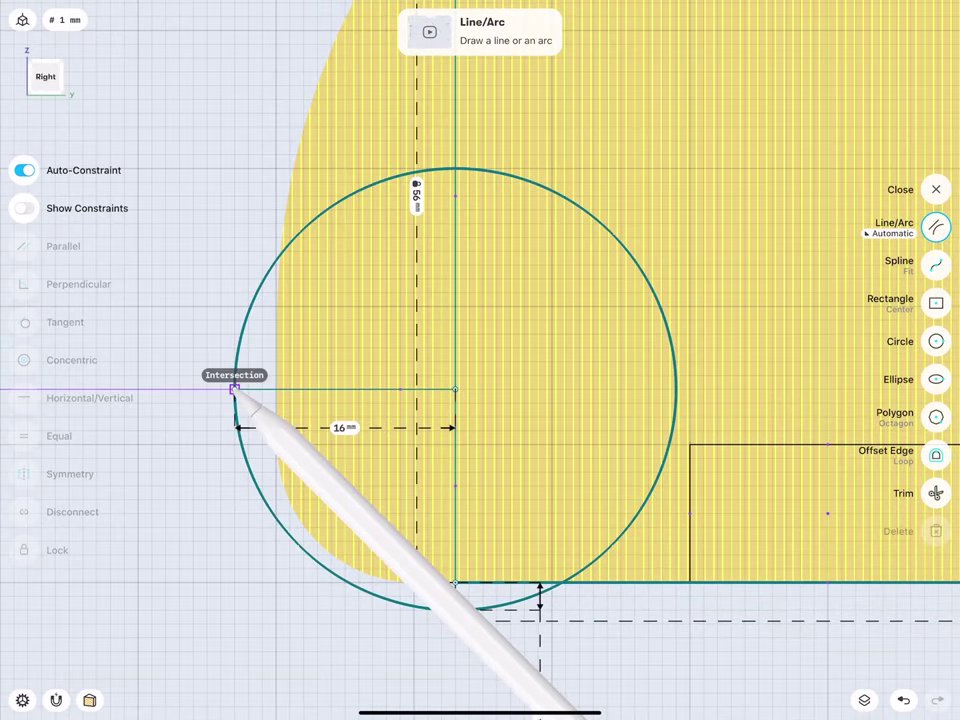
middle_click_drag(174, 315, 255, 306)
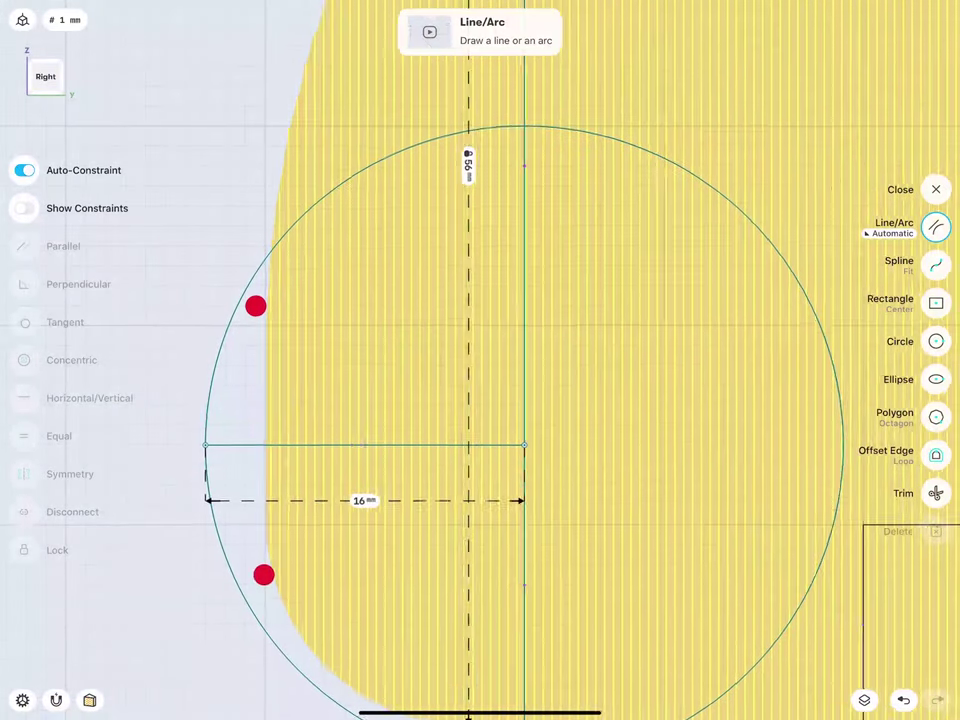
Trim away the circle's upper-left and right arcs, leaving only the lower-left quarter arc
left_click(935, 497)
left_click(222, 349)
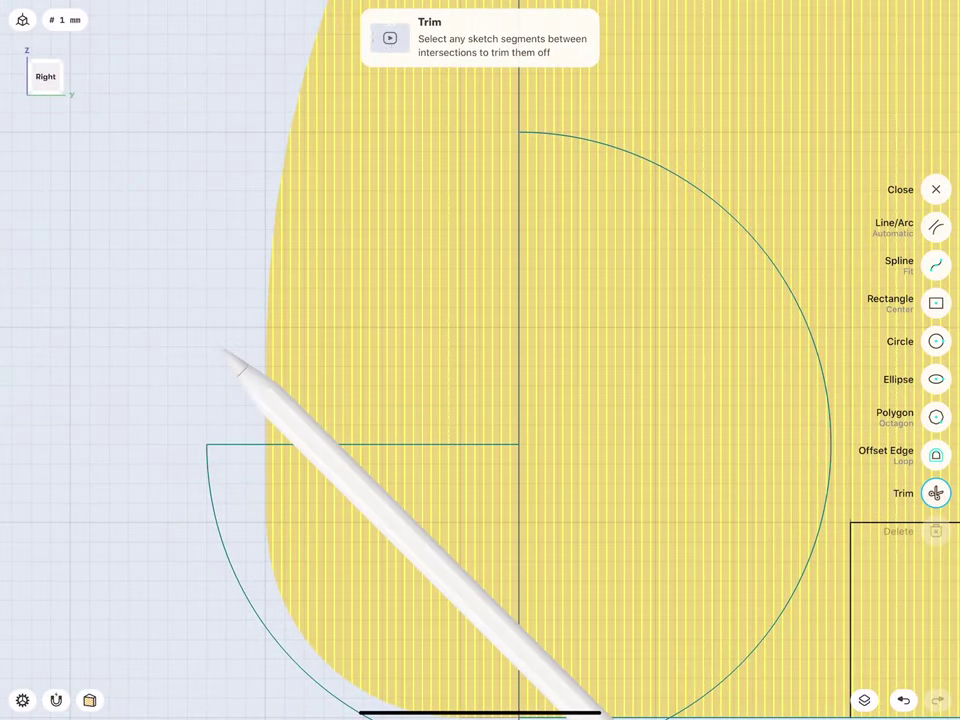
left_click(630, 153)
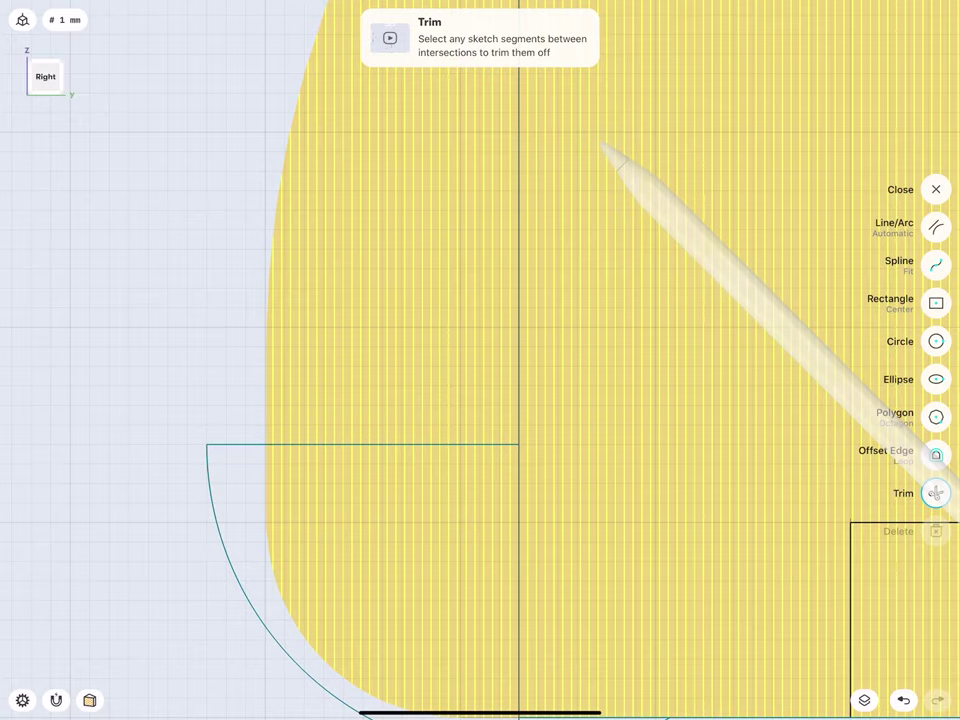
middle_click_drag(160, 499, 160, 488)
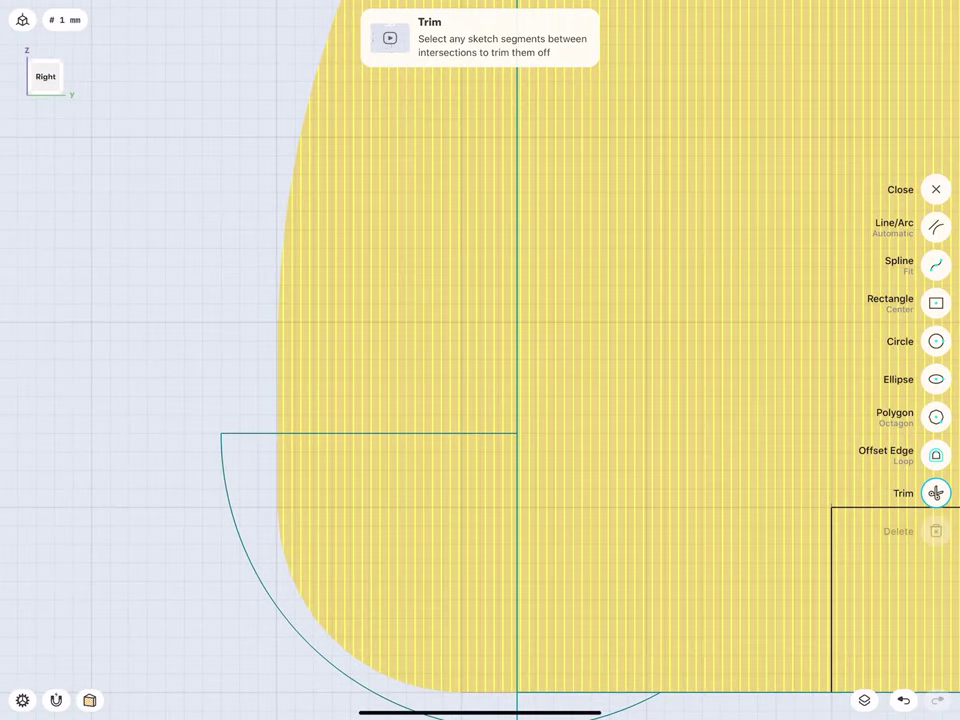
mouse_move(169, 614)
middle_mouse_down()
mouse_move(304, 594)
mouse_move(375, 613)
middle_mouse_up()
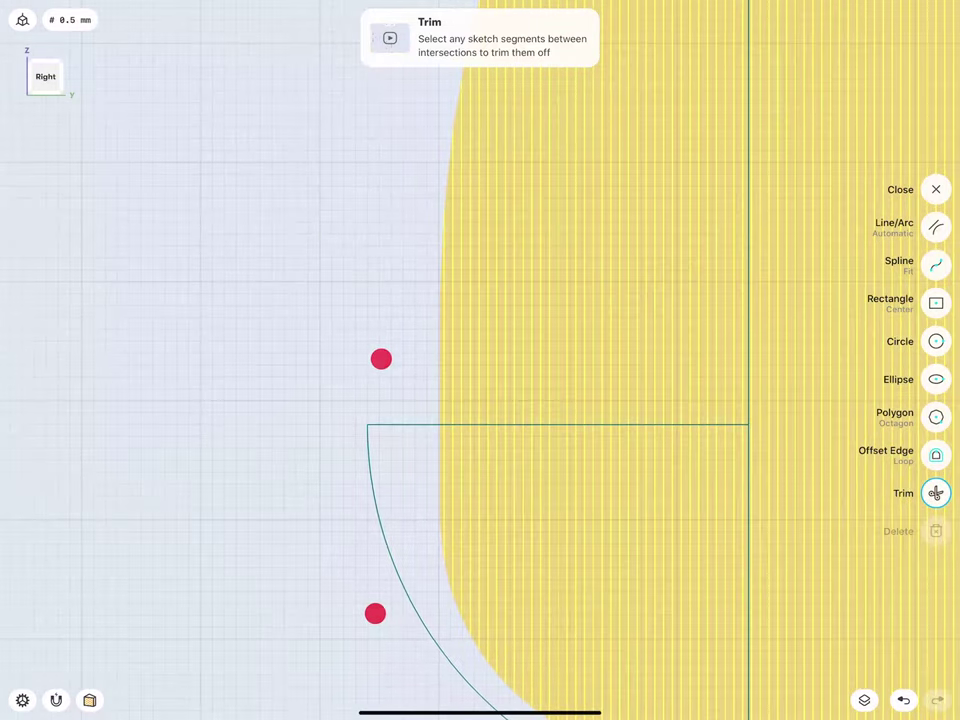
left_click(935, 228)
Draw a 2 mm line left from the arc's top, then a 5 mm line up
left_click_drag(367, 425, 352, 425)
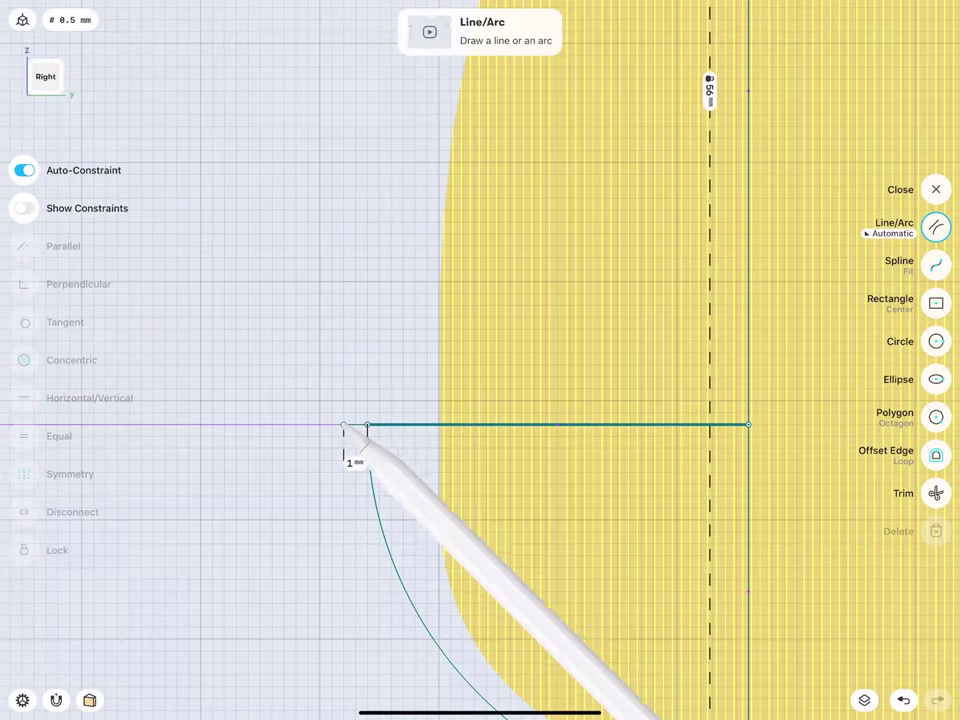
left_click(349, 459)
left_click(344, 505)
left_click(390, 522)
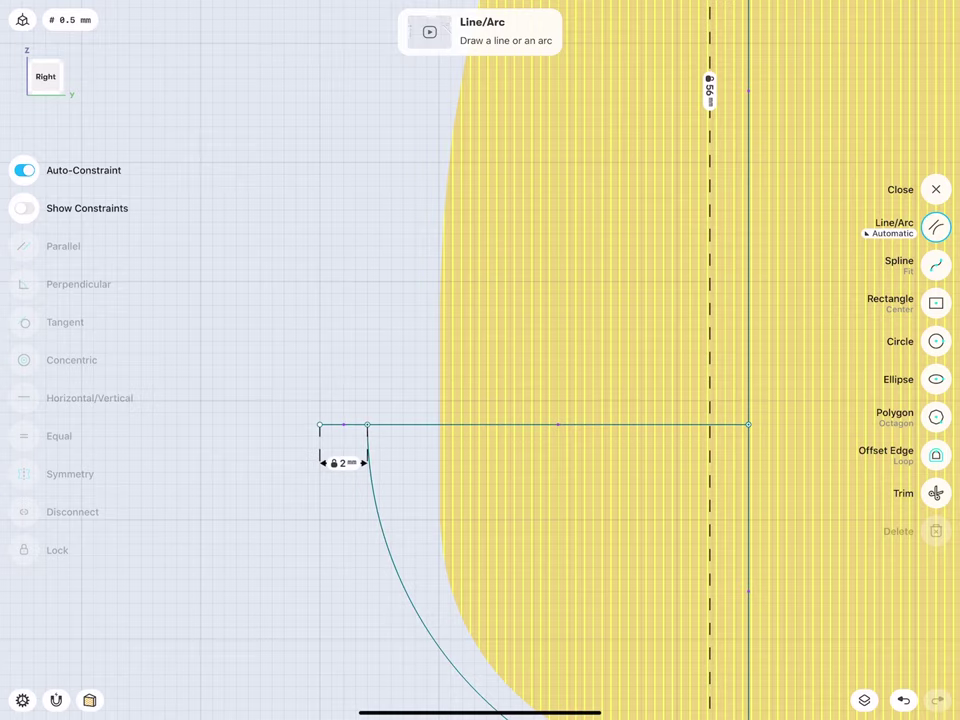
left_click_drag(320, 425, 320, 305)
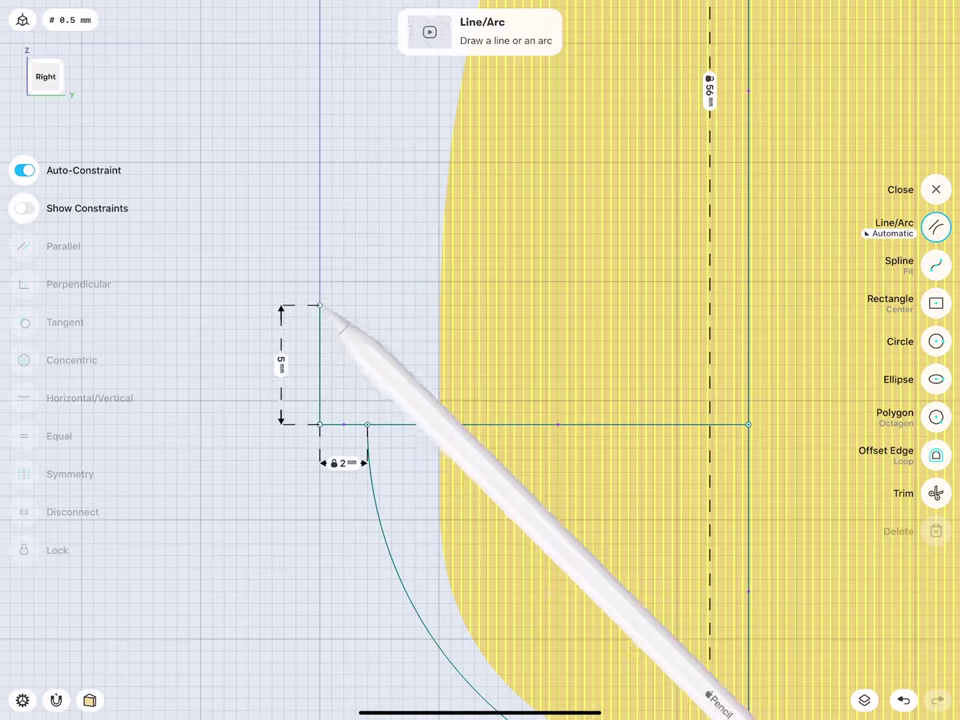
left_click(281, 365)
left_click(321, 429)
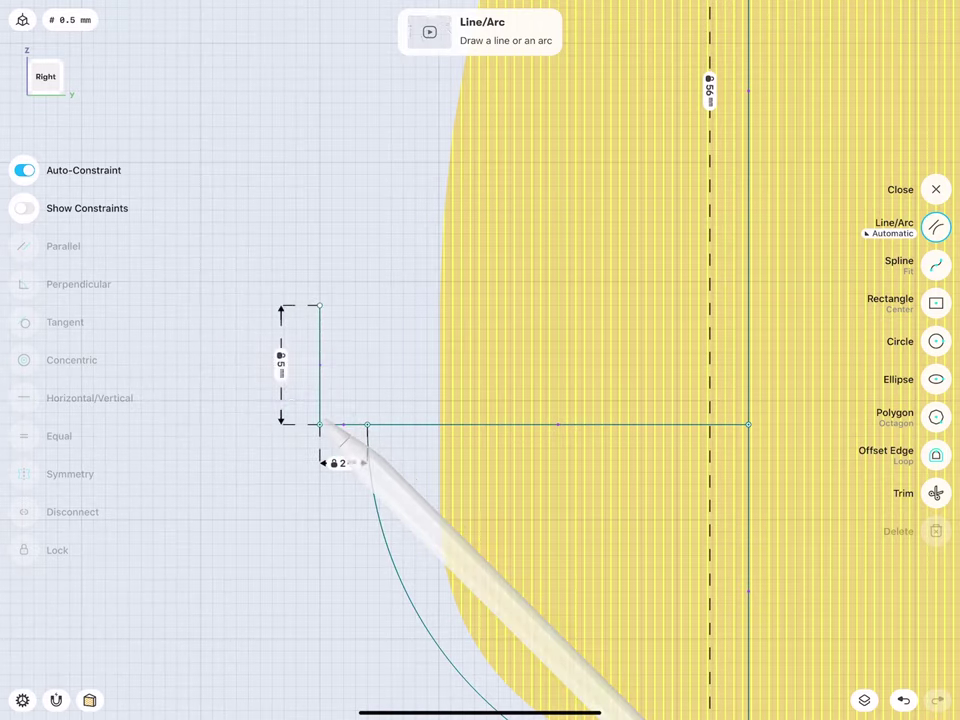
Complete the notch with a 2 mm top line and a 5 mm right side, locking that edge
left_click_drag(320, 305, 367, 305)
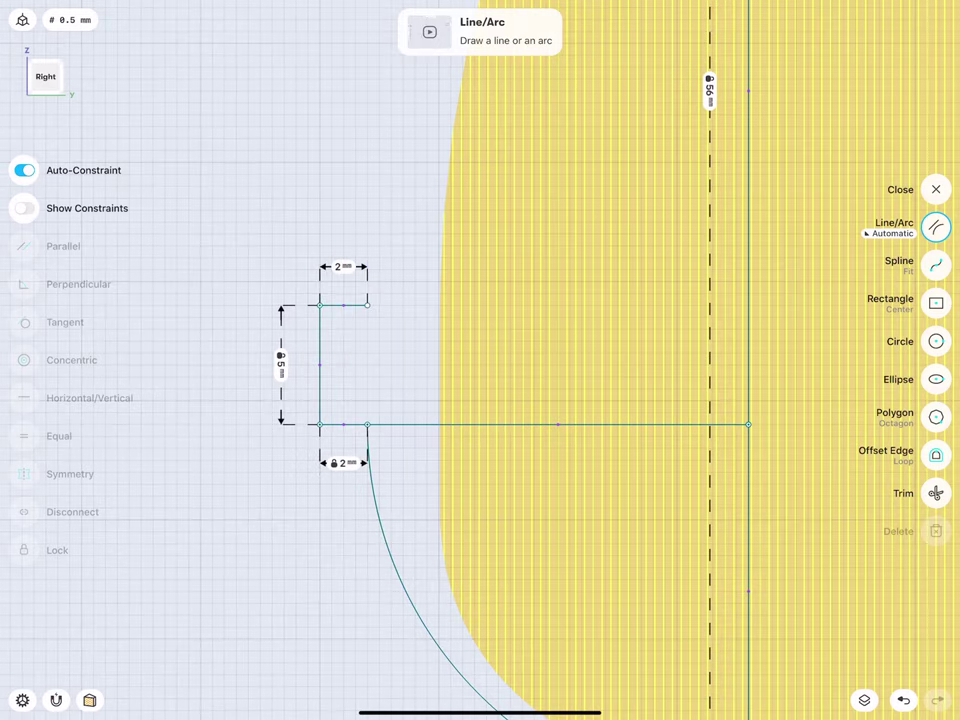
left_click(343, 267)
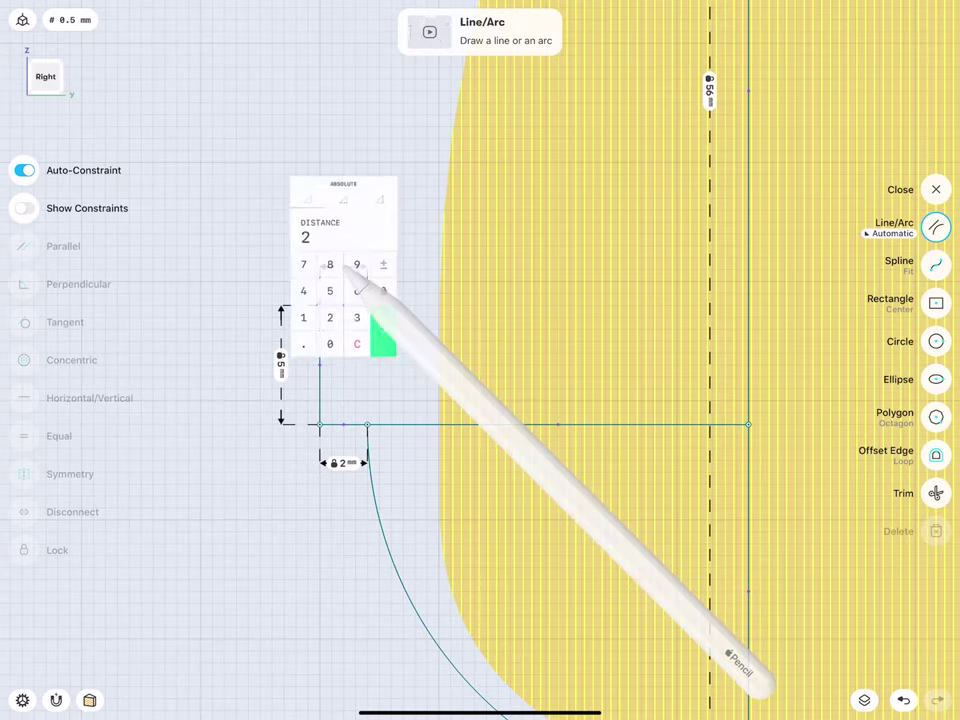
left_click(386, 332)
left_click_drag(367, 305, 367, 424)
left_click(403, 367)
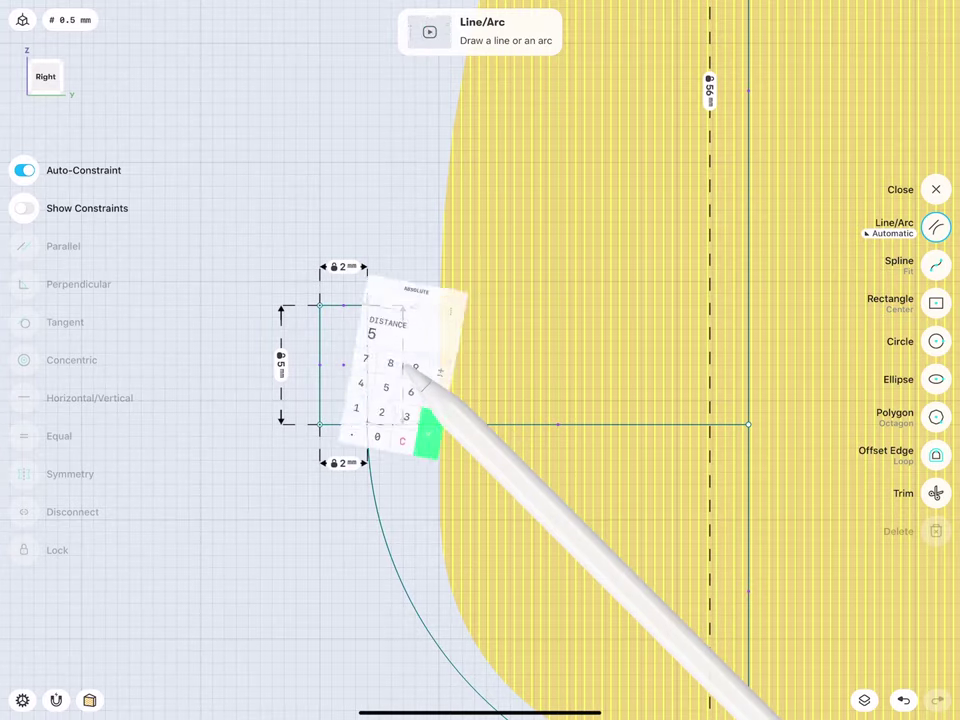
left_click(444, 433)
left_click_drag(316, 362, 181, 501)
left_click(259, 508)
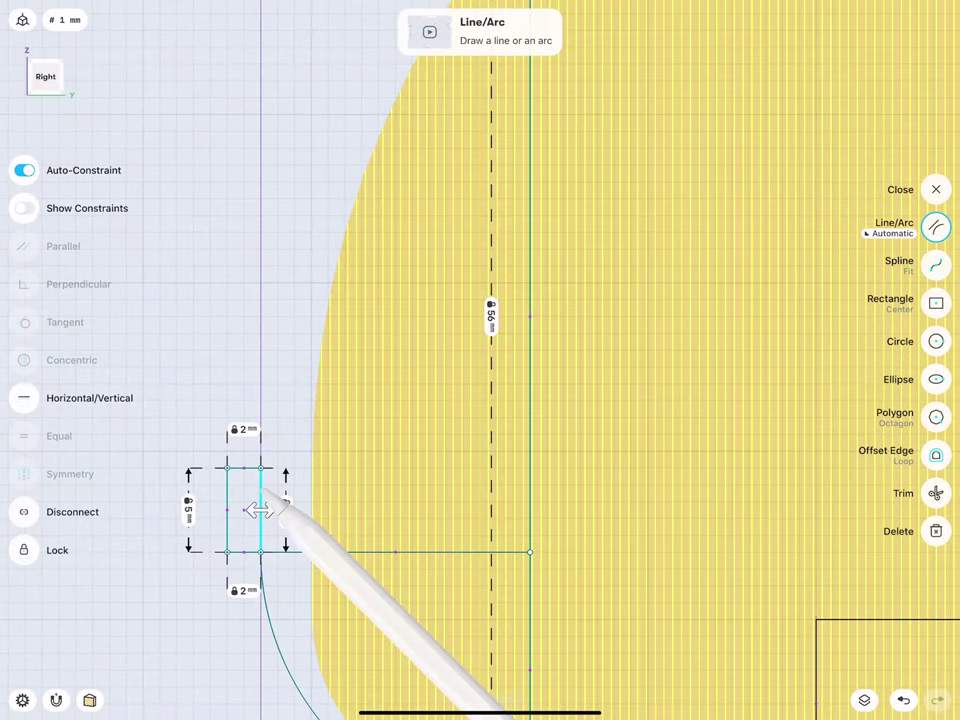
left_click(57, 550)
Draw an arc from the notch's top corner to the profile's top corner, tangent to the notch edge
left_click_drag(200, 370, 205, 440)
left_click_drag(212, 376, 167, 407)
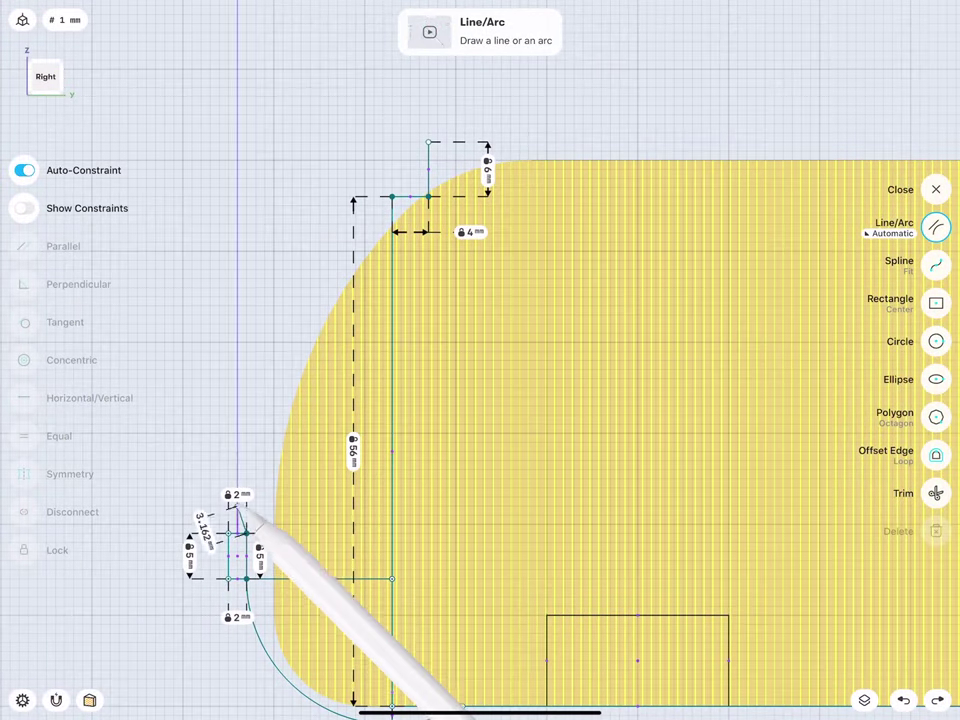
mouse_move(246, 533)
left_mouse_down()
mouse_move(182, 214)
mouse_move(328, 118)
mouse_move(419, 95)
left_mouse_up()
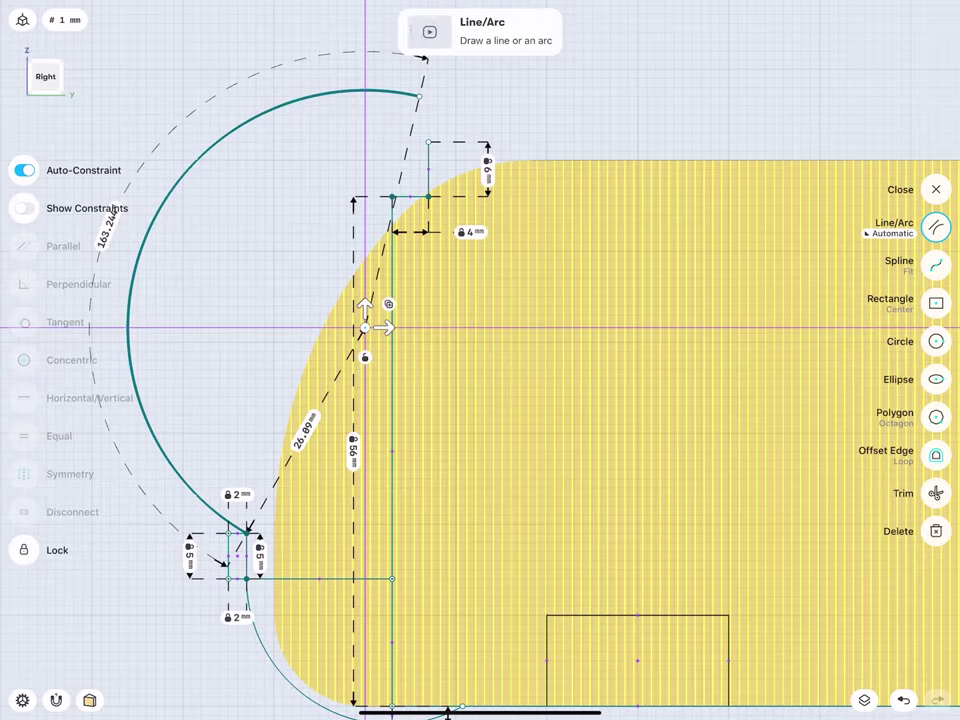
mouse_move(419, 95)
left_mouse_down()
mouse_move(421, 82)
mouse_move(428, 142)
left_mouse_up()
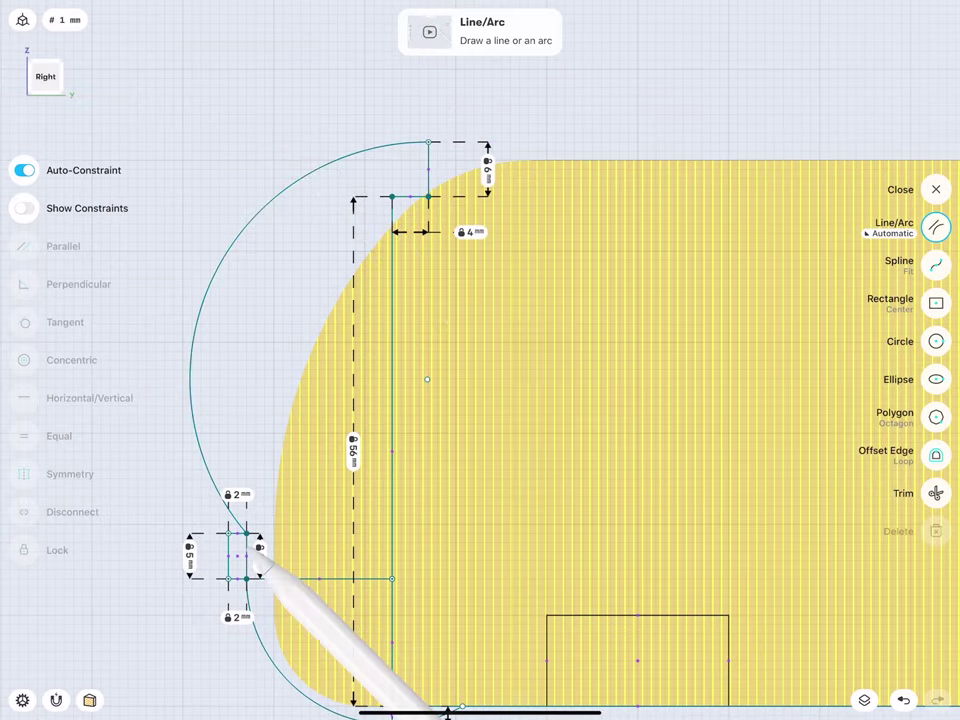
left_click(248, 556)
left_click(197, 435)
left_click(25, 322)
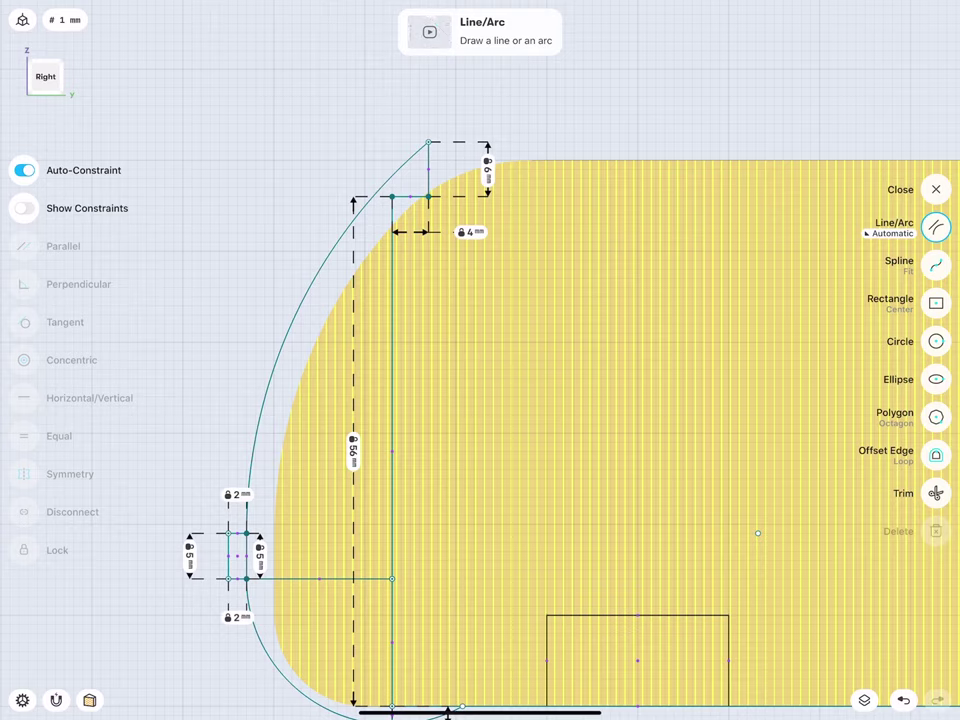
Add a diagonal line at the top corner, trim the line below the notch and stray arc, and close the sketch
left_click_drag(392, 196, 428, 142)
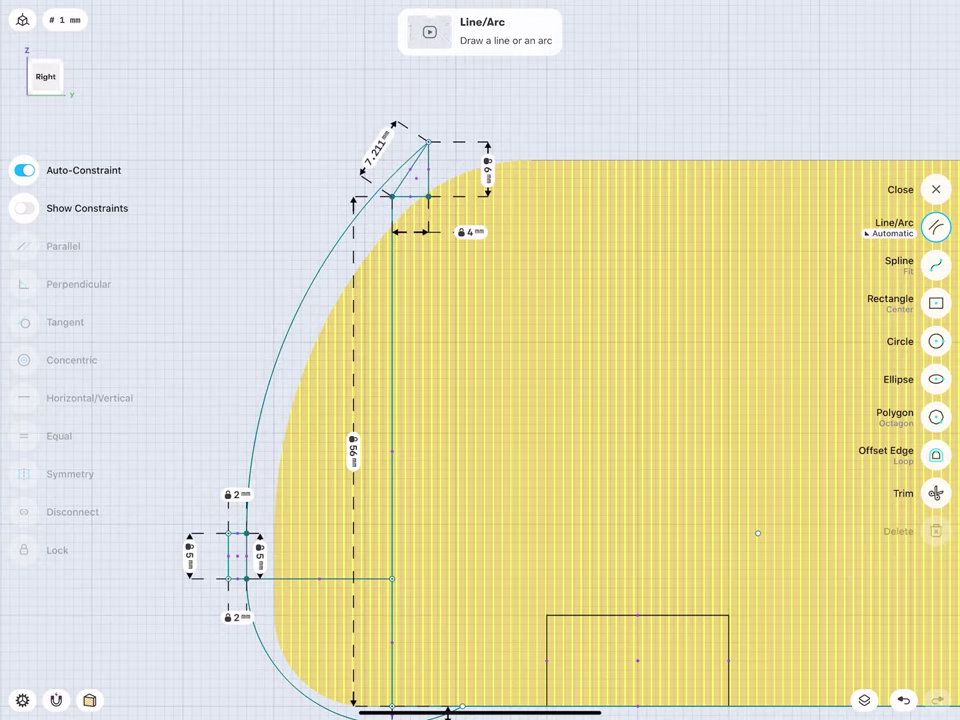
left_click(278, 579)
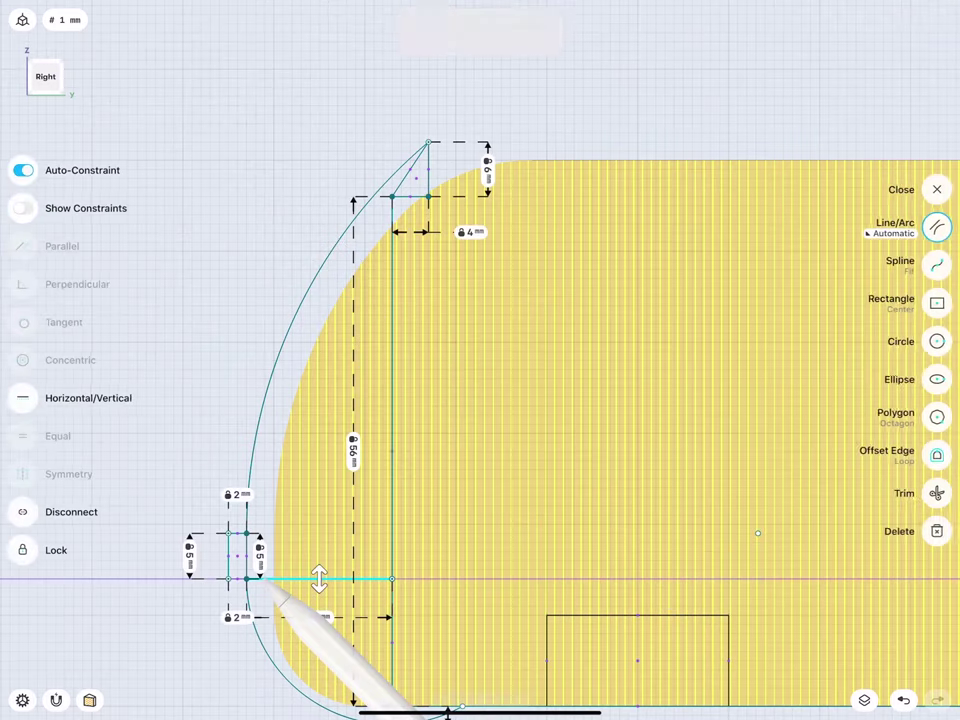
left_click(936, 493)
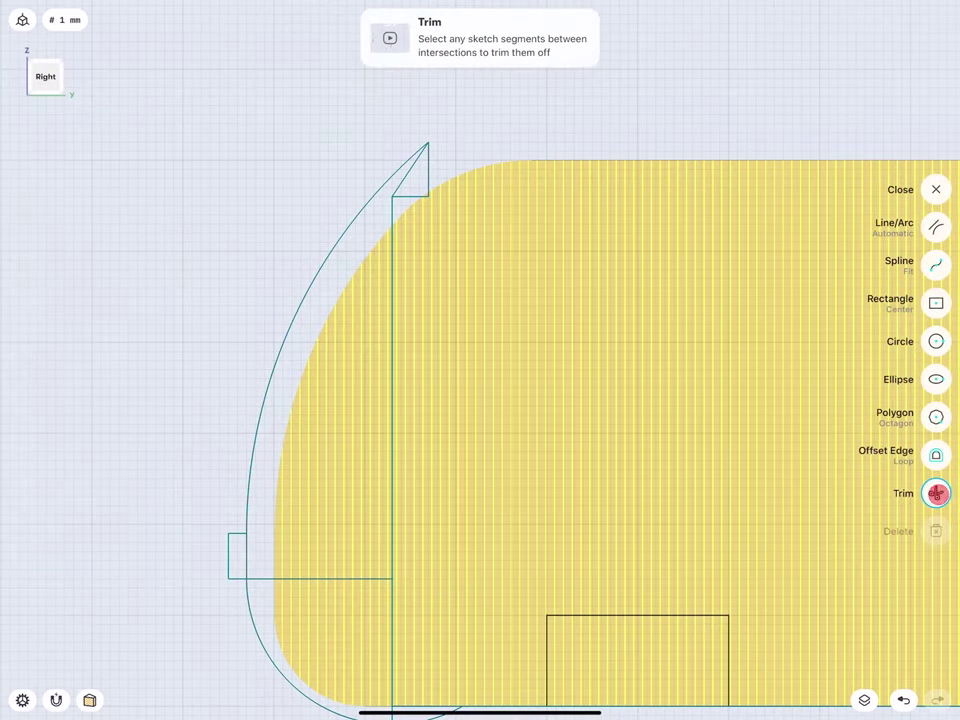
left_click(300, 578)
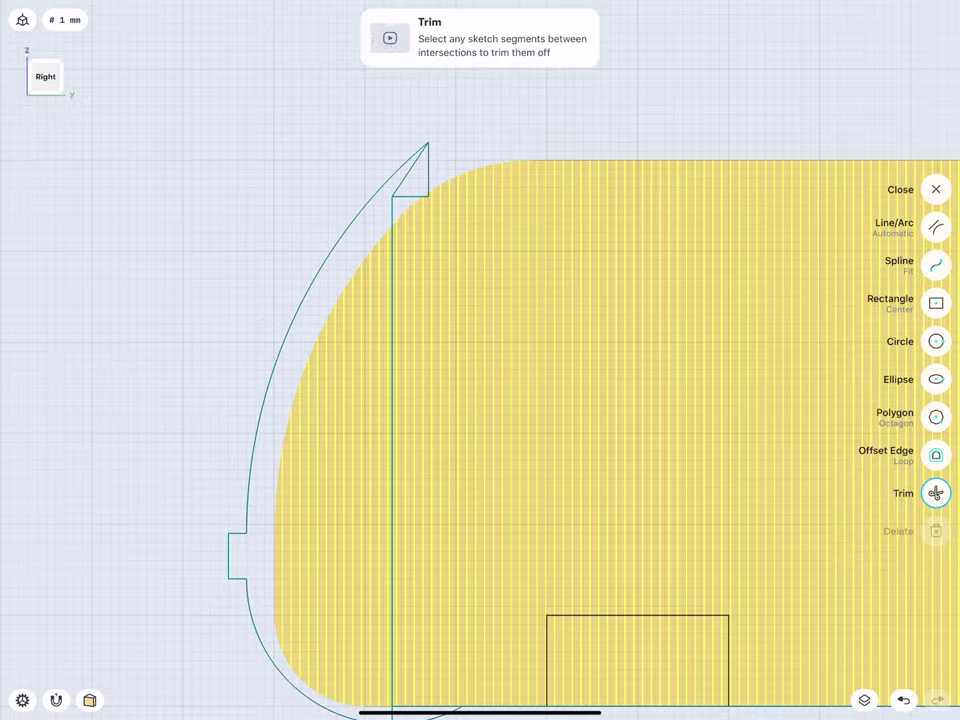
scroll(246, 448, "down", 3)
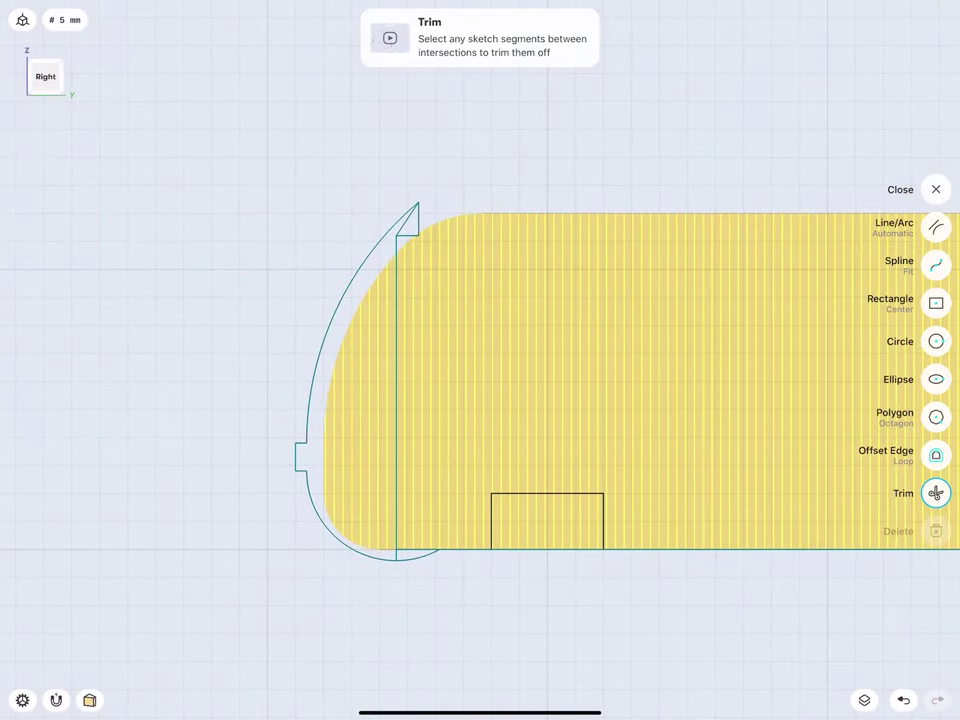
scroll(330, 480, "up", 5)
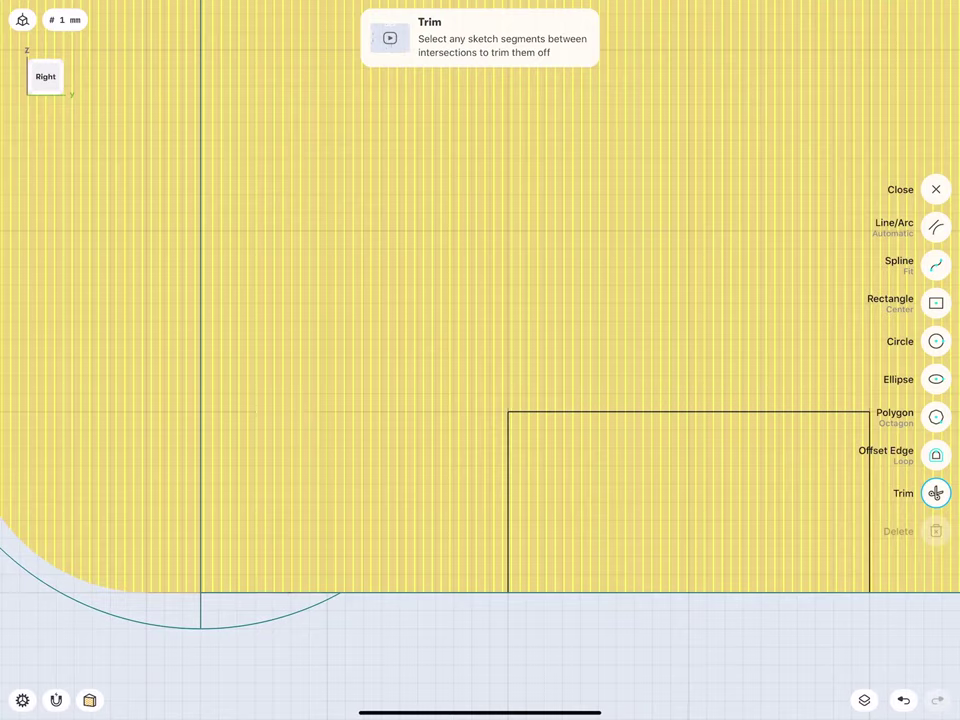
left_click(262, 620)
scroll(240, 515, "down", 5)
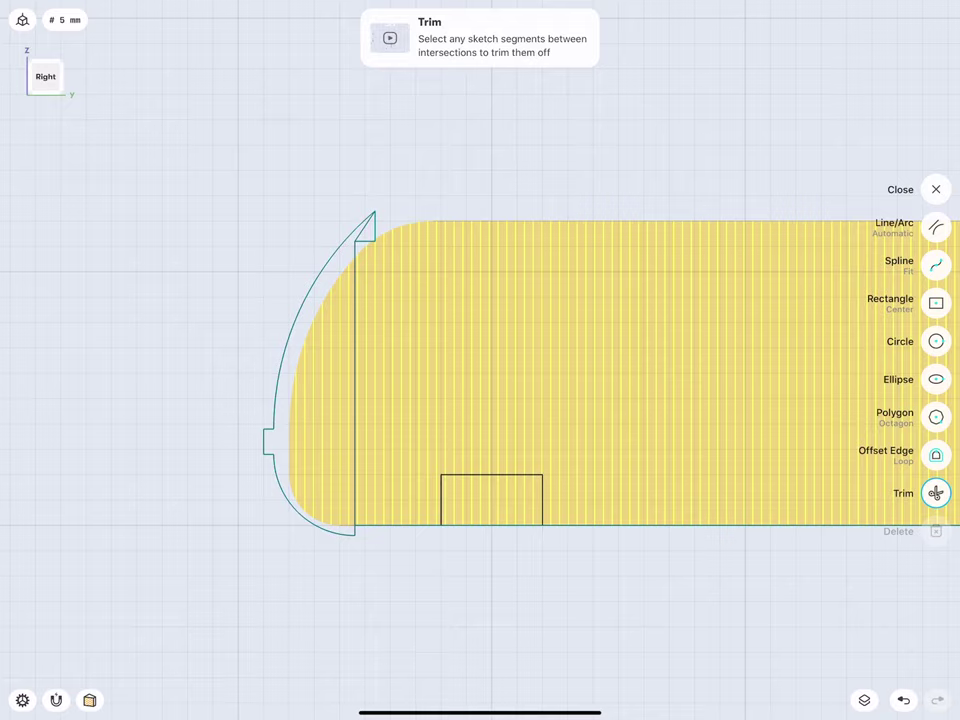
left_click(936, 189)
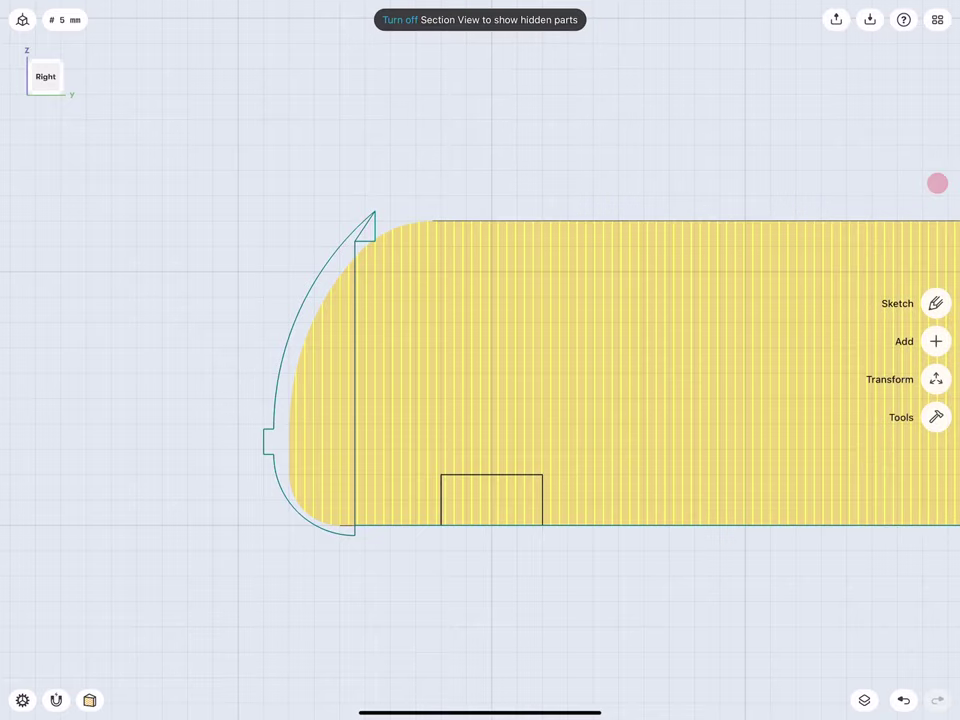
Turn off section view and zoom out to show the whole enclosure
middle_click_drag(212, 310, 246, 387)
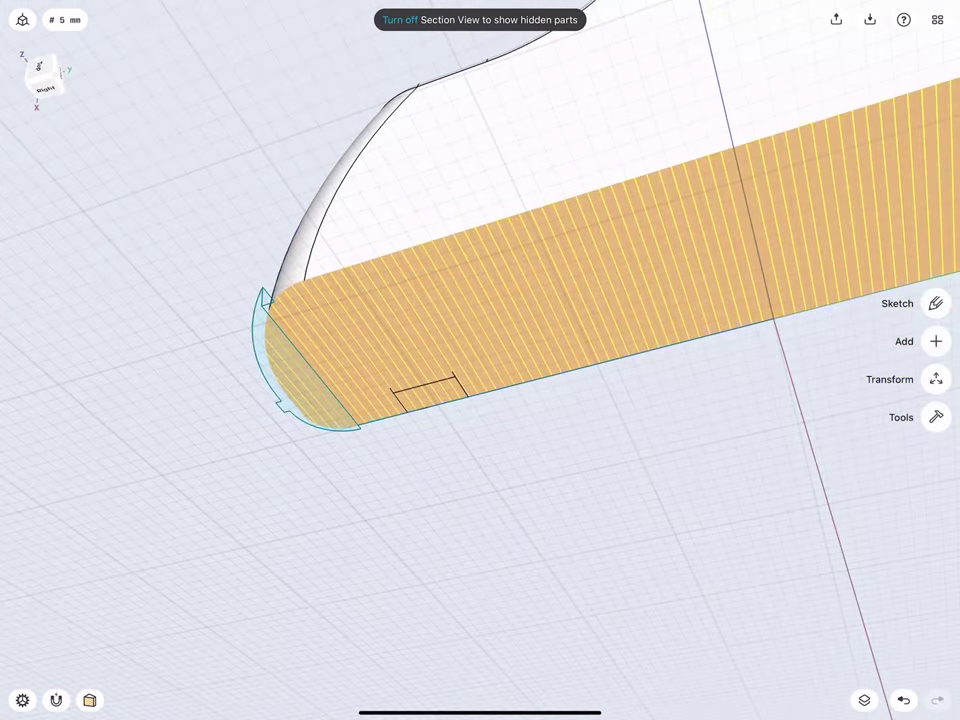
left_click(400, 19)
double_click(32, 76)
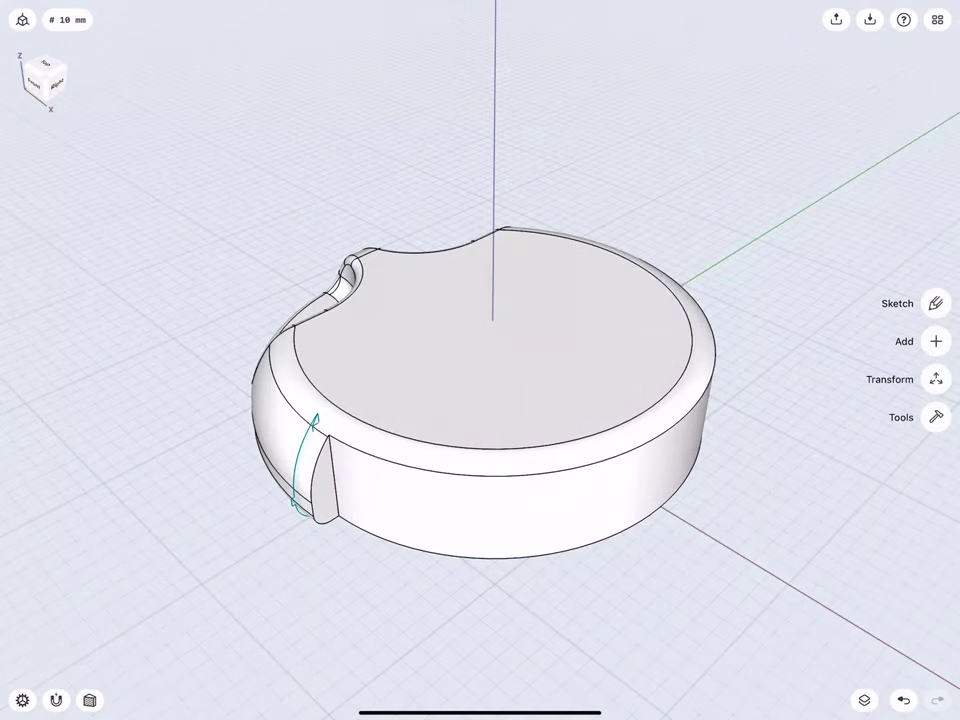
Select Sketch plane 04 from Items and rotate it 5° around the vertical axis
left_click(864, 700)
left_click(843, 60)
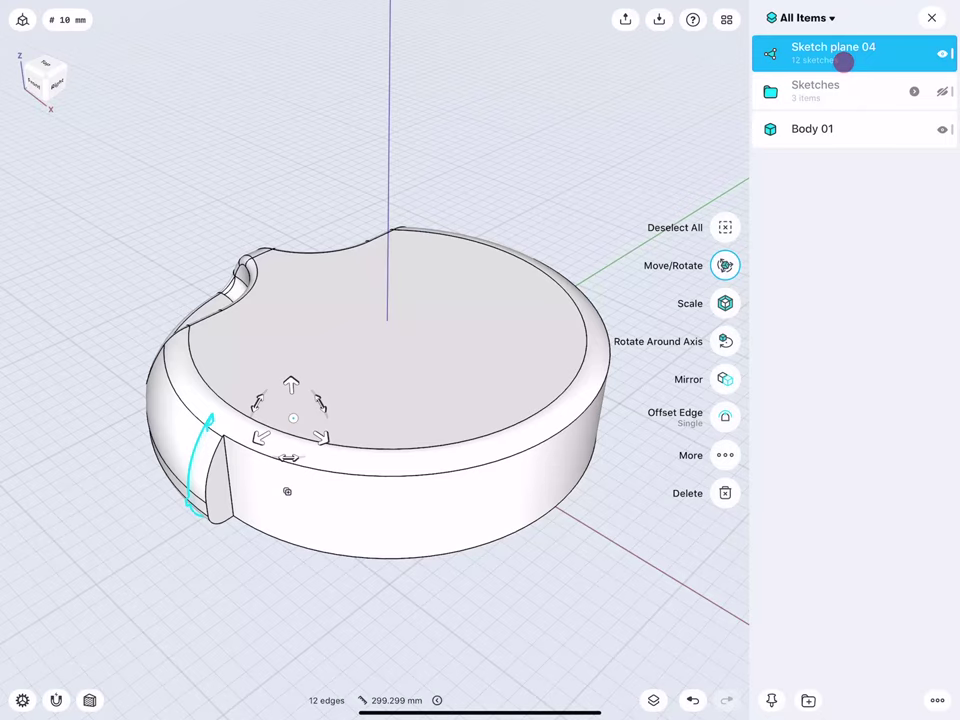
left_click(933, 16)
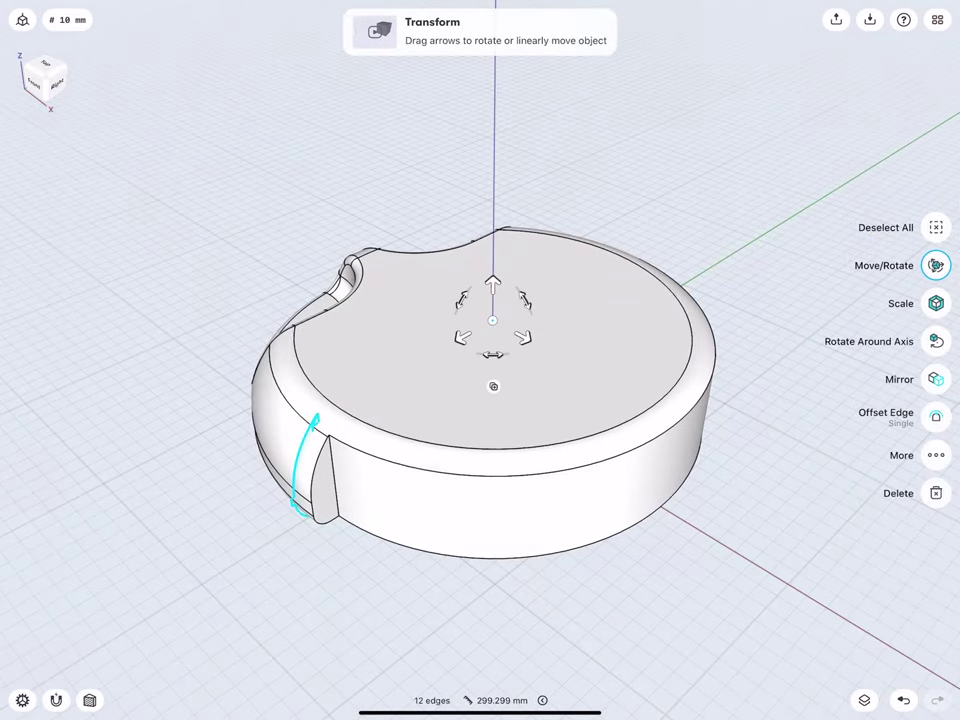
left_click_drag(493, 355, 504, 358)
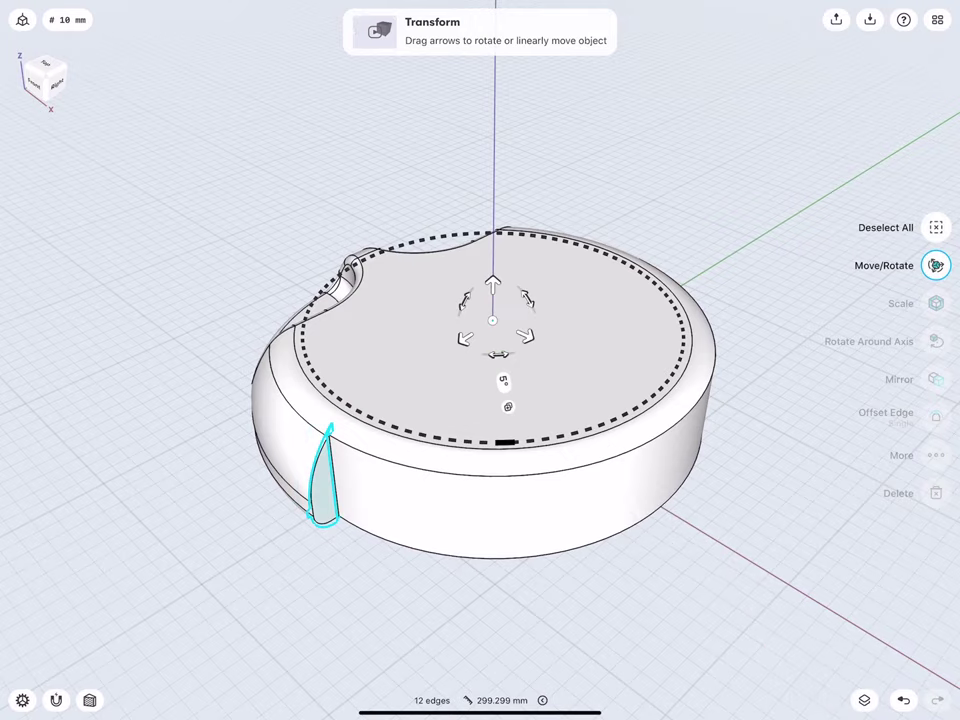
middle_click_drag(253, 545, 253, 465)
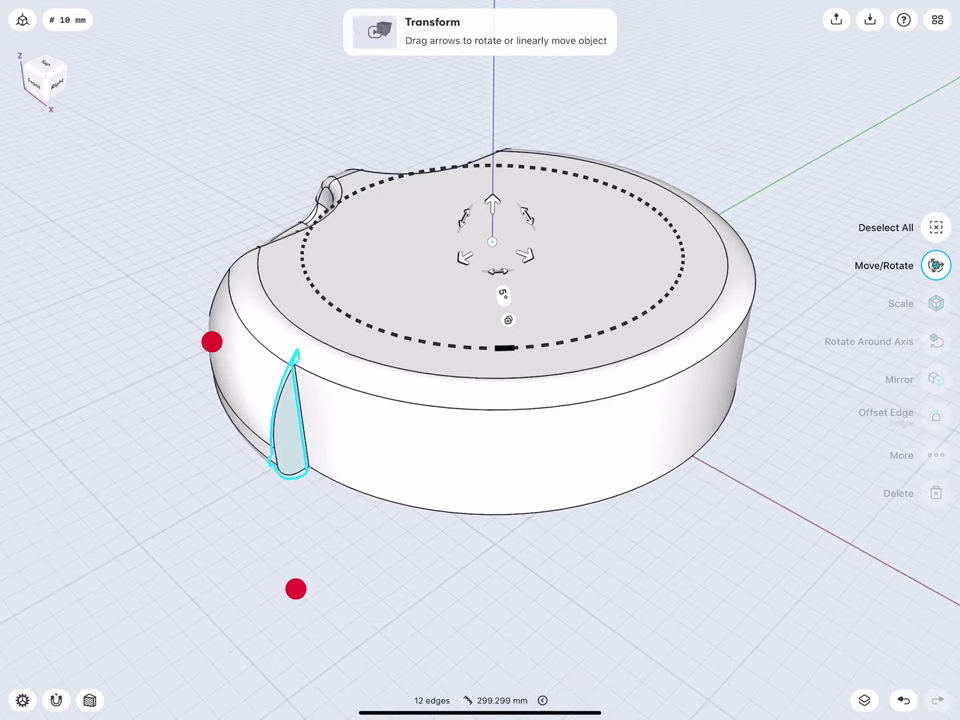
left_click(160, 424)
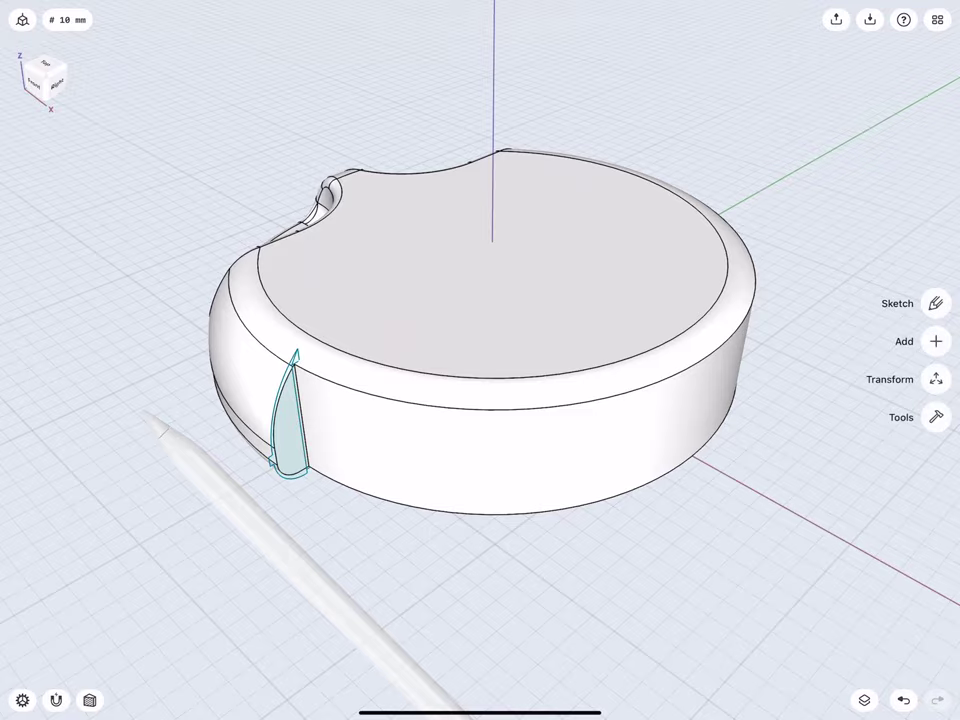
scroll(240, 460, "up", 3)
left_click(934, 417)
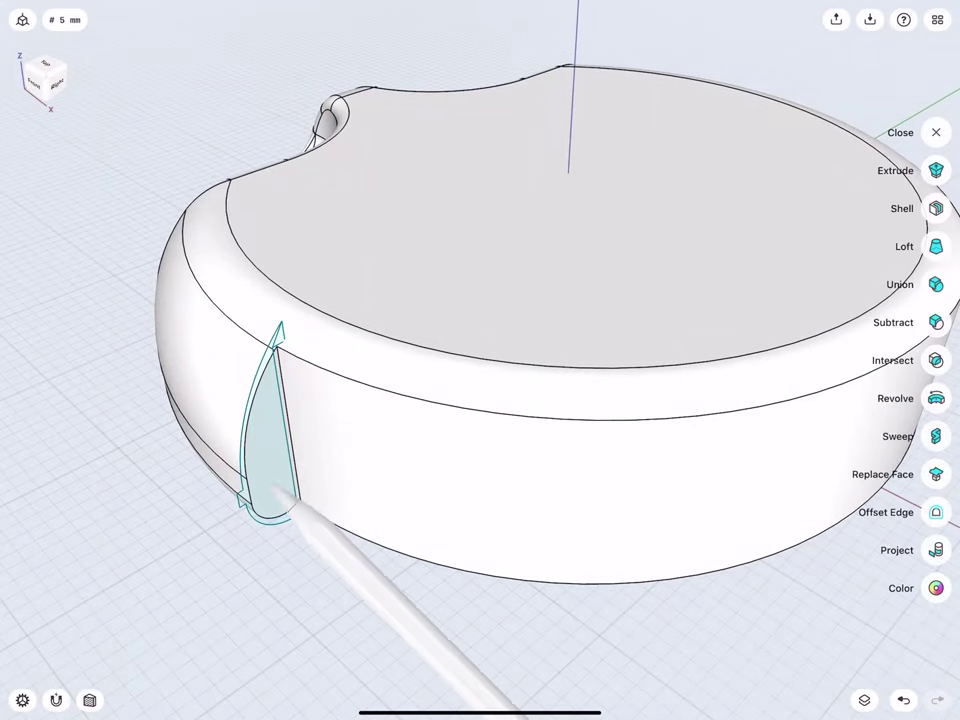
Revolve the fin profile face 170° around the Z axis to form a curved rib
left_click(279, 495)
left_click(574, 112)
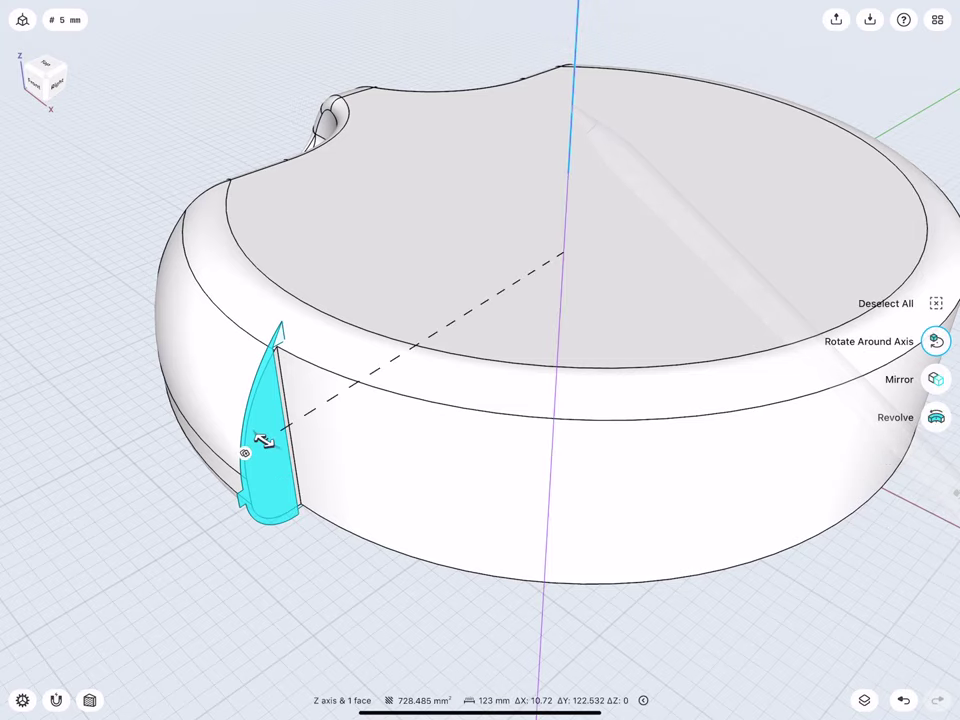
middle_click_drag(263, 460, 208, 470)
left_click(937, 420)
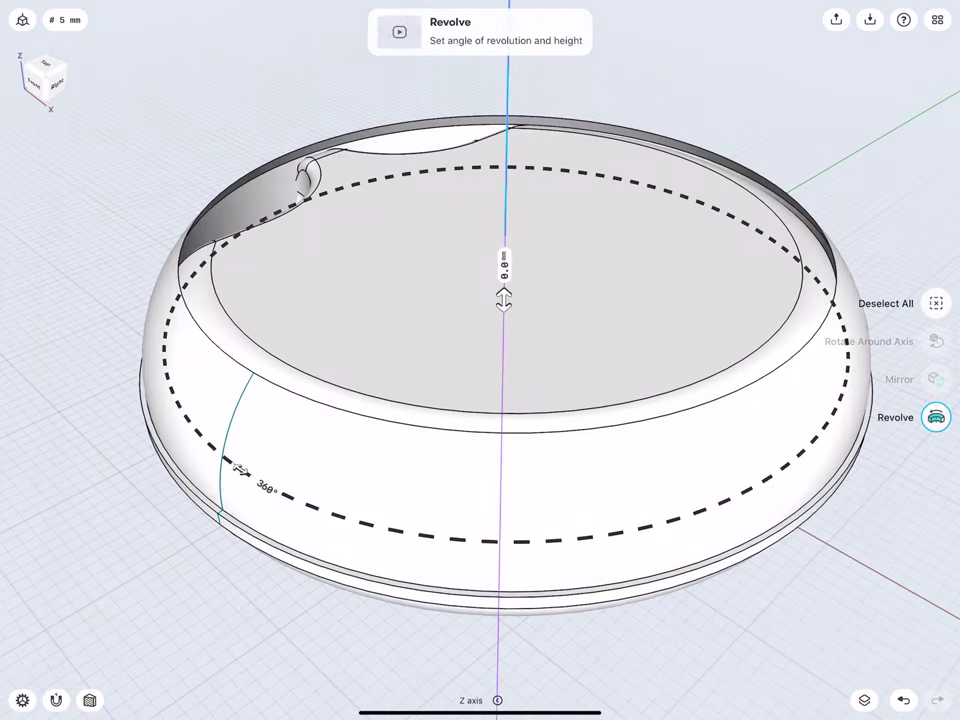
mouse_move(240, 468)
left_mouse_down()
mouse_move(820, 288)
mouse_move(710, 207)
left_mouse_up()
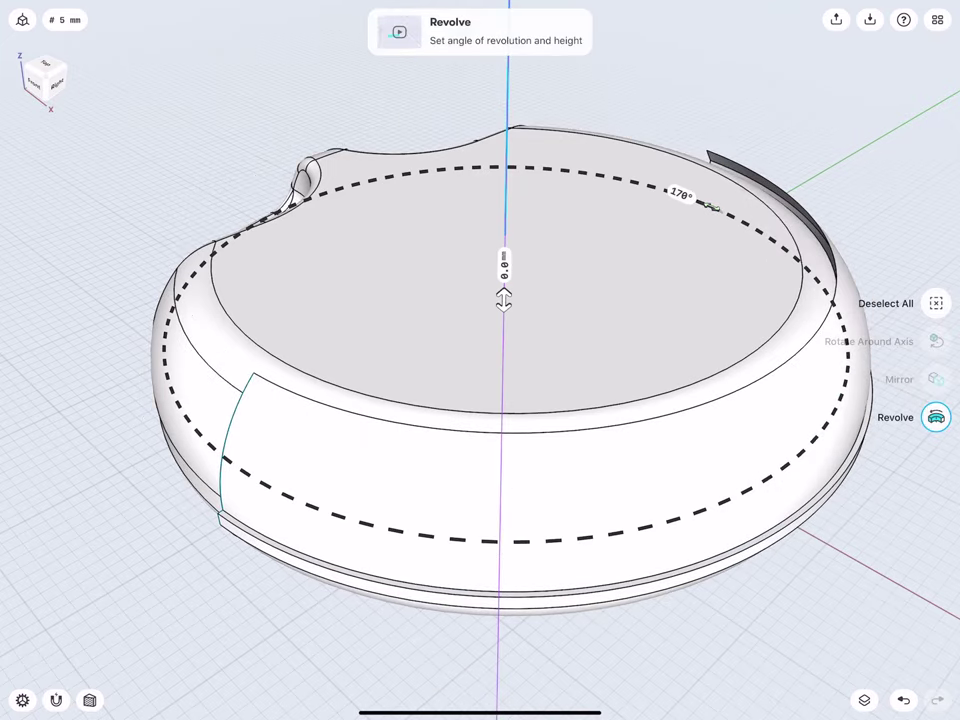
left_click(680, 195)
left_click(724, 235)
left_click(668, 110)
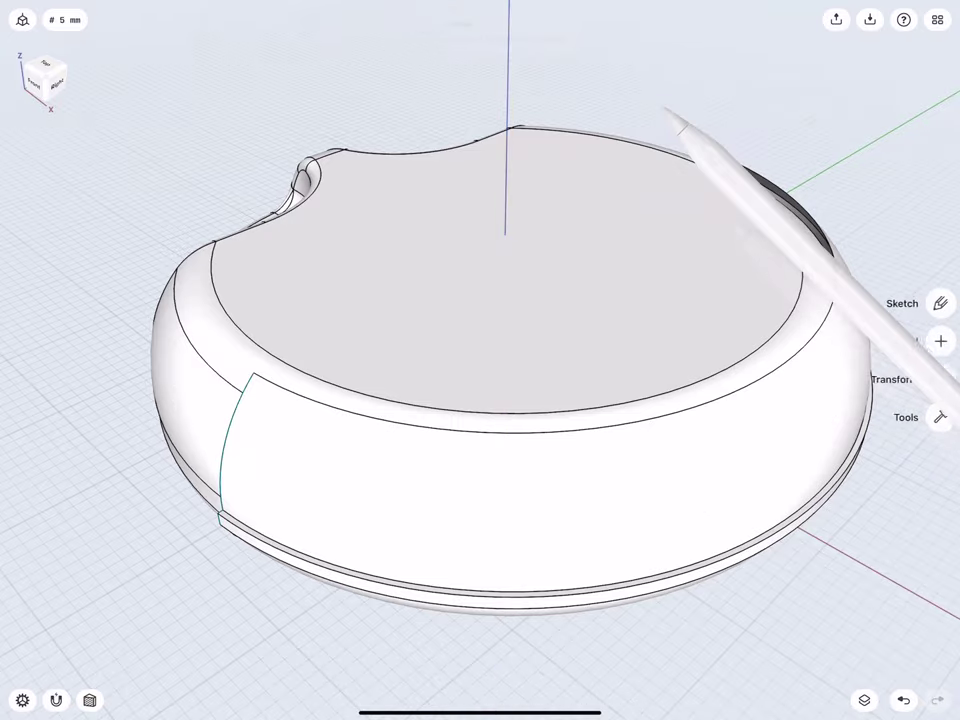
mouse_move(361, 428)
middle_mouse_down()
mouse_move(195, 276)
mouse_move(283, 345)
mouse_move(175, 323)
mouse_move(388, 386)
middle_mouse_up()
middle_click_drag(231, 304, 364, 330)
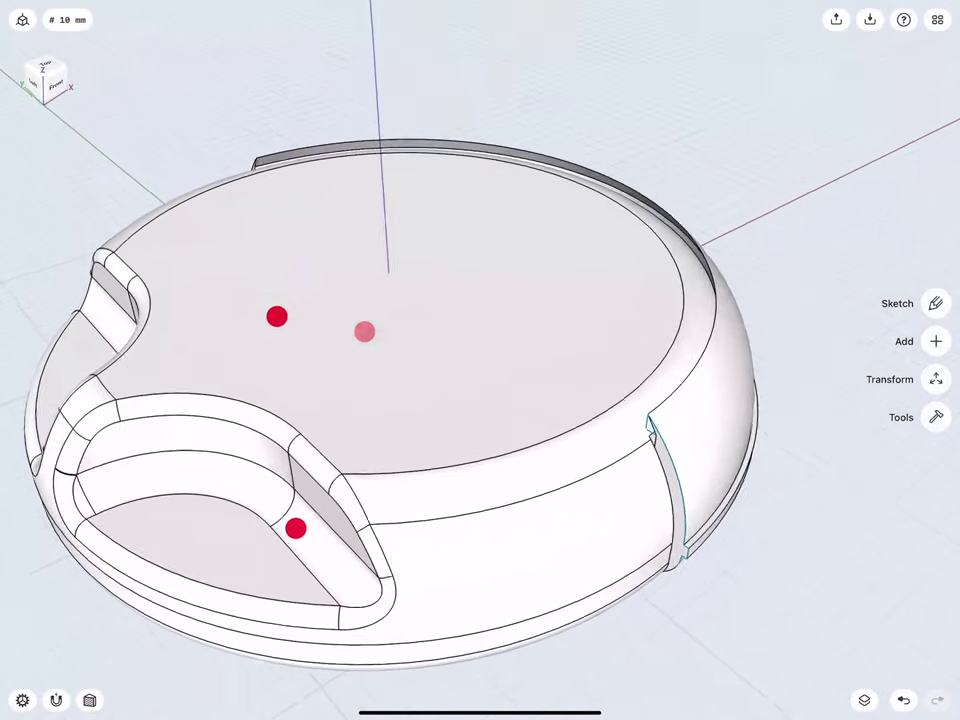
scroll(286, 422, "up", 2)
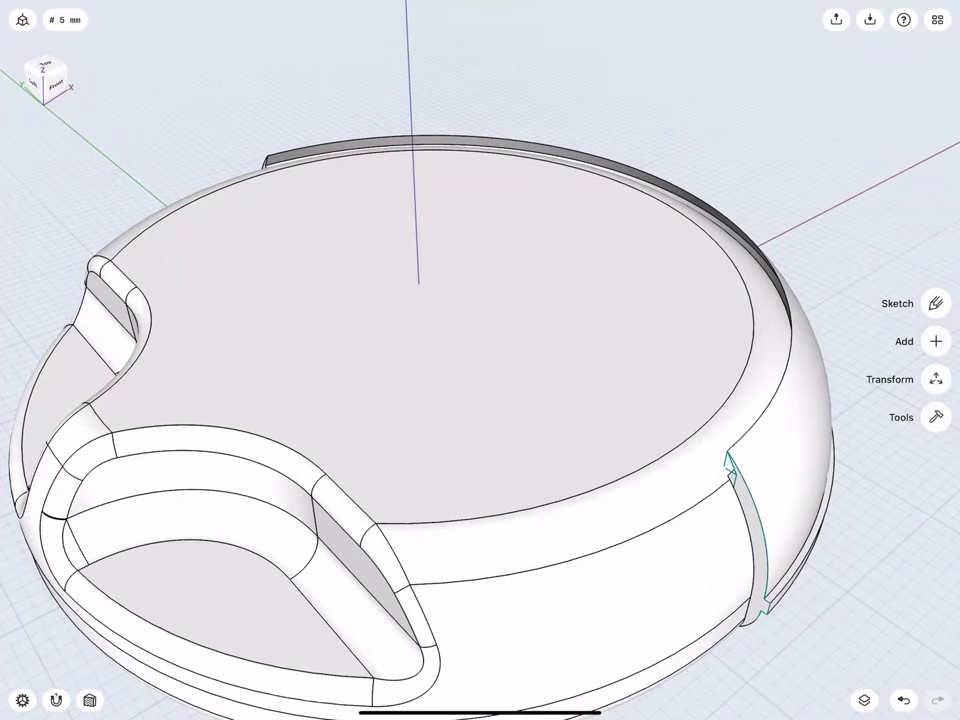
left_click(402, 455)
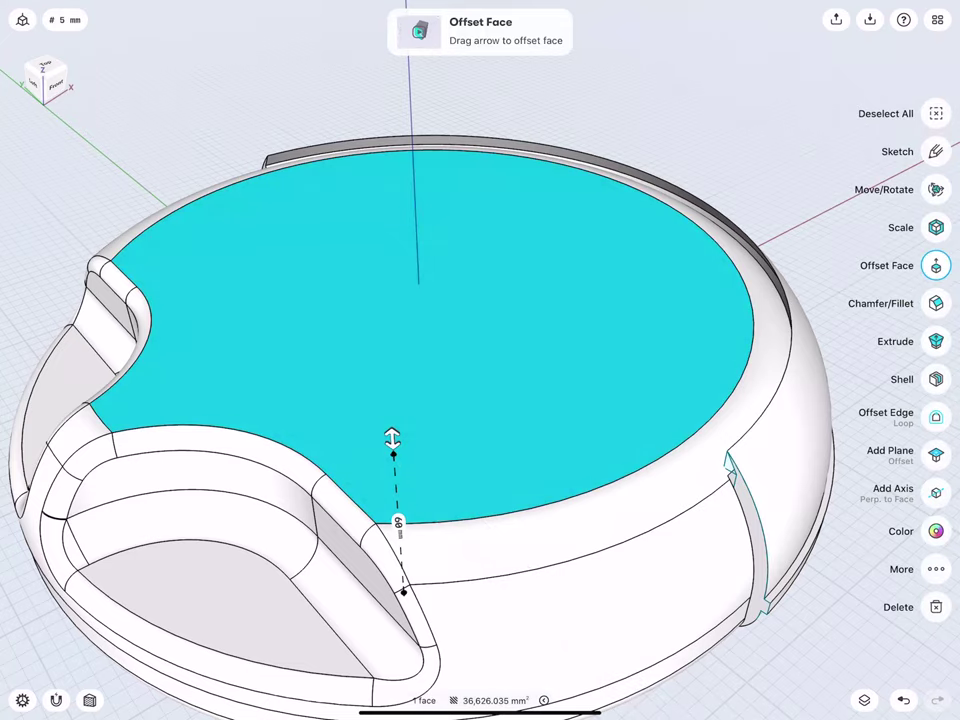
Offset the top face's edge loop inward by -30 mm
left_click(936, 417)
left_click(886, 413)
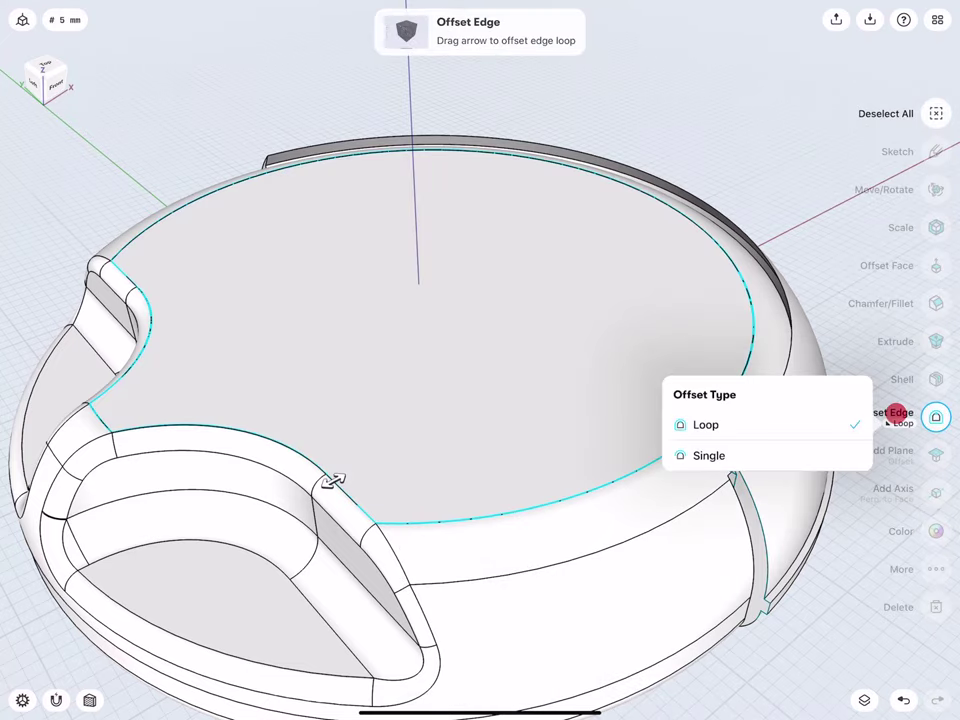
left_click(716, 423)
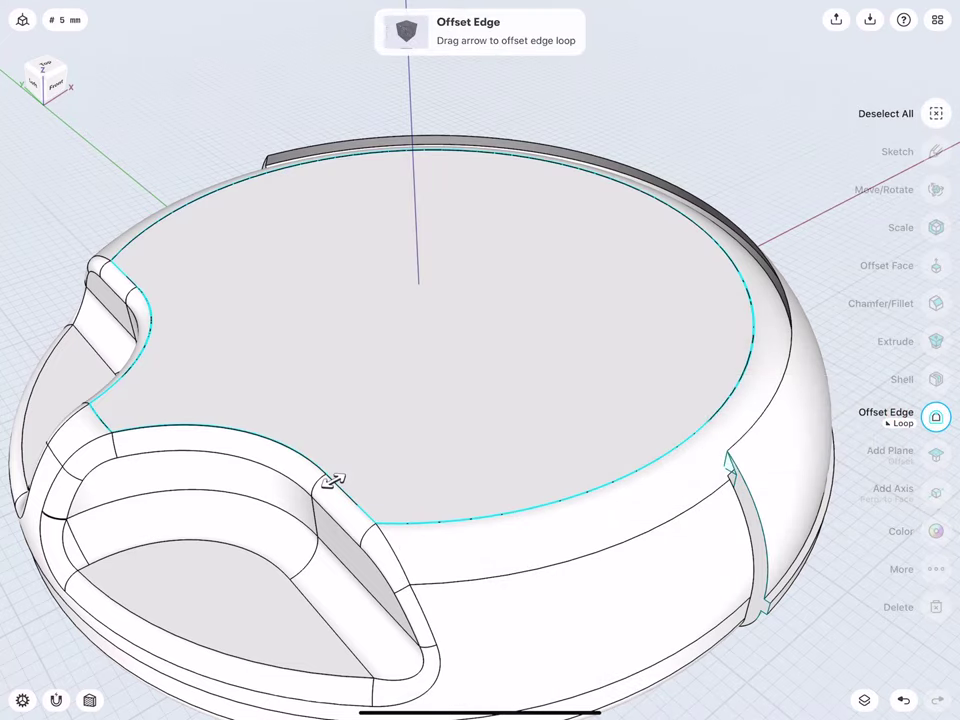
mouse_move(333, 481)
left_mouse_down()
mouse_move(432, 430)
mouse_move(424, 437)
left_mouse_up()
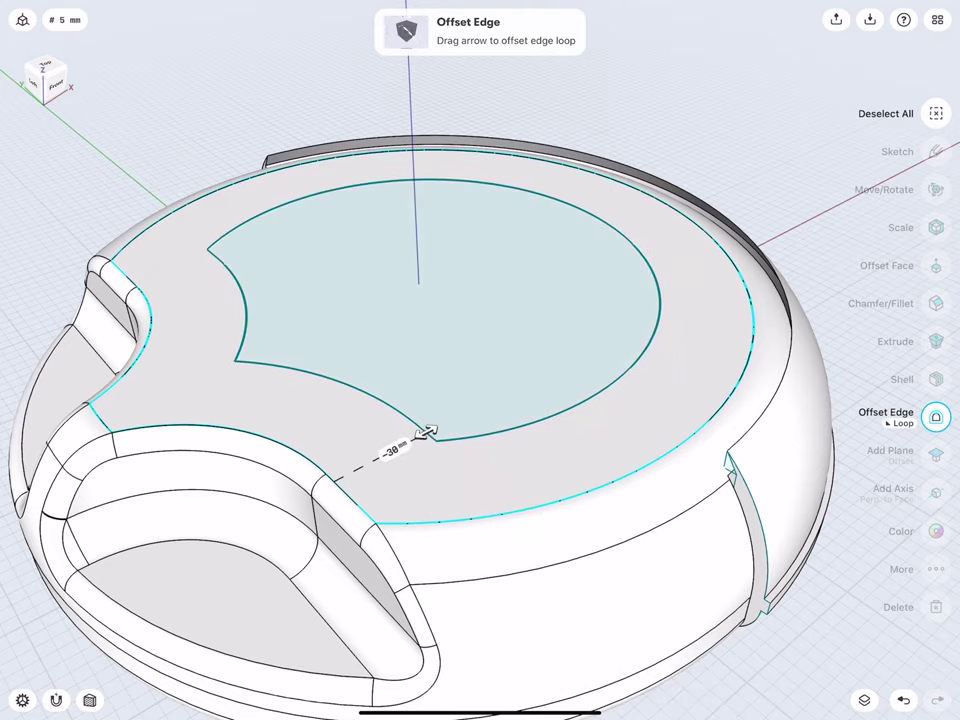
left_click(396, 450)
left_click(437, 485)
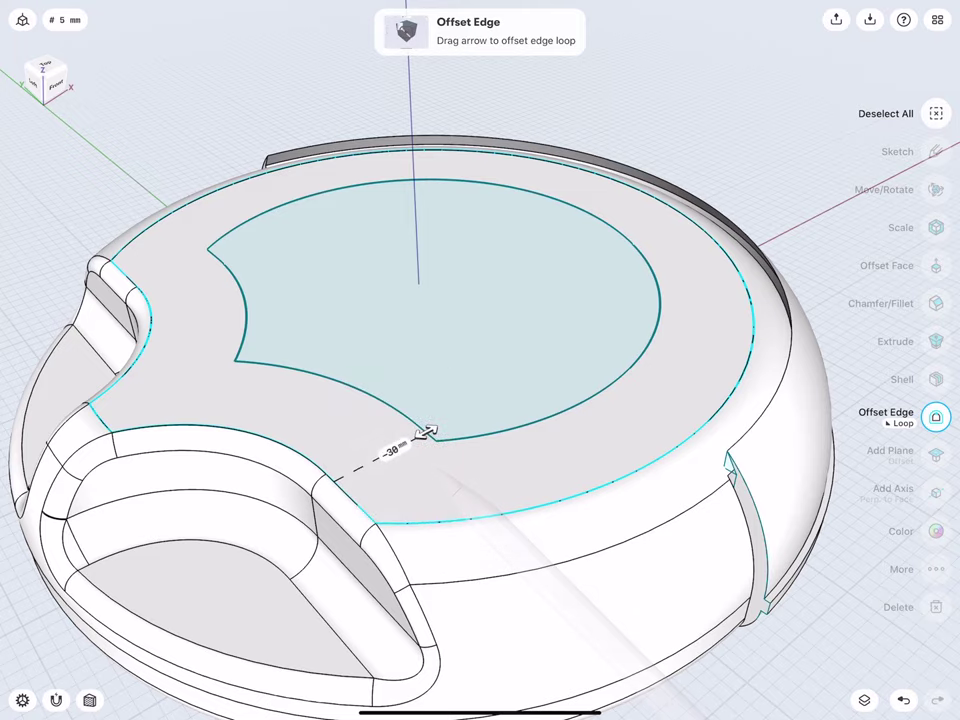
left_click(193, 189)
mouse_move(336, 315)
middle_mouse_down()
mouse_move(277, 288)
mouse_move(326, 341)
mouse_move(244, 338)
middle_mouse_up()
Extrude the inner top region -2 mm with a 75° draft on the walls
left_click(253, 411)
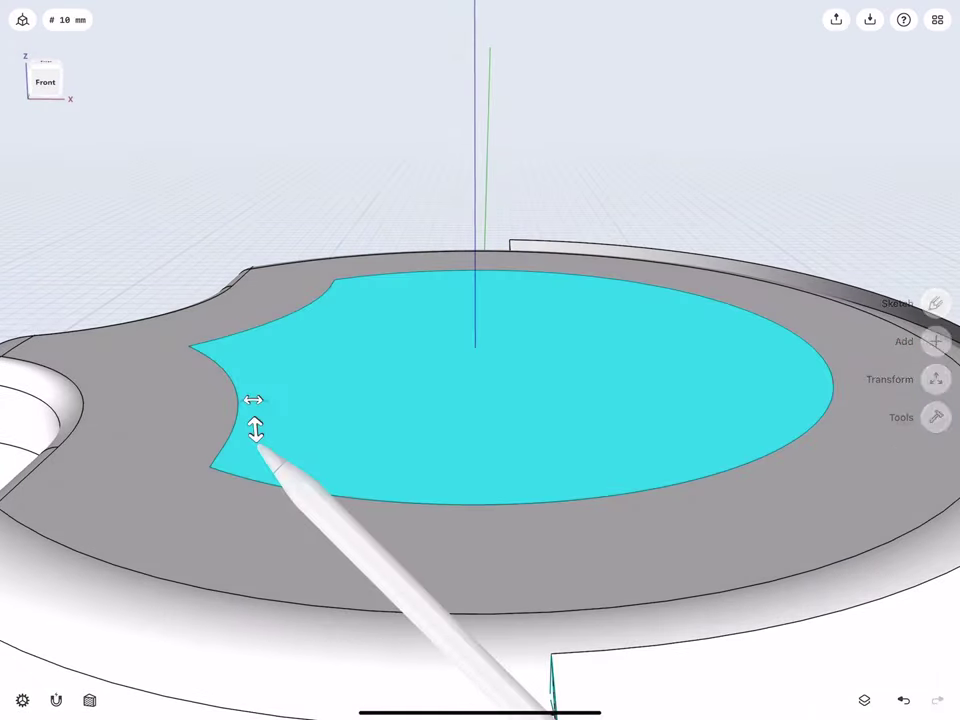
mouse_move(254, 425)
left_mouse_down()
mouse_move(262, 452)
mouse_move(258, 445)
left_mouse_up()
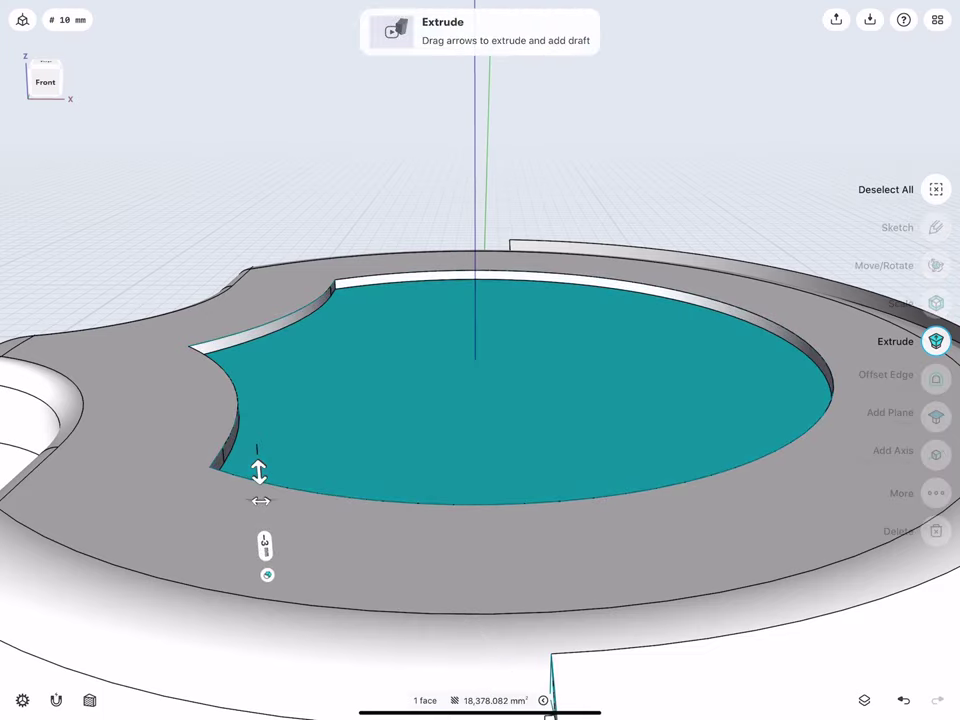
left_click(264, 545)
left_click(307, 580)
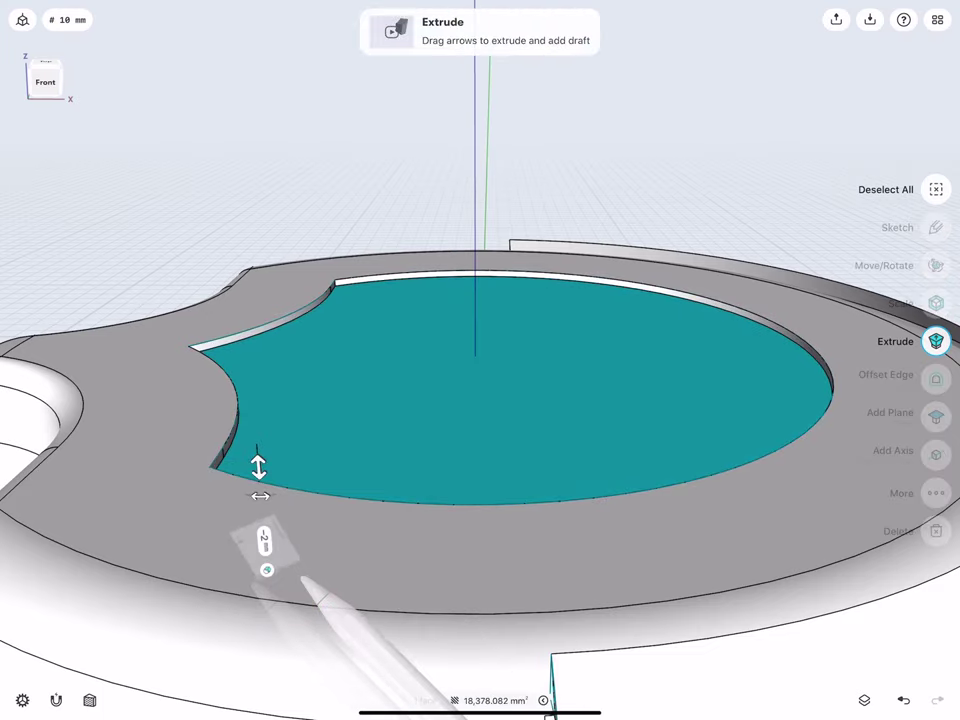
mouse_move(257, 562)
left_mouse_down()
mouse_move(290, 495)
mouse_move(330, 476)
left_mouse_up()
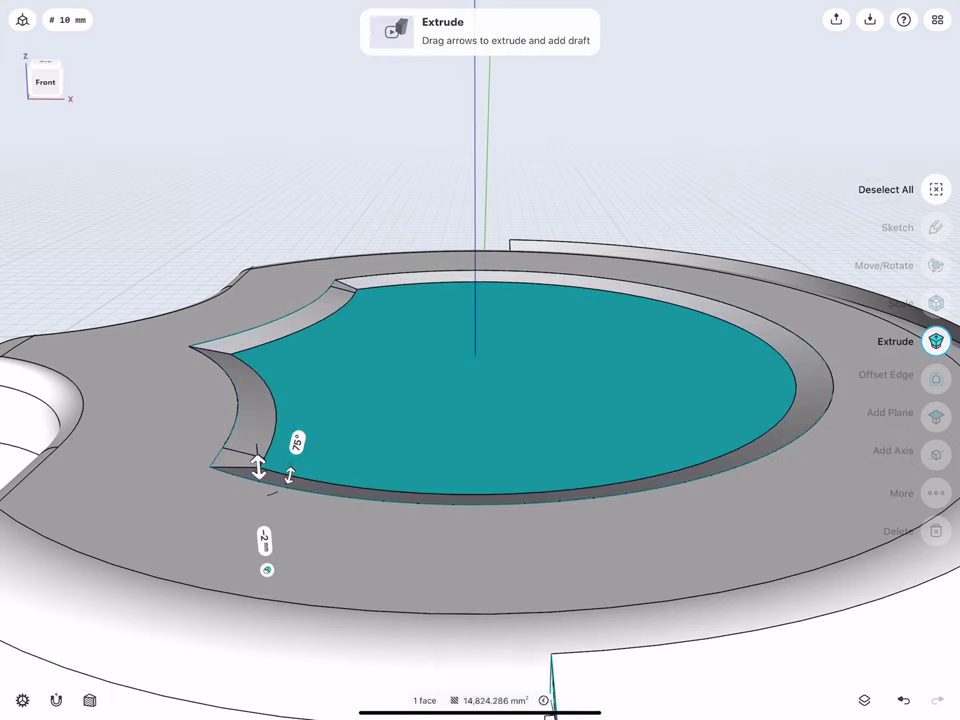
left_click(297, 443)
left_click(405, 600)
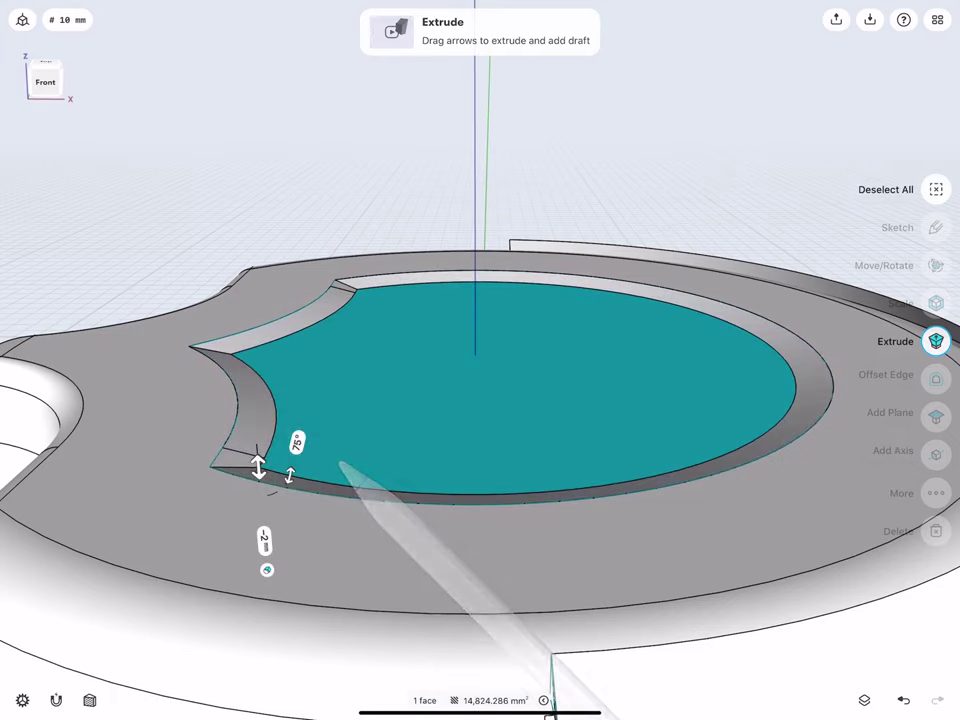
left_click(182, 240)
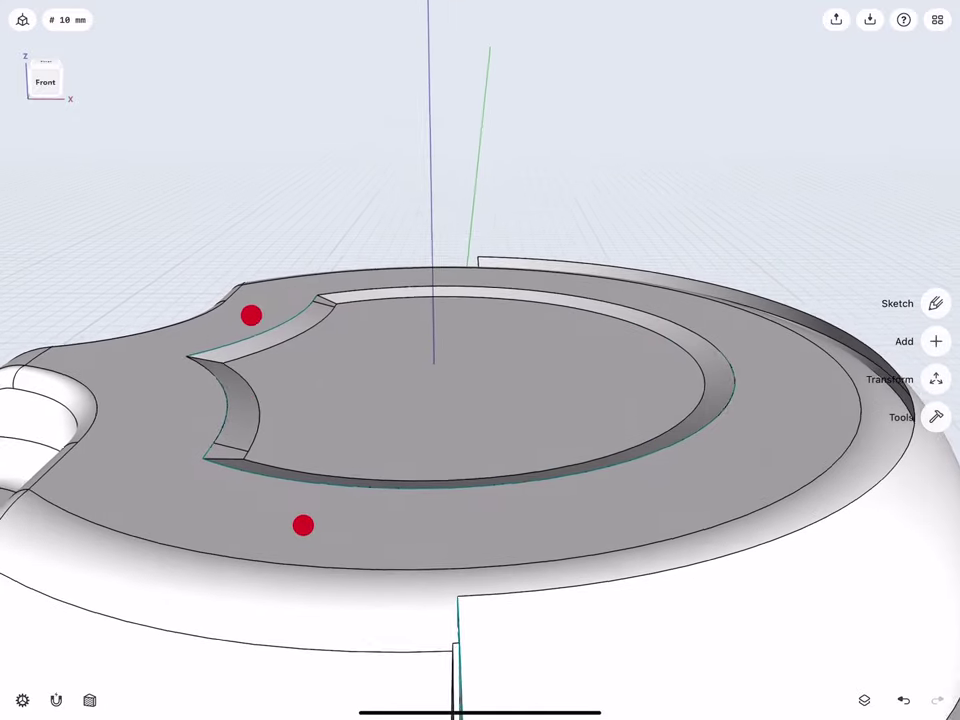
mouse_move(251, 315)
middle_mouse_down()
mouse_move(218, 330)
mouse_move(255, 310)
mouse_move(229, 307)
middle_mouse_up()
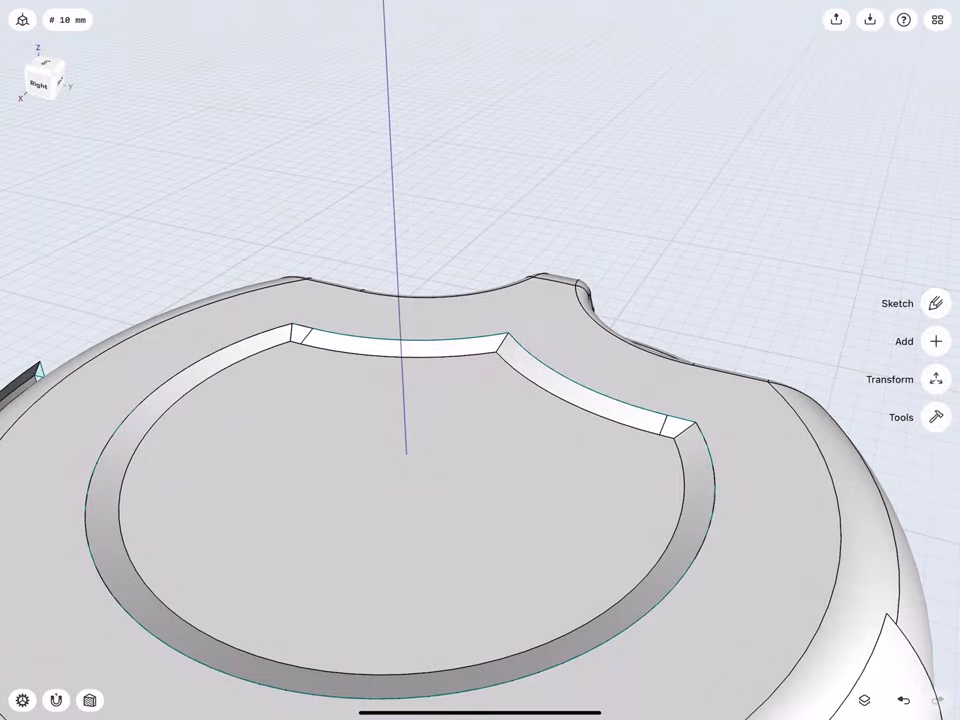
Start a sketch on the face and draw a 10 mm radius circle at its corner
left_click(361, 493)
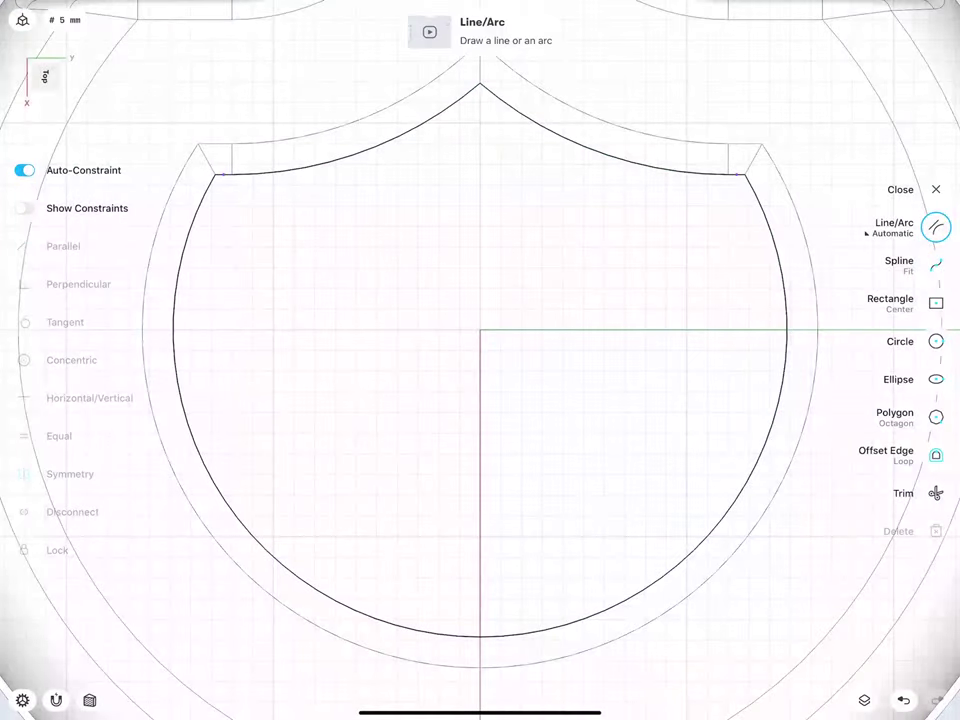
scroll(422, 308, "up", 2)
scroll(332, 365, "up", 2)
scroll(320, 427, "up", 2)
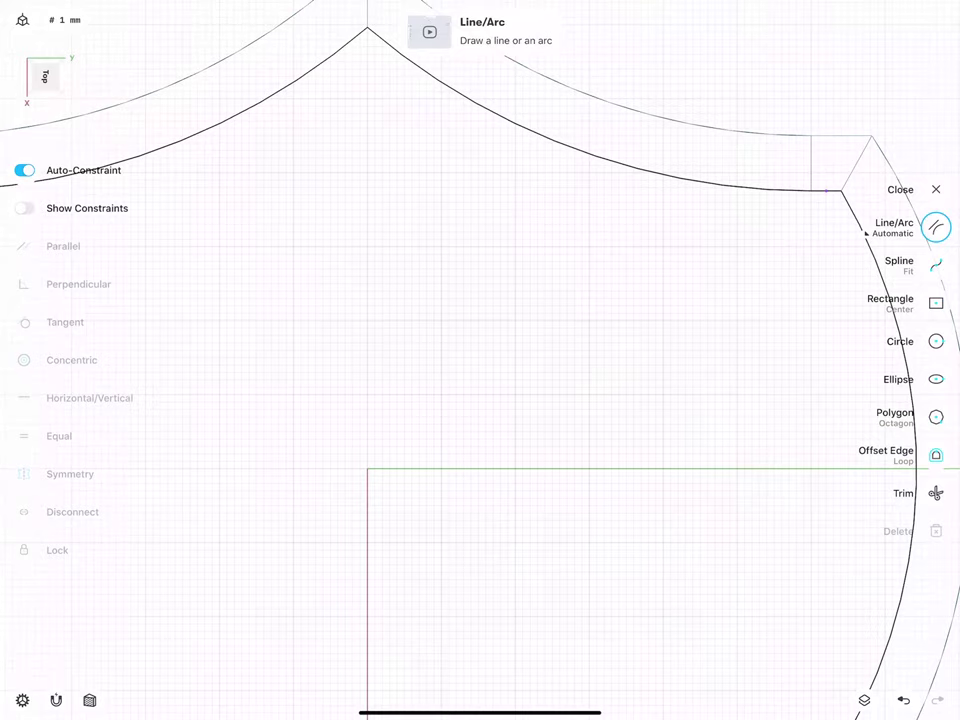
left_click(936, 341)
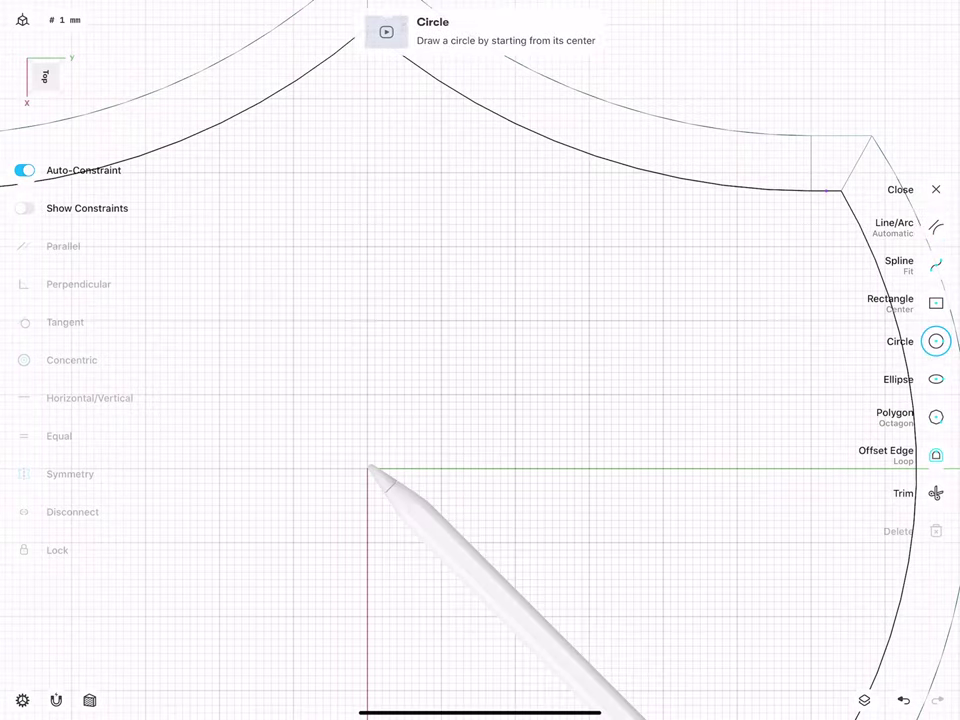
mouse_move(367, 468)
left_mouse_down()
mouse_move(370, 398)
mouse_move(384, 399)
left_mouse_up()
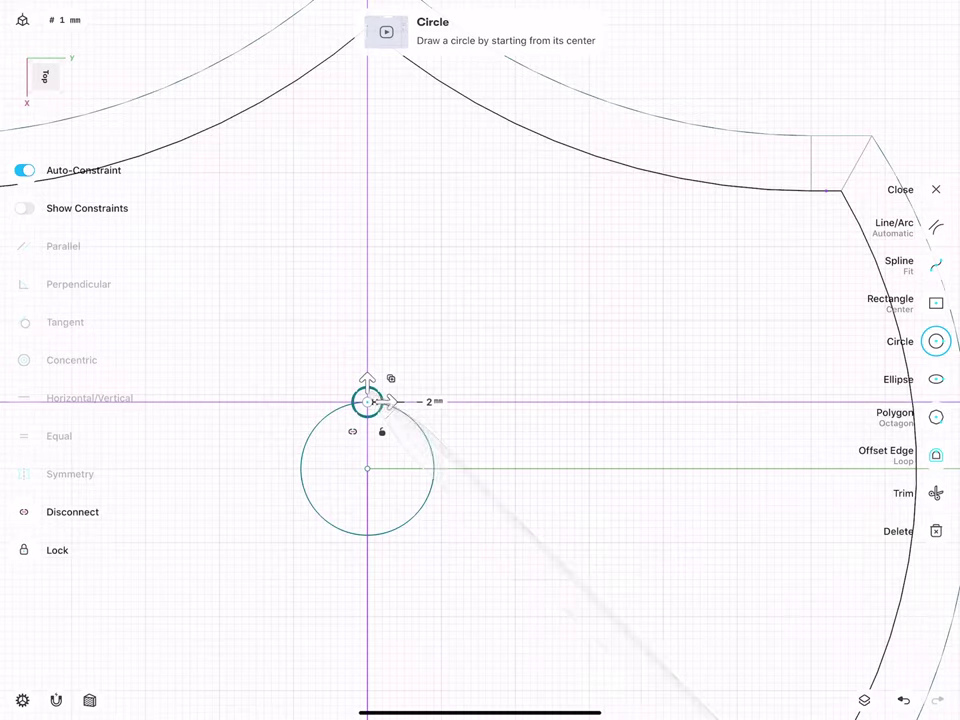
left_click(903, 700)
left_click(414, 423)
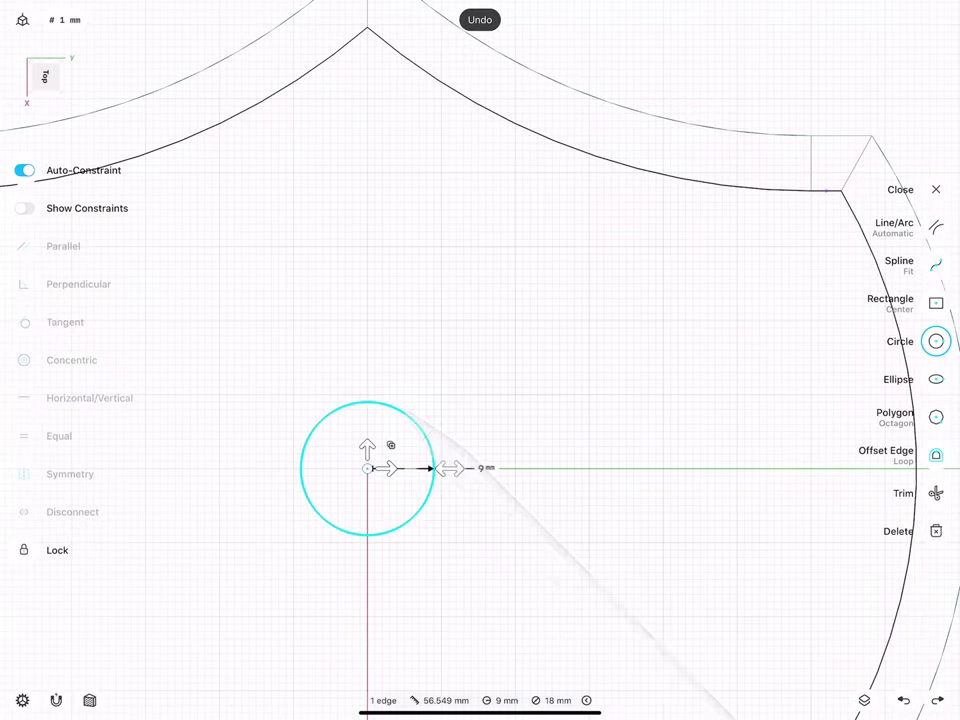
left_click(486, 468)
left_click(445, 505)
left_click(527, 519)
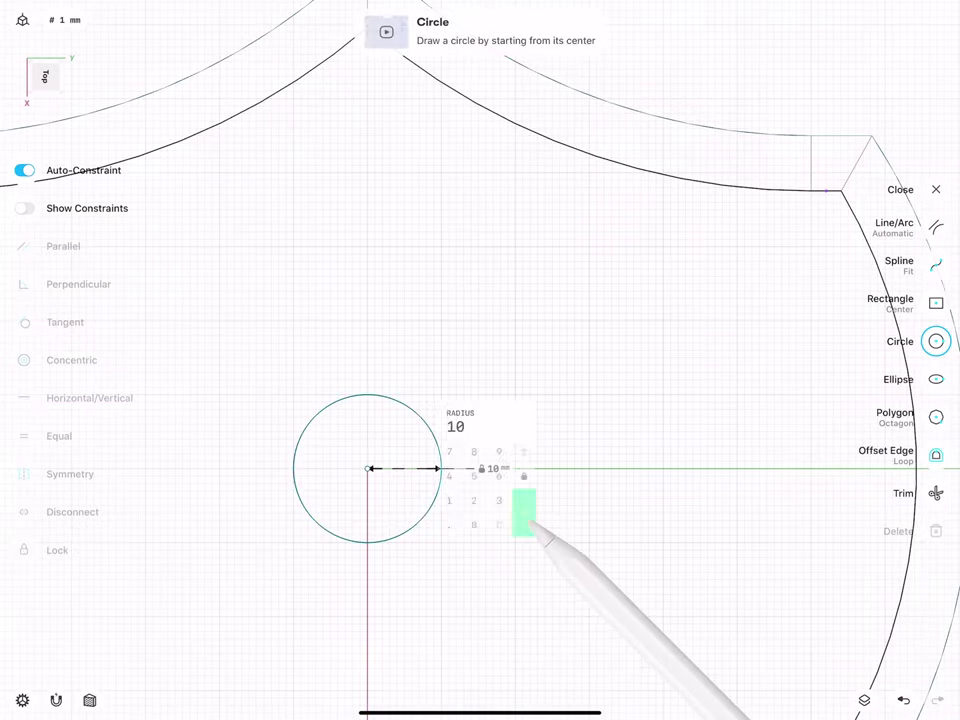
Draw a 20 mm vertical line up from the circle's centre
scroll(310, 470, "up", 2)
scroll(320, 475, "up", 1)
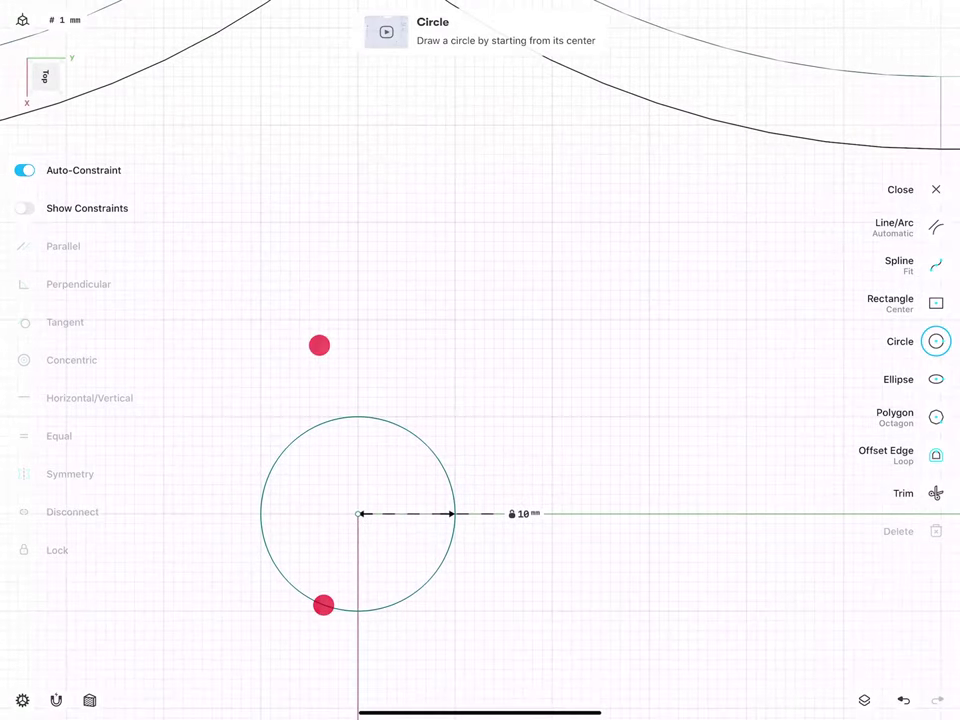
left_click(941, 230)
left_click_drag(358, 514, 358, 329)
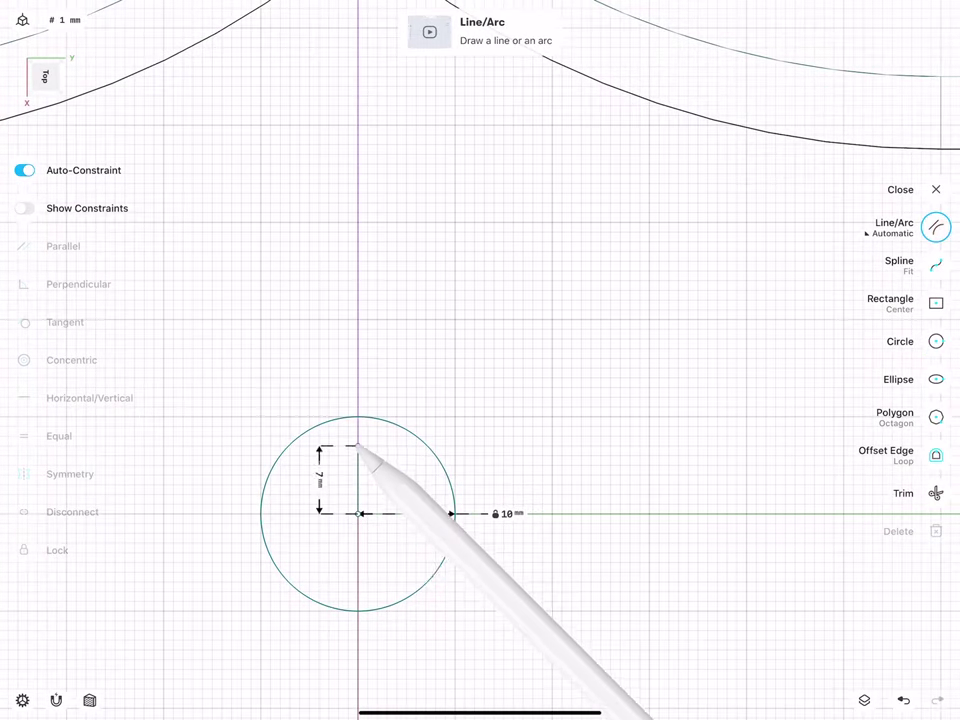
left_click(319, 415)
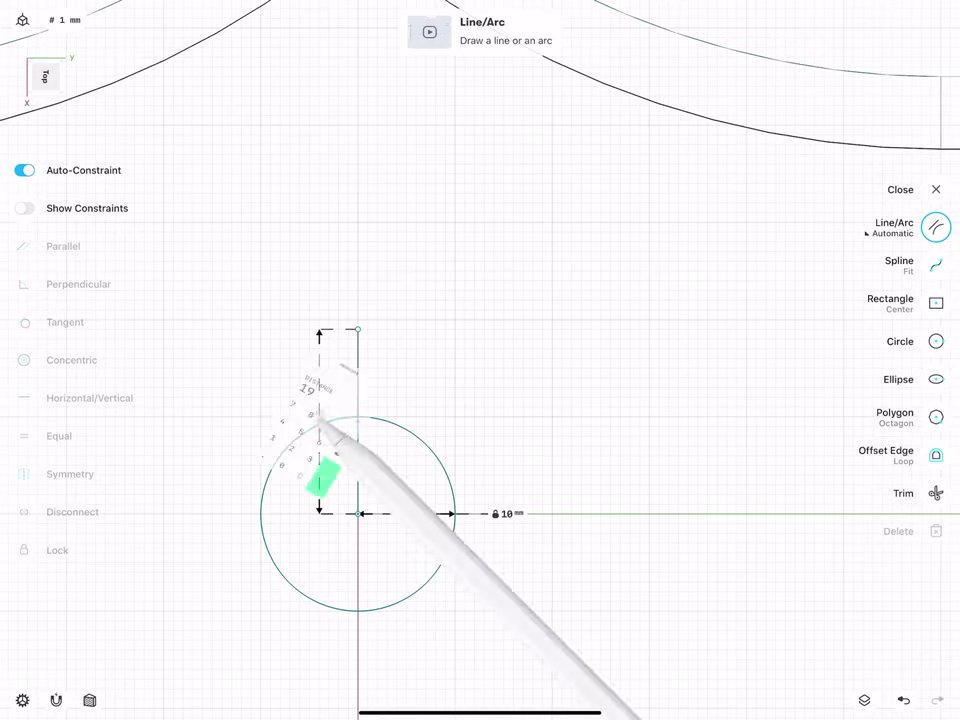
left_click(305, 475)
left_click(305, 503)
left_click(361, 488)
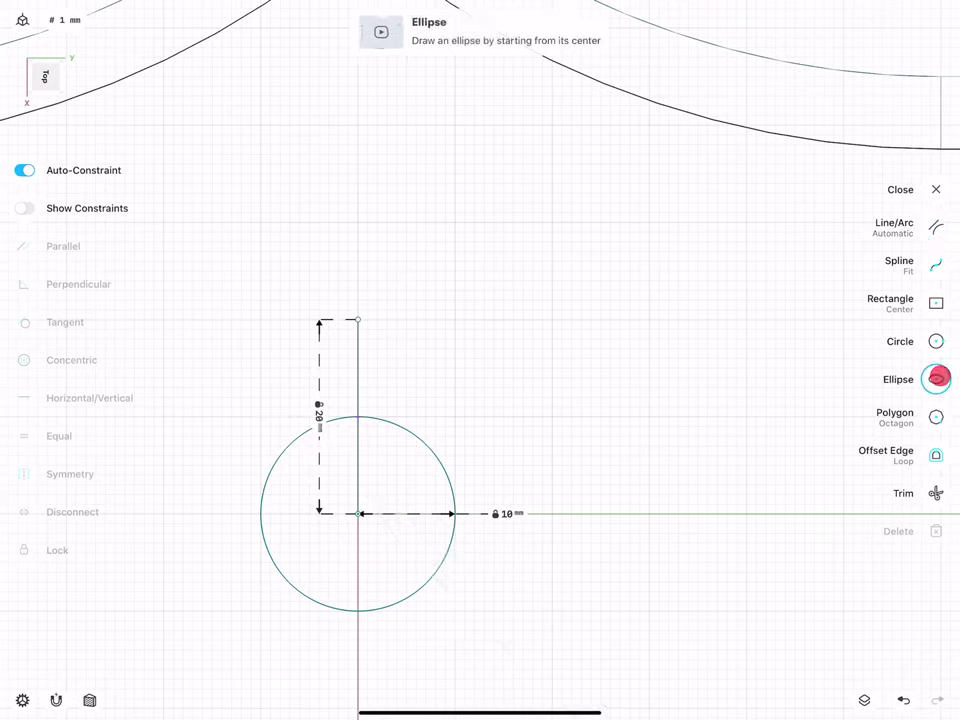
Draw an ellipse centred on the line's top end with a 7 mm horizontal radius
left_click_drag(358, 320, 261, 320)
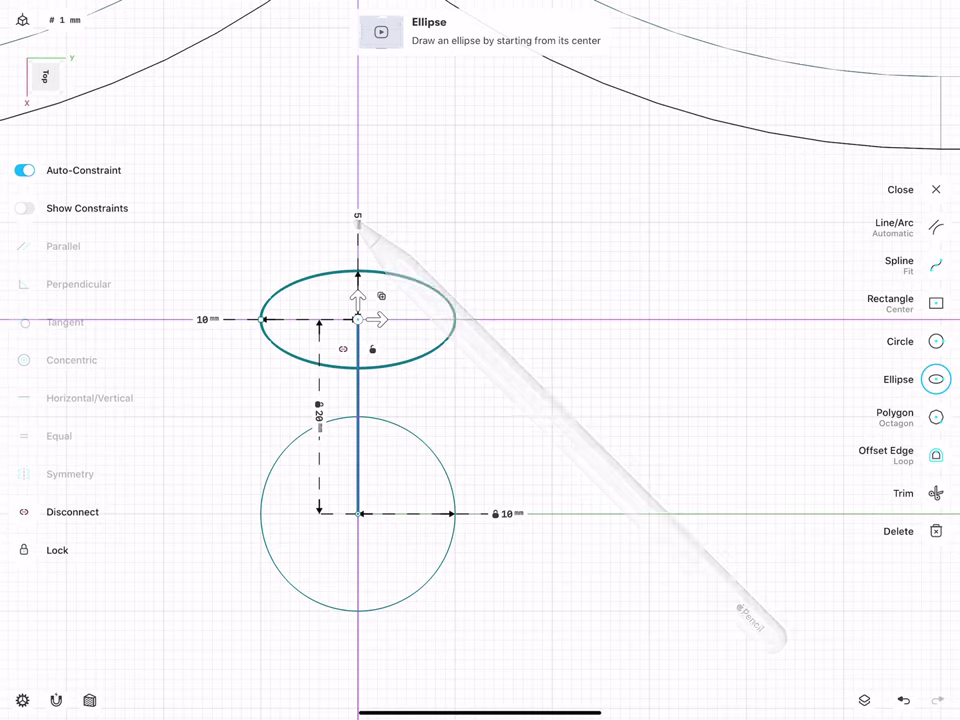
left_click(207, 319)
left_click(166, 300)
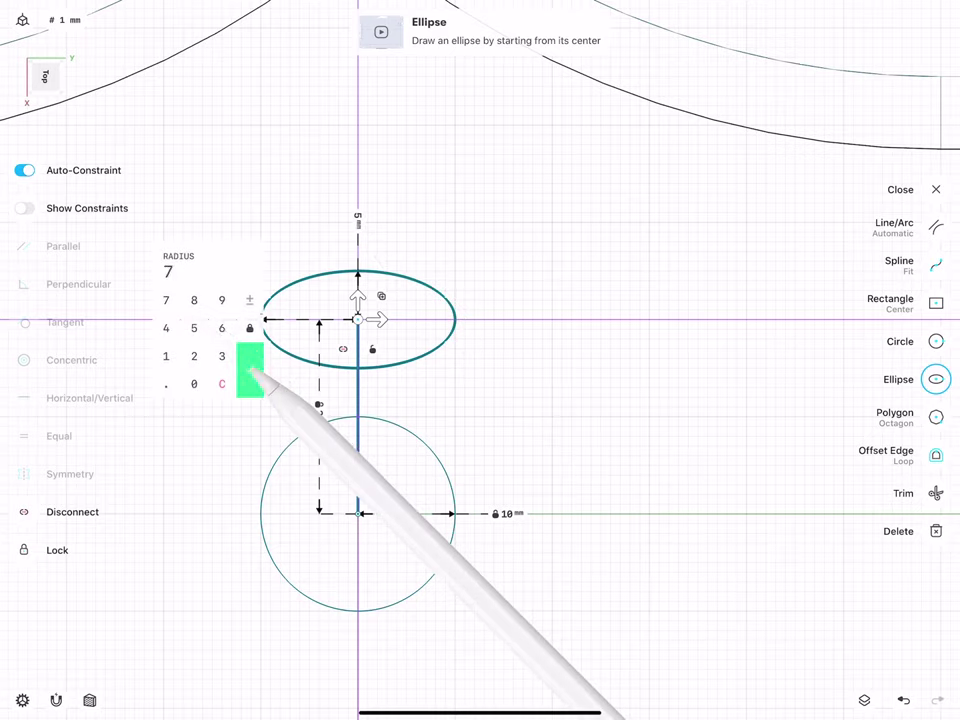
left_click(250, 372)
Set the ellipse's vertical radius to 3.5 mm and move that dimension above it
left_click(357, 274)
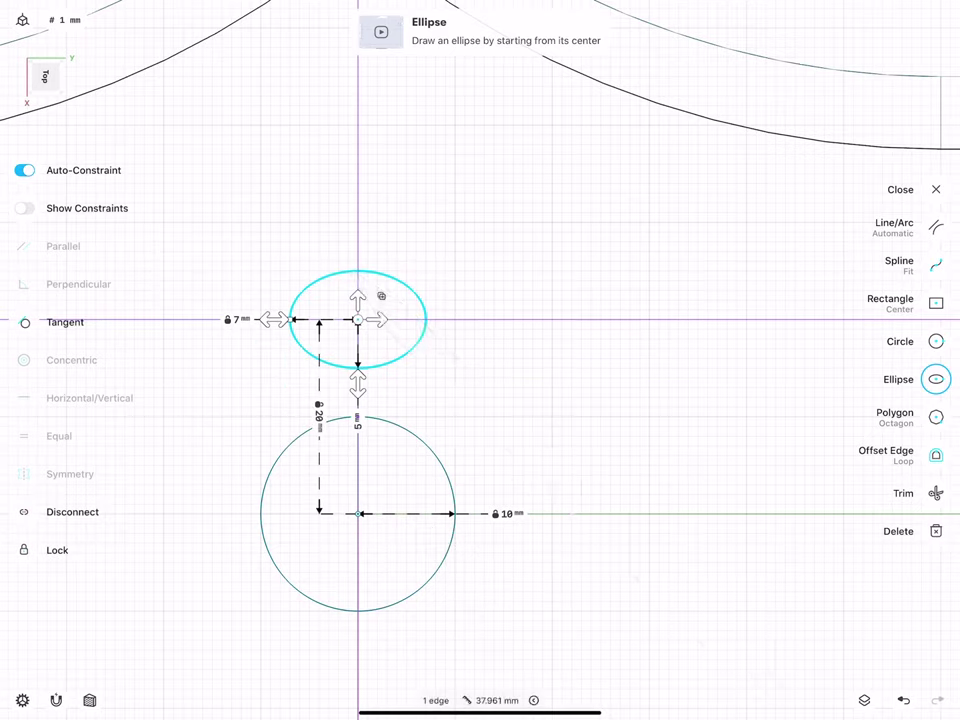
left_click(357, 420)
left_click(371, 457)
left_click(316, 485)
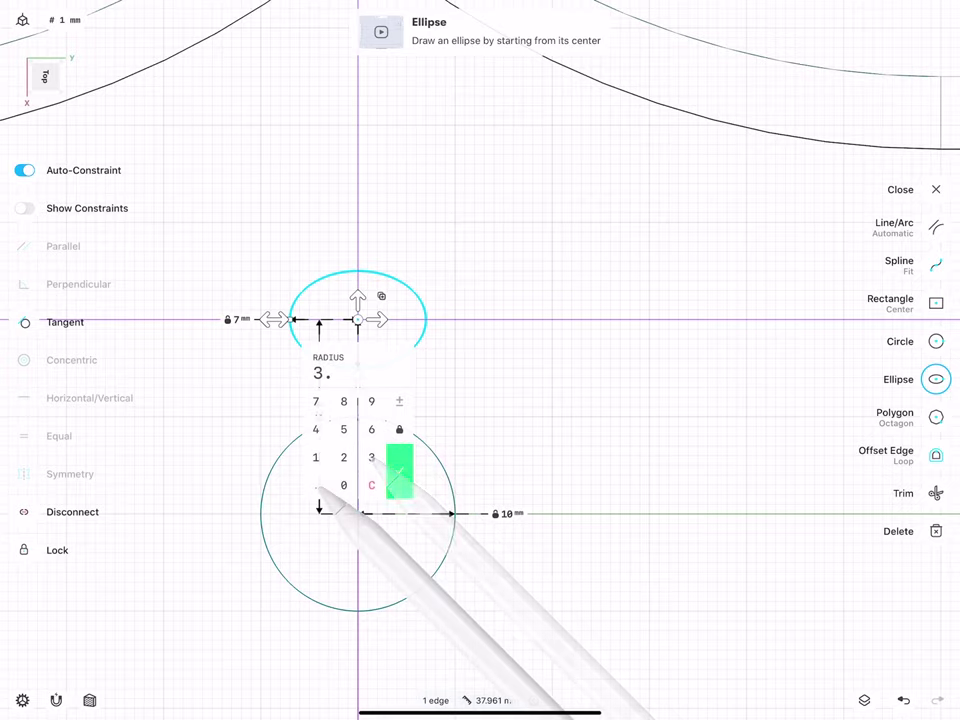
left_click(344, 429)
left_click(399, 471)
left_click_drag(358, 405, 358, 230)
scroll(300, 400, "up", 3)
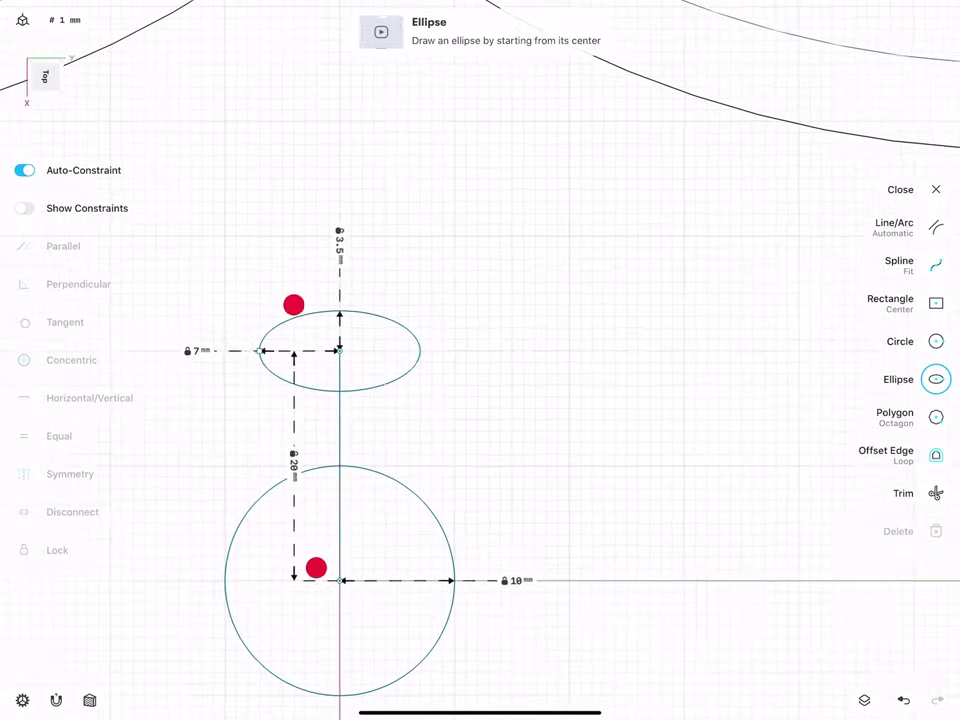
left_click(314, 352)
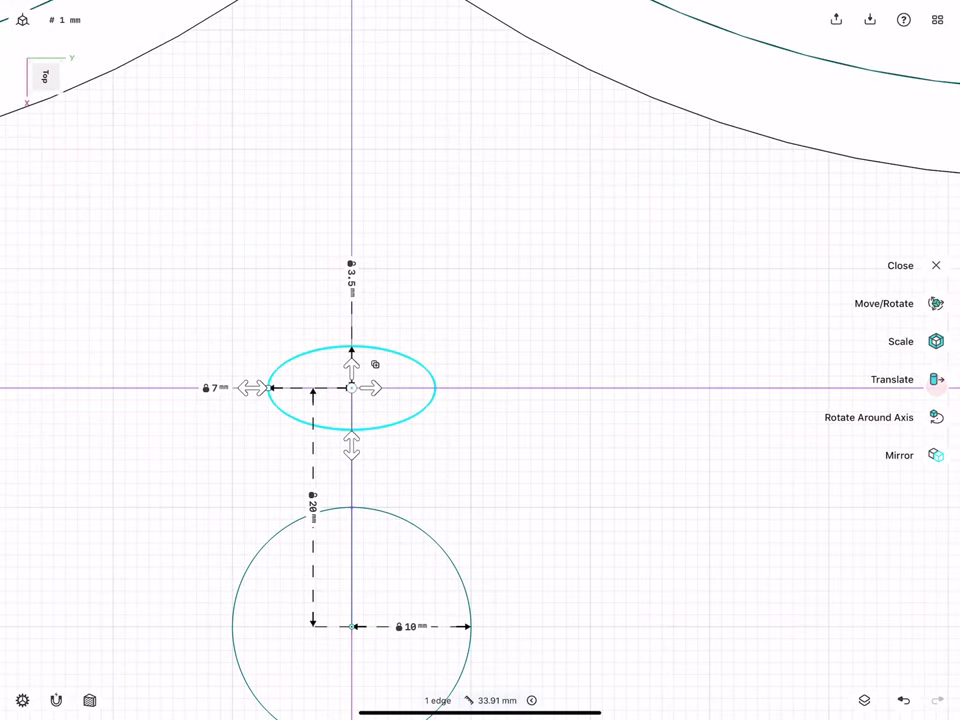
Delete the 20 mm connecting line between the circle and ellipse centres
left_click(242, 332)
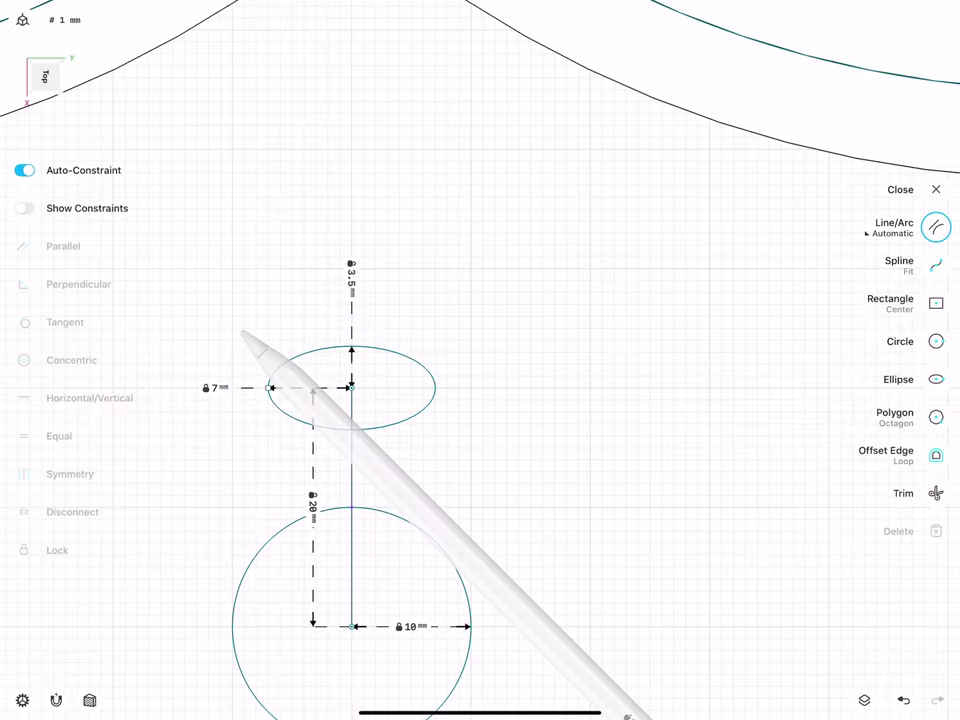
left_click(353, 468)
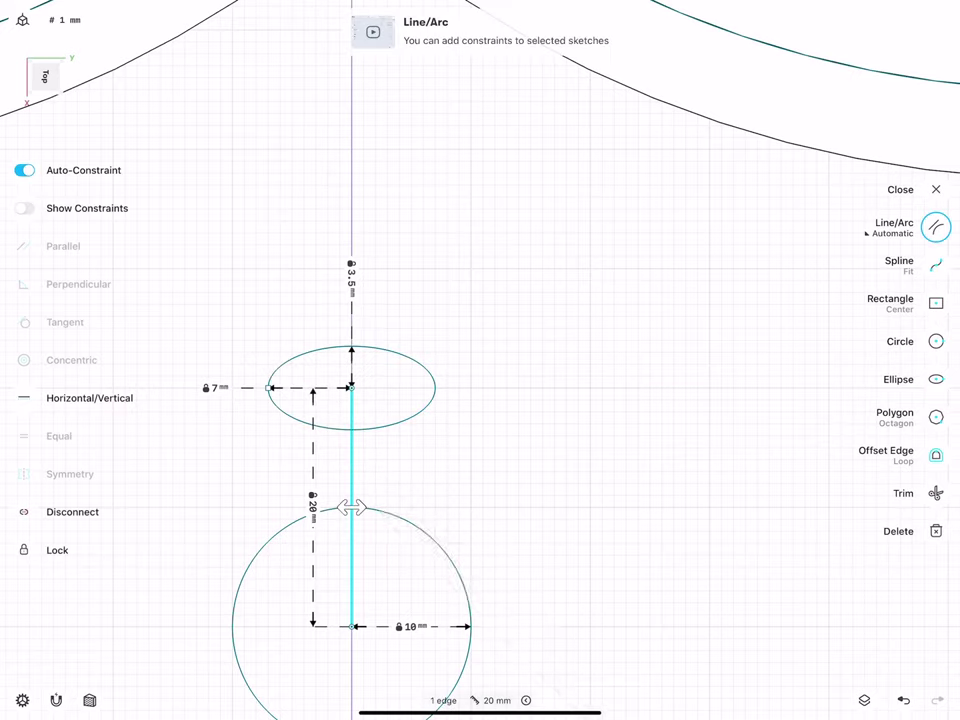
left_click(935, 530)
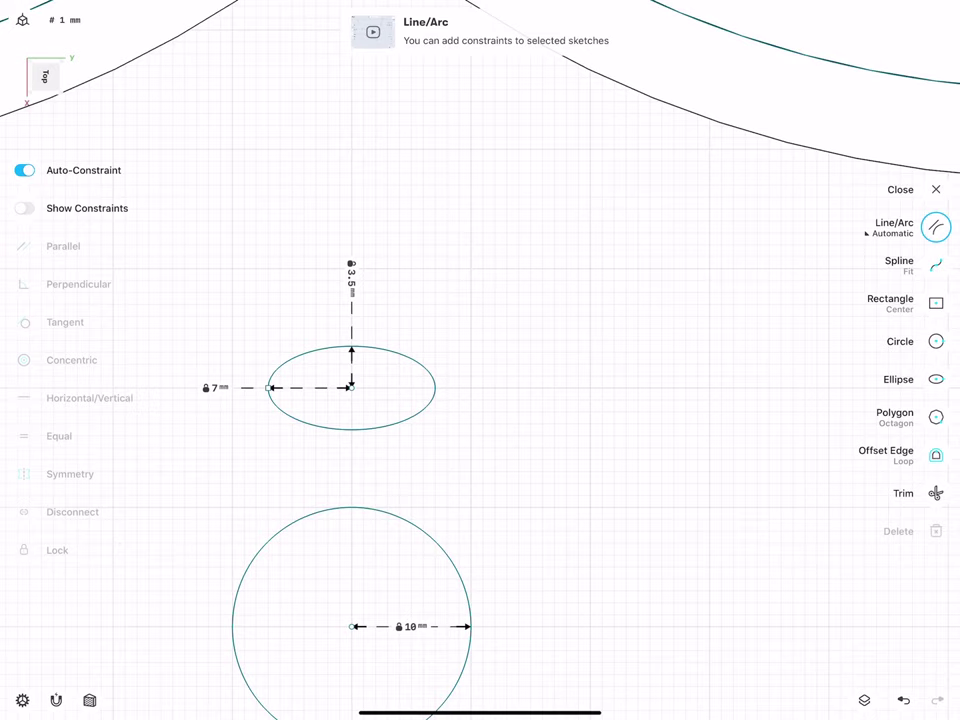
Offset the circle's outline by 0.3 mm
middle_click_drag(271, 542, 269, 402)
left_click(936, 455)
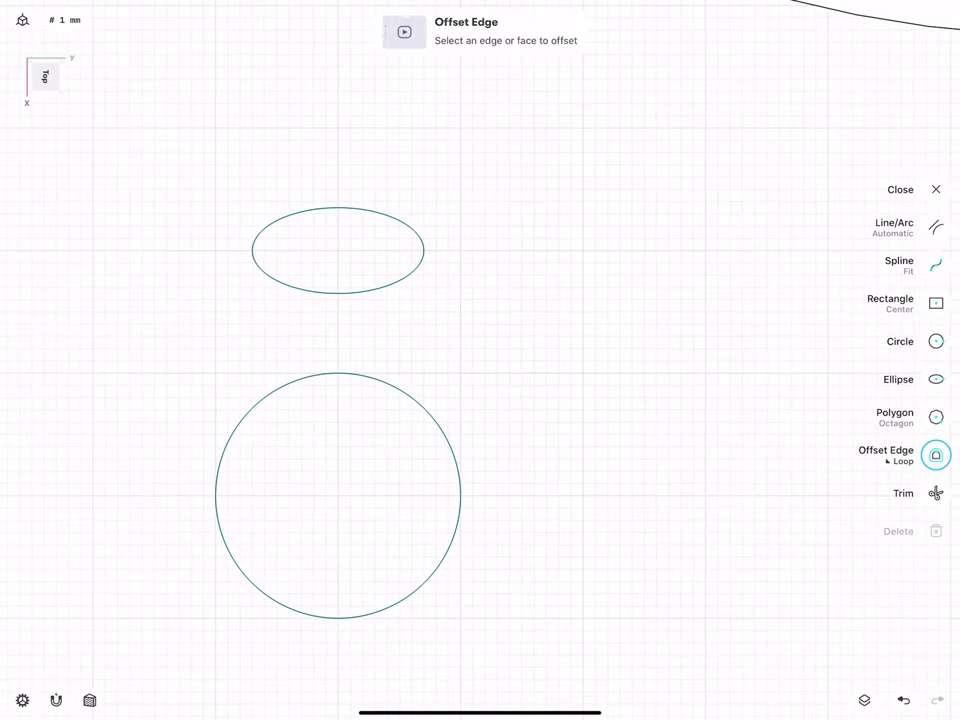
left_click(256, 402)
left_click(250, 392)
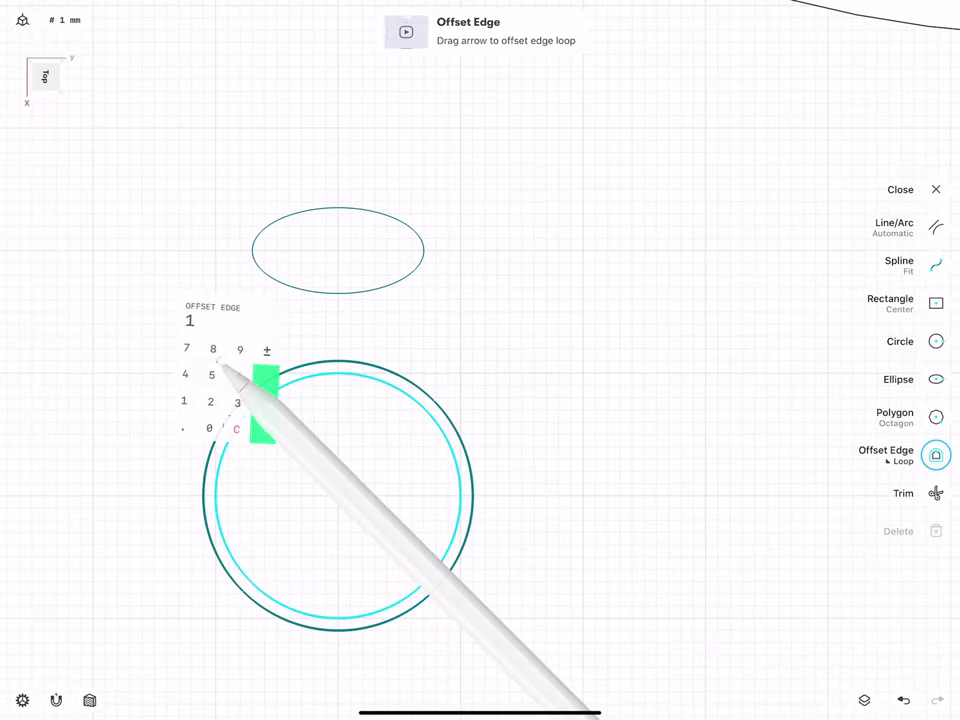
left_click(184, 432)
left_click(239, 404)
left_click(267, 404)
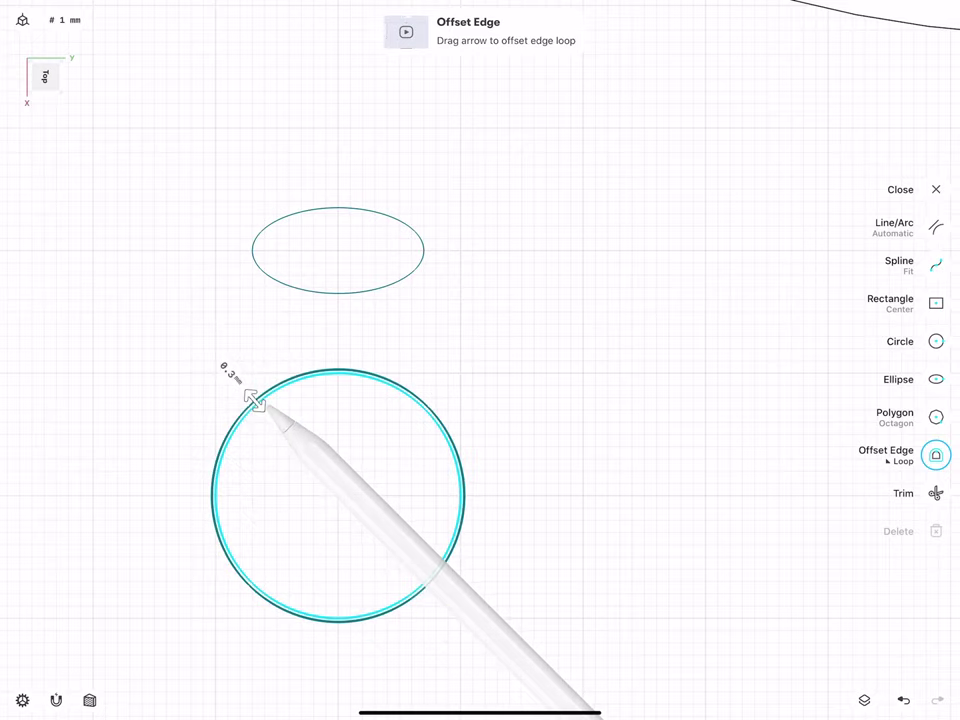
Offset the ellipse's outline by 0.3 mm and exit the sketch
left_click(264, 272)
left_click_drag(264, 274, 258, 284)
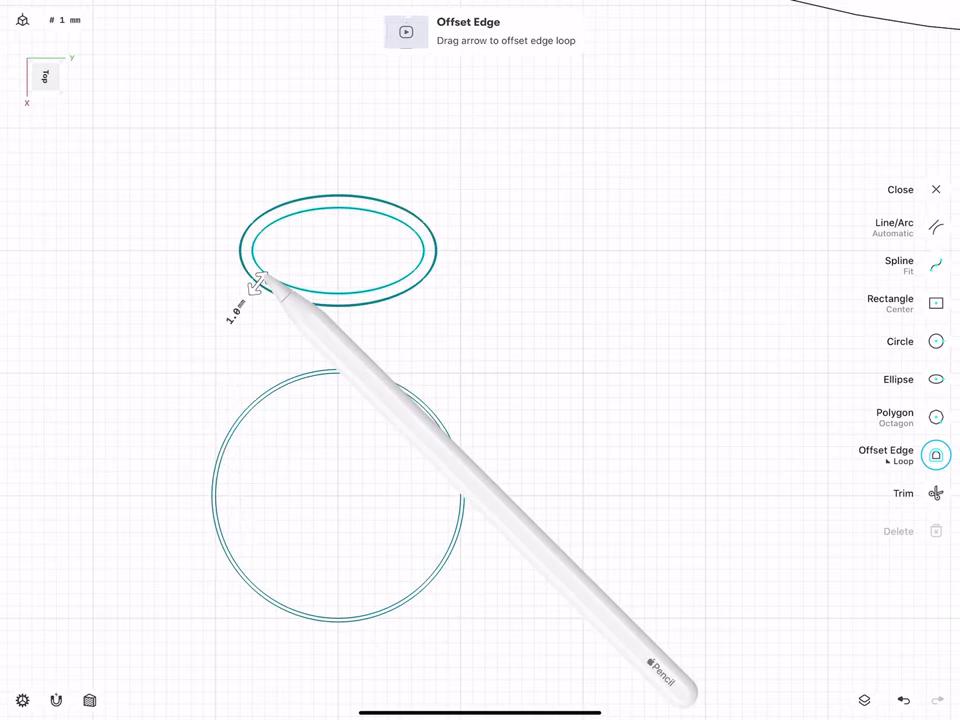
left_click(236, 310)
left_click(195, 375)
left_click(251, 347)
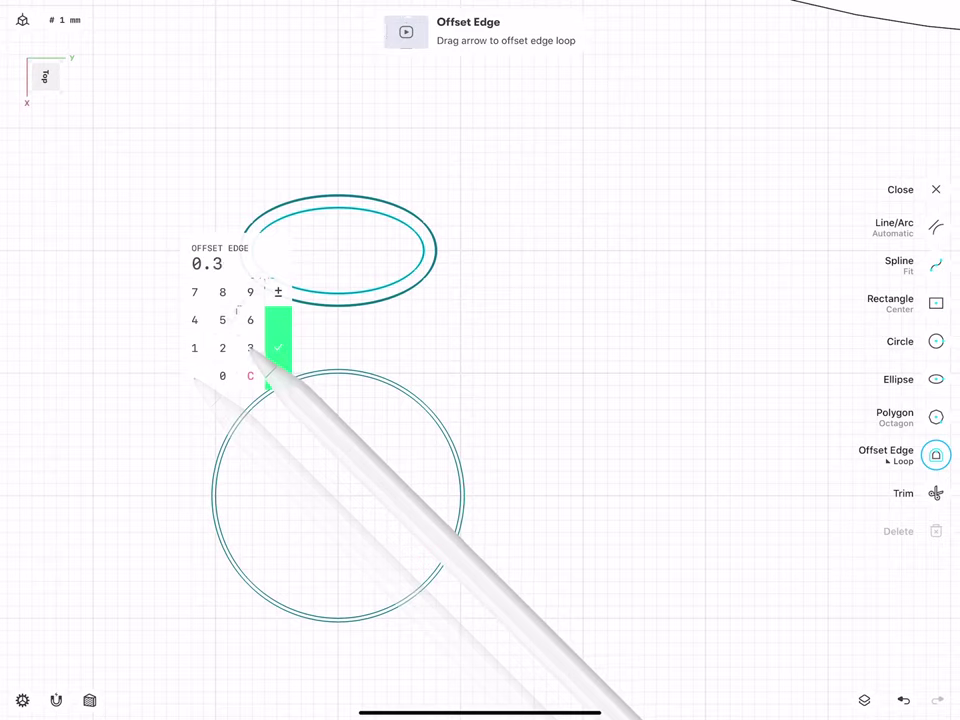
left_click(276, 350)
left_click(182, 289)
scroll(250, 320, "up", 3)
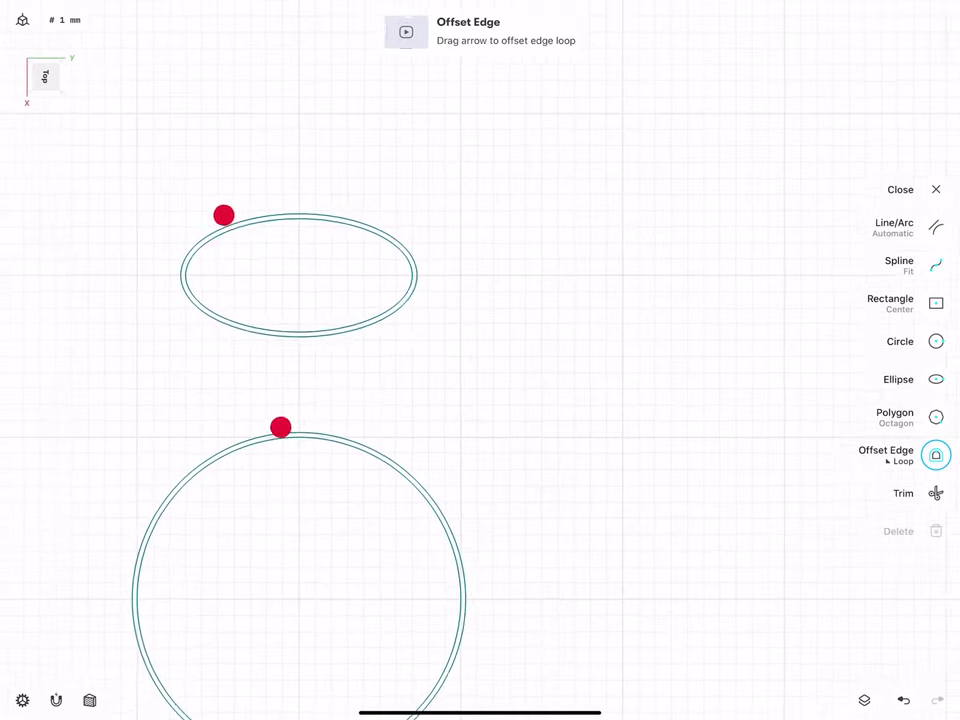
scroll(400, 450, "up", 3)
left_click(268, 400)
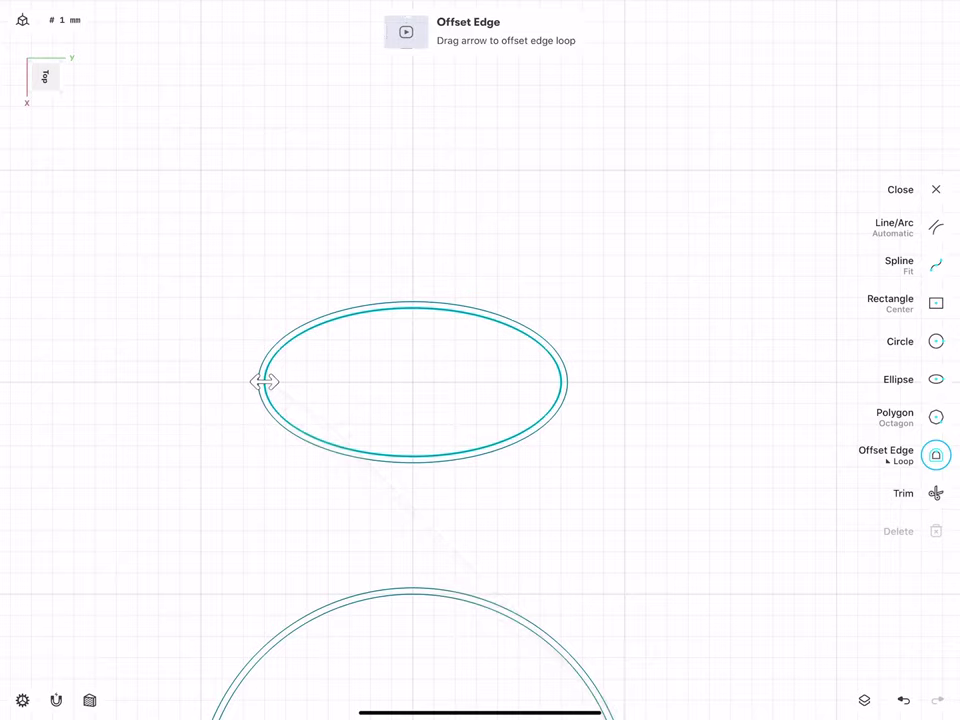
left_click(200, 414)
left_click(936, 189)
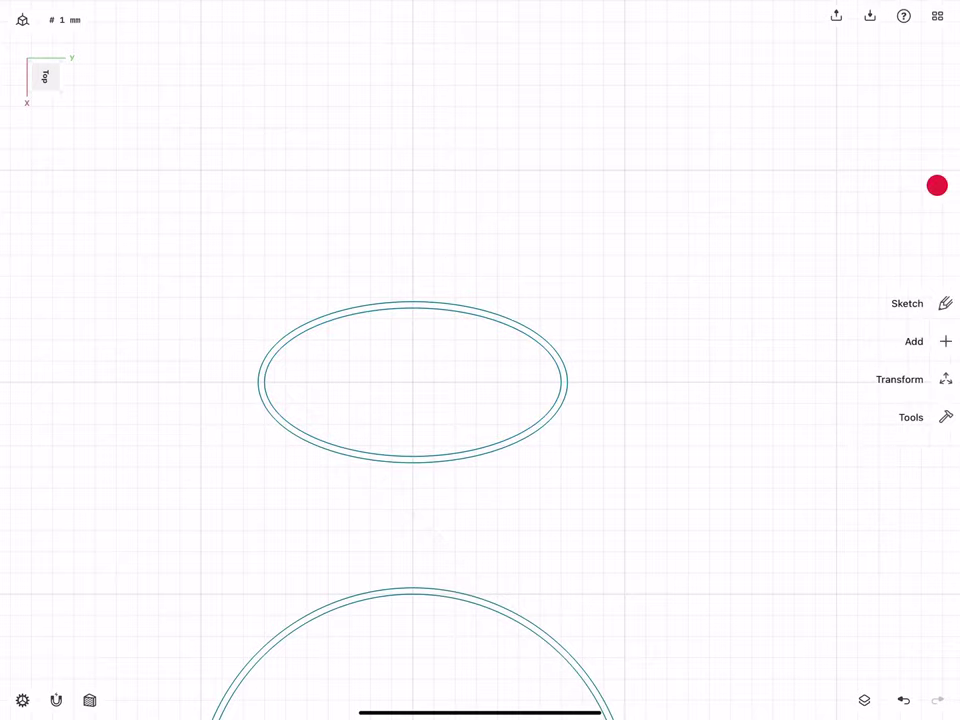
Select the ellipse and its offset and drag a copy upward with Move/Rotate
left_click(262, 383)
left_click(262, 383)
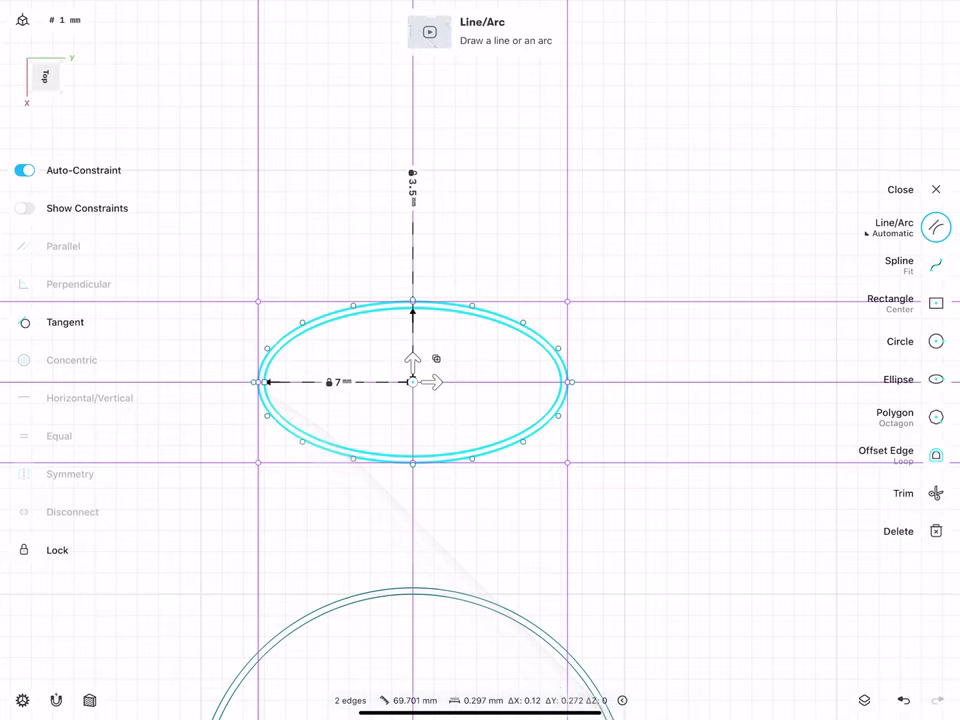
scroll(275, 408, "down", 2)
left_click(934, 191)
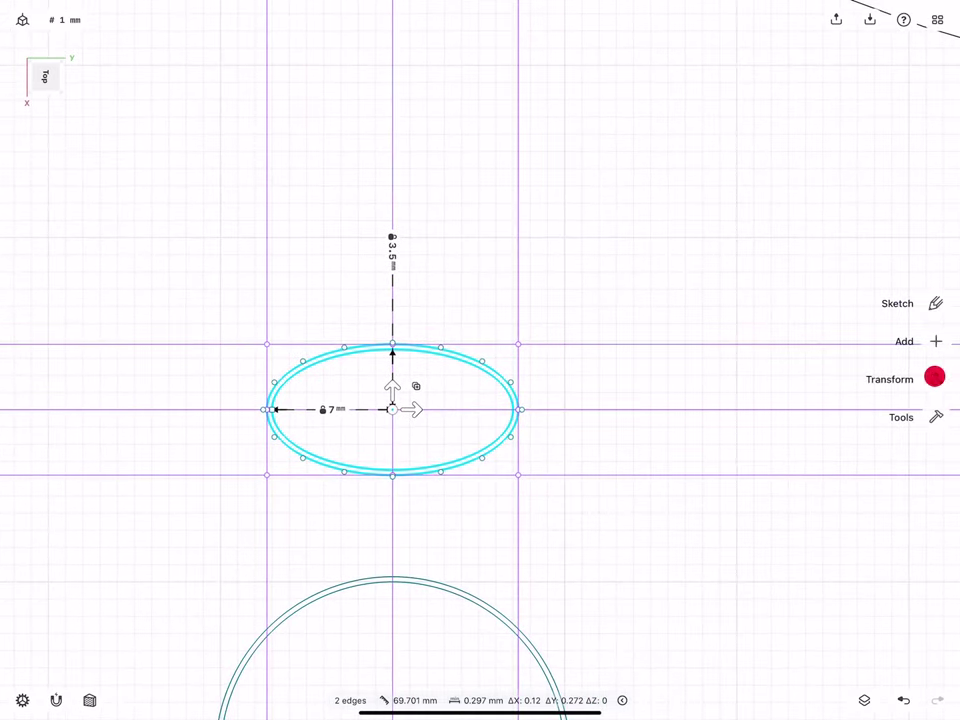
left_click(938, 303)
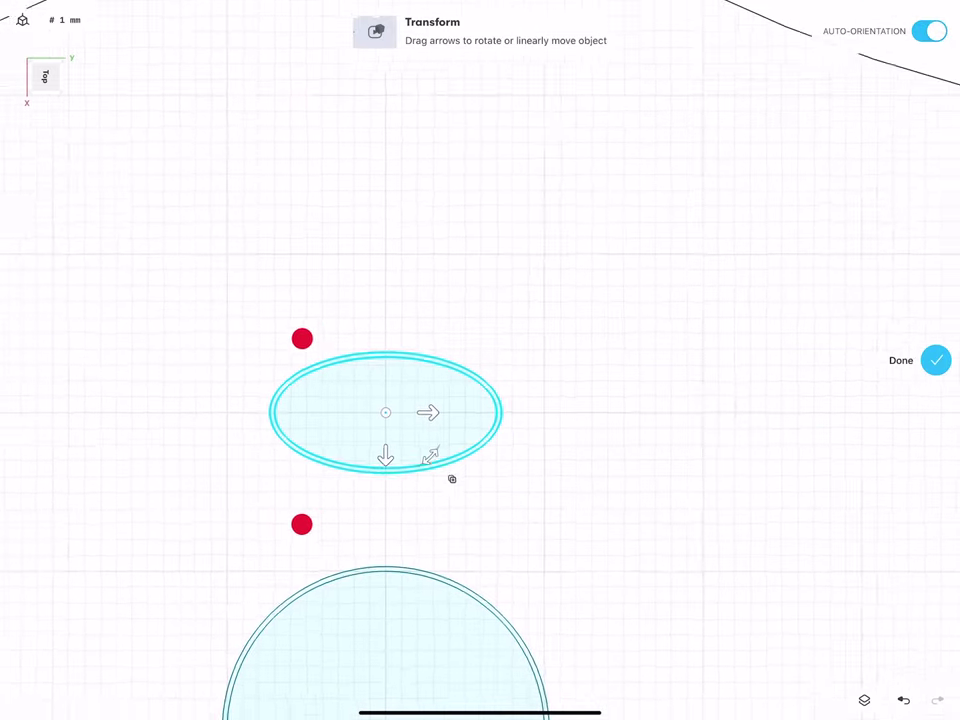
scroll(445, 500, "down", 3)
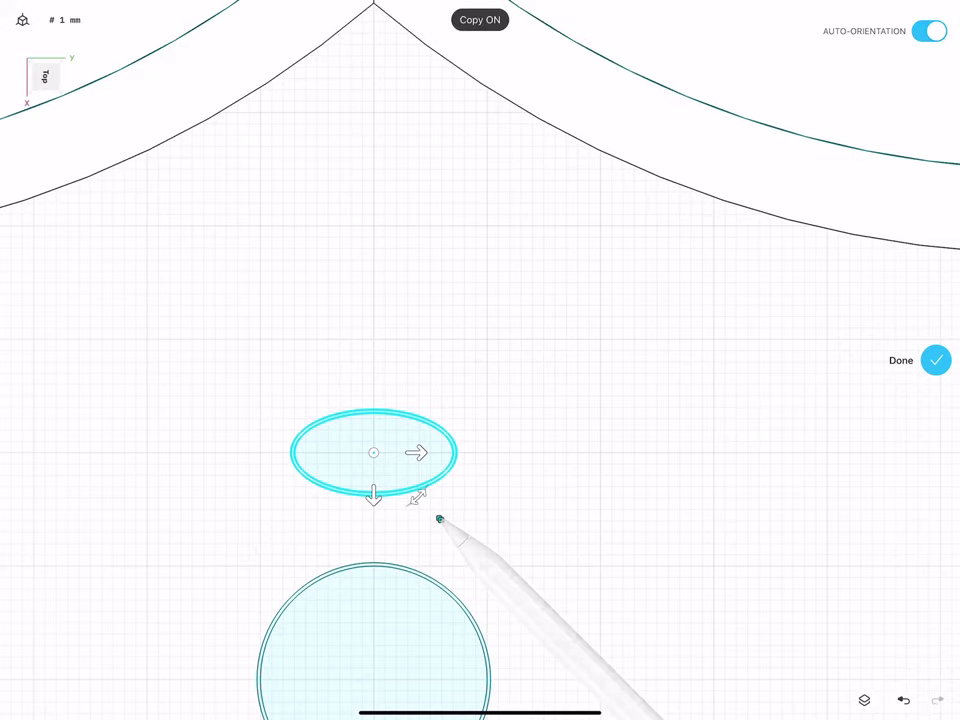
mouse_move(373, 495)
left_mouse_down()
mouse_move(373, 370)
mouse_move(373, 382)
left_mouse_up()
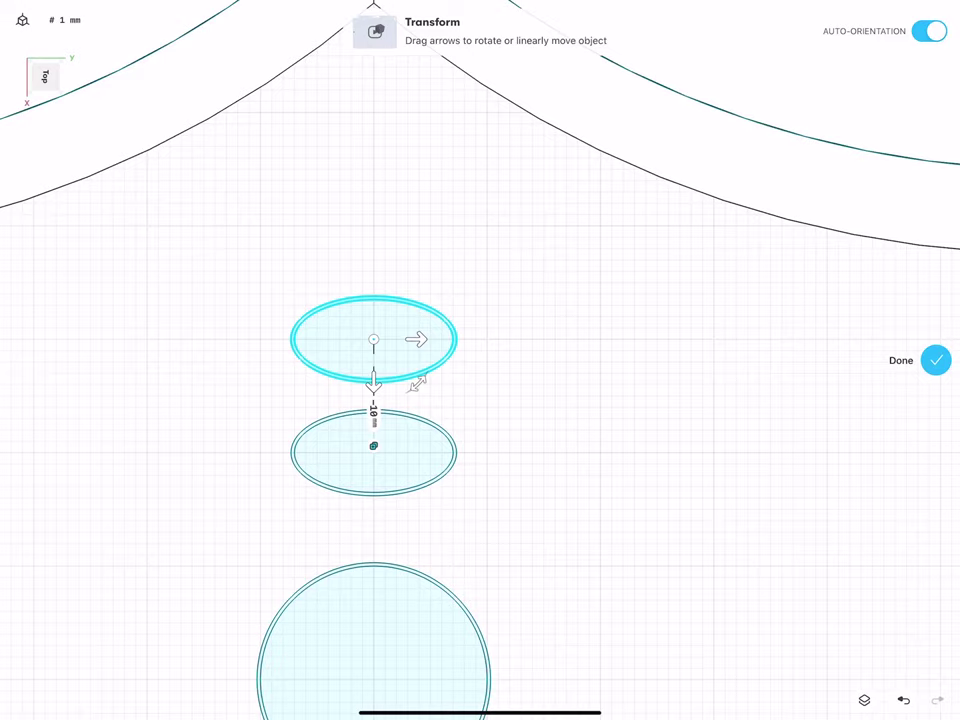
Set the copy's translation to -20 mm and finish the move
left_click(373, 418)
left_click(416, 448)
left_click_drag(373, 382, 374, 270)
left_click(374, 294)
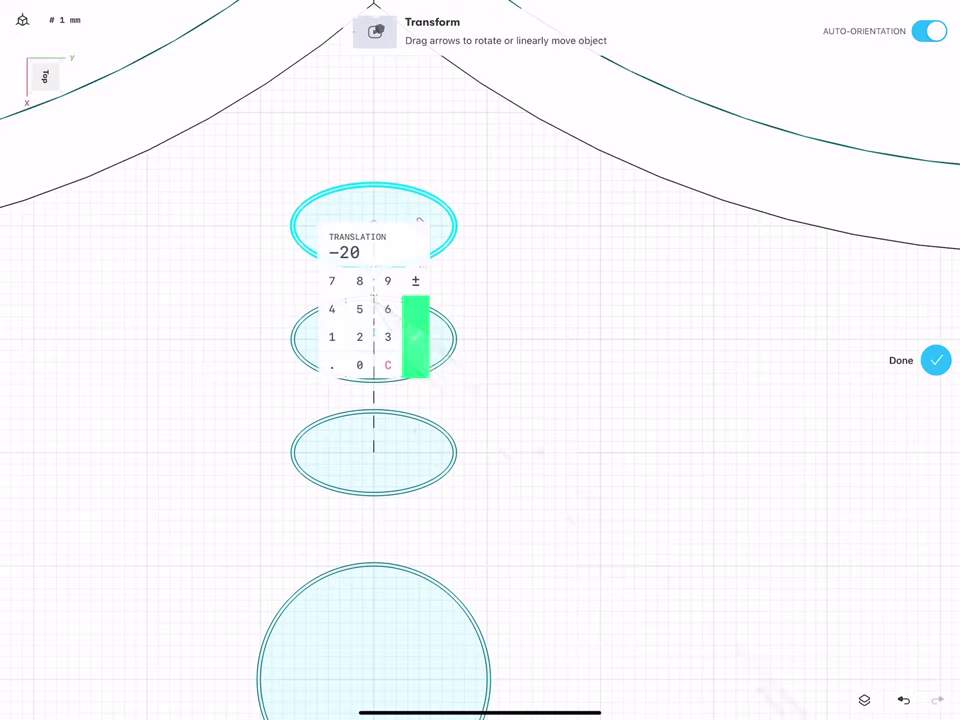
left_click(415, 337)
left_click(936, 360)
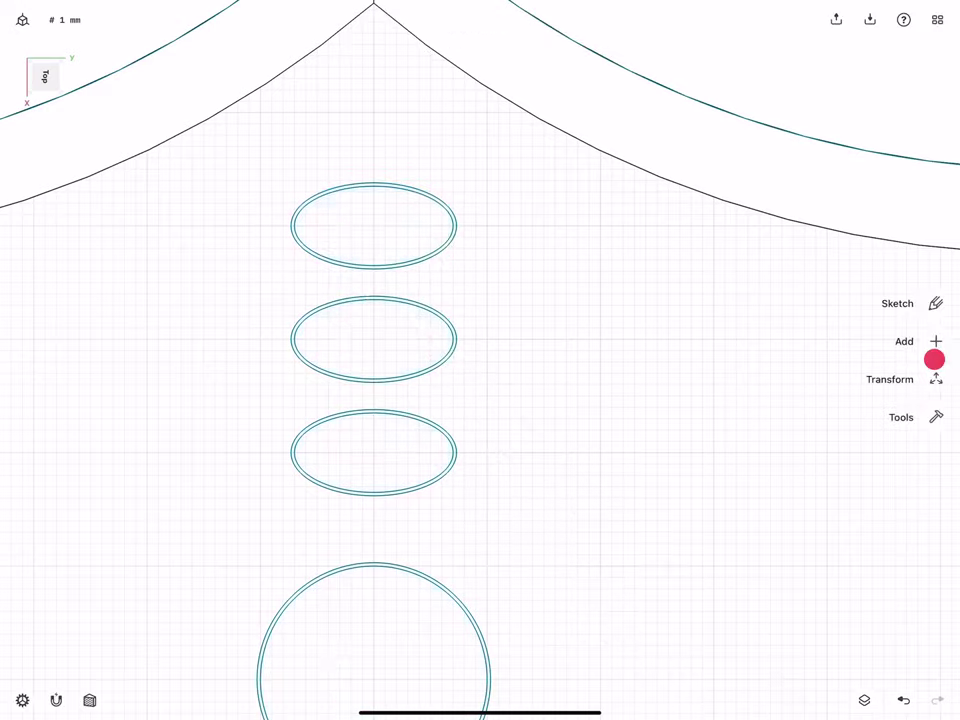
scroll(310, 460, "down", 5)
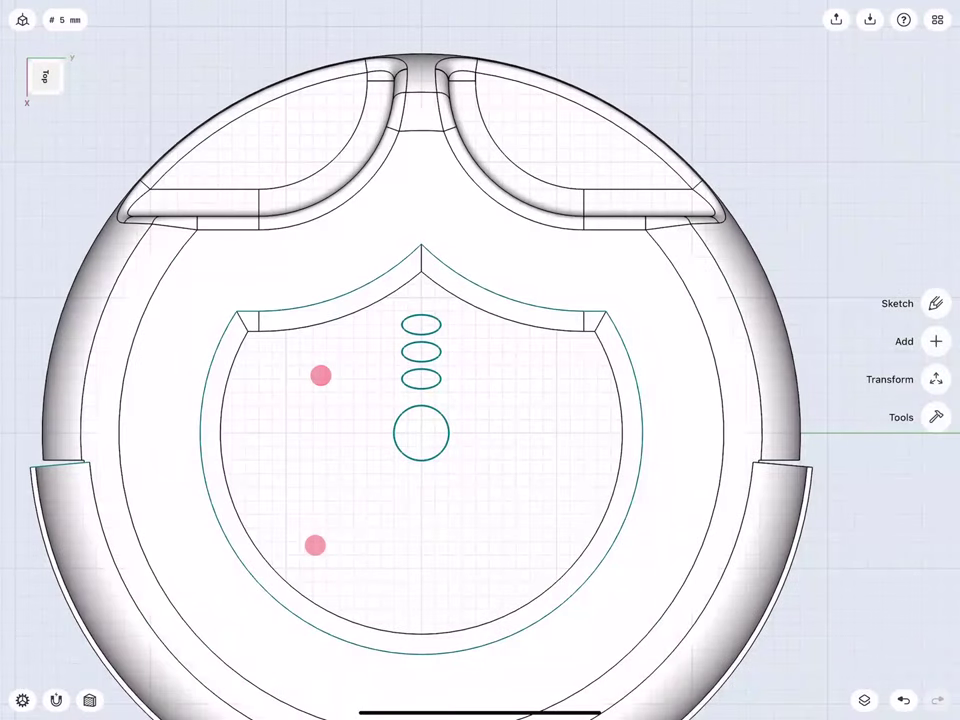
Switch to an isometric view and zoom in on the enclosure's top
left_click(46, 80)
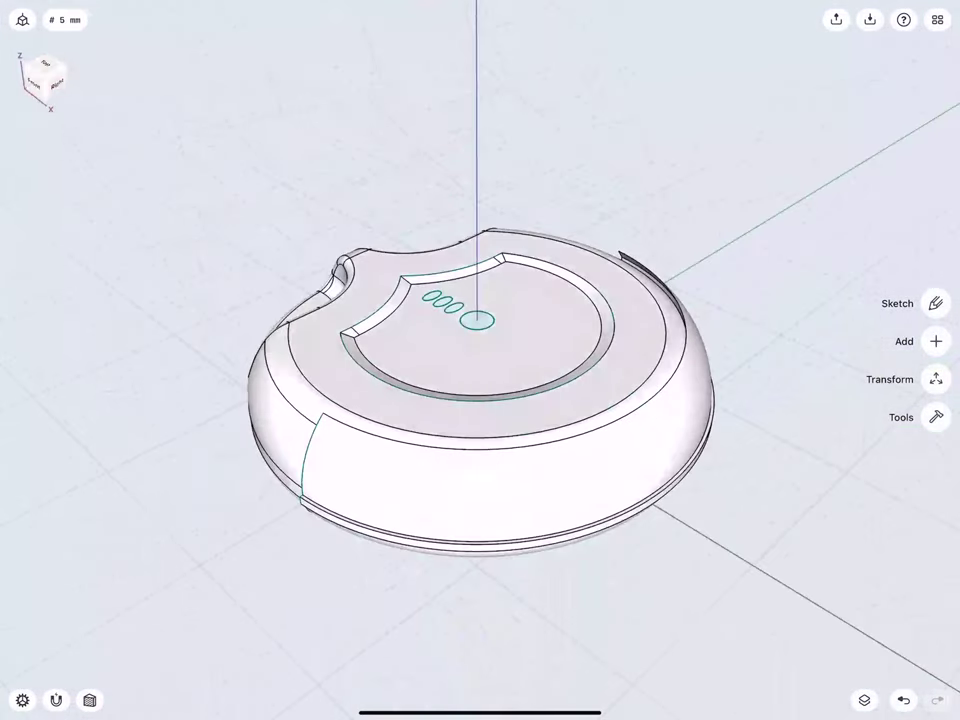
scroll(439, 355, "up", 3)
scroll(450, 373, "up", 2)
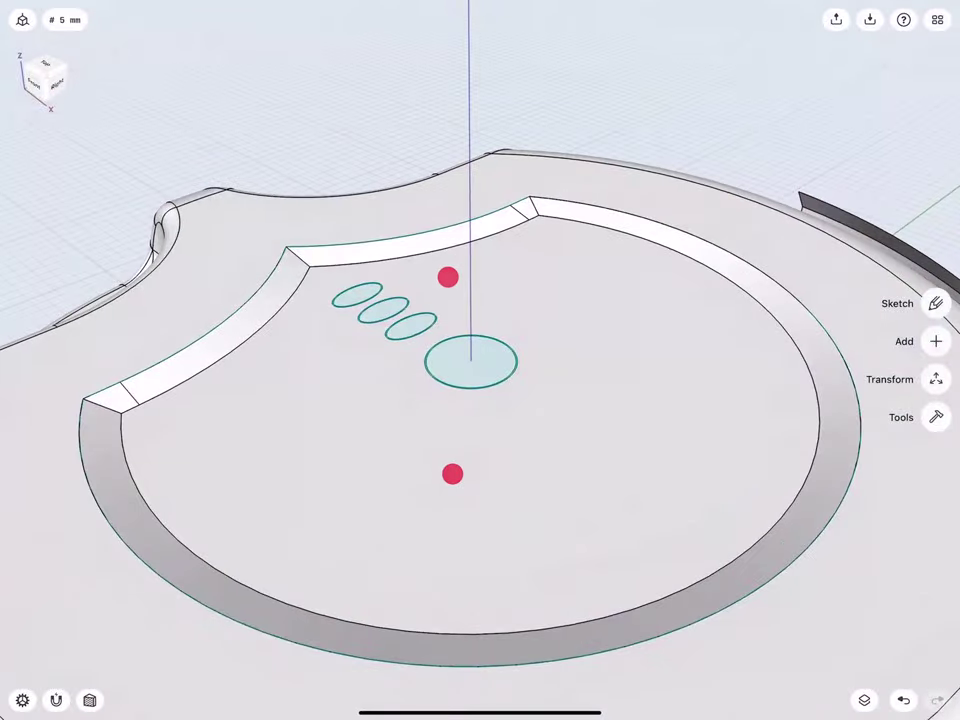
scroll(447, 415, "up", 3)
scroll(395, 392, "up", 2)
scroll(395, 392, "up", 2)
scroll(400, 422, "up", 3)
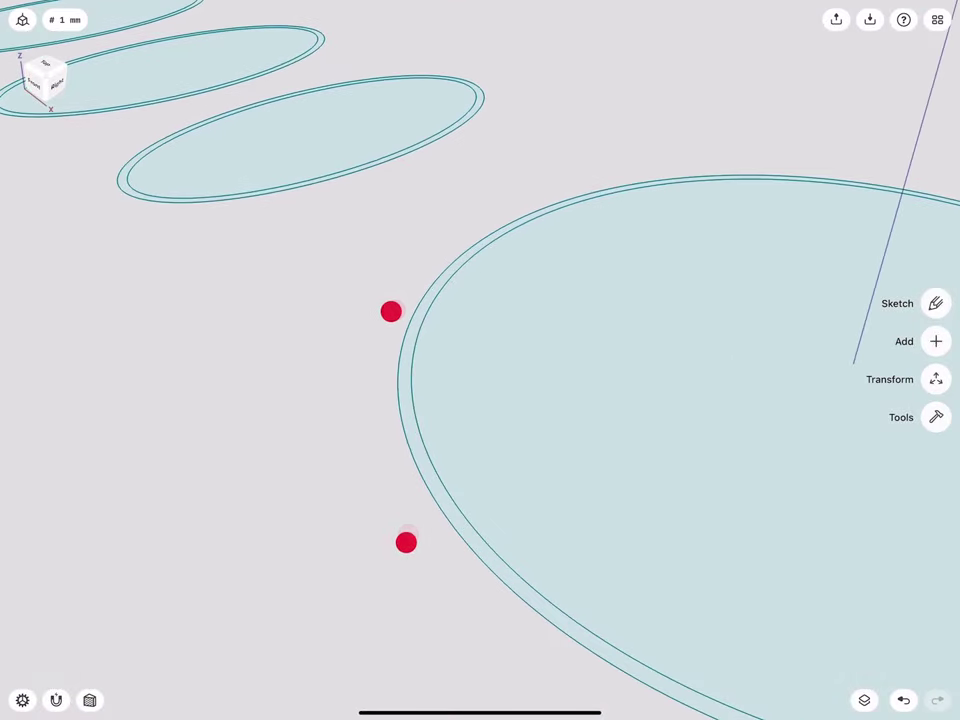
Extrude the circle and ellipse outline rings -0.5 mm into the top surface
left_click(405, 386)
left_click(936, 341)
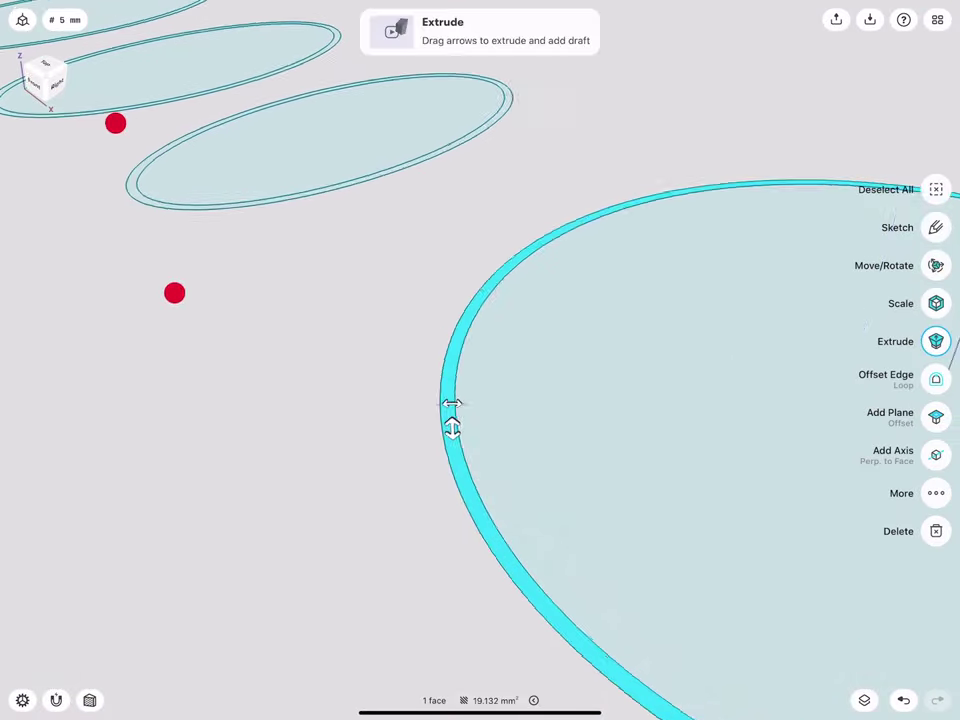
mouse_move(116, 122)
middle_mouse_down()
mouse_move(321, 246)
mouse_move(359, 298)
middle_mouse_up()
left_click(381, 343)
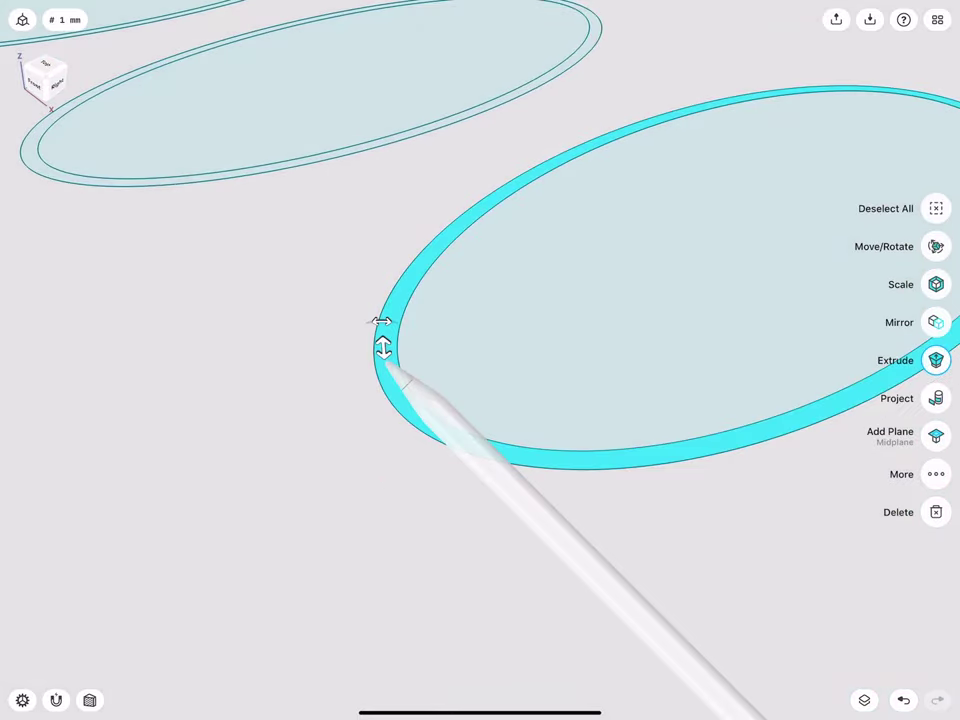
mouse_move(272, 236)
middle_mouse_down()
mouse_move(478, 356)
mouse_move(302, 264)
middle_mouse_up()
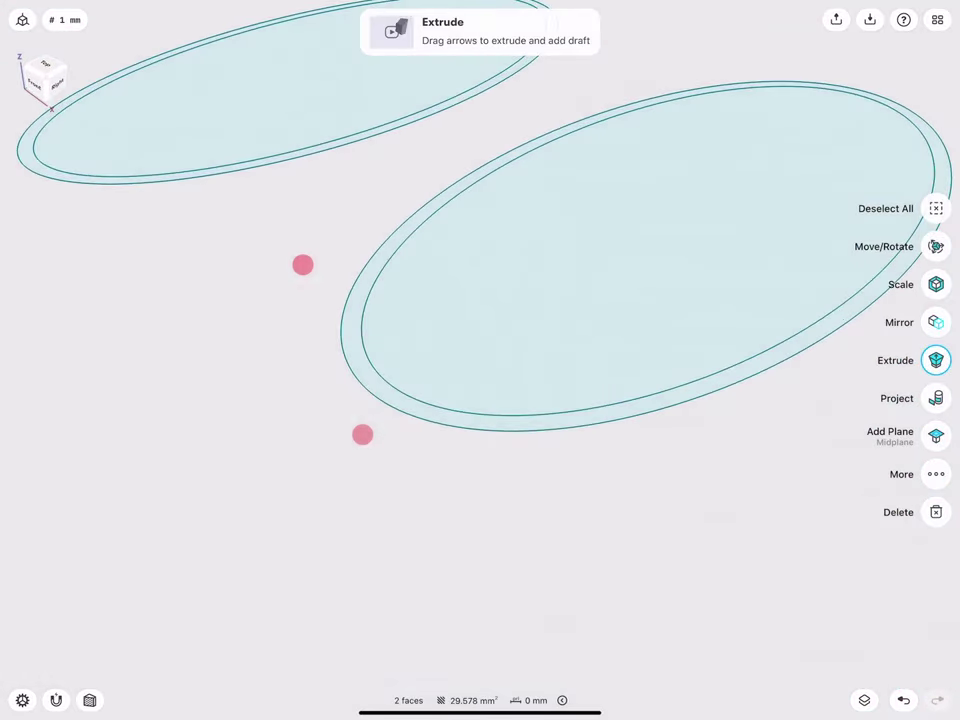
left_click(349, 321)
mouse_move(163, 247)
middle_mouse_down()
mouse_move(373, 304)
mouse_move(294, 331)
middle_mouse_up()
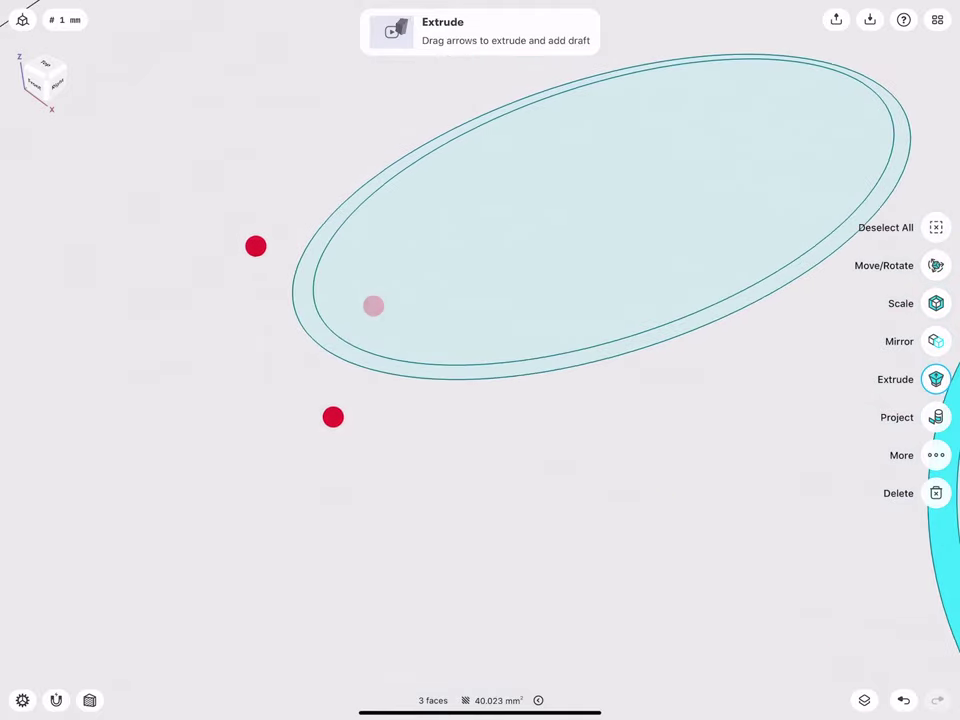
left_click(297, 277)
left_click_drag(298, 281, 303, 338)
left_click(316, 408)
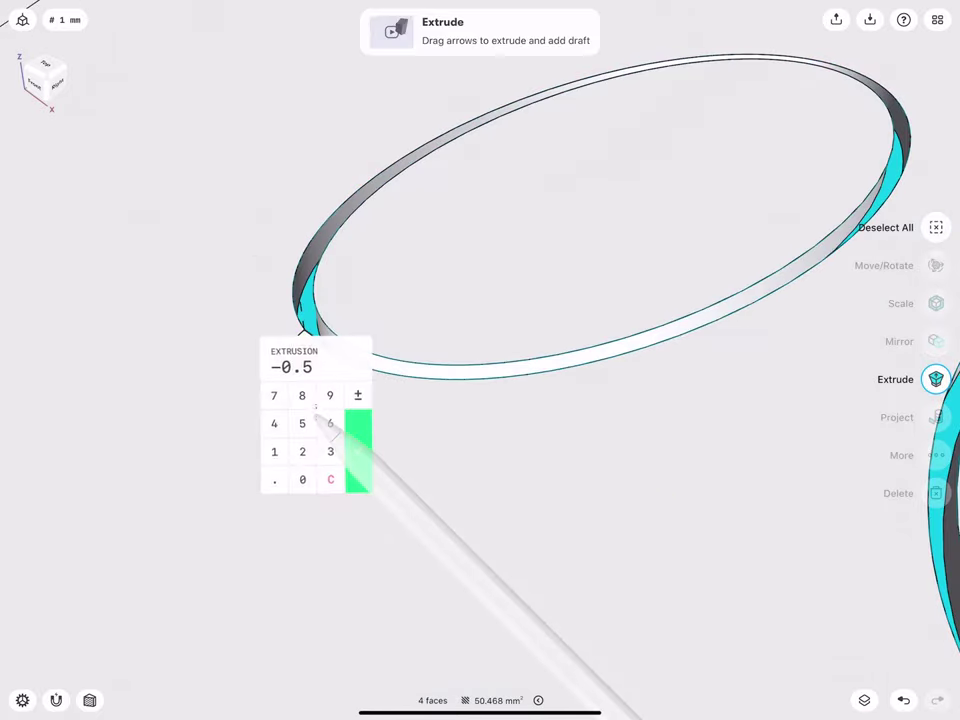
left_click(358, 451)
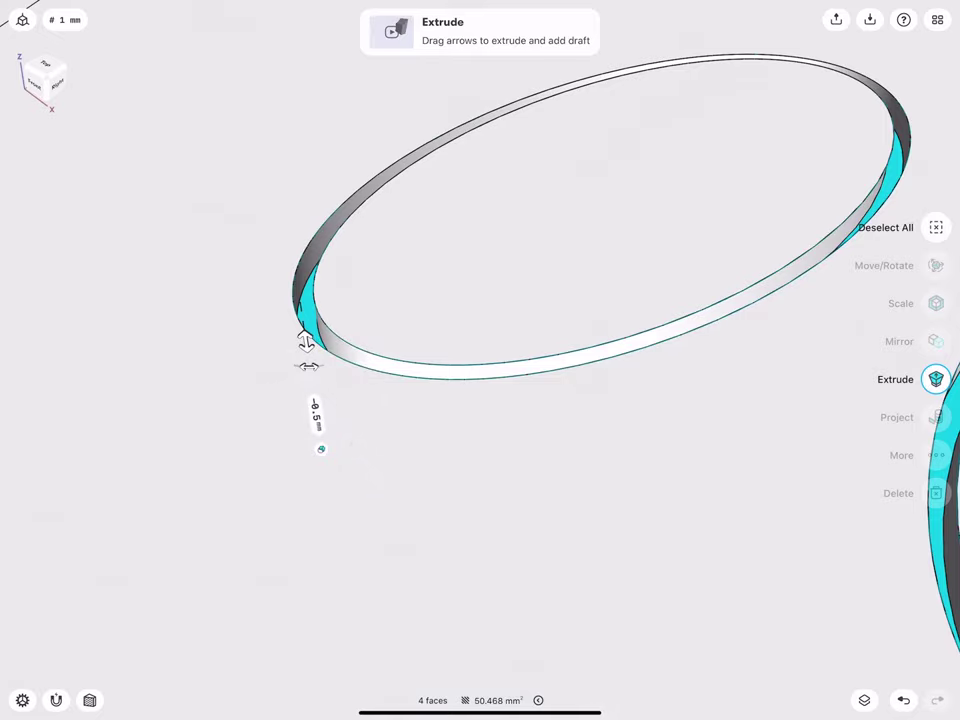
Select the three ellipse faces and raise them, then undo the oversized raise
left_click(372, 286)
scroll(243, 326, "down", 3)
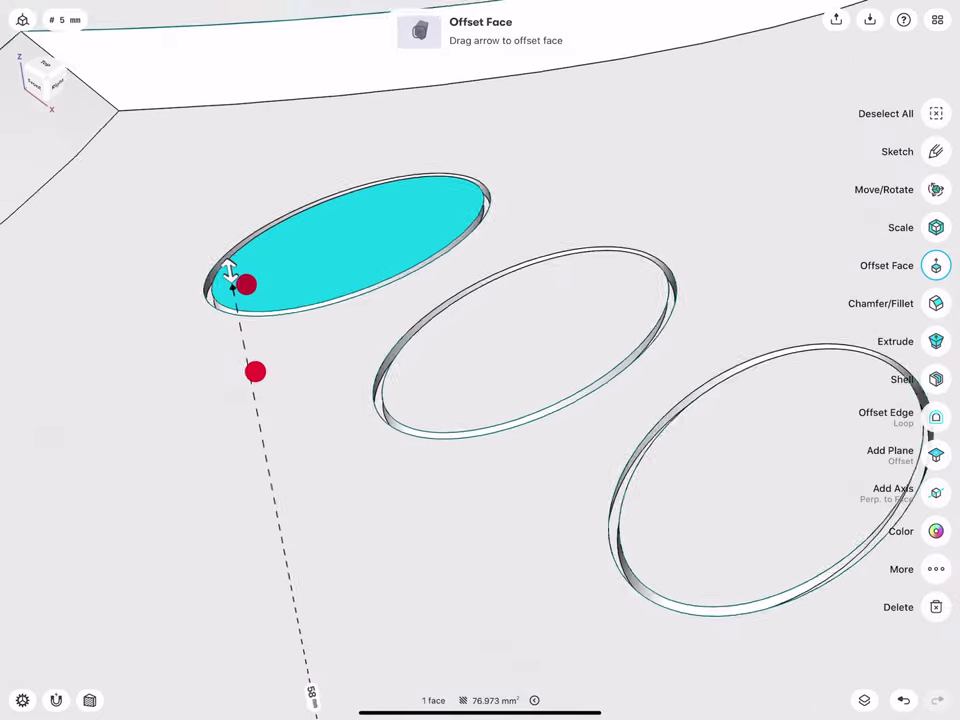
left_click(431, 375)
left_click(677, 506)
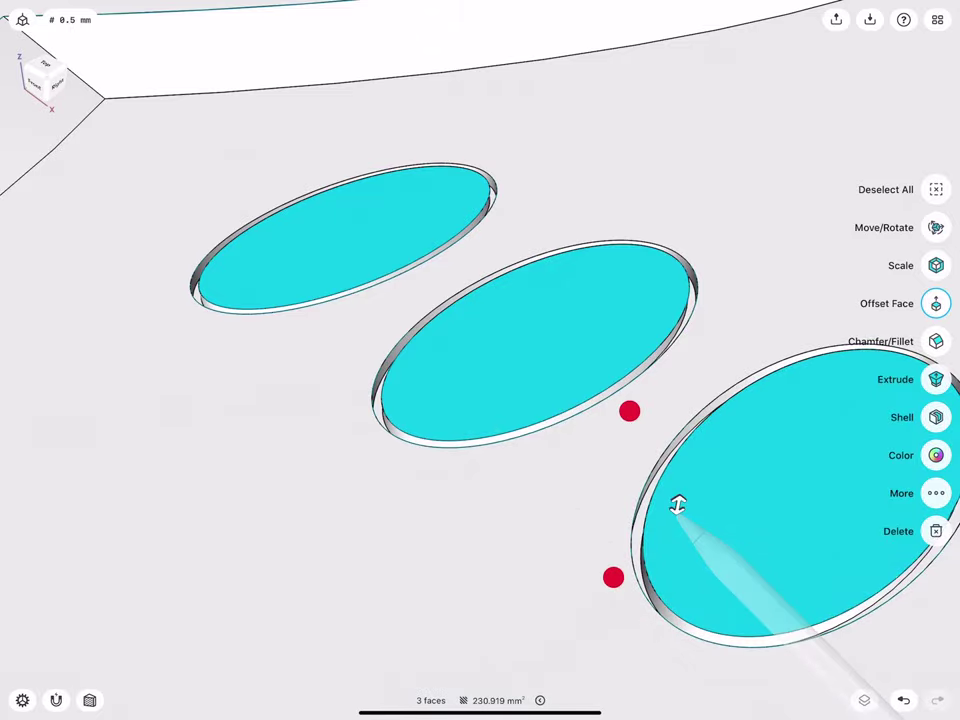
scroll(480, 360, "up", 2)
left_click_drag(511, 420, 512, 362)
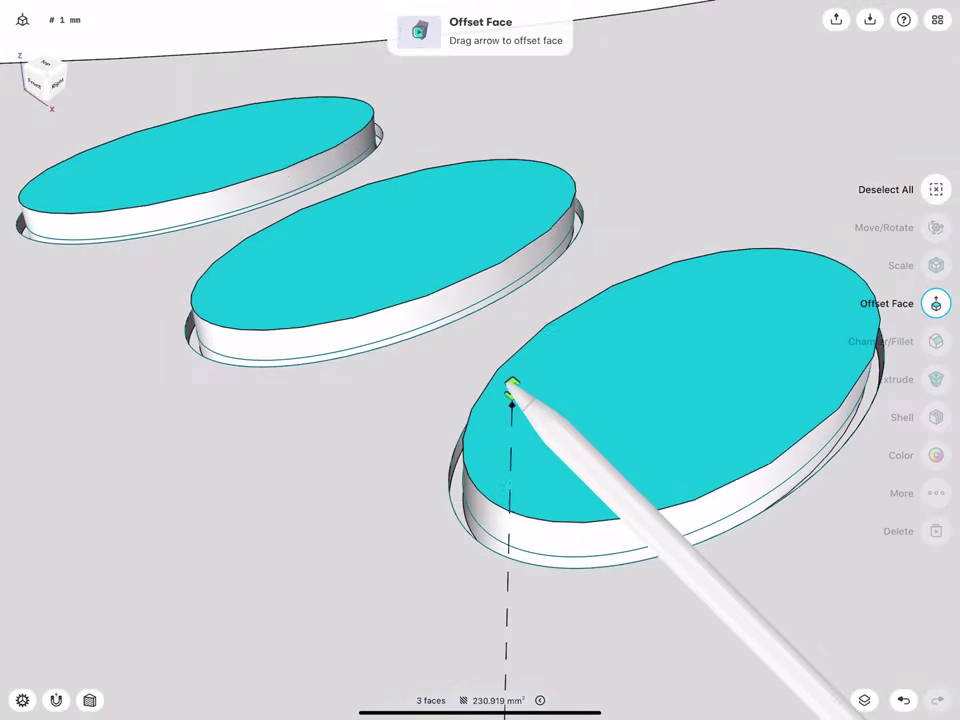
scroll(332, 386, "down", 5)
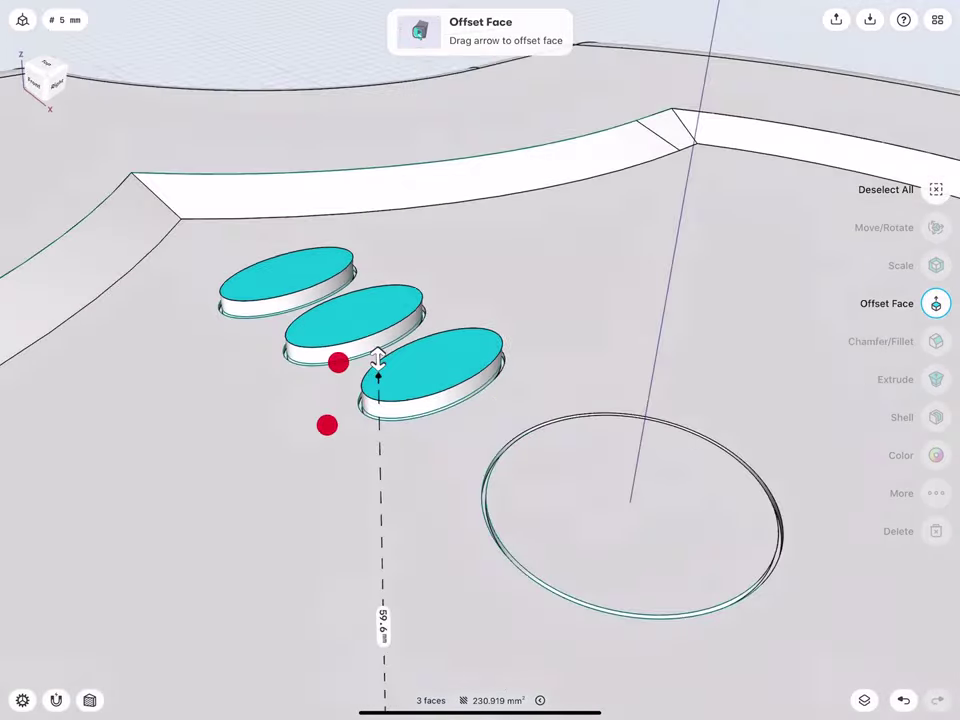
scroll(346, 435, "down", 2)
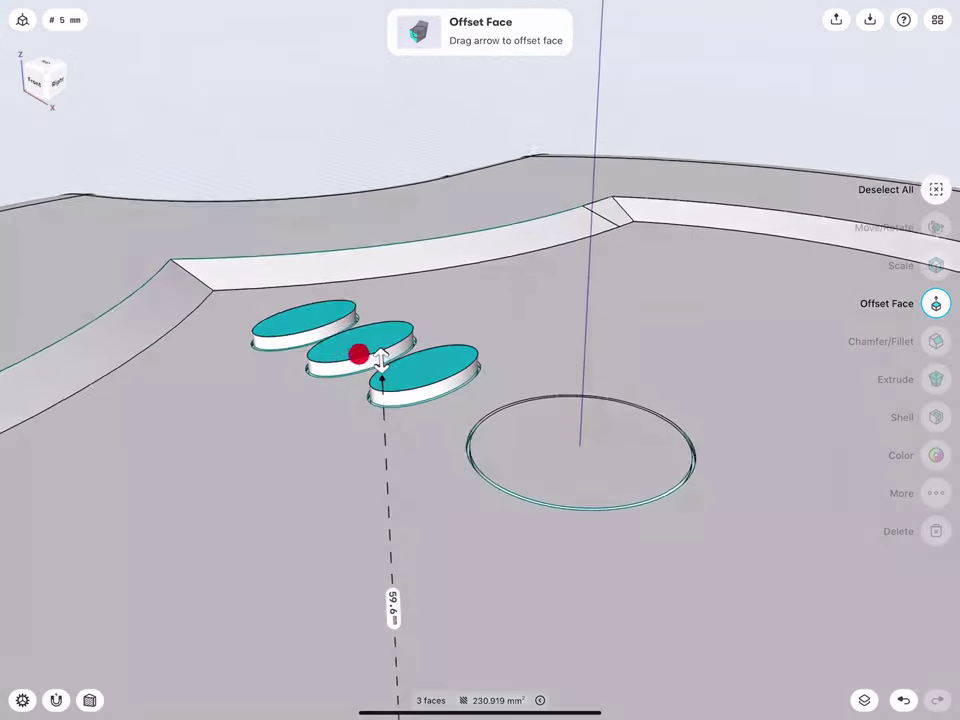
left_click(899, 700)
Offset the three ellipse faces to 59 mm
left_click(405, 380)
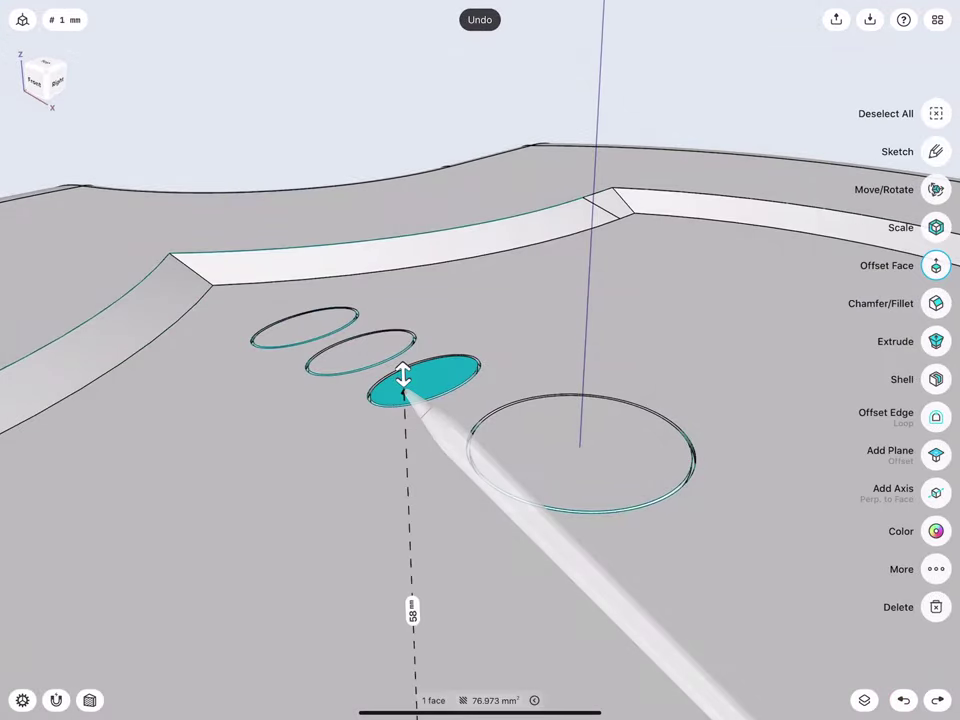
left_click(345, 352)
left_click(300, 318)
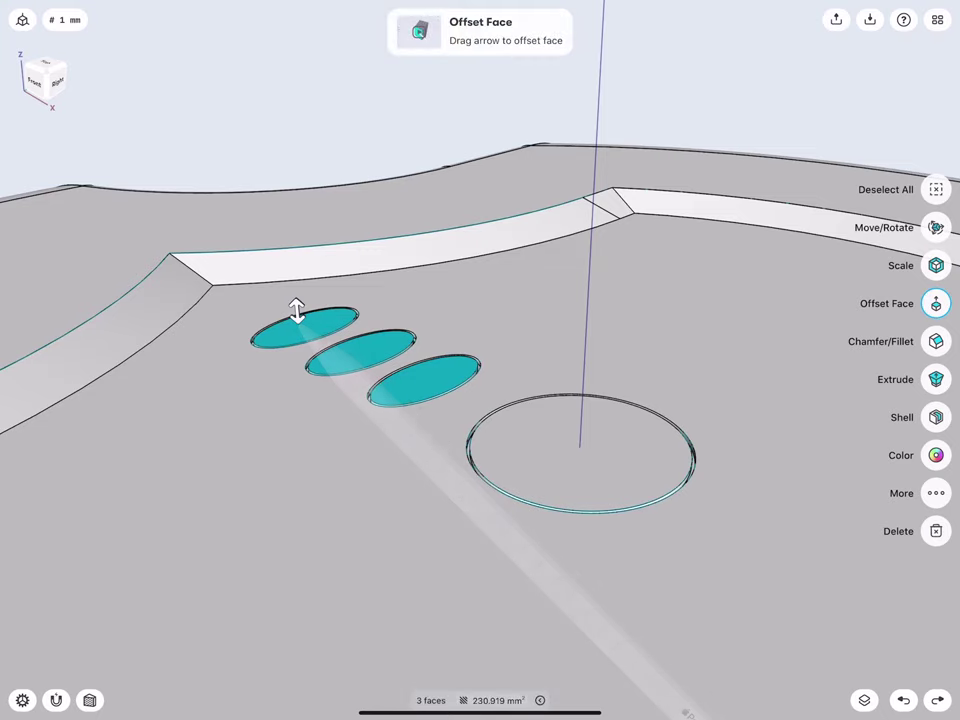
left_click_drag(298, 313, 295, 292)
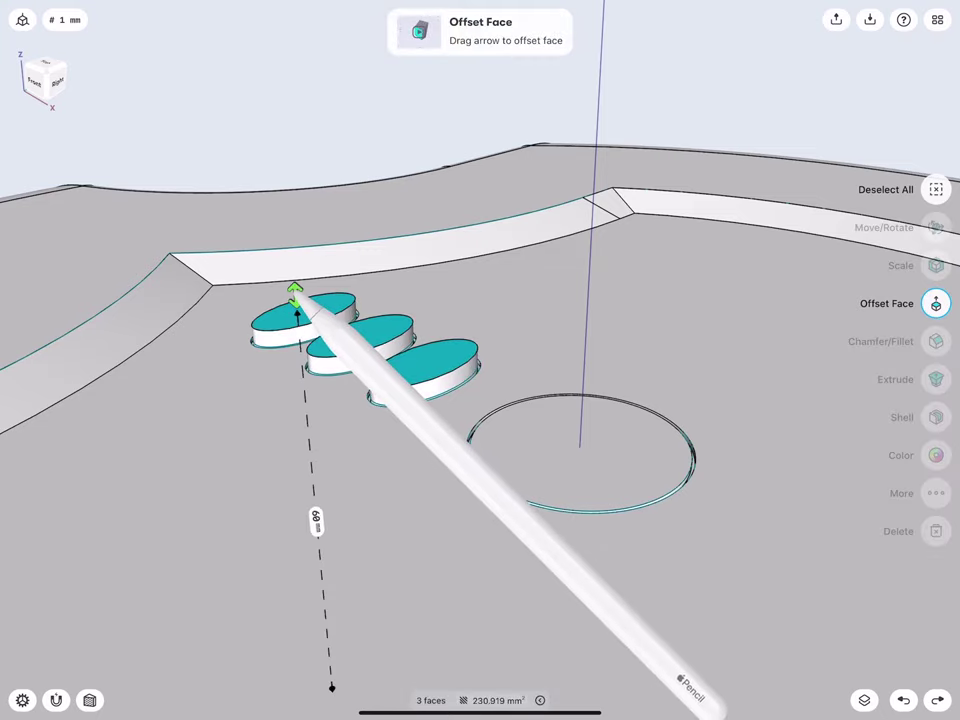
left_click_drag(294, 283, 296, 305)
left_click(316, 522)
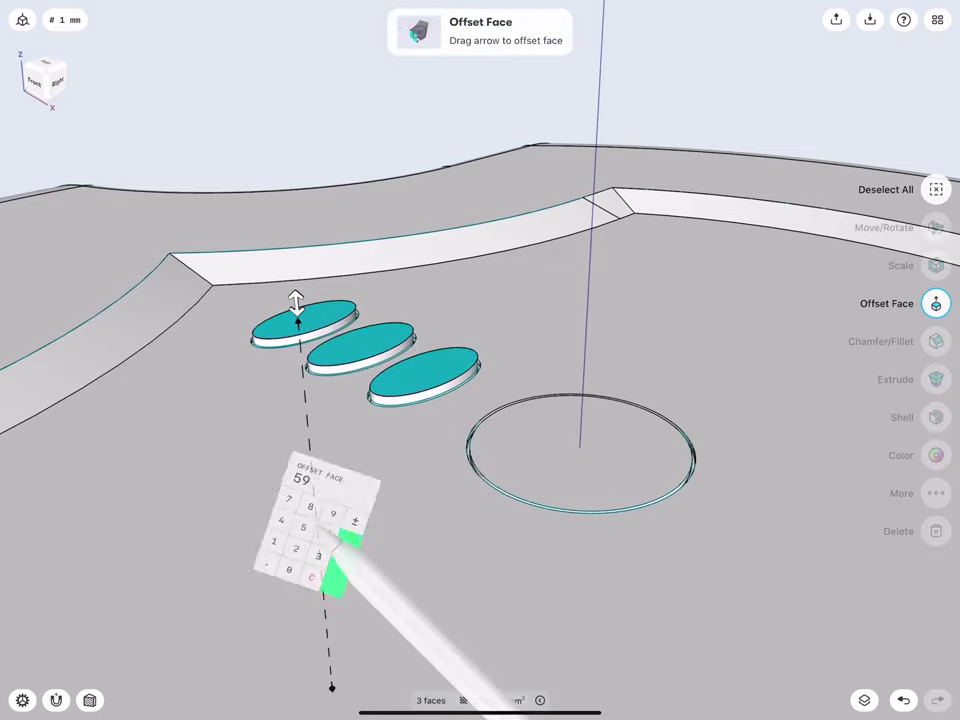
left_click(362, 562)
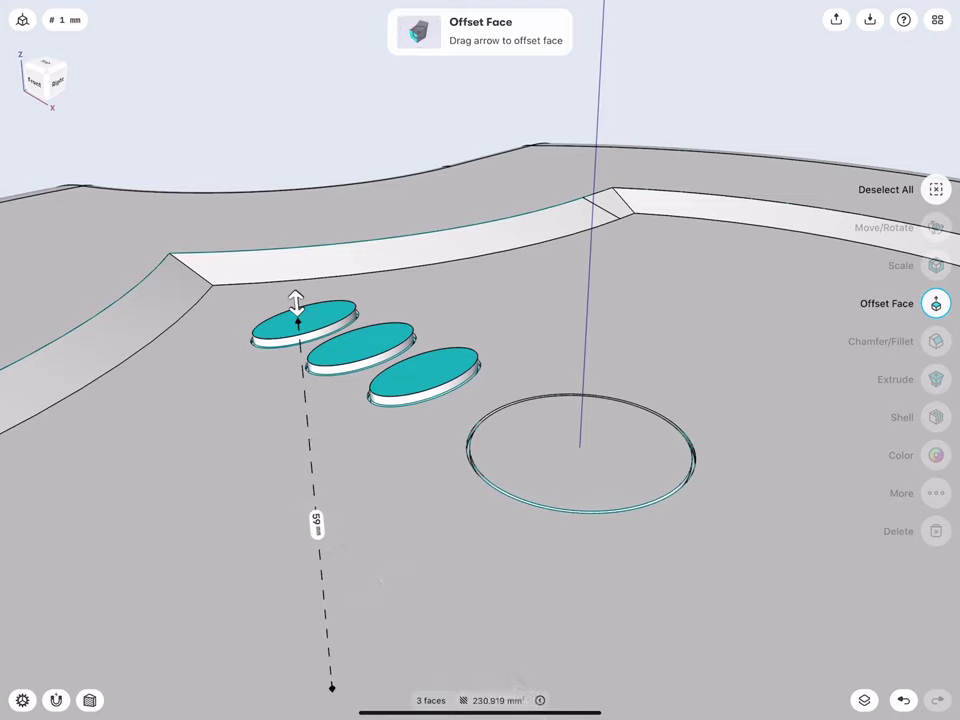
left_click(321, 146)
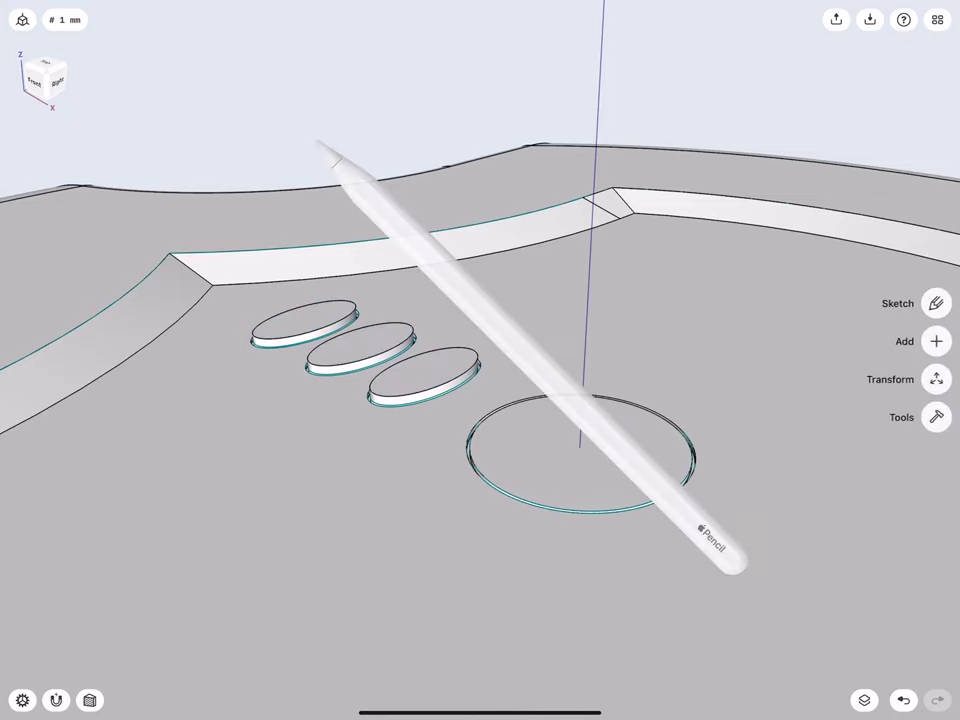
Offset the large circle face to 59 mm as well
left_click(514, 440)
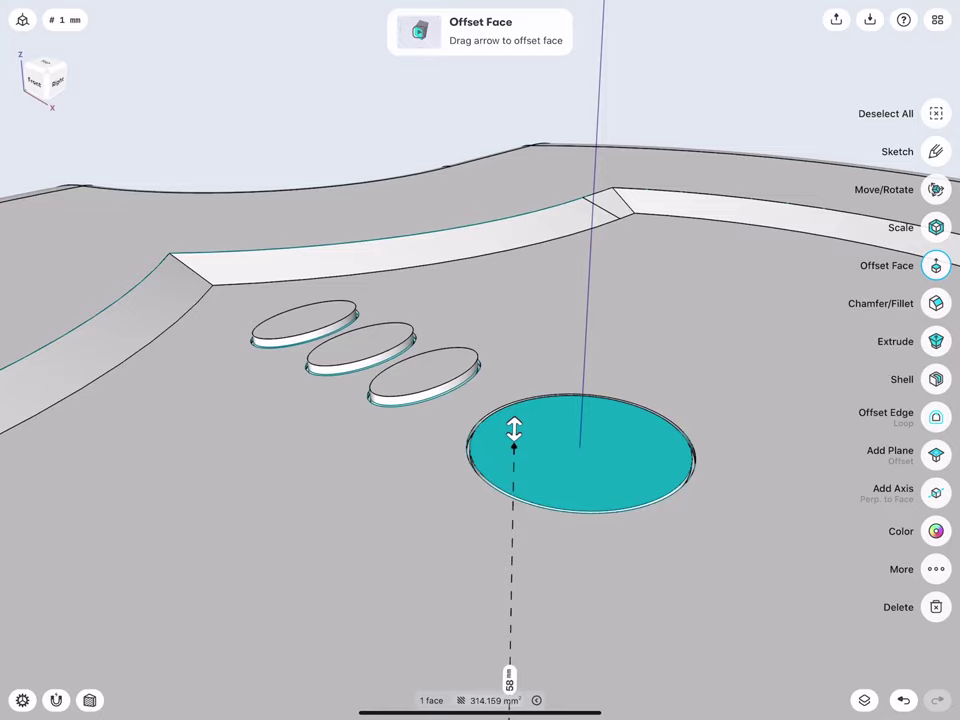
left_click_drag(514, 430, 514, 420)
left_click(509, 676)
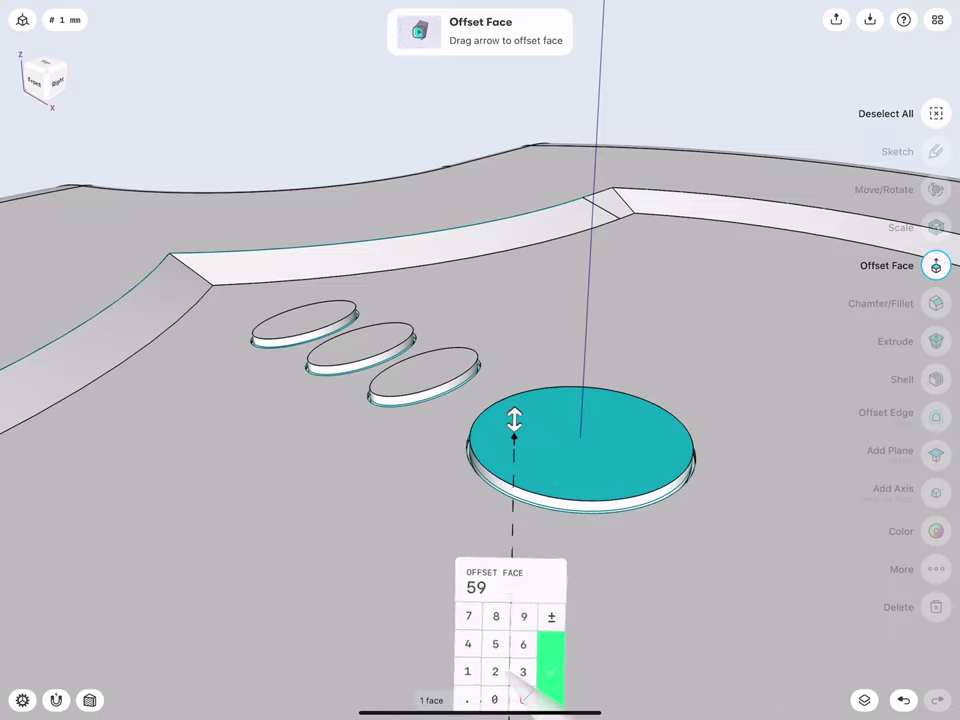
left_click(552, 668)
left_click(262, 155)
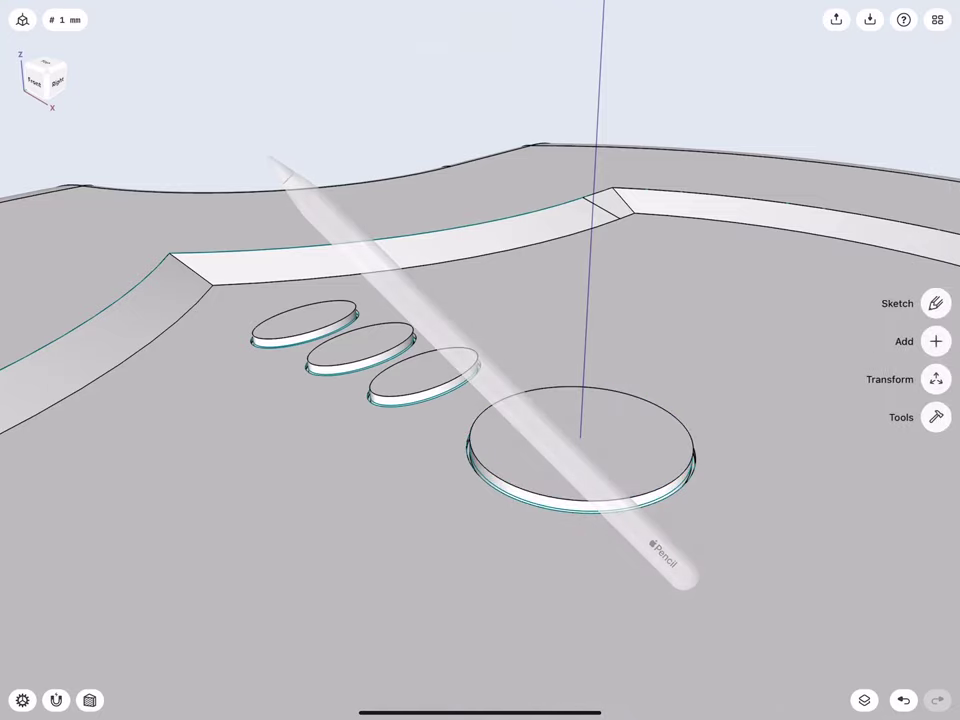
scroll(402, 408, "up", 3)
Fillet the large disc's top edge at 15 mm
left_click(407, 371)
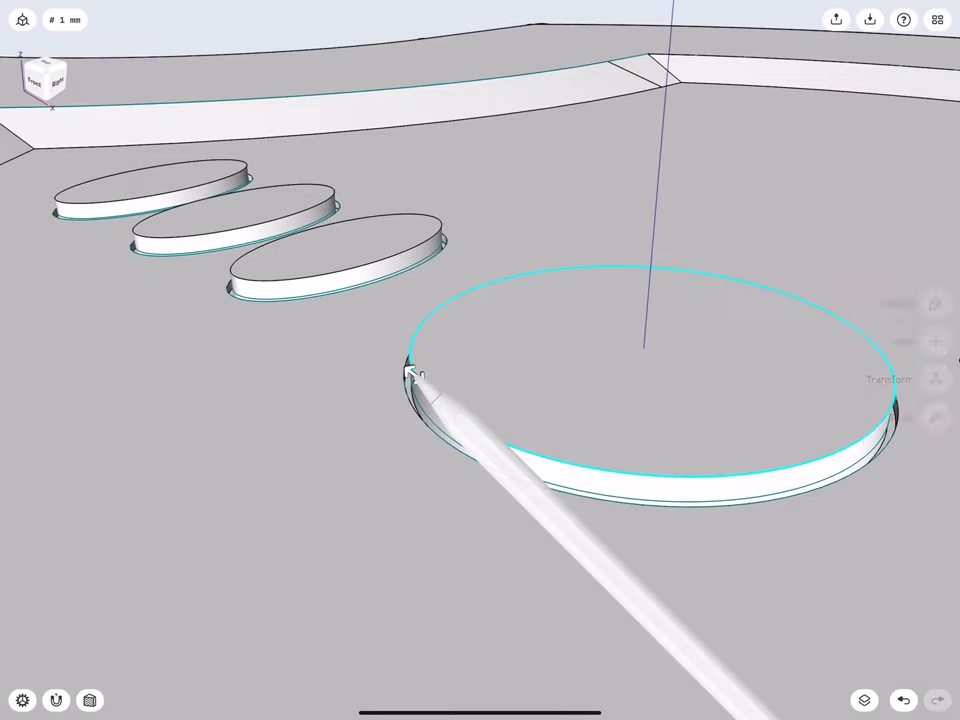
left_click_drag(413, 374, 36, 86)
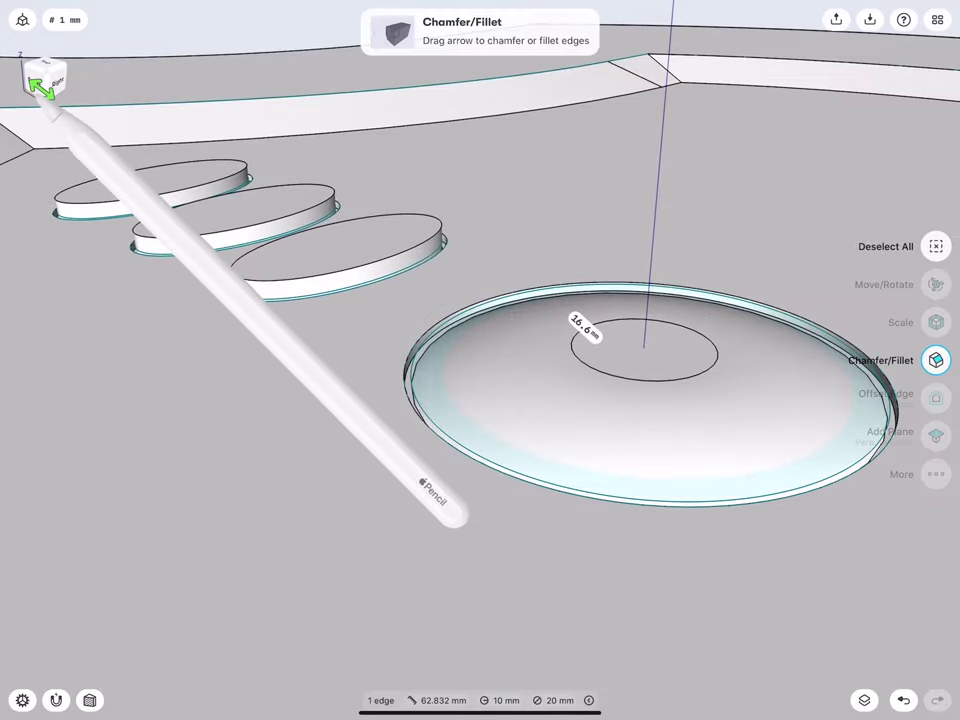
left_click(585, 327)
left_click(544, 364)
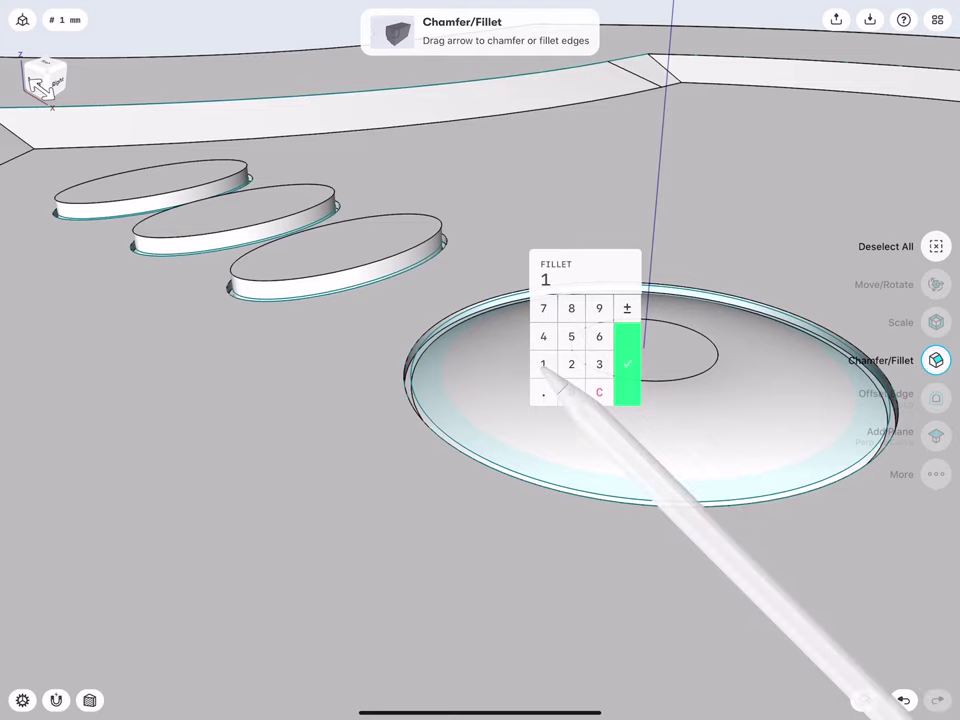
left_click(570, 336)
left_click(628, 364)
Fillet the top edges of the three oval buttons at 1 mm
middle_click_drag(273, 287, 370, 401)
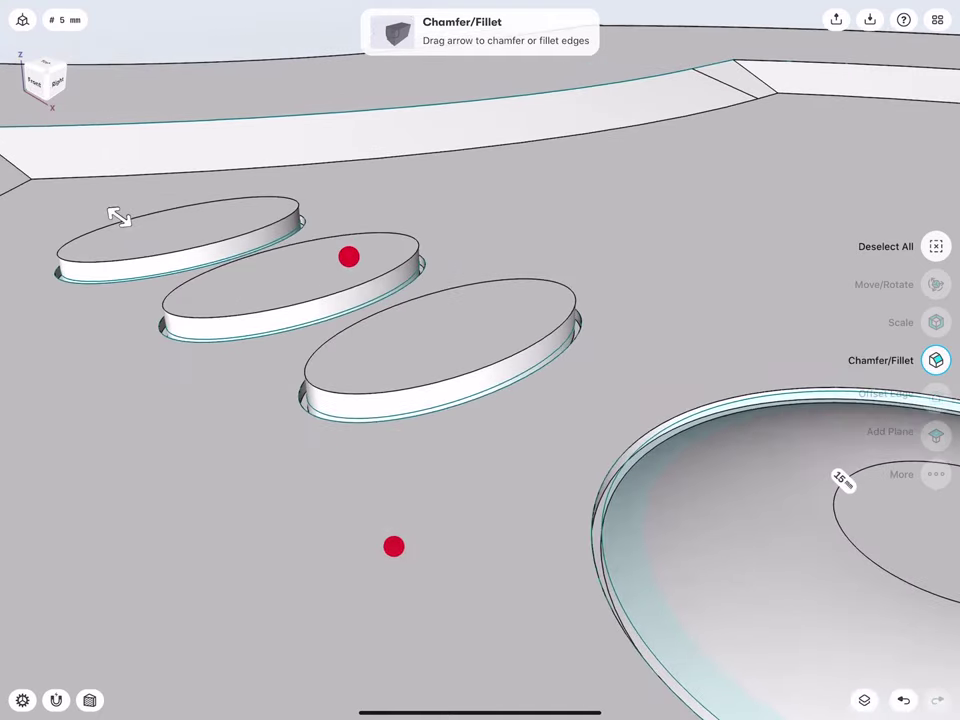
left_click(306, 370)
left_click(158, 304)
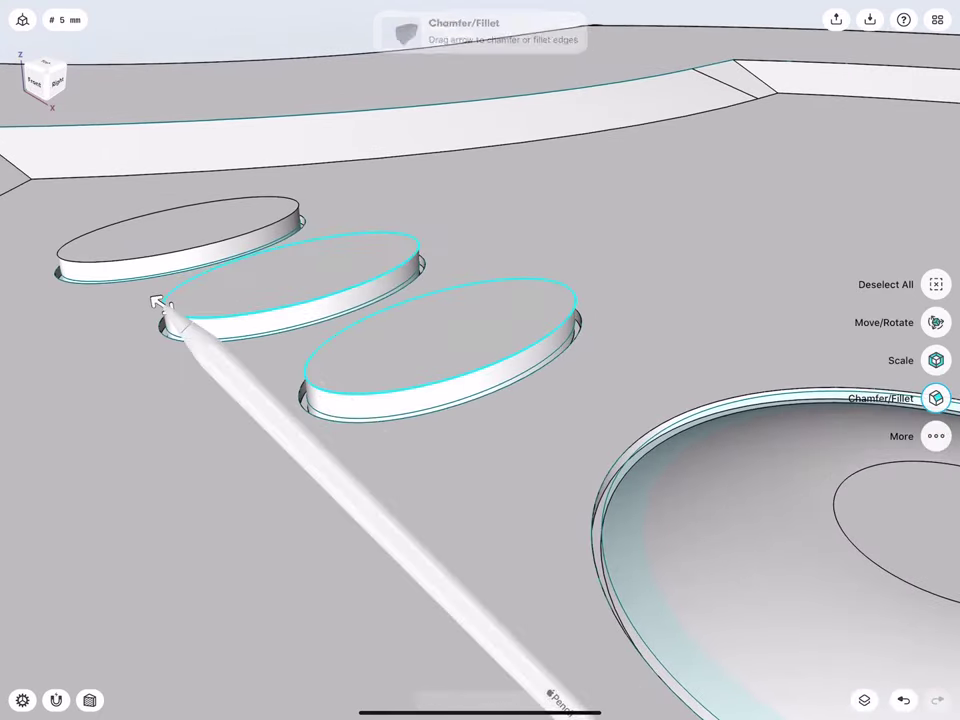
left_click(55, 262)
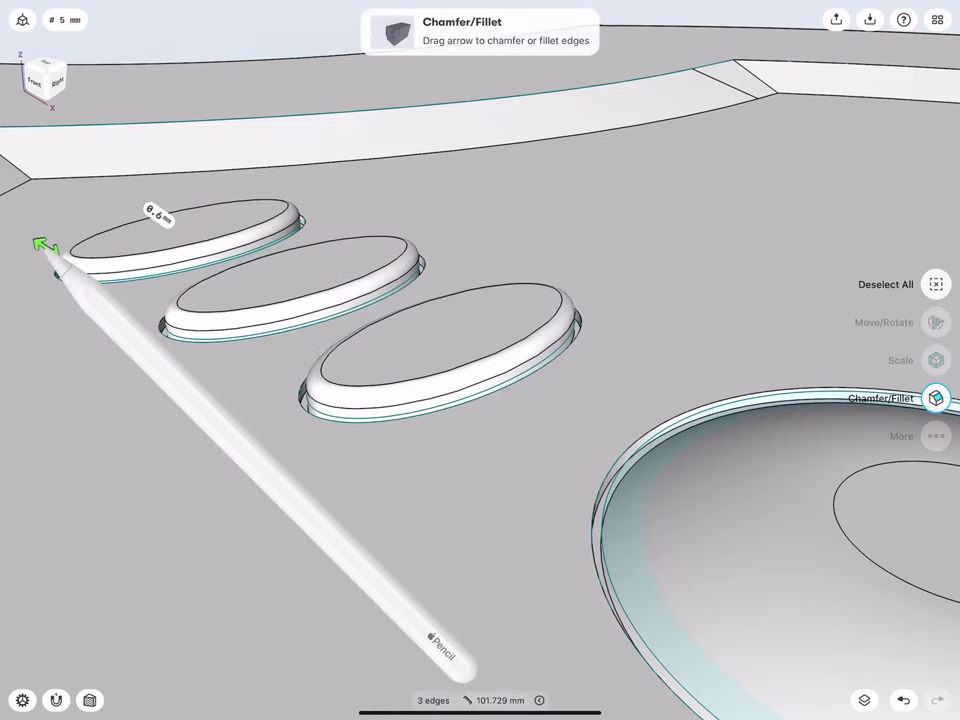
left_click_drag(42, 248, 35, 241)
left_click(160, 213)
type("1")
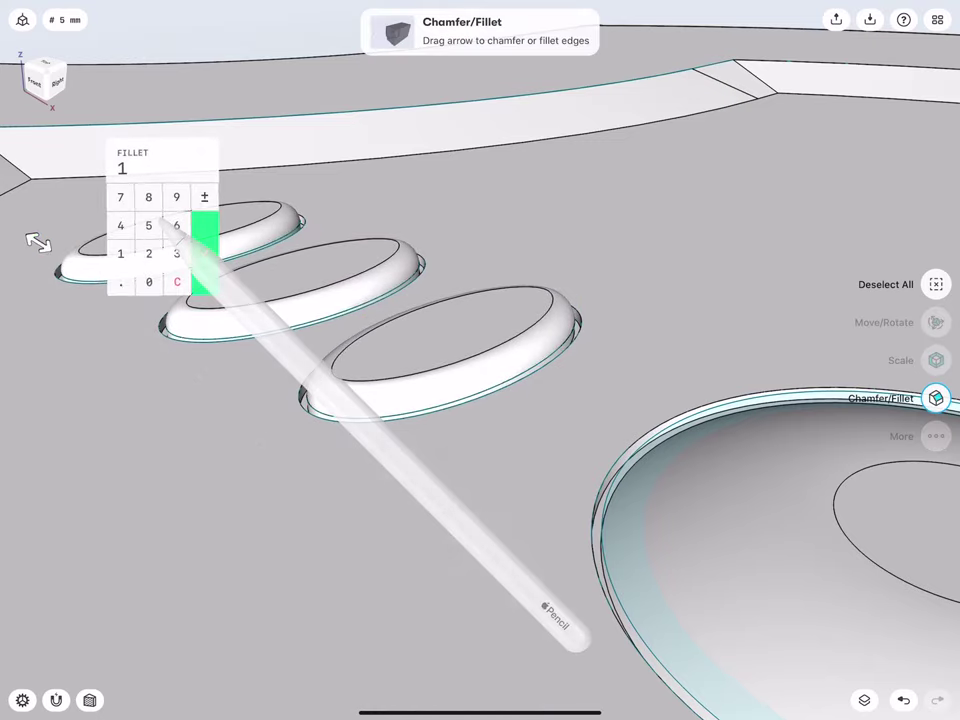
left_click(205, 265)
left_click(171, 35)
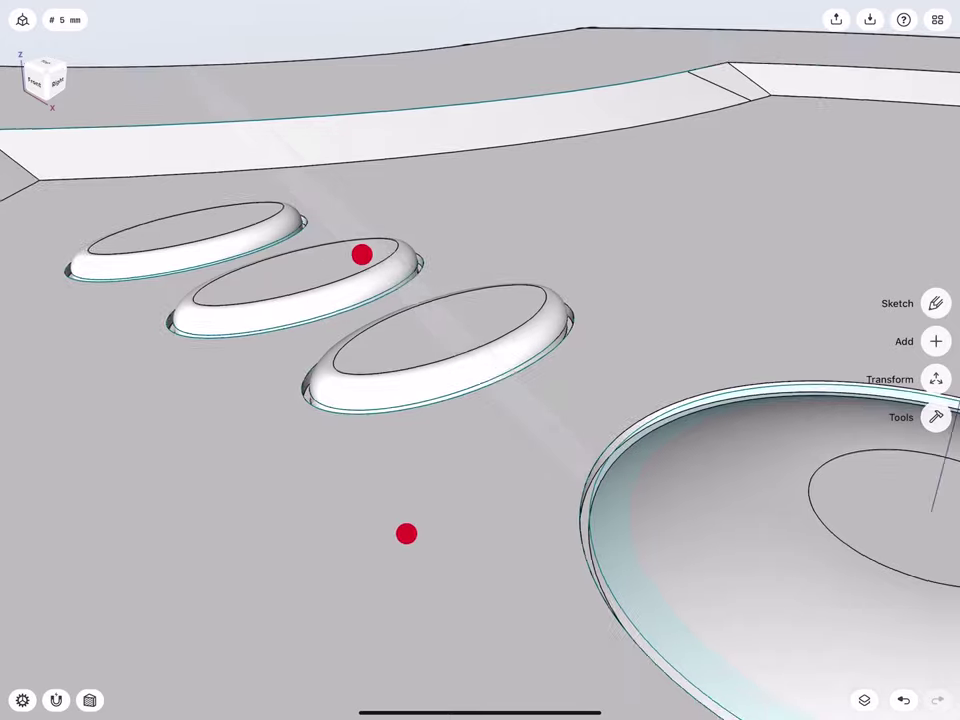
scroll(360, 400, "down", 5)
Start a sketch on a face of the model, then close it without drawing
scroll(345, 400, "down", 3)
left_click(6, 332)
left_click(358, 261)
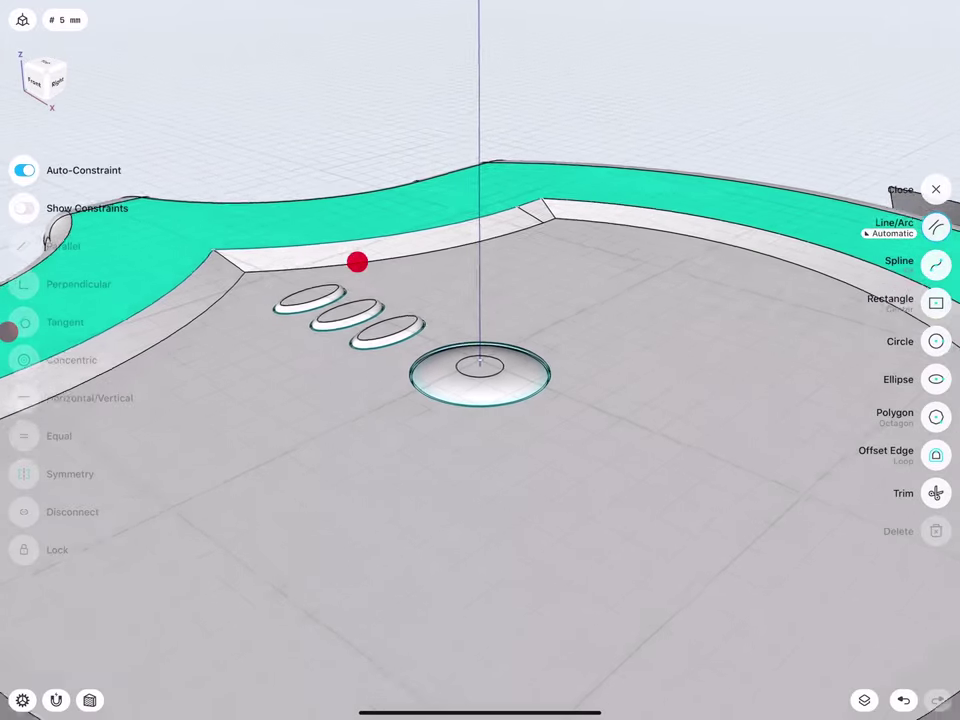
middle_click_drag(296, 304, 295, 285)
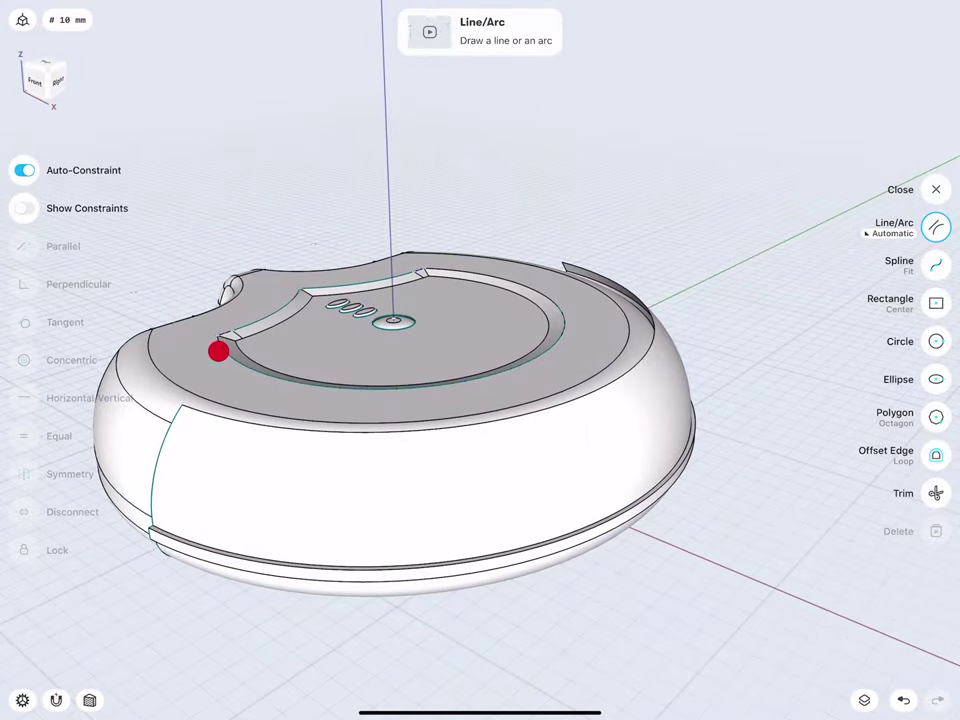
mouse_move(218, 351)
middle_mouse_down()
mouse_move(386, 336)
mouse_move(324, 356)
mouse_move(311, 320)
middle_mouse_up()
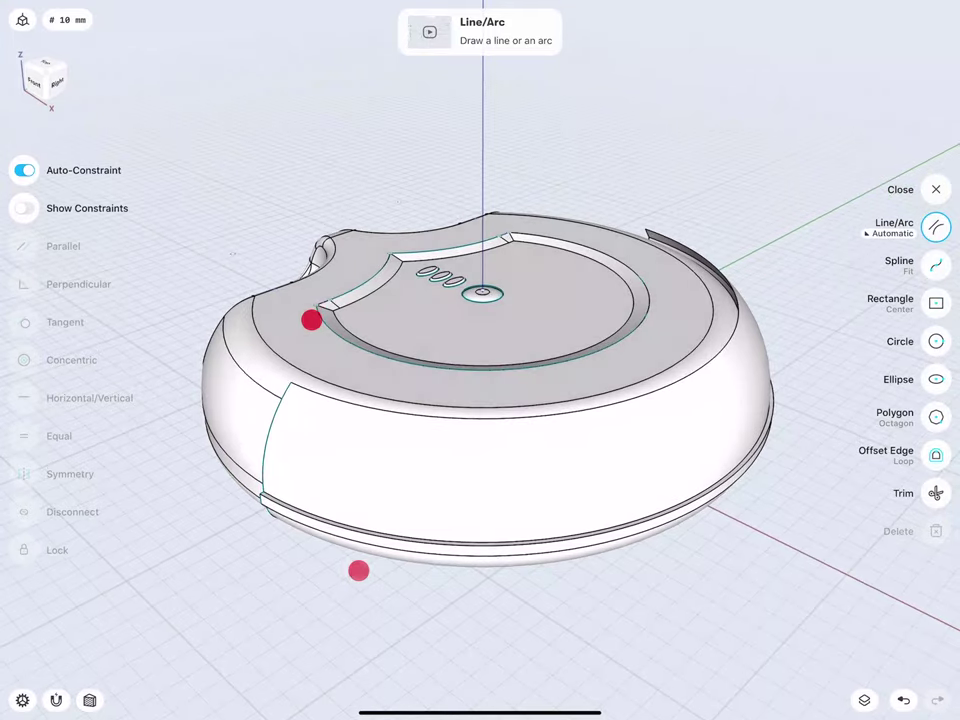
middle_click_drag(231, 341, 229, 347)
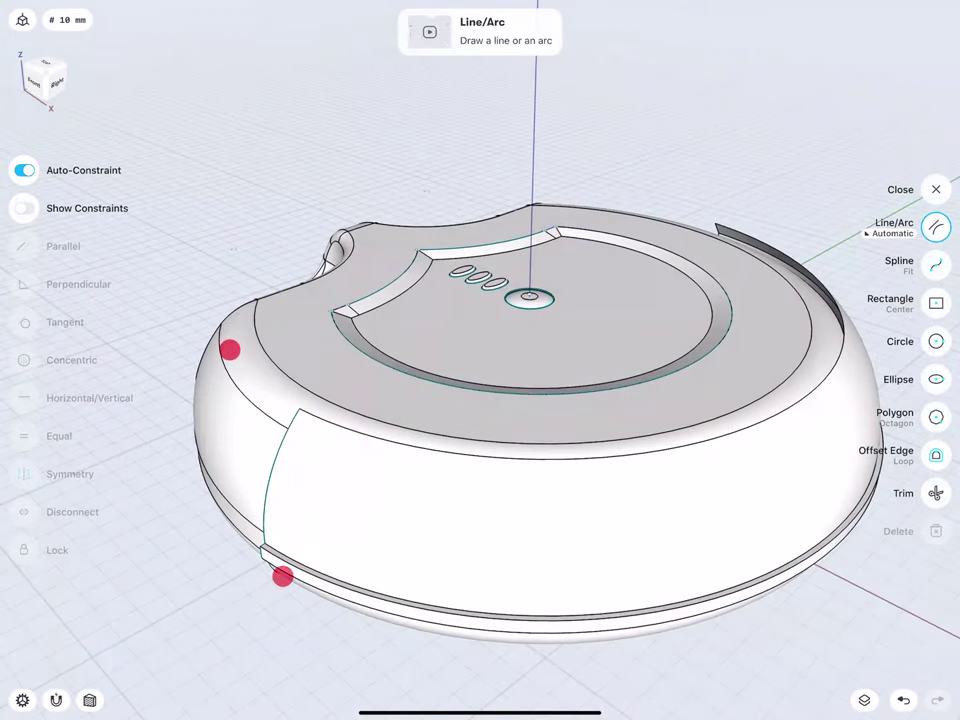
View the enclosure from the right and turn on Section View
left_click(60, 79)
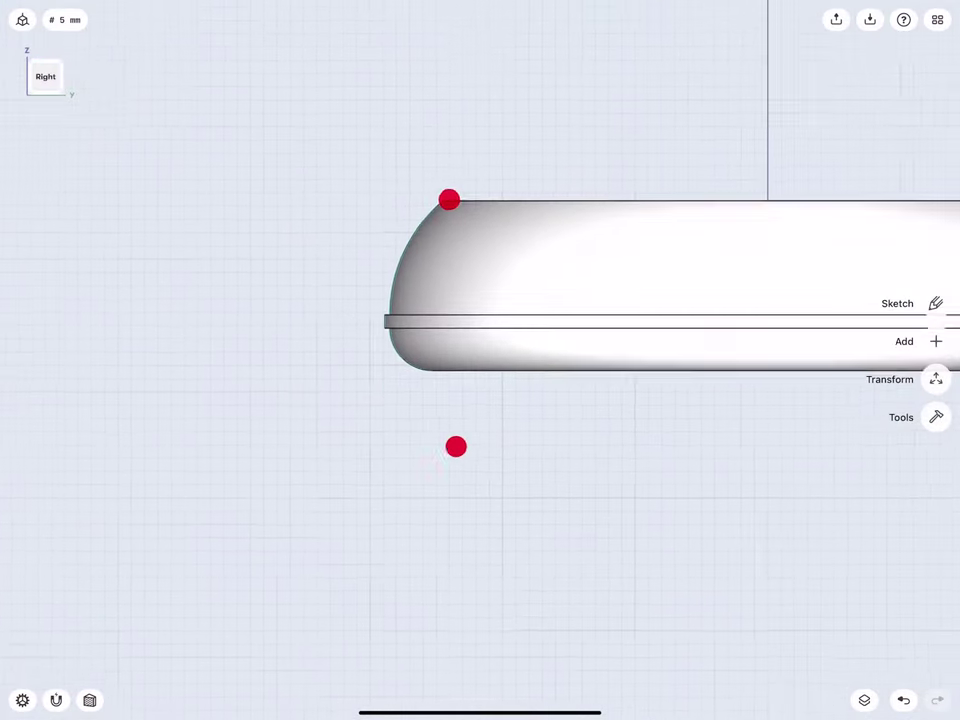
middle_click_drag(451, 323, 266, 387)
left_click(89, 700)
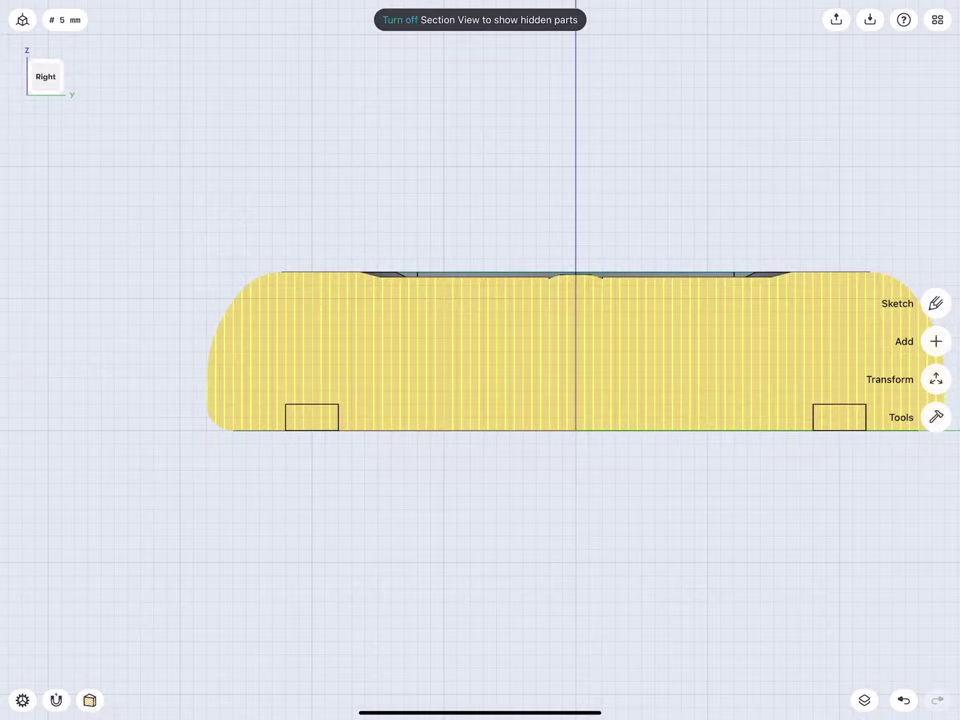
Start a sketch on the section plane with a 30 mm vertical centre line
middle_click_drag(420, 388, 372, 419)
left_click(936, 303)
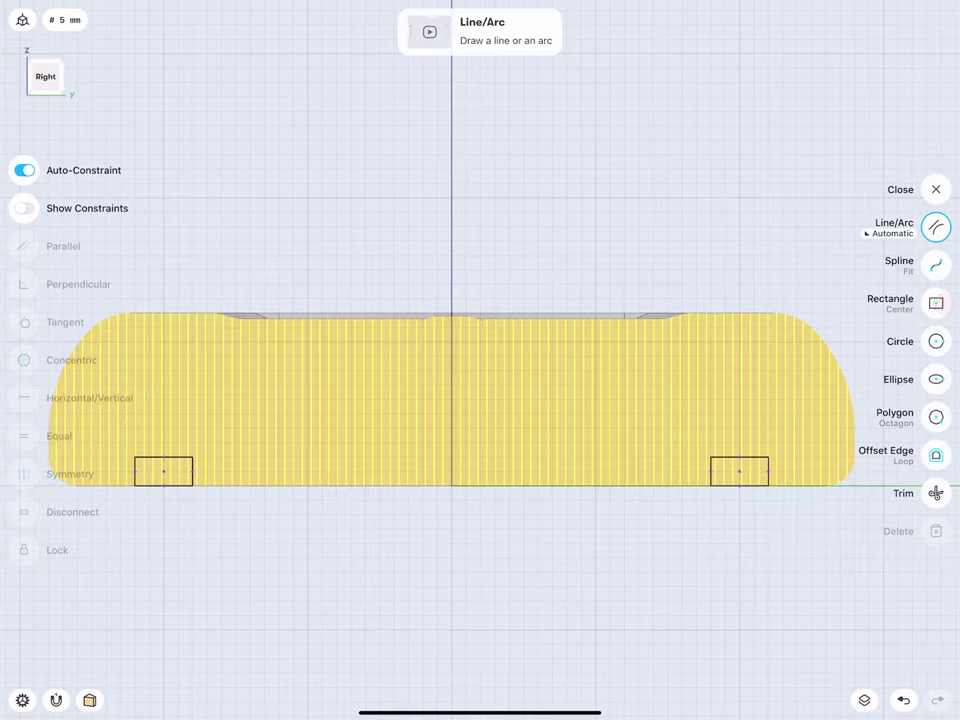
left_click(943, 229)
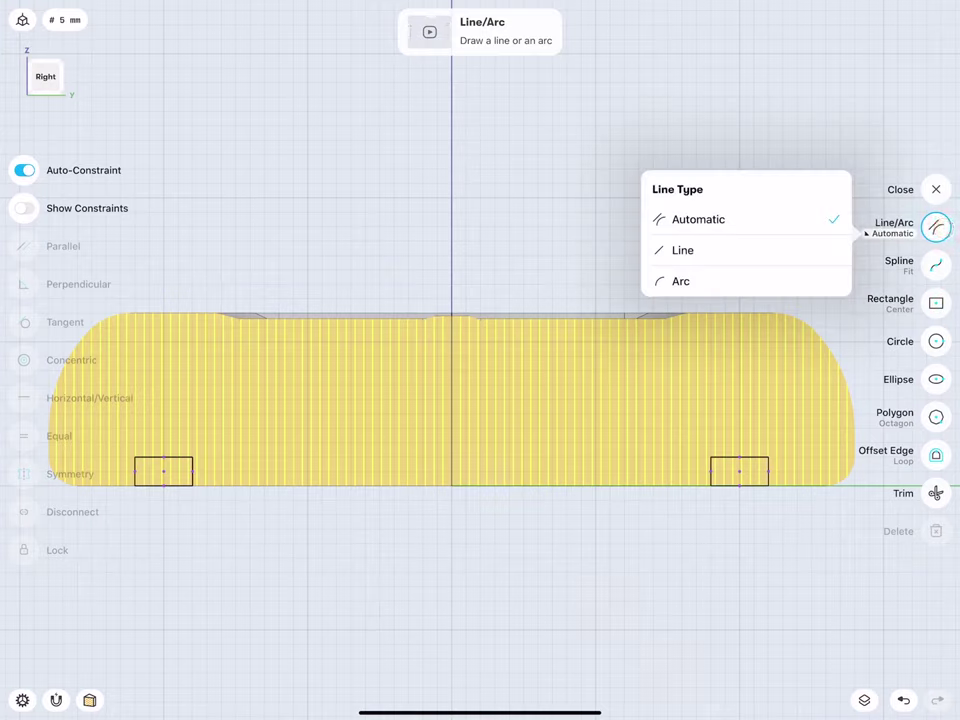
left_click(453, 540)
left_click_drag(451, 485, 451, 398)
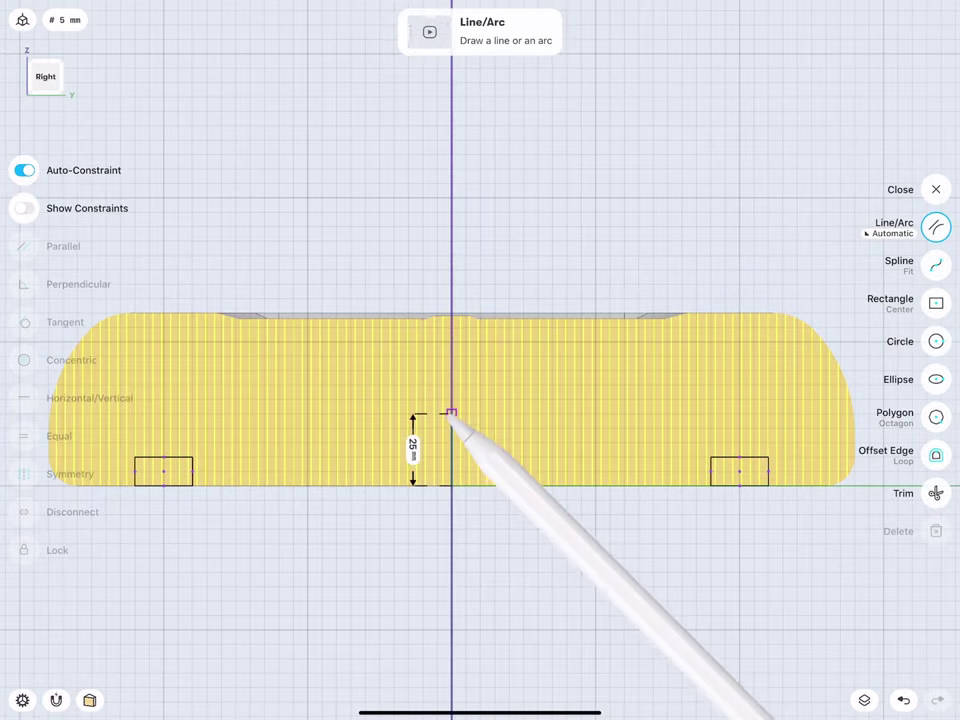
left_click(412, 438)
left_click(454, 507)
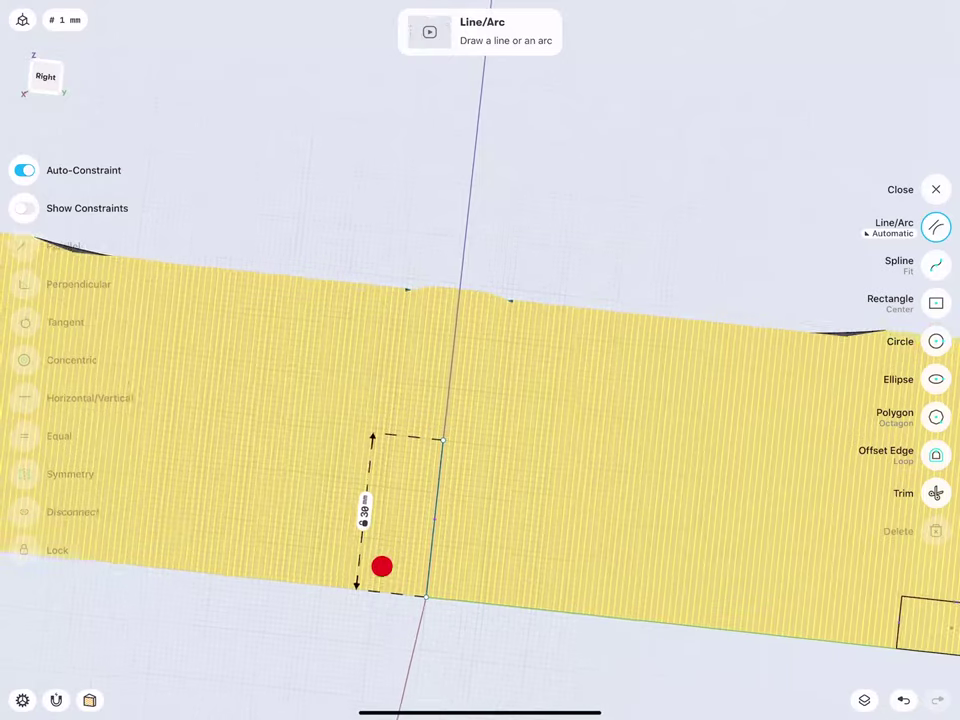
Draw a 200 mm by 10 mm centre rectangle at the line's top
scroll(352, 441, "up", 2)
scroll(352, 441, "up", 1)
left_click(937, 306)
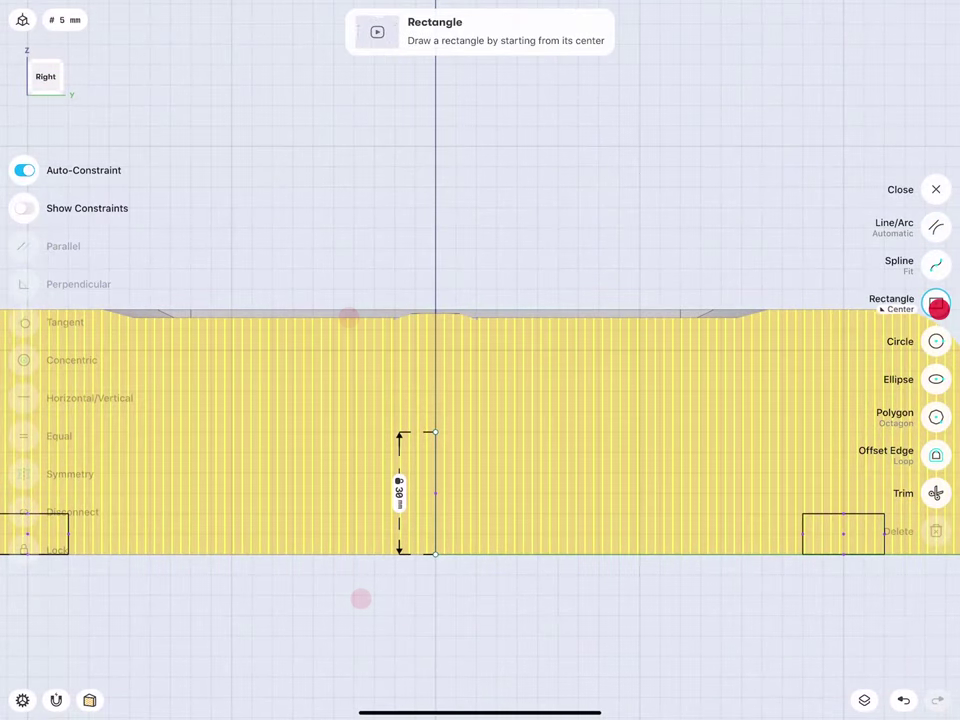
left_click_drag(435, 432, 48, 412)
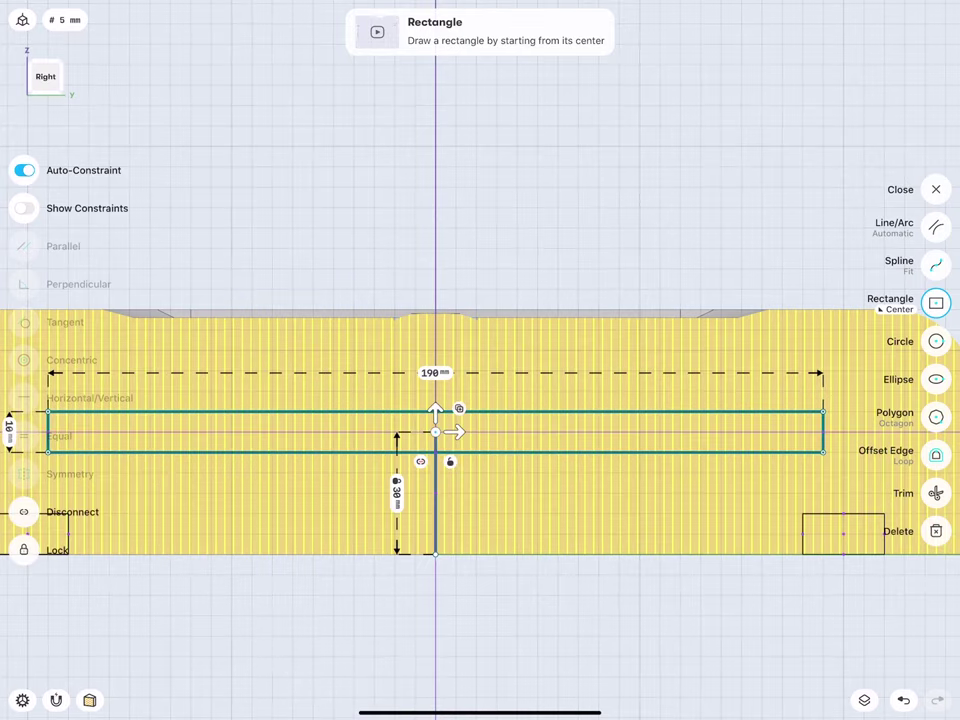
left_click(430, 372)
type("200")
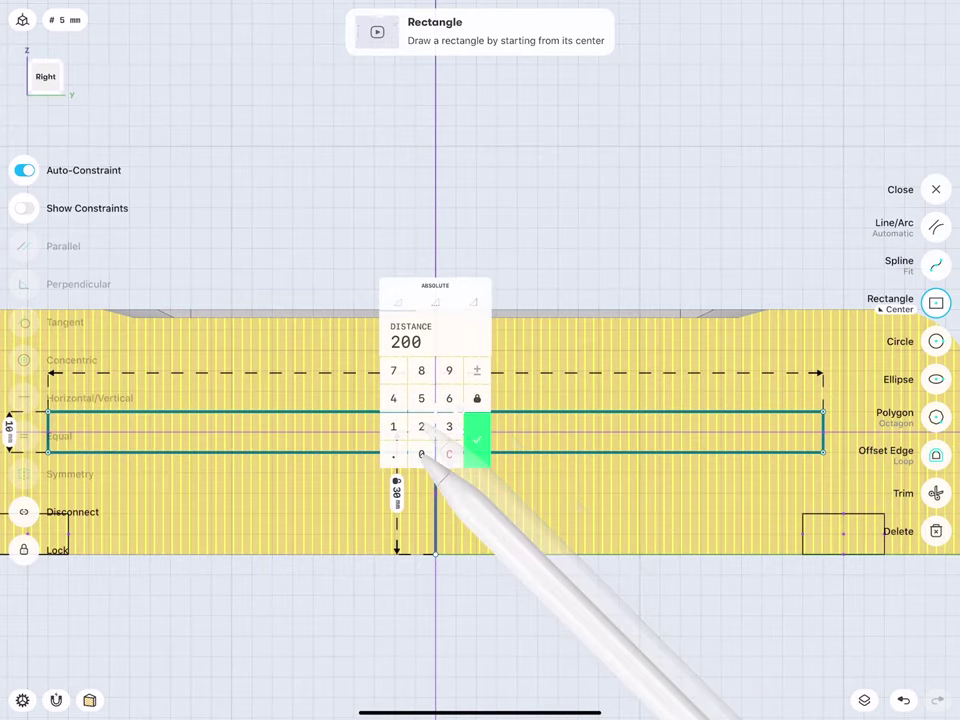
left_click(478, 438)
scroll(274, 465, "down", 2)
middle_click_drag(274, 465, 352, 457)
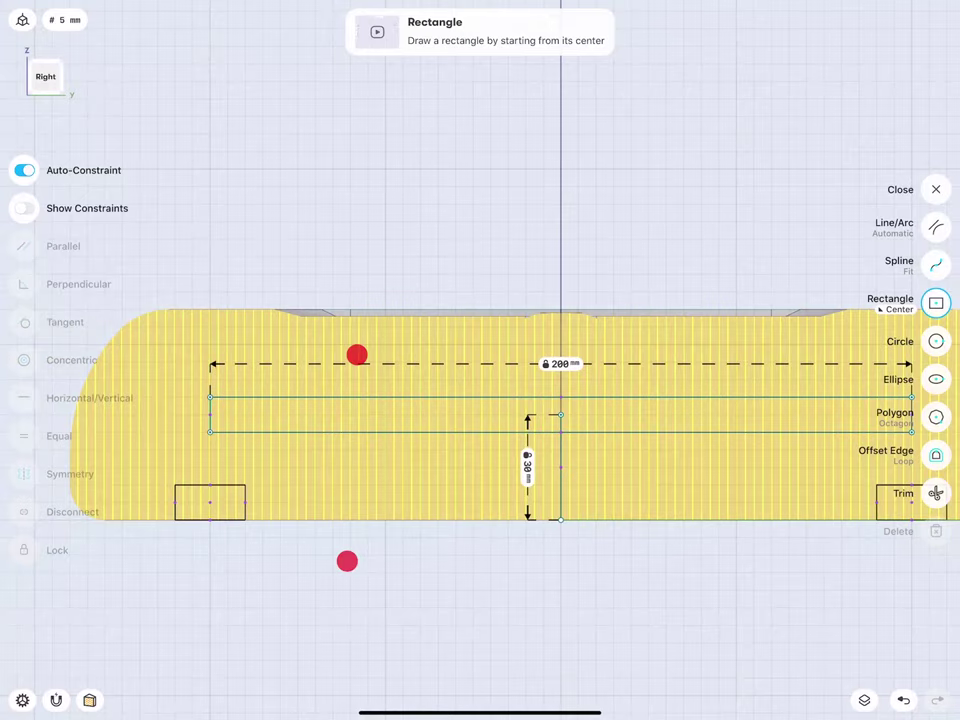
left_click(208, 410)
left_click(174, 412)
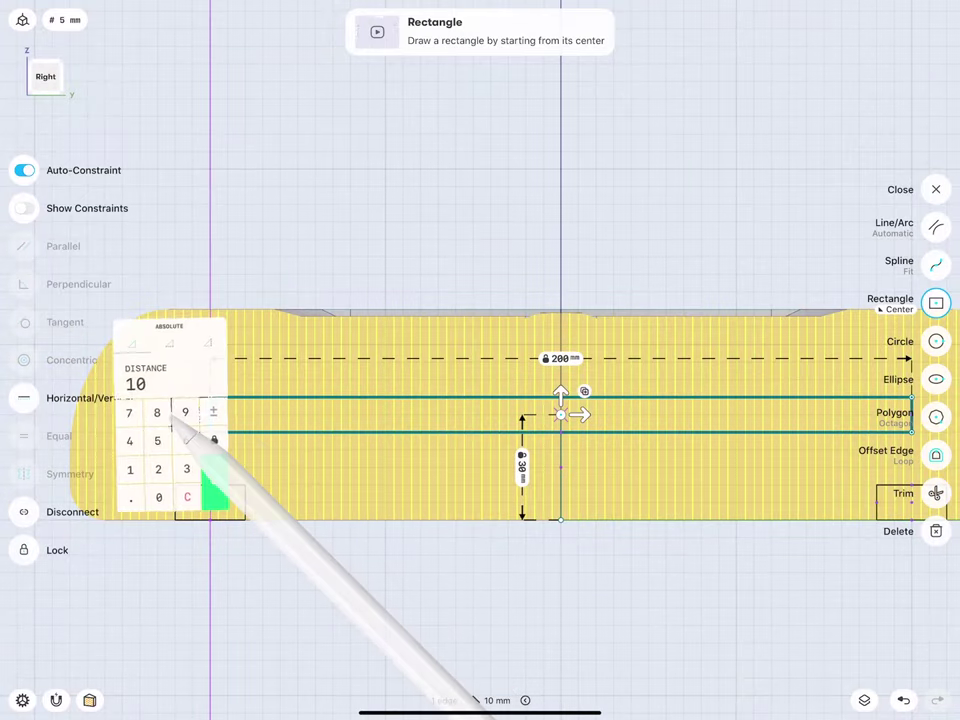
left_click(212, 492)
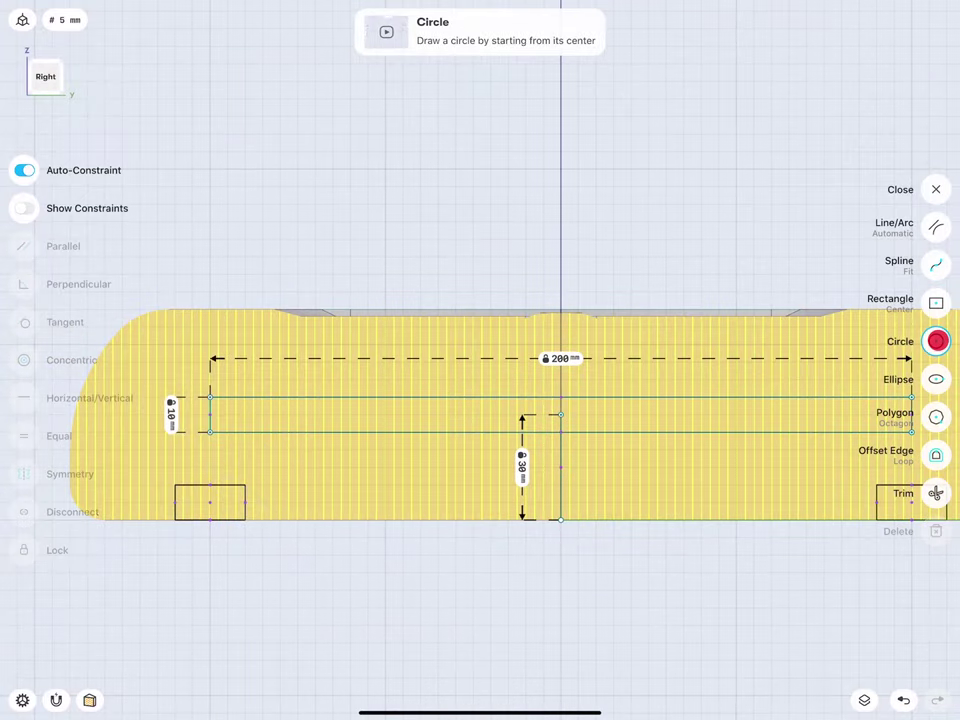
Draw 10 mm circles on the rectangle's left and right ends
scroll(148, 432, "up", 2)
middle_click_drag(148, 432, 454, 444)
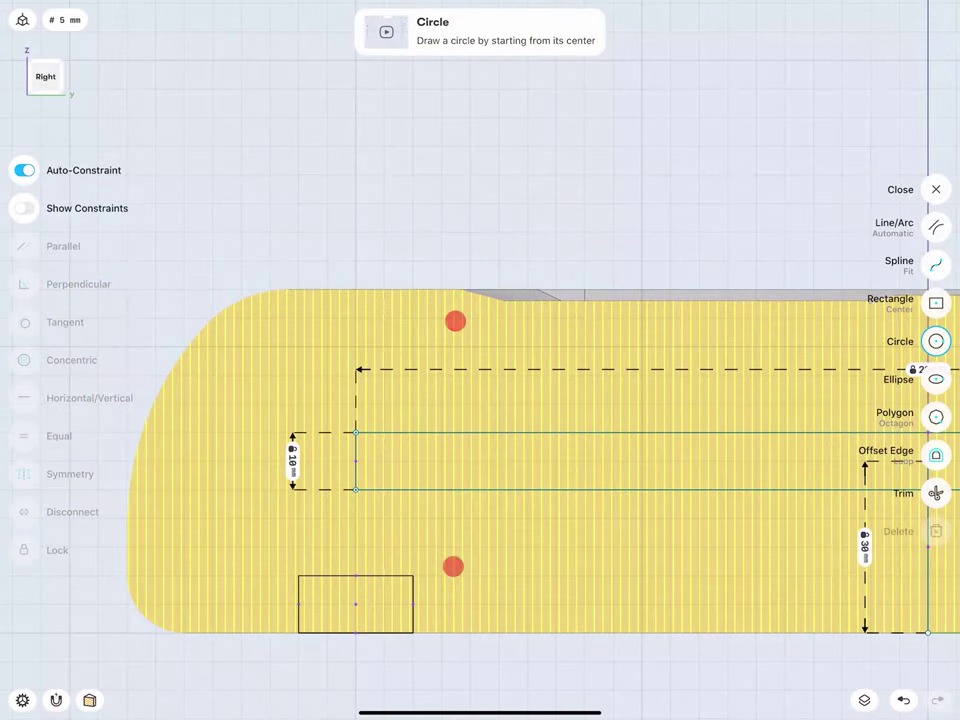
left_click_drag(355, 460, 378, 438)
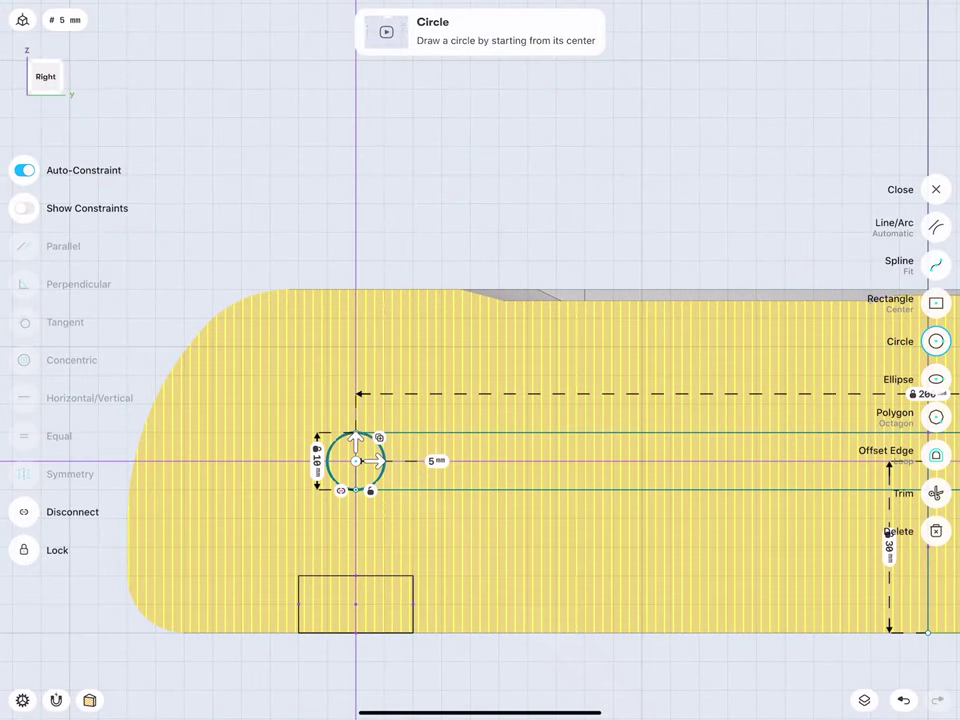
scroll(368, 451, "down", 1)
middle_click_drag(450, 451, 119, 446)
scroll(368, 451, "down", 1)
mouse_move(640, 413)
middle_mouse_down()
mouse_move(475, 413)
mouse_move(220, 446)
mouse_move(408, 440)
middle_mouse_up()
scroll(220, 446, "up", 3)
left_click_drag(395, 518, 437, 518)
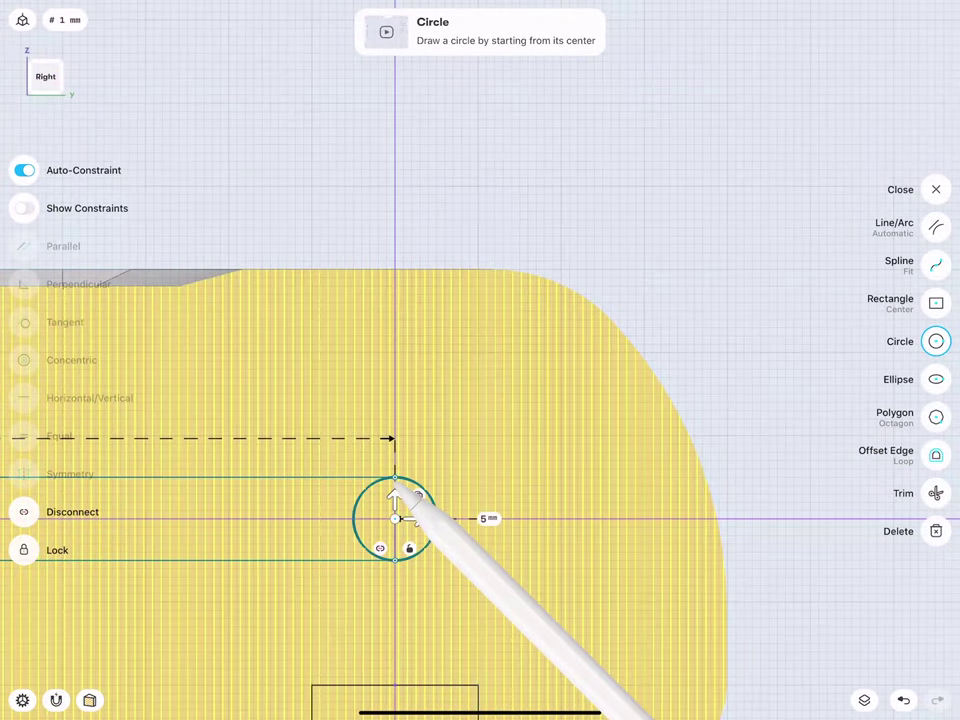
Trim the circle's inner arc and the rectangle edge to round the slot end
left_click(936, 493)
left_click(356, 512)
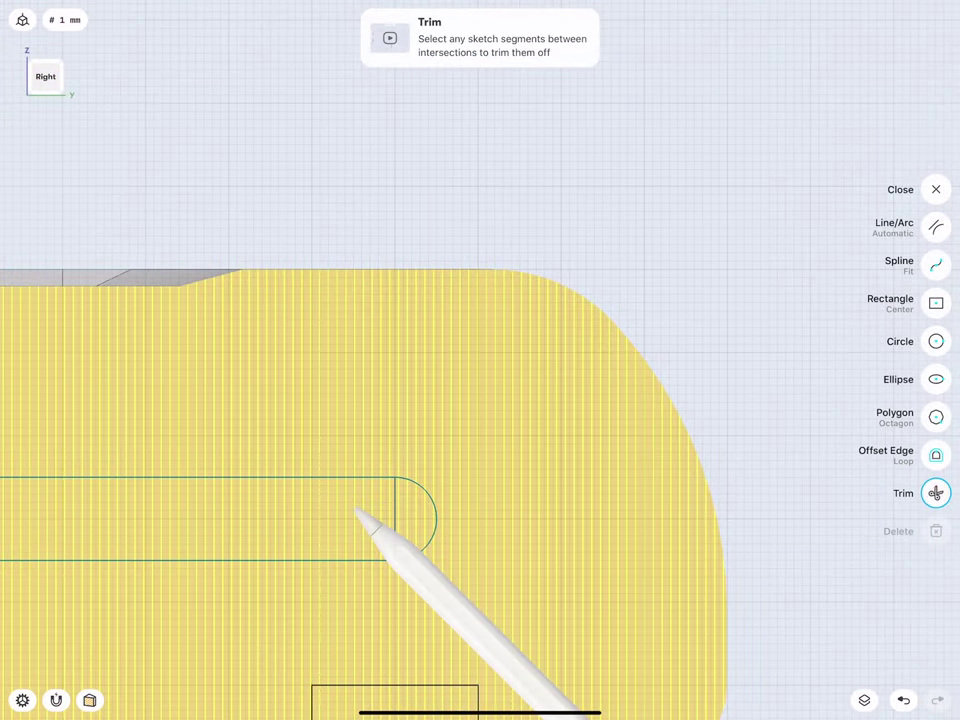
left_click(397, 518)
scroll(498, 475, "up", 3)
scroll(585, 463, "down", 3)
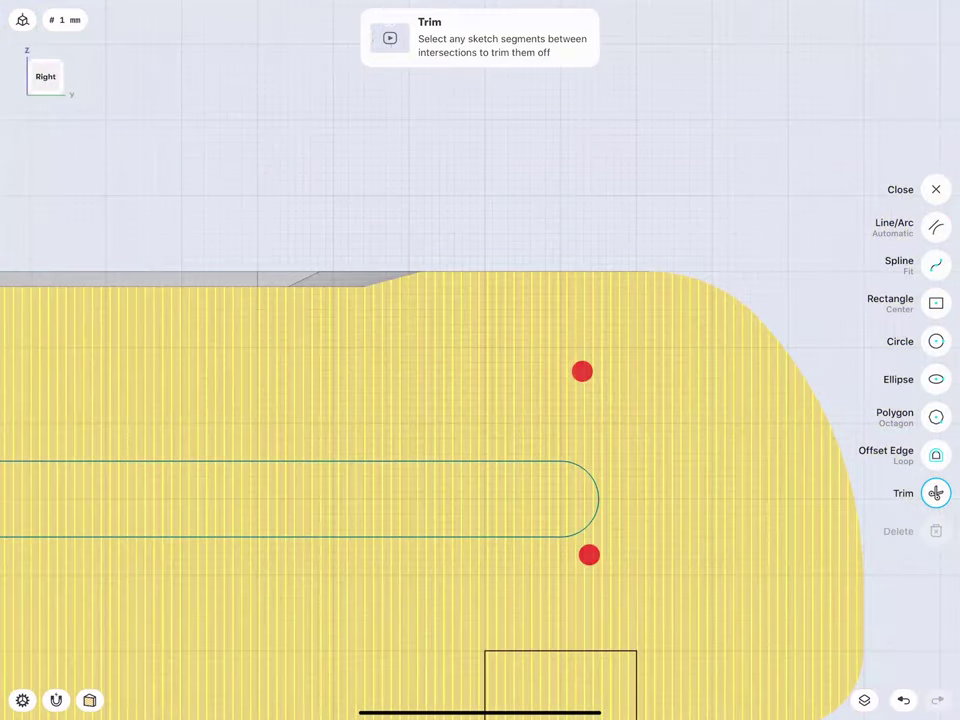
scroll(672, 437, "down", 3)
scroll(839, 432, "down", 2)
scroll(839, 432, "up", 5)
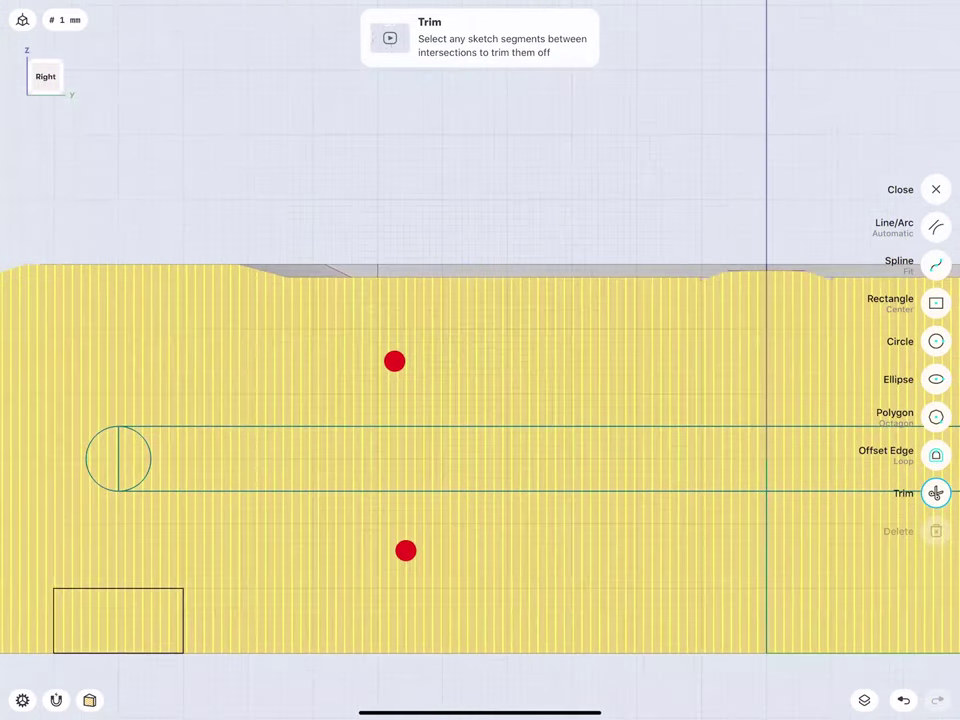
scroll(460, 470, "left", 3)
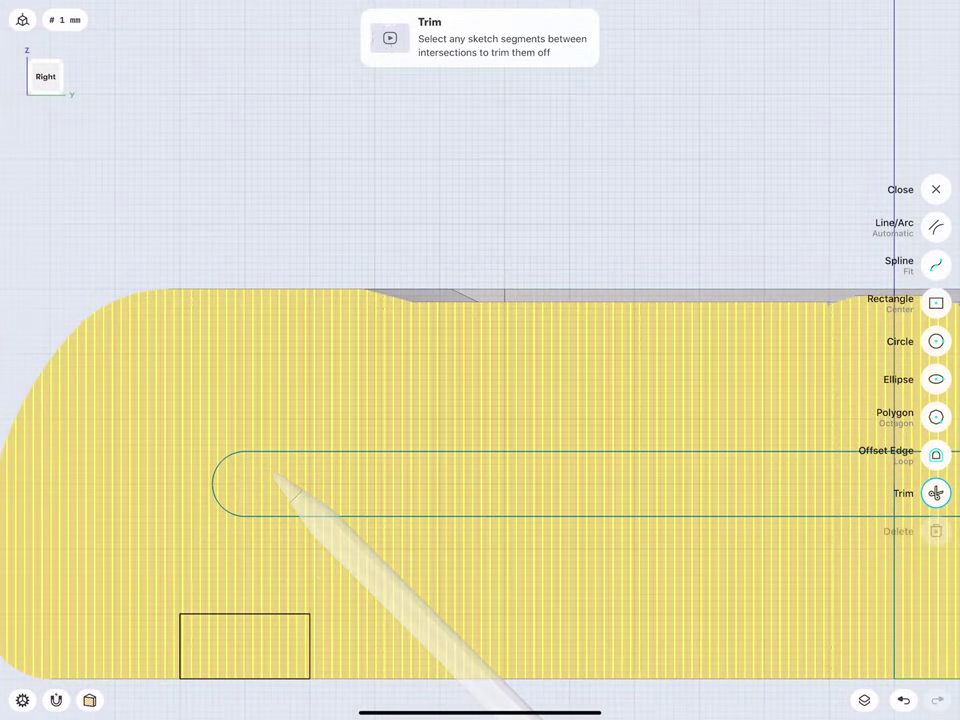
Offset the slot outline outward by 2 mm and orbit to a tilted view
key("l")
scroll(277, 459, "down", 3)
scroll(165, 461, "up", 2)
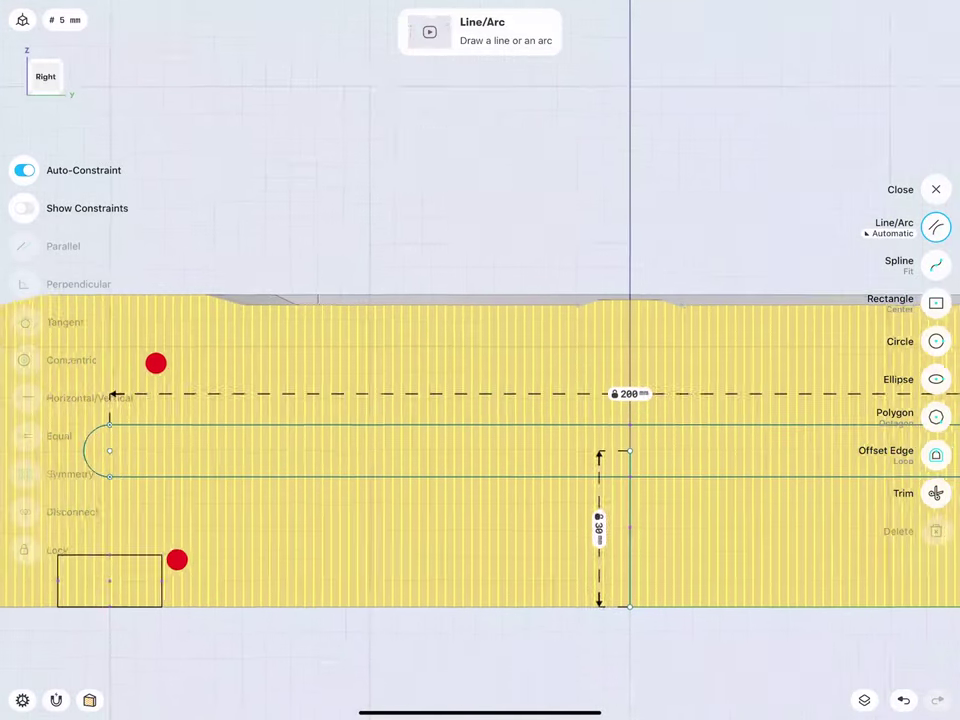
scroll(165, 461, "up", 1)
left_click(936, 455)
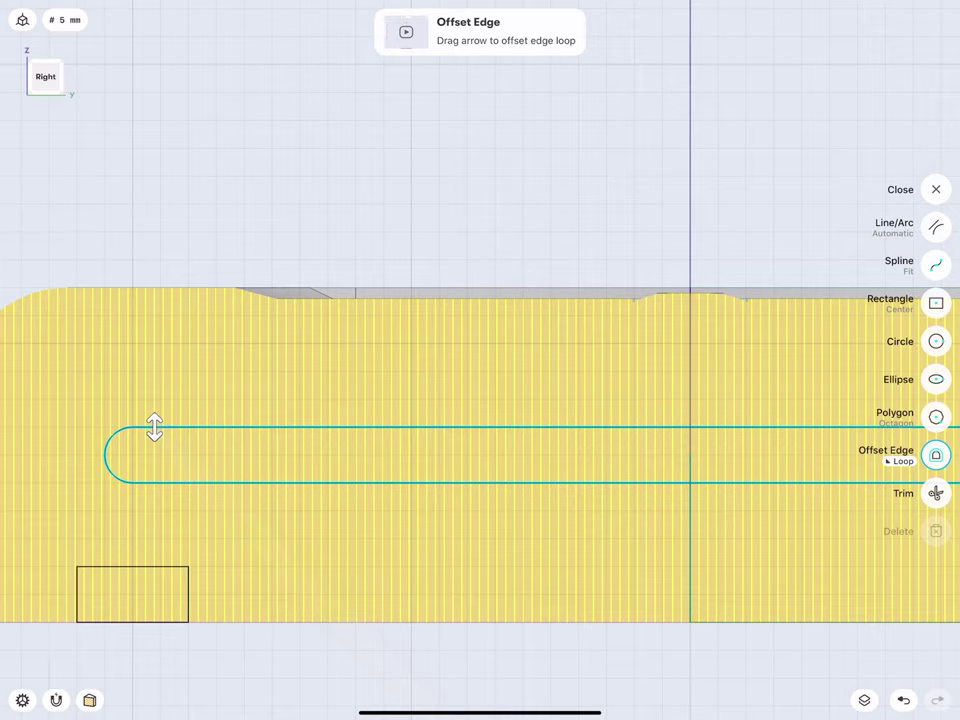
left_click_drag(154, 427, 154, 413)
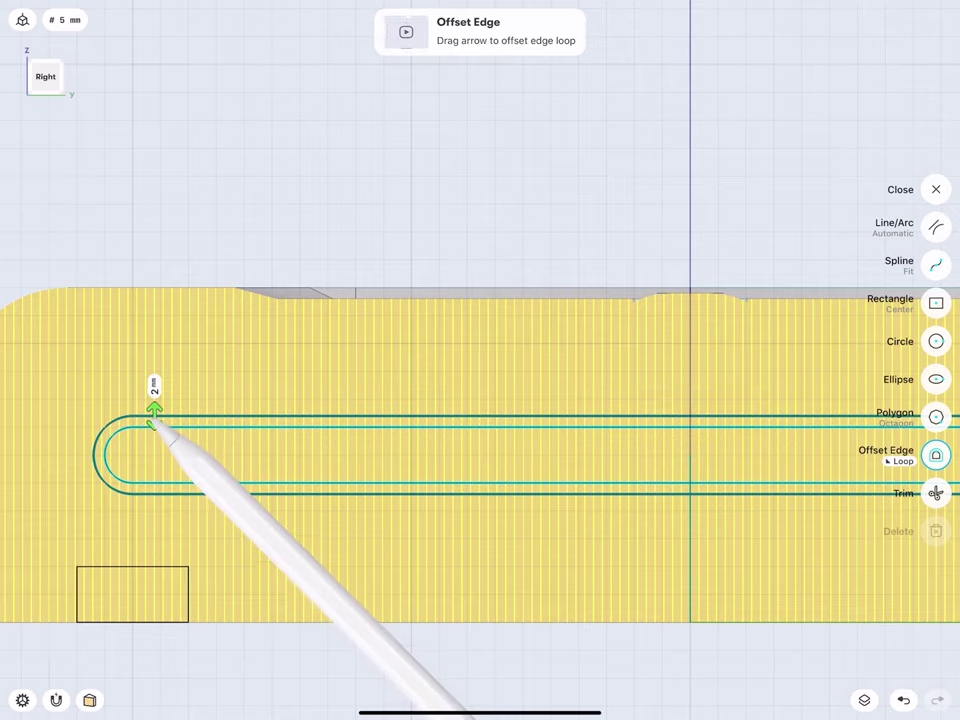
left_click(158, 255)
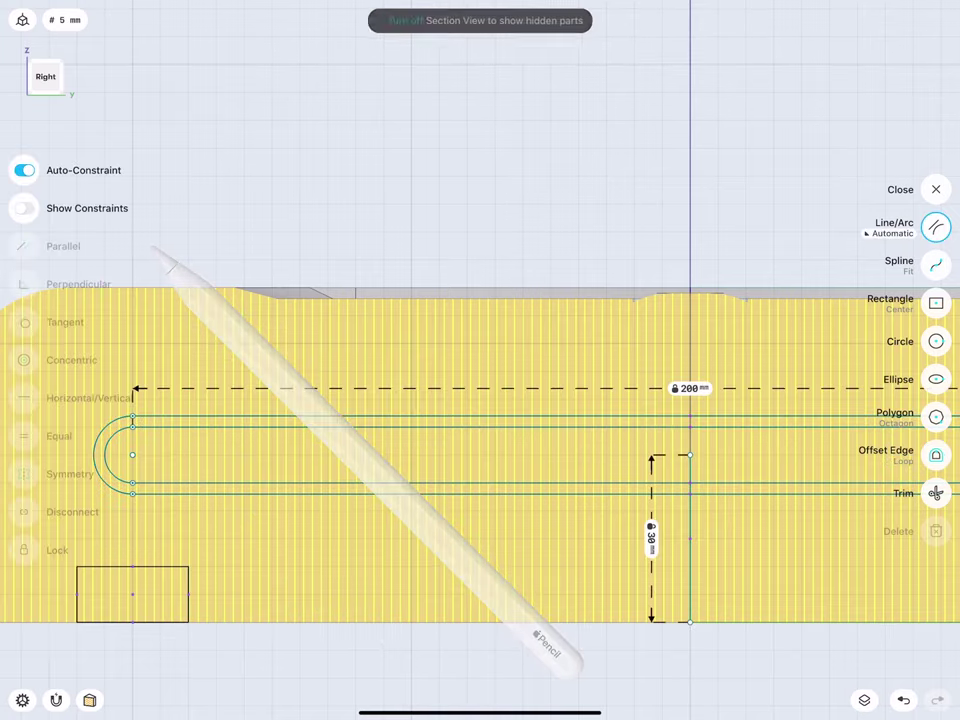
scroll(480, 400, "down", 3)
mouse_move(270, 500)
left_mouse_down()
mouse_move(308, 395)
mouse_move(311, 429)
left_mouse_up()
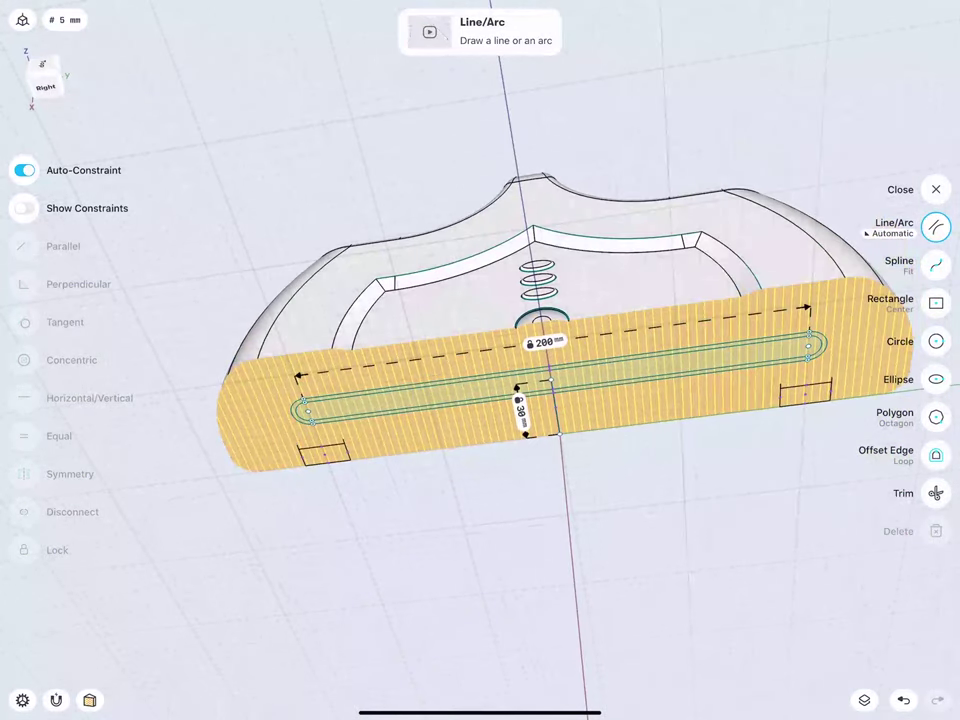
Select Sketch plane 07 from All Items and turn off Section View
left_click_drag(261, 369, 256, 353)
left_click(864, 700)
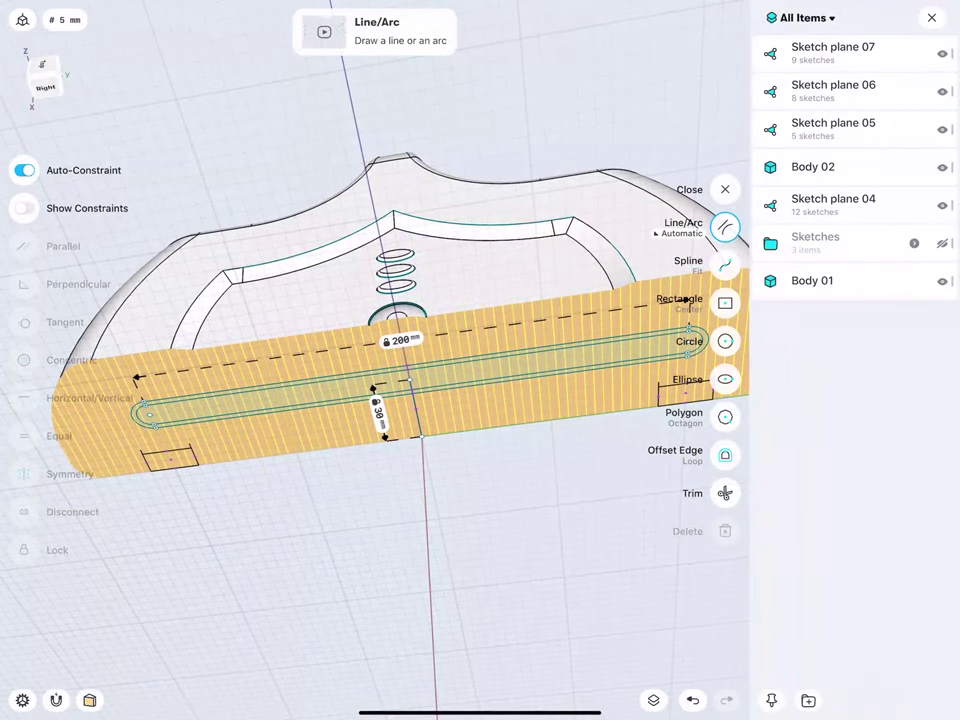
left_click(222, 548)
left_click(840, 53)
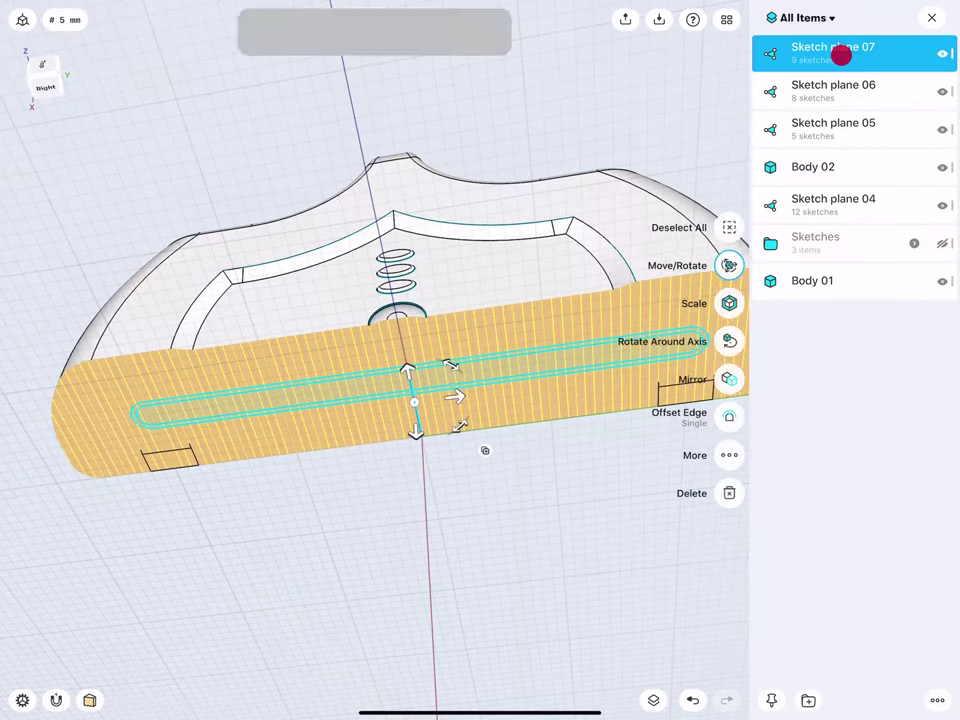
scroll(254, 385, "down", 5)
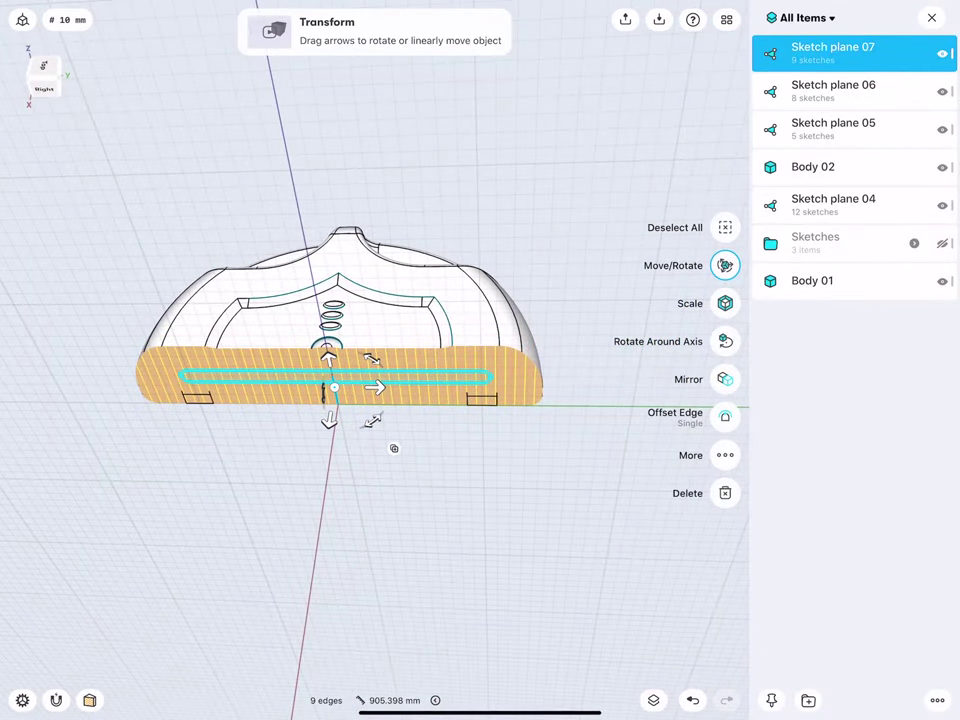
left_click(89, 700)
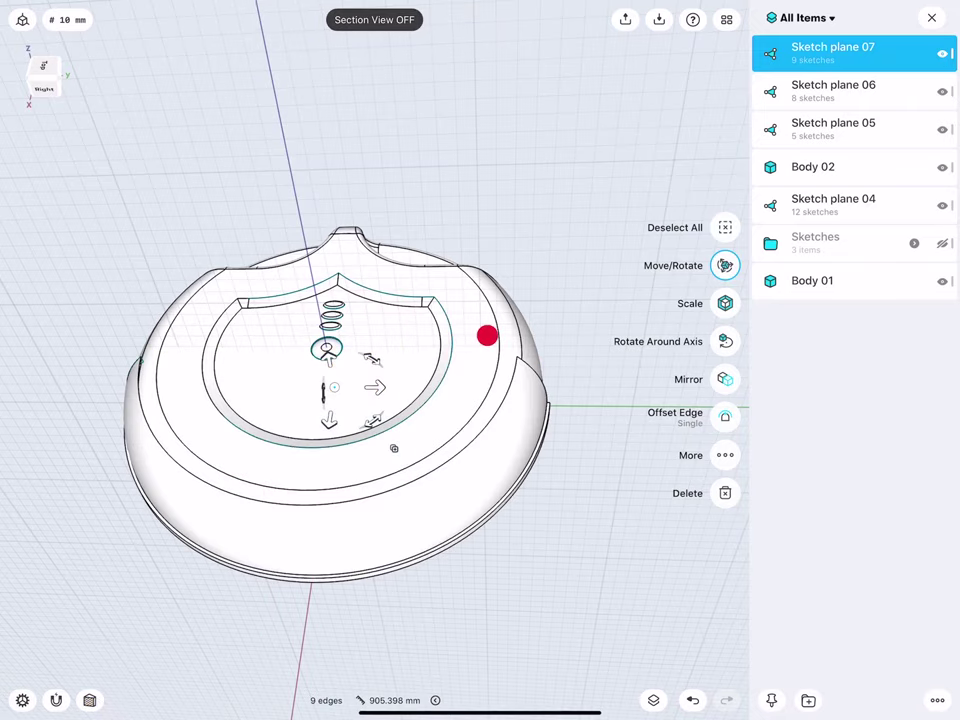
Move the slot sketch down below the model and clear the selection
scroll(487, 335, "down", 3)
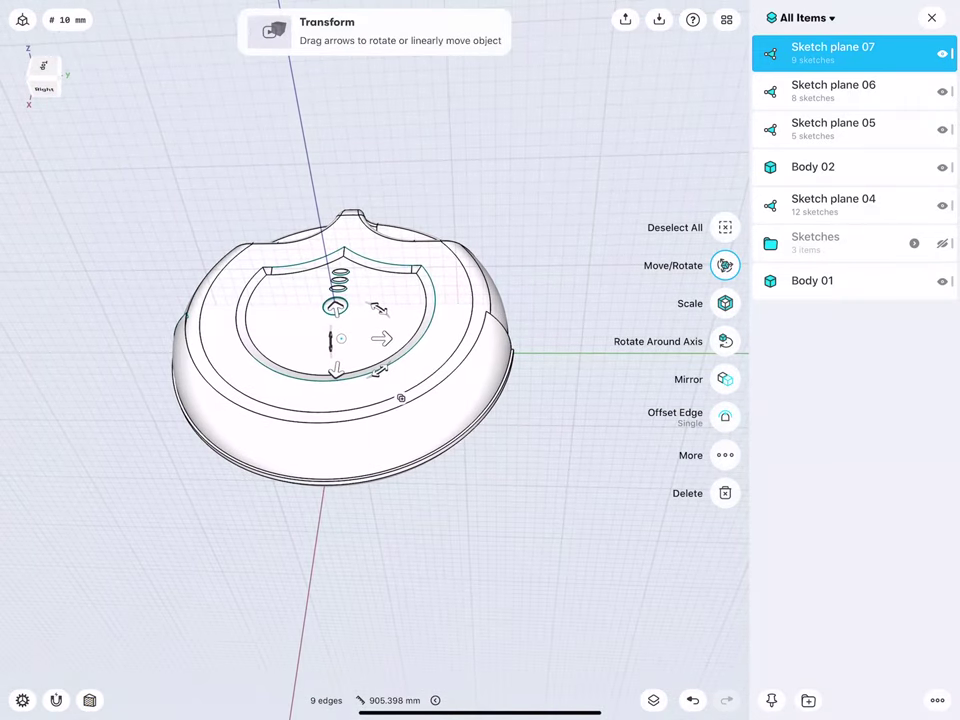
left_click_drag(335, 370, 305, 582)
left_click(165, 487)
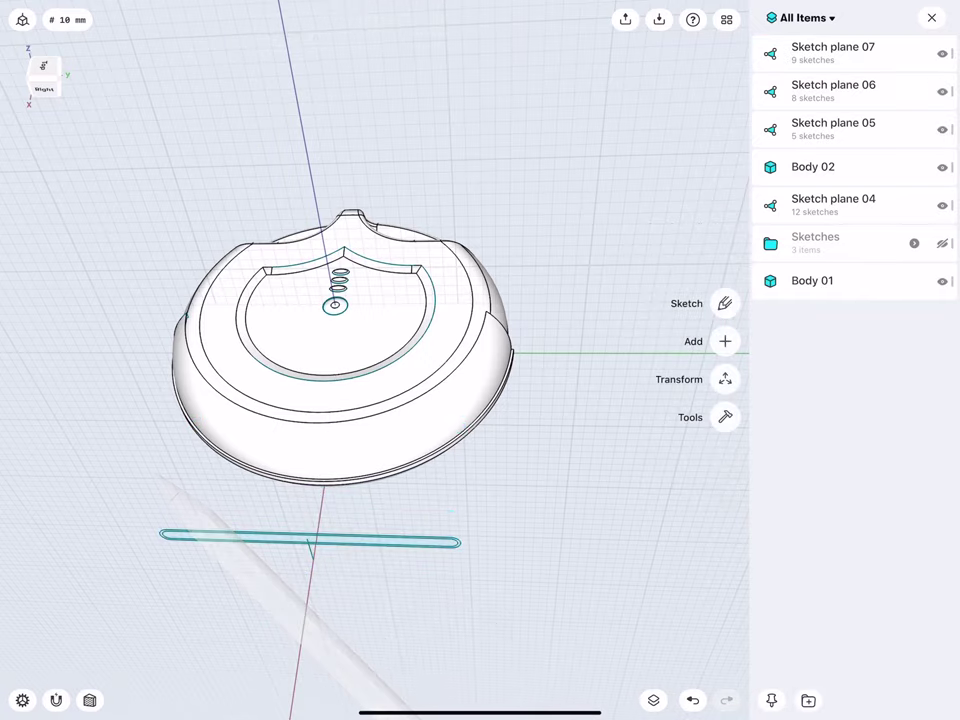
mouse_move(165, 441)
middle_mouse_down()
mouse_move(180, 384)
mouse_move(156, 356)
mouse_move(237, 406)
middle_mouse_up()
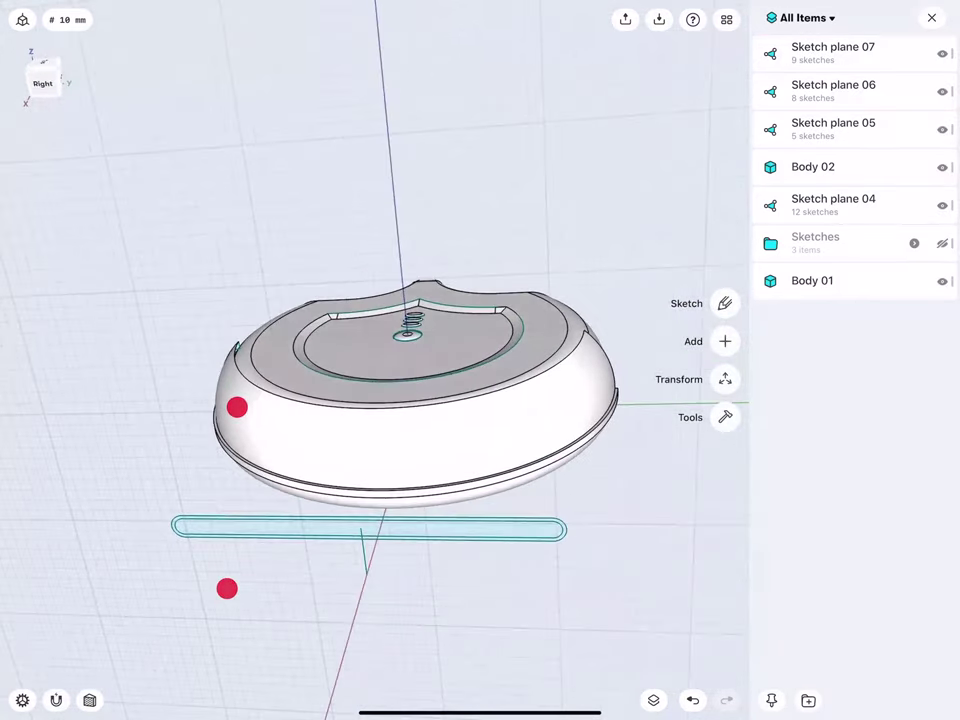
Select Sketch plane 05, then reselect Sketch plane 07 from the items list
left_click(874, 118)
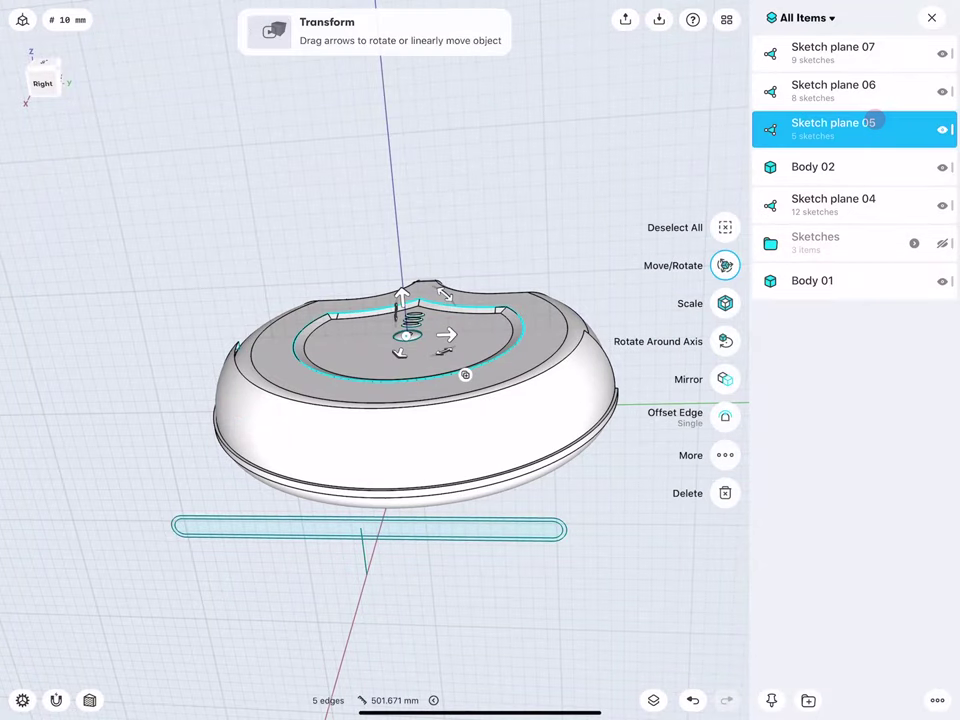
left_click(938, 17)
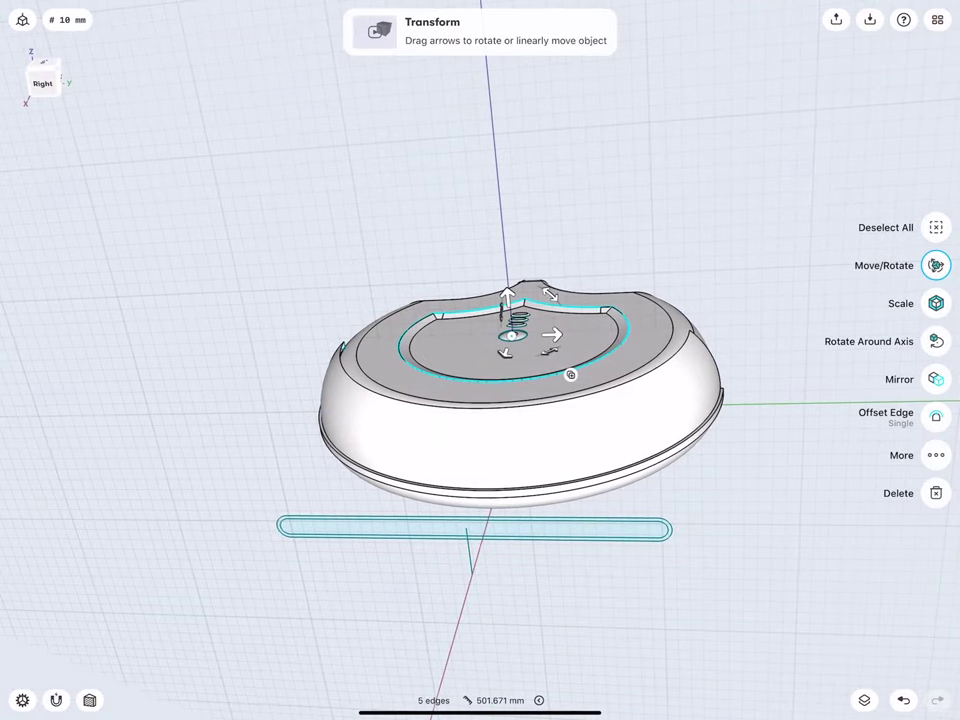
left_click(168, 403)
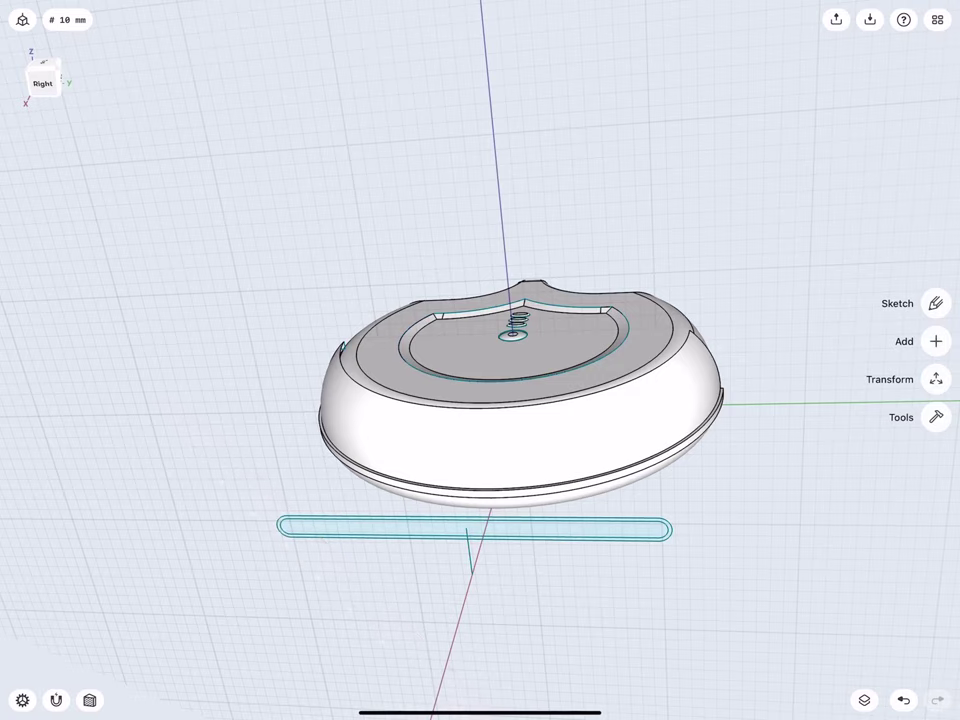
left_click(938, 19)
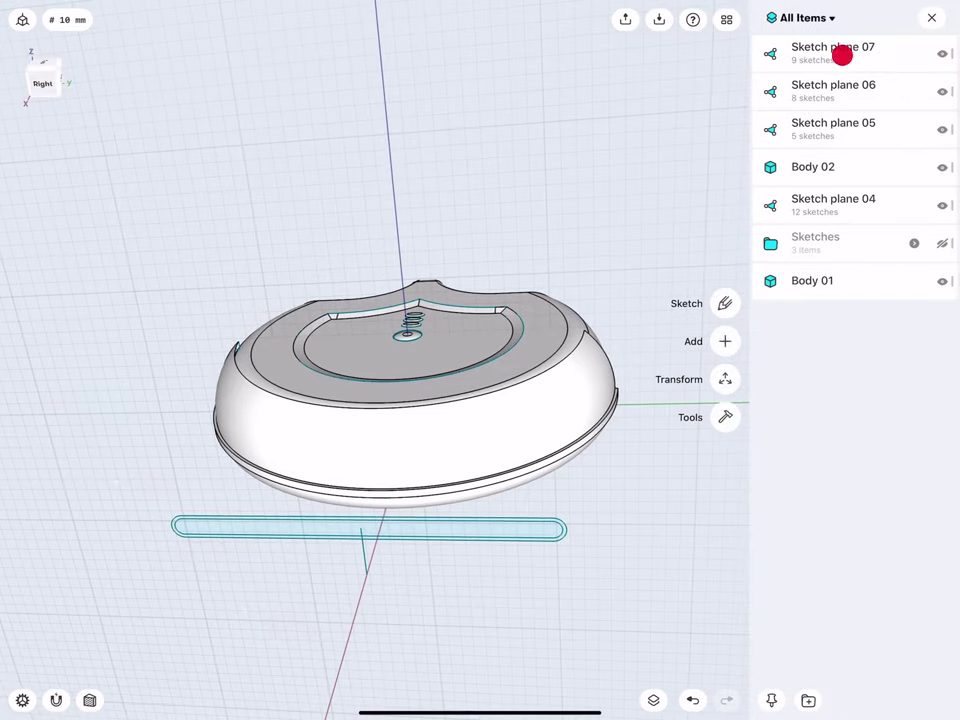
left_click(842, 56)
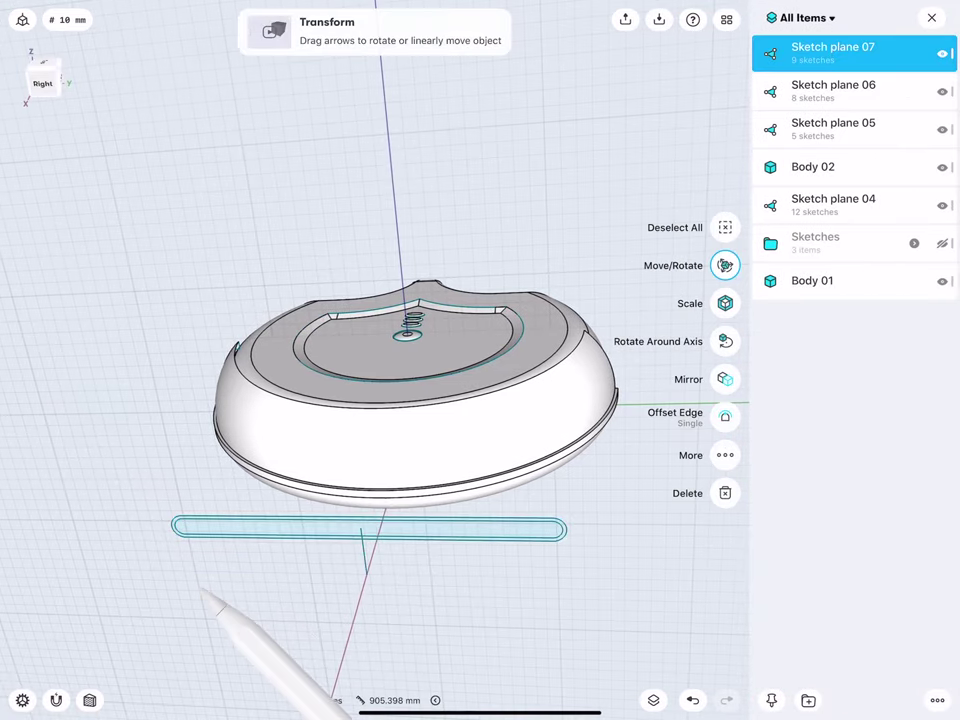
Remove a stray 30 mm line from the slot sketch and finish editing it
left_click(229, 596)
left_click_drag(363, 530, 366, 573)
left_click(724, 531)
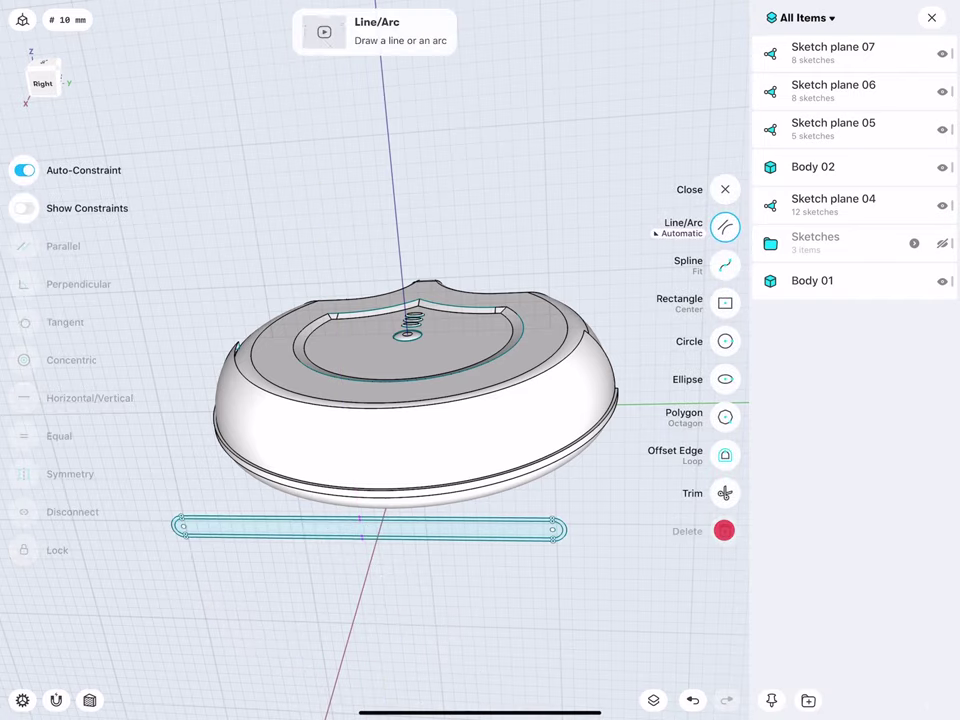
left_click(855, 52)
left_click(931, 18)
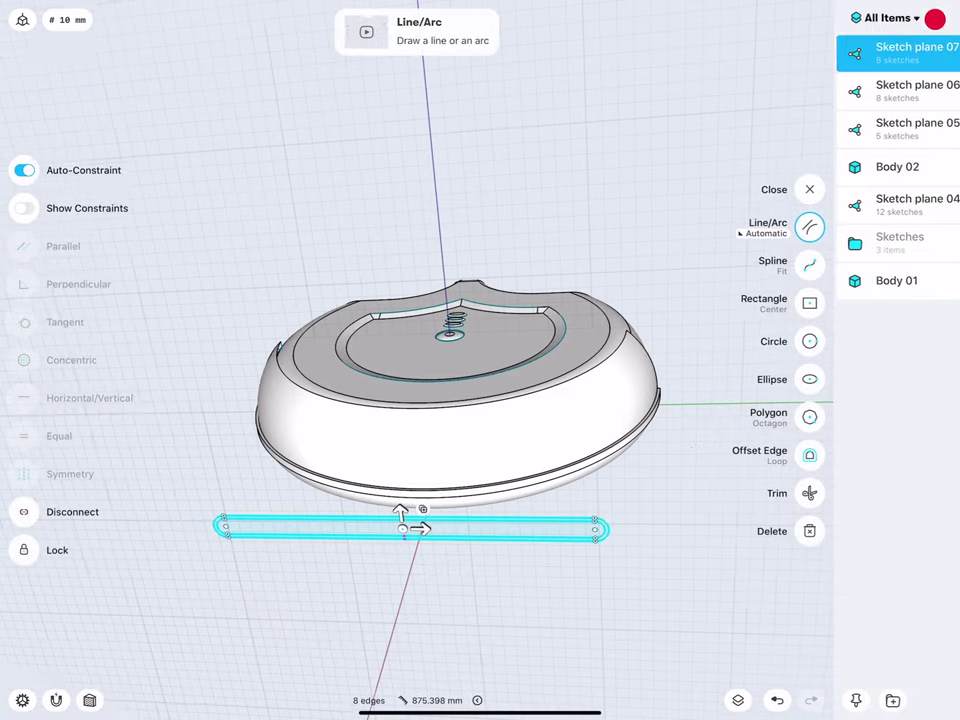
mouse_move(311, 416)
middle_mouse_down()
mouse_move(293, 306)
mouse_move(272, 343)
mouse_move(265, 330)
middle_mouse_up()
left_click(940, 184)
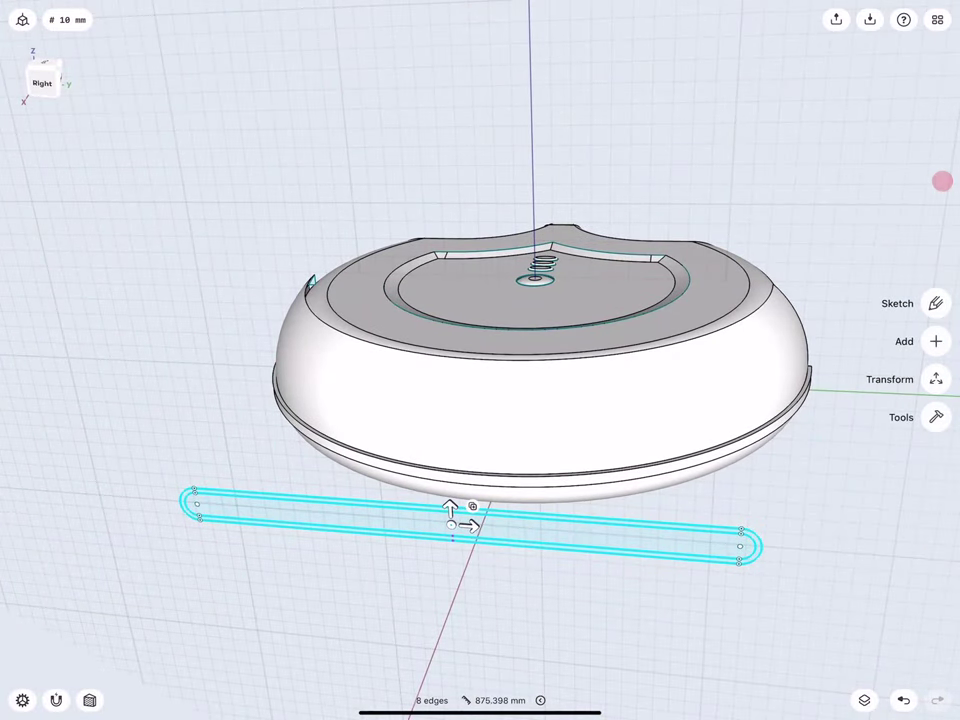
Project the slot sketch onto the enclosure's curved side face
left_click(936, 417)
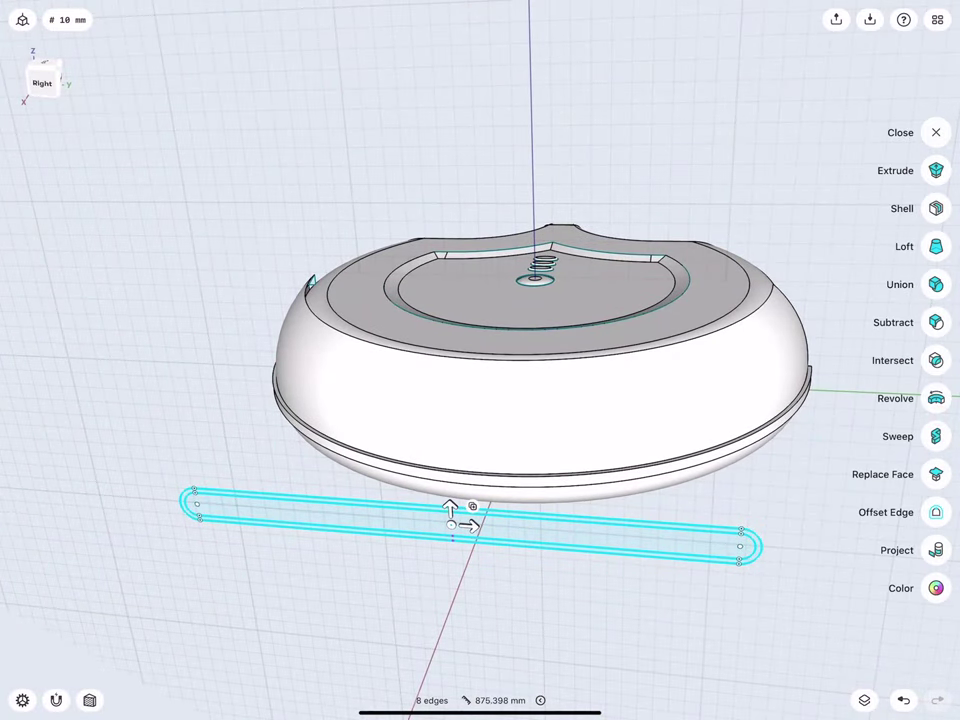
left_click(936, 549)
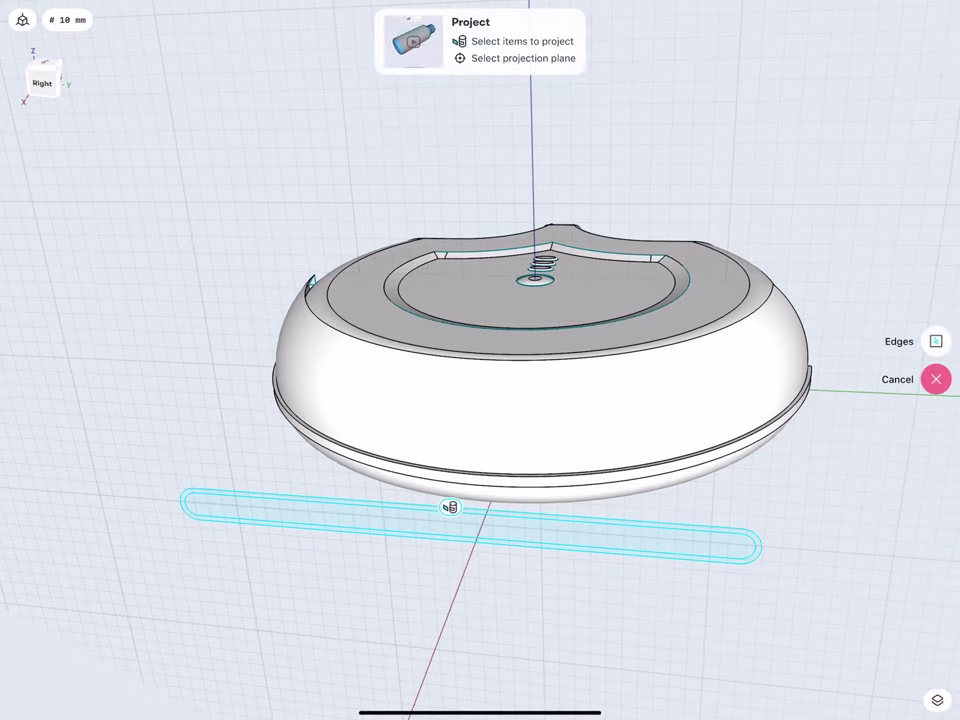
left_click(413, 422)
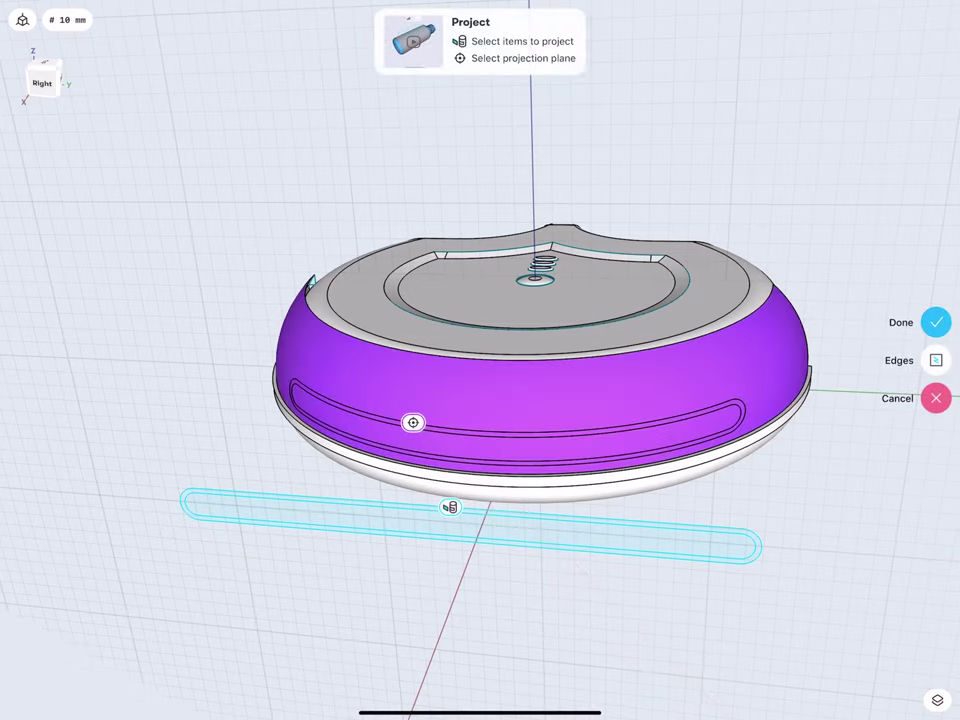
mouse_move(281, 351)
middle_mouse_down()
mouse_move(294, 328)
mouse_move(198, 378)
mouse_move(164, 381)
middle_mouse_up()
left_click(931, 319)
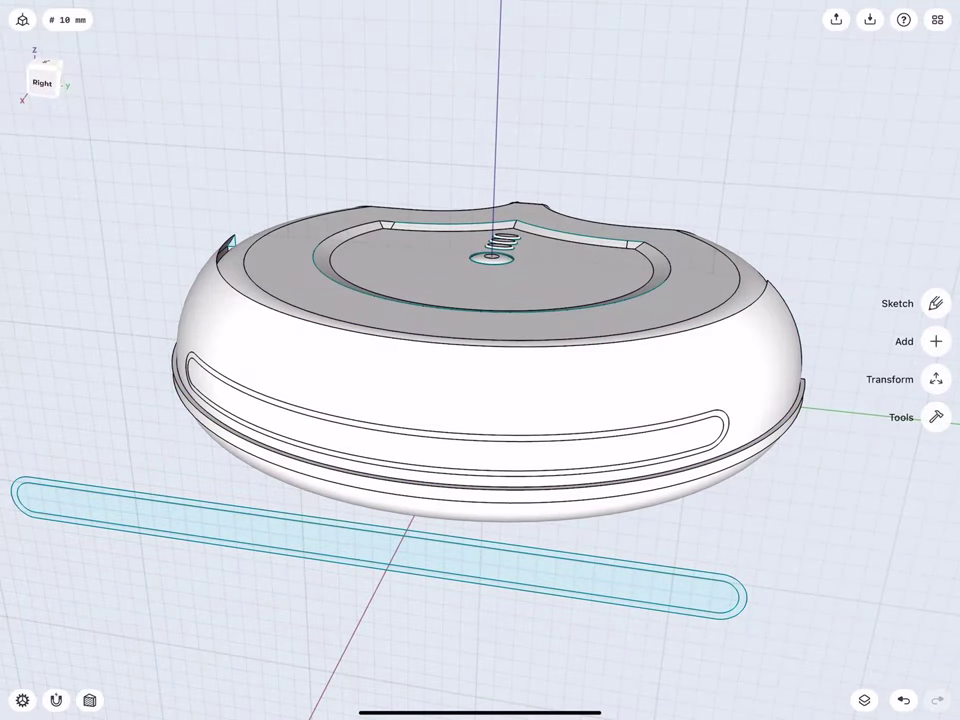
Move Sketch planes 04–07 into the Sketches folder, deselect, and return to perspective view
left_click(866, 707)
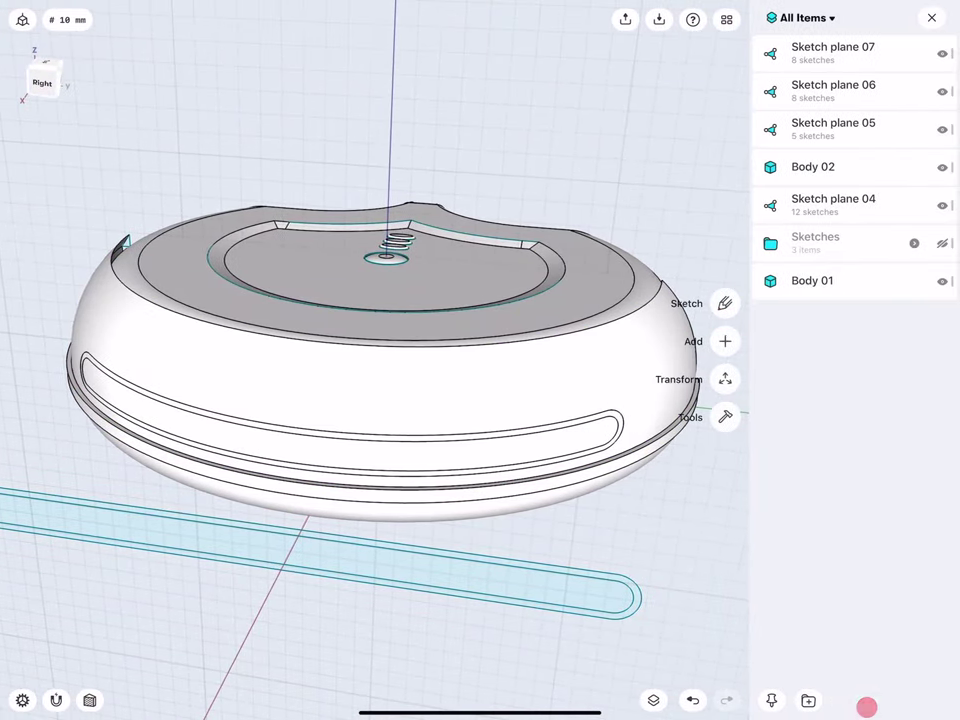
left_click(840, 122)
left_click(840, 86)
left_click(838, 47)
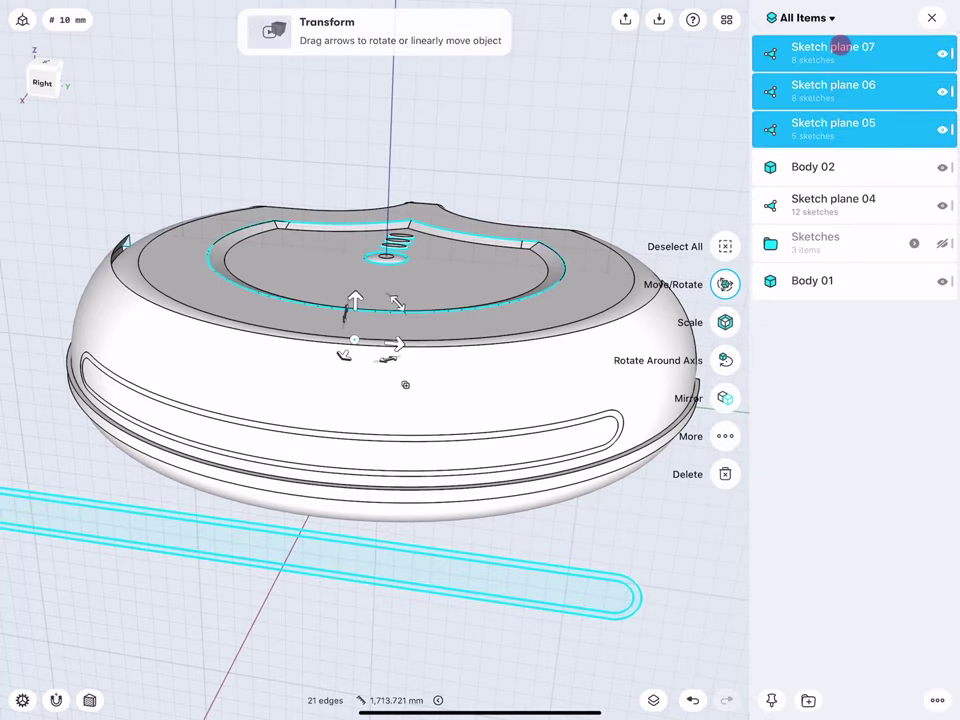
left_click(834, 195)
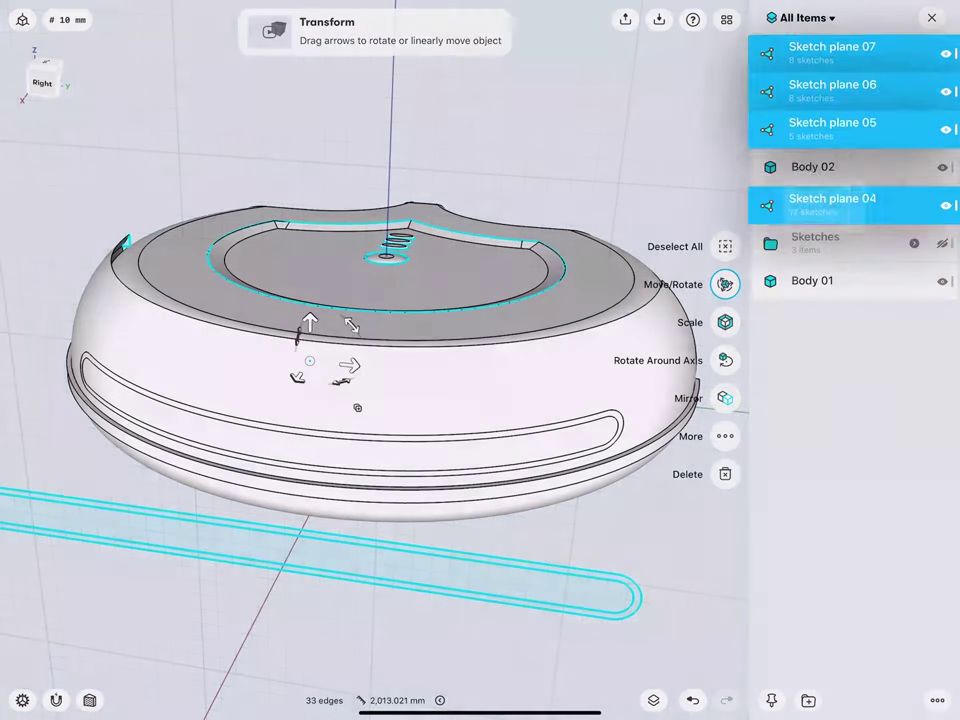
left_click_drag(866, 198, 846, 243)
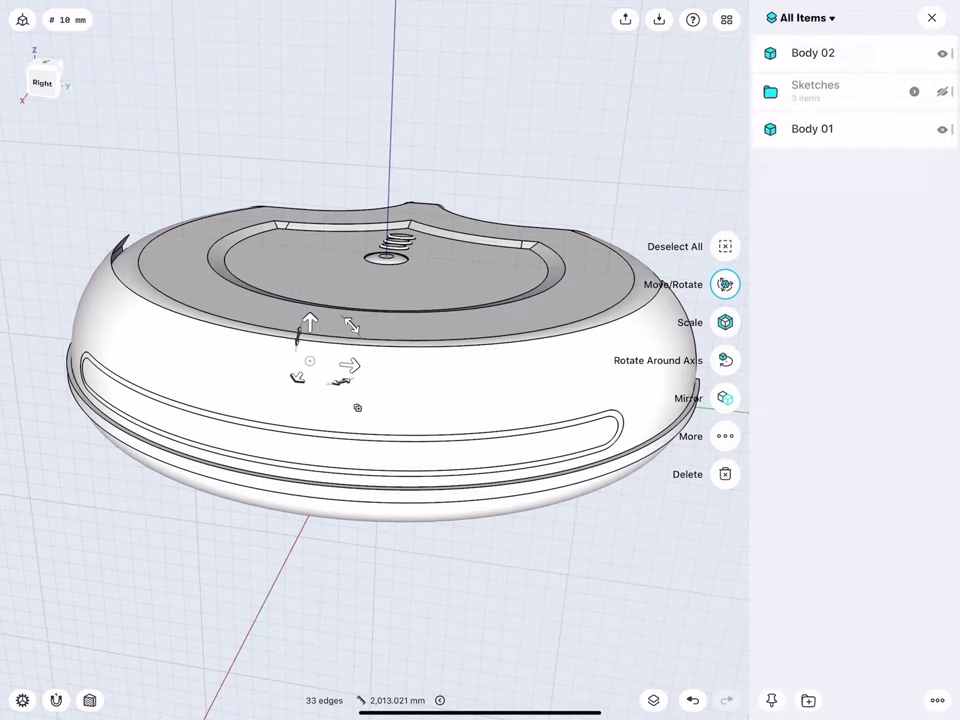
left_click(115, 525)
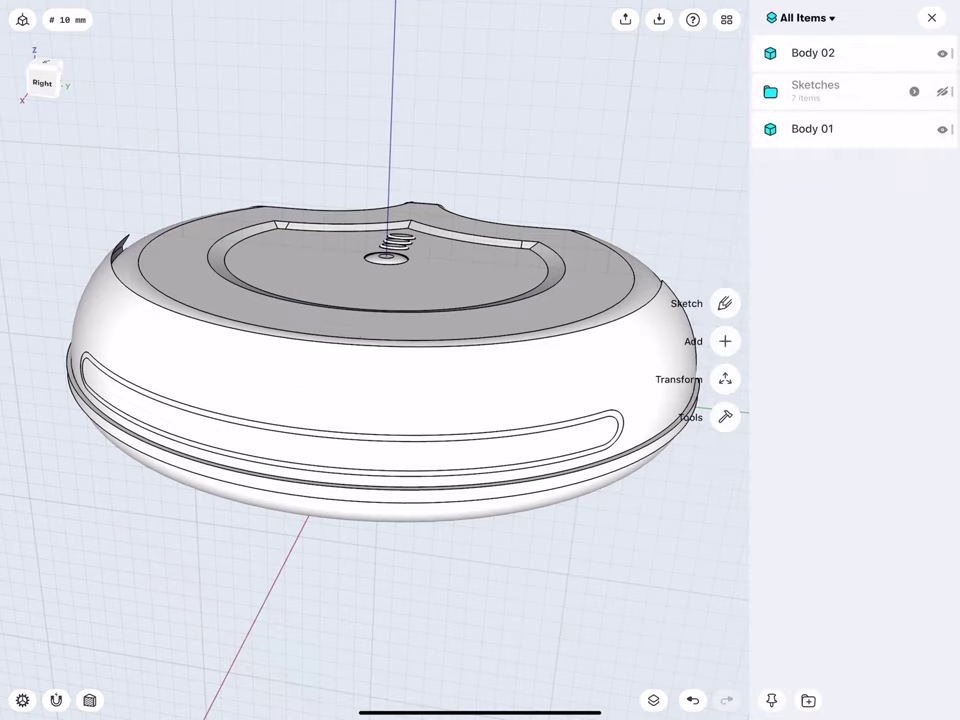
left_click(931, 17)
left_click(62, 88)
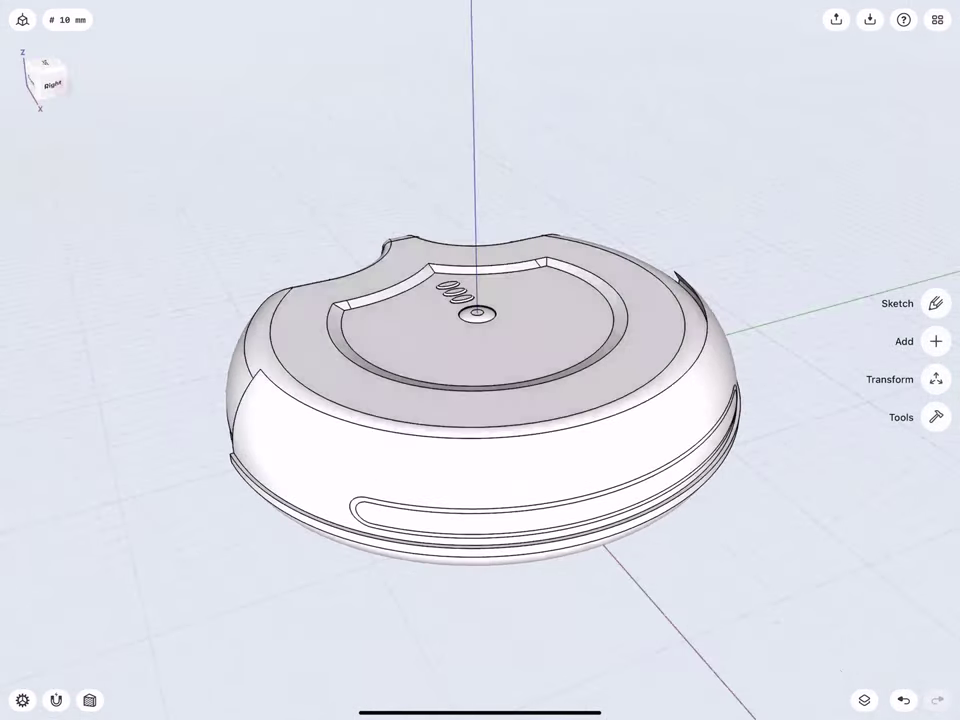
Offset the side slot's inner face inward to recess it 2 mm
scroll(350, 455, "up", 5)
scroll(390, 500, "up", 3)
scroll(340, 490, "up", 4)
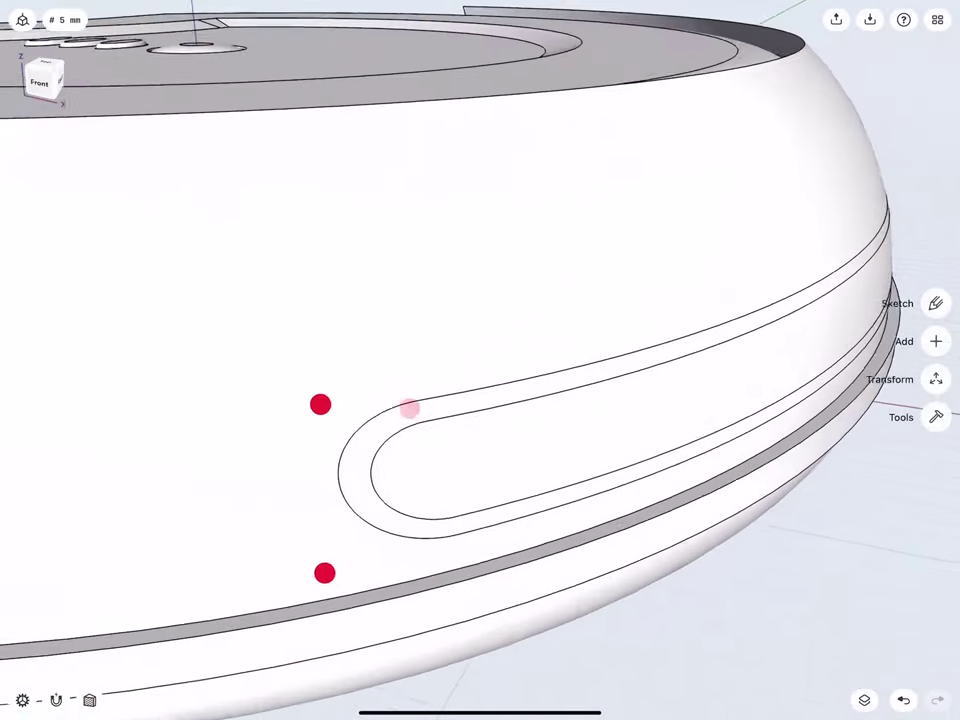
scroll(305, 500, "up", 2)
left_click(333, 500)
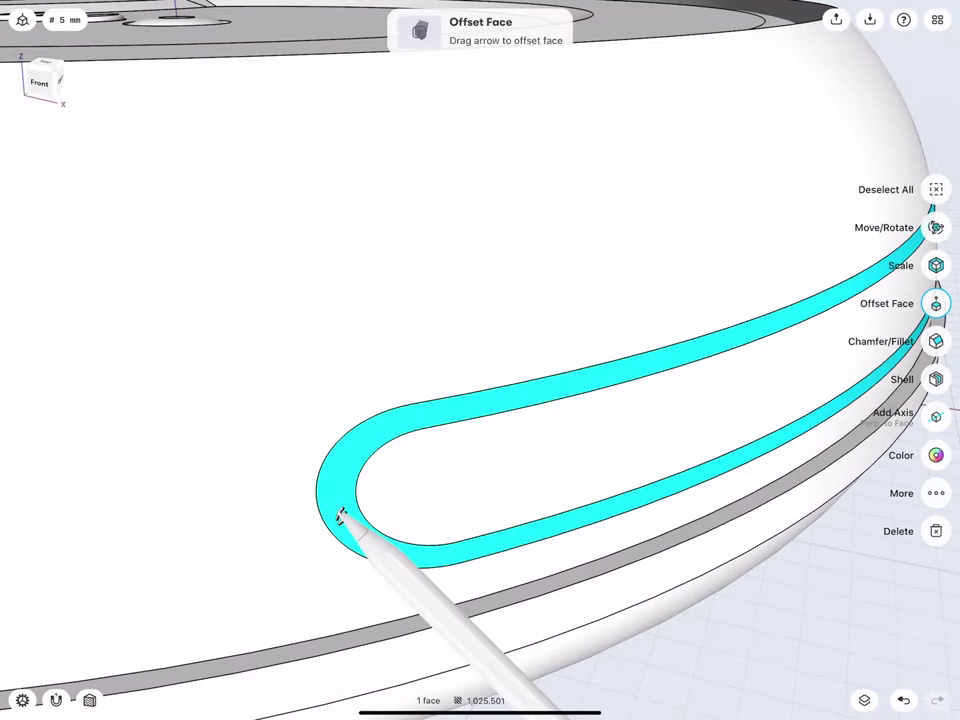
left_click_drag(336, 505, 333, 500)
scroll(272, 460, "down", 5)
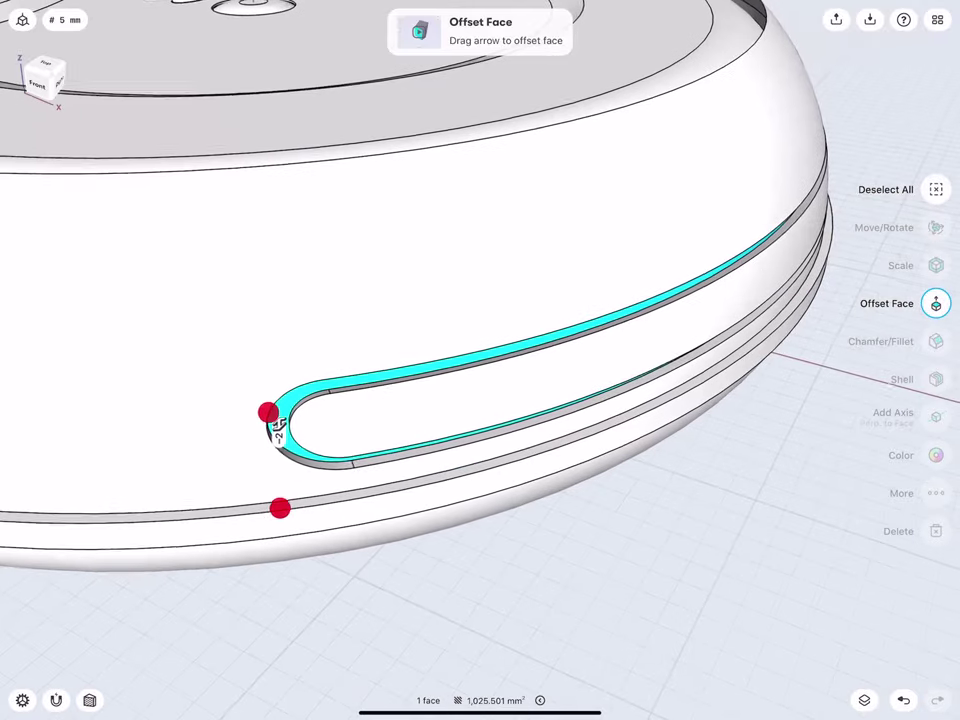
scroll(288, 480, "down", 3)
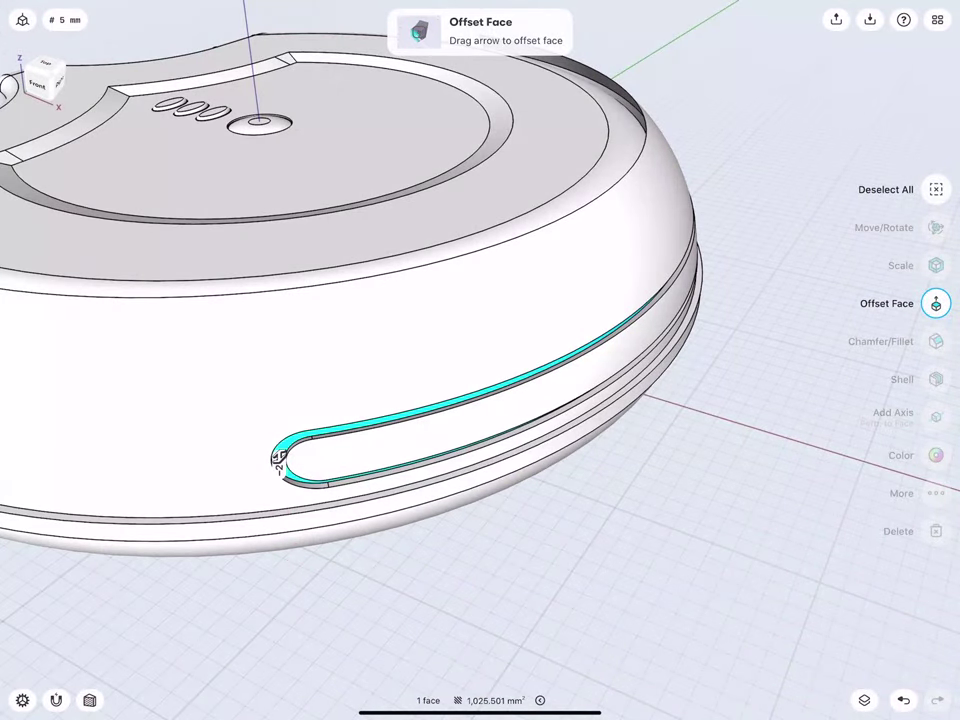
Chamfer the rim edge beside the slot by 1.0 mm
scroll(400, 400, "up", 5)
scroll(495, 420, "up", 2)
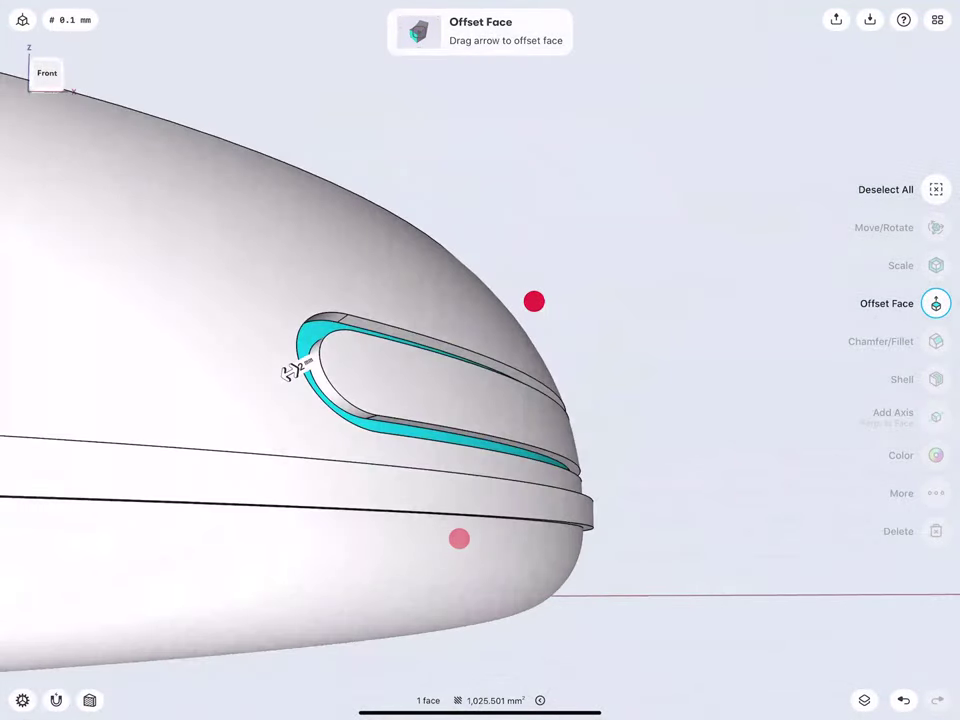
left_click(613, 573)
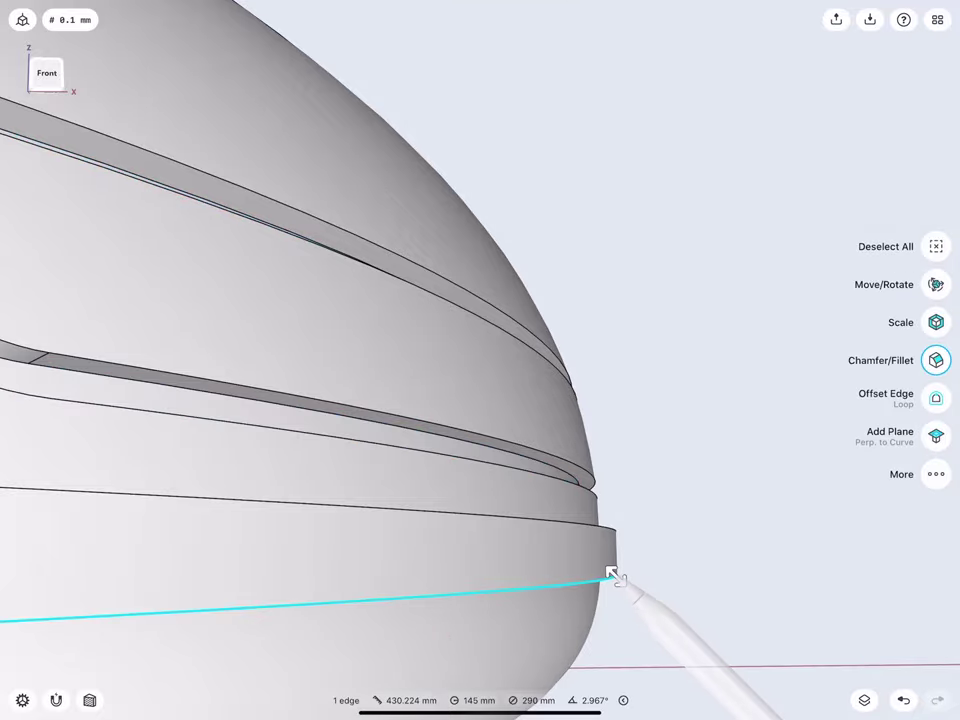
left_click(615, 527)
left_click_drag(615, 527, 617, 522)
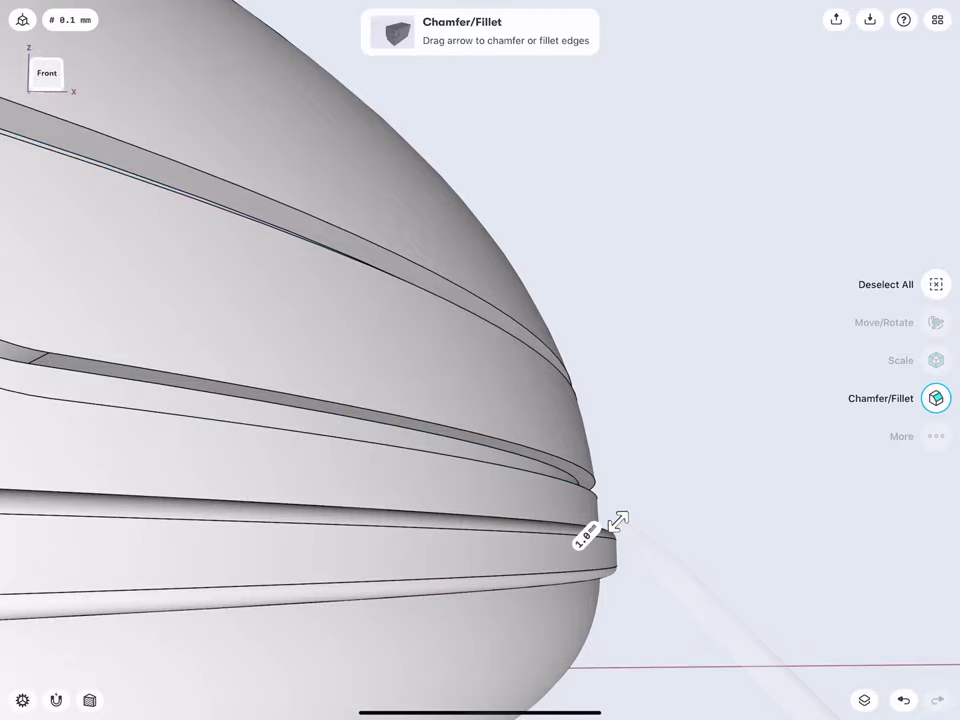
left_click(632, 452)
scroll(395, 408, "down", 5)
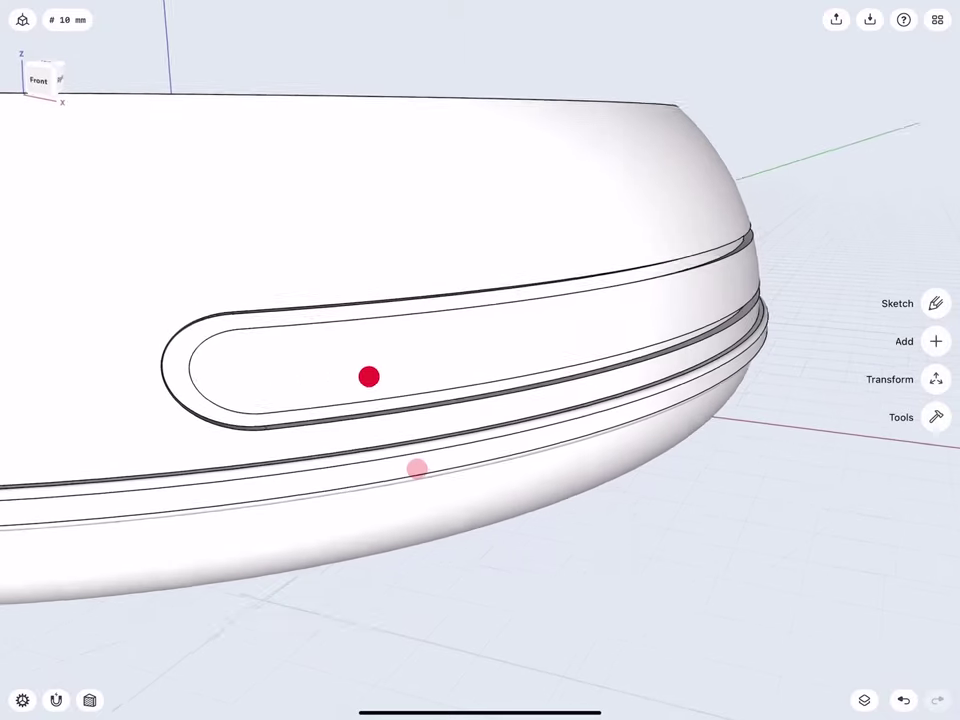
Paint the slot's recessed inner face black, then view the model from the back
left_click(934, 417)
left_click(935, 587)
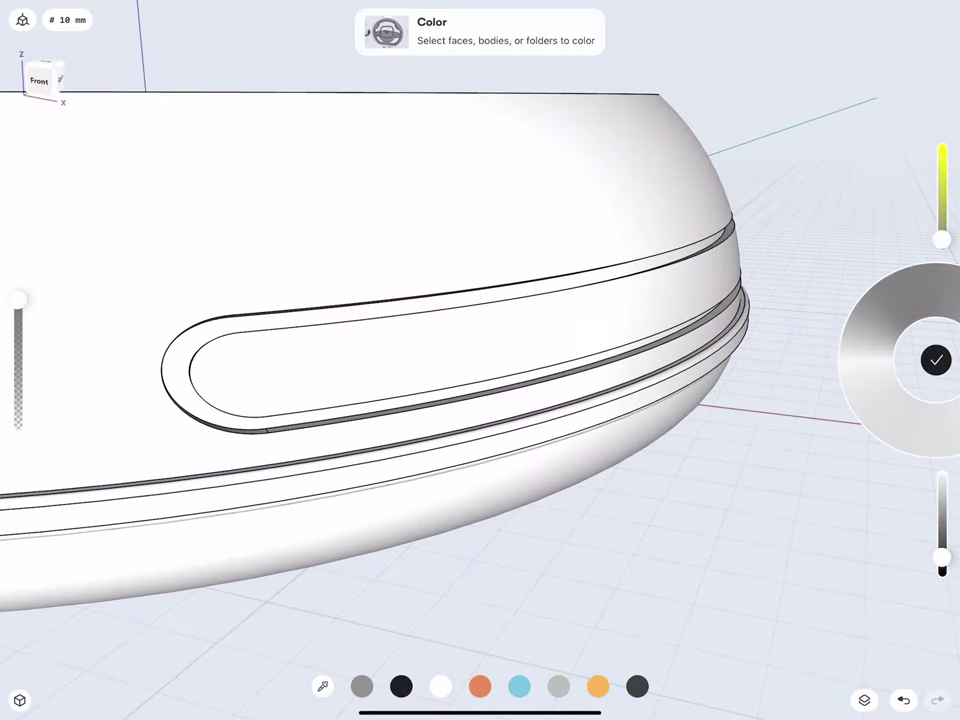
left_click(311, 375)
left_click(936, 358)
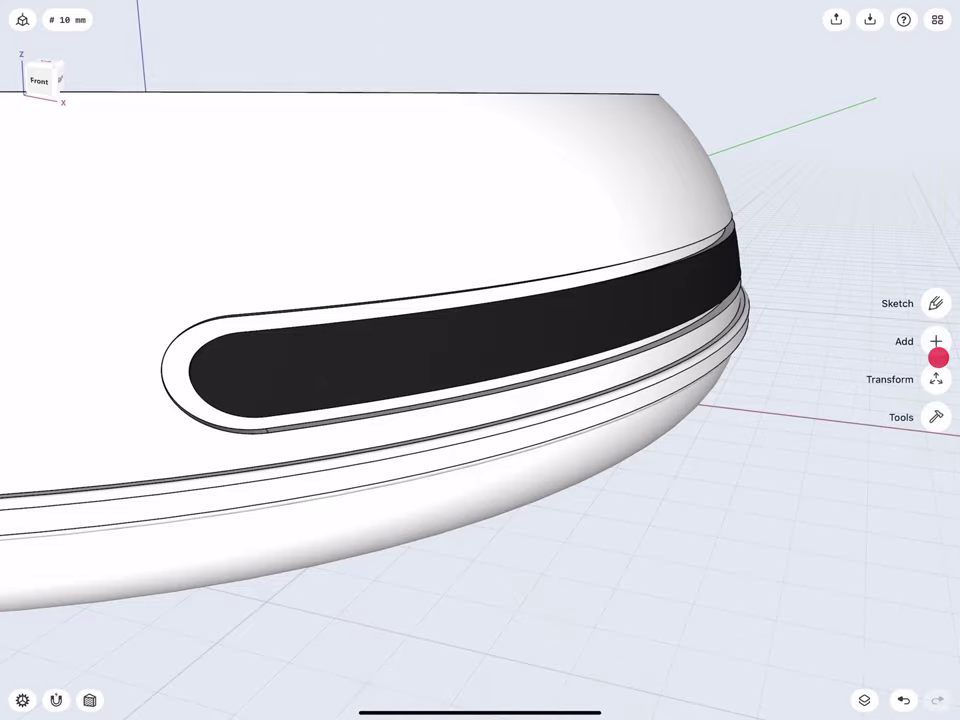
middle_click_drag(306, 426, 314, 430)
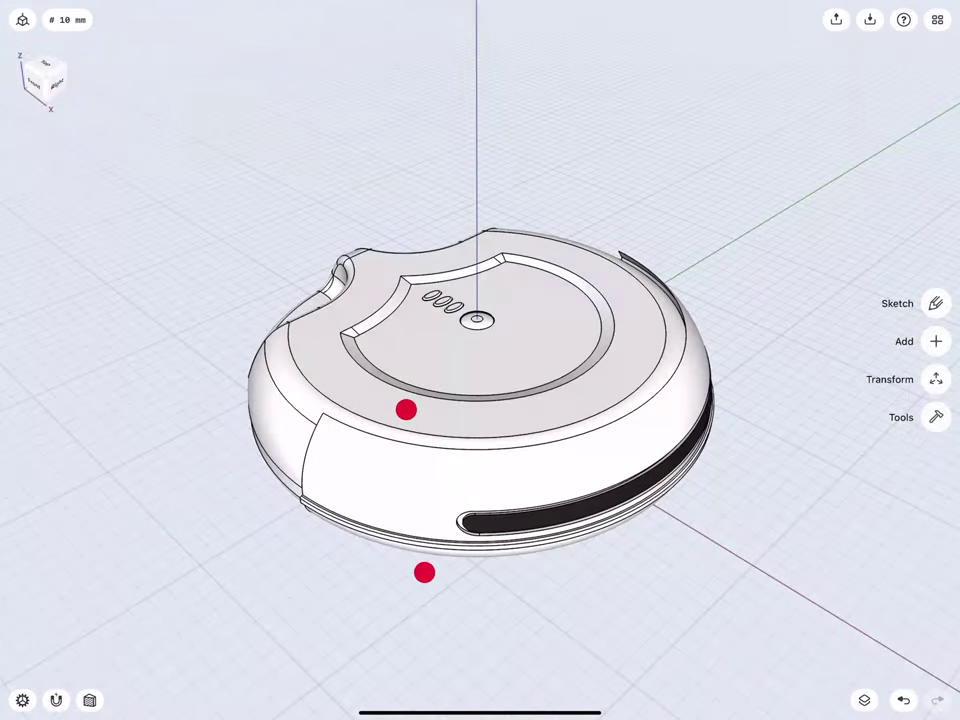
mouse_move(406, 409)
middle_mouse_down()
mouse_move(220, 242)
mouse_move(197, 272)
middle_mouse_up()
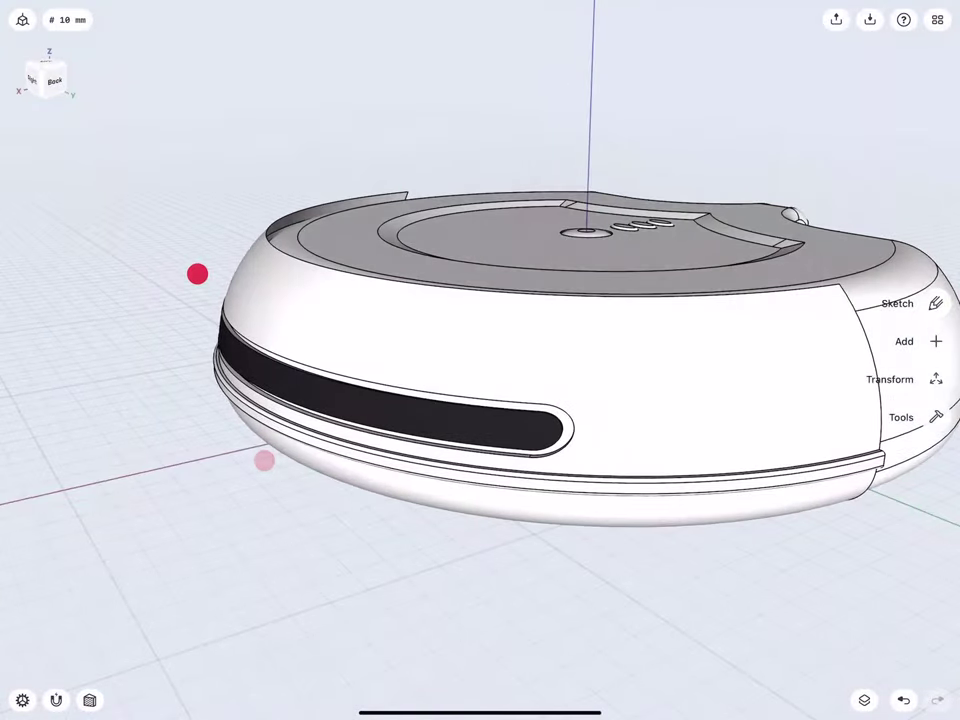
left_click(50, 78)
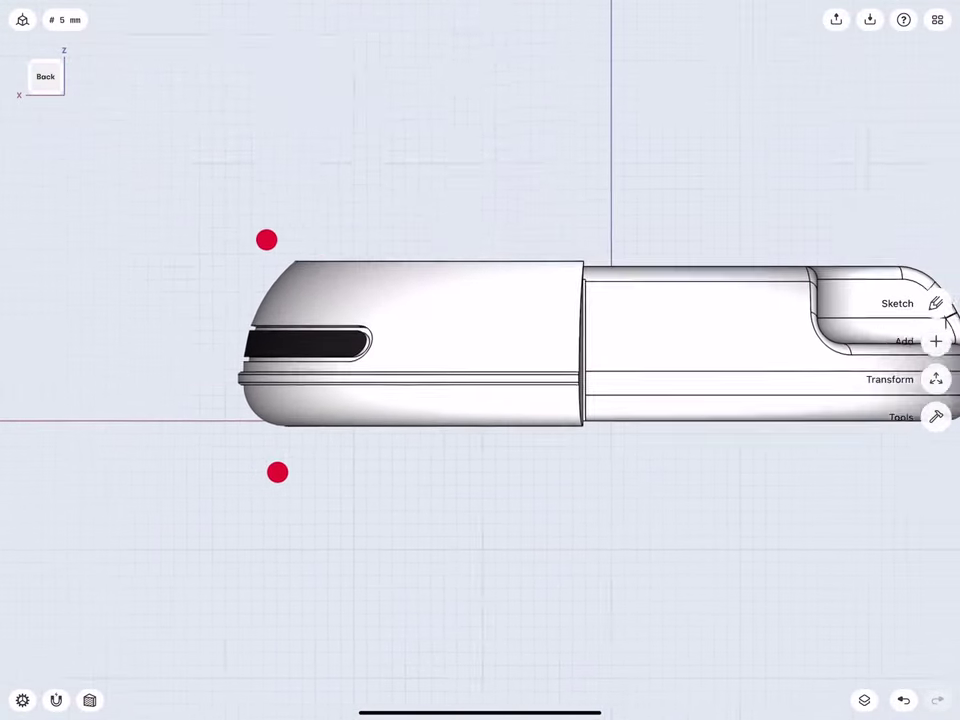
On the back cross-section, sketch a 6 mm vertical line topped by an 85 mm horizontal line
middle_click_drag(271, 355, 116, 380)
left_click(89, 700)
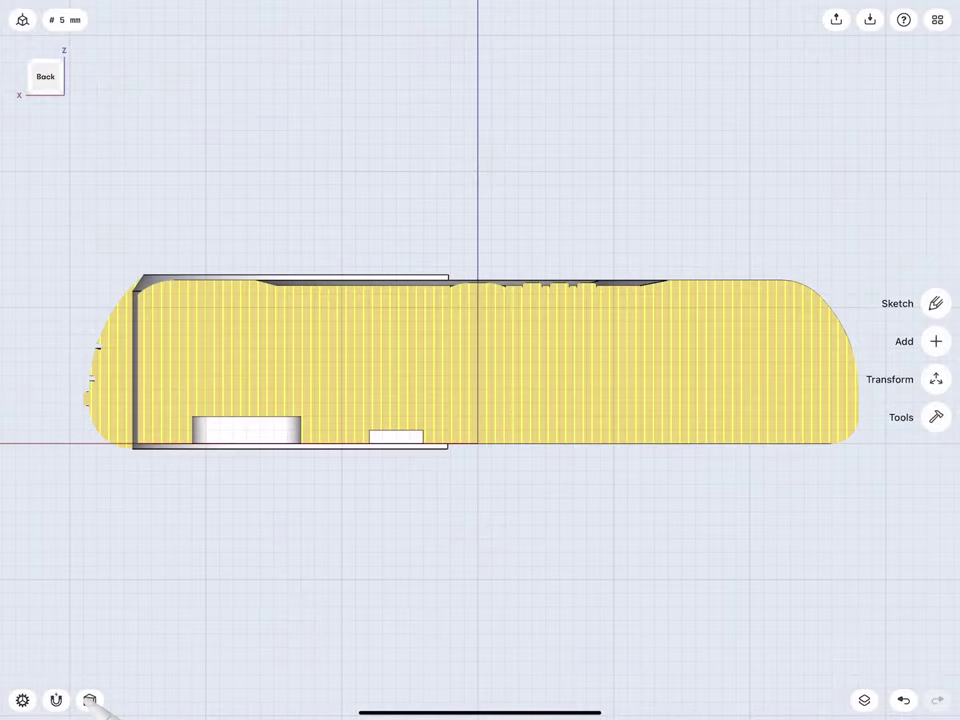
left_click(936, 303)
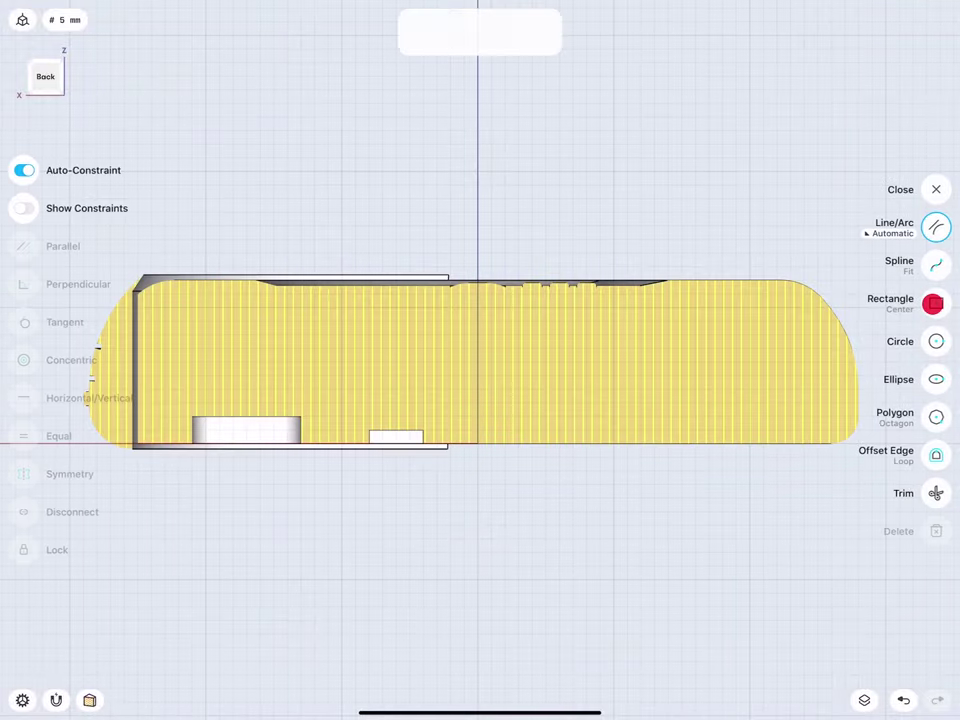
scroll(402, 386, "up", 5)
scroll(417, 286, "up", 5)
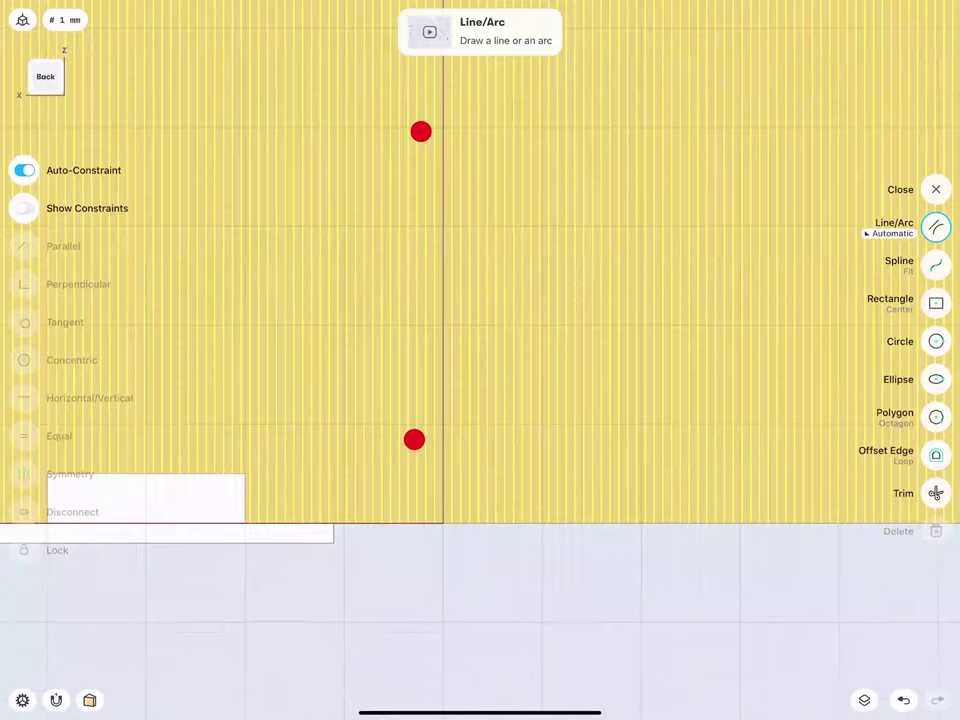
left_click_drag(443, 522, 443, 463)
scroll(315, 476, "left", 2)
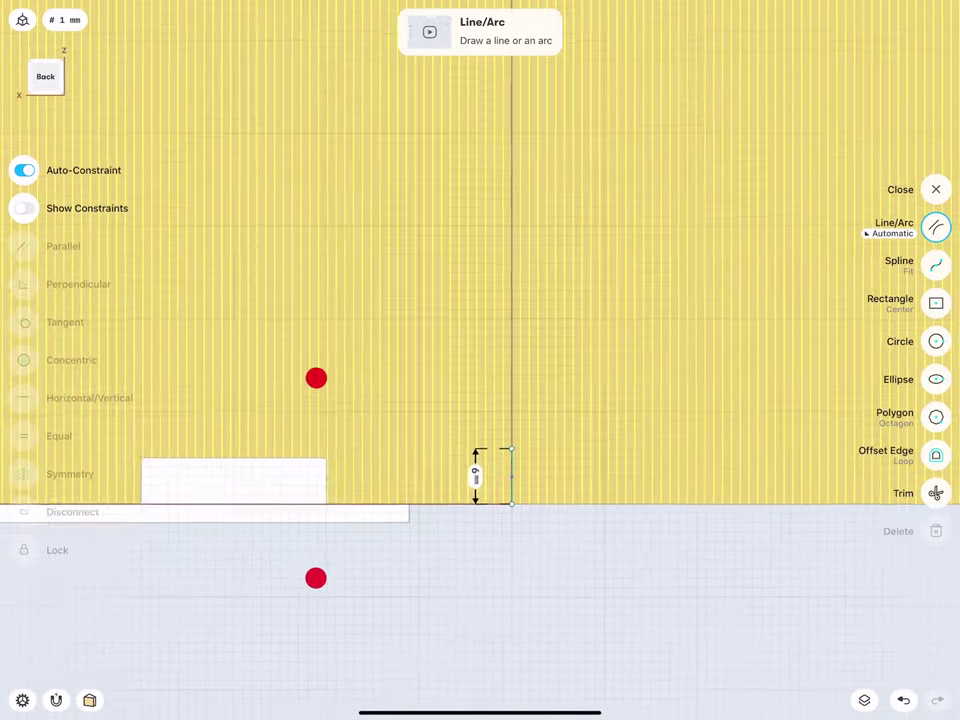
scroll(520, 451, "left", 5)
scroll(540, 450, "left", 2)
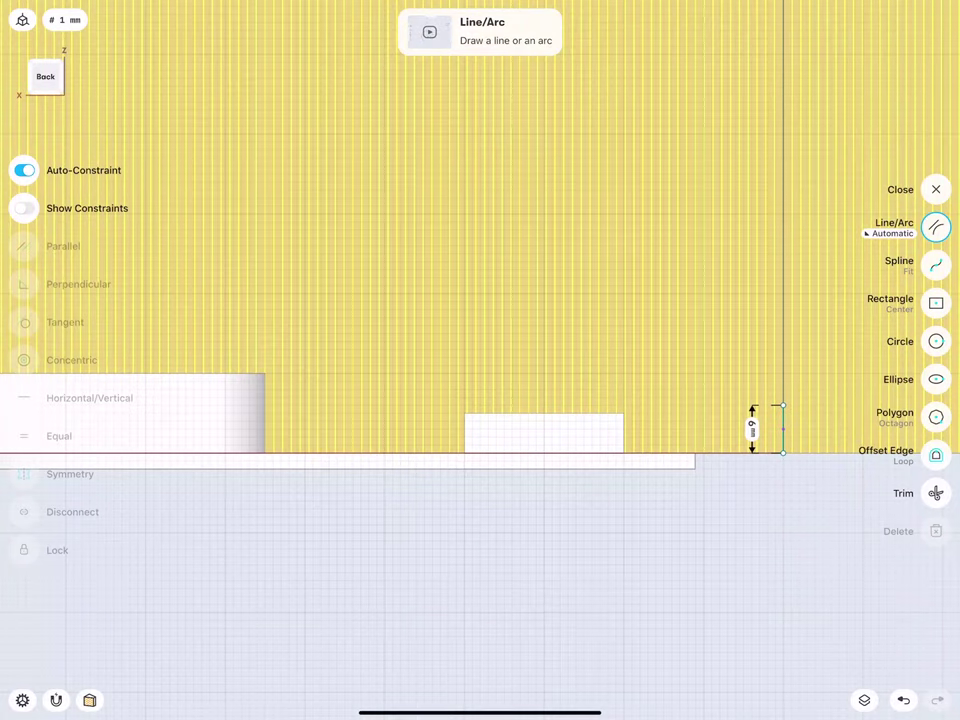
scroll(268, 440, "down", 3)
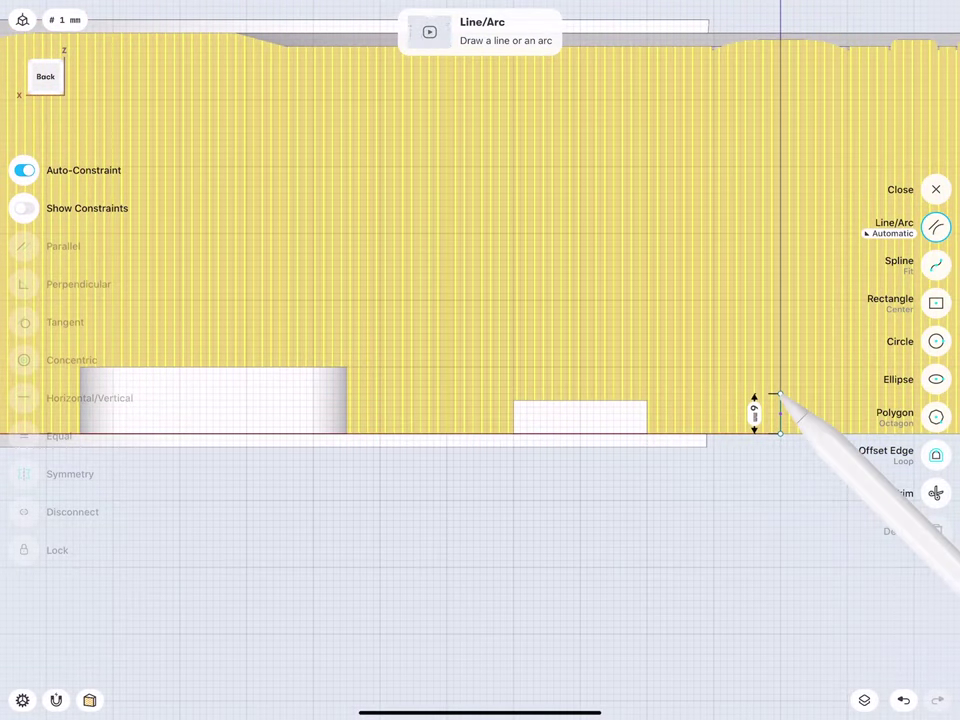
left_click_drag(780, 393, 213, 395)
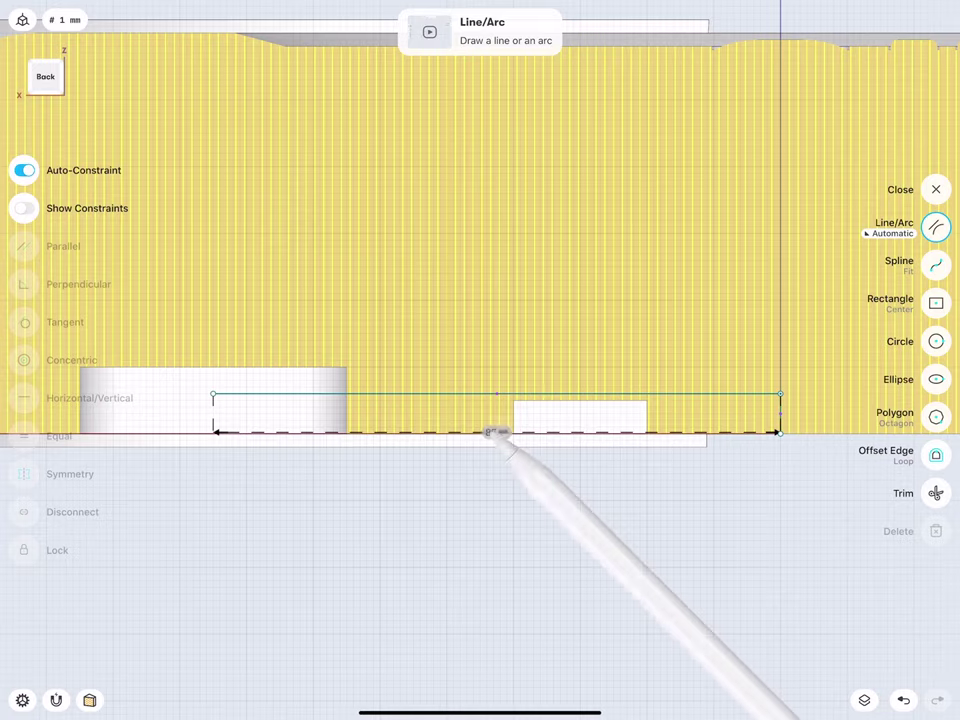
Set the top horizontal line's length to 78.5 mm
left_click(494, 433)
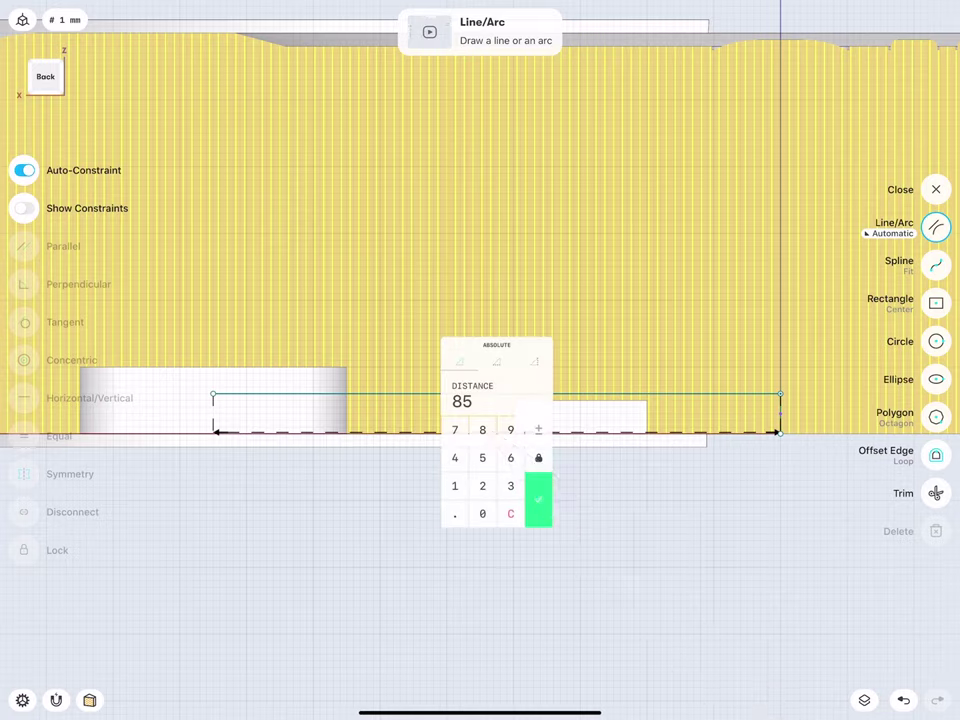
left_click(455, 430)
left_click(482, 430)
left_click(538, 499)
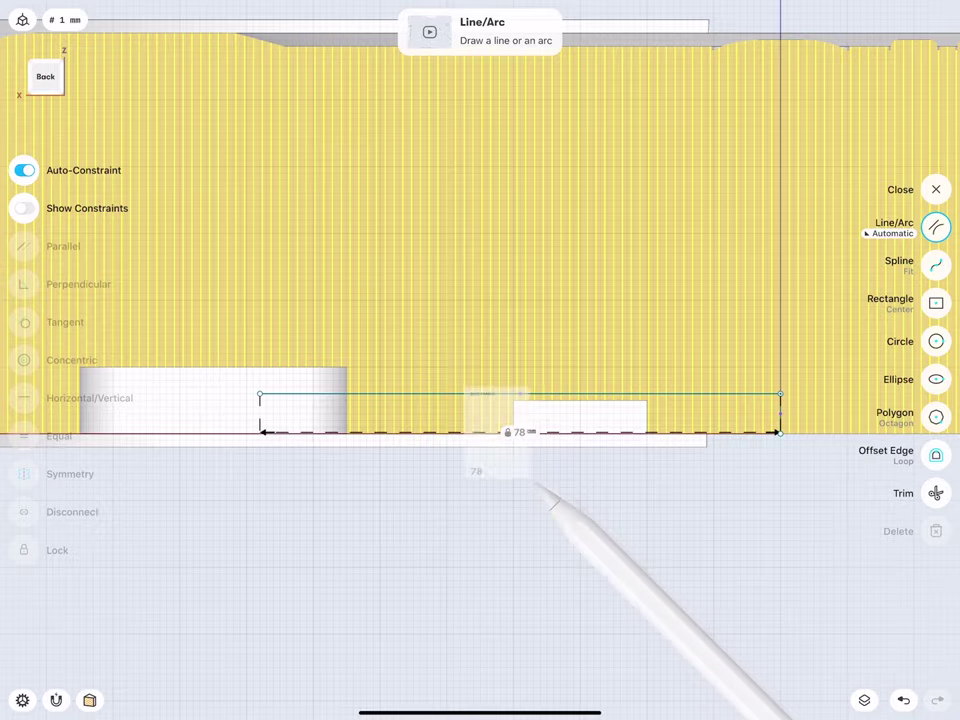
scroll(215, 415, "up", 3)
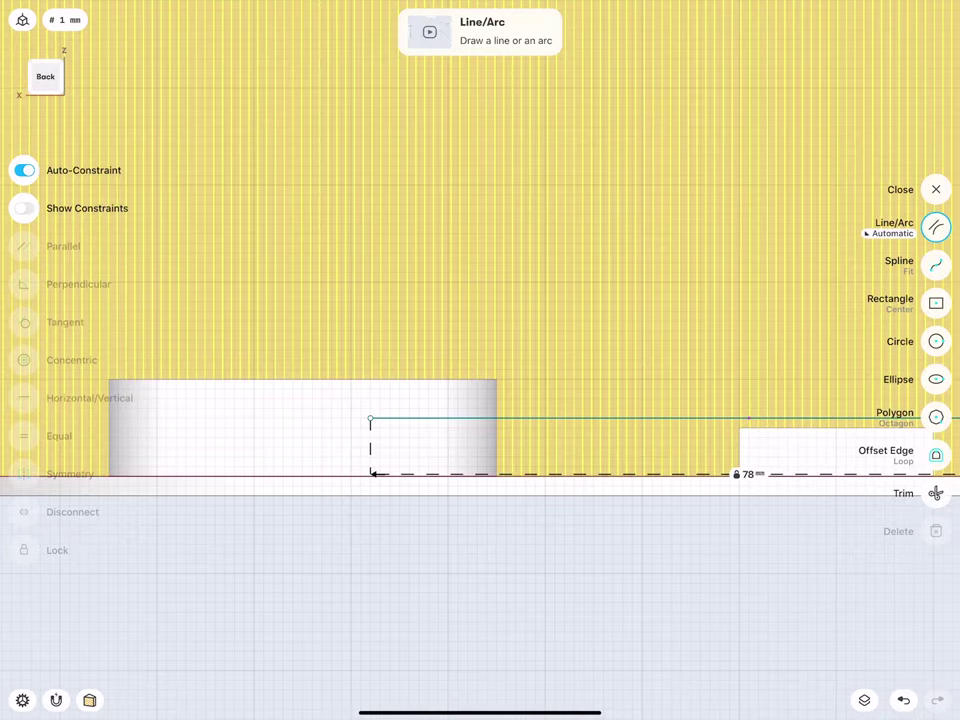
left_click(748, 474)
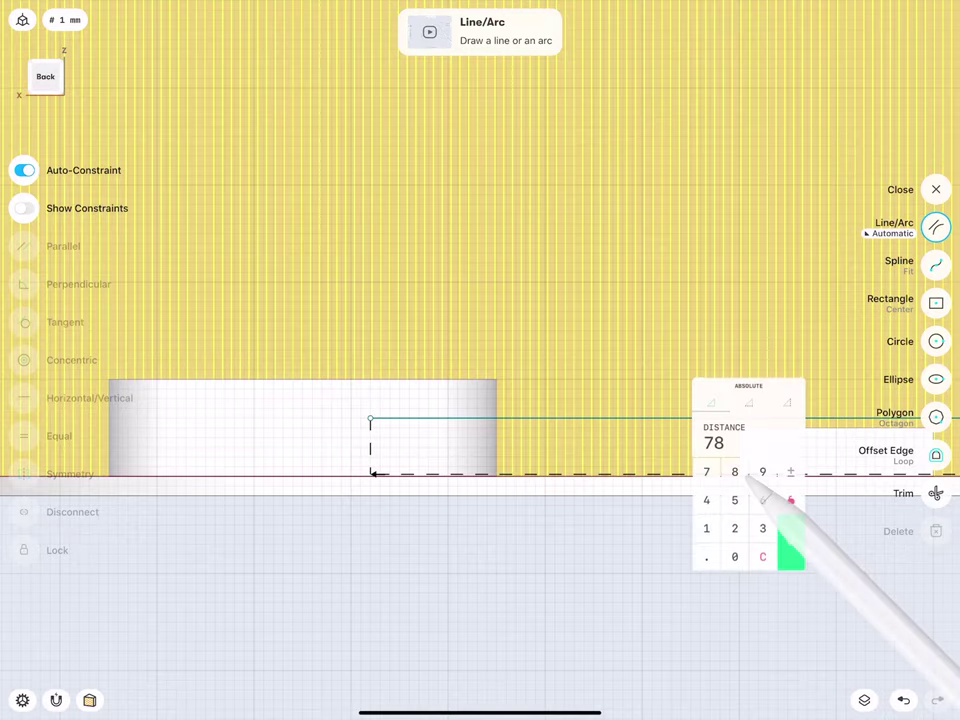
left_click(707, 472)
left_click(707, 556)
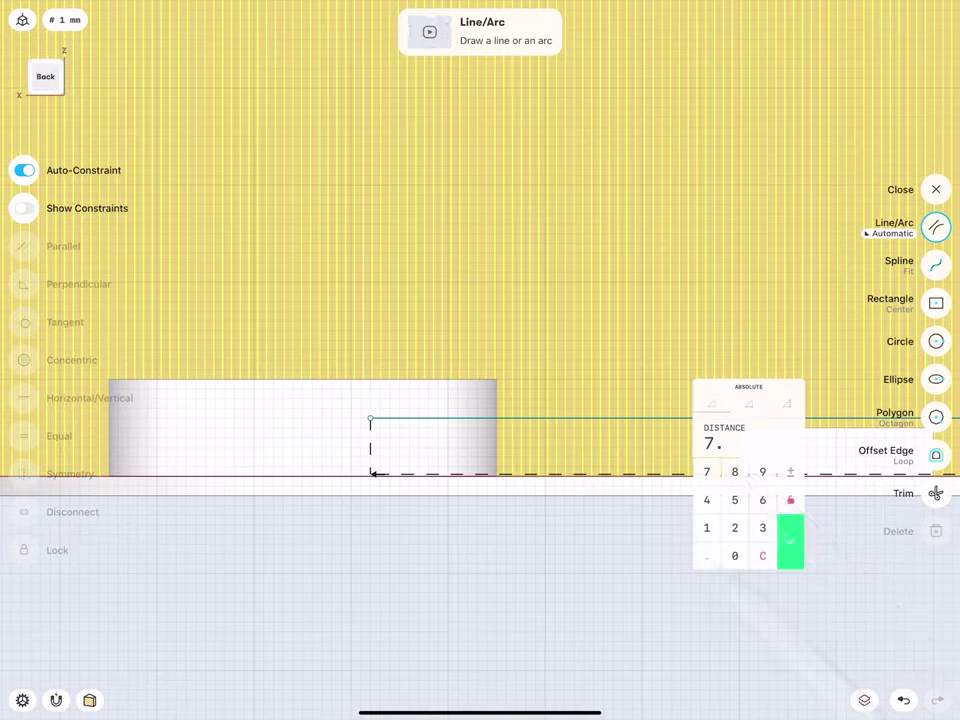
left_click(763, 556)
left_click(707, 472)
left_click(735, 472)
left_click(707, 556)
left_click(735, 500)
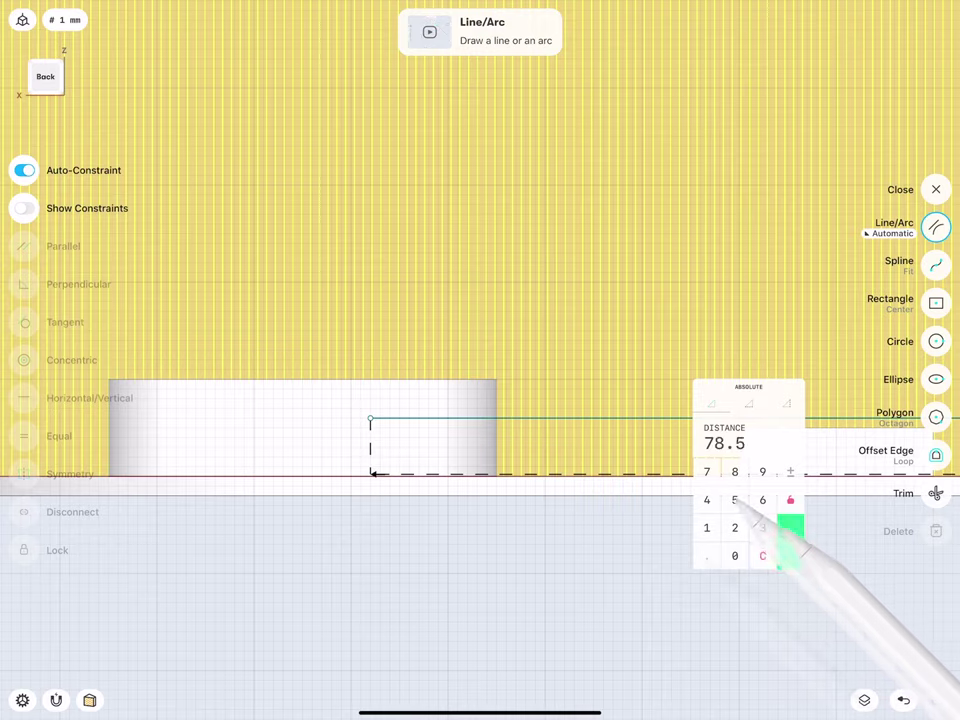
left_click(790, 541)
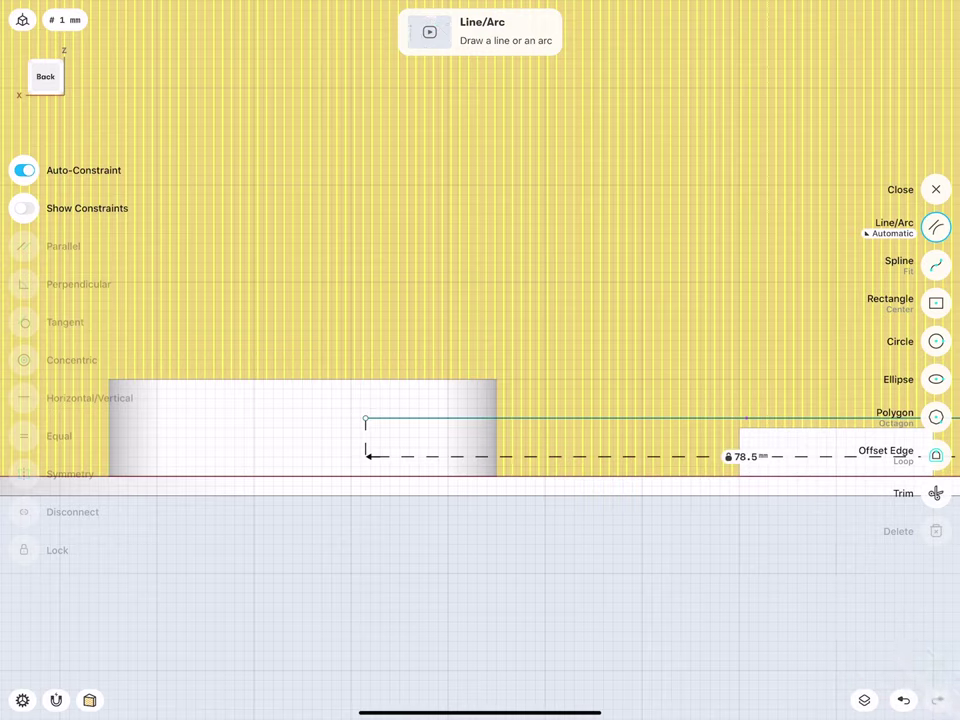
Draw a 15 mm horizontal line leftward along the top
left_click_drag(366, 418, 225, 418)
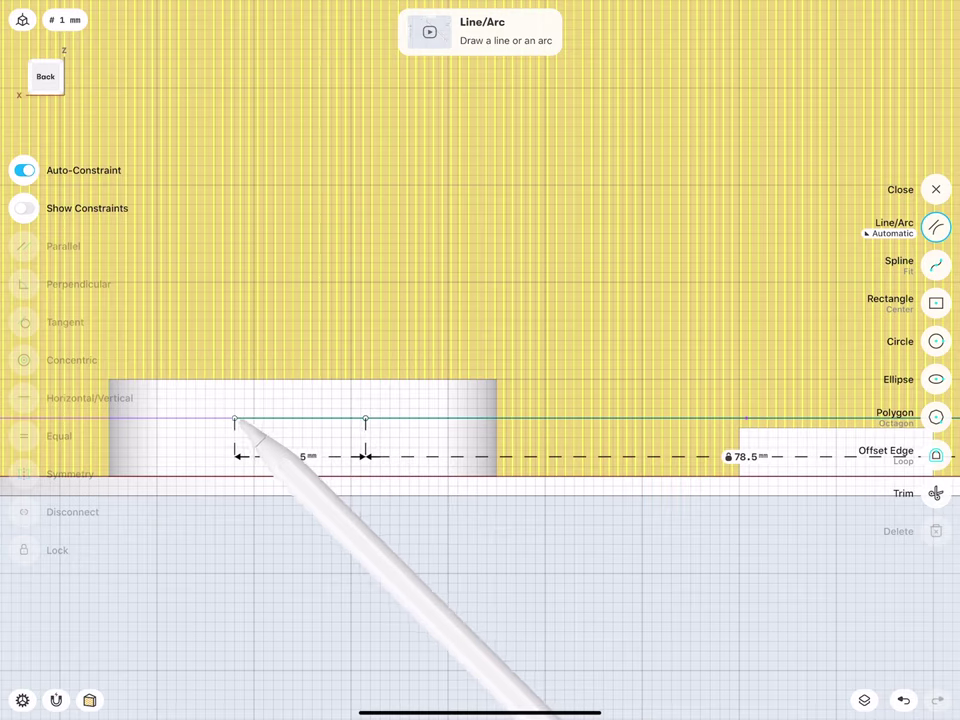
left_click(289, 456)
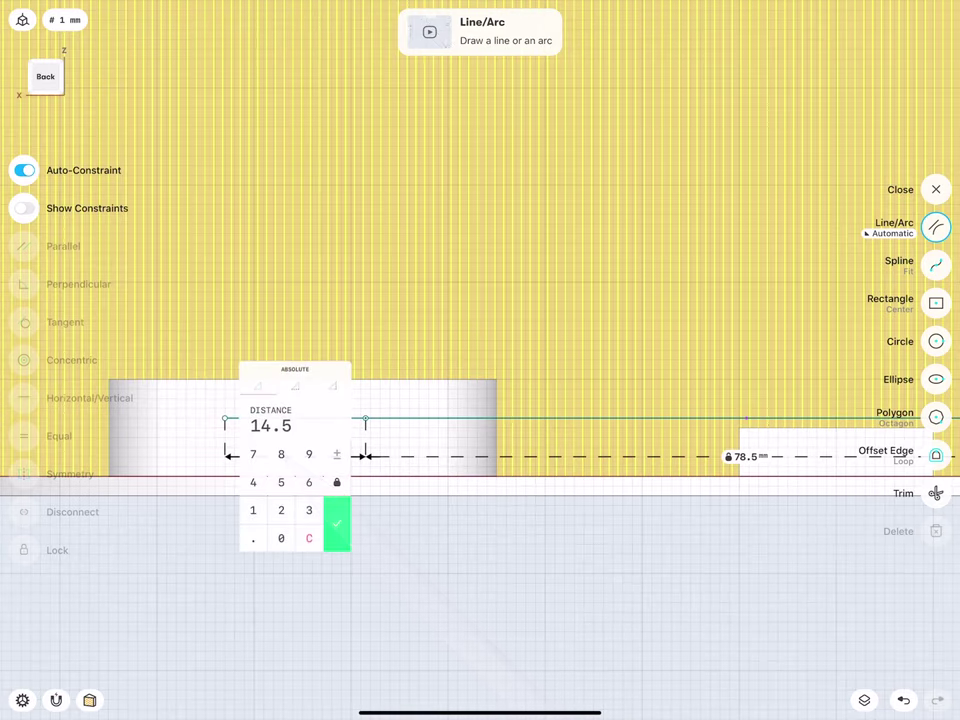
left_click(253, 510)
left_click(281, 482)
left_click(337, 510)
scroll(267, 368, "up", 3)
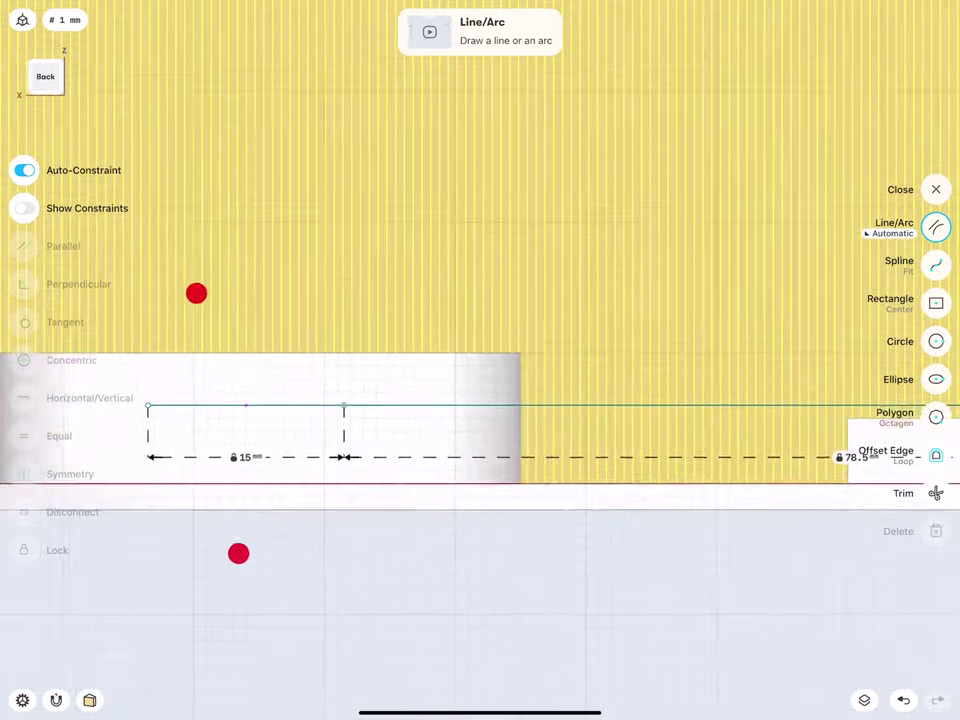
scroll(267, 368, "down", 1)
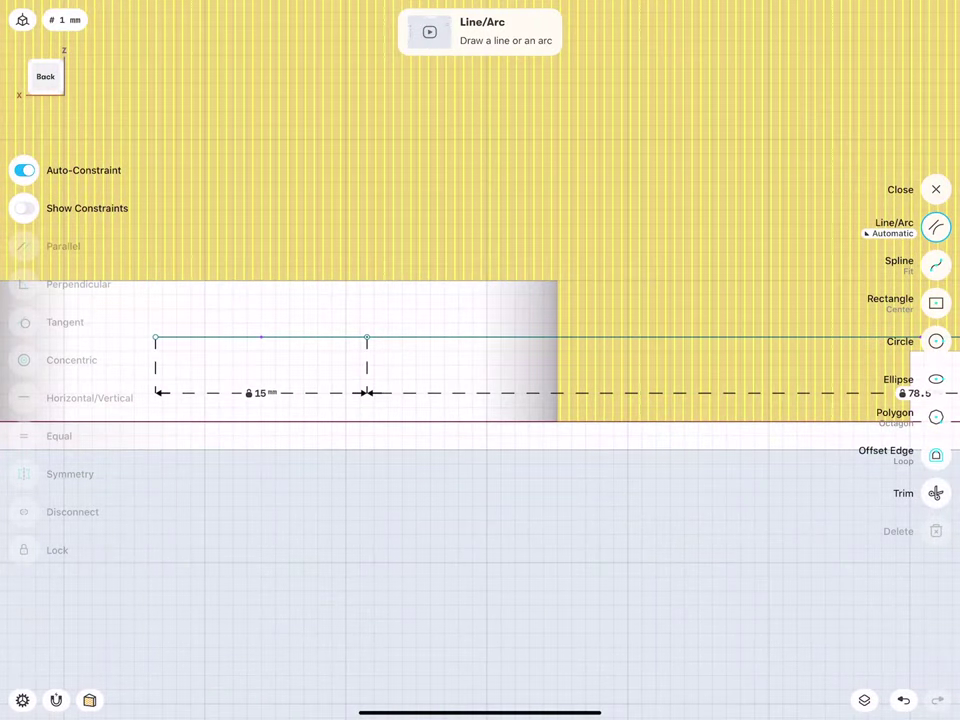
Draw a 12 mm vertical line dropping from the 15 mm segment's right end
left_click_drag(367, 337, 367, 520)
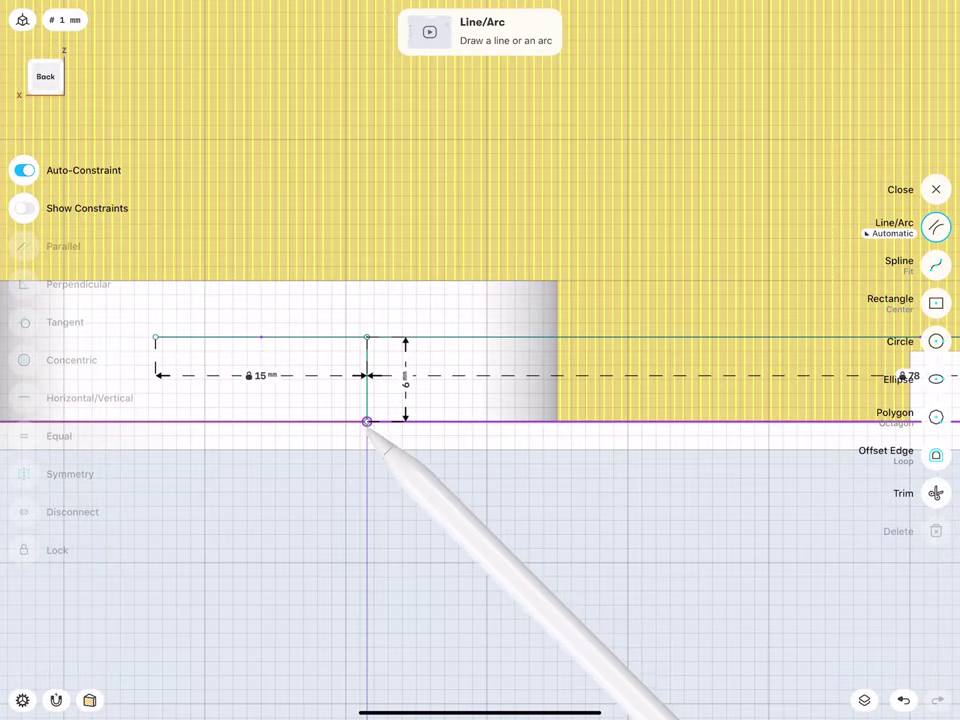
left_click(405, 428)
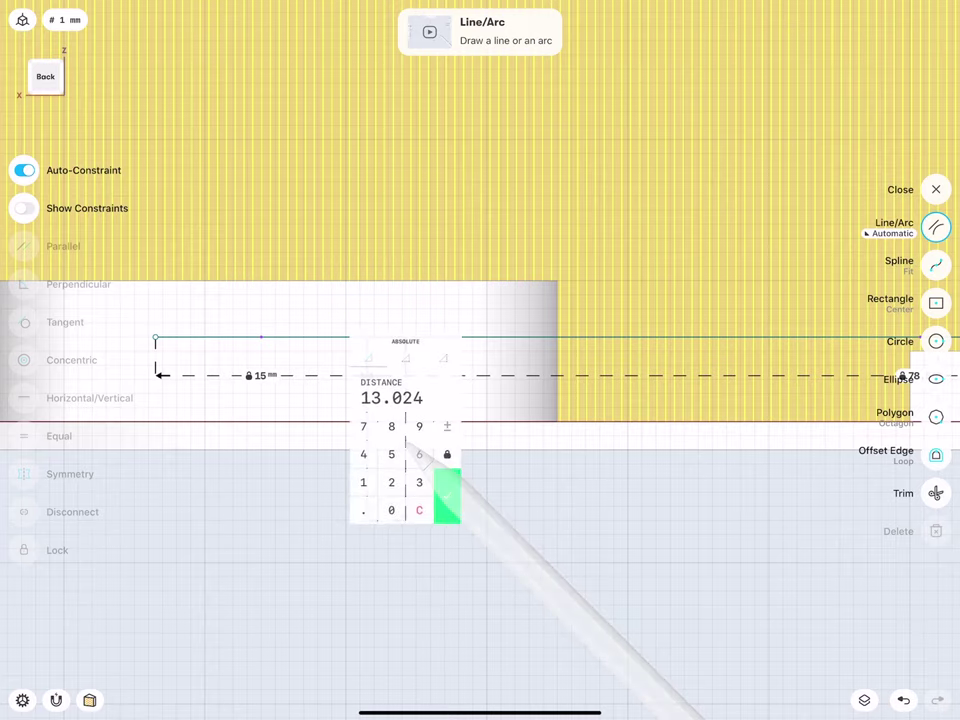
type("12")
left_click(446, 493)
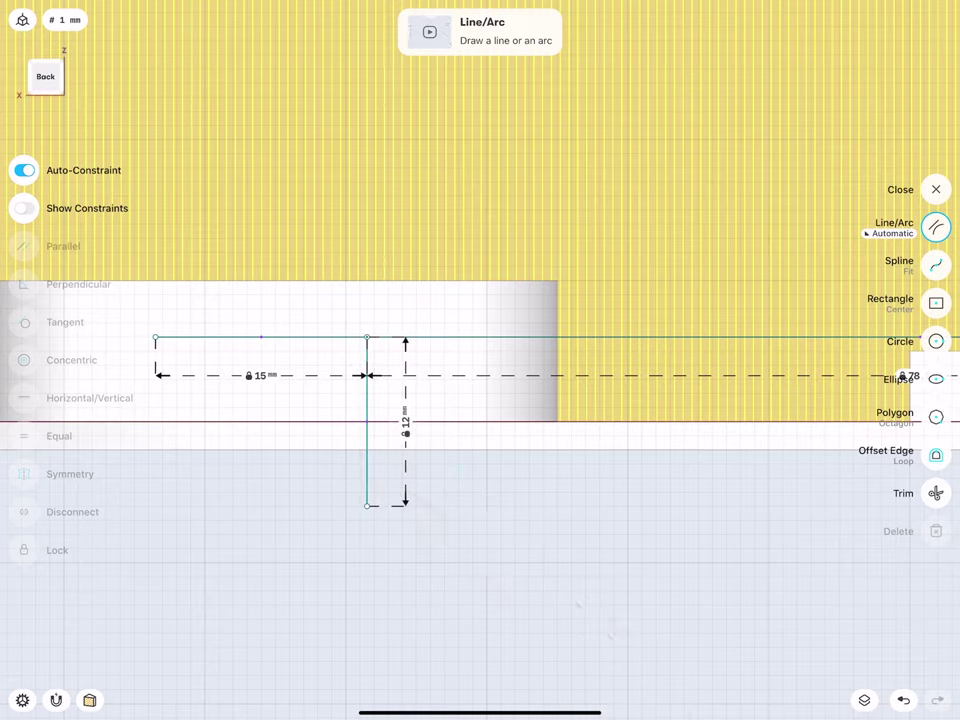
Add a 4.5 mm horizontal foot to the right at the bottom of the drop
left_click_drag(367, 505, 430, 505)
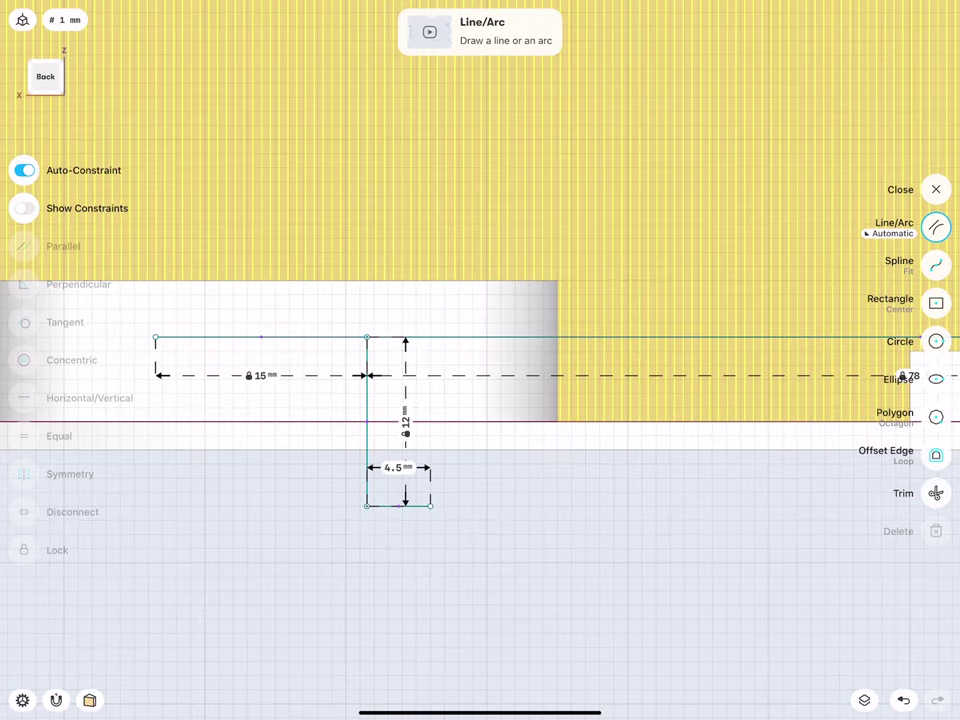
left_click_drag(398, 467, 398, 550)
left_click(398, 550)
left_click(441, 614)
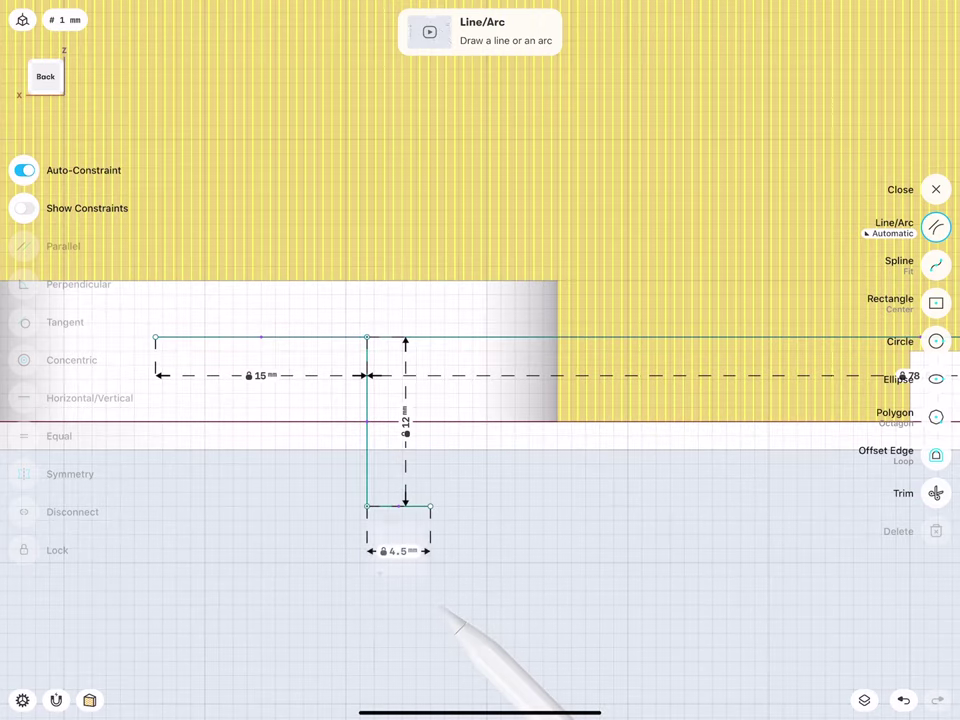
left_click(936, 341)
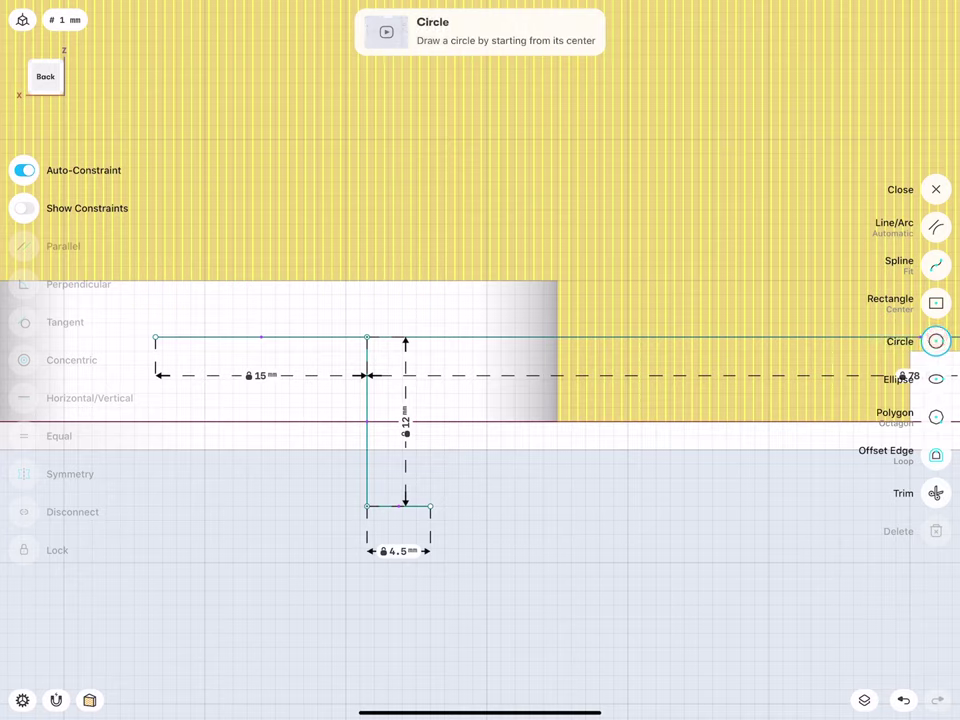
Draw a 6 mm radius circle centred at the foot line's end
left_click_drag(430, 506, 532, 507)
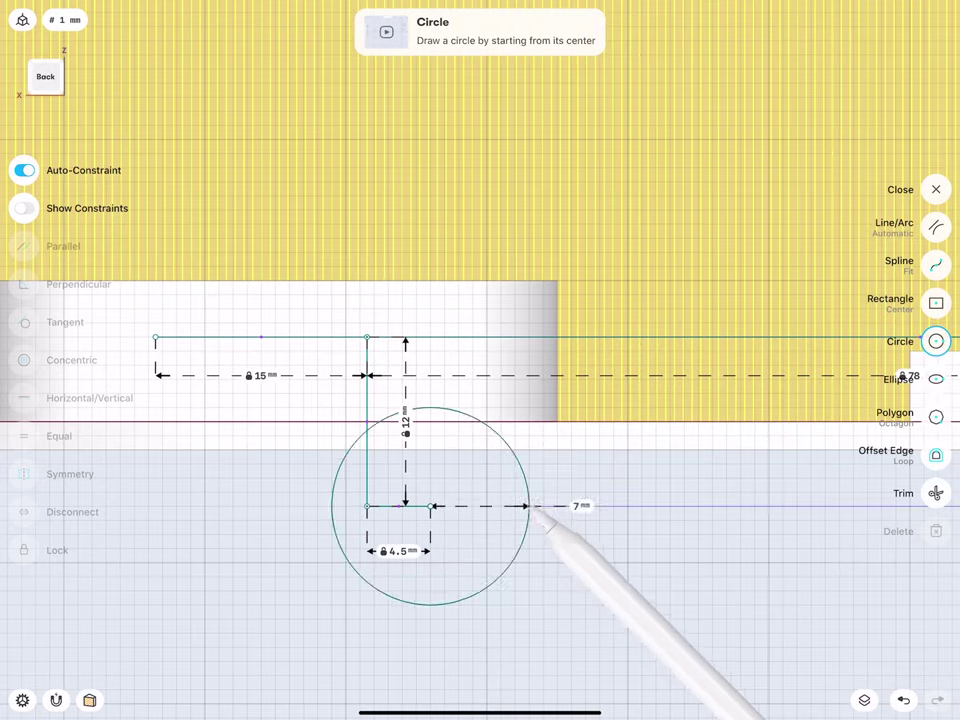
left_click(580, 506)
left_click(596, 514)
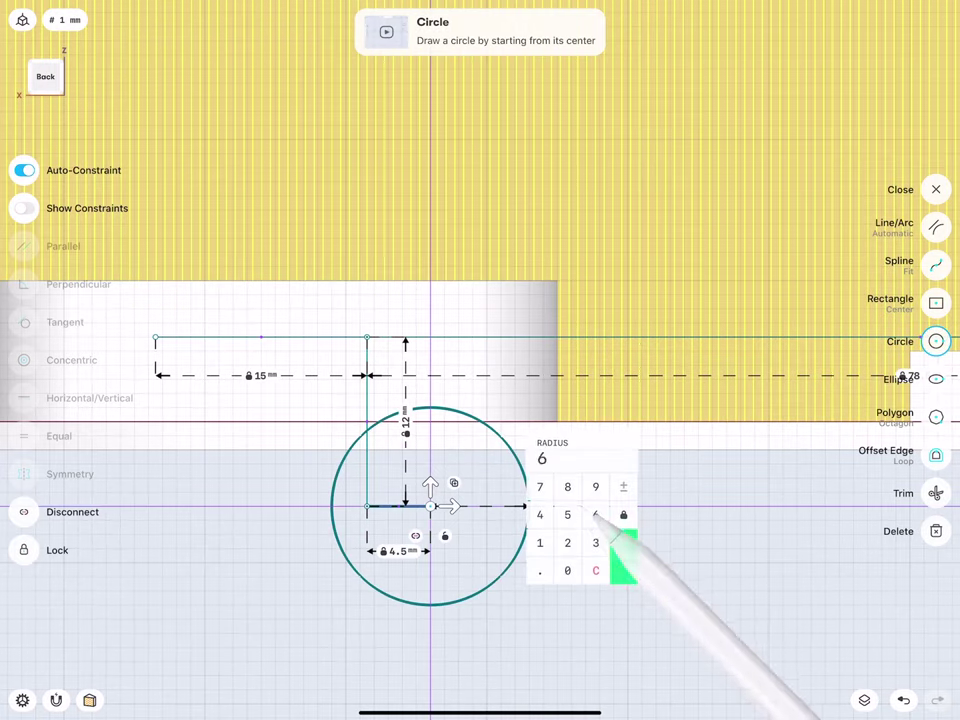
left_click(623, 556)
Delete the 12 mm vertical and 4.5 mm foot lines and undo a stray circle
left_click(398, 506)
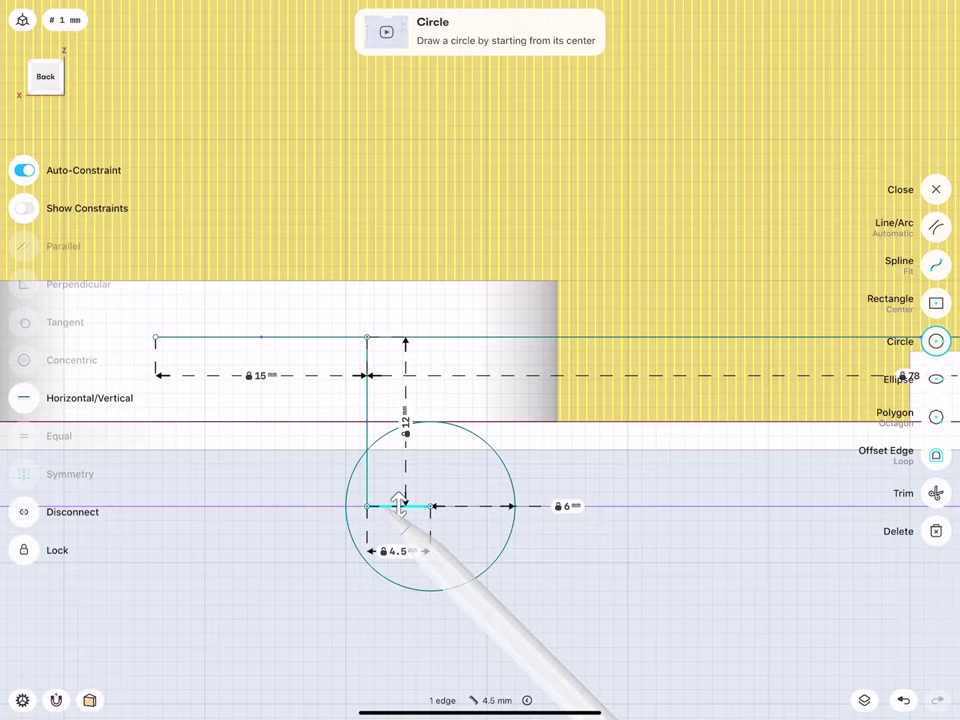
left_click(368, 440)
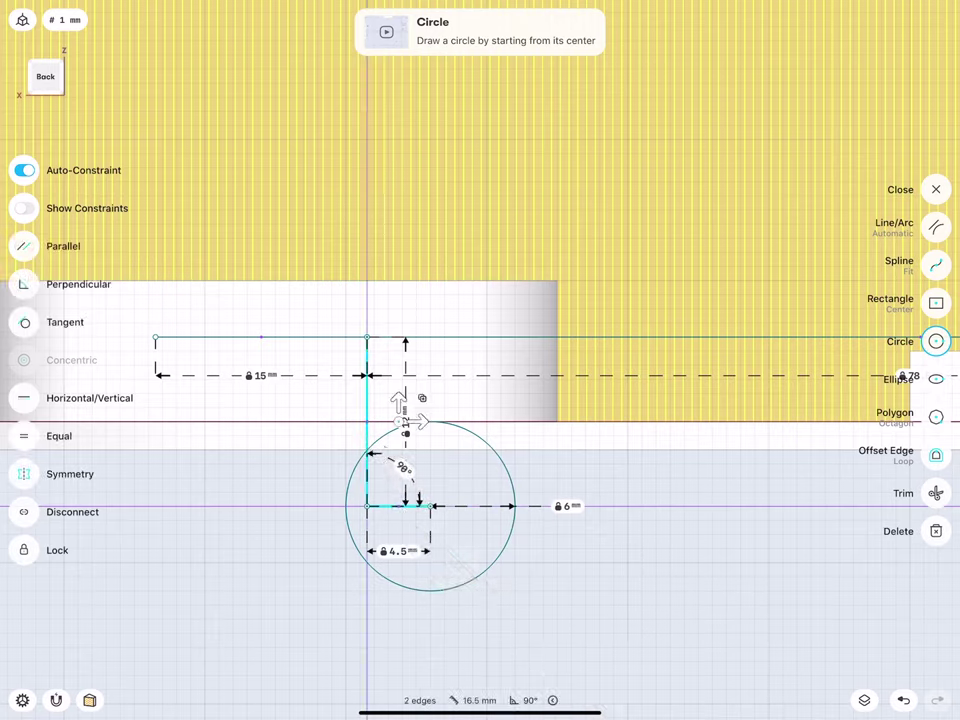
left_click(933, 531)
left_click(430, 506)
left_click(430, 506)
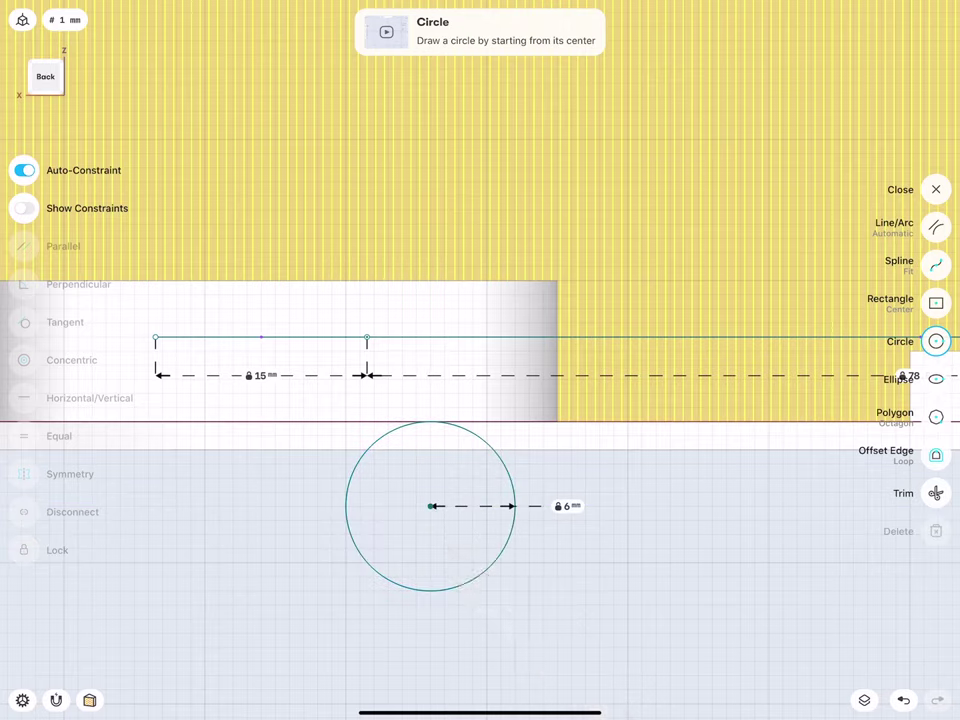
left_click_drag(155, 337, 171, 321)
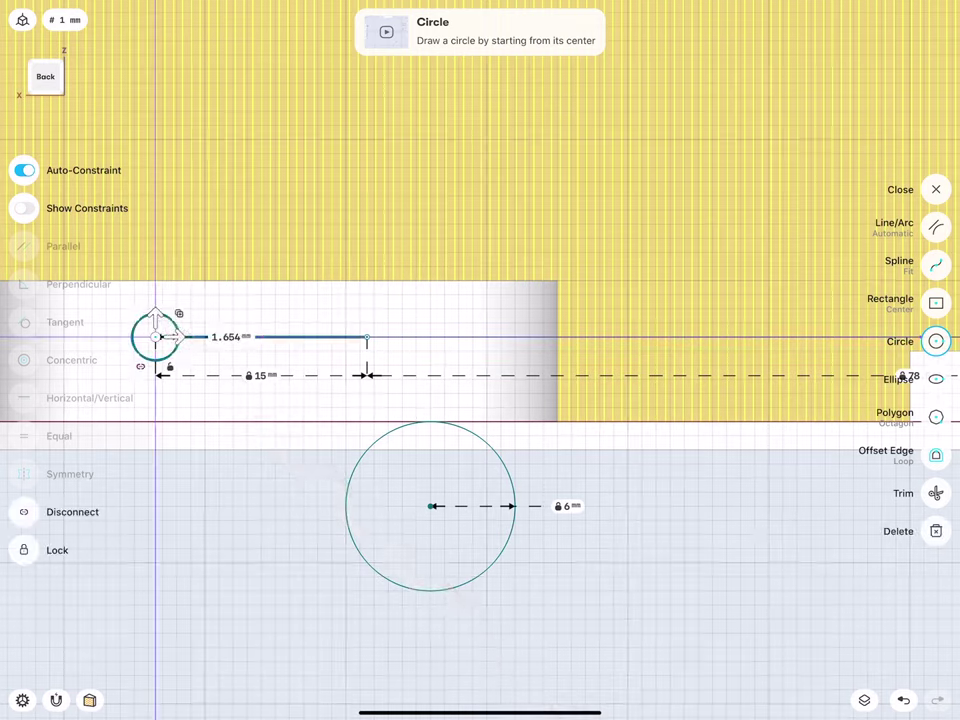
left_click(903, 700)
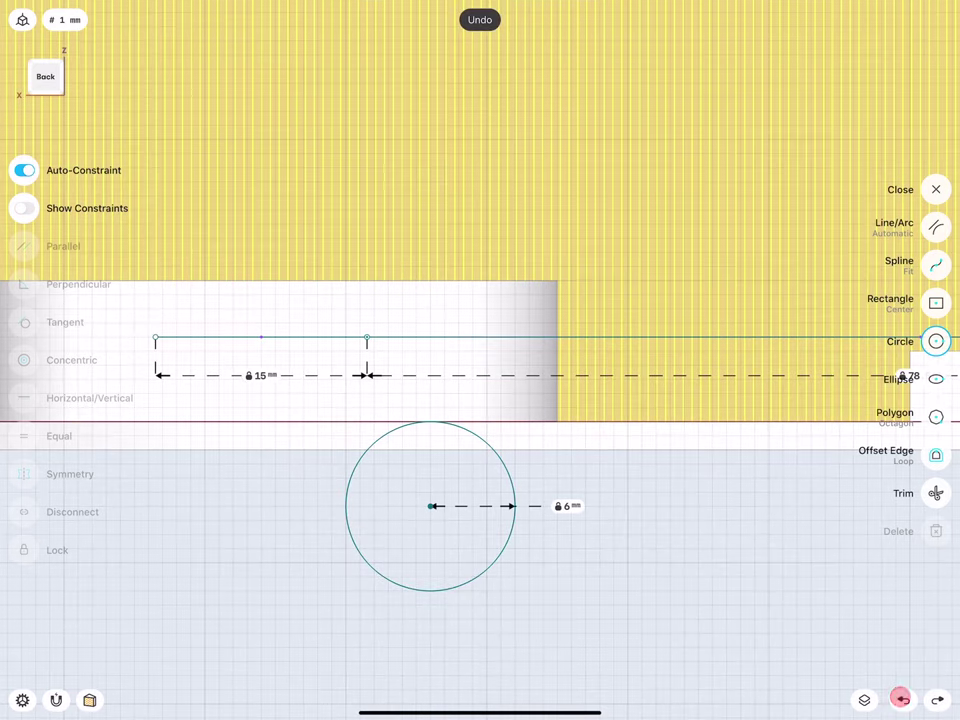
left_click(936, 227)
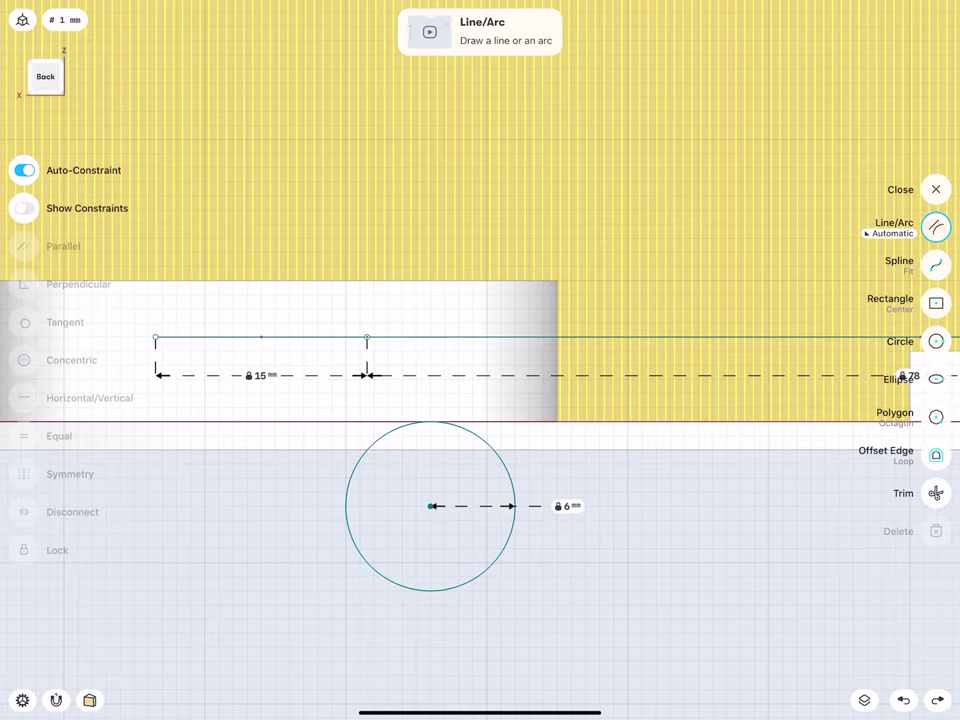
Add 2 mm vertical lines rising from the left and right ends of the 15 mm line
left_click_drag(155, 337, 155, 306)
left_click(117, 320)
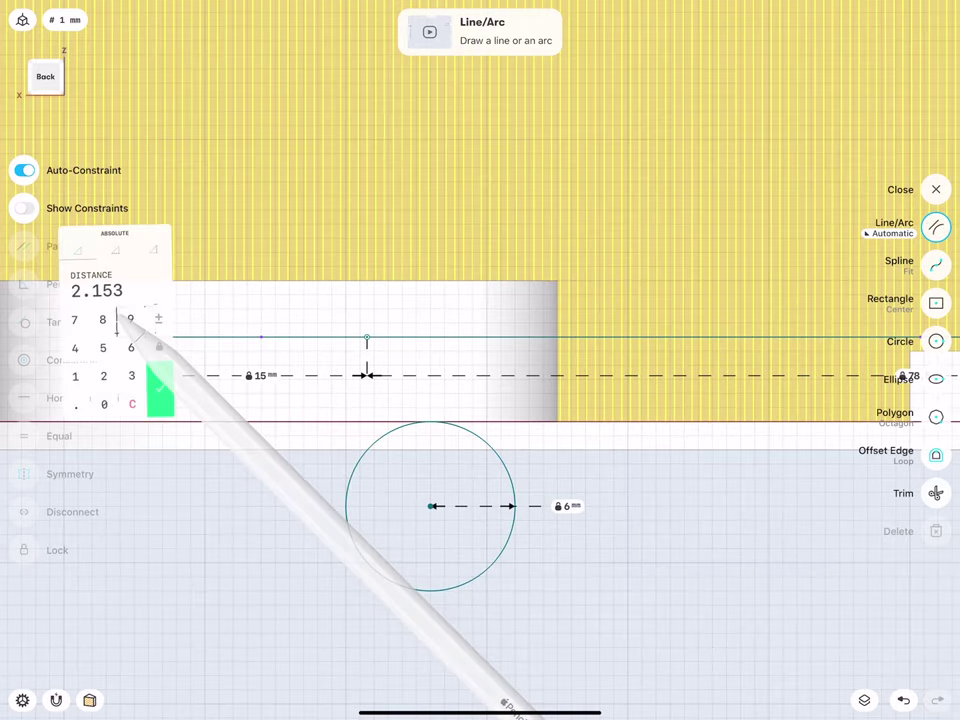
type("2")
left_click(158, 382)
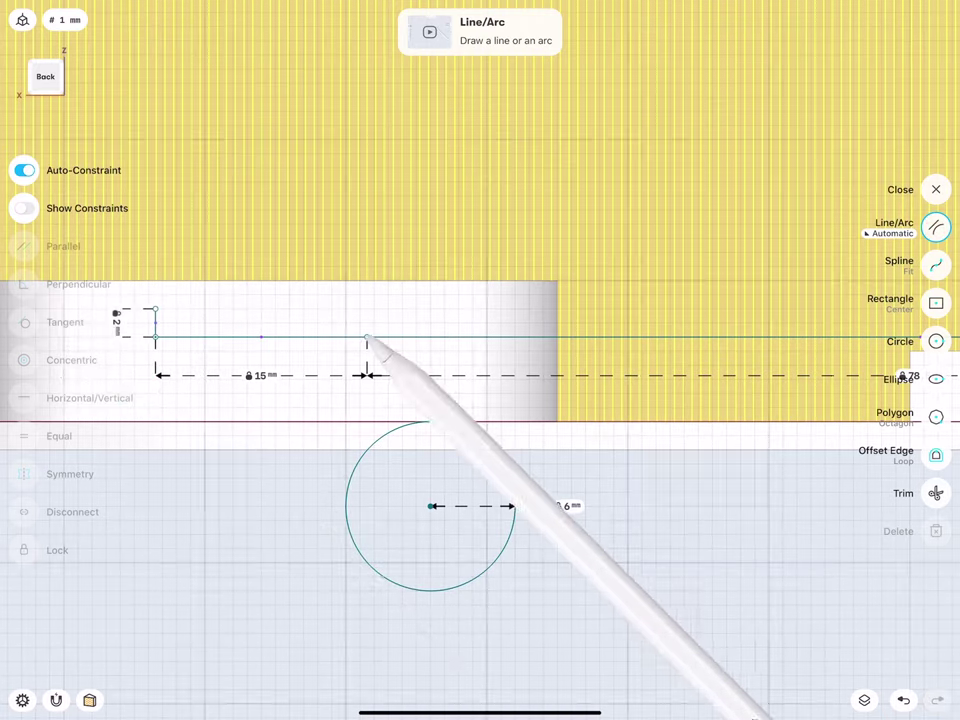
left_click_drag(367, 337, 367, 308)
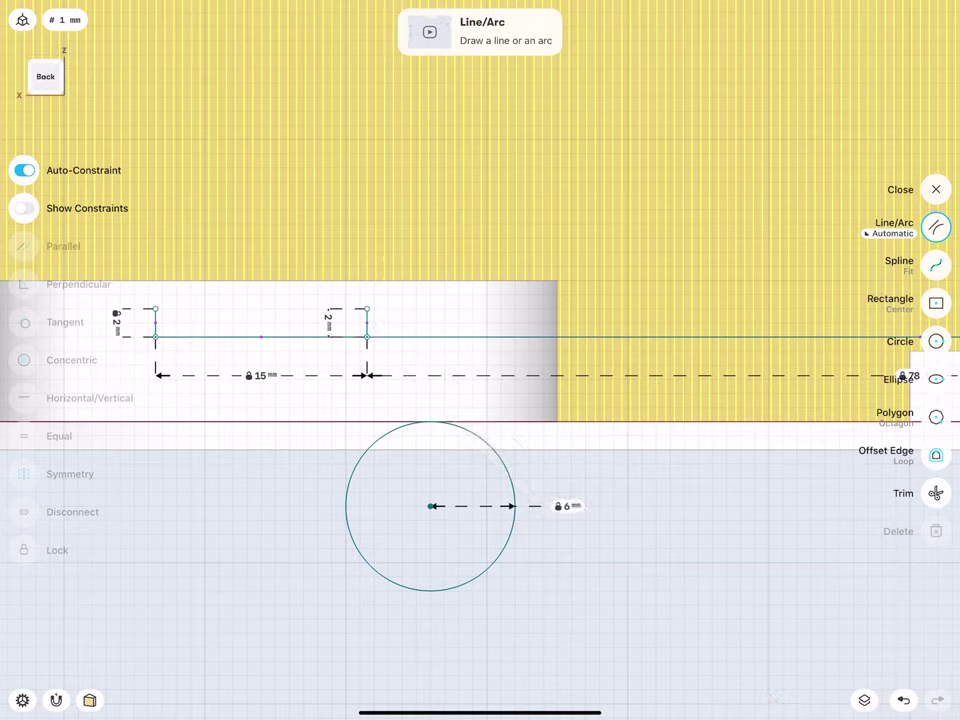
left_click(367, 322)
left_click(155, 322)
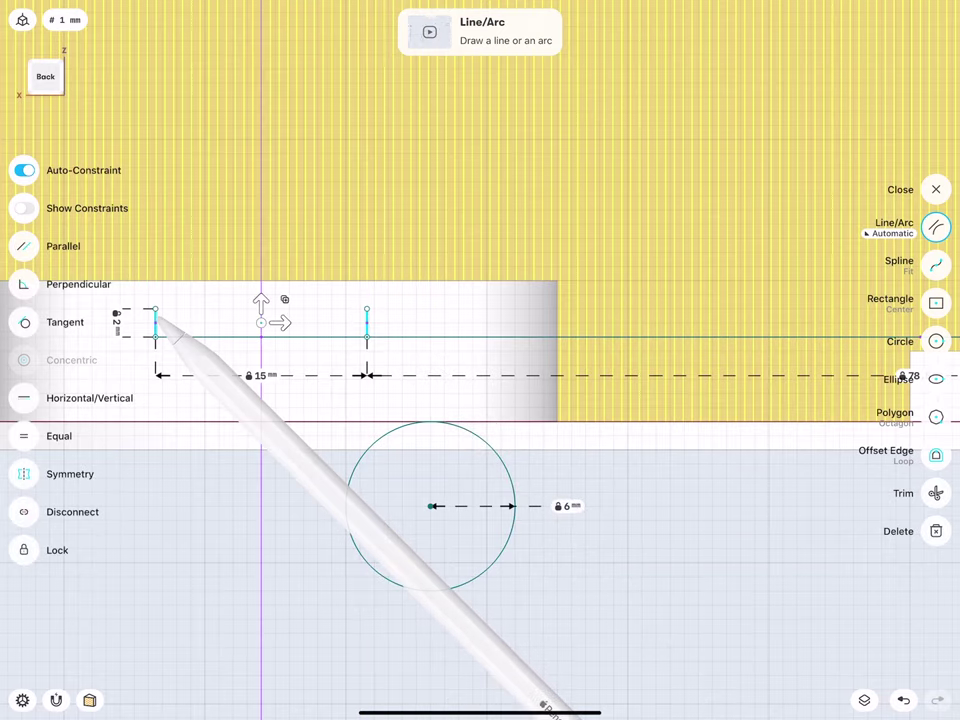
left_click(60, 620)
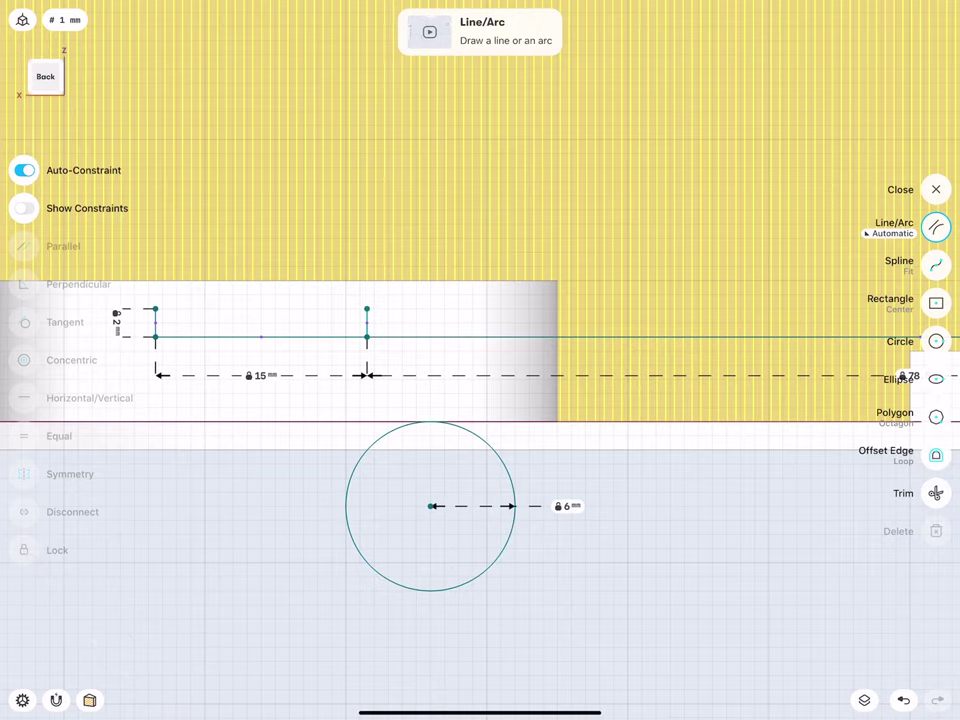
middle_click_drag(189, 381, 231, 328)
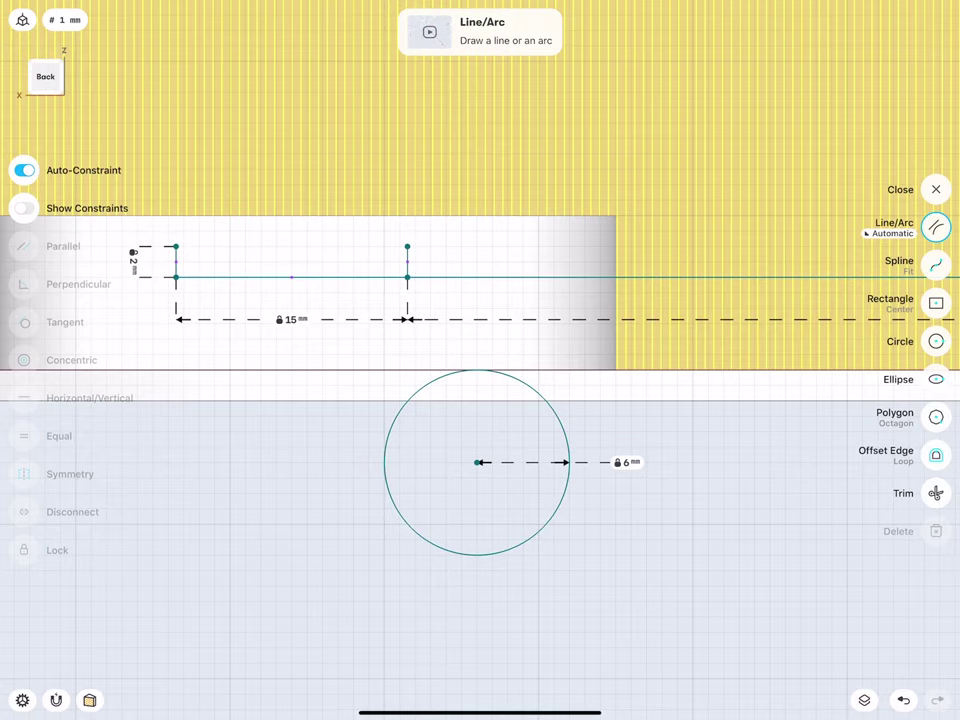
Draw an arc under the 6 mm circle, tangent to the top line and circle, and trim its tail
mouse_move(176, 277)
left_mouse_down()
mouse_move(537, 585)
mouse_move(585, 570)
left_mouse_up()
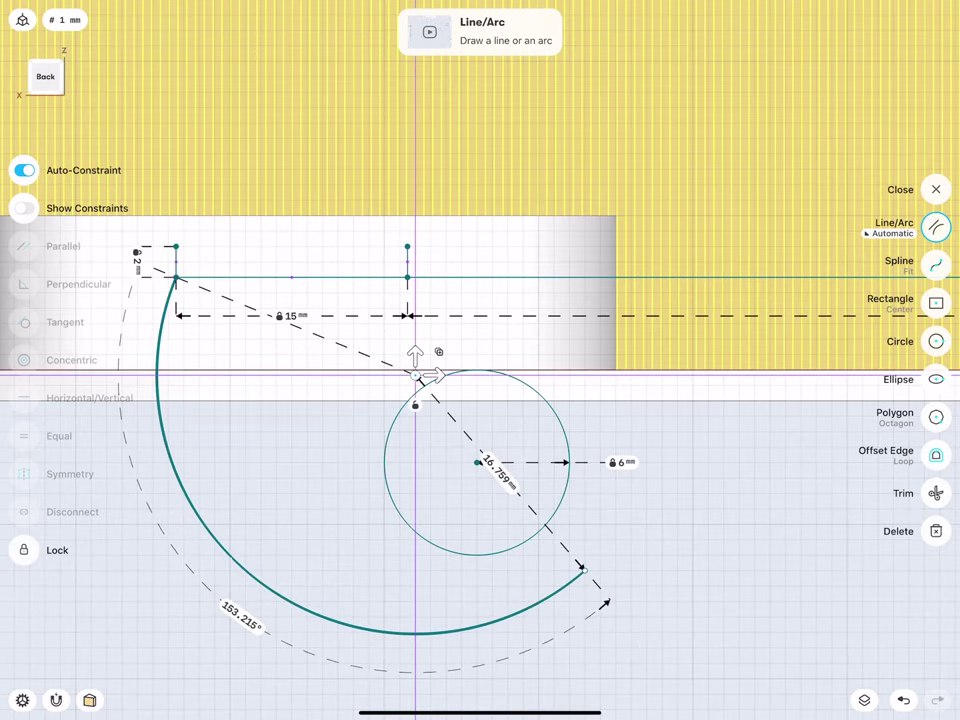
left_click(162, 325)
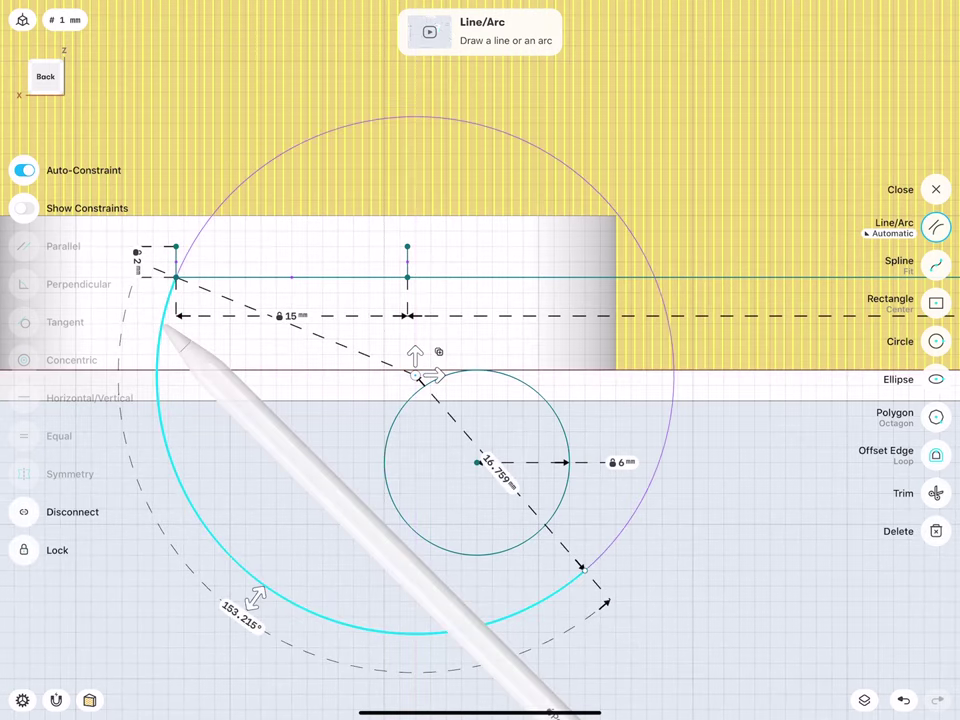
left_click(177, 260)
left_click(24, 322)
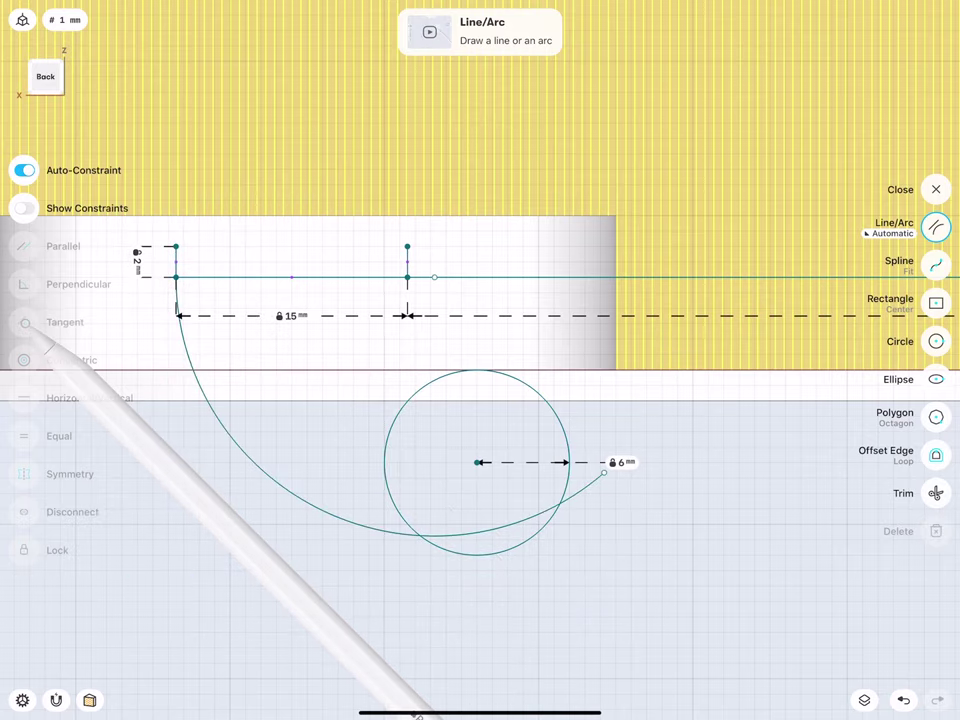
left_click(478, 535)
left_click(470, 554)
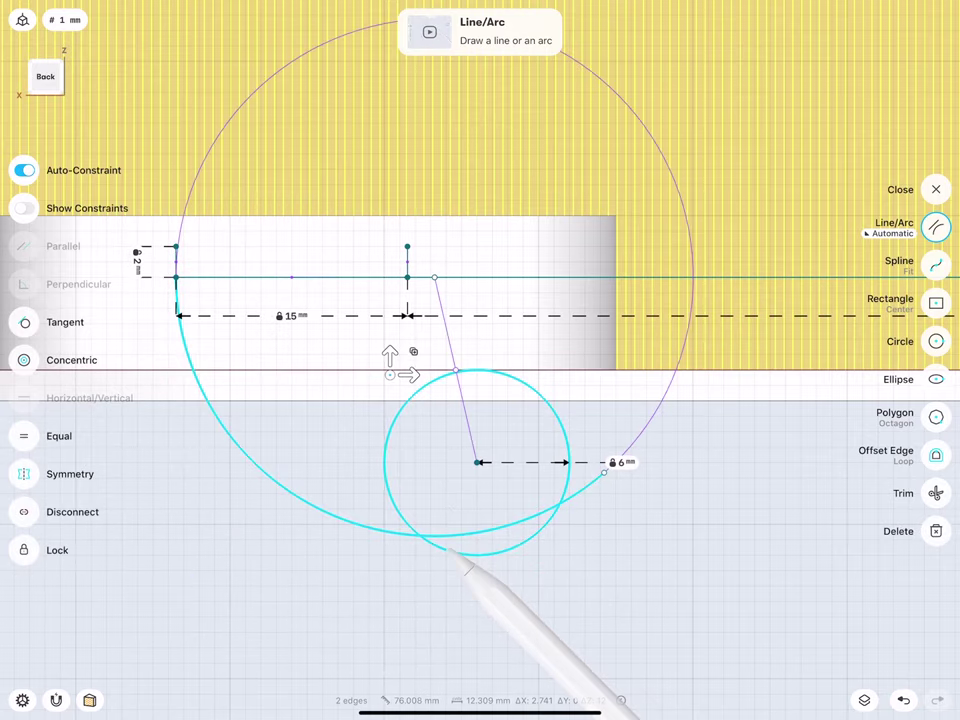
left_click(24, 322)
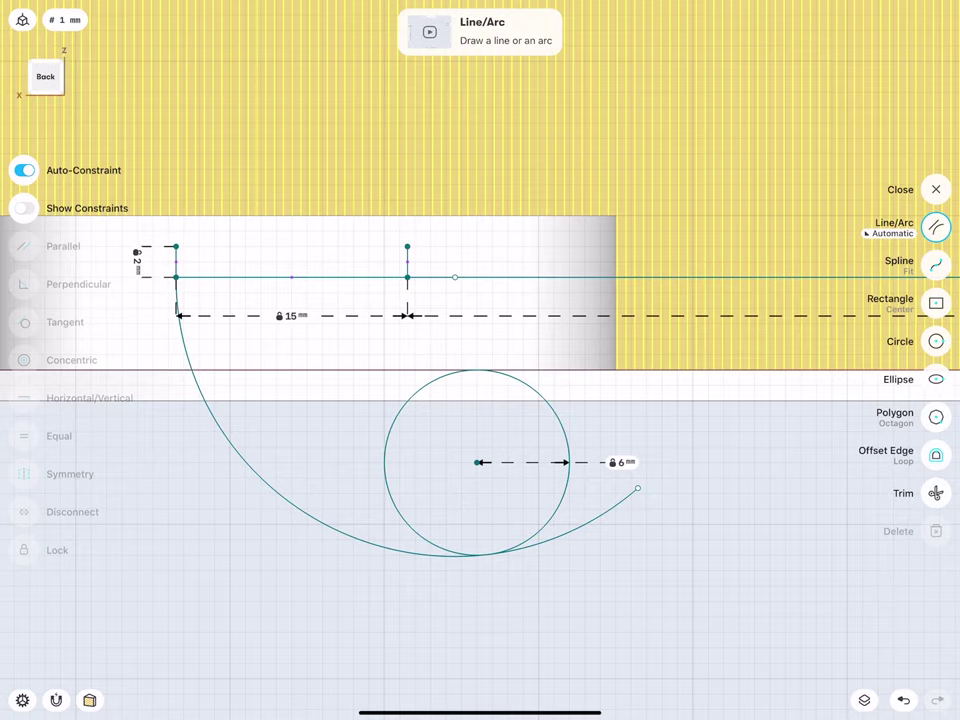
left_click(936, 493)
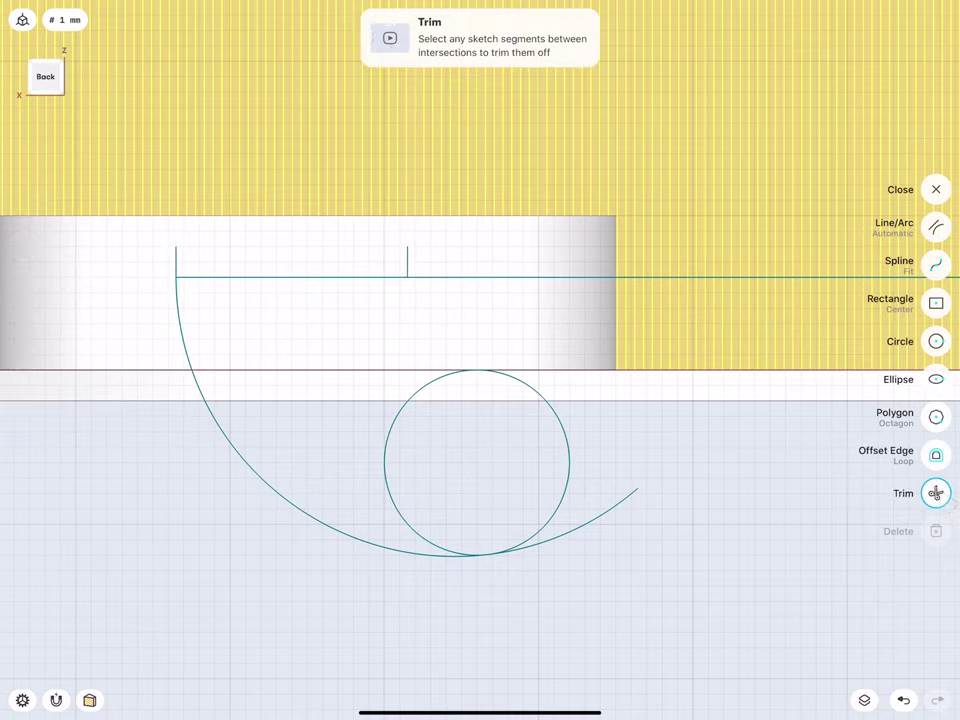
left_click(590, 516)
Draw a second arc from the 15 mm point, tangent to the circle and its start edge
left_click(300, 450)
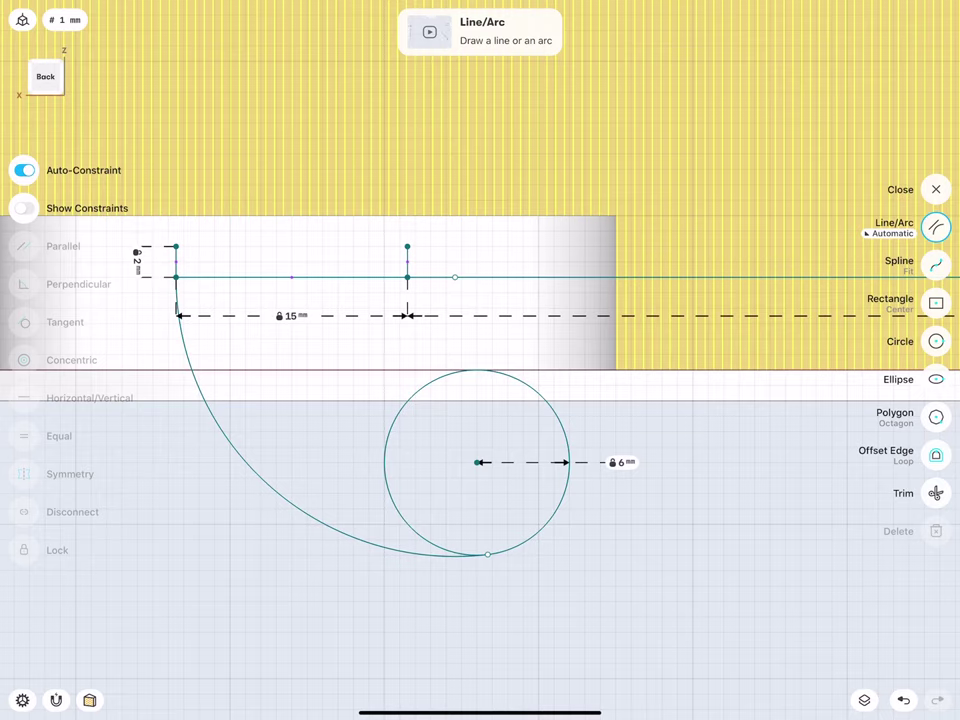
left_click_drag(407, 277, 599, 383)
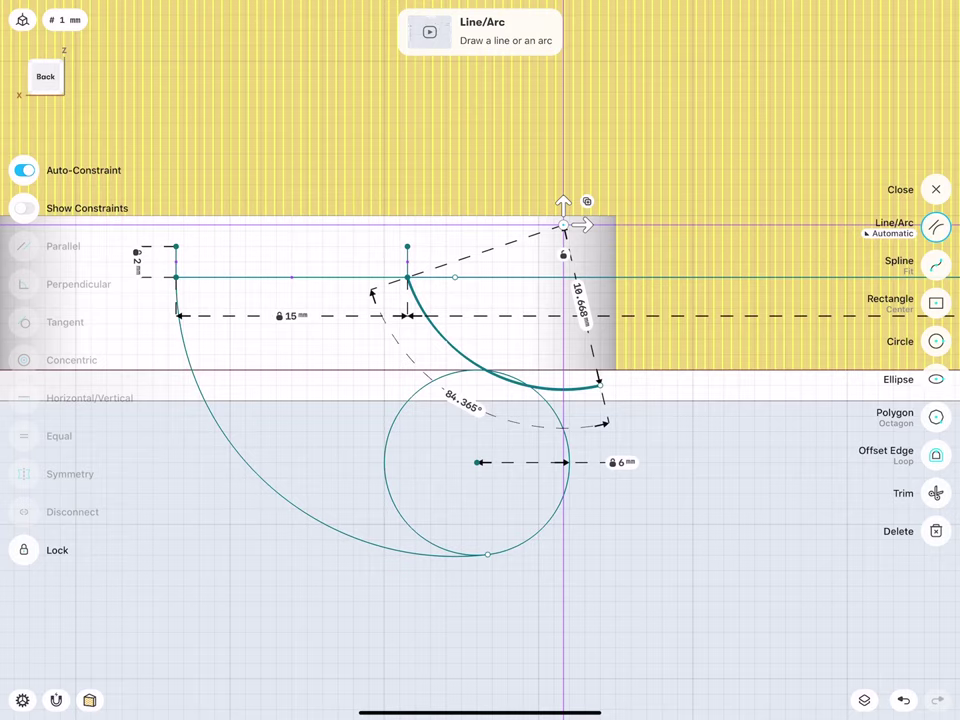
left_click(432, 390)
left_click(552, 386)
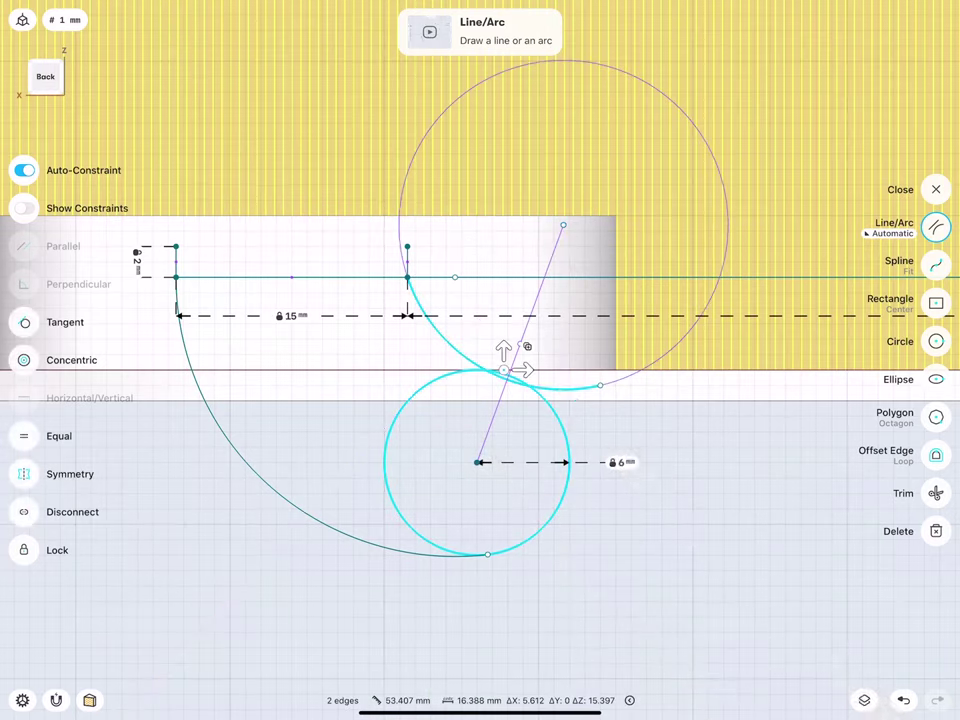
left_click(25, 322)
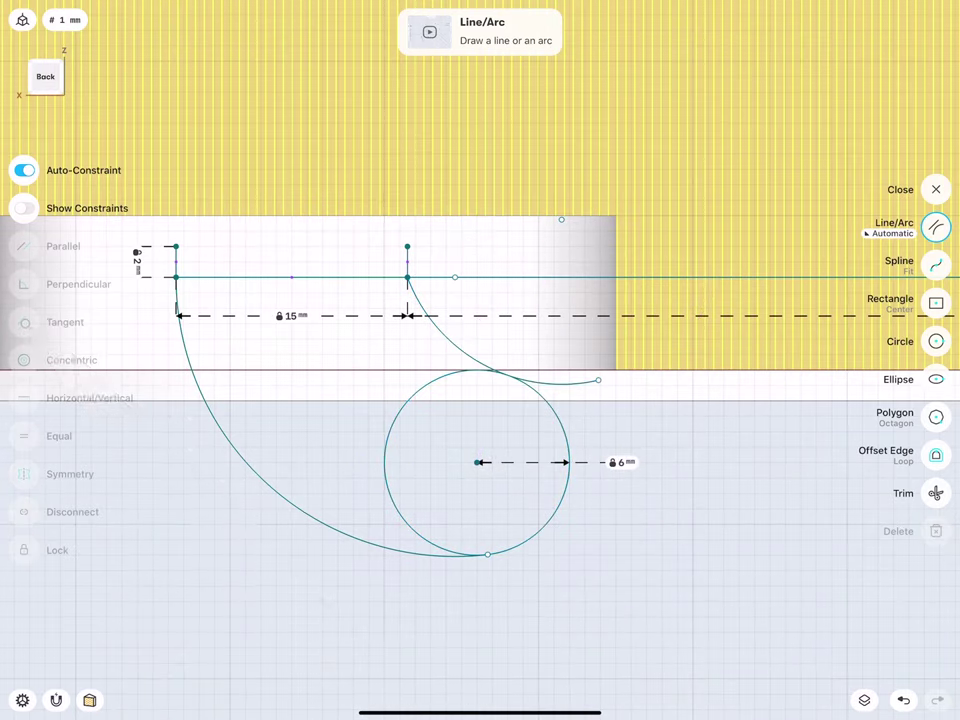
left_click(412, 286)
left_click(409, 262)
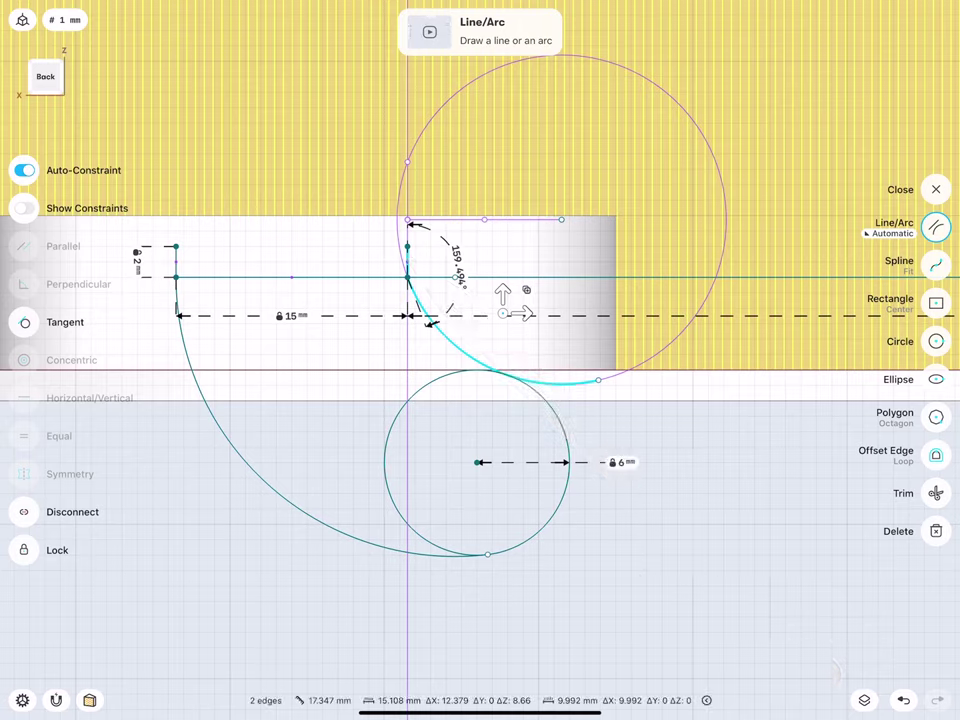
left_click(25, 322)
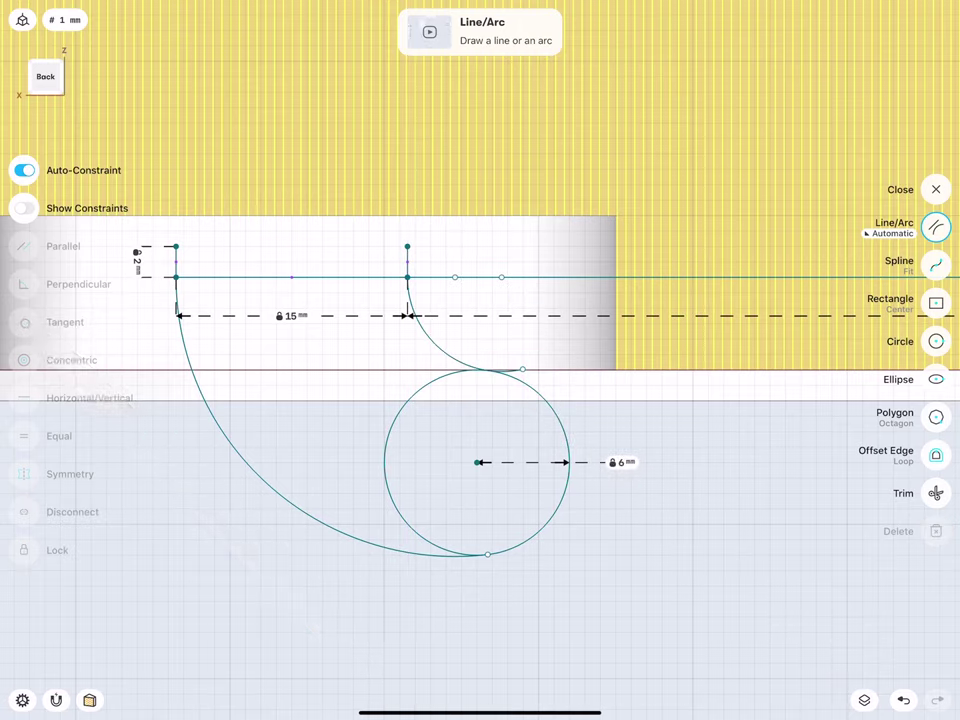
Trim the leftover arc end past the circle top and the two short stubs
left_click(936, 493)
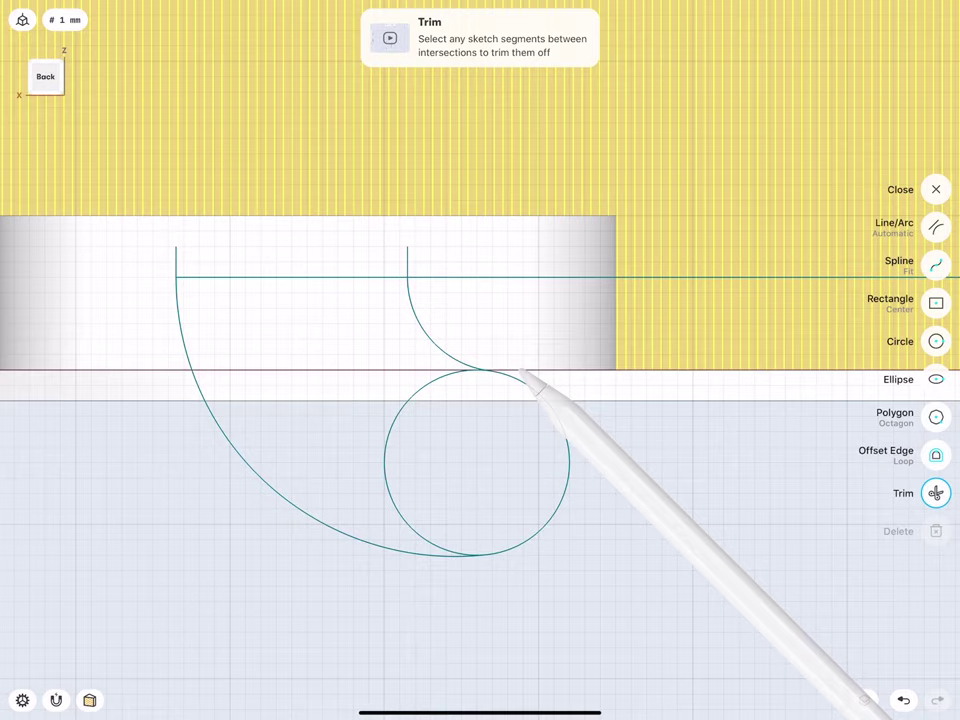
left_click(512, 370)
left_click(177, 263)
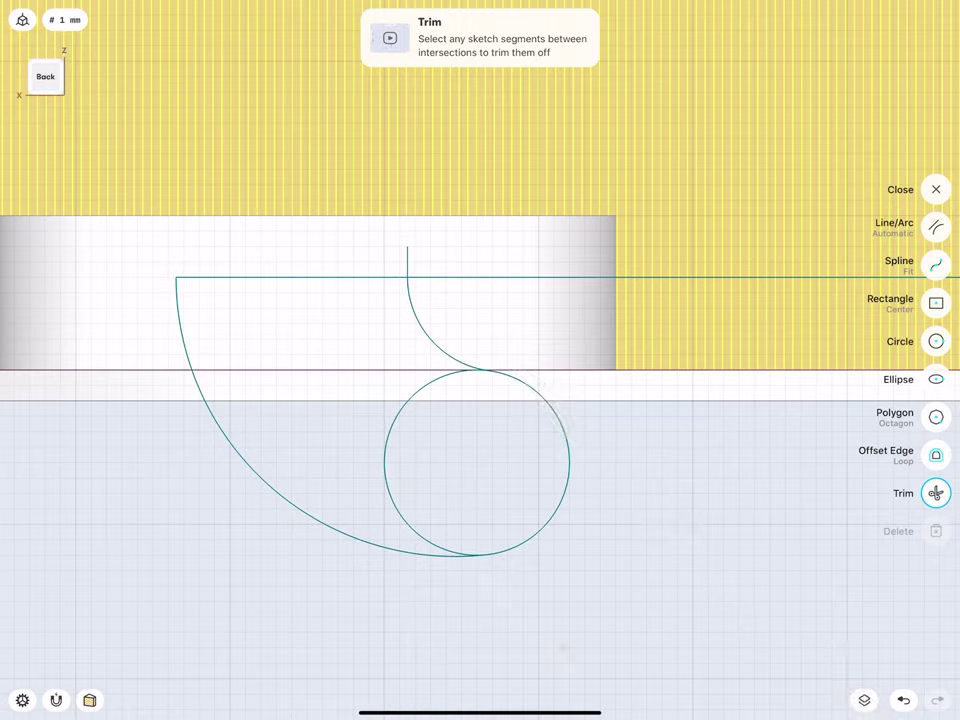
left_click(407, 263)
Draw a 3.5 mm radius circle at the 6 mm circle's centre and close the sketch
left_click(936, 341)
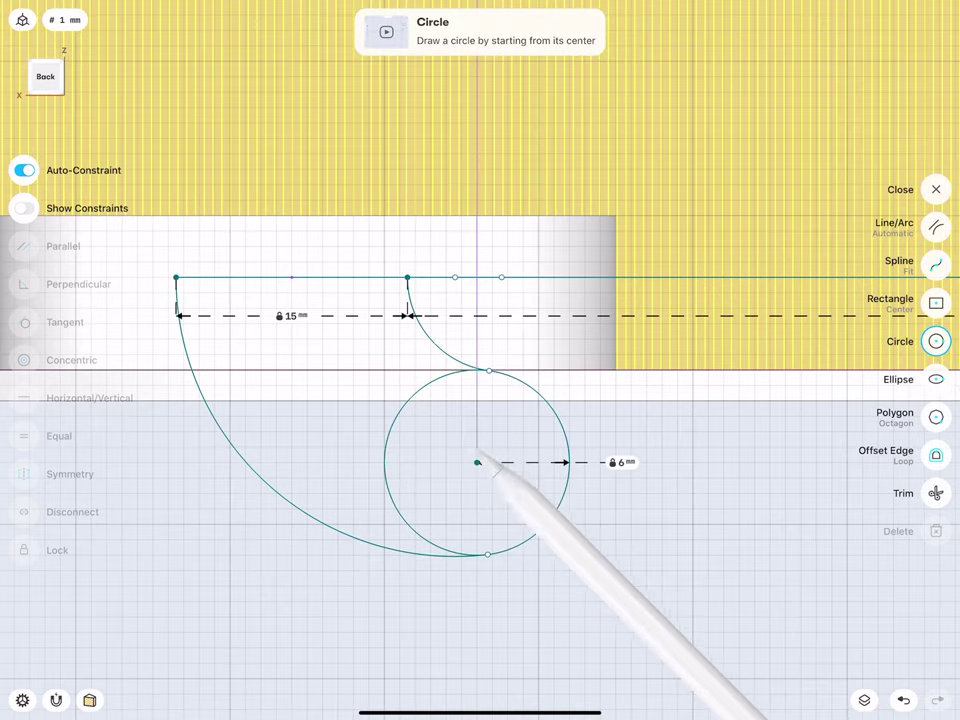
left_click_drag(476, 462, 477, 400)
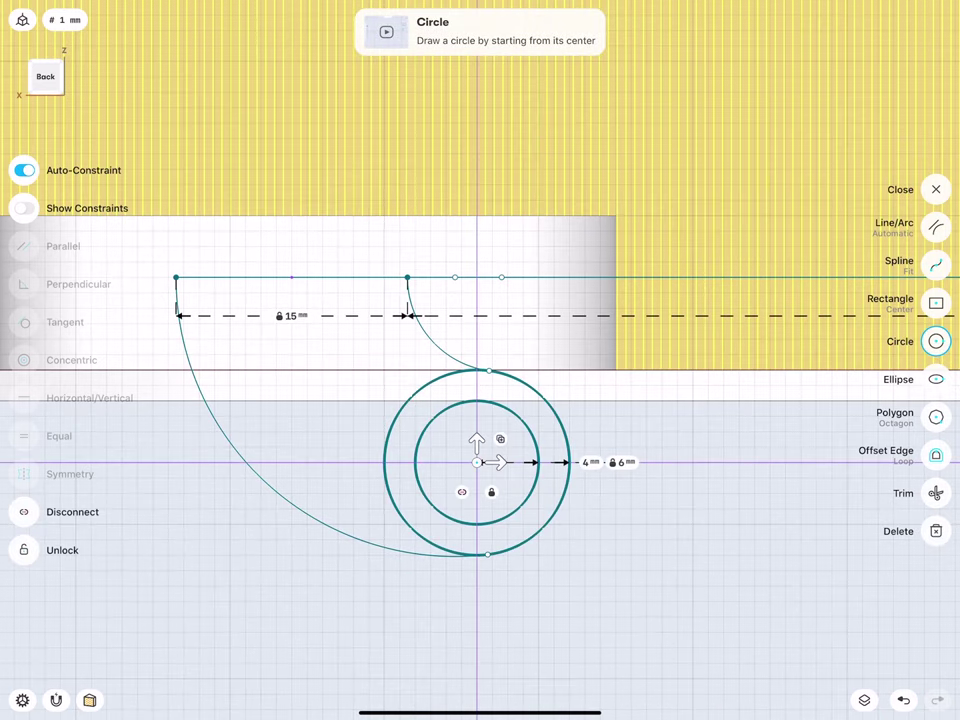
left_click(588, 396)
left_click(600, 420)
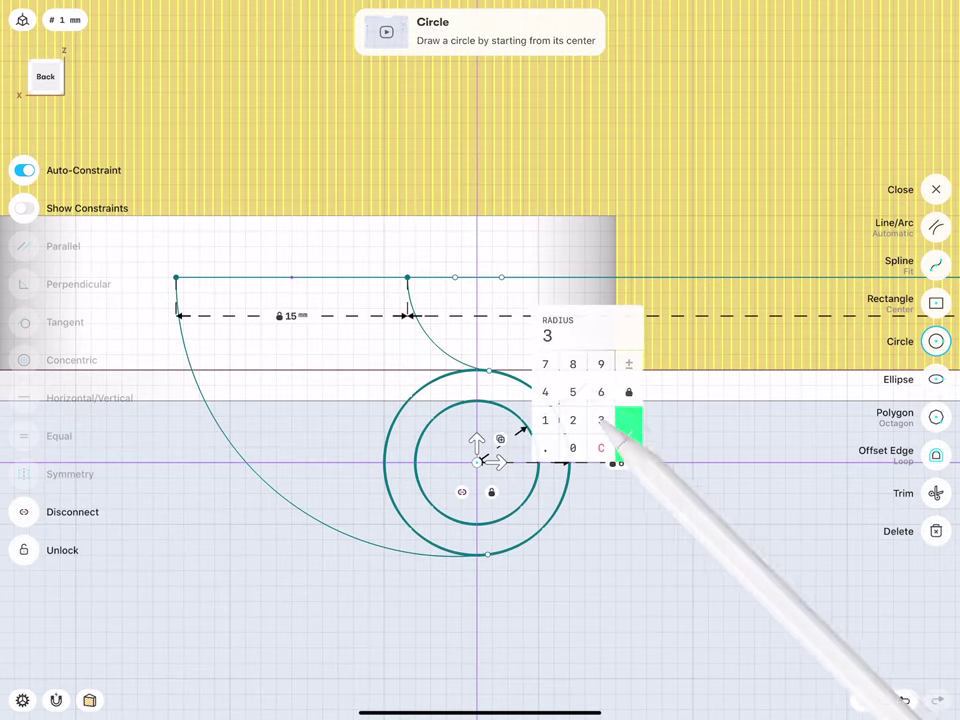
left_click(545, 448)
left_click(573, 392)
left_click(628, 425)
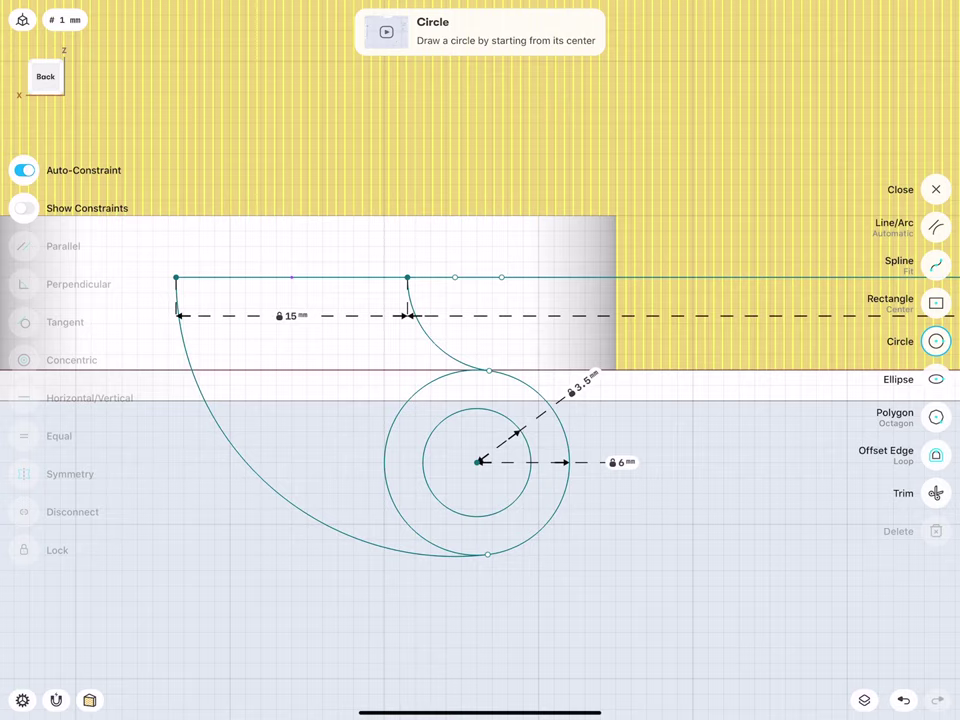
left_click(934, 190)
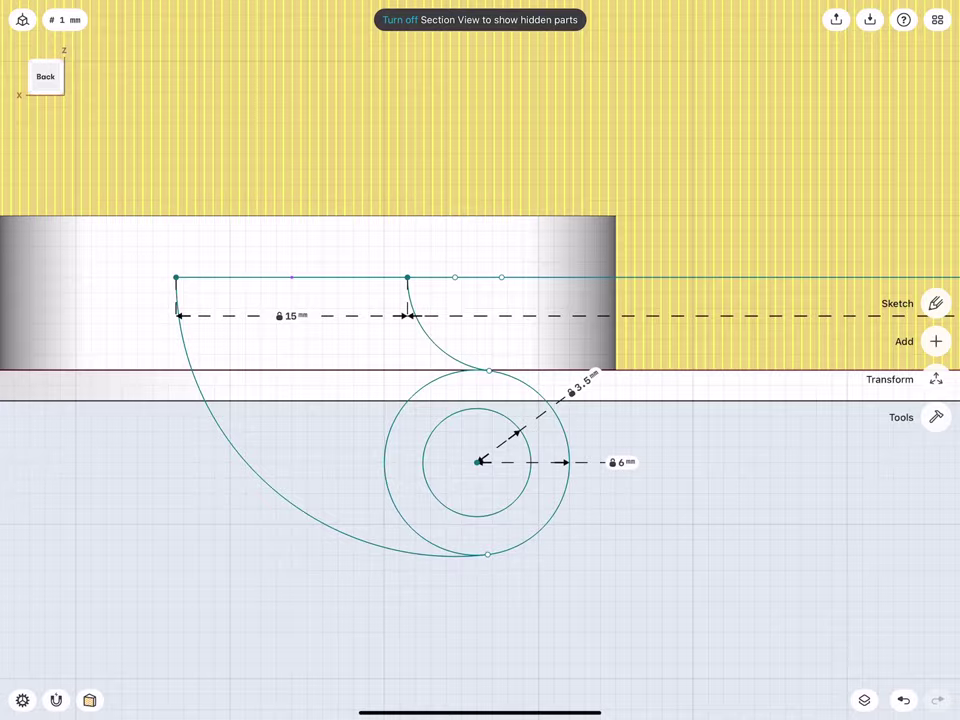
Turn off section view and return to the 3D model, orbiting to its underside
left_click(480, 19)
scroll(219, 468, "down", 3)
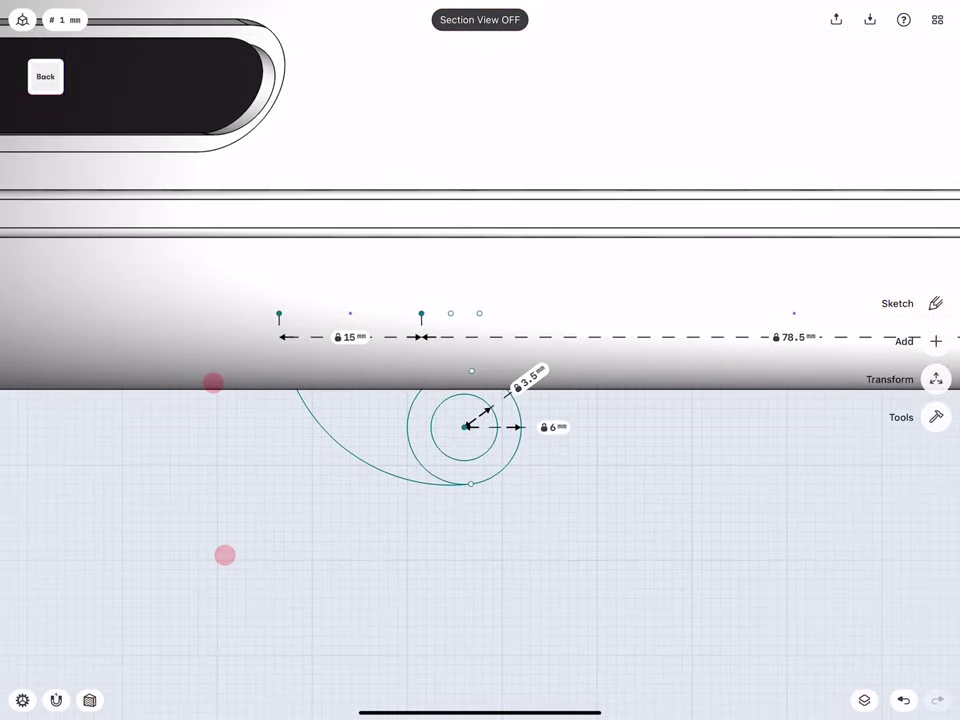
left_click(45, 76)
scroll(320, 383, "up", 3)
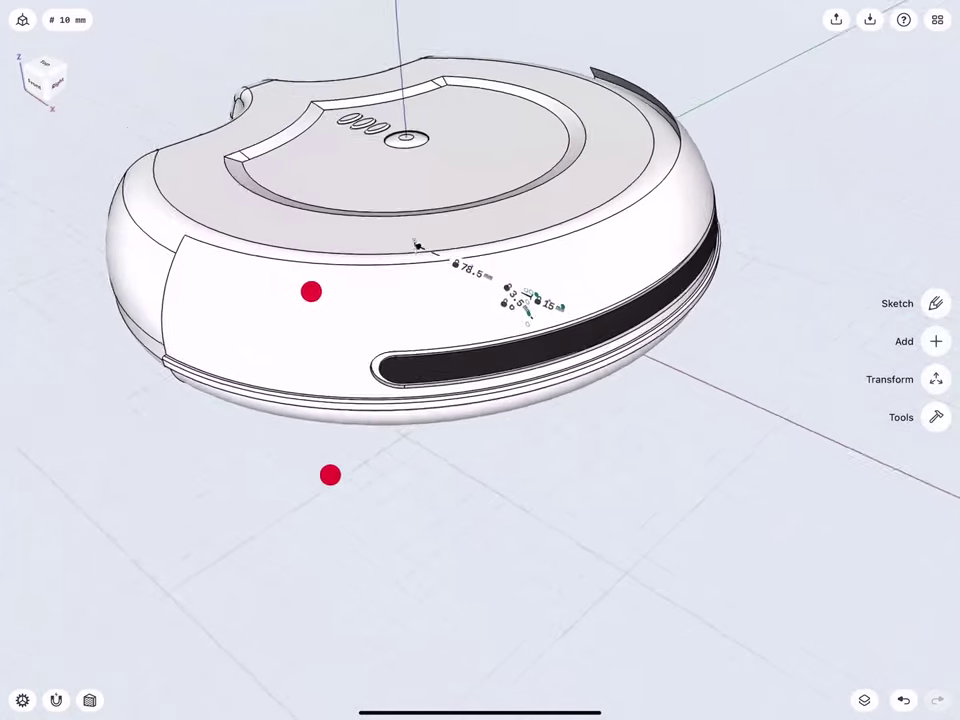
middle_click_drag(320, 383, 295, 330)
scroll(310, 335, "up", 5)
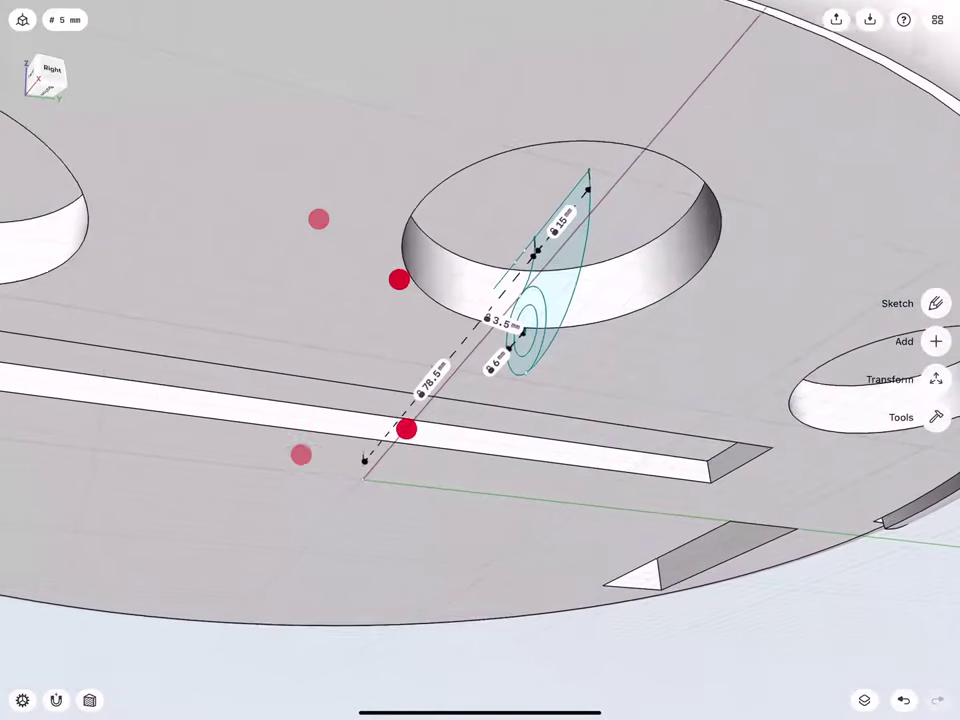
scroll(402, 353, "up", 3)
scroll(371, 394, "up", 2)
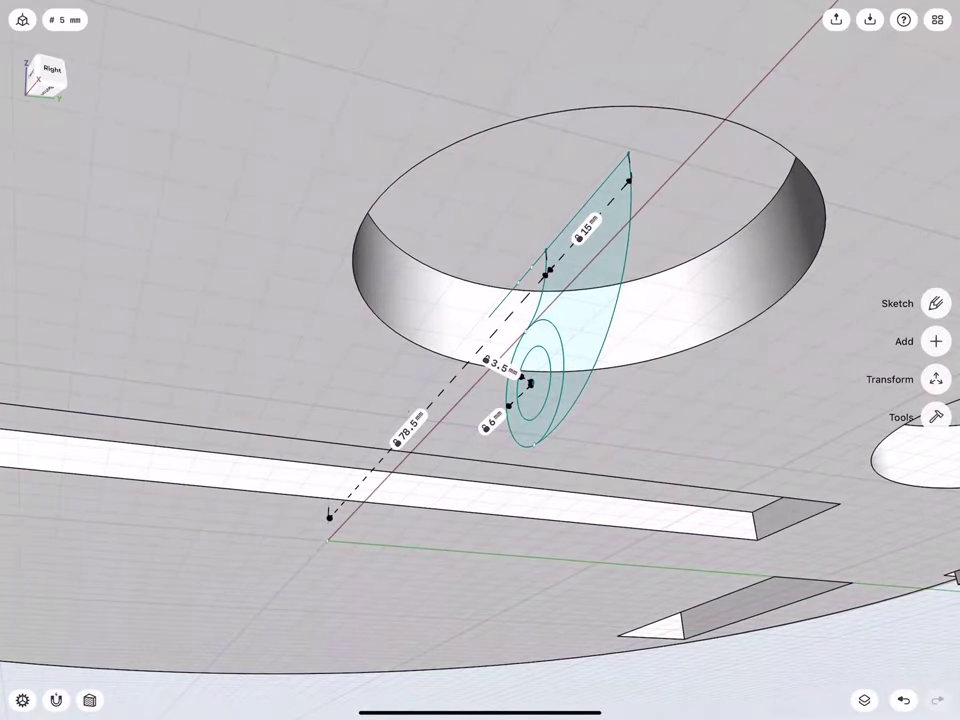
Select Sketch plane 08 from the items list and move it -8 mm sideways
left_click(864, 700)
left_click(866, 51)
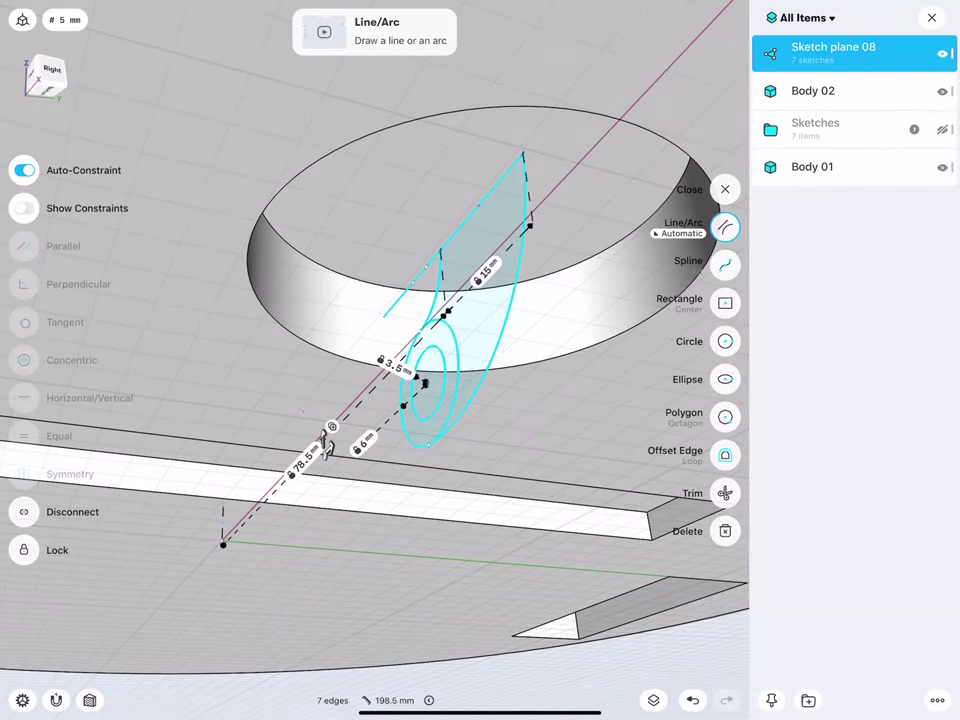
left_click(931, 17)
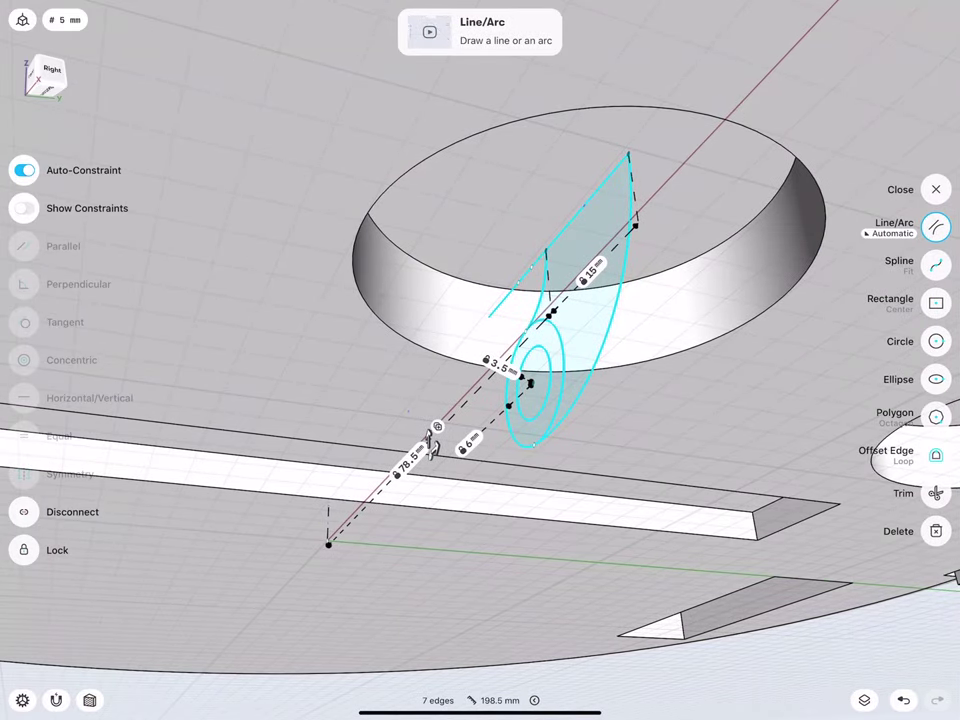
left_click(936, 187)
left_click(936, 379)
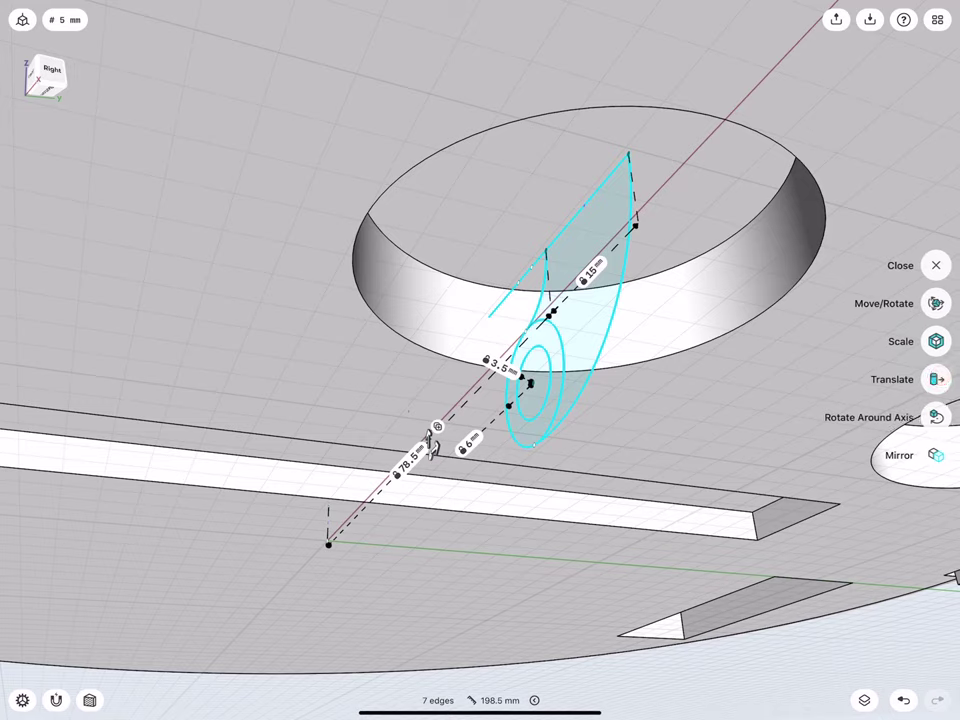
left_click(936, 303)
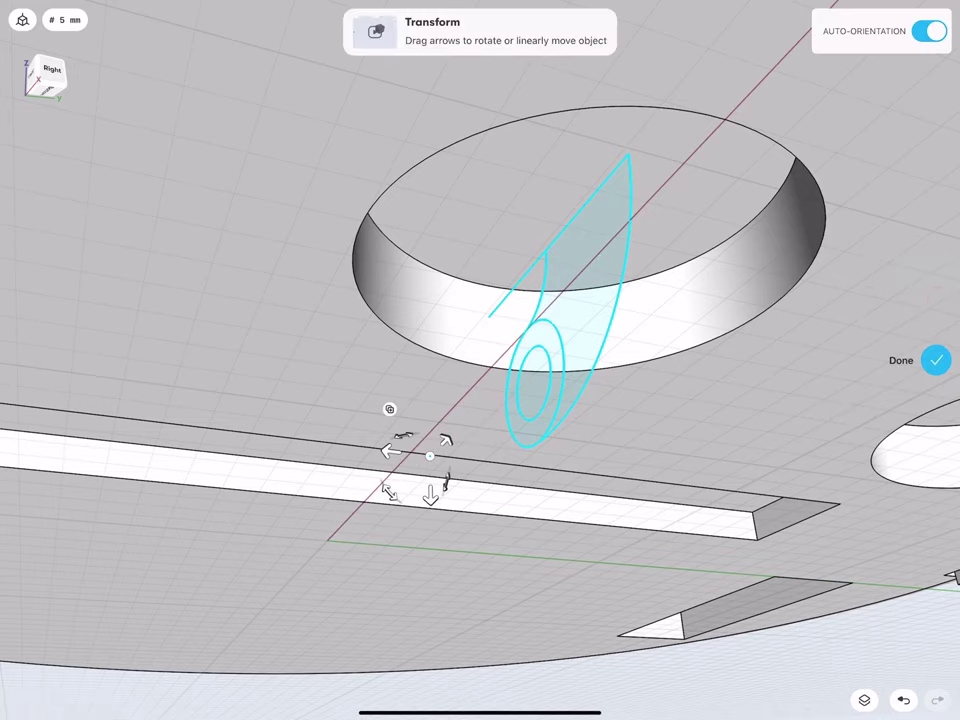
left_click_drag(390, 451, 320, 442)
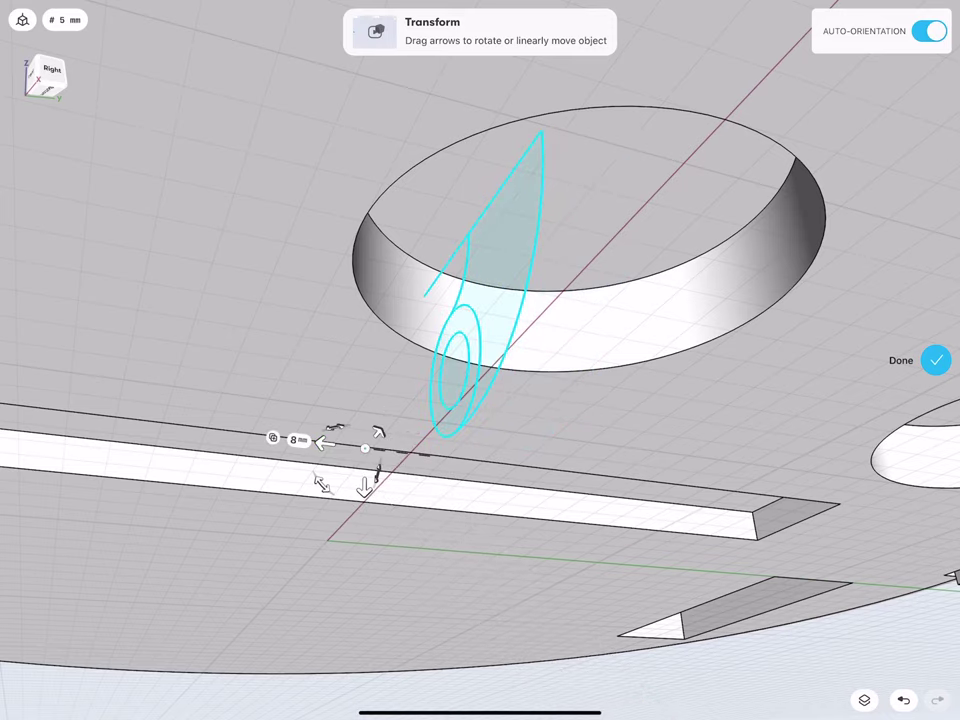
left_click(298, 439)
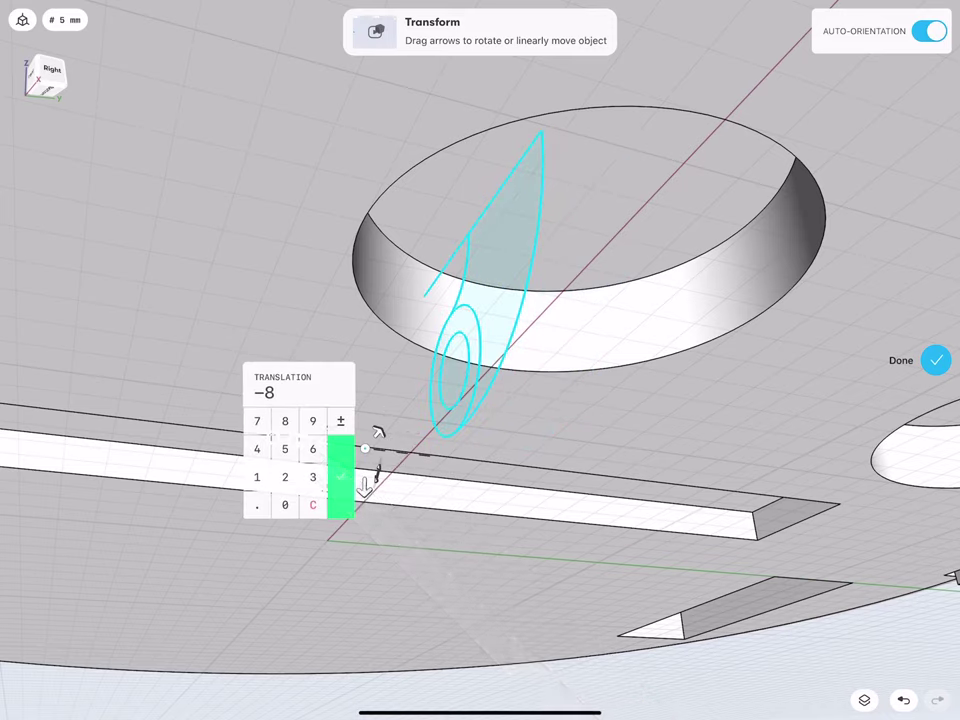
left_click(340, 473)
left_click(935, 360)
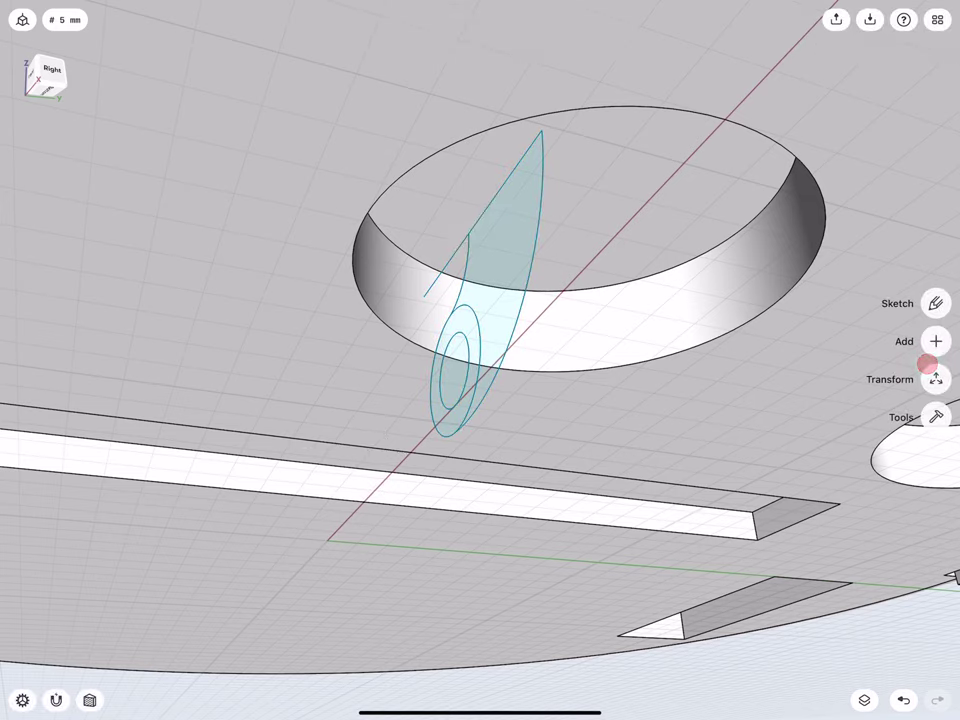
Move the small inner circle -1 mm along its axis, then view the bottom side
left_click(456, 370)
left_click(934, 189)
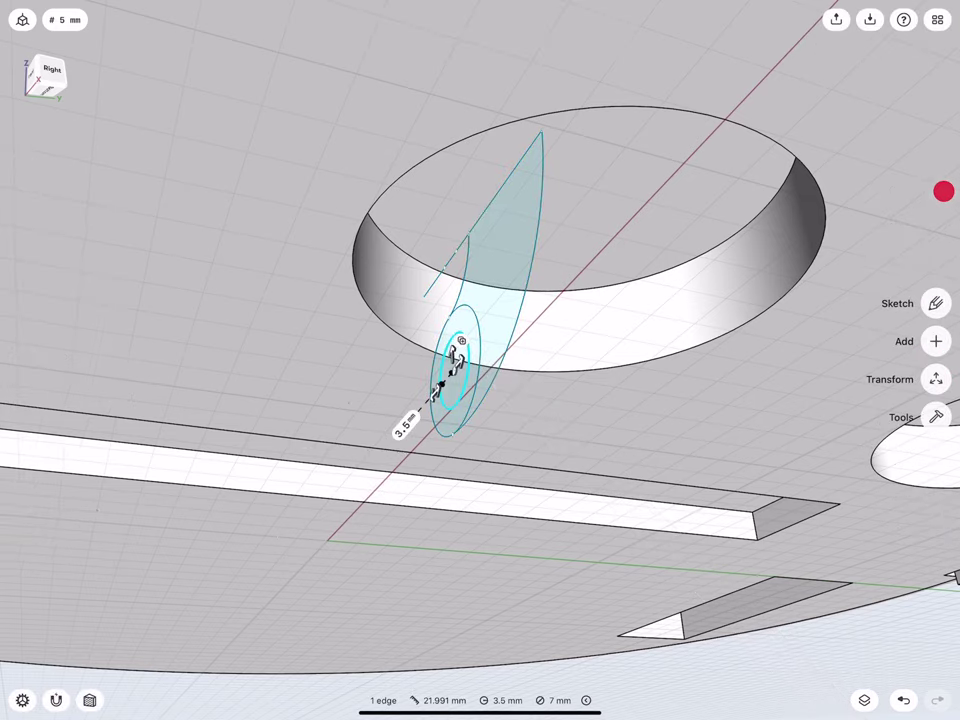
left_click(934, 375)
left_click(936, 302)
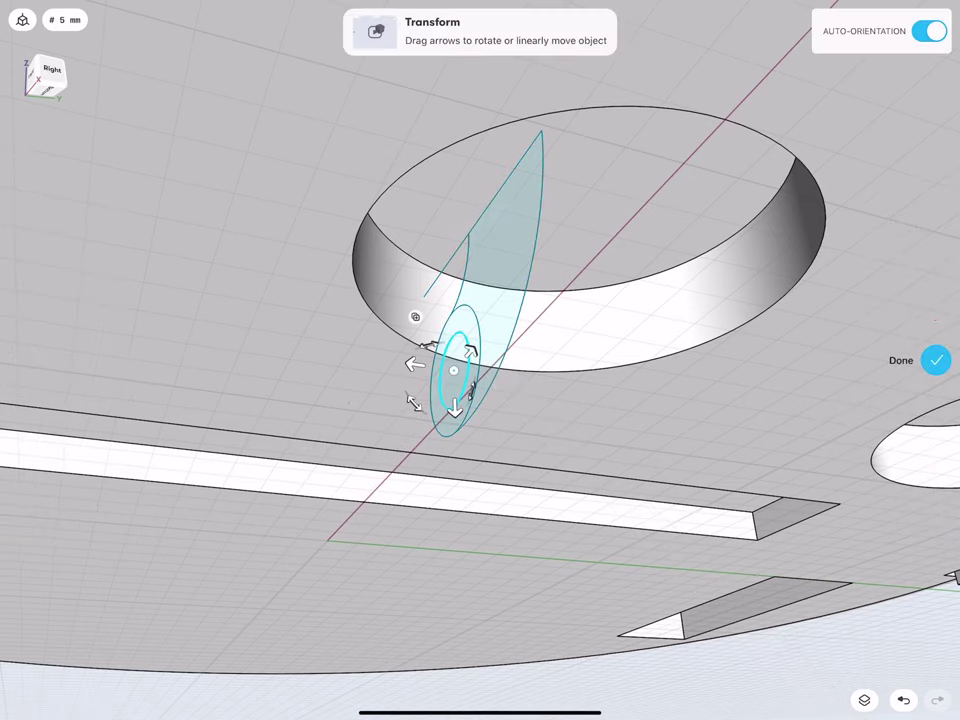
left_click_drag(411, 364, 408, 368)
left_click(378, 358)
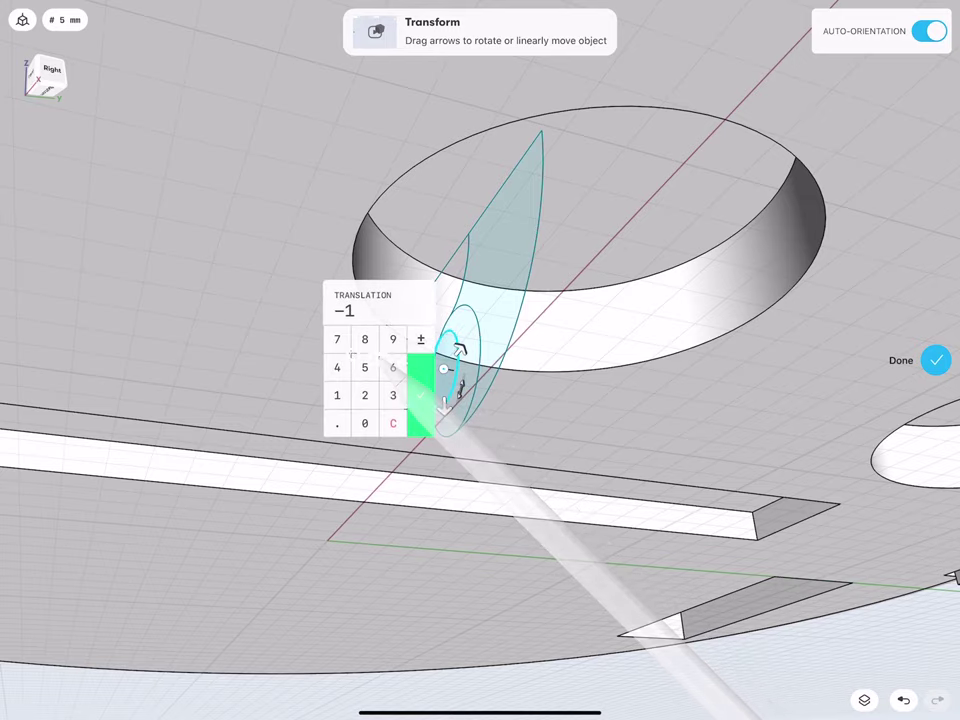
left_click(424, 395)
left_click(935, 361)
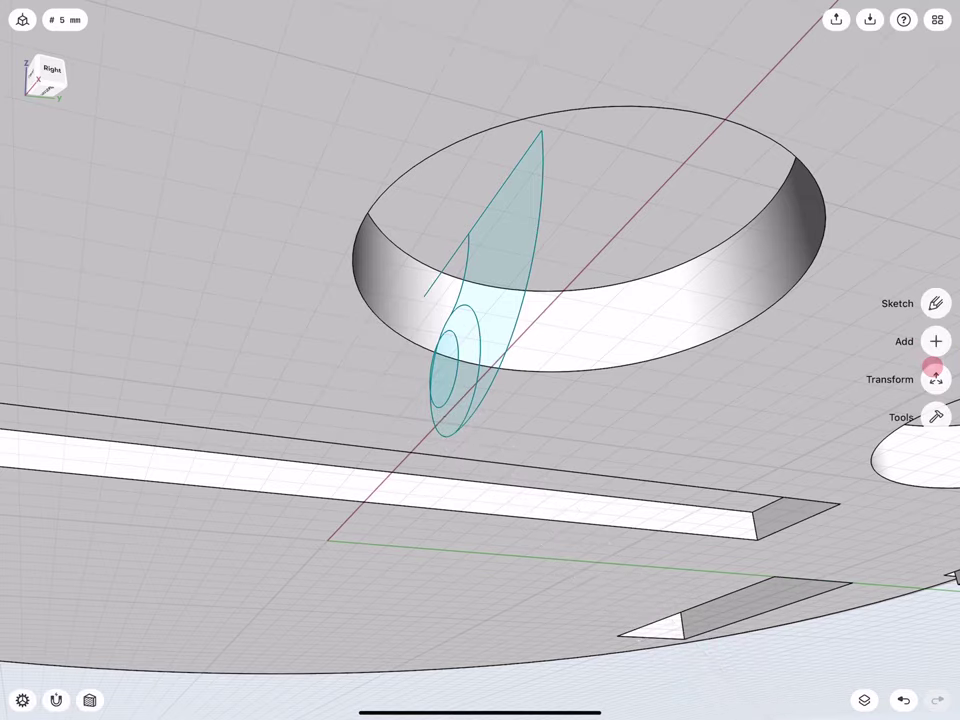
middle_click_drag(279, 347, 207, 307)
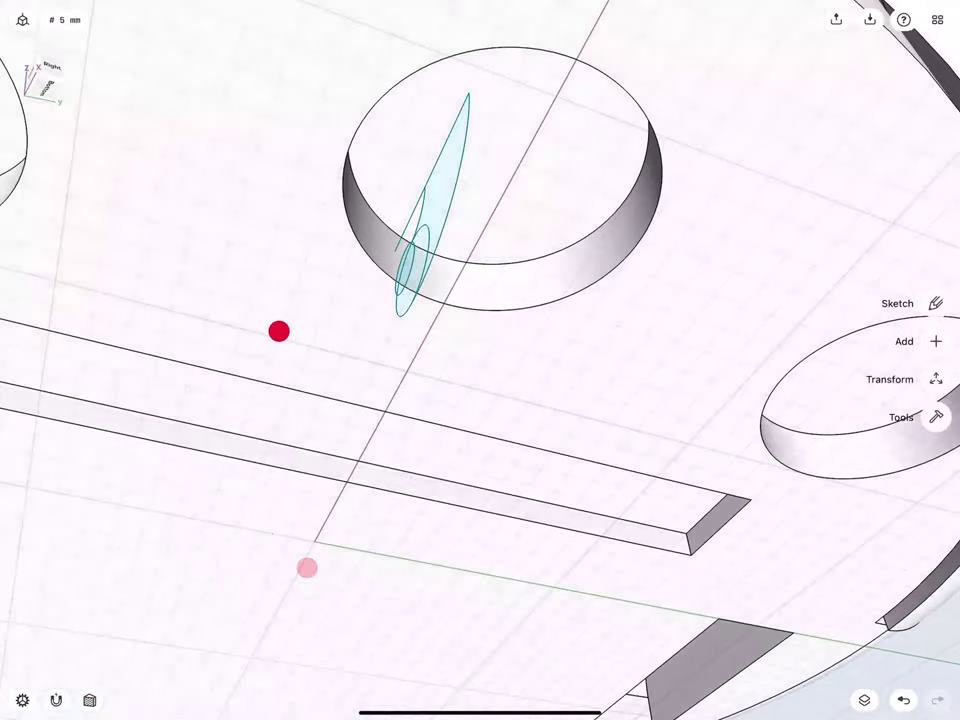
Sketch an 85 mm line on the housing bottom from the origin to the front hole's centre
left_click(272, 458)
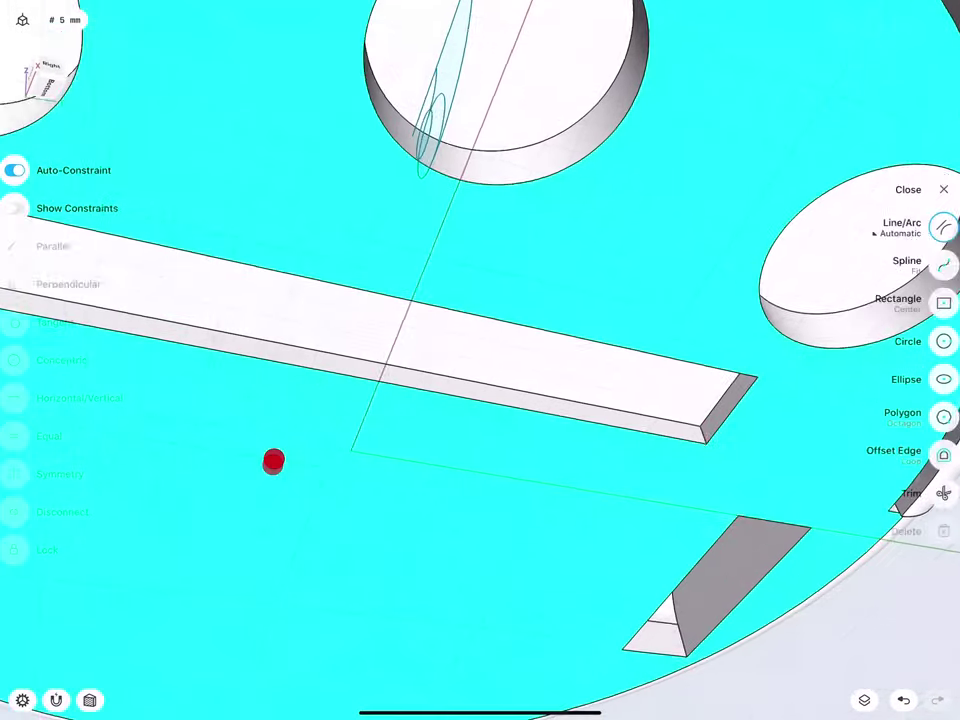
scroll(376, 346, "up", 3)
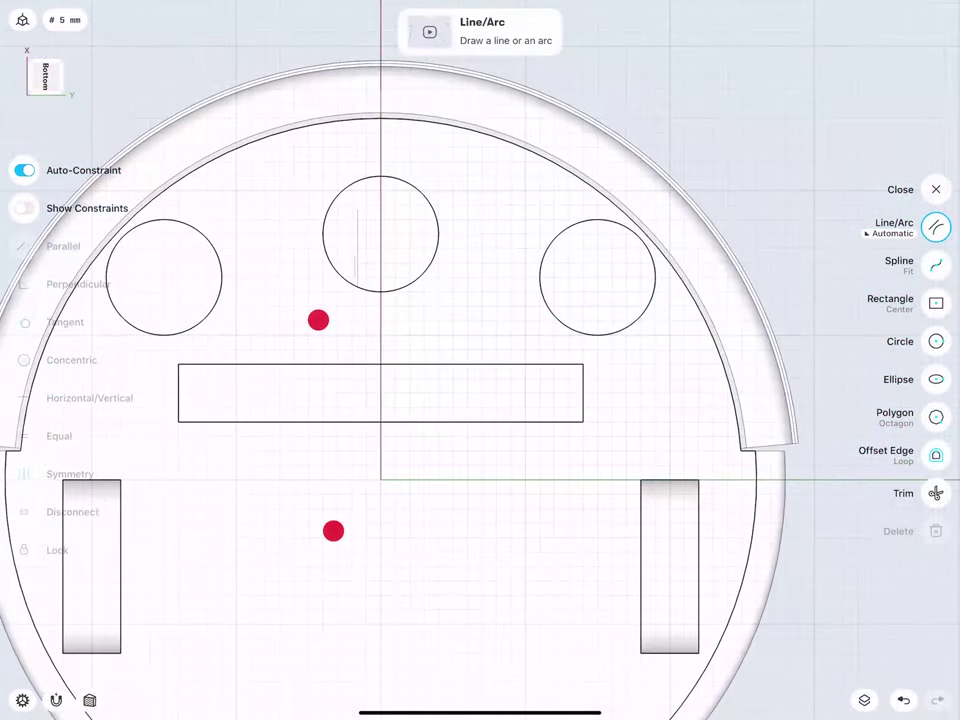
scroll(325, 424, "up", 3)
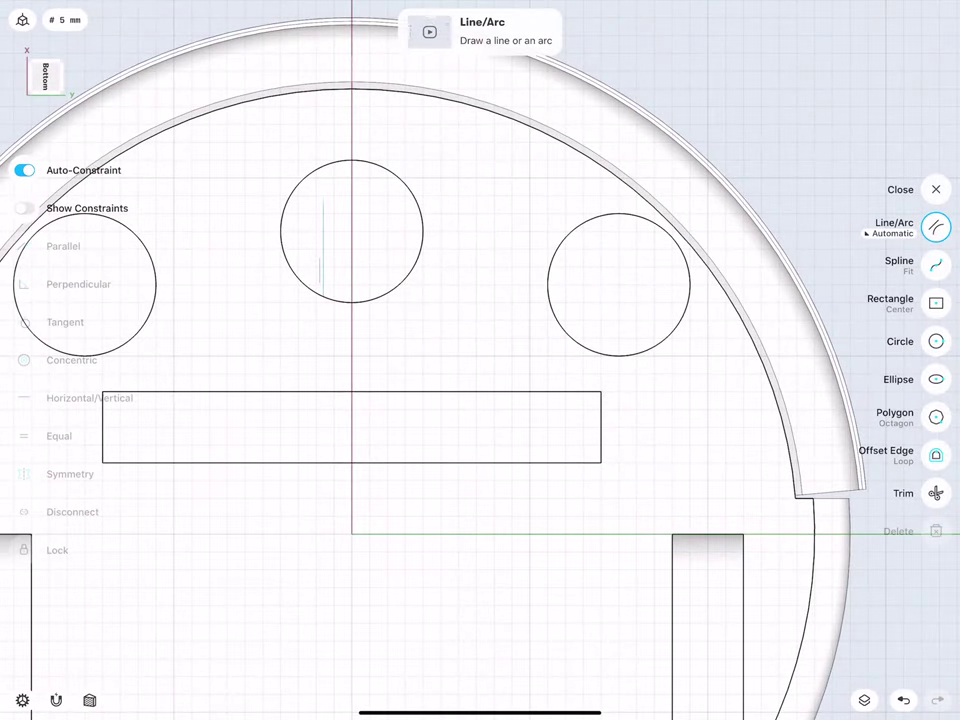
left_click_drag(352, 533, 352, 231)
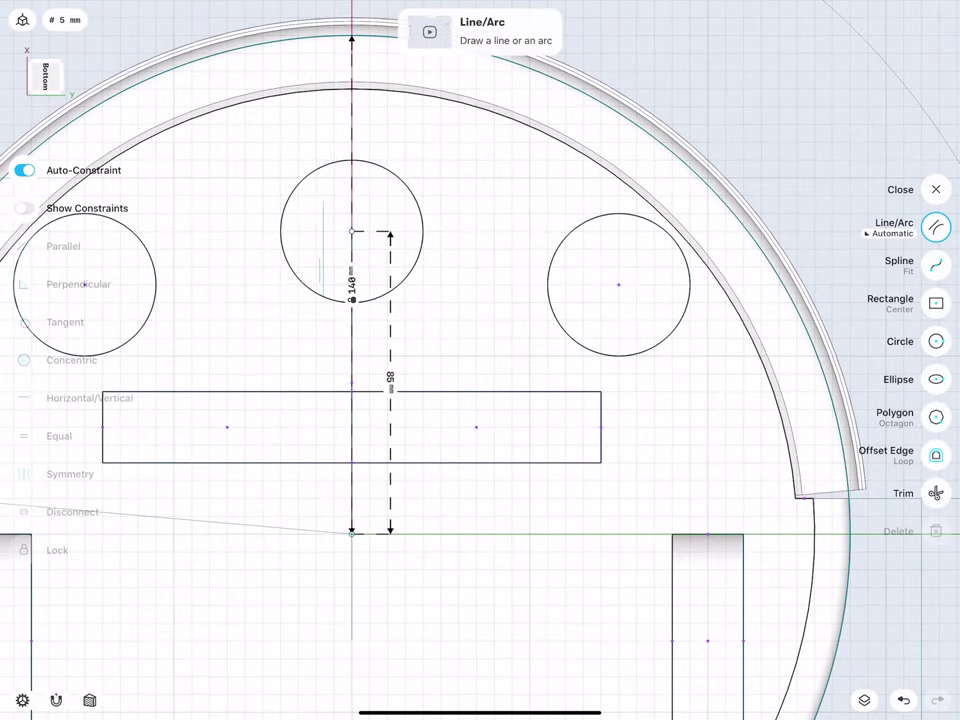
left_click(390, 377)
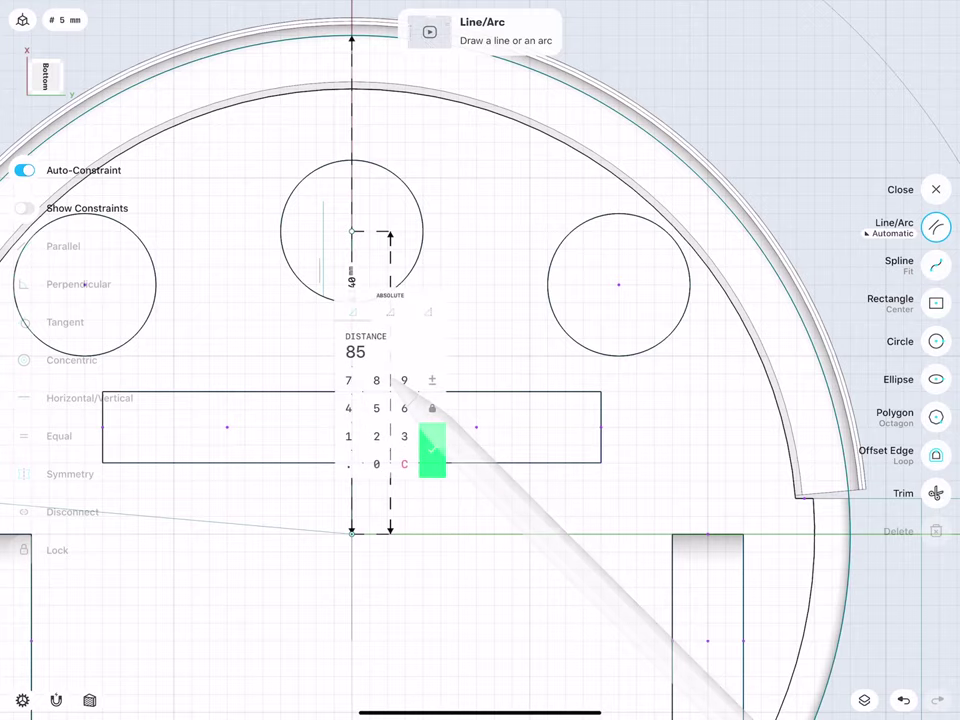
left_click(431, 450)
scroll(352, 260, "up", 5)
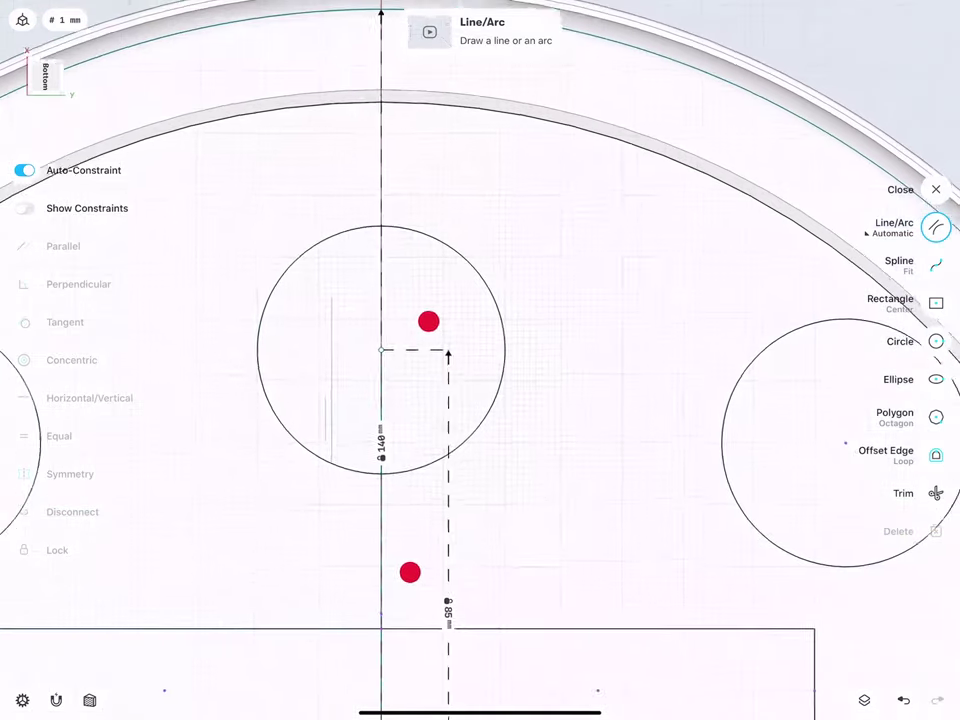
Draw a 6 mm radius circle at the line's end, select it with the line, and exit sketching
left_click(936, 341)
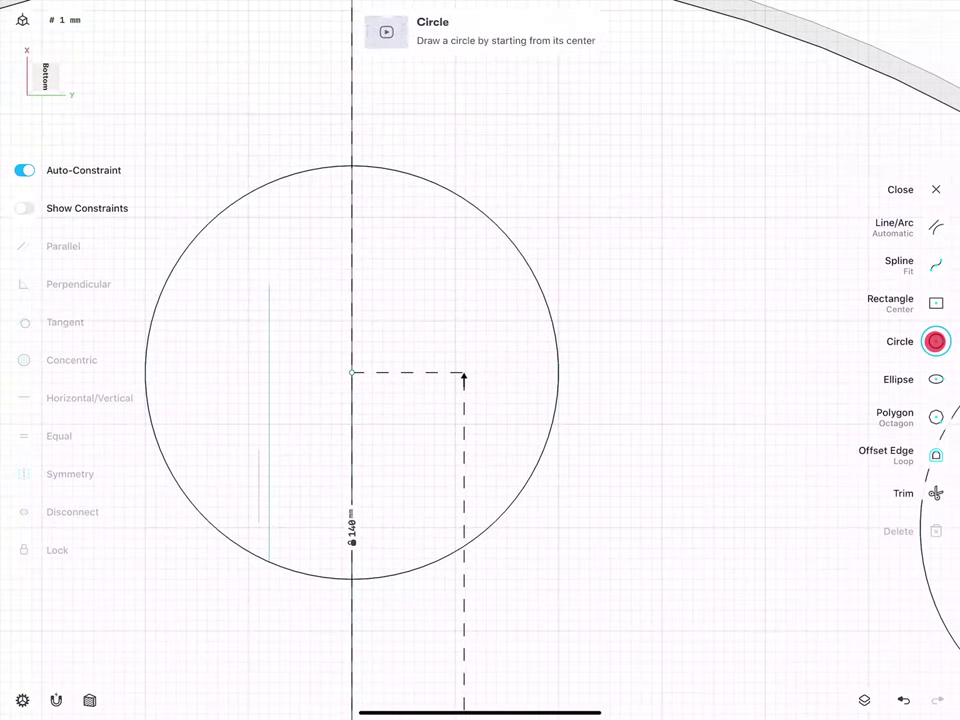
left_click_drag(352, 372, 352, 258)
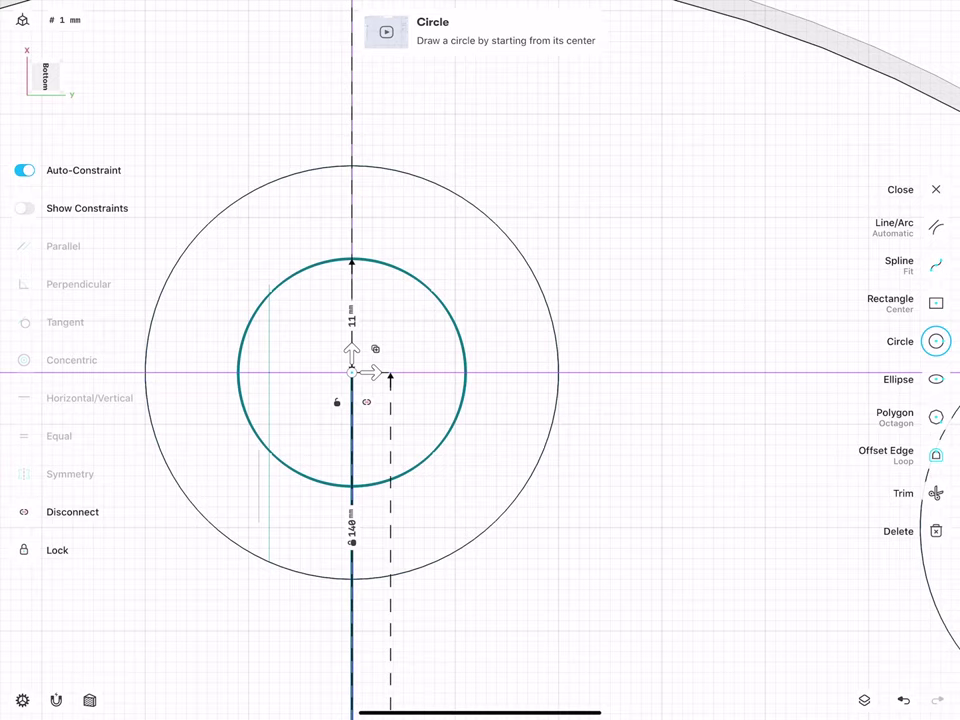
left_click(353, 320)
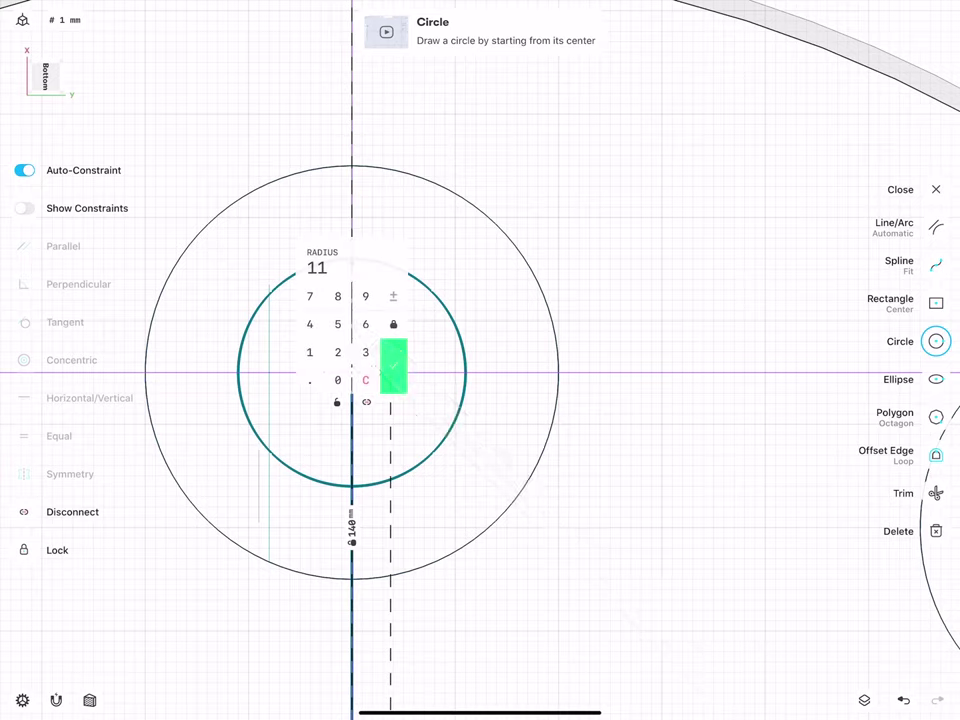
left_click(393, 366)
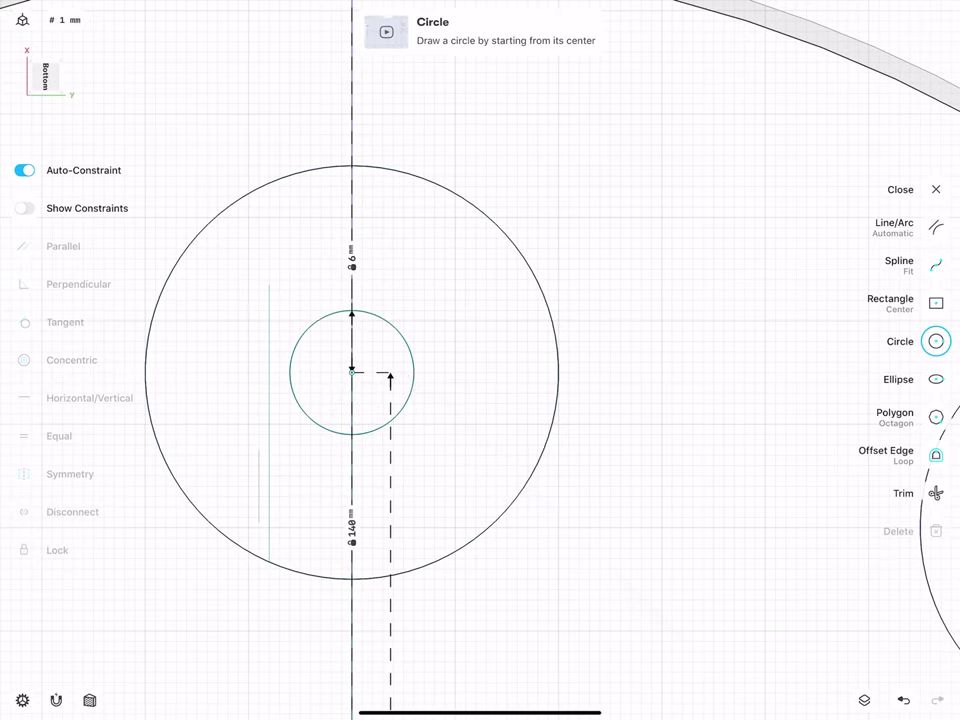
scroll(285, 411, "down", 2)
scroll(287, 420, "down", 2)
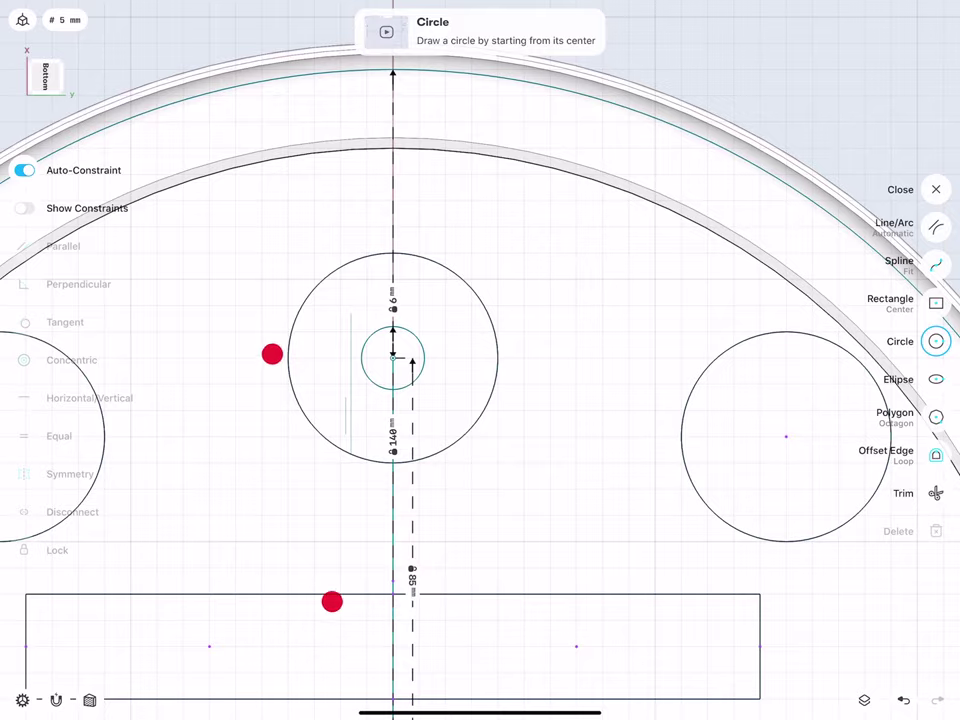
scroll(285, 470, "down", 2)
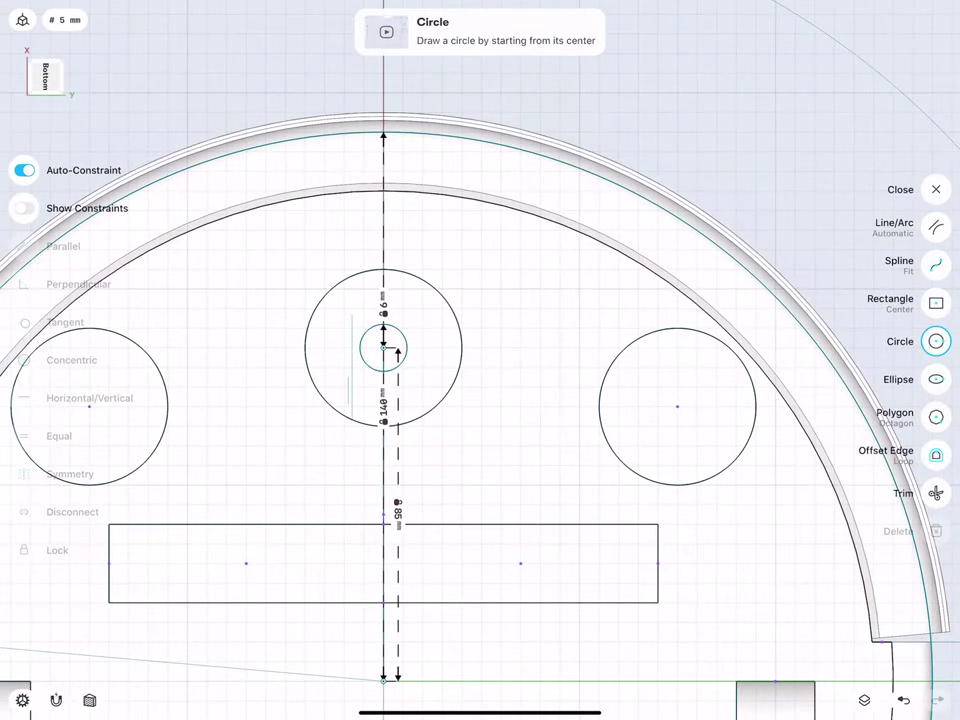
middle_click_drag(244, 390, 353, 383)
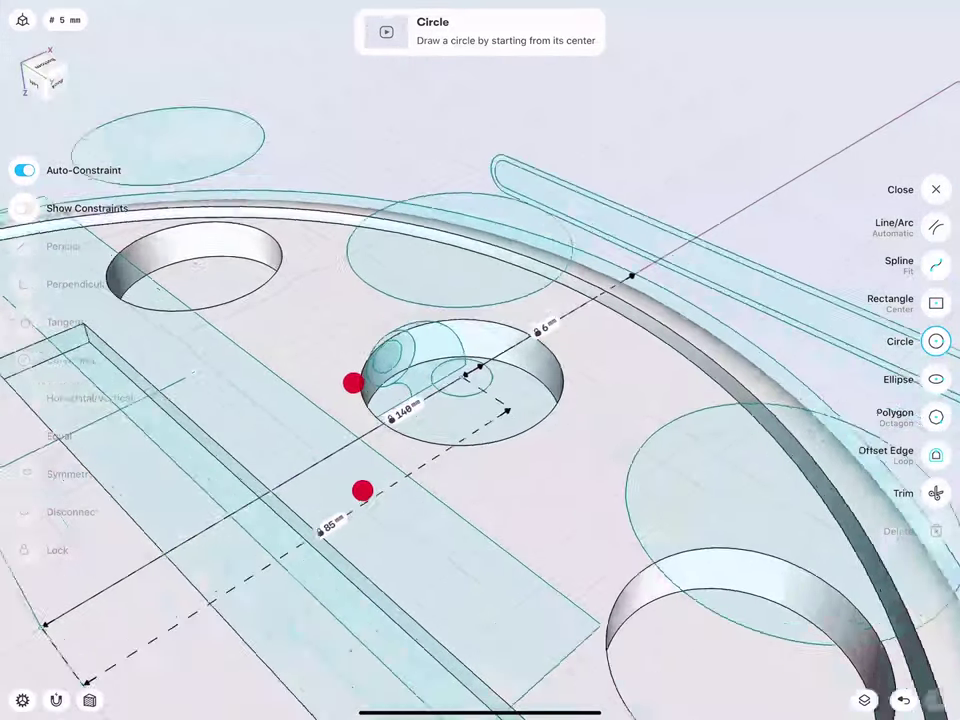
scroll(357, 436, "up", 2)
left_click(125, 565)
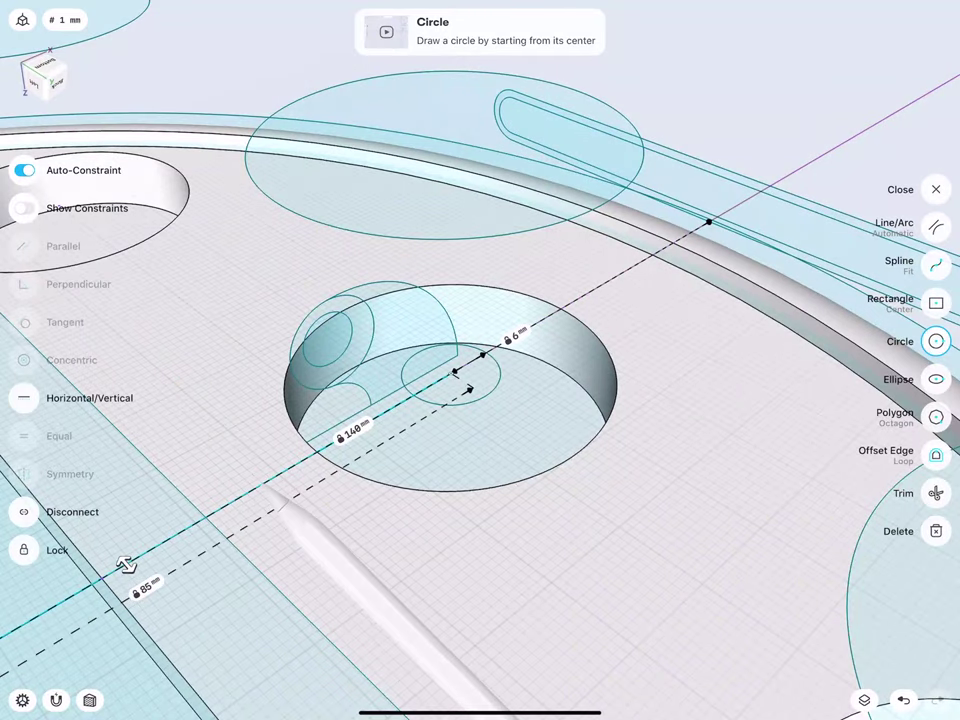
left_click(462, 397)
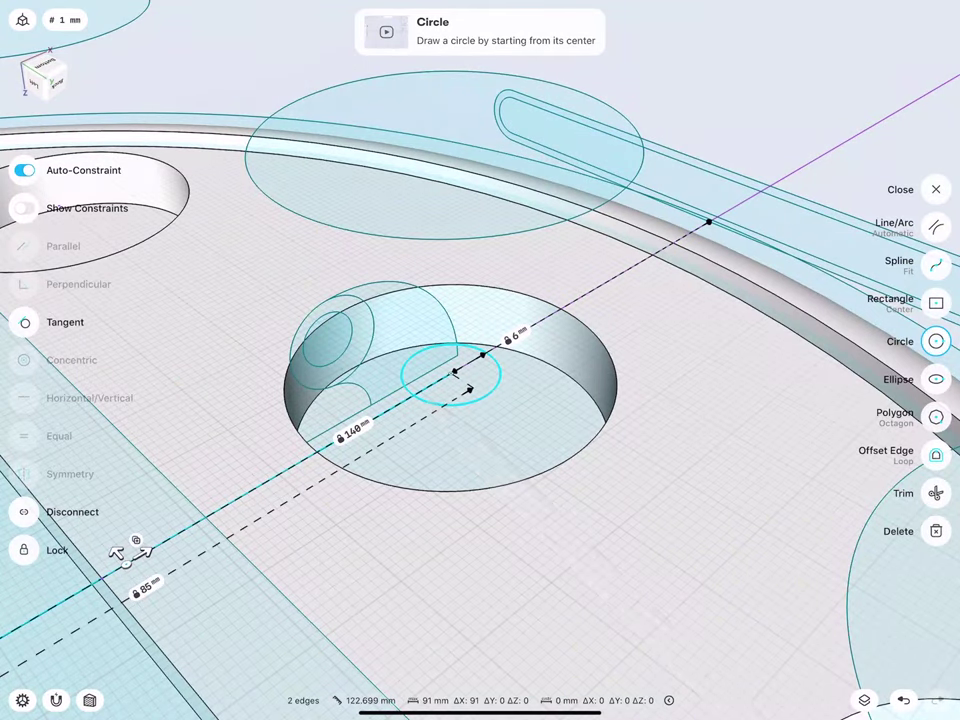
left_click(936, 185)
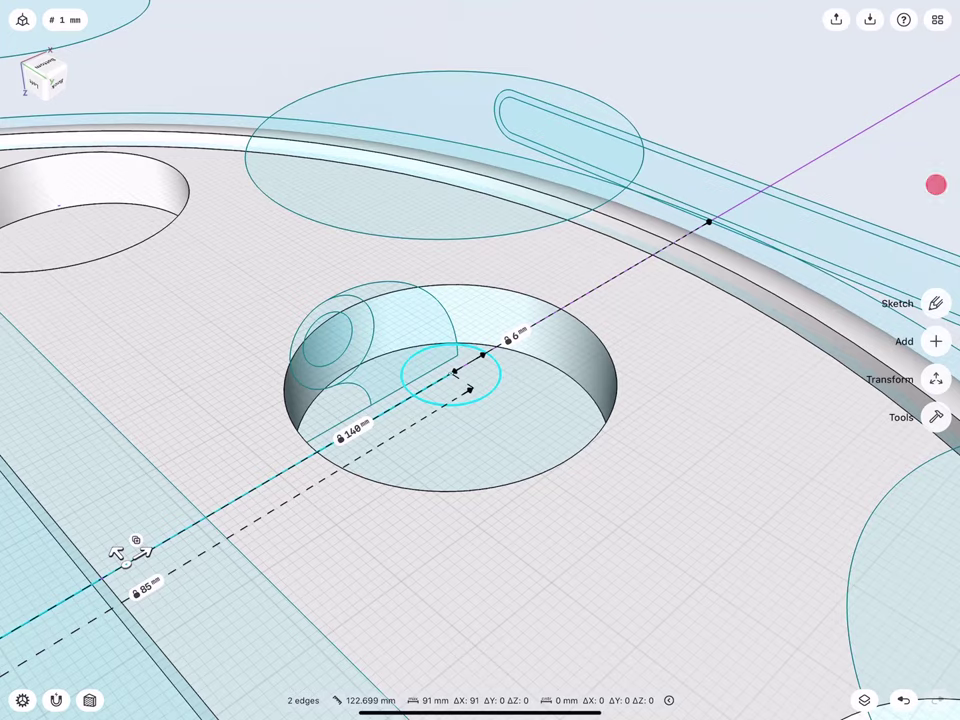
Move the circle and 85 mm guide line down onto the front hole's floor
left_click(936, 379)
left_click(938, 300)
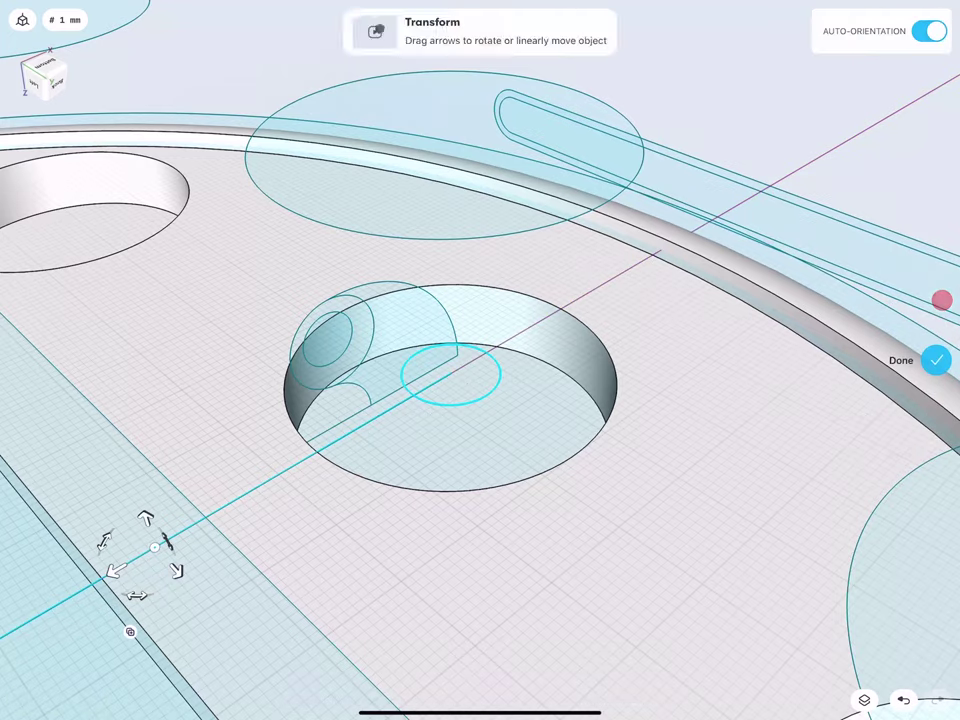
left_click_drag(155, 547, 157, 557)
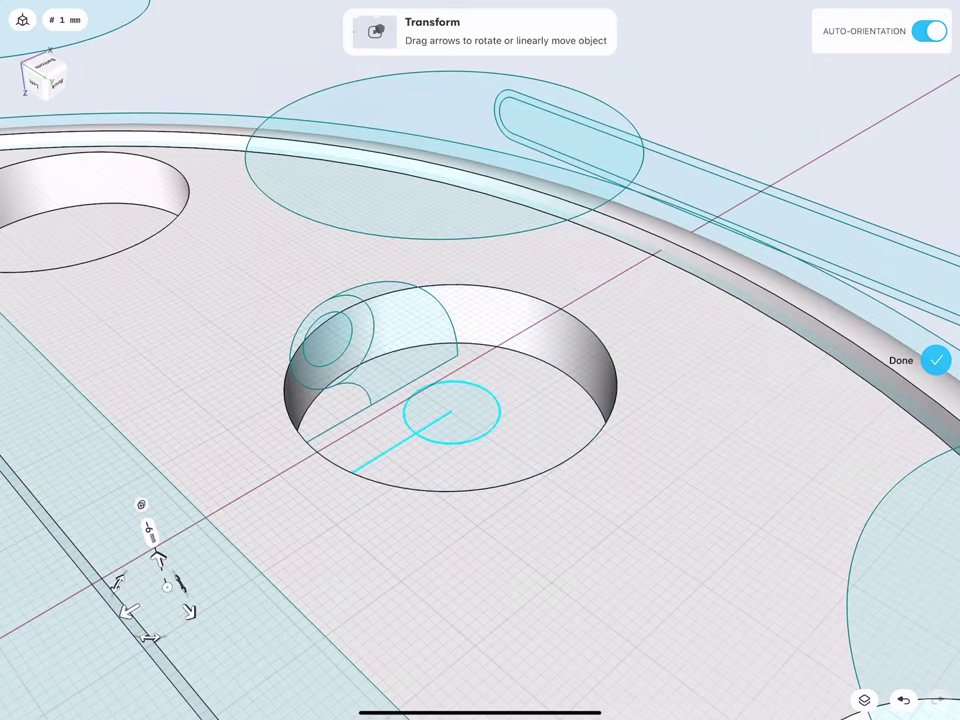
left_click(156, 560)
left_click(195, 565)
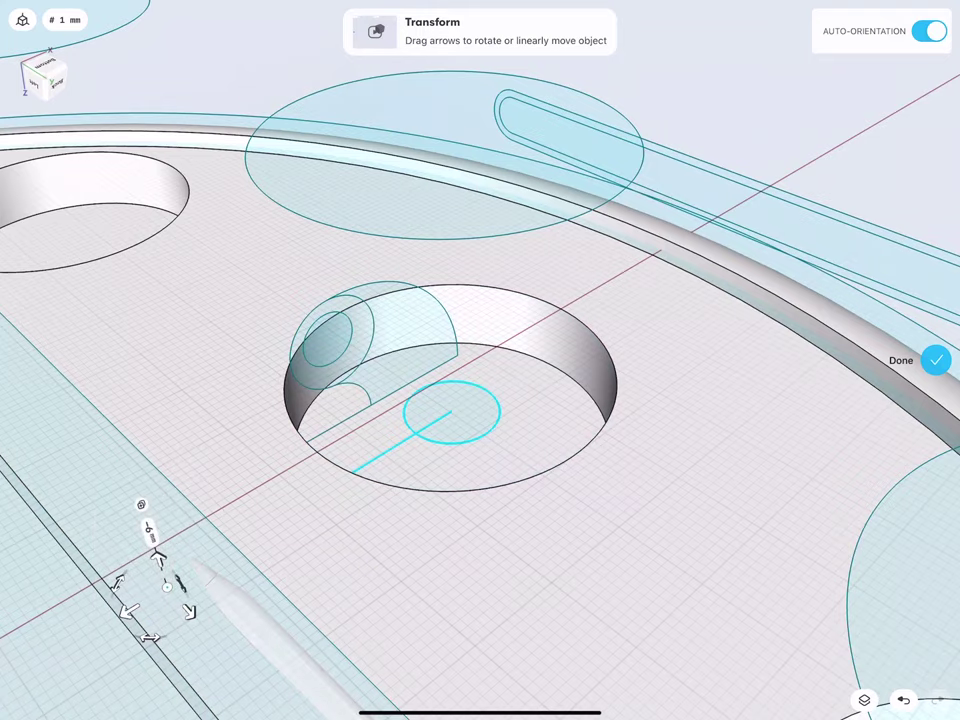
left_click(930, 367)
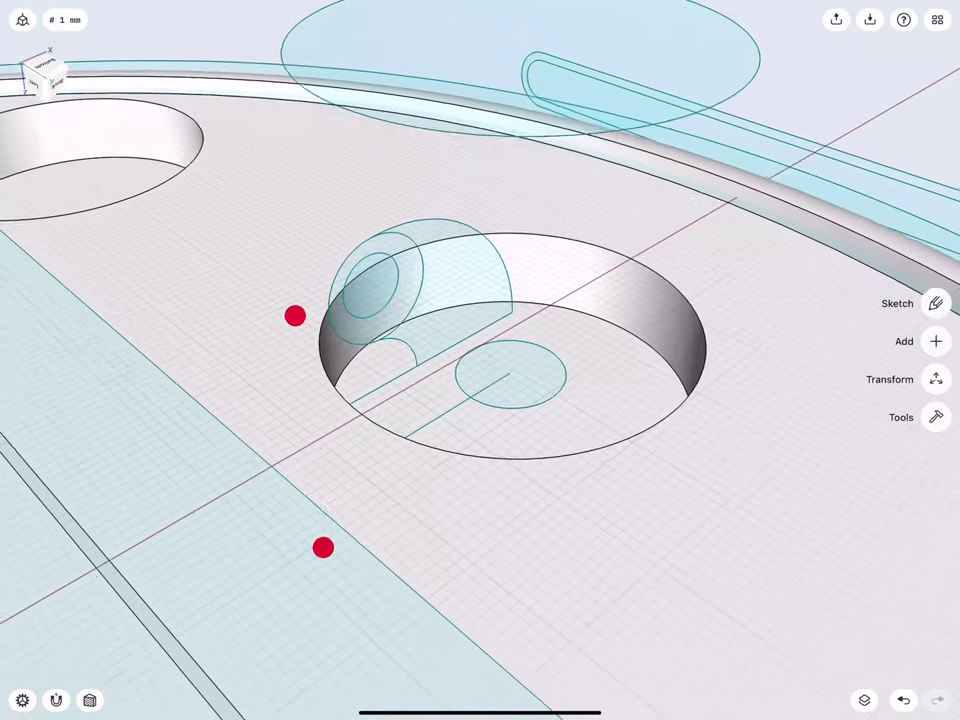
middle_click_drag(296, 315, 240, 306)
Delete the guide line, toggle the Sketches visibility, and begin extruding the small circle
left_click(500, 531)
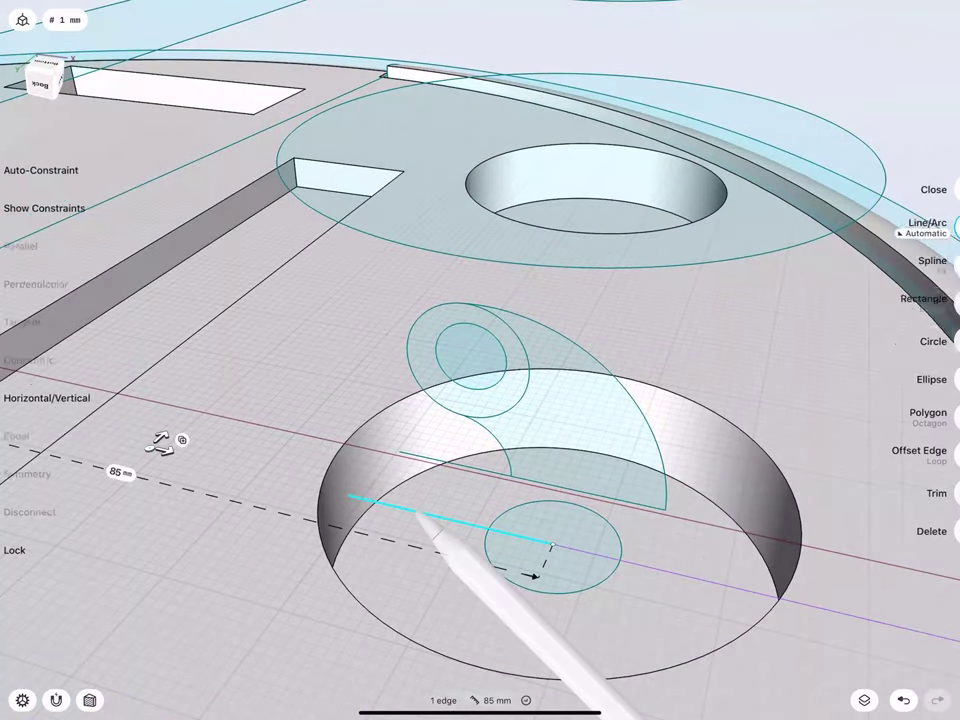
left_click(936, 531)
mouse_move(340, 400)
middle_mouse_down()
mouse_move(334, 385)
mouse_move(281, 371)
middle_mouse_up()
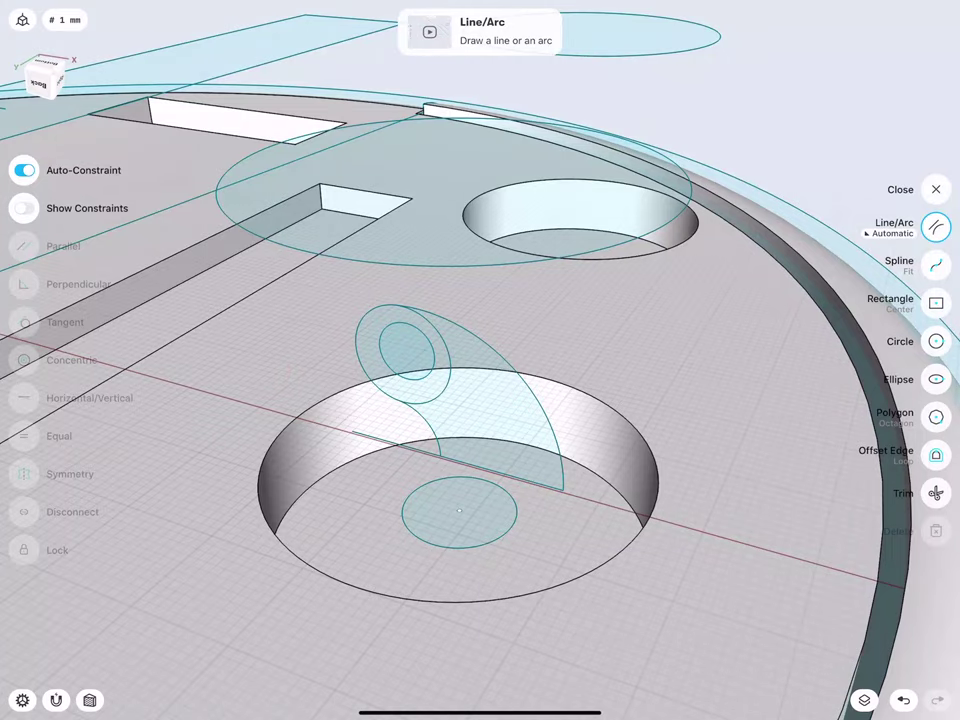
left_click(863, 695)
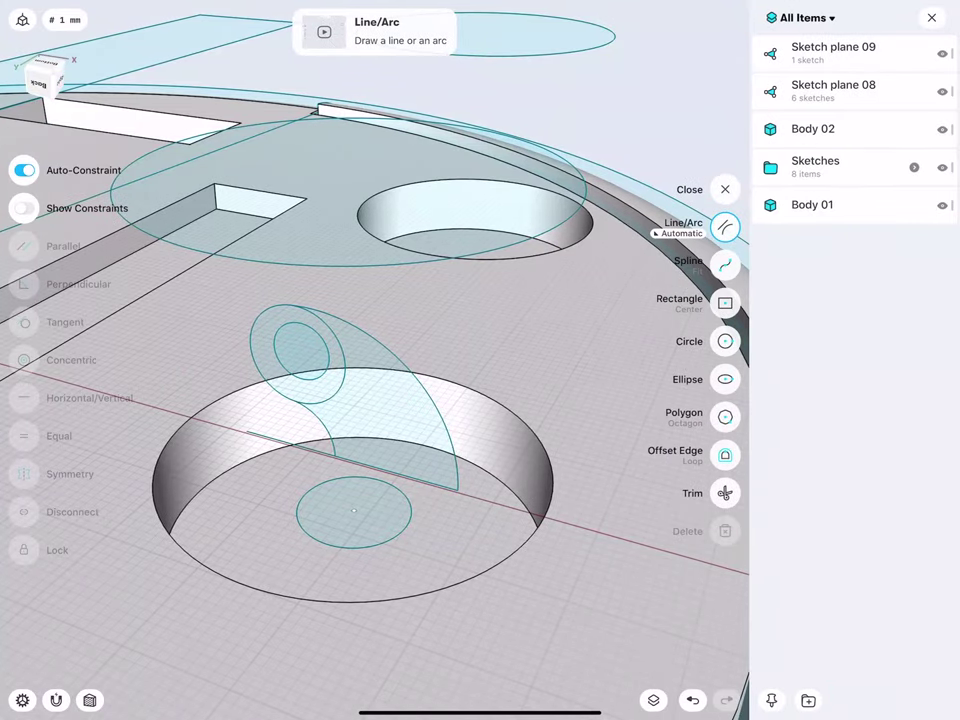
left_click(944, 166)
left_click(940, 163)
left_click(931, 18)
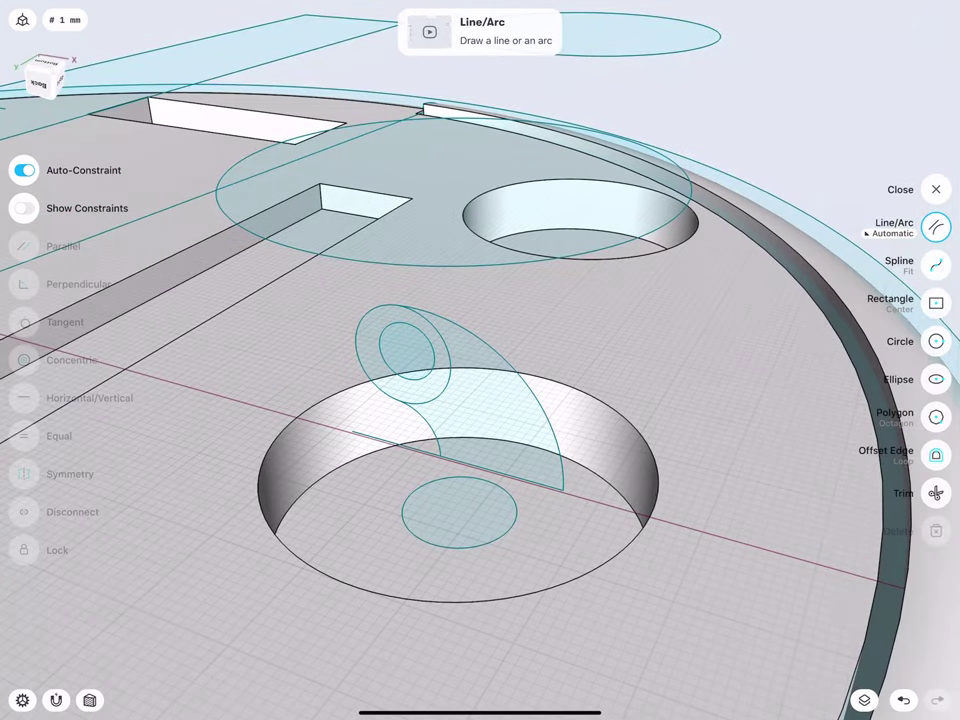
left_click(429, 518)
left_click_drag(429, 520, 432, 553)
Extrude the small circle 4 mm, then extrude the tilted and arc faces 16 mm
left_click(435, 627)
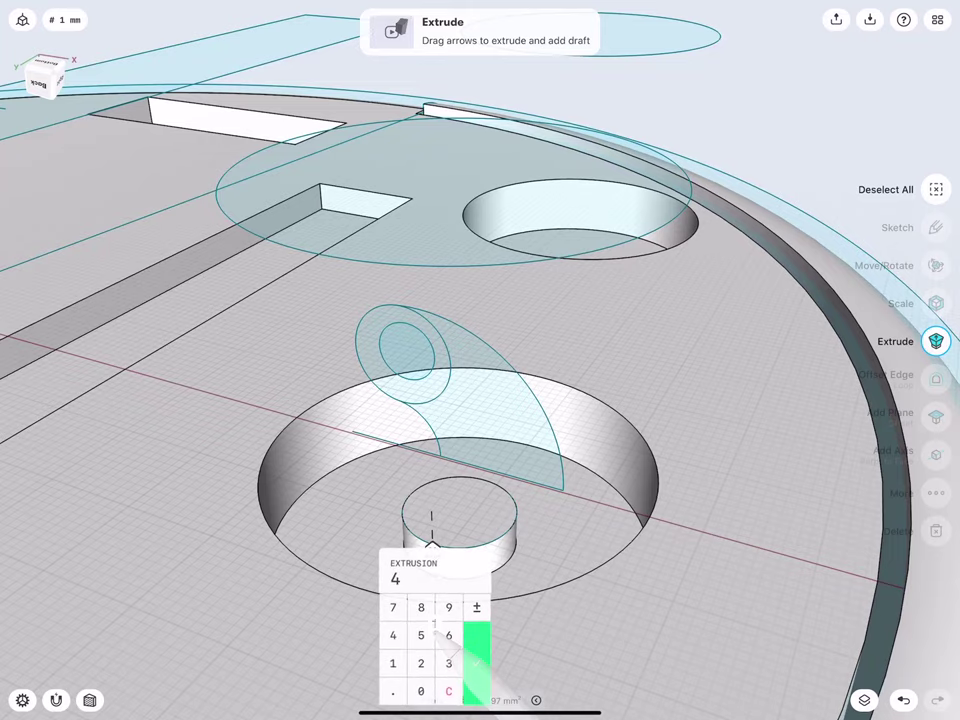
left_click(475, 645)
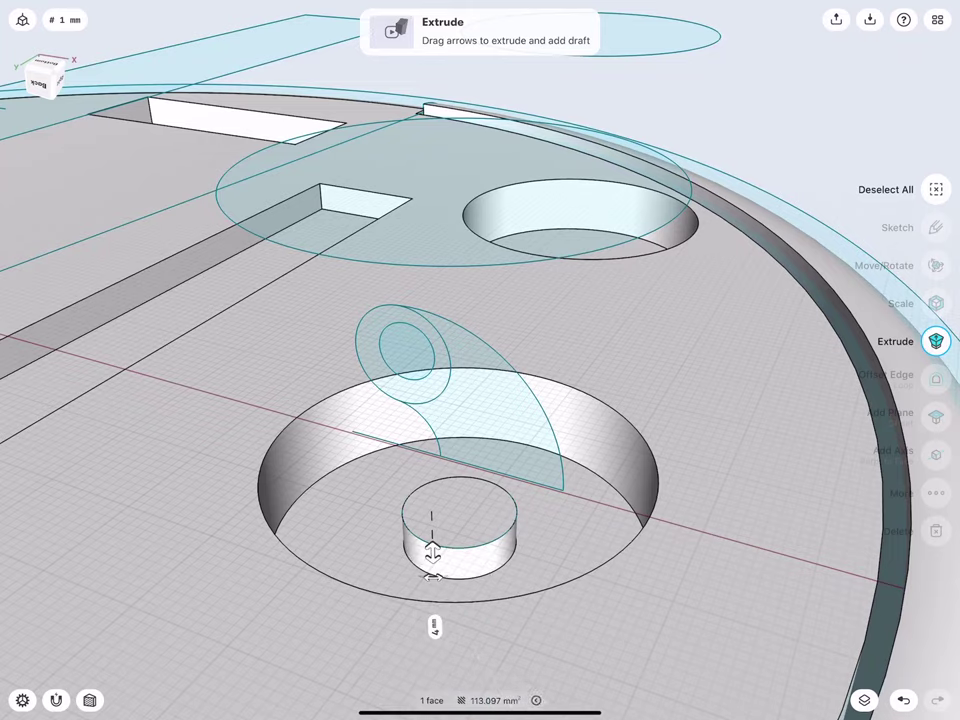
left_click(385, 340)
left_click(452, 392)
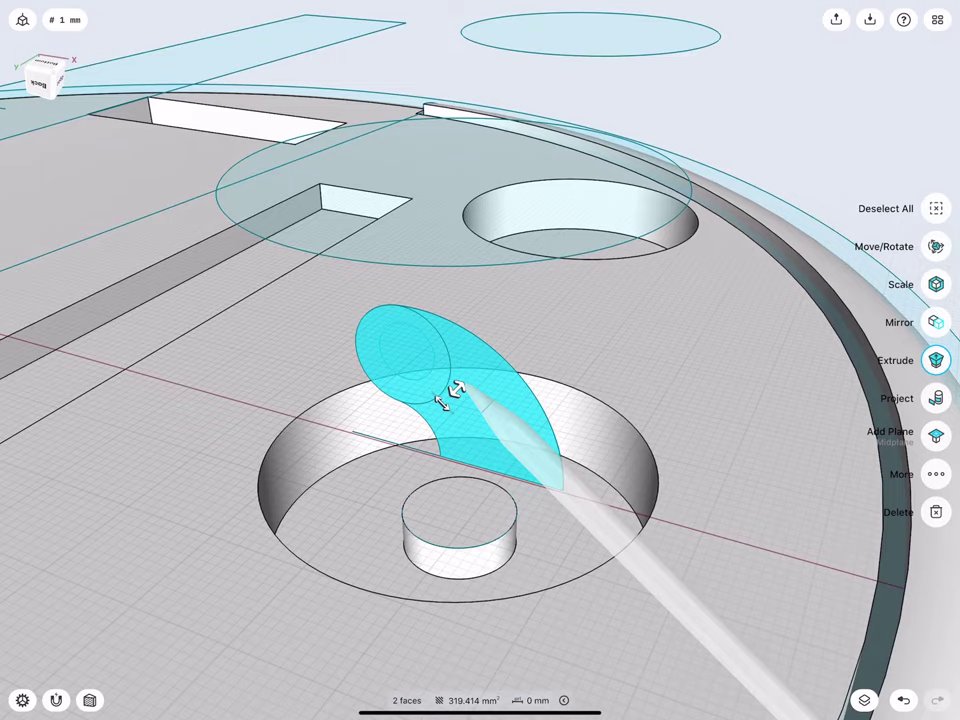
left_click_drag(455, 390, 370, 478)
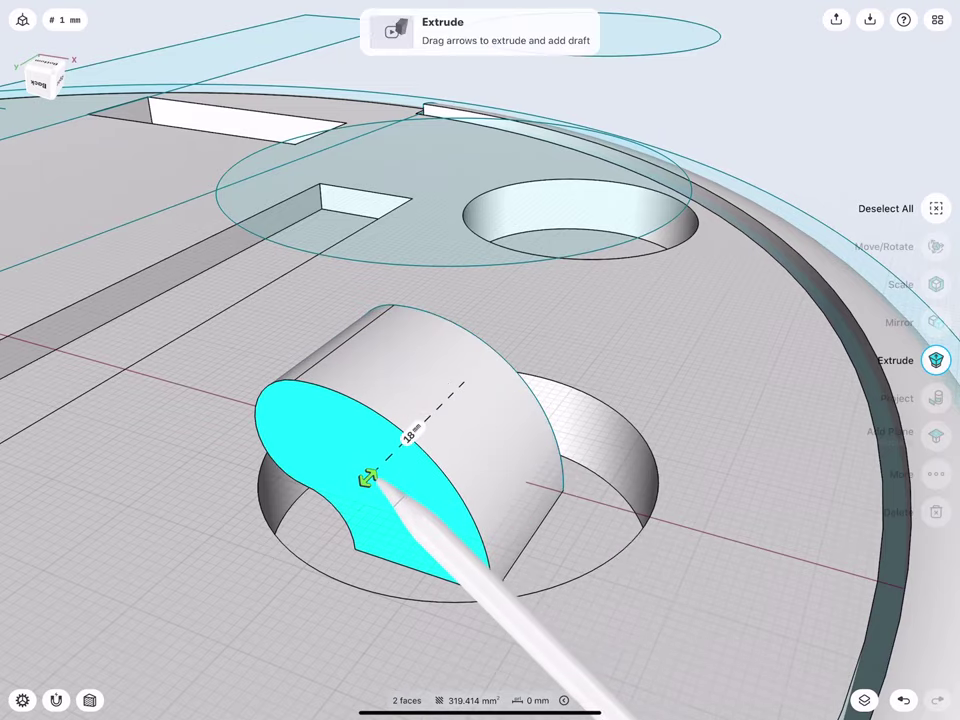
left_click_drag(370, 478, 378, 466)
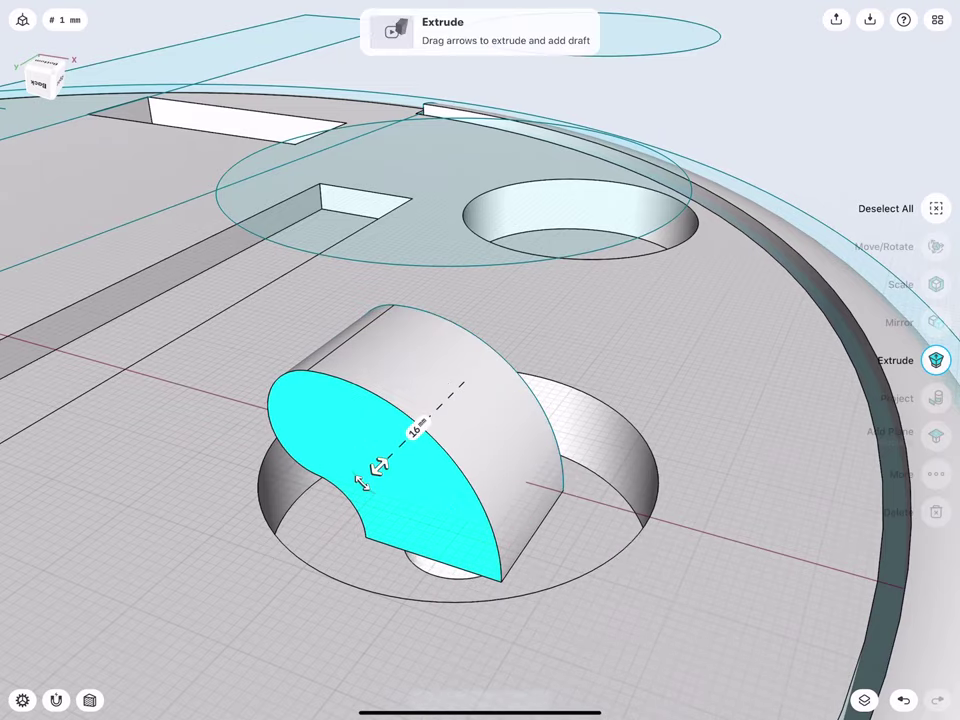
scroll(290, 390, "up", 5)
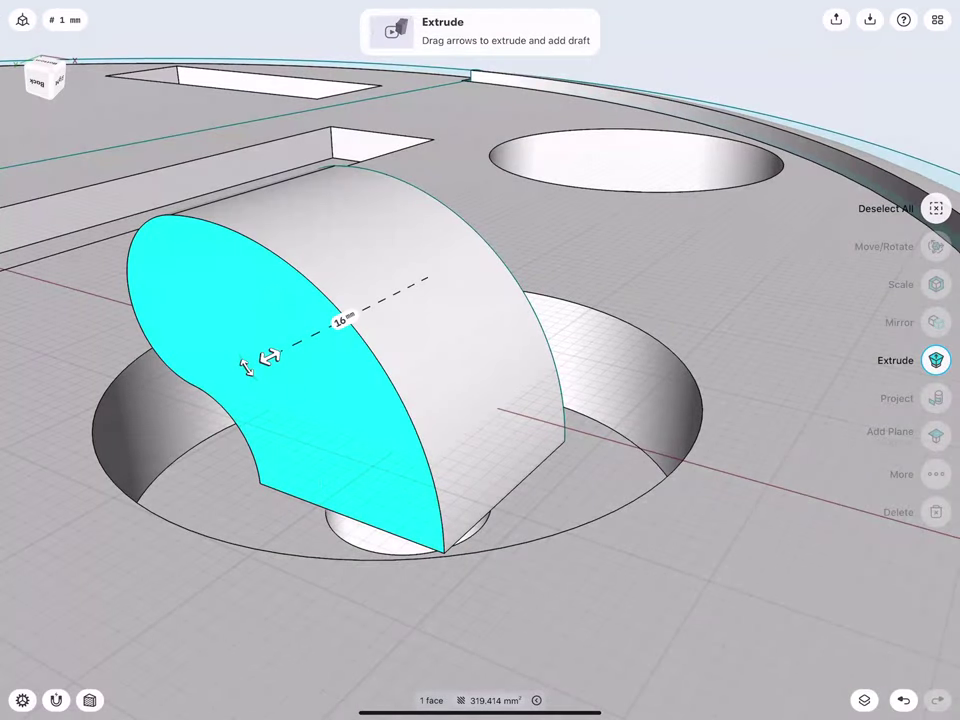
left_click(669, 60)
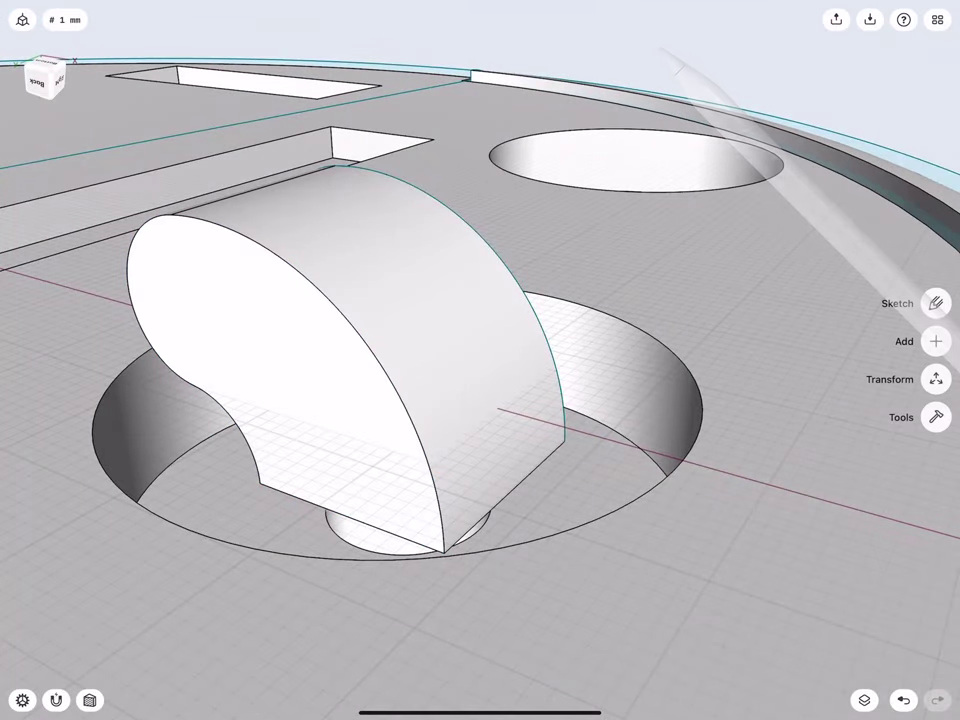
Union the 16 mm extruded body with the small cylinder
left_click(934, 416)
left_click(935, 284)
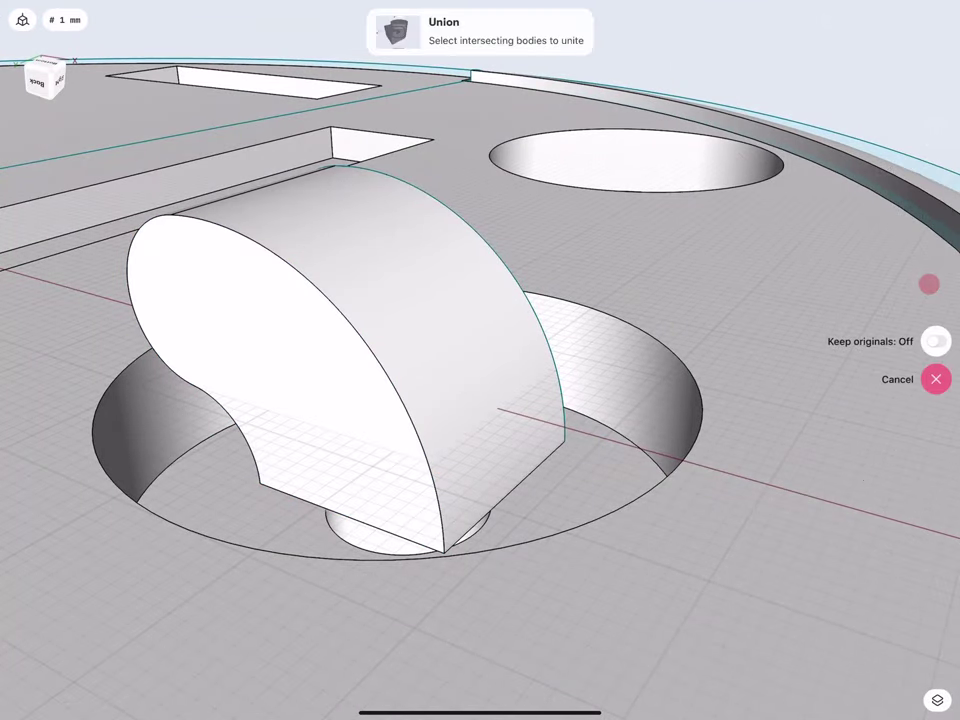
left_click(301, 385)
left_click(333, 522)
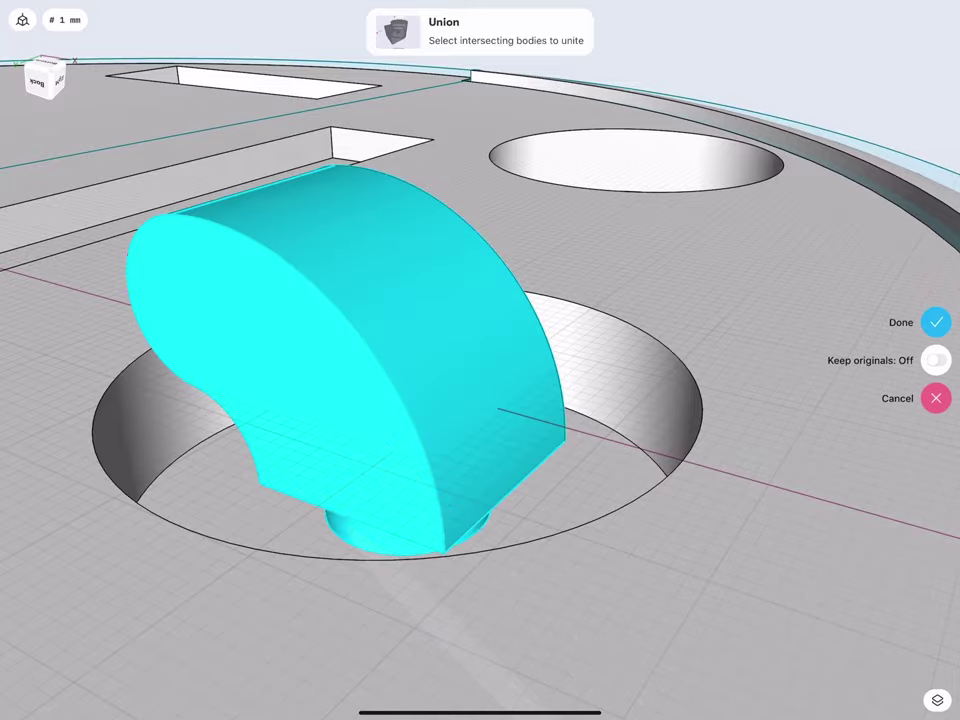
left_click(935, 321)
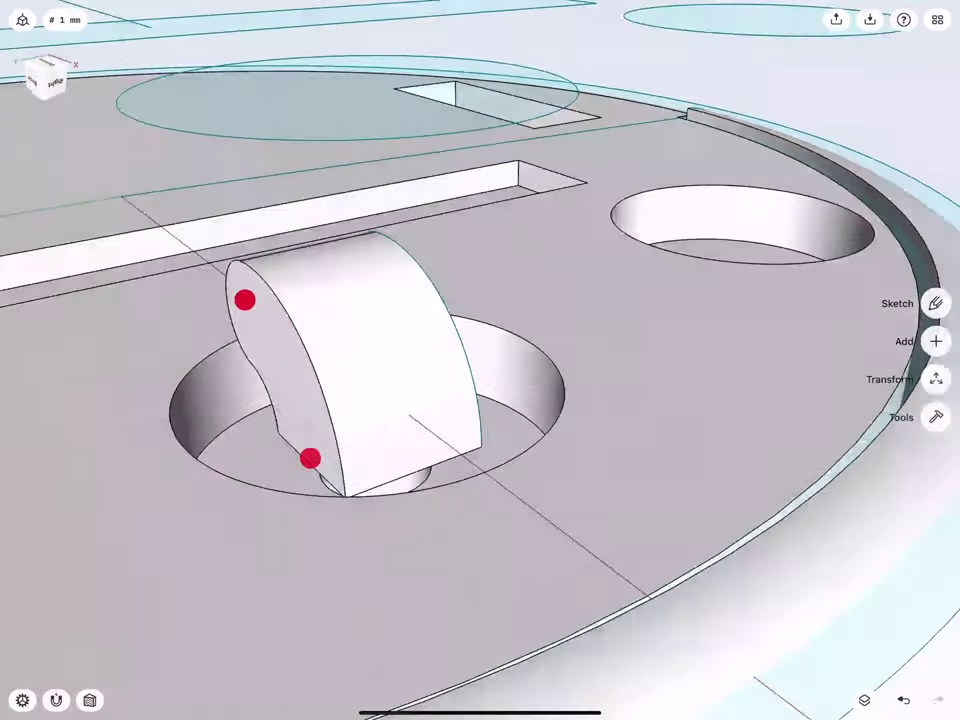
Cut the inner circular face on the end through the merged body as a 31 mm bore
left_click_drag(244, 300, 109, 298)
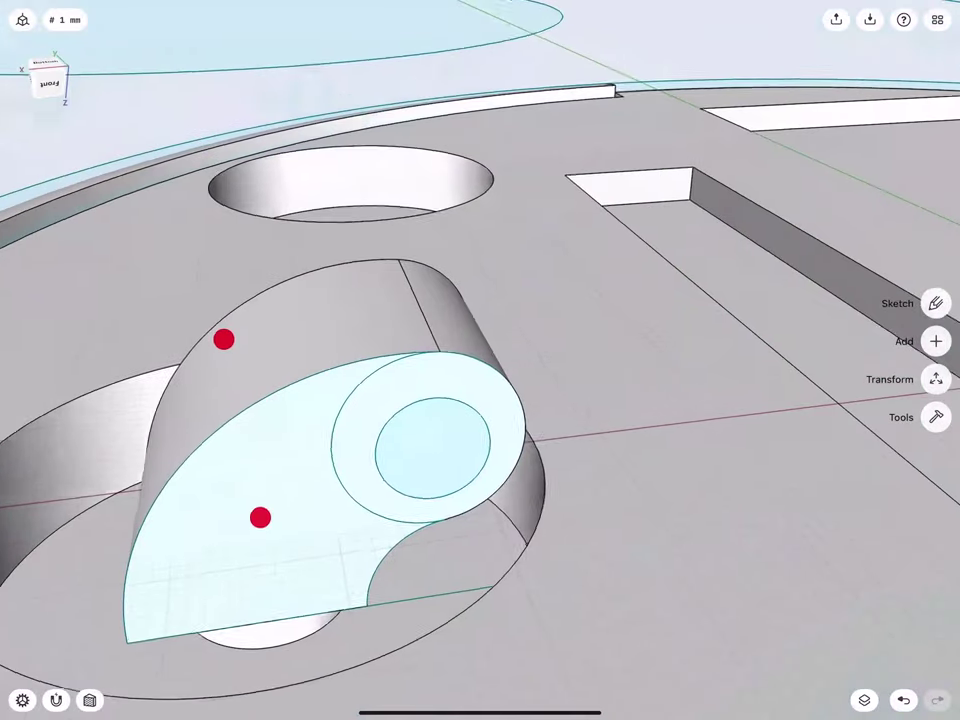
left_click_drag(224, 339, 133, 354)
left_click(352, 500)
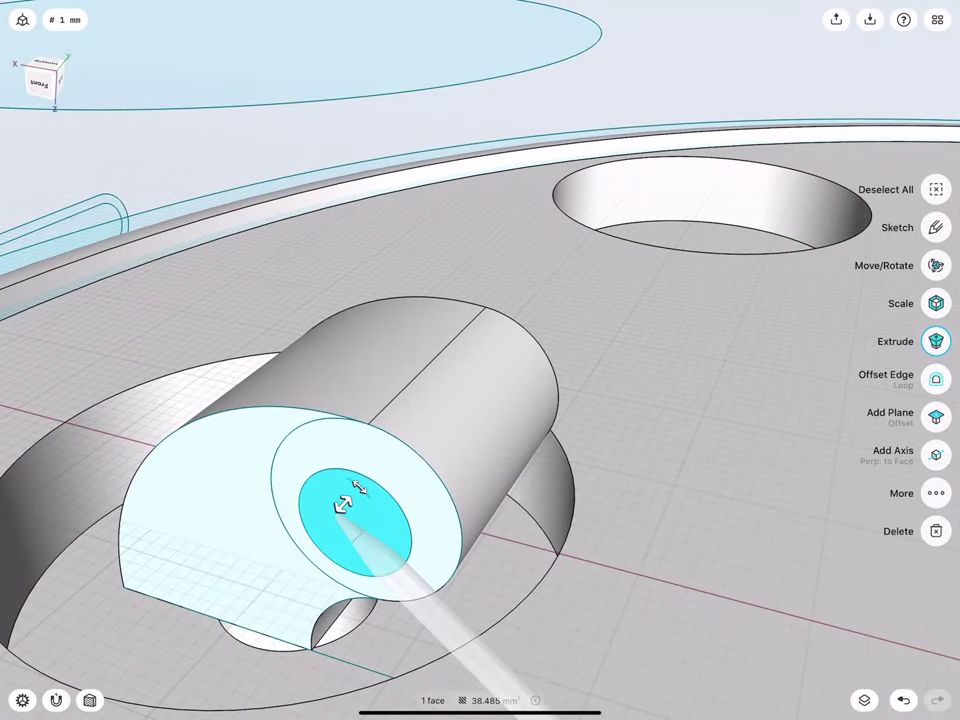
left_click_drag(355, 505, 537, 290)
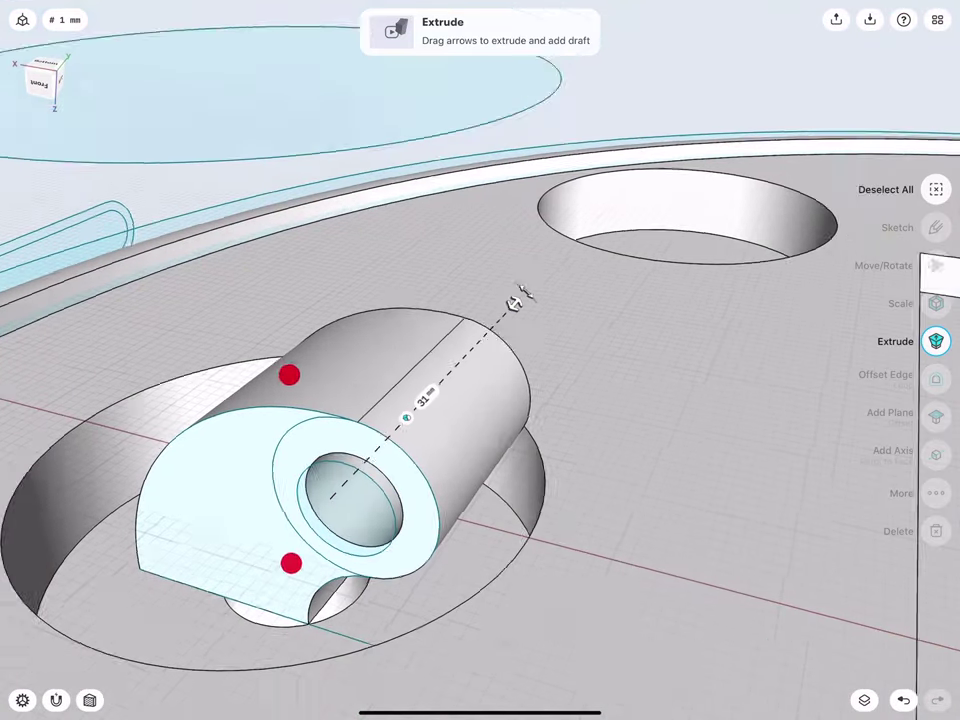
left_click_drag(287, 373, 210, 392)
Move Sketch plane 08 into the Sketches folder and hide that folder
left_click(551, 574)
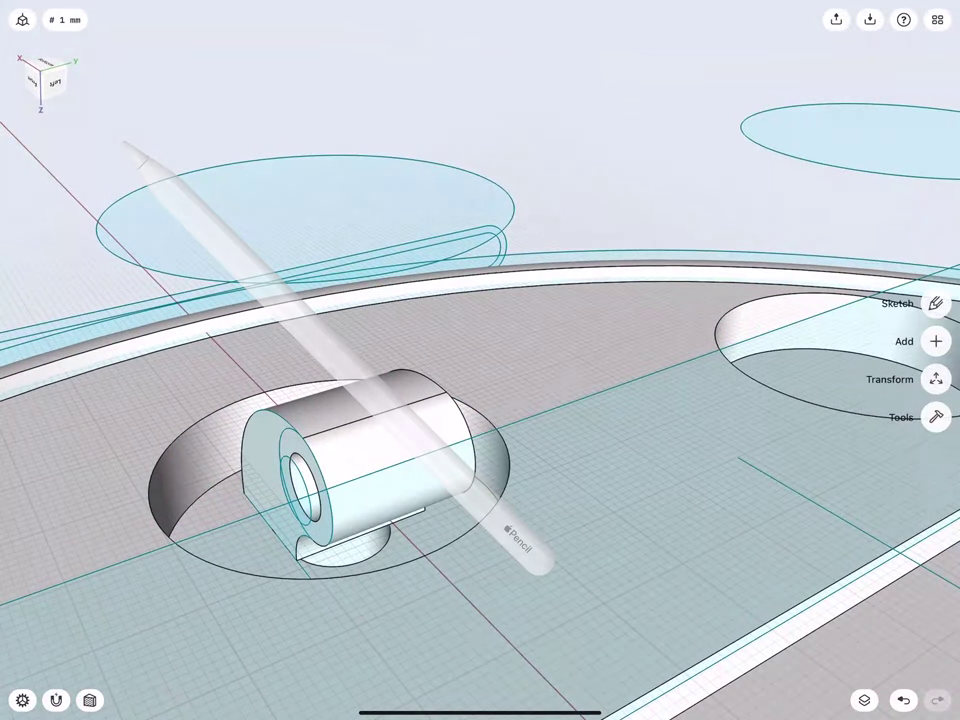
left_click(864, 702)
left_click_drag(200, 350, 237, 354)
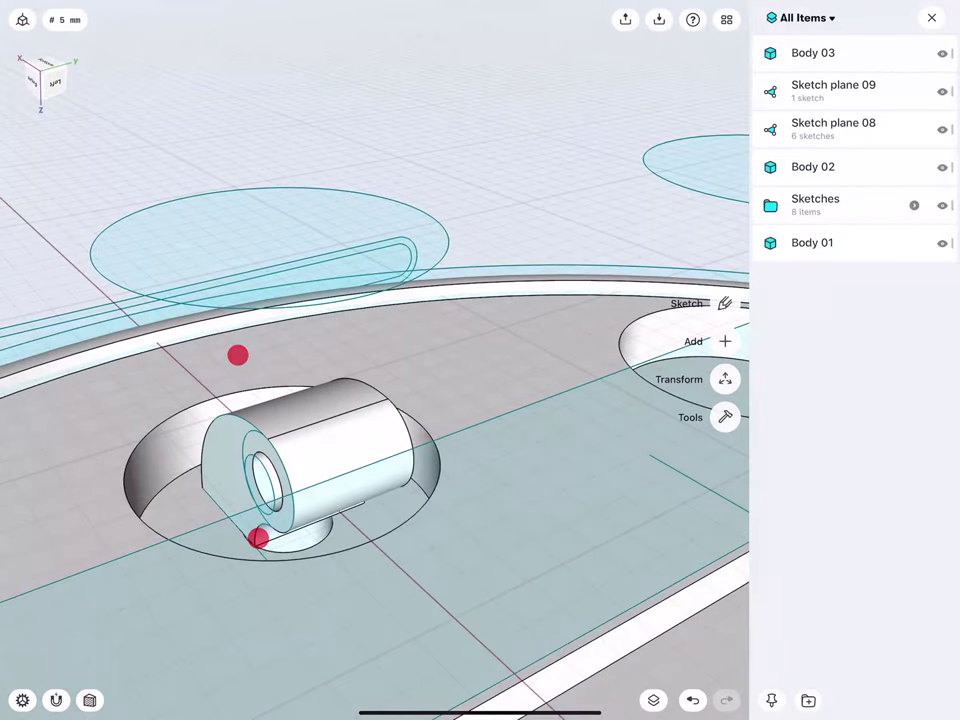
left_click_drag(853, 124, 866, 168)
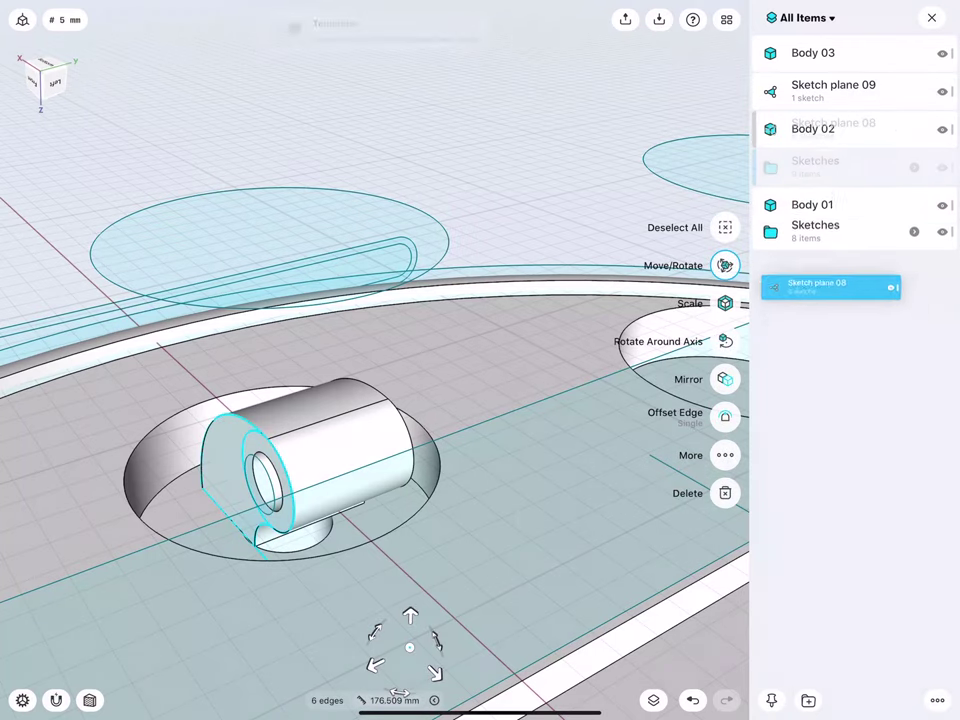
left_click_drag(850, 168, 825, 283)
left_click(105, 165)
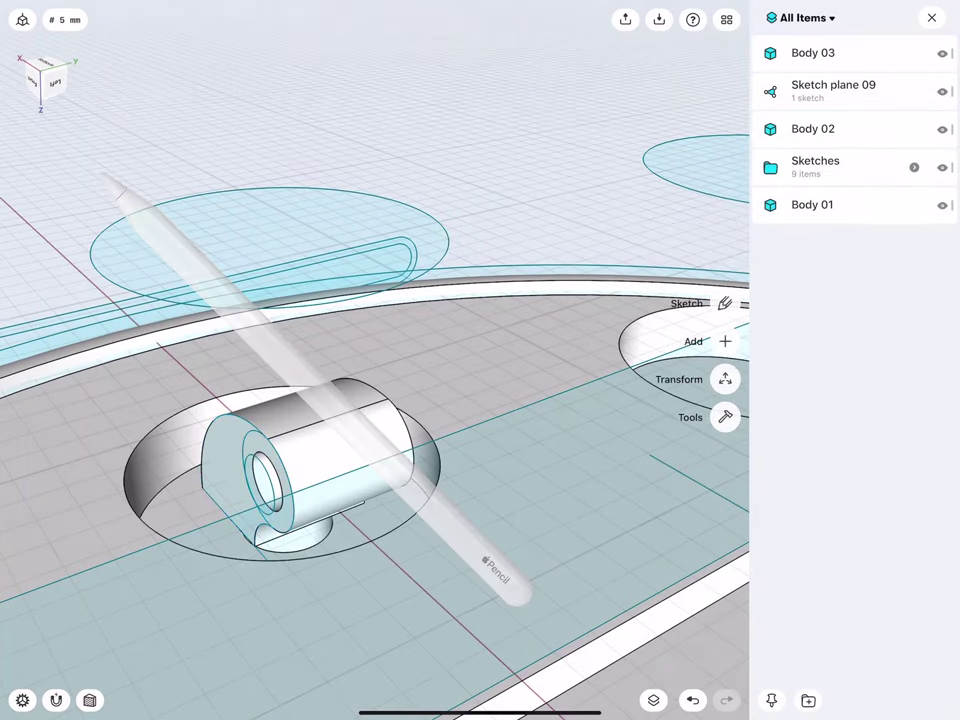
left_click(943, 167)
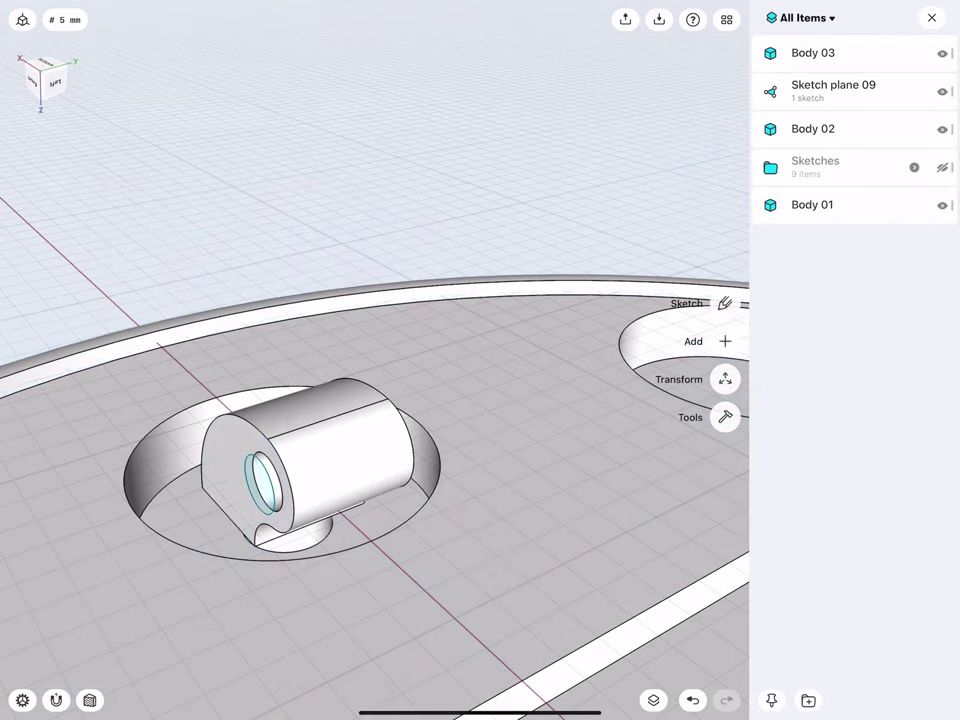
scroll(215, 498, "up", 2)
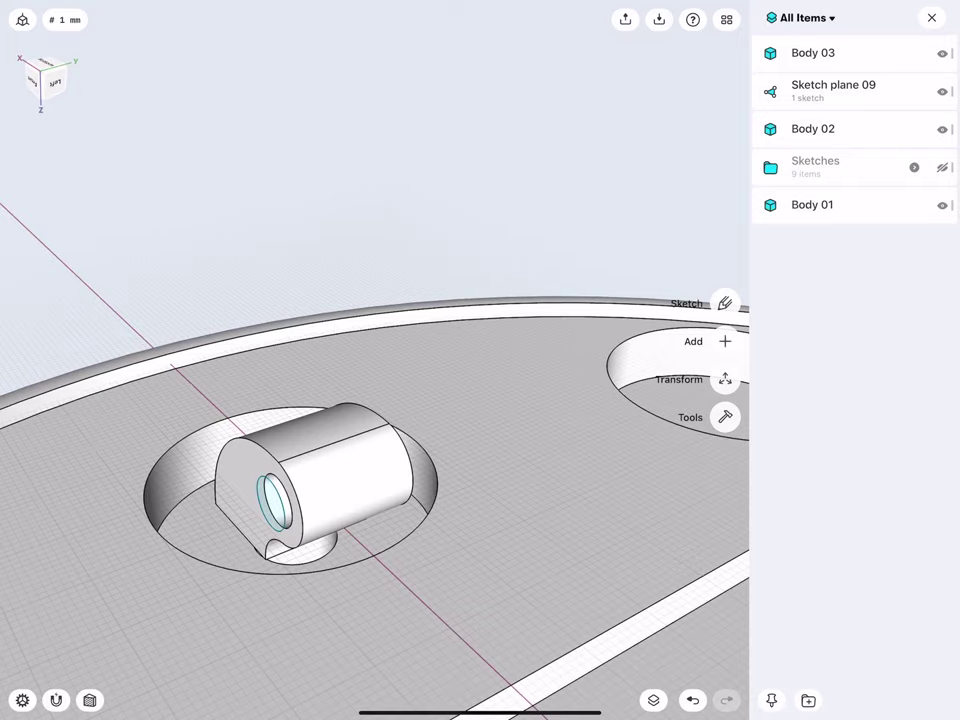
left_click(931, 17)
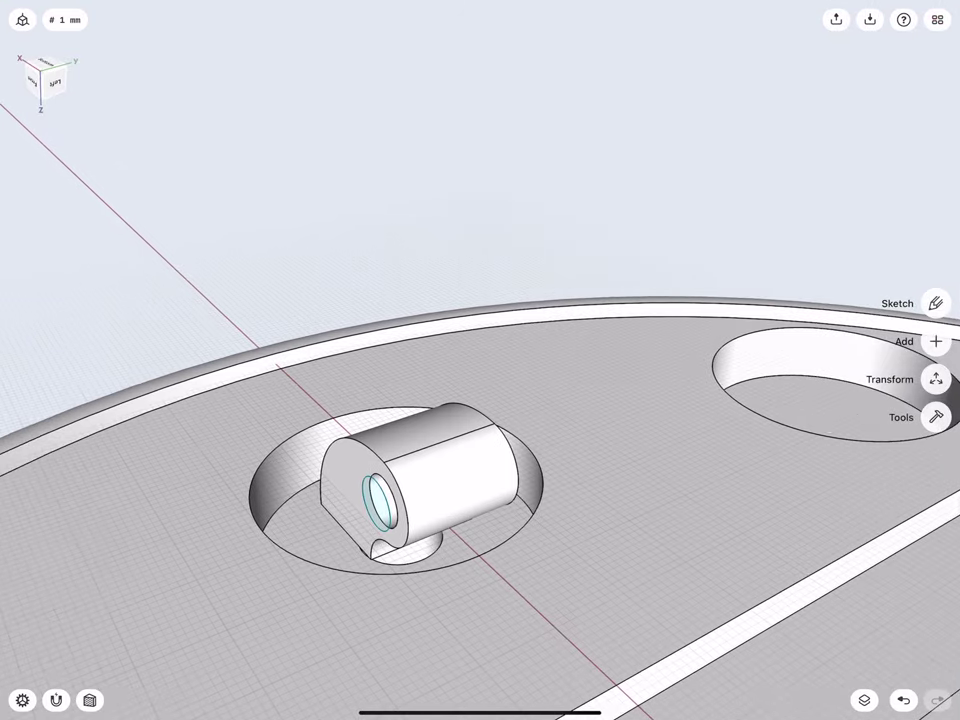
Add a construction plane offset from the body's end face
left_click(935, 340)
left_click(934, 359)
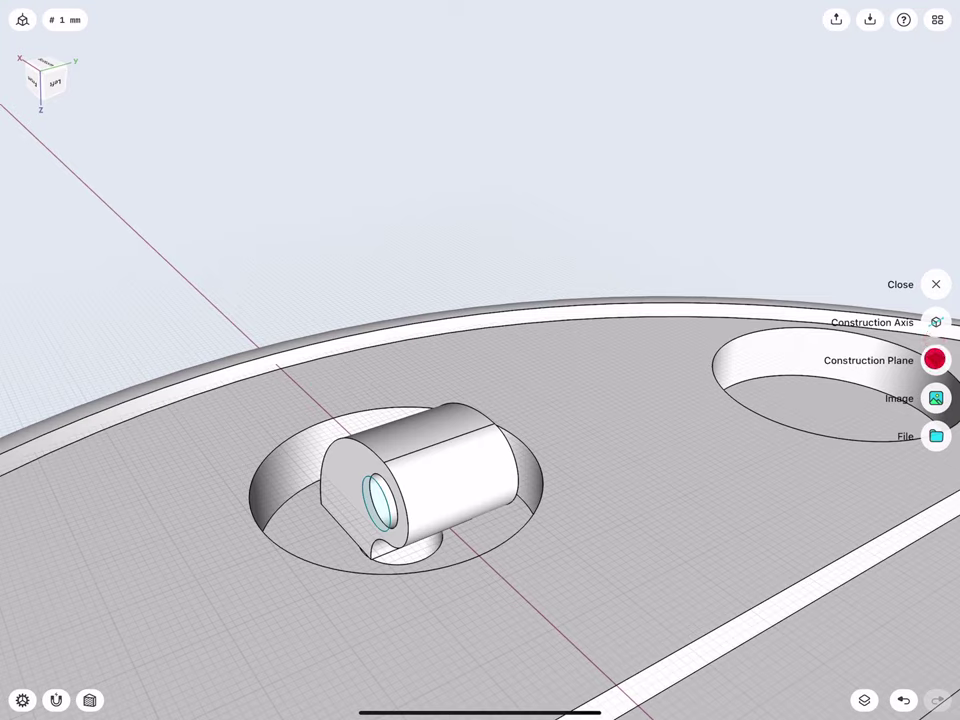
left_click(377, 497)
left_click(921, 322)
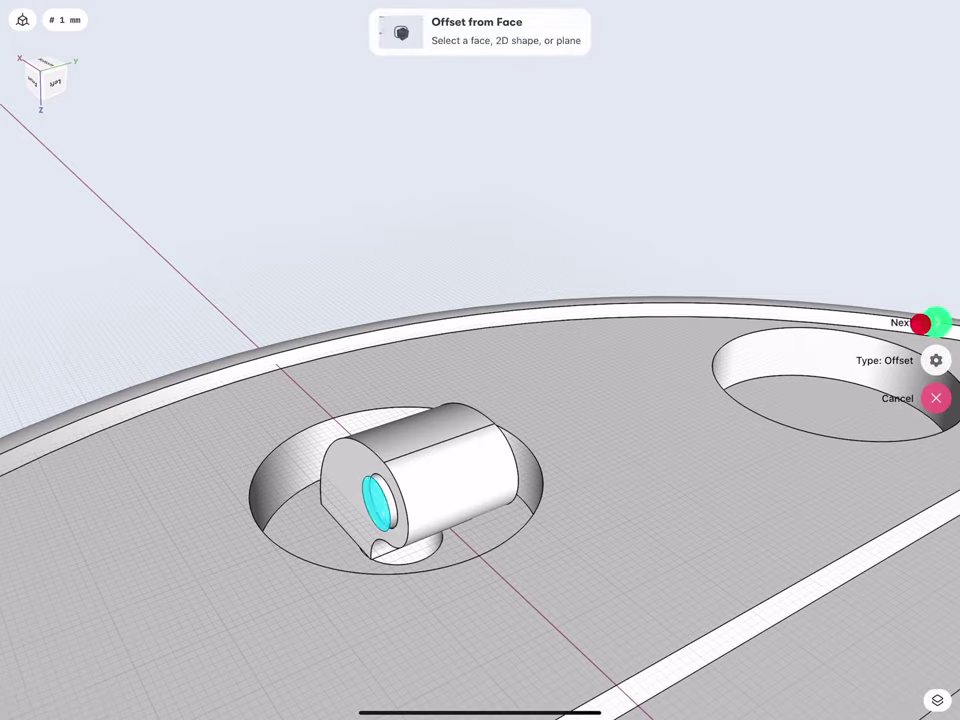
left_click(935, 321)
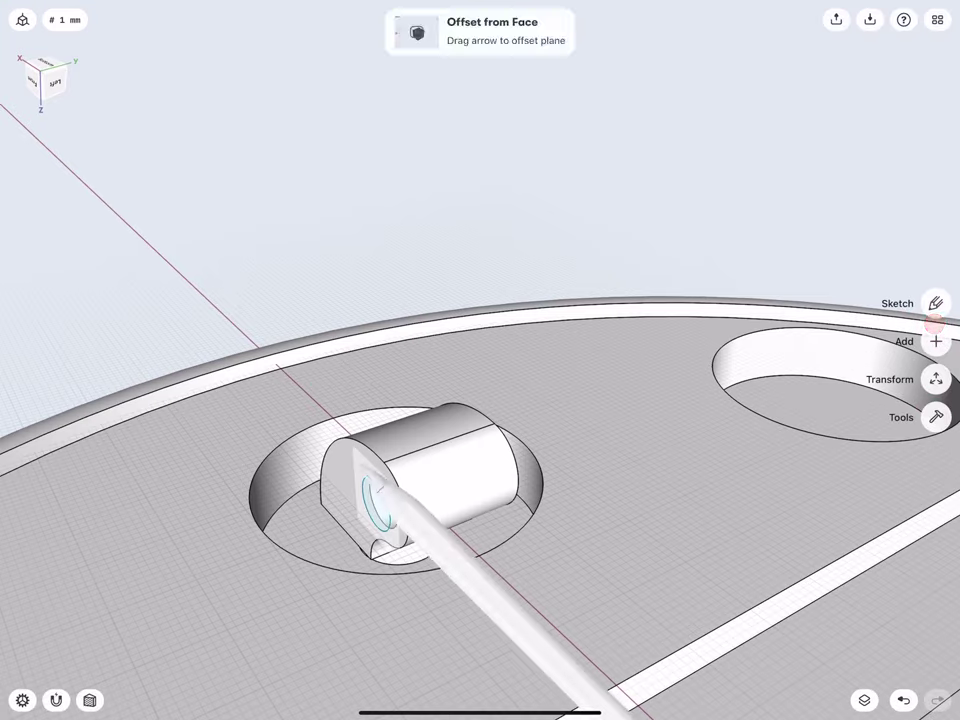
Rotate the construction plane -90° and start a sketch on it
left_click(375, 505)
mouse_move(349, 573)
left_mouse_down()
mouse_move(430, 510)
mouse_move(492, 524)
left_mouse_up()
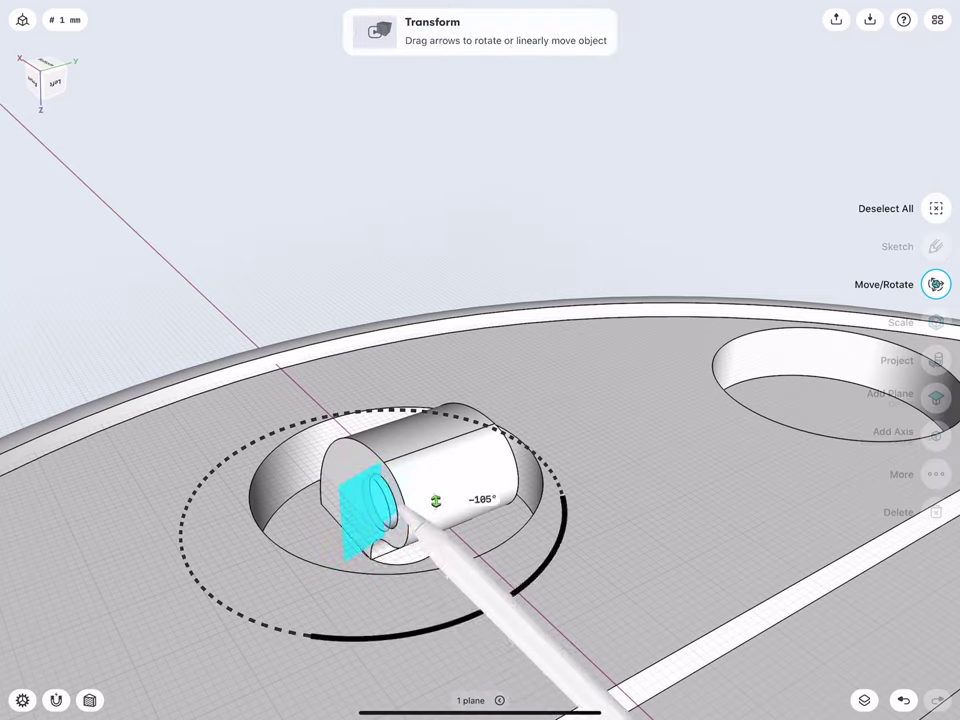
left_click(481, 516)
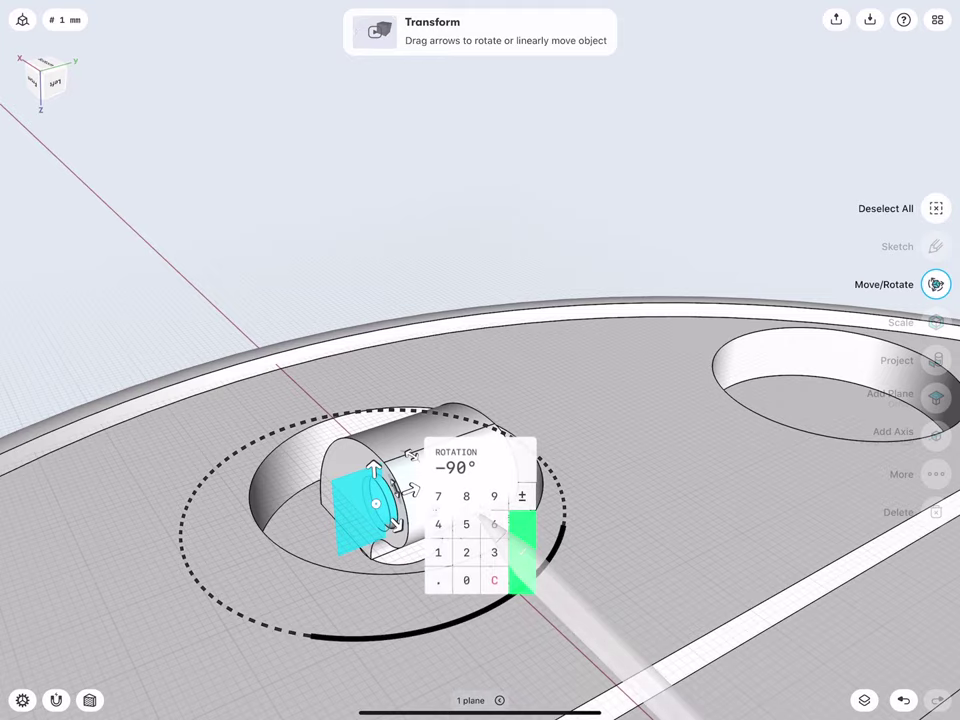
left_click(522, 565)
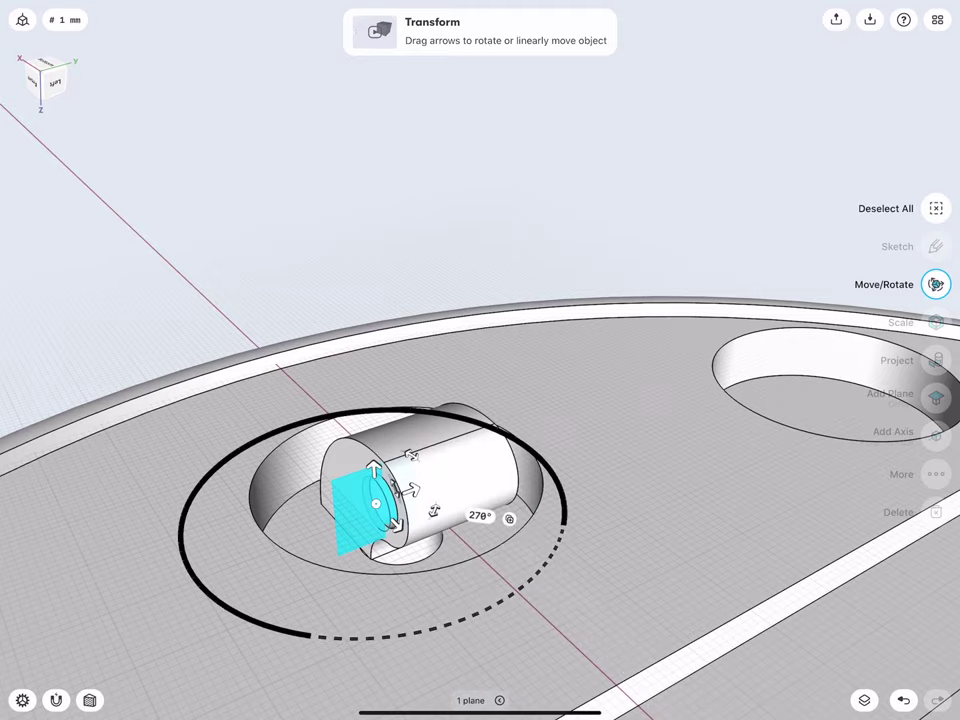
left_click(154, 285)
left_click(343, 503)
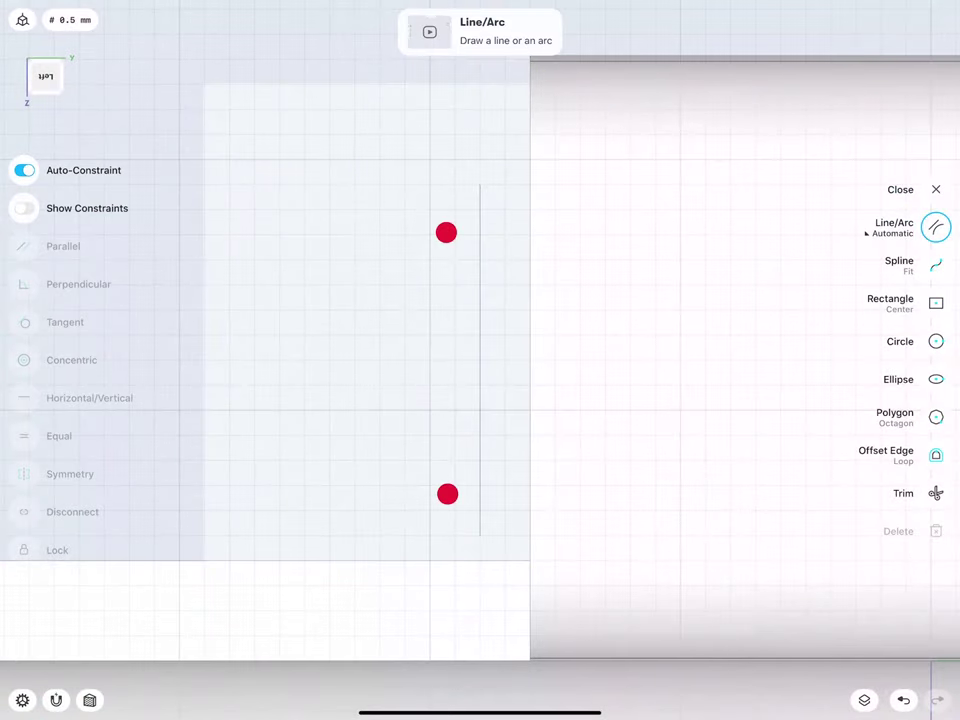
Turn on section view and draw a 6 mm vertical line up from the origin
mouse_move(446, 362)
middle_mouse_down()
mouse_move(114, 398)
mouse_move(158, 410)
middle_mouse_up()
left_click(89, 700)
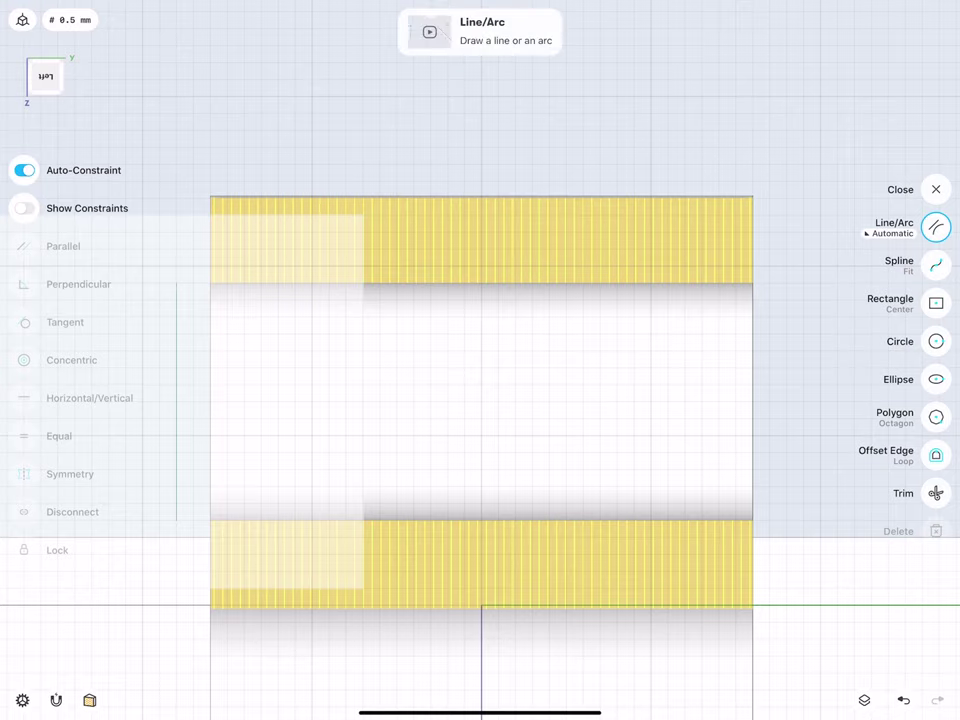
middle_click_drag(350, 460, 339, 455)
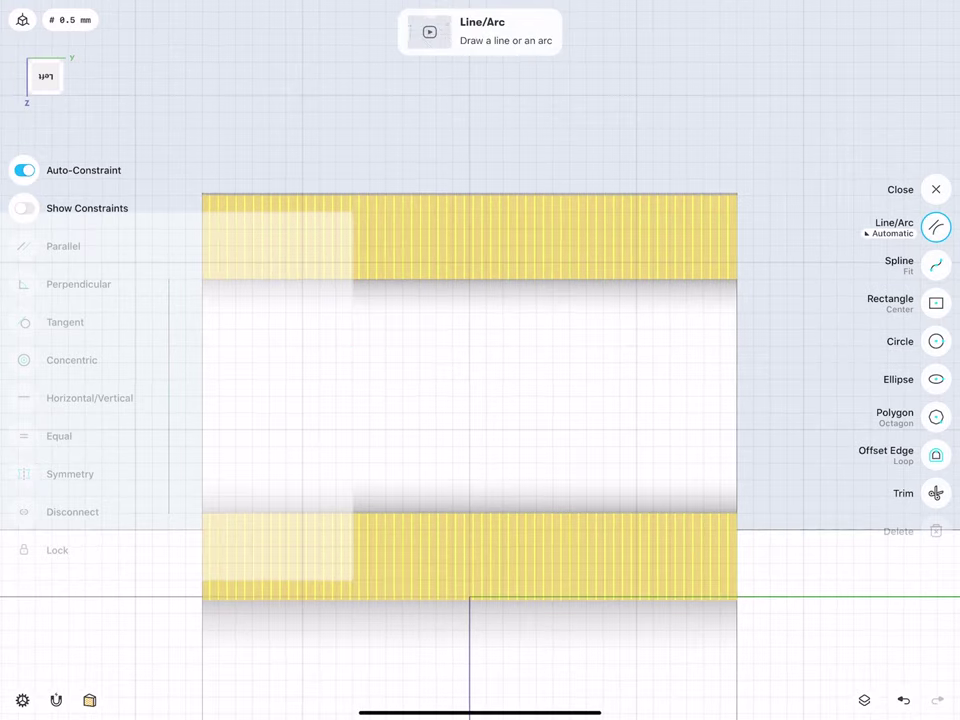
left_click_drag(469, 597, 469, 430)
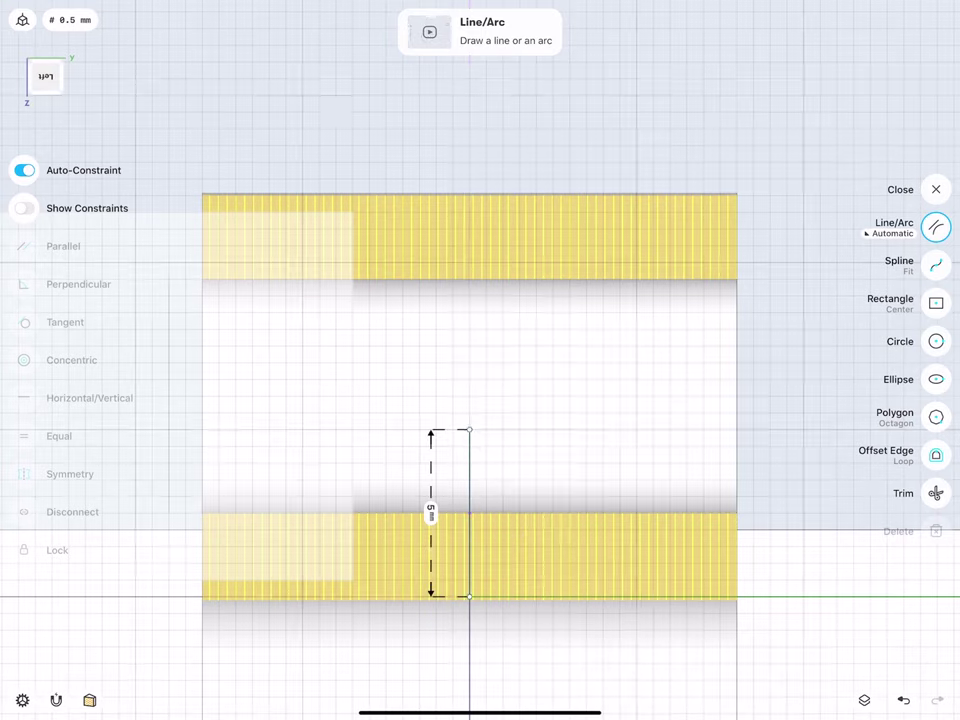
left_click(431, 508)
type("6")
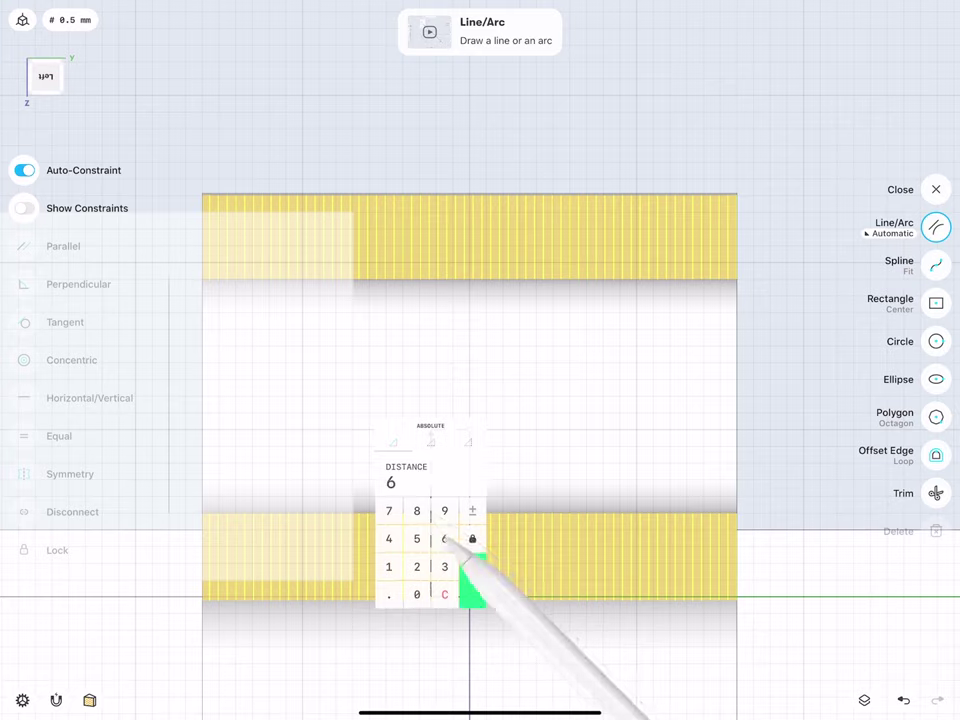
left_click(473, 574)
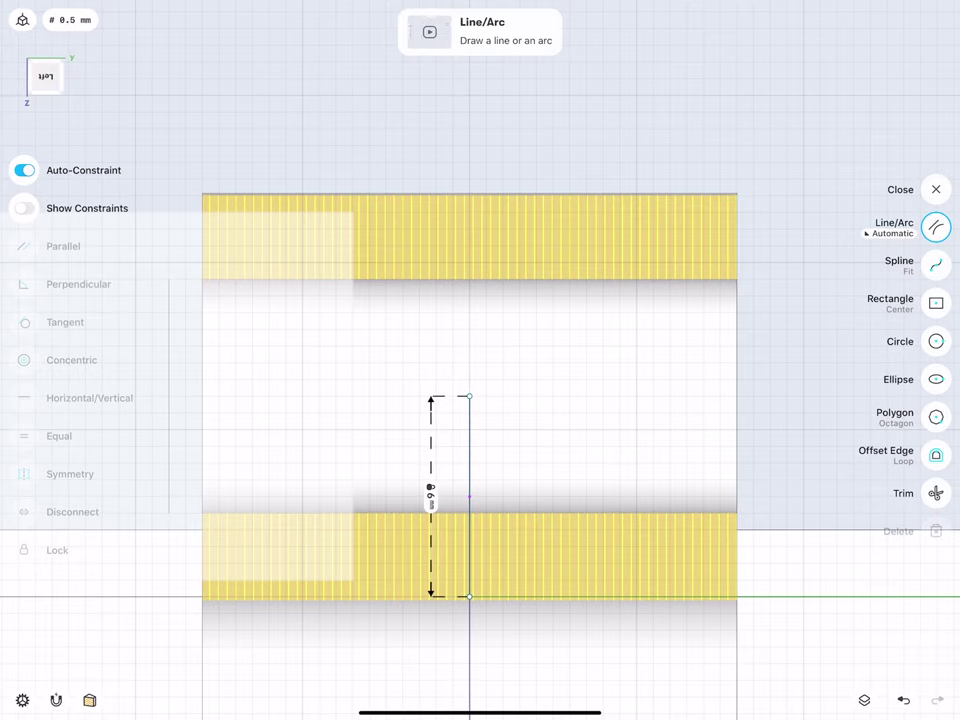
Draw a 4 mm horizontal line leftward from the vertical line's top end
left_click_drag(469, 396, 369, 397)
left_click(419, 434)
type("4")
left_click(460, 500)
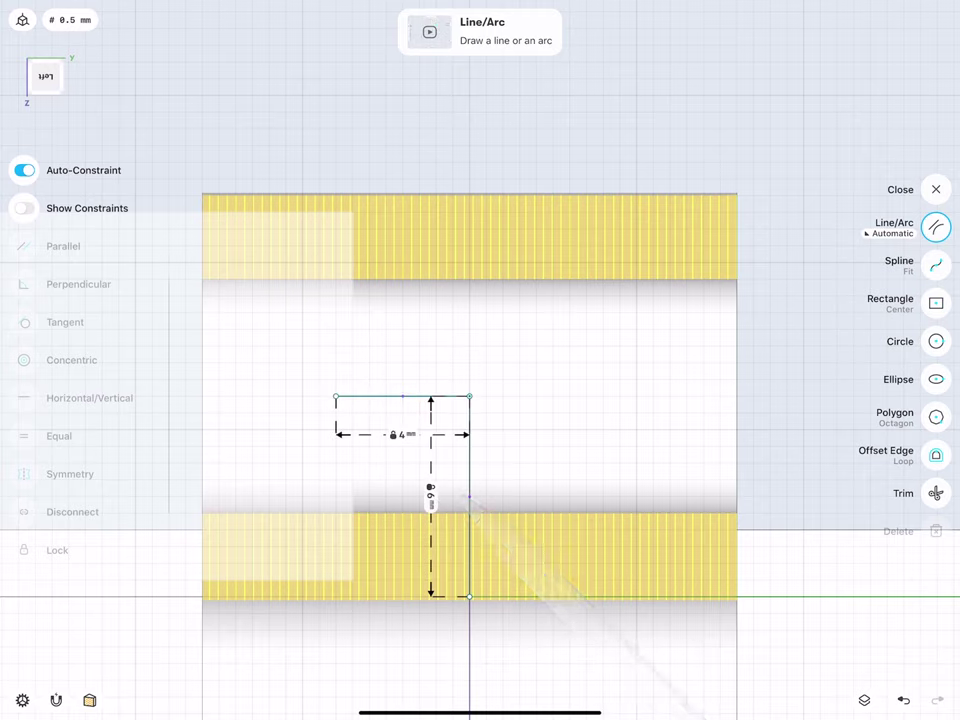
Extend the top line 4 mm to the right and lock its length
left_click_drag(469, 396, 603, 396)
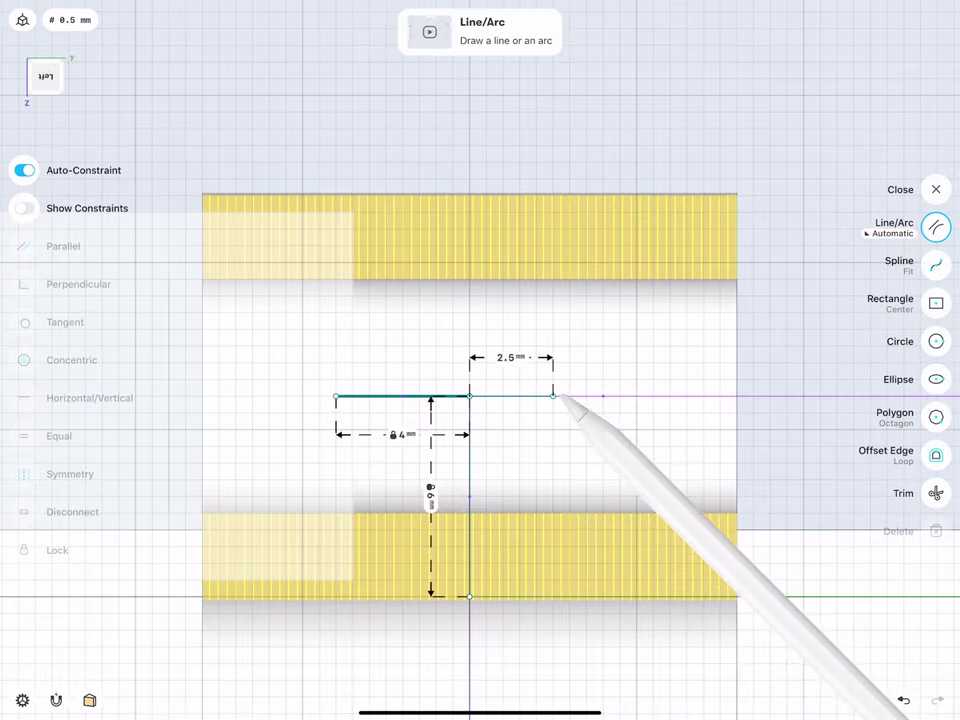
left_click(536, 357)
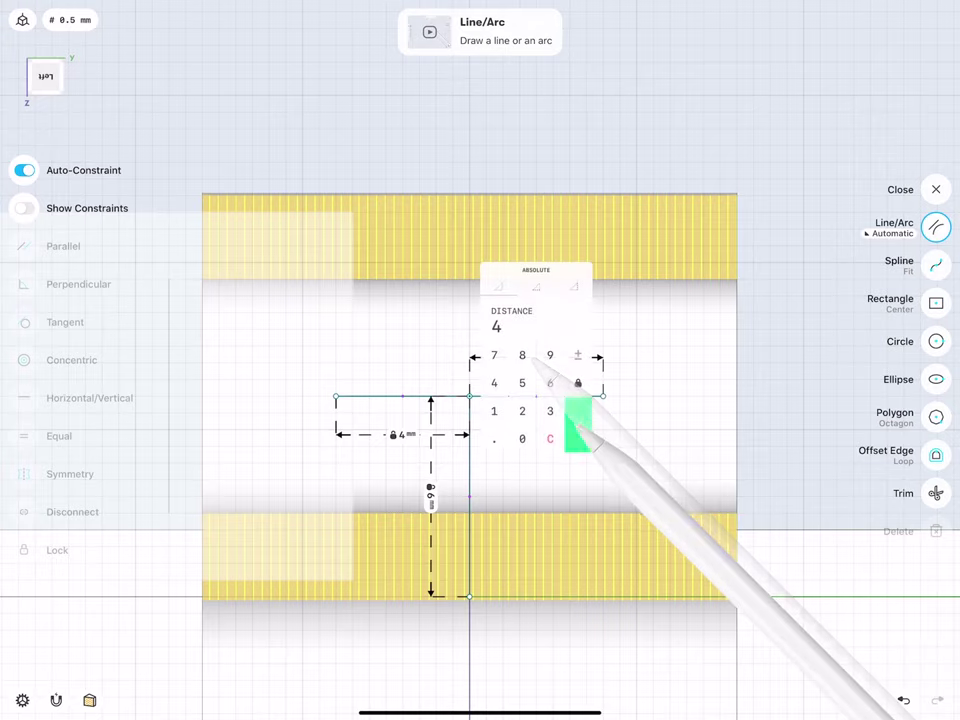
left_click(577, 420)
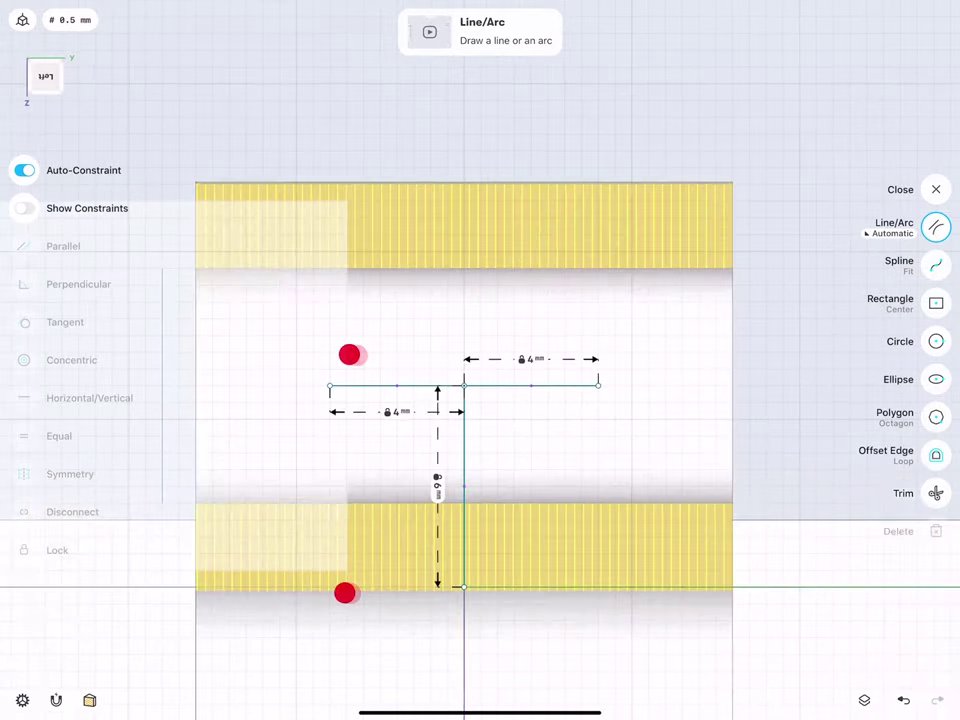
Draw the 9 mm left side down and dimension the bottom edge to 8 mm, locking both
middle_click_drag(374, 383, 327, 289)
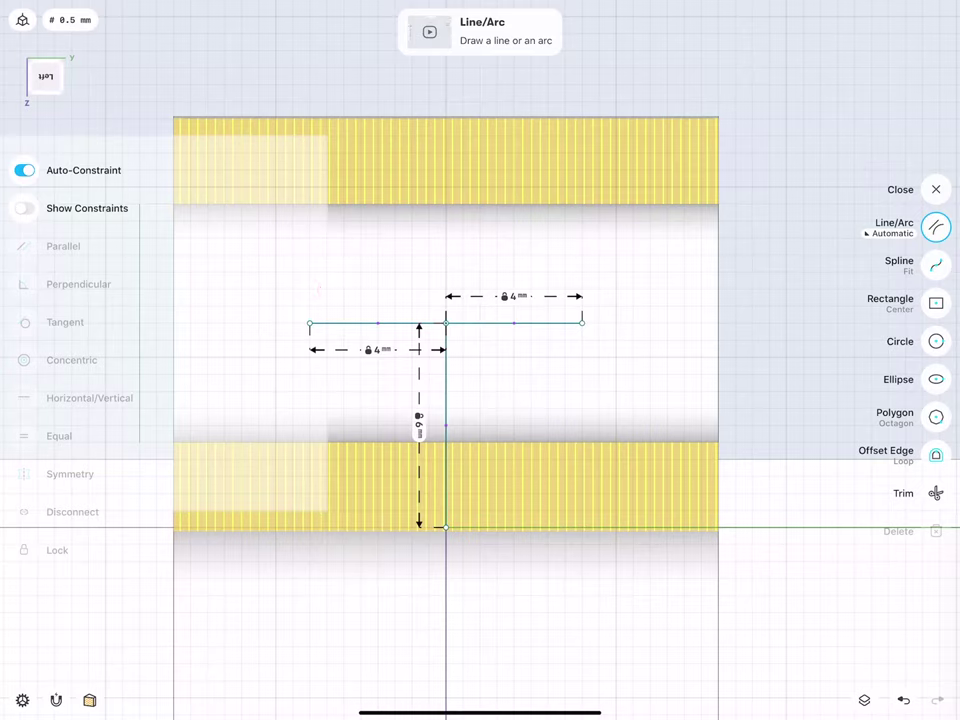
mouse_move(309, 322)
left_mouse_down()
mouse_move(310, 629)
mouse_move(582, 629)
mouse_move(582, 322)
left_mouse_up()
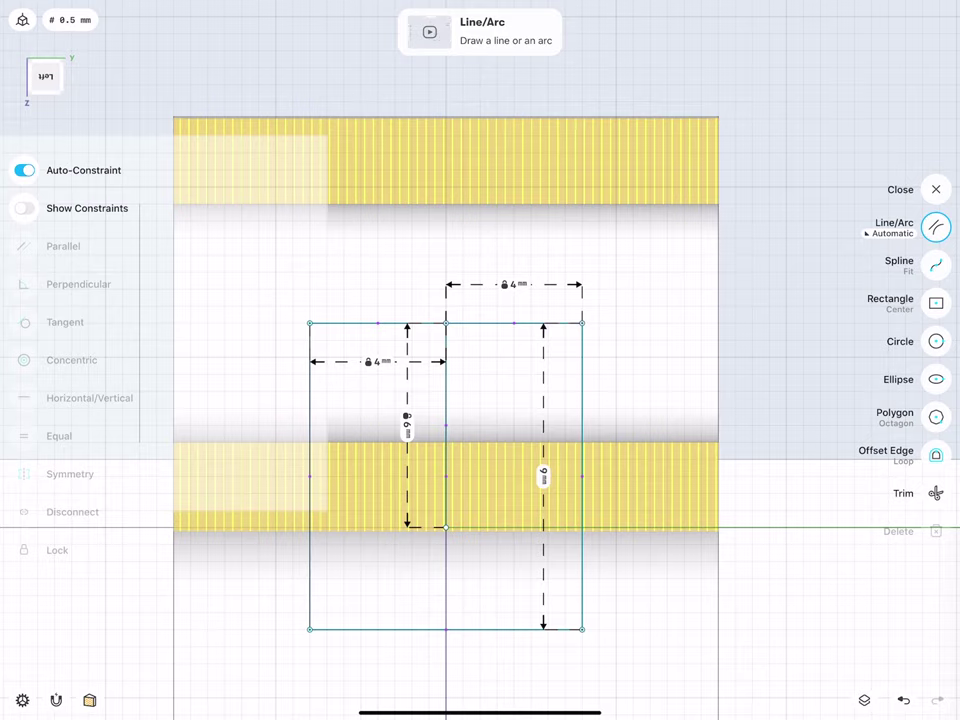
left_click(310, 476)
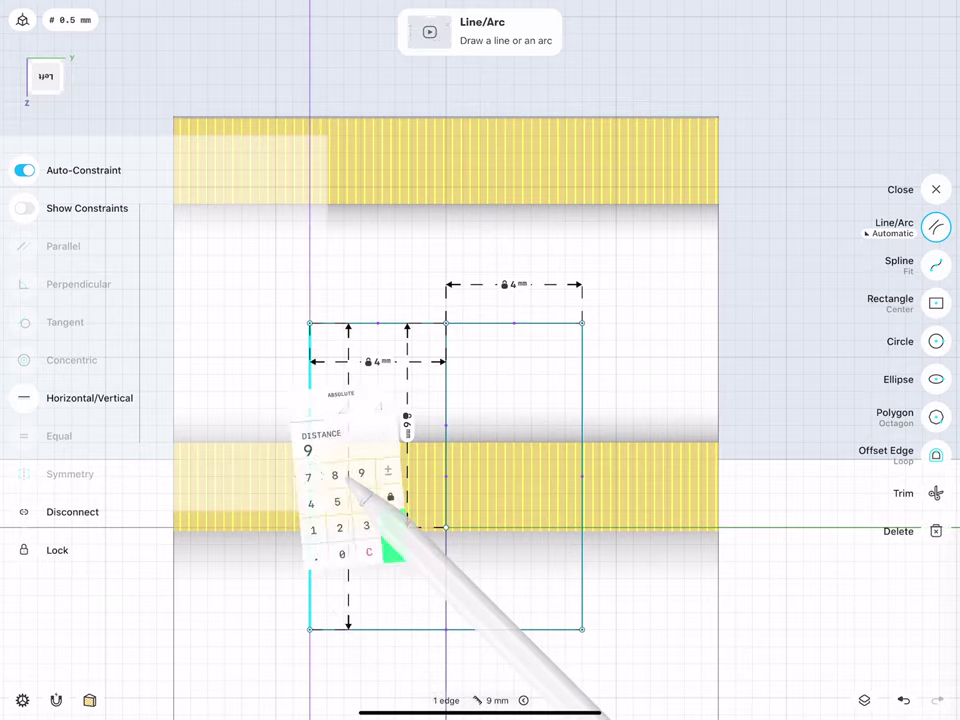
left_click(390, 548)
left_click(446, 629)
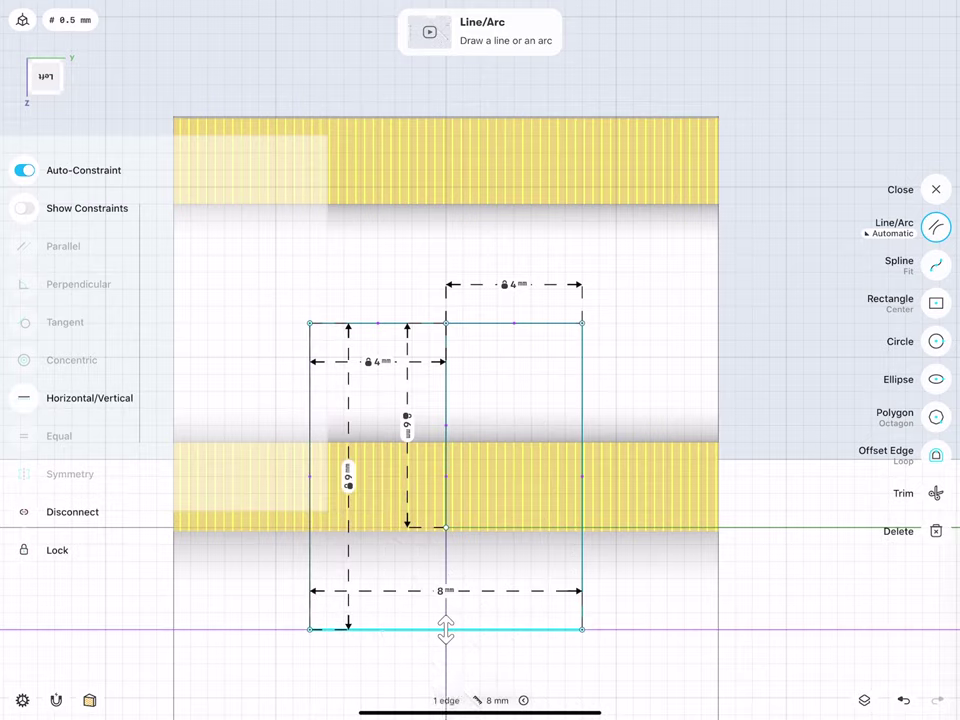
left_click_drag(446, 629, 455, 681)
left_click(499, 678)
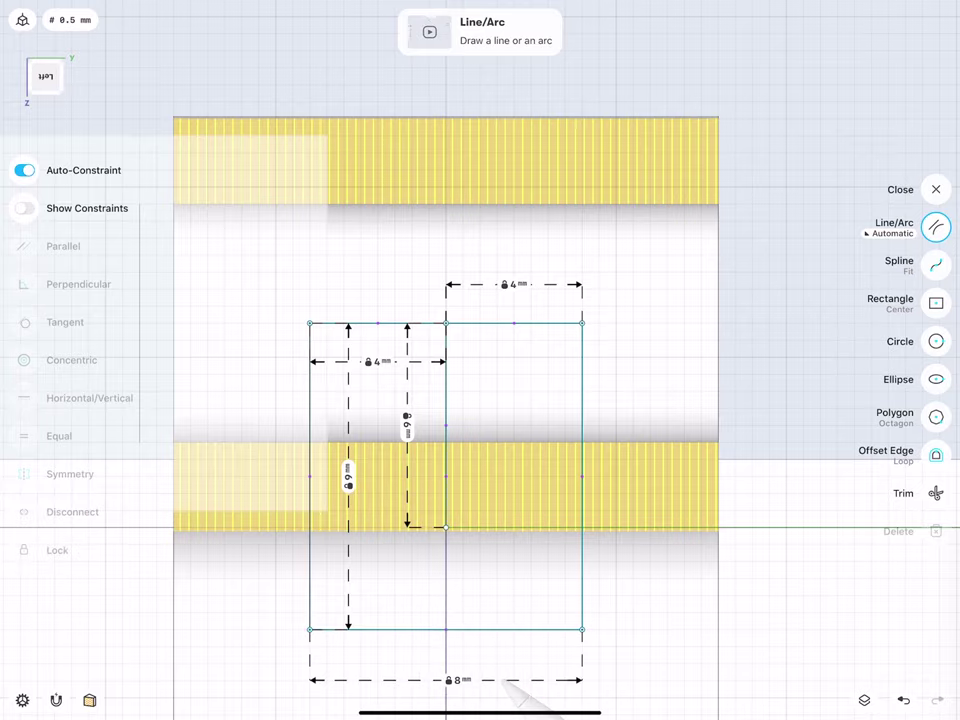
middle_click_drag(384, 236, 364, 390)
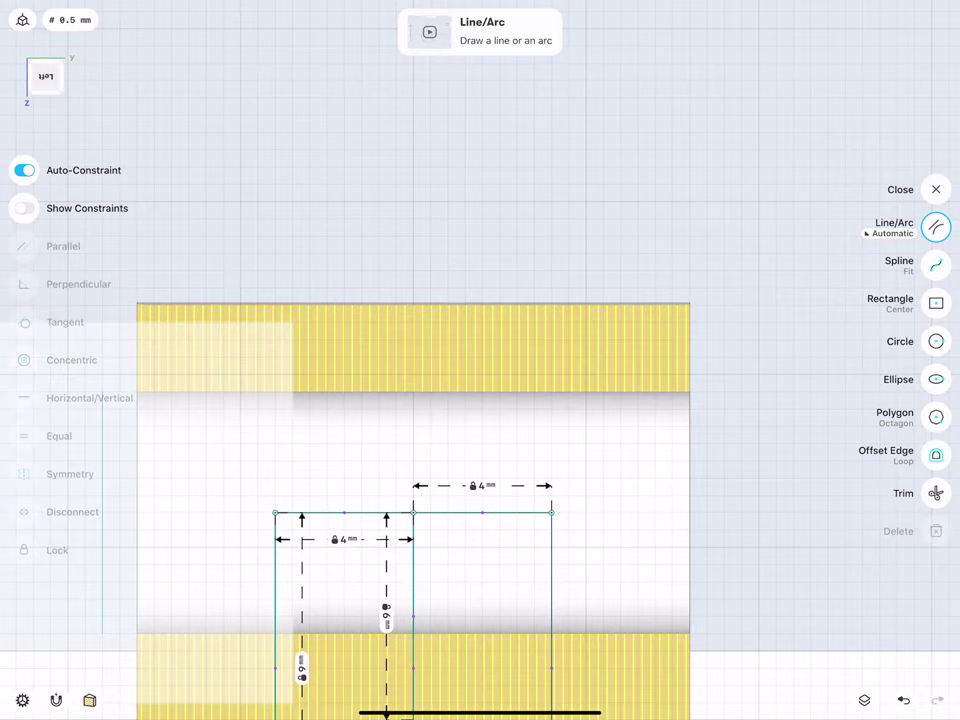
Draw 3.5 mm lines up from both top corners and close them with an 8 mm top line
left_click_drag(551, 512, 551, 392)
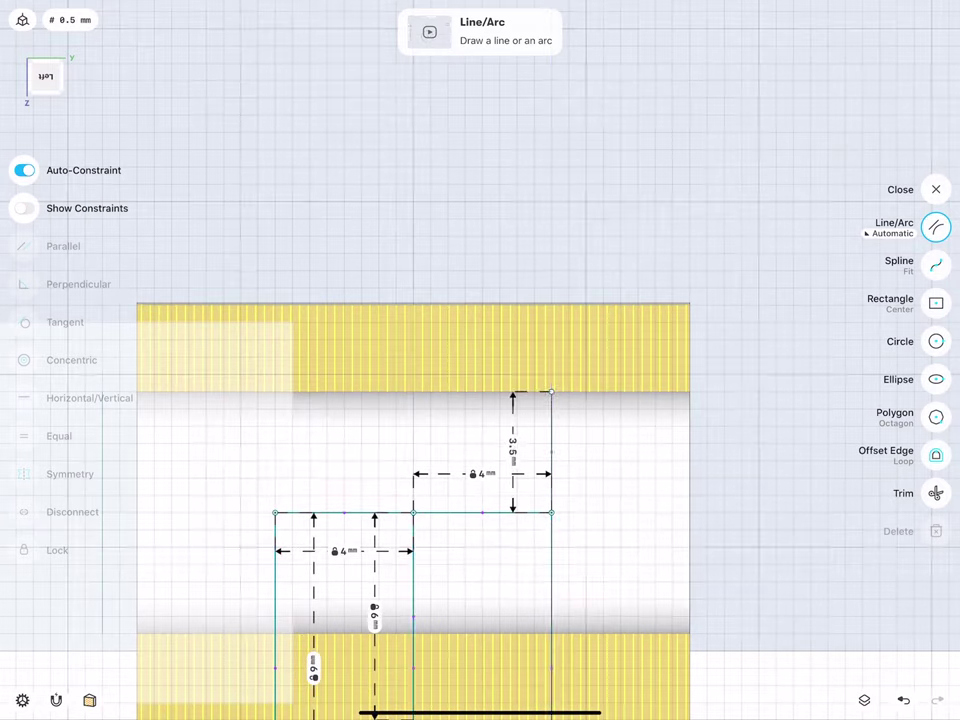
left_click_drag(275, 512, 275, 392)
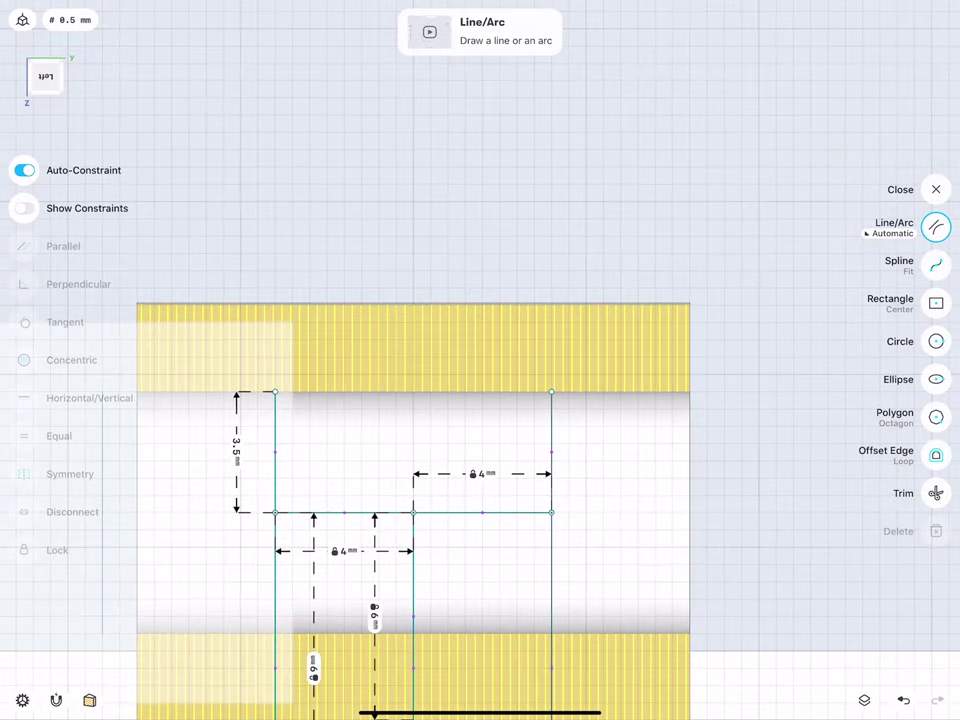
left_click_drag(551, 392, 275, 392)
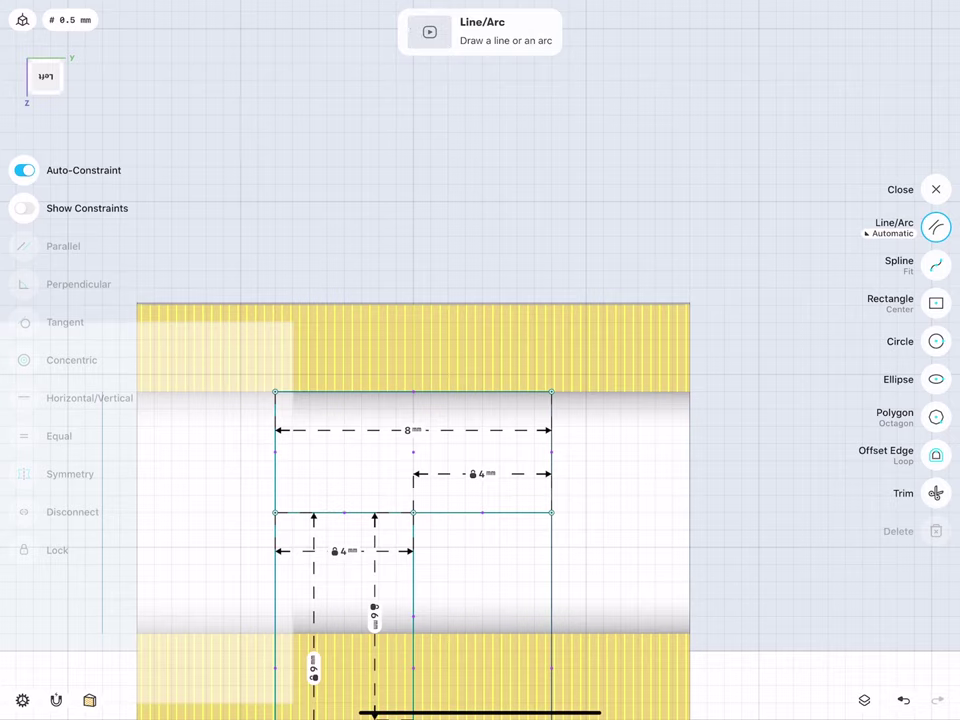
Add locked 4.5 mm vertical lines rising from both band corners
left_click_drag(551, 392, 551, 237)
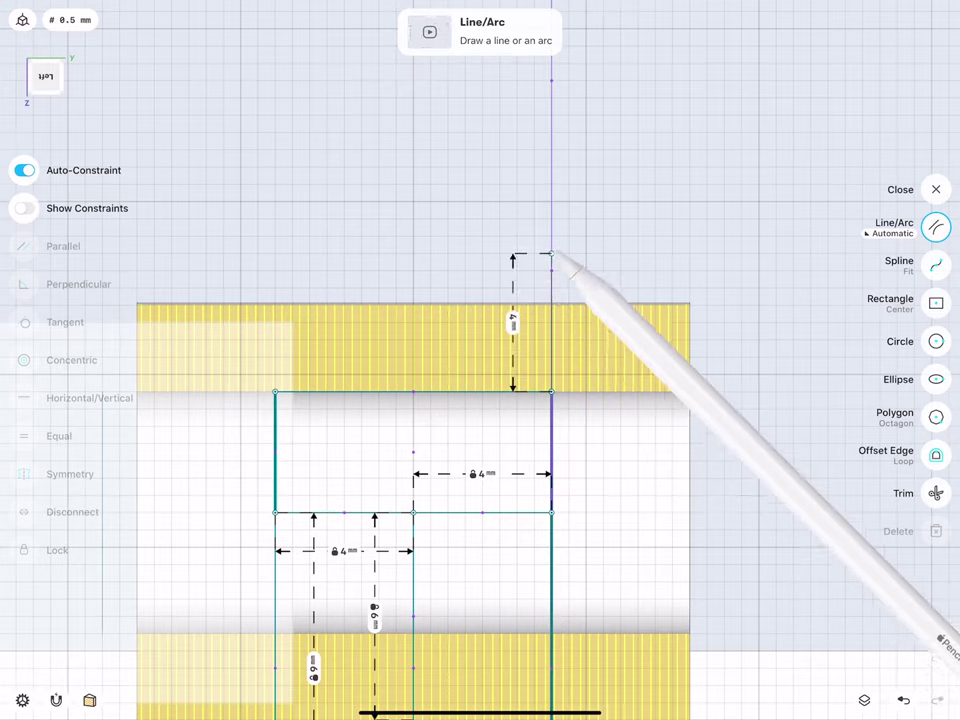
left_click(512, 315)
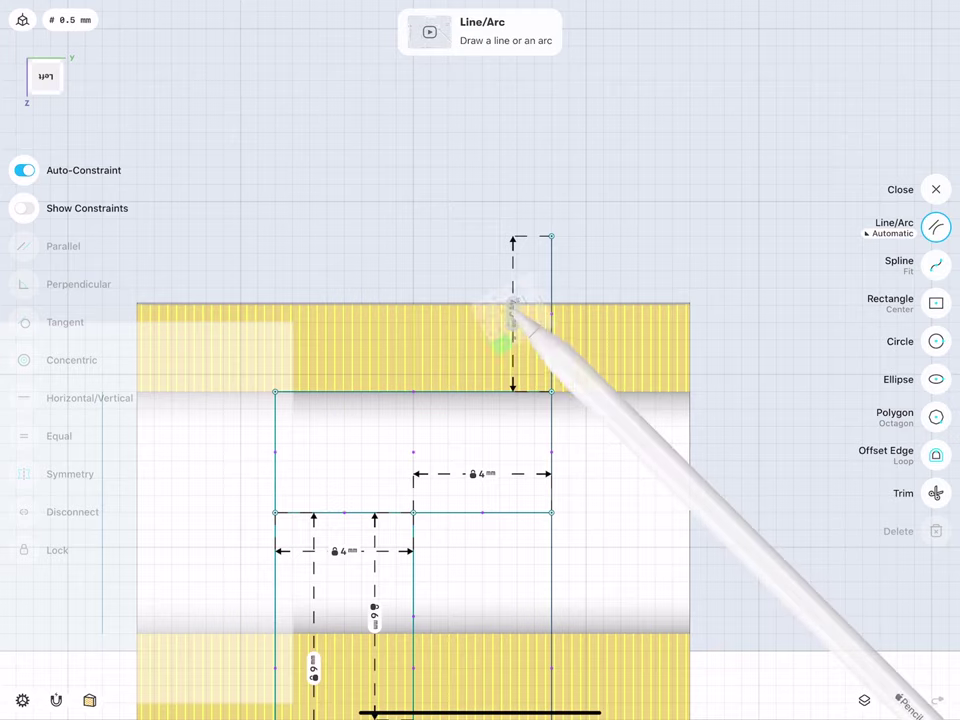
left_click(553, 379)
left_click_drag(275, 392, 275, 237)
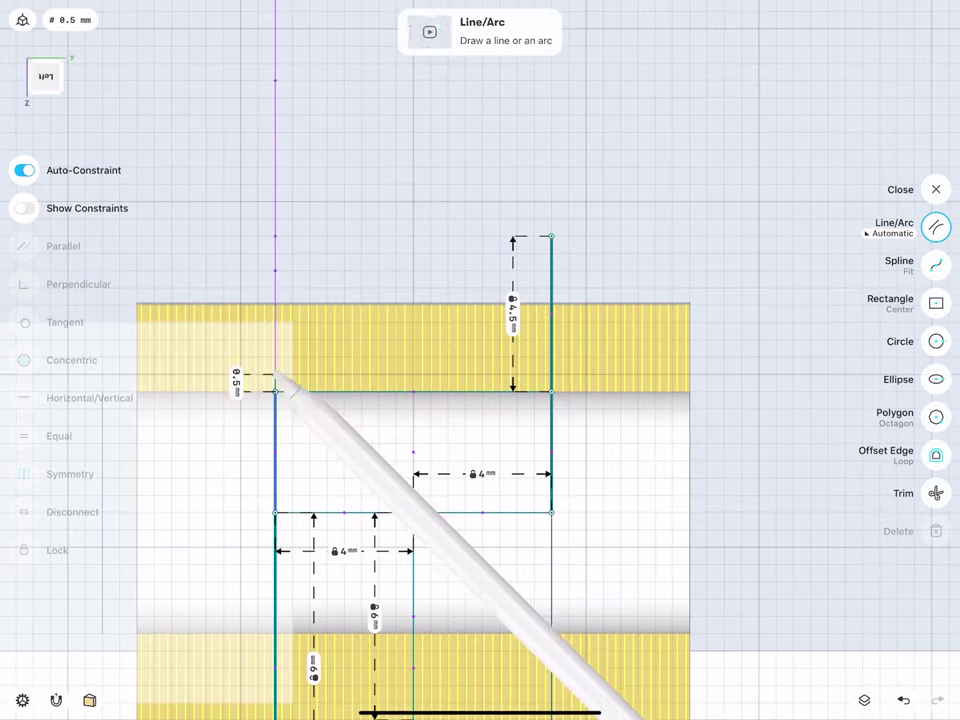
left_click(237, 310)
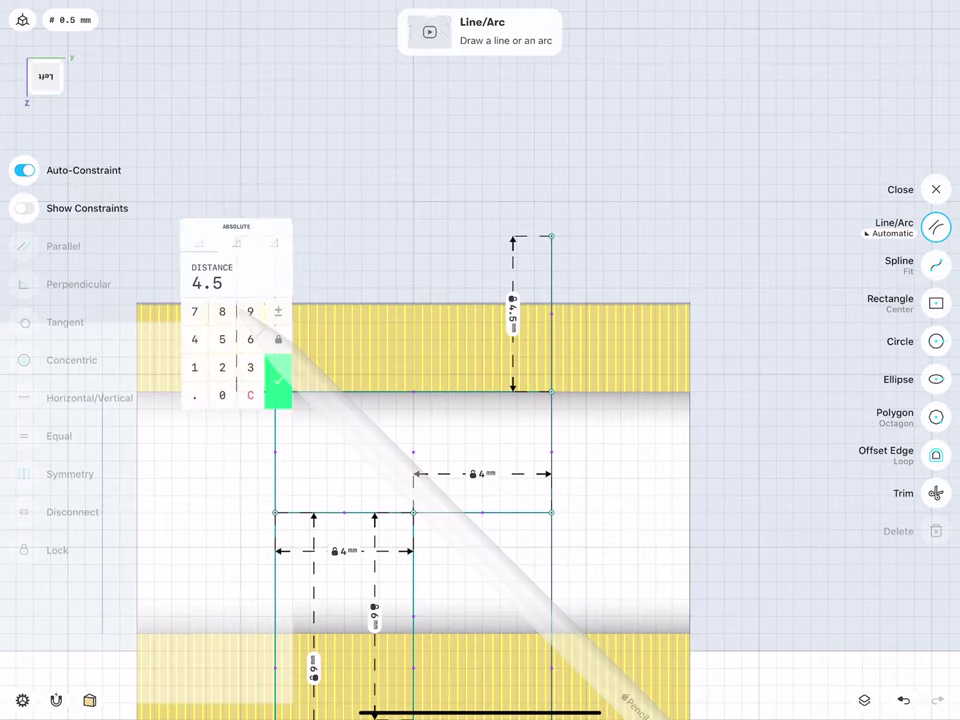
left_click(276, 381)
Lock both 3.5 mm band sides and draw a circle from the band centre to the line tops
left_click(273, 452)
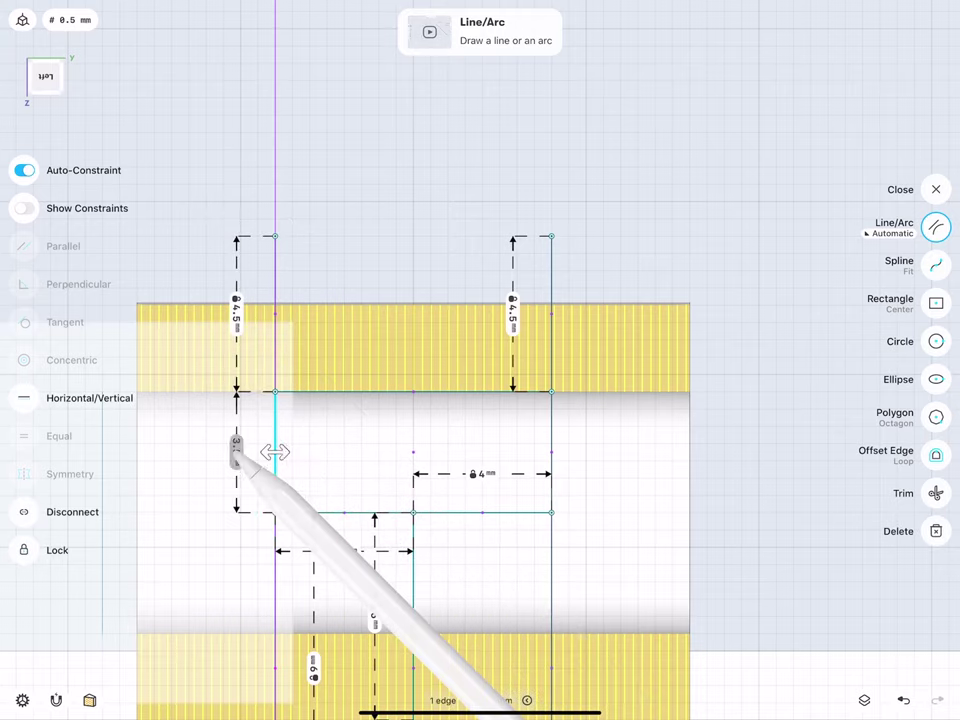
left_click(237, 450)
left_click(279, 516)
left_click(551, 452)
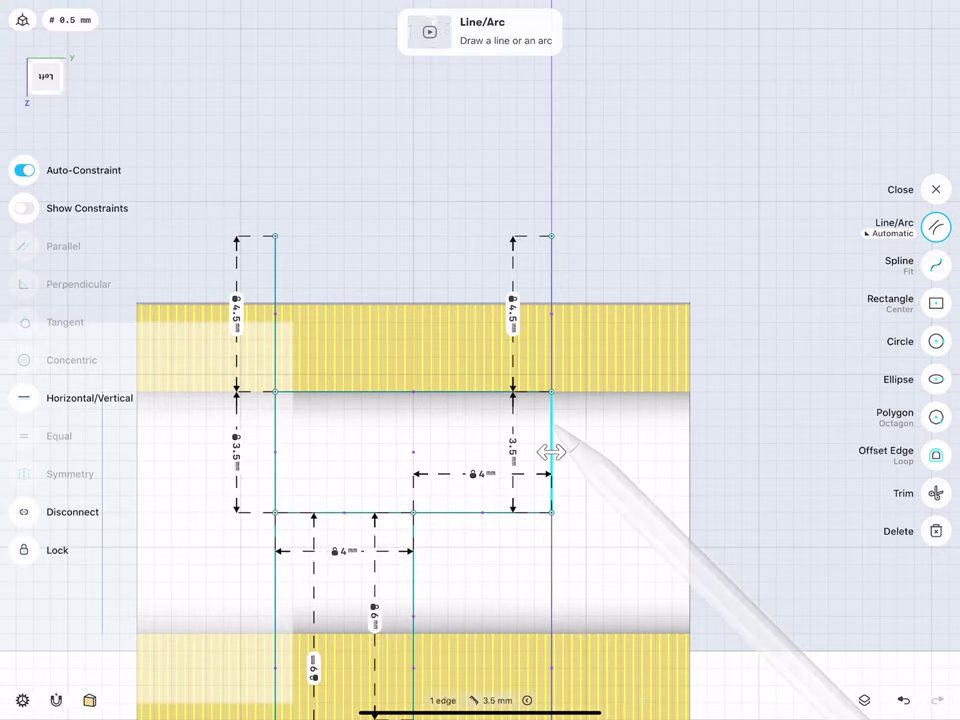
left_click_drag(553, 440, 615, 452)
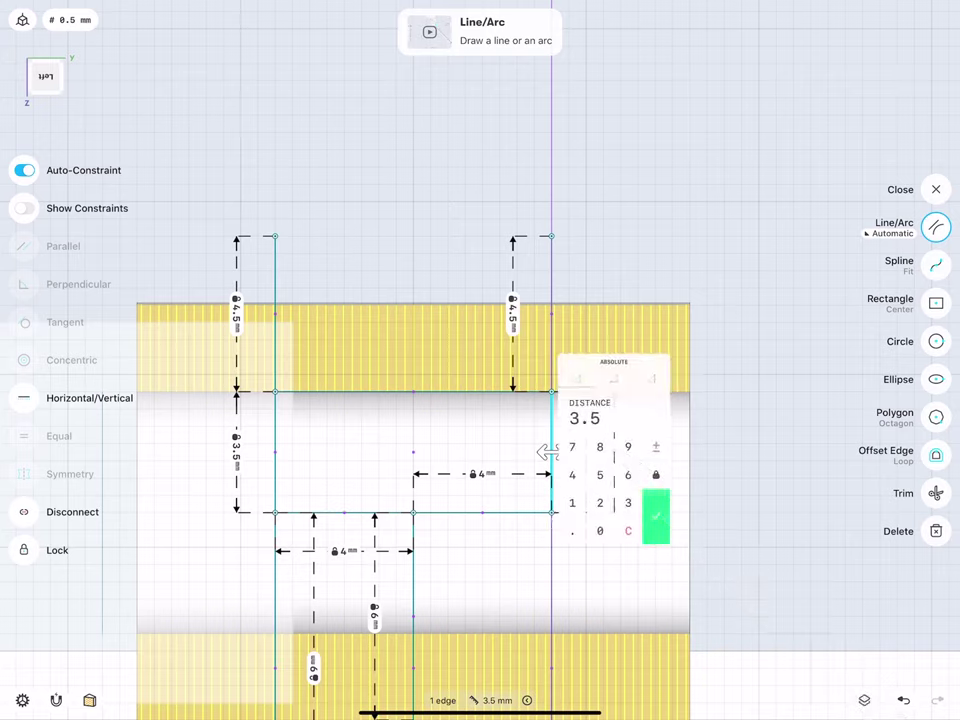
left_click(656, 515)
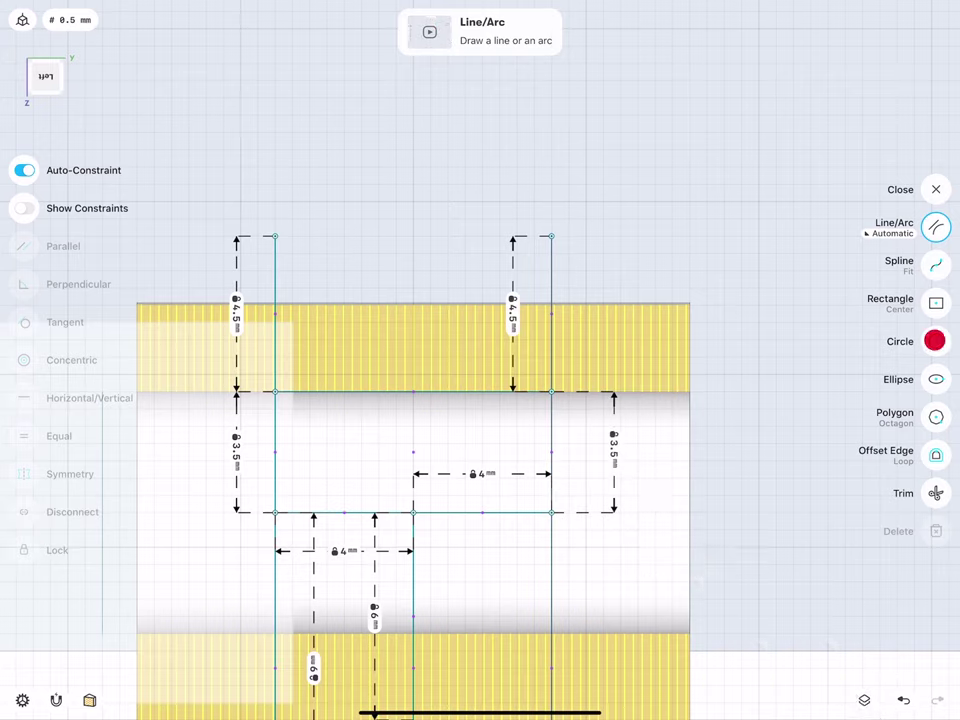
left_click_drag(413, 512, 551, 236)
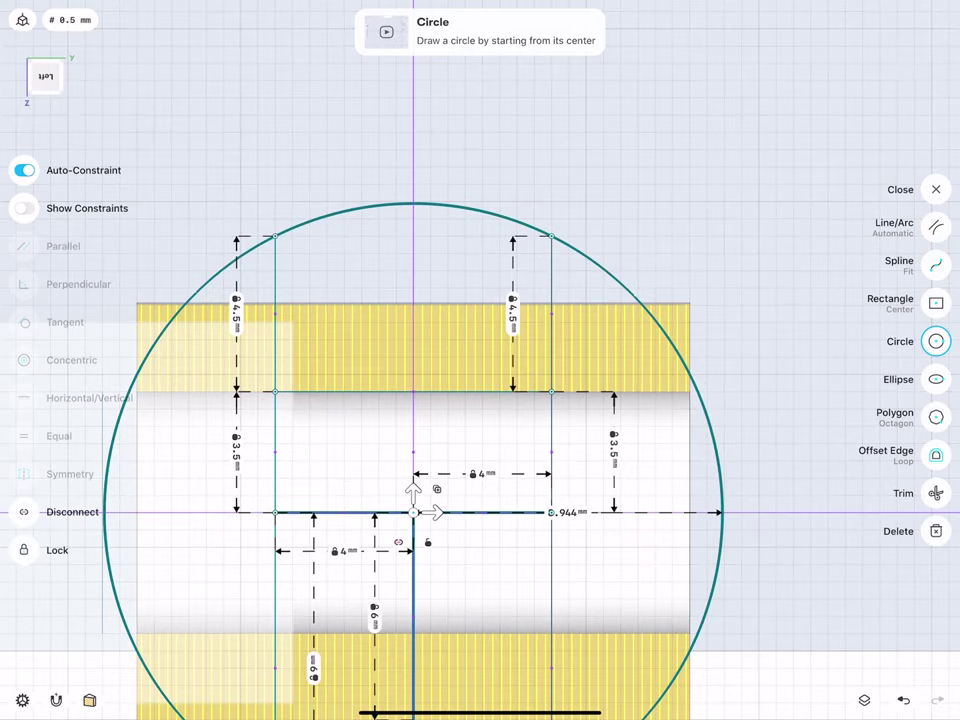
Trim the circle's upper-left and right arcs, leaving one arc capping the 4.5 mm lines
left_click(936, 492)
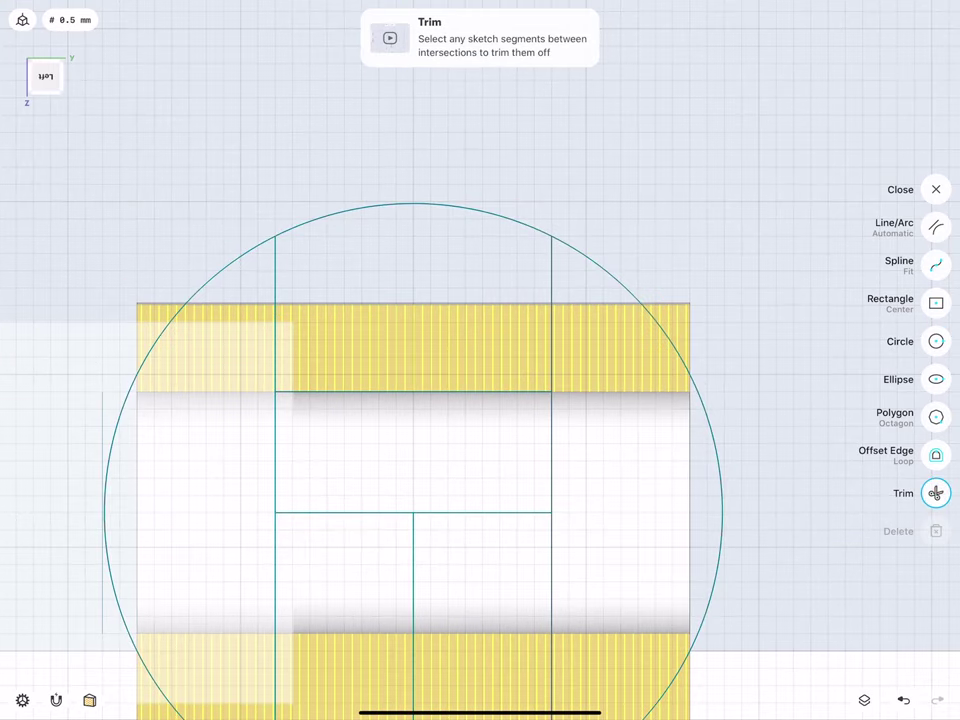
left_click(210, 292)
left_click(585, 255)
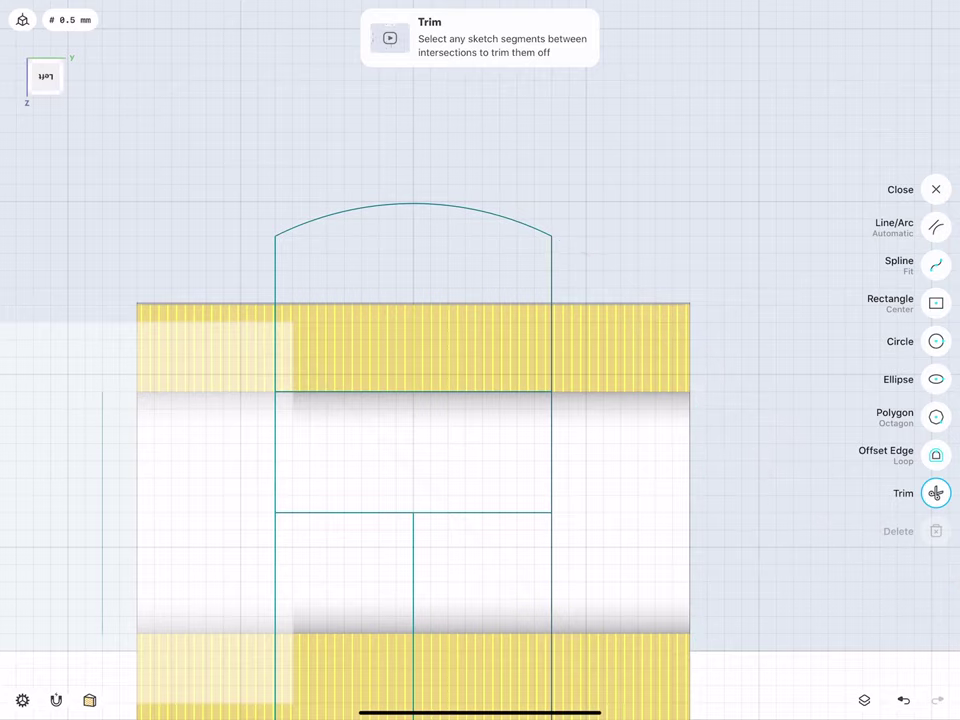
scroll(274, 438, "down", 2)
scroll(265, 438, "down", 2)
scroll(257, 406, "down", 1)
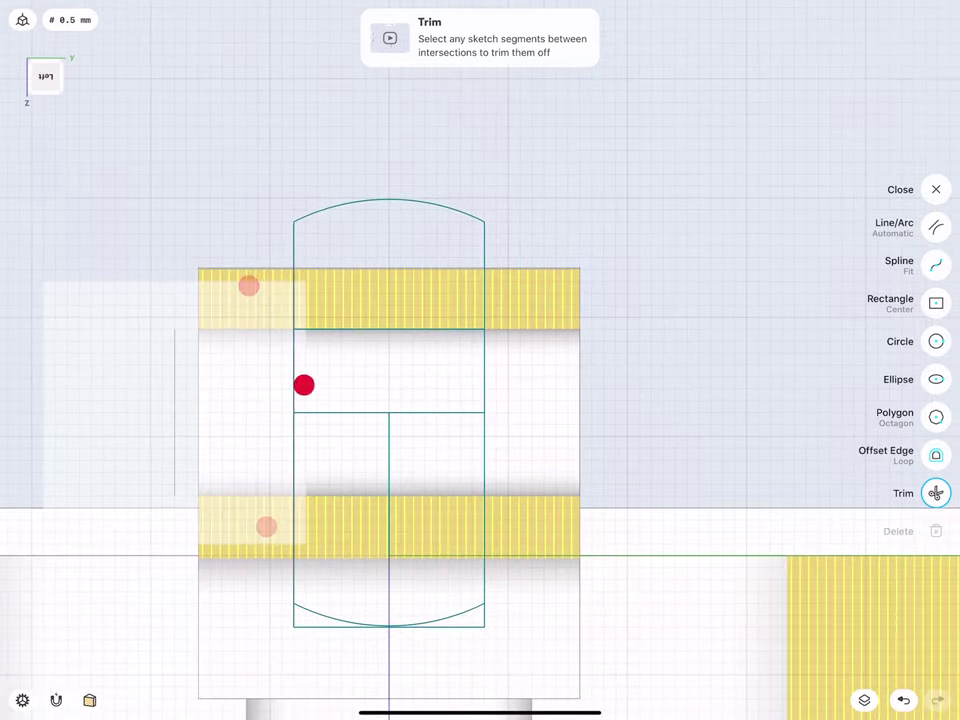
scroll(303, 384, "down", 3)
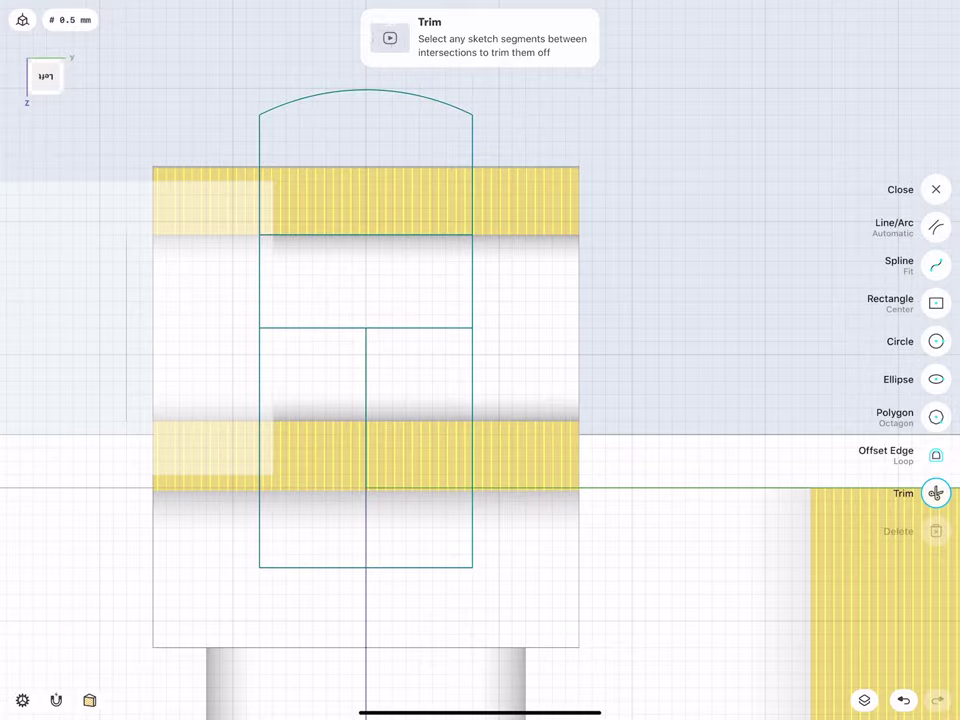
Close the sketch and orbit to a 3D view of the part
left_click(936, 189)
scroll(271, 390, "down", 2)
middle_click_drag(254, 300, 254, 415)
Select the lower sketch face and its vertical centre edge as the revolve axis
scroll(300, 400, "up", 3)
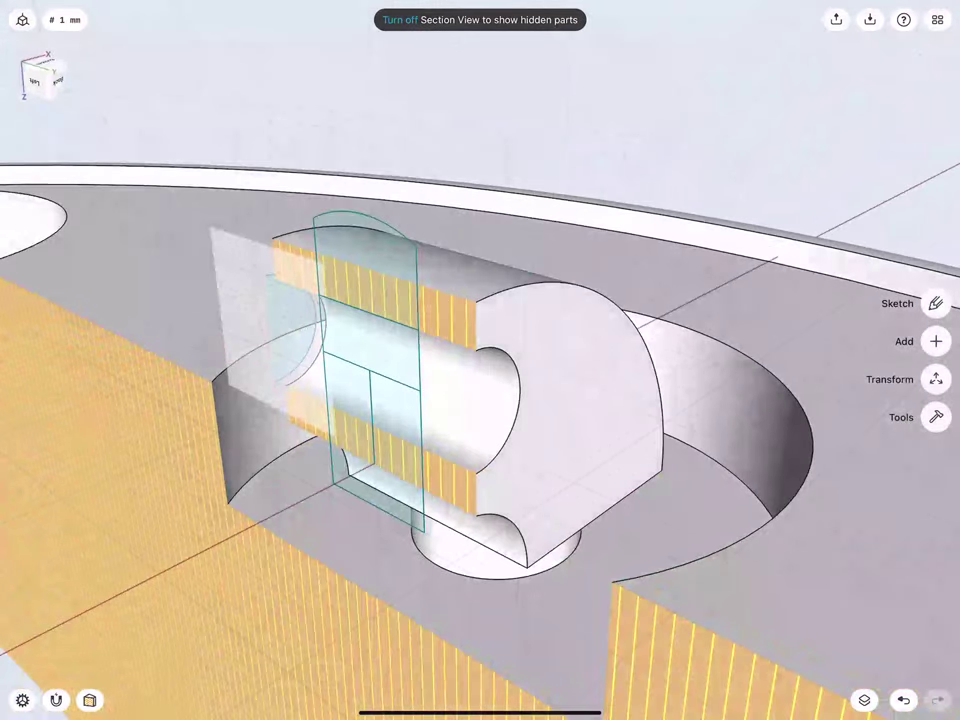
scroll(265, 390, "up", 3)
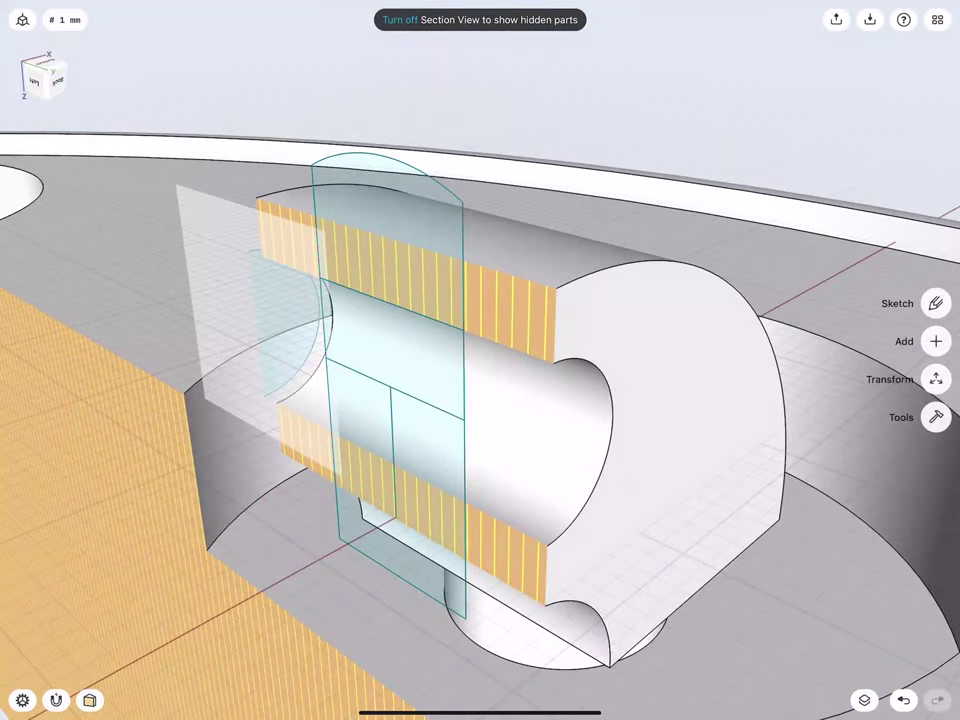
mouse_move(231, 366)
middle_mouse_down()
mouse_move(293, 383)
mouse_move(272, 380)
middle_mouse_up()
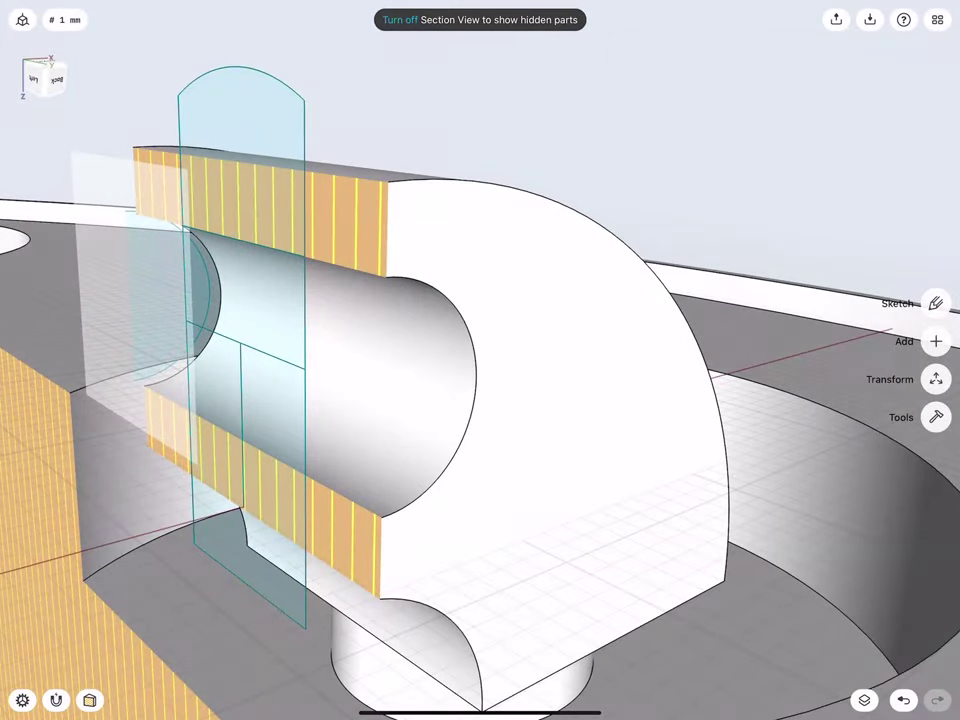
left_click(235, 430)
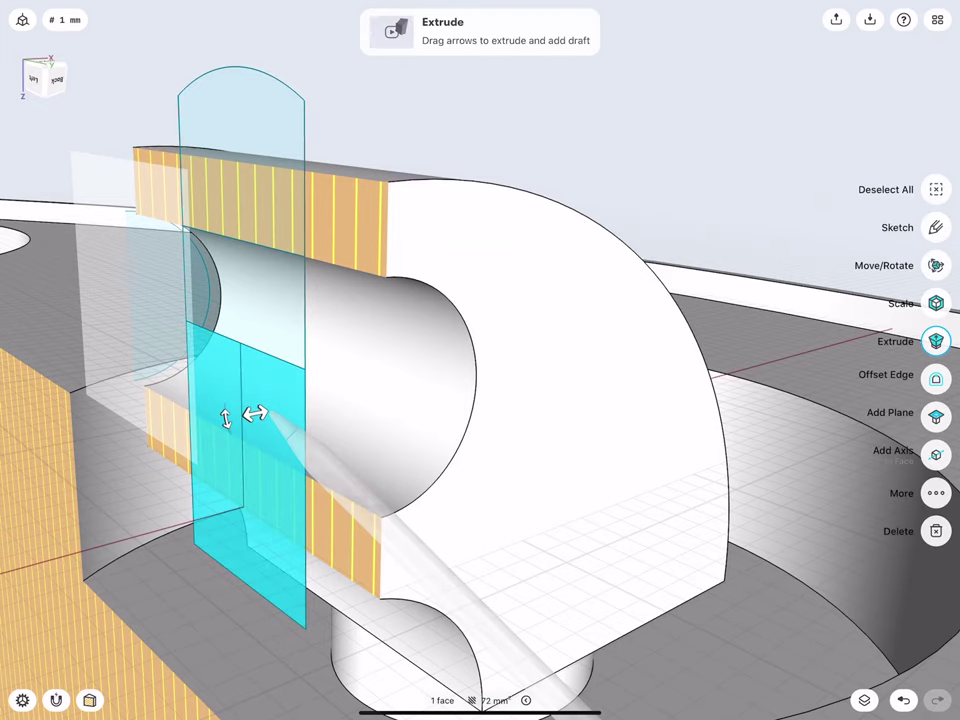
middle_click_drag(262, 358, 269, 376)
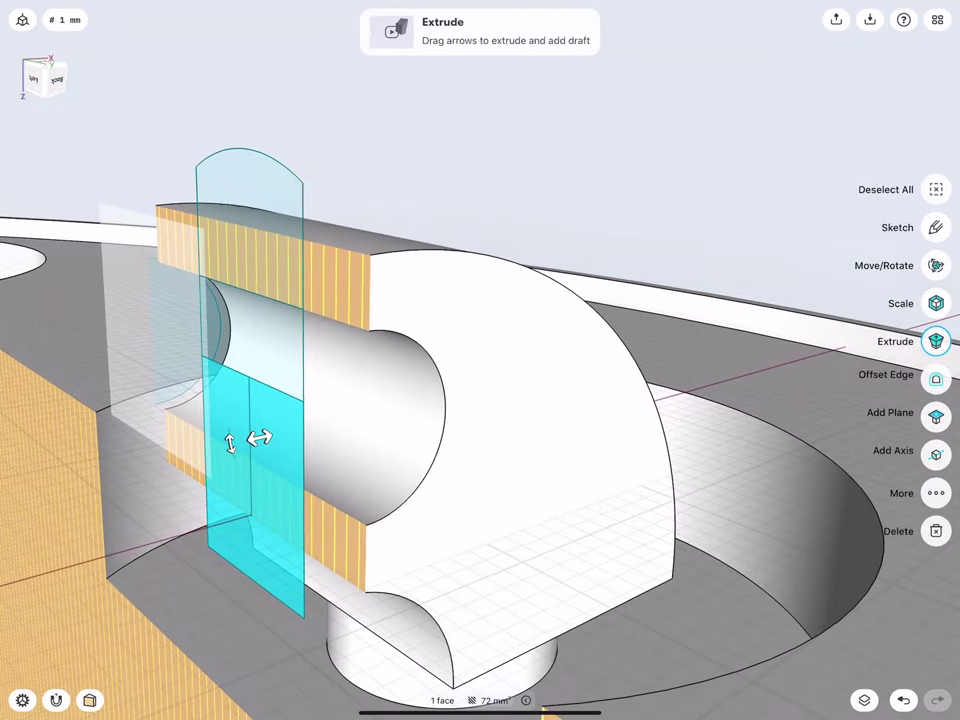
left_click(249, 420)
Start a revolve on the selected face, then cancel it
left_click(936, 398)
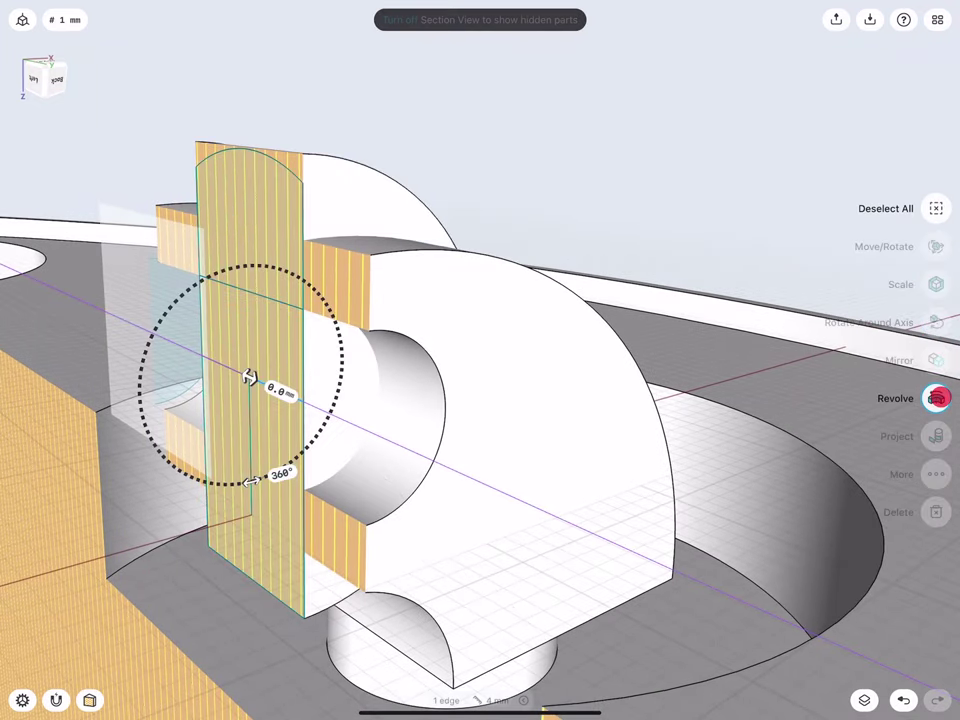
middle_click_drag(199, 274, 264, 263)
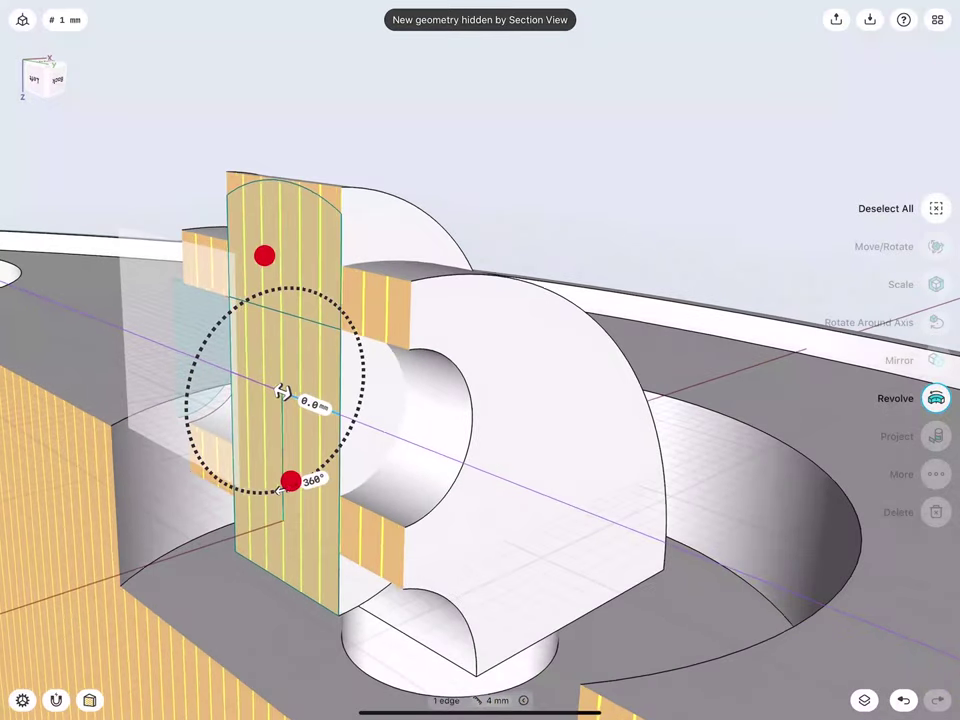
scroll(286, 408, "up", 3)
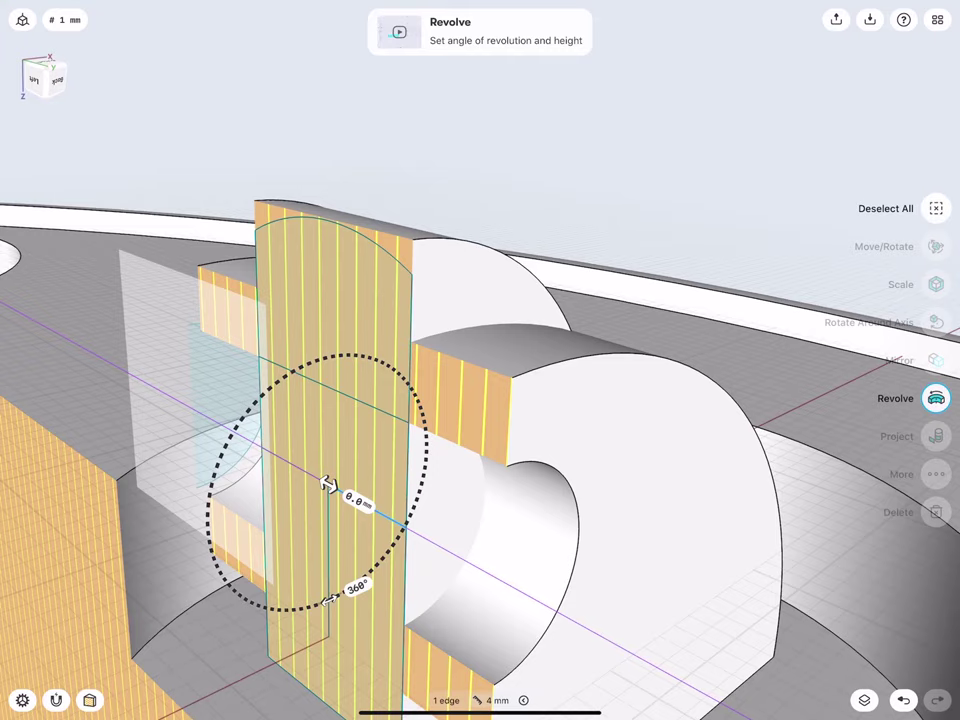
left_click(186, 197)
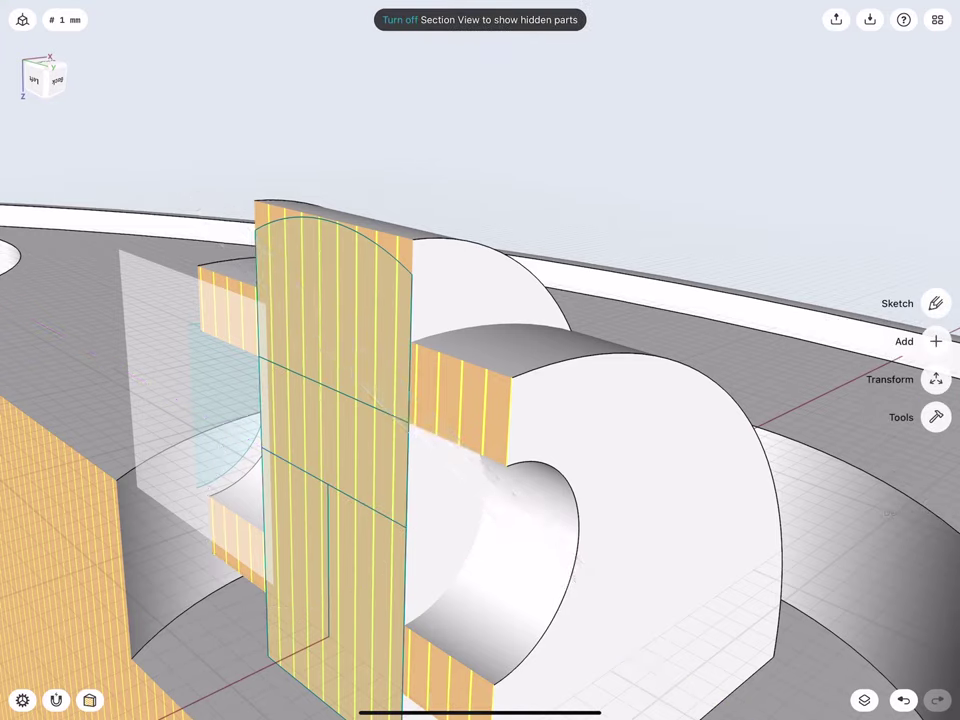
Fillet the arched block's two top edges at 1 mm
left_click(282, 197)
left_click(446, 236)
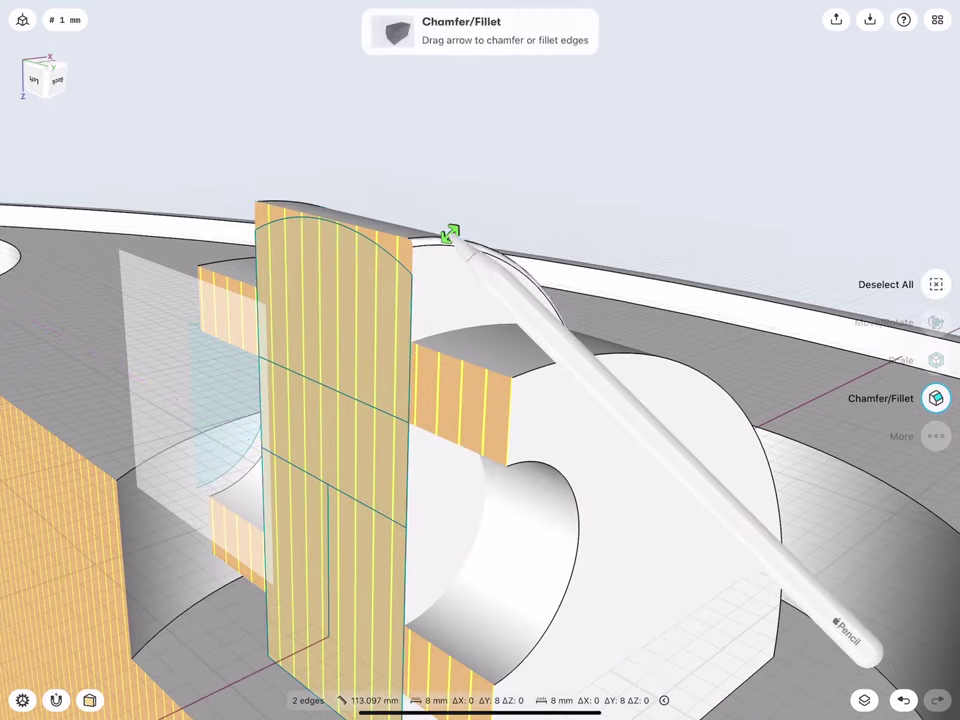
left_click_drag(450, 231, 462, 222)
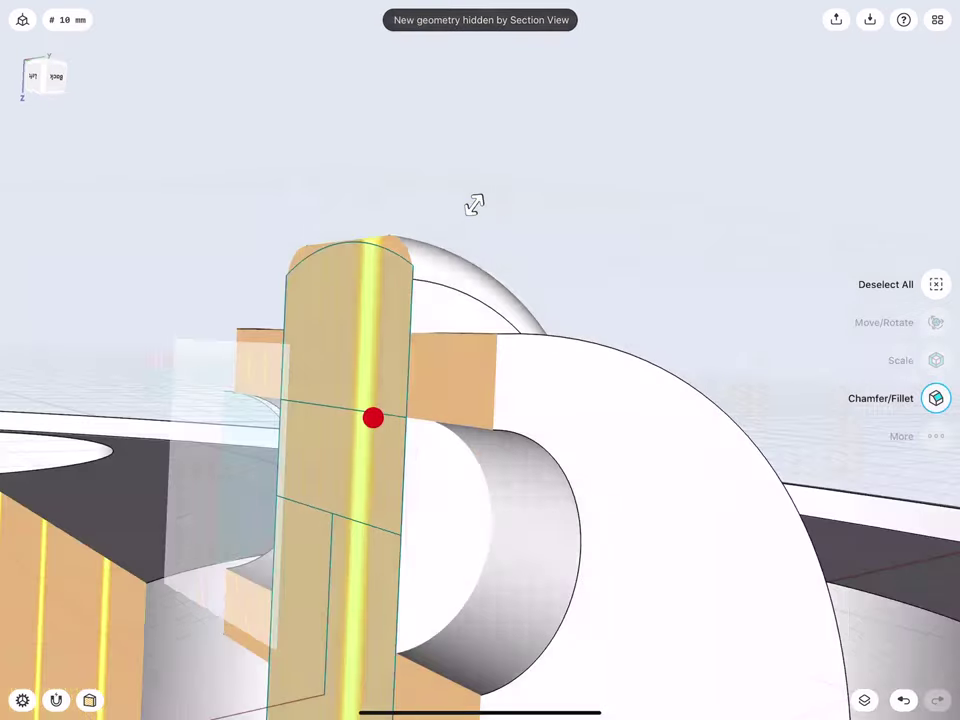
middle_click_drag(375, 418, 275, 385)
mouse_move(304, 344)
middle_mouse_down()
mouse_move(319, 482)
mouse_move(371, 344)
middle_mouse_up()
left_click(410, 497)
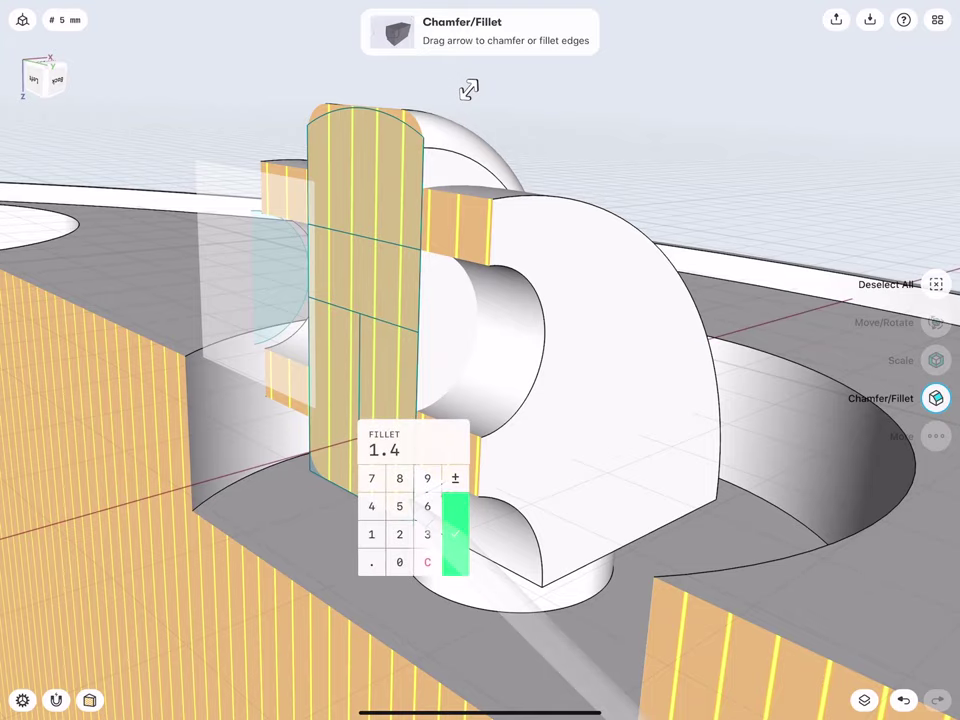
left_click(377, 534)
left_click(456, 530)
Turn off the section view to show the whole caster
middle_click_drag(346, 319, 313, 519)
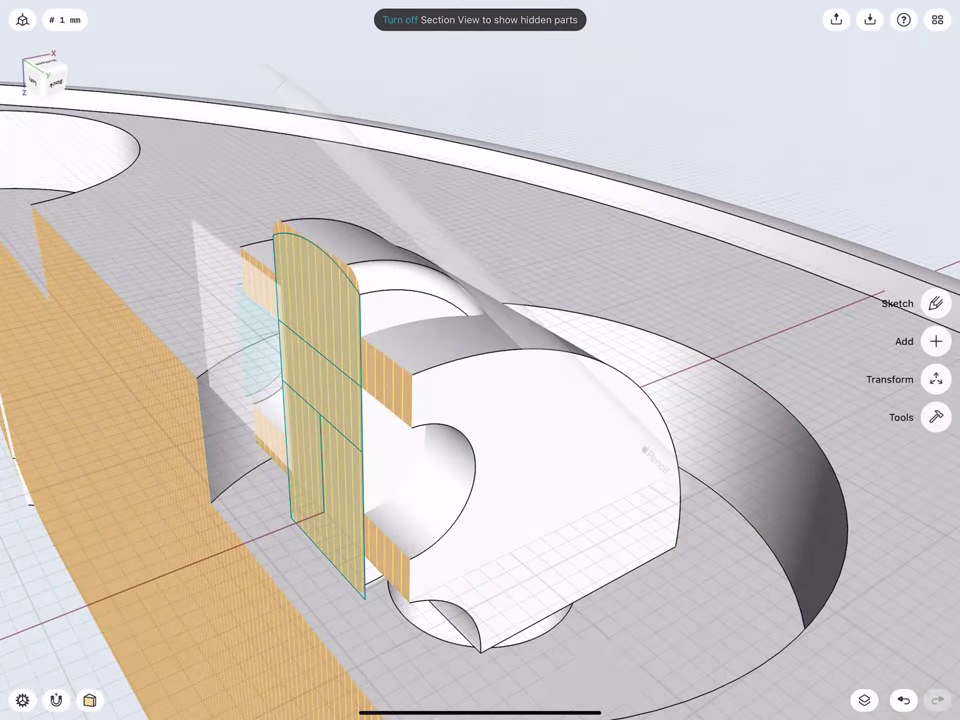
middle_click_drag(330, 410, 329, 387)
left_click(89, 700)
middle_click_drag(254, 470, 249, 494)
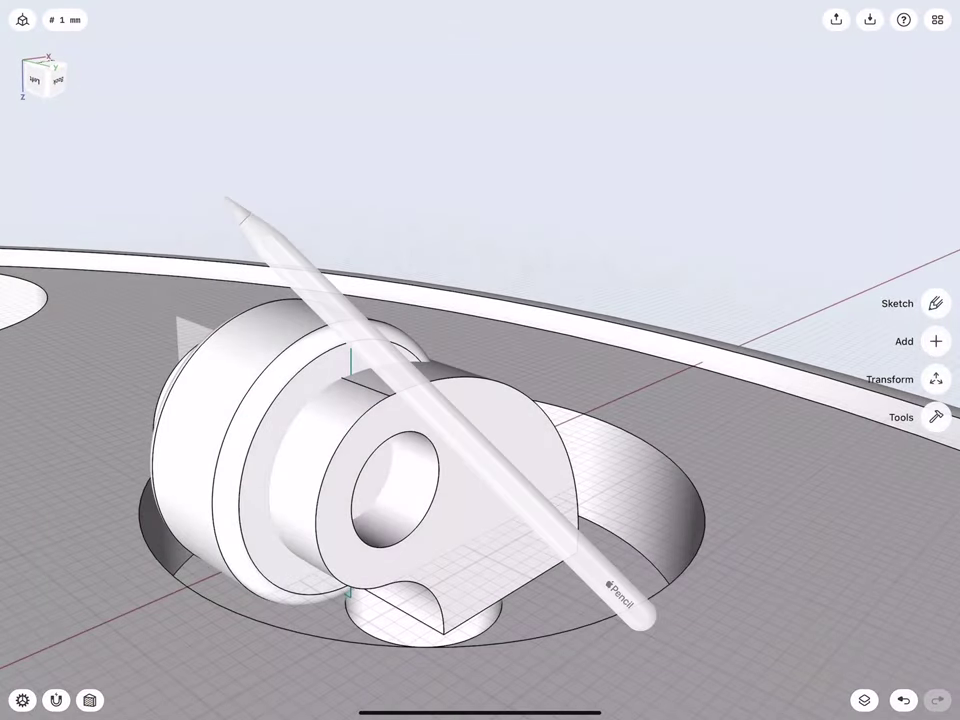
Subtract the wheel cylinder from the caster fork
left_click(935, 417)
left_click(936, 322)
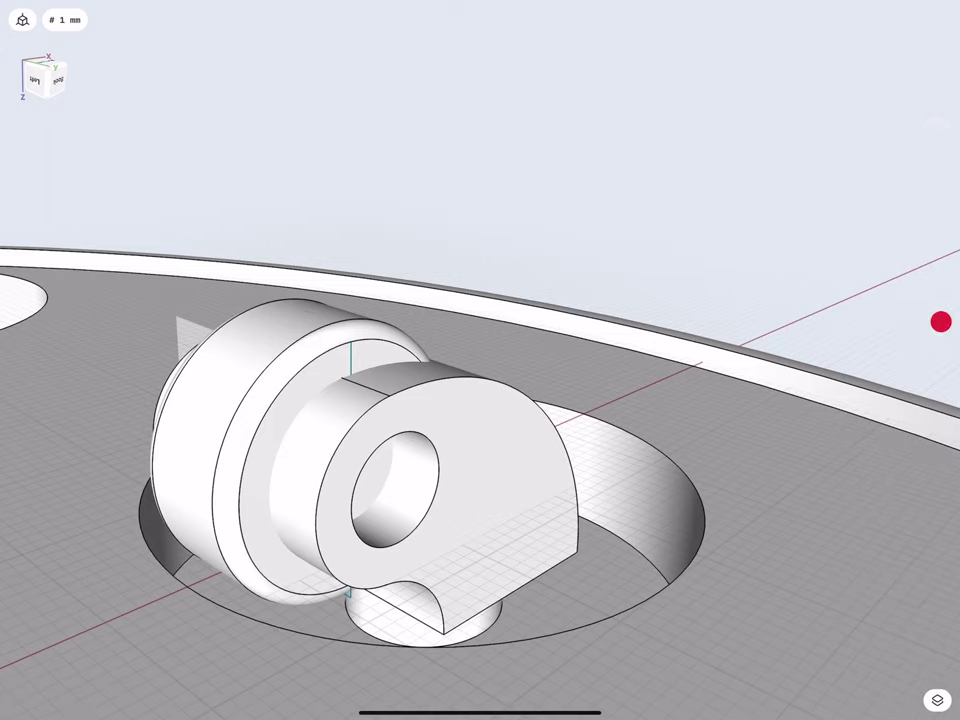
left_click(302, 461)
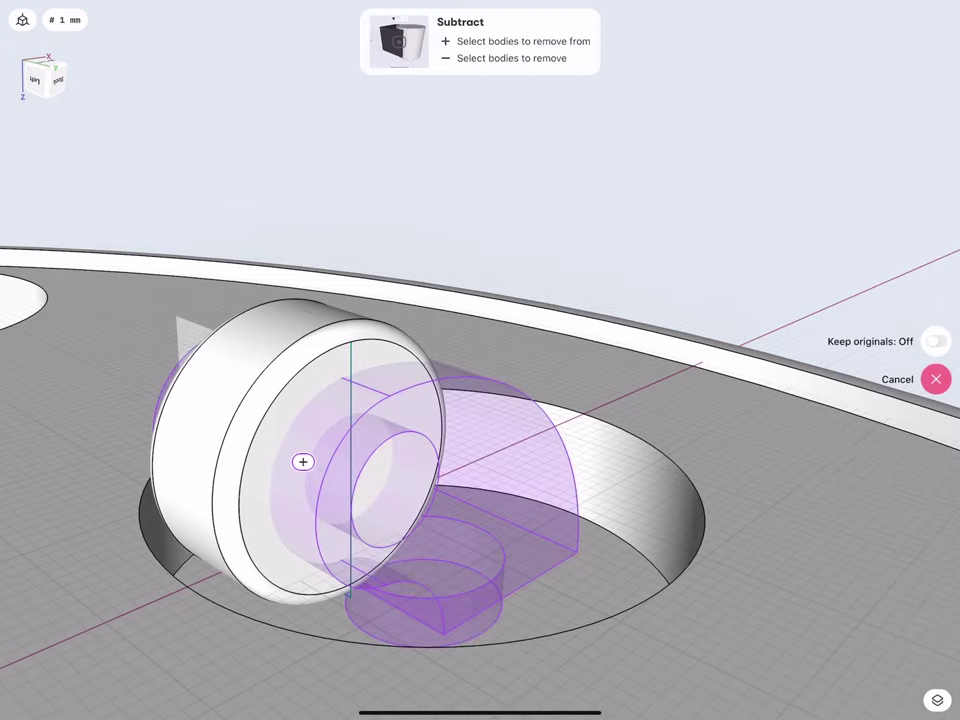
left_click(232, 390)
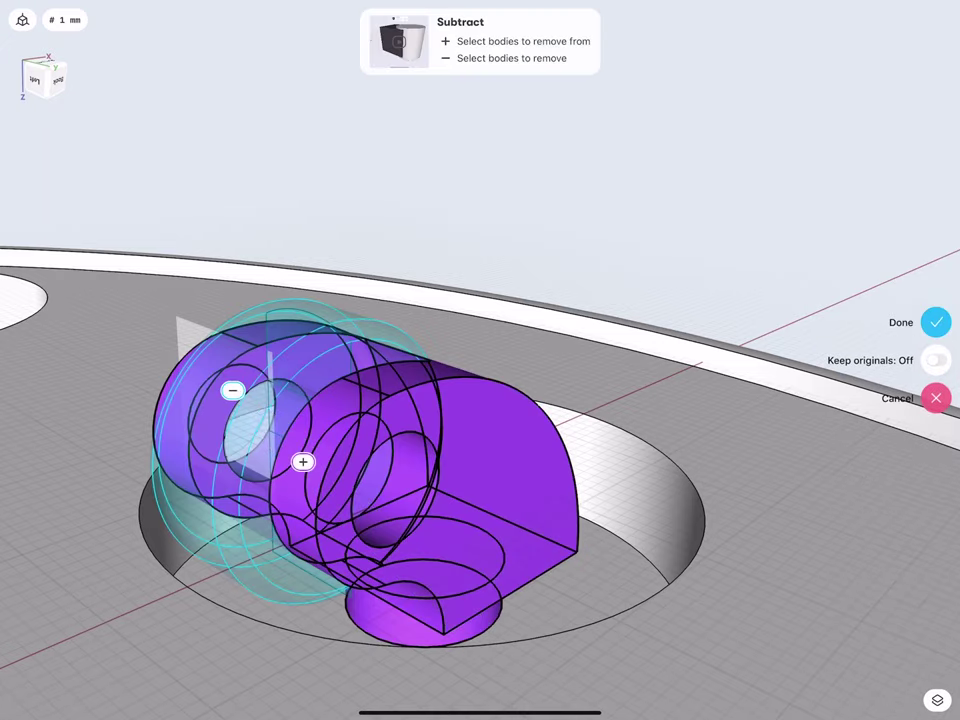
left_click(936, 318)
left_click_drag(253, 356, 338, 379)
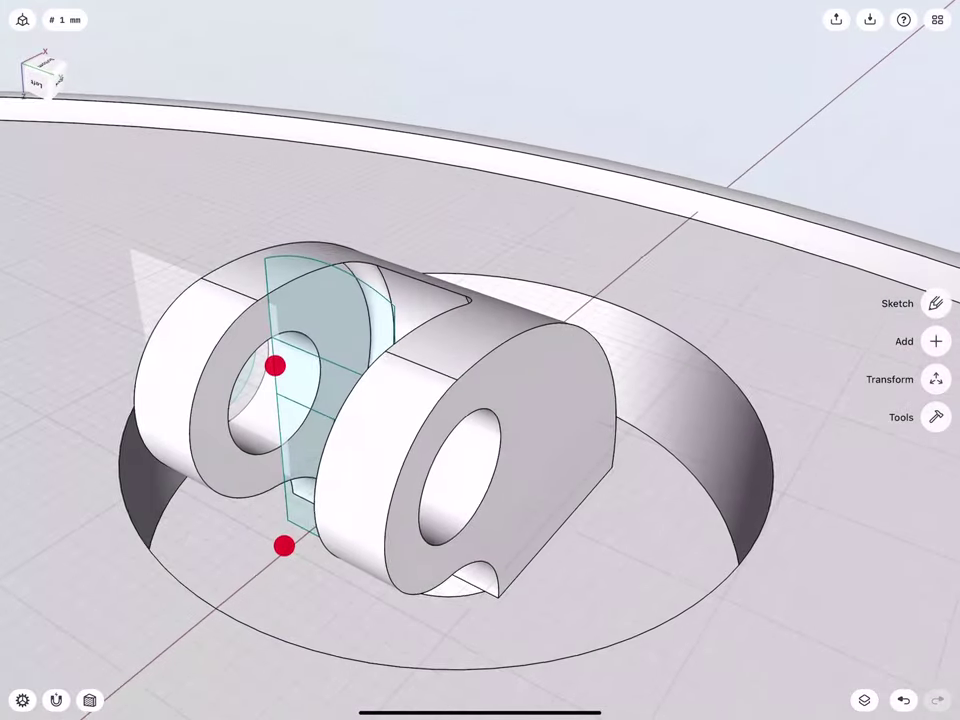
mouse_move(274, 364)
left_mouse_down()
mouse_move(263, 365)
mouse_move(294, 336)
mouse_move(321, 328)
mouse_move(287, 289)
mouse_move(274, 312)
mouse_move(349, 315)
left_mouse_up()
left_click_drag(285, 484, 201, 563)
Extrude the boss hole face 18 mm into an axle cylinder
left_click(208, 435)
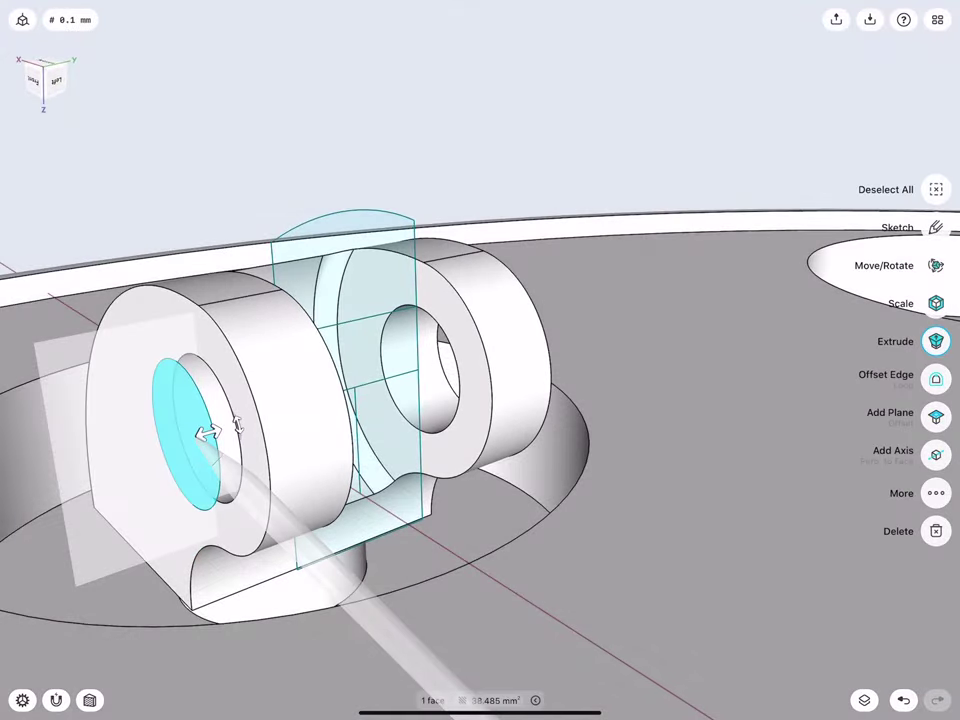
left_click(936, 341)
left_click_drag(200, 432, 512, 346)
left_click(355, 390)
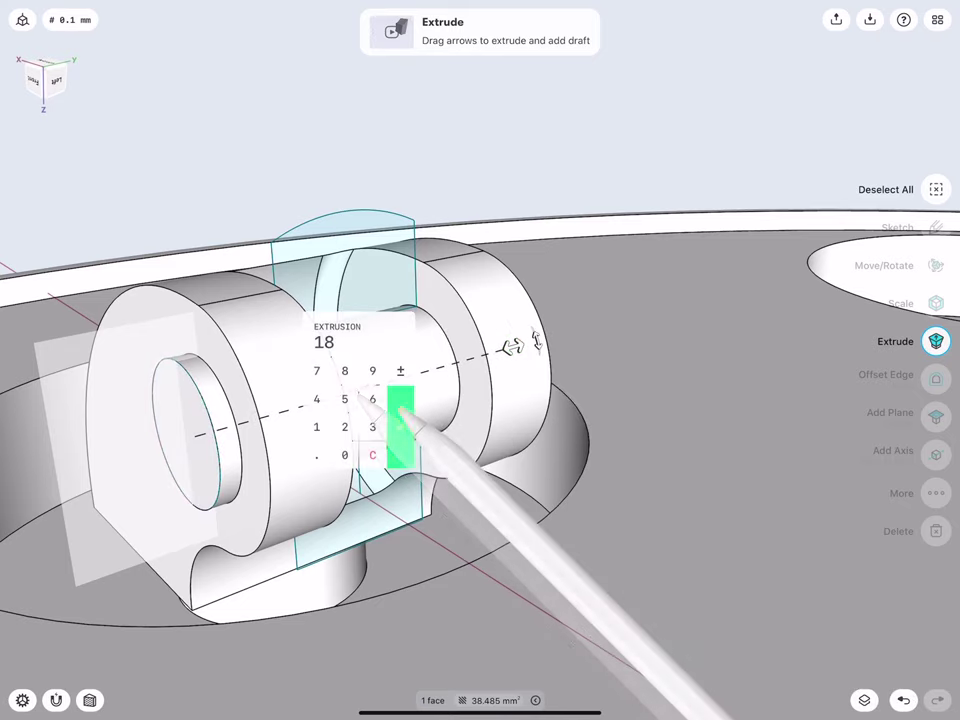
left_click(398, 408)
Select the axle's hole edge and inner rim for a fillet, then back out with Escape
left_click(184, 371)
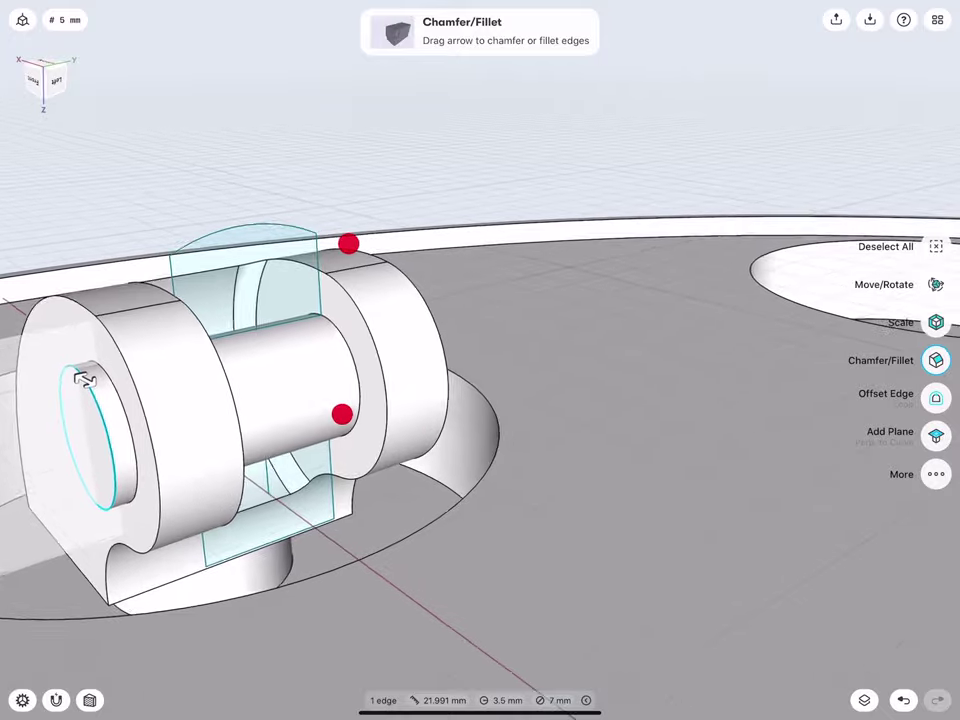
middle_click_drag(81, 377, 39, 325)
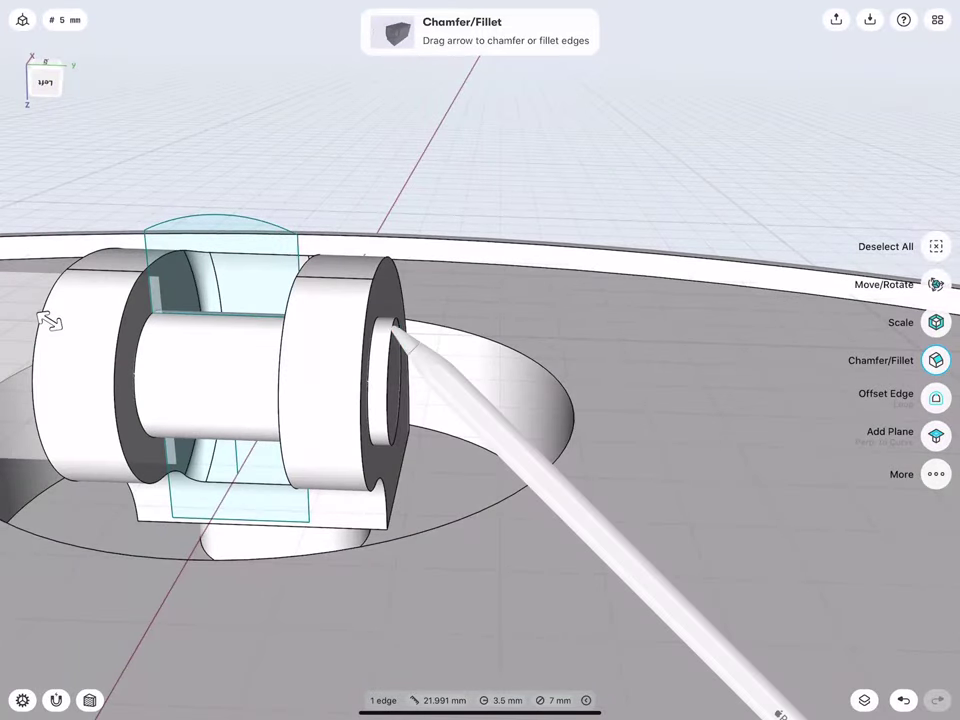
left_click(394, 325)
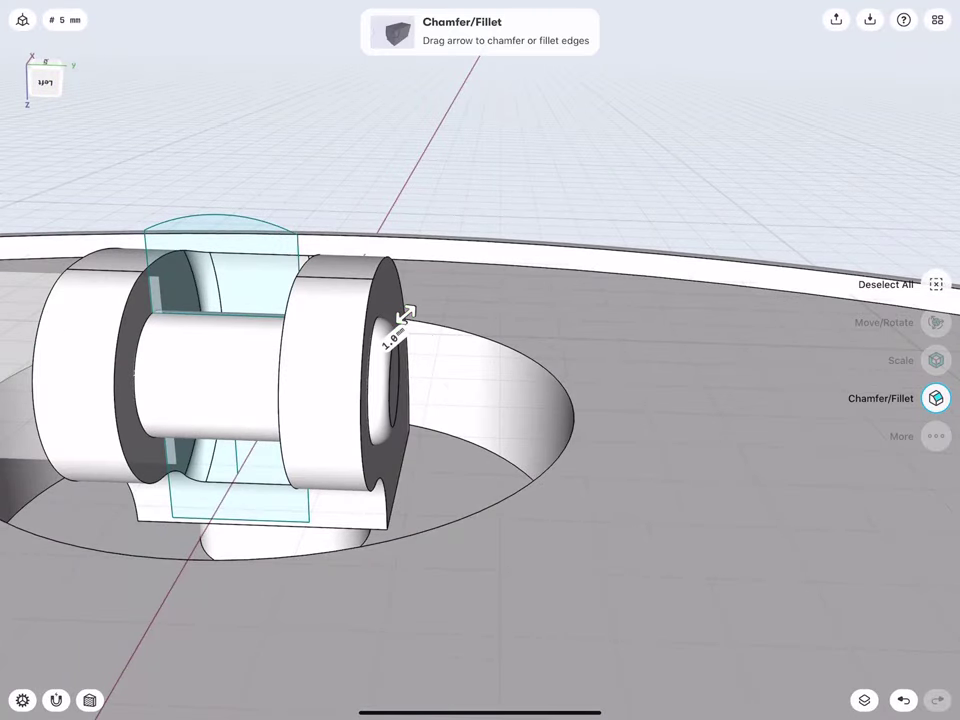
middle_click_drag(310, 425, 262, 455)
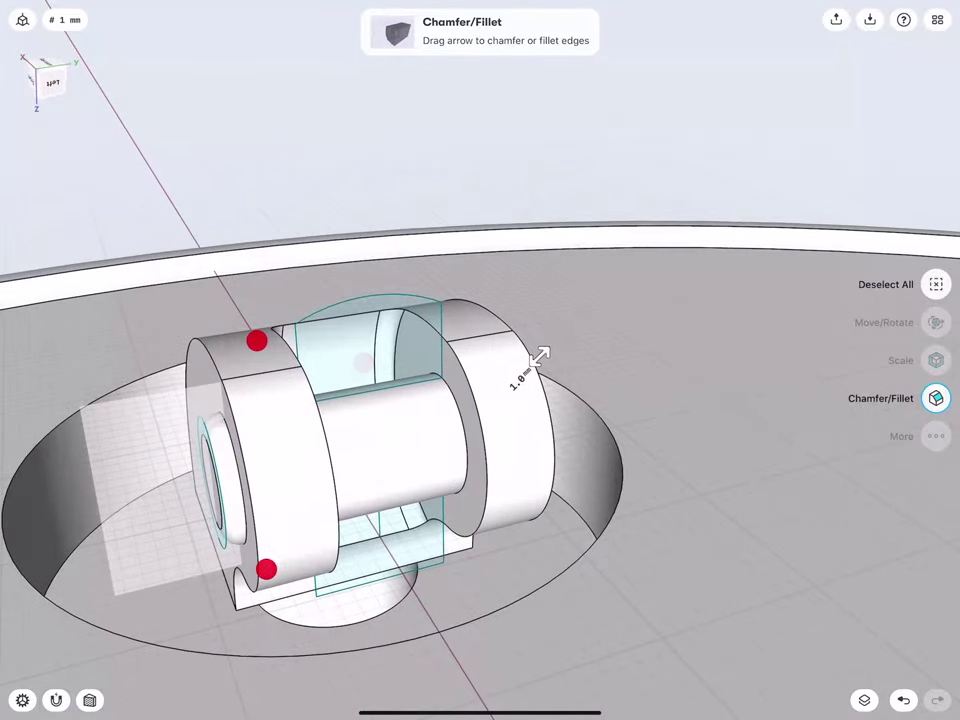
key("Escape")
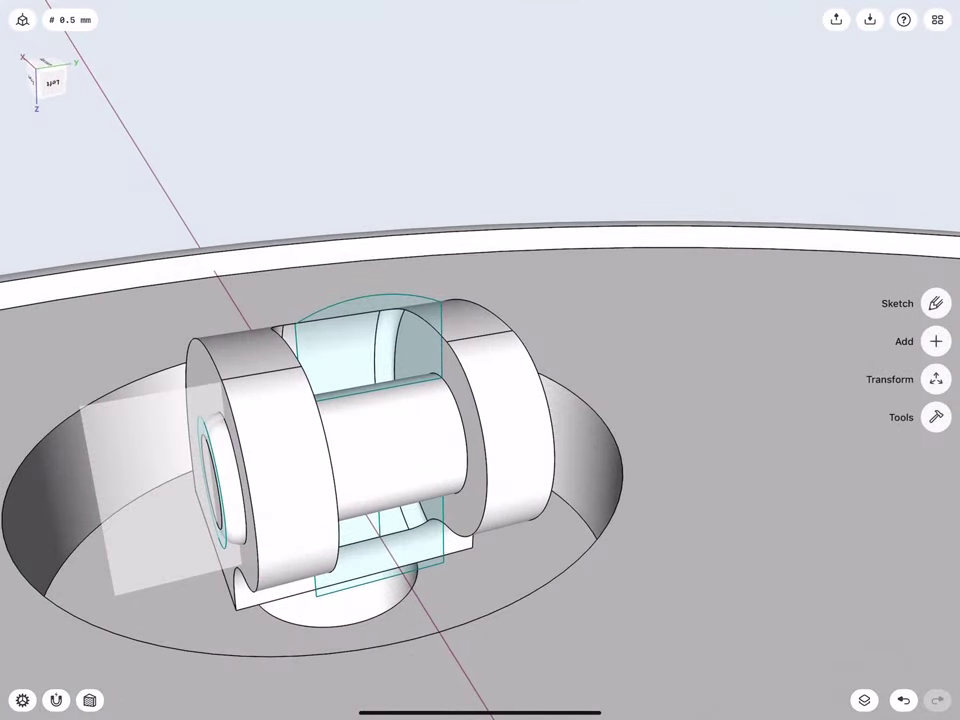
Hide the axle cylinder Body 04 from the Items list
left_click(386, 390)
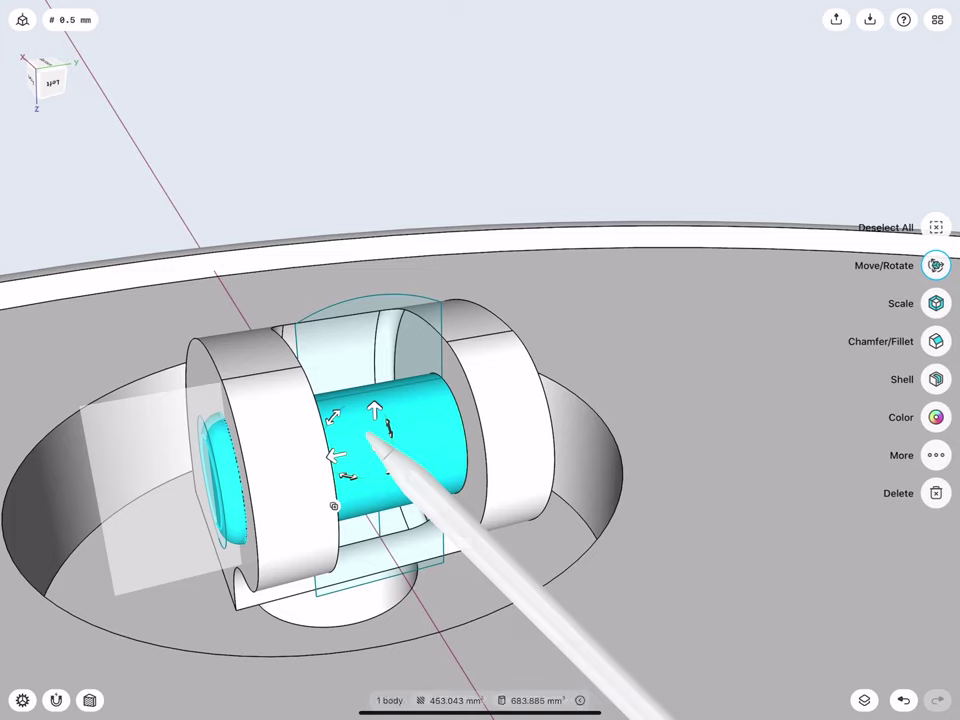
left_click(864, 700)
left_click(943, 52)
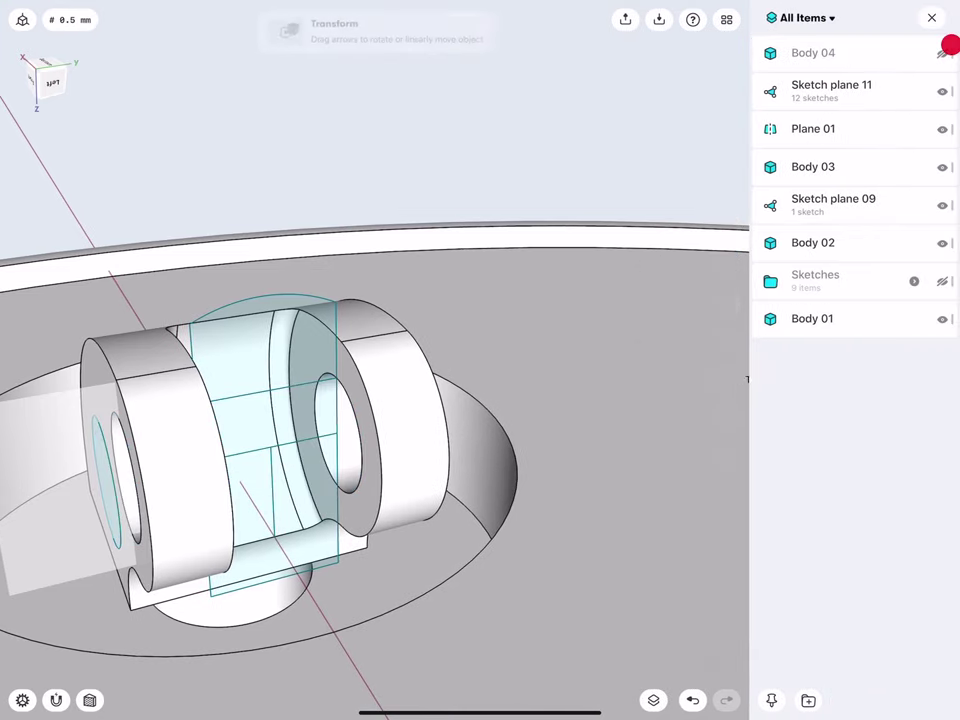
Revolve the arched section face 360° around the axis edge into a wheel
left_click(250, 356)
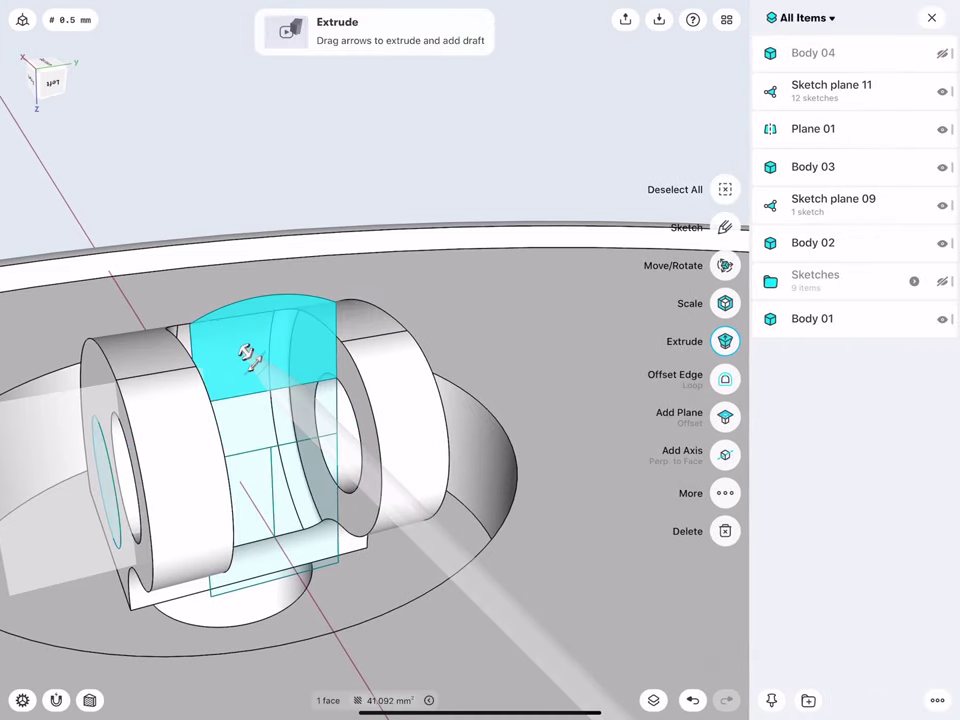
left_click(262, 430)
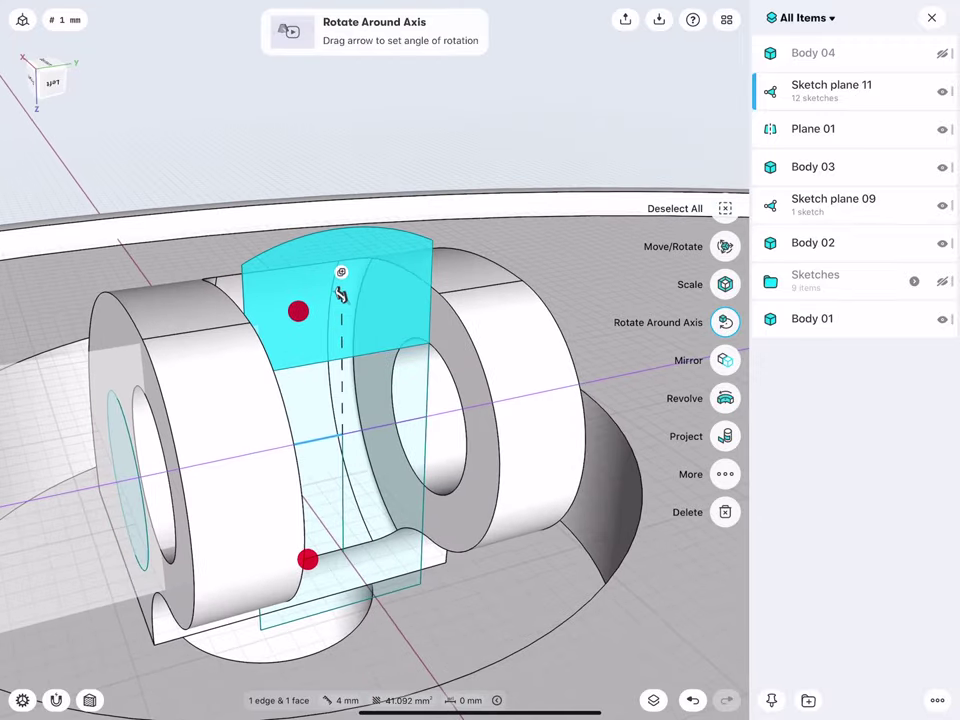
left_click(726, 398)
mouse_move(225, 283)
middle_mouse_down()
mouse_move(240, 290)
mouse_move(298, 268)
middle_mouse_up()
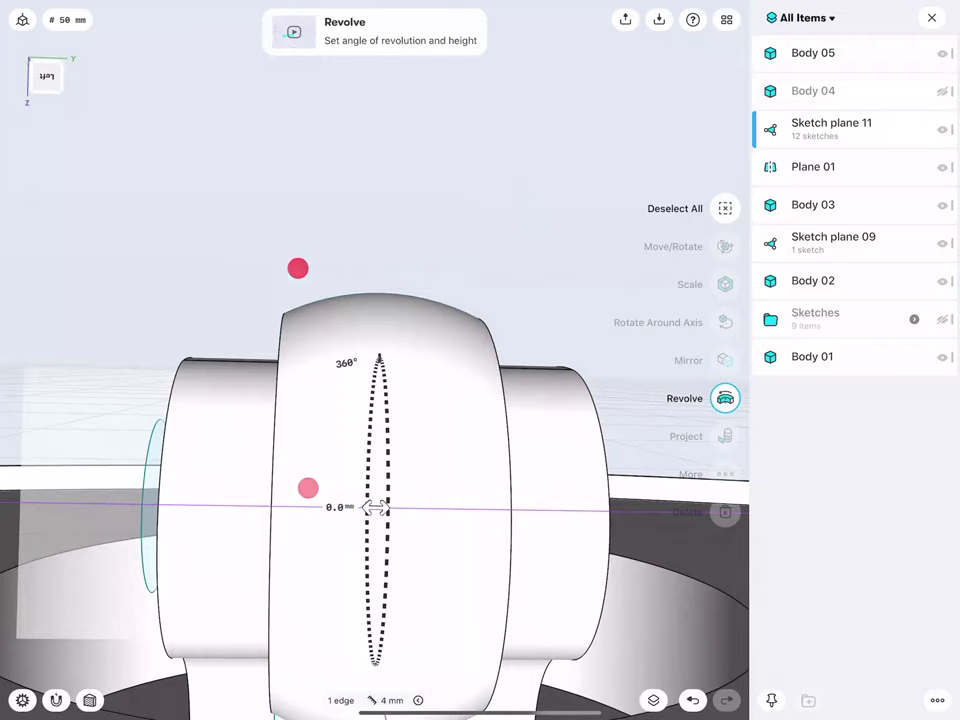
Fillet the wheel's left and right rim edges
left_click(281, 321)
left_click(488, 327)
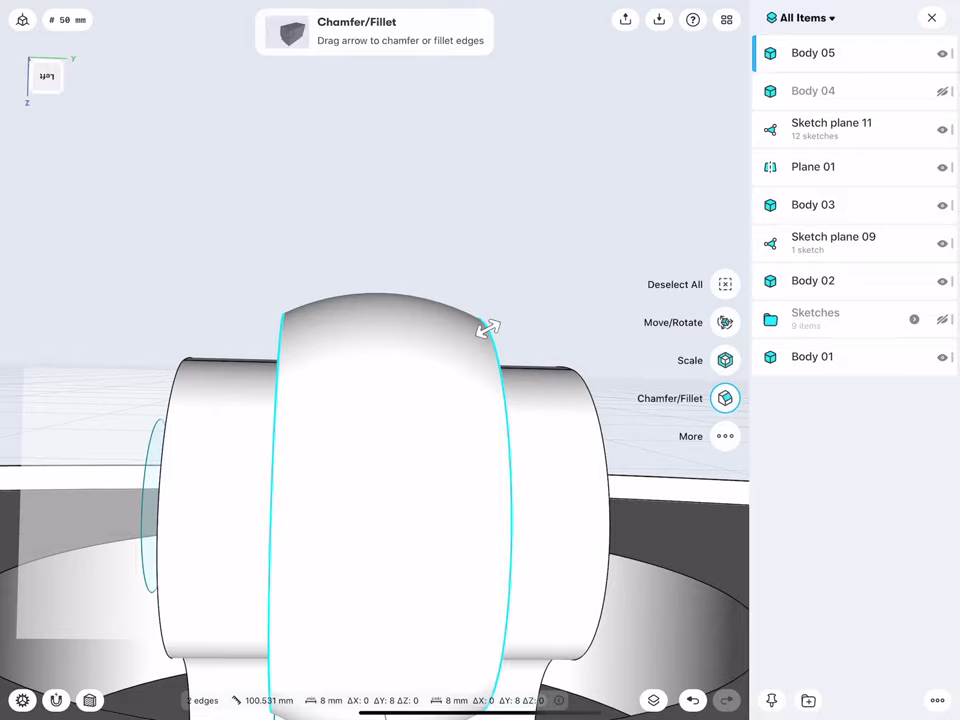
mouse_move(376, 276)
middle_mouse_down()
mouse_move(268, 283)
mouse_move(314, 293)
middle_mouse_up()
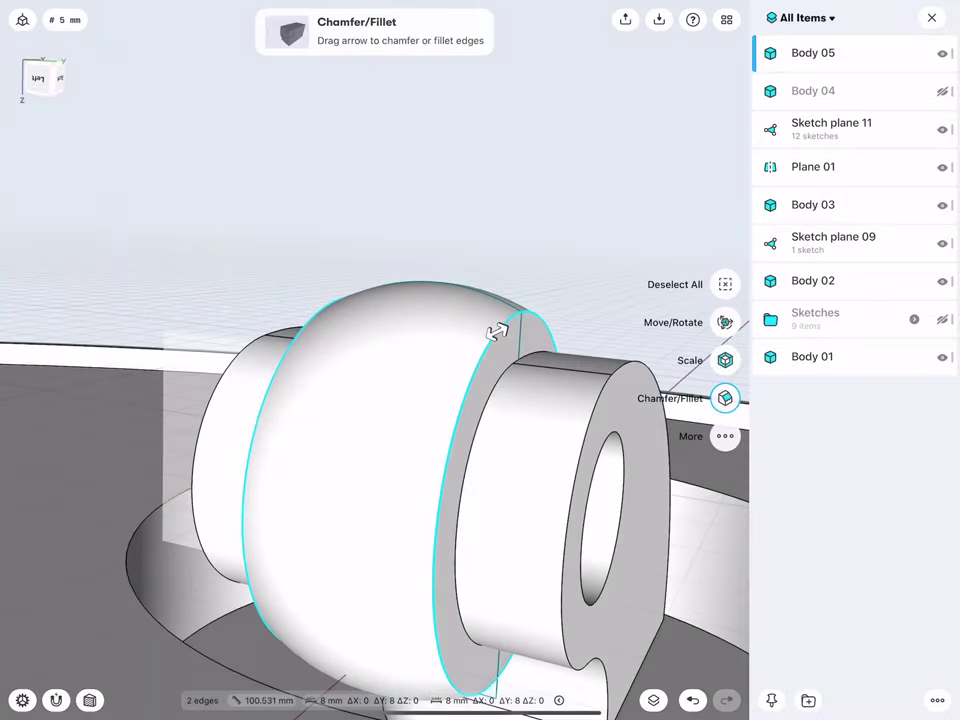
left_click_drag(497, 332, 517, 320)
left_click(508, 379)
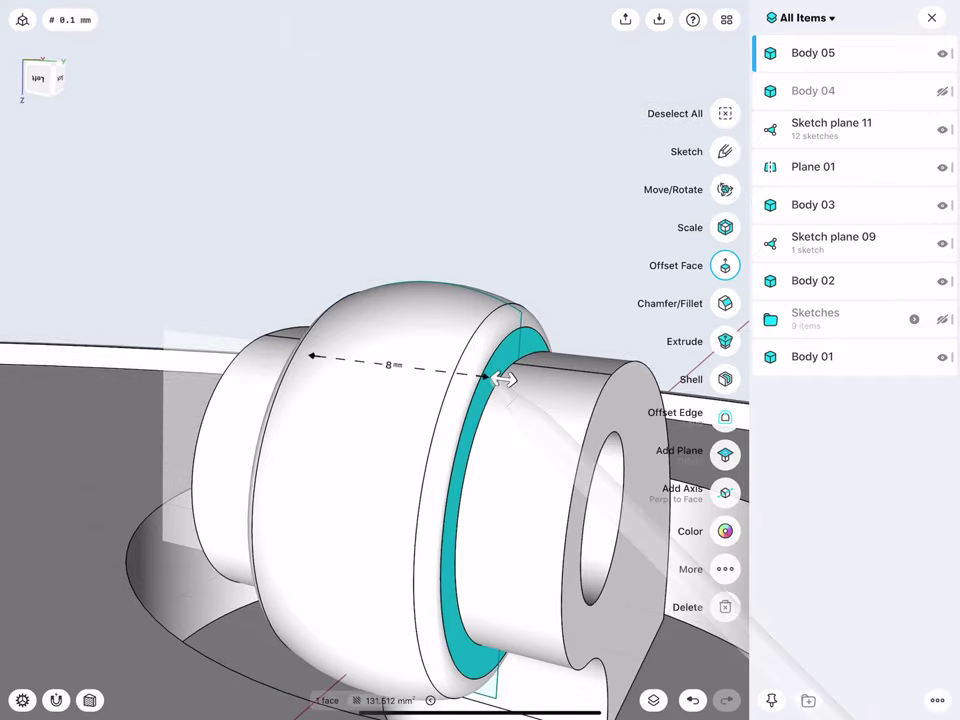
Offset the wheel's two side ring faces to 7 mm
left_click(725, 265)
middle_click_drag(450, 470, 272, 429)
left_click(262, 426)
left_click_drag(248, 421, 258, 418)
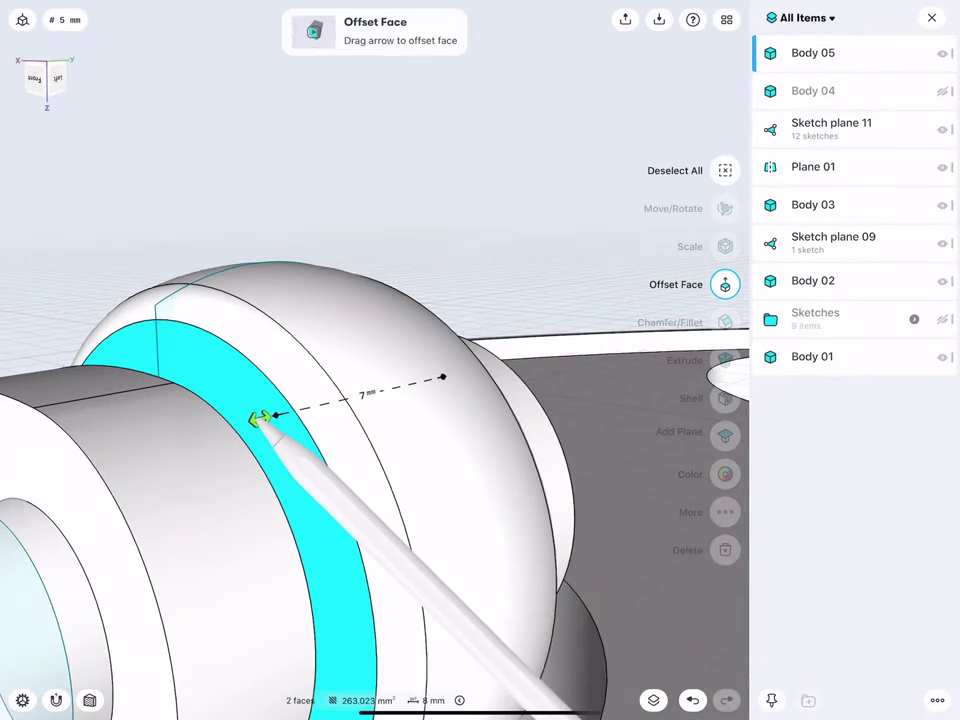
mouse_move(240, 410)
middle_mouse_down()
mouse_move(163, 405)
mouse_move(176, 431)
mouse_move(190, 412)
middle_mouse_up()
left_click(557, 621)
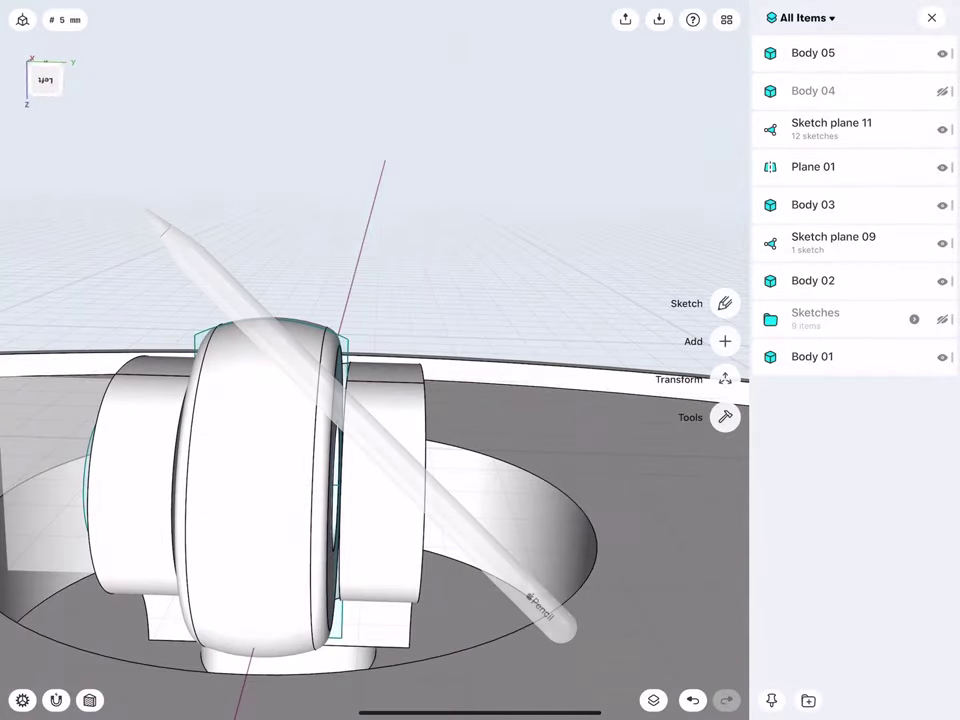
mouse_move(222, 448)
middle_mouse_down()
mouse_move(209, 462)
mouse_move(189, 447)
mouse_move(229, 485)
middle_mouse_up()
Delete Plane 01 and move Sketch planes 11 and 09 into the Sketches folder
left_click(165, 420)
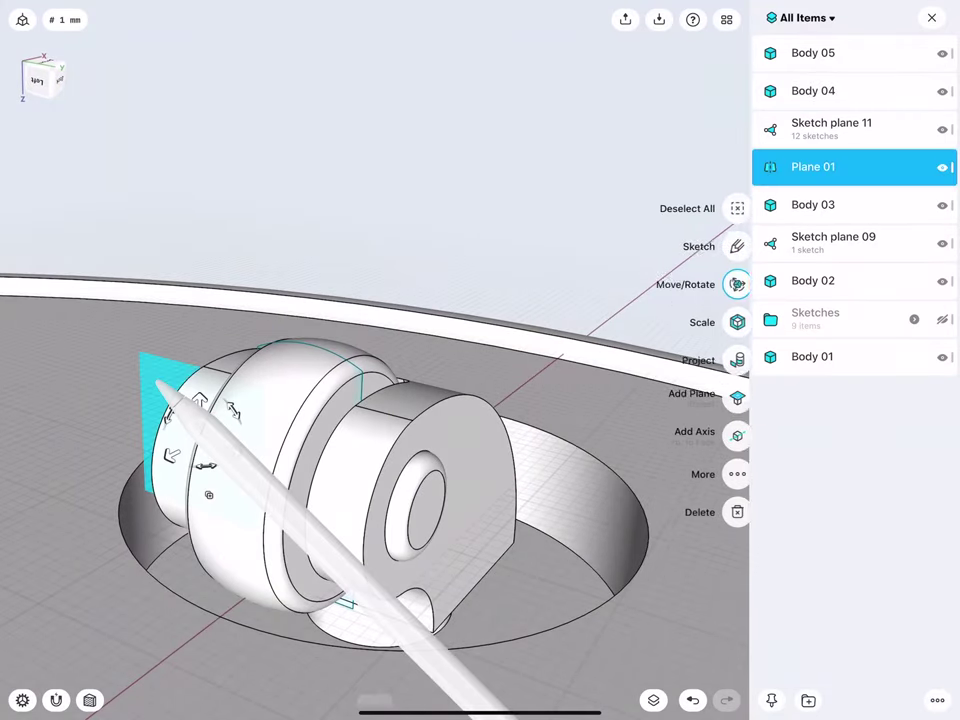
left_click(735, 281)
left_click(718, 505)
left_click(842, 126)
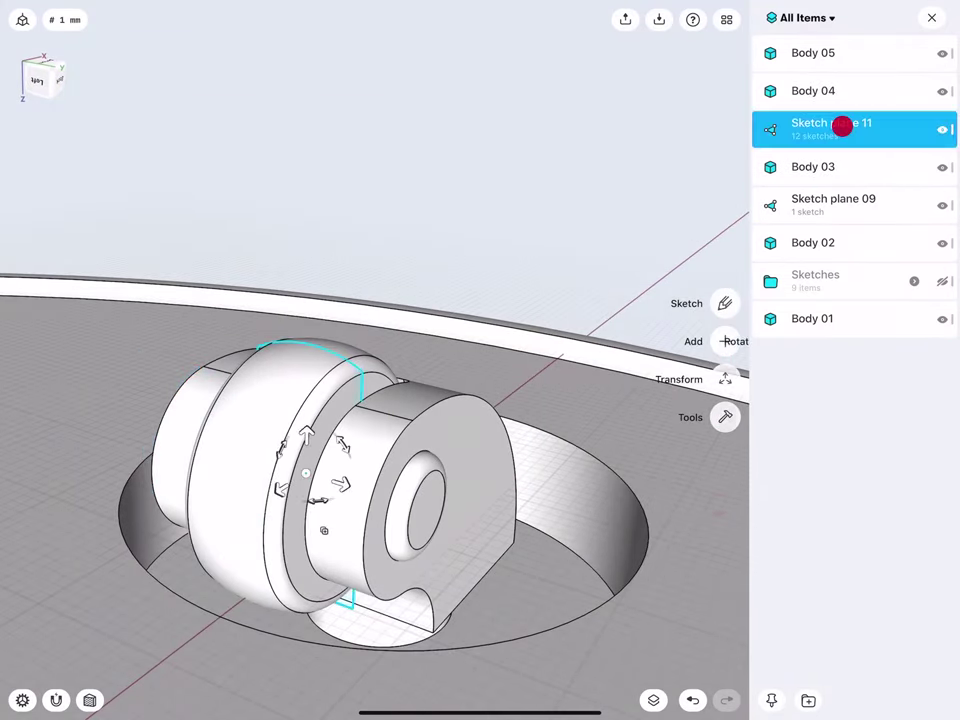
left_click(853, 199)
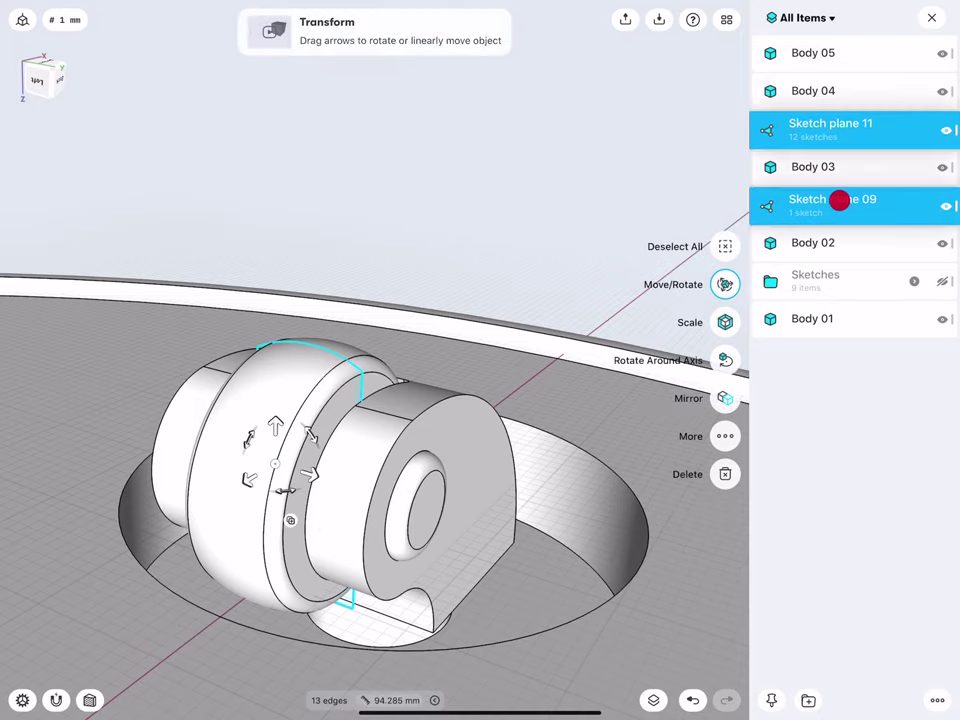
left_click_drag(838, 200, 838, 300)
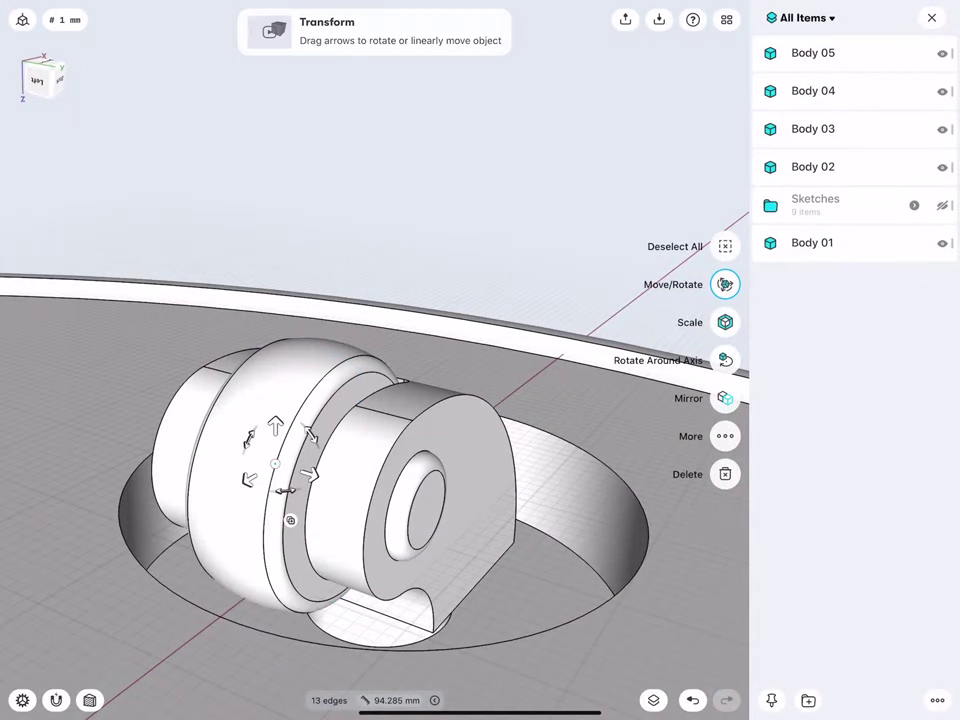
Round two top edges of the caster's front block with a small fillet
left_click(172, 405)
left_click(440, 402)
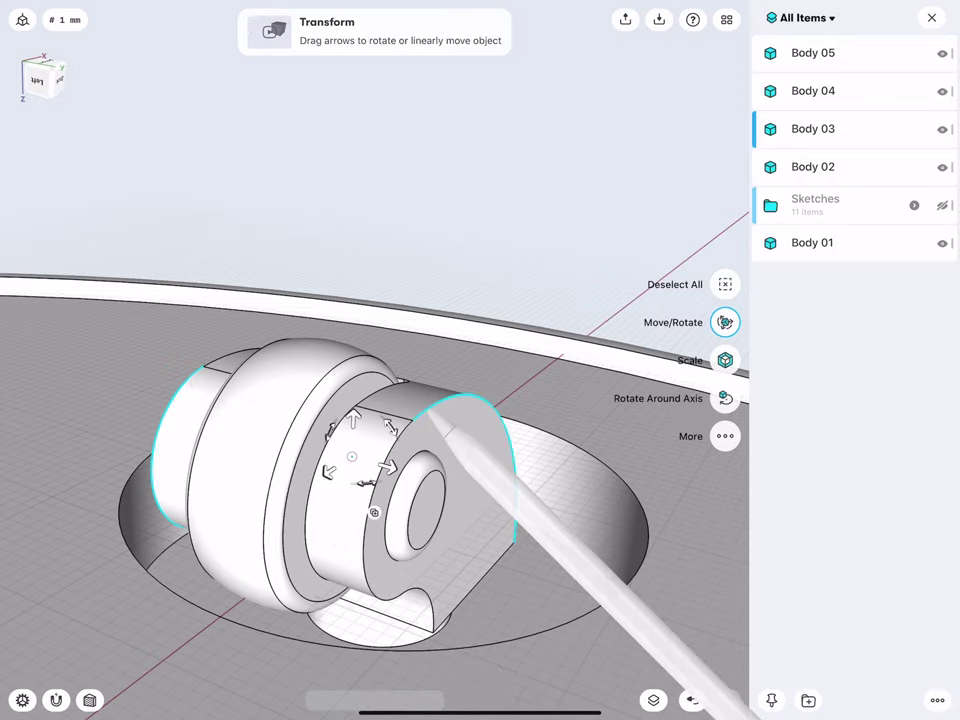
left_click(257, 236)
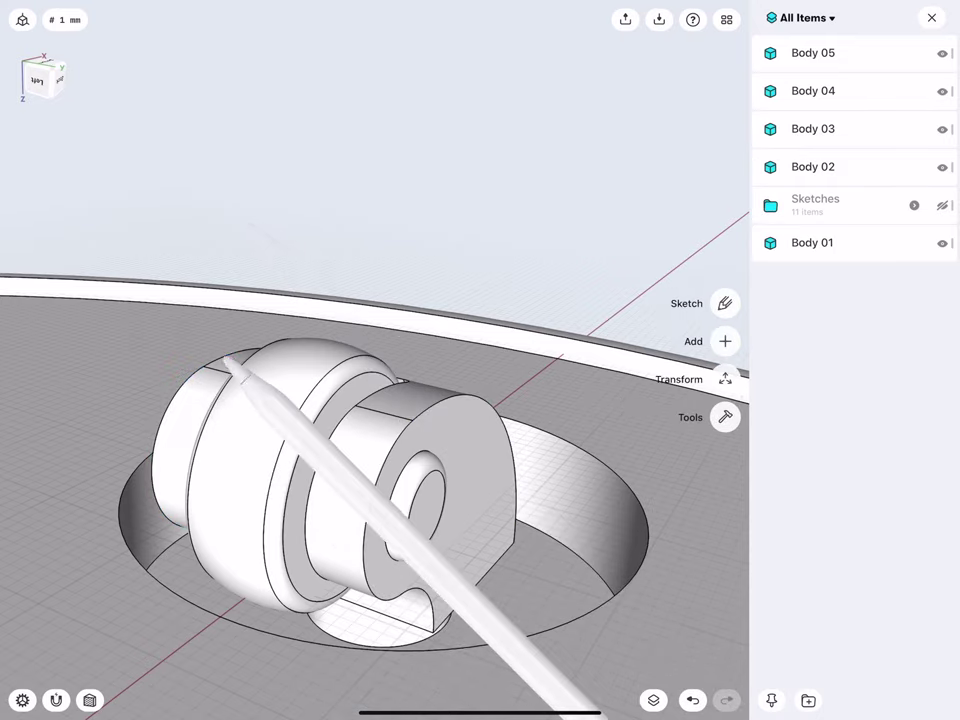
left_click(235, 352)
left_click(439, 403)
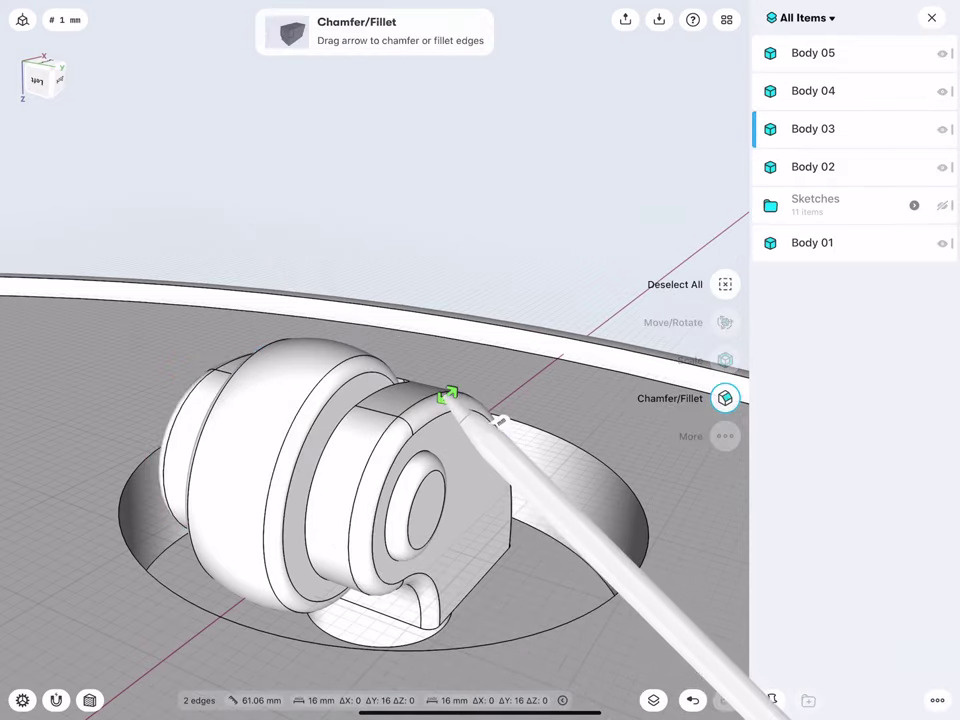
left_click(321, 210)
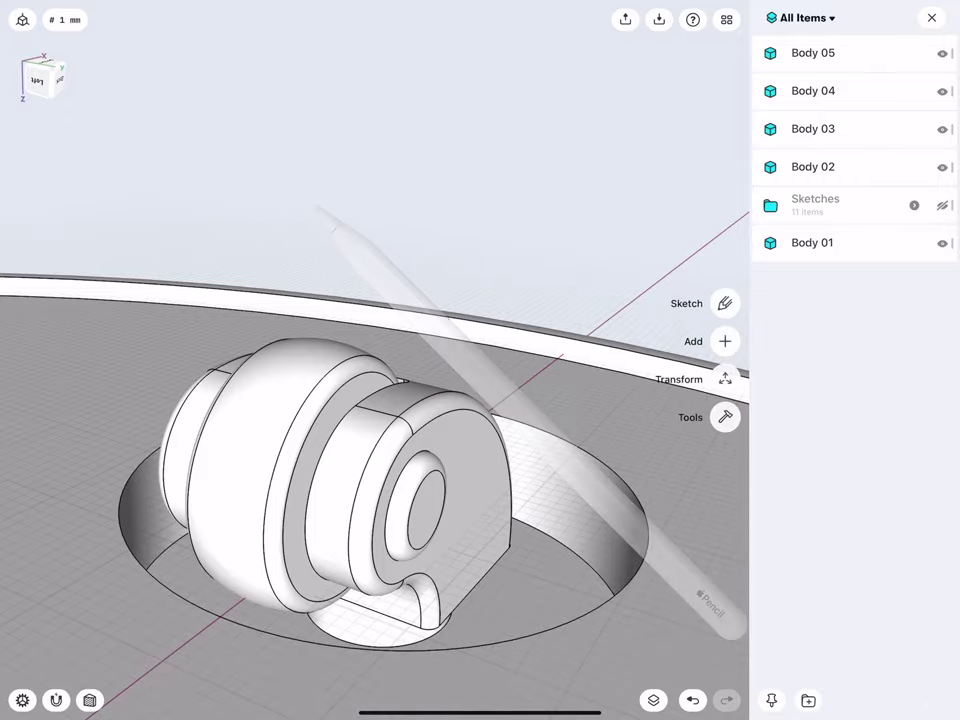
mouse_move(279, 386)
middle_mouse_down()
mouse_move(360, 427)
mouse_move(264, 360)
mouse_move(287, 345)
mouse_move(238, 392)
middle_mouse_up()
Close the Items list and turn the robot over to show its underside
left_click(934, 15)
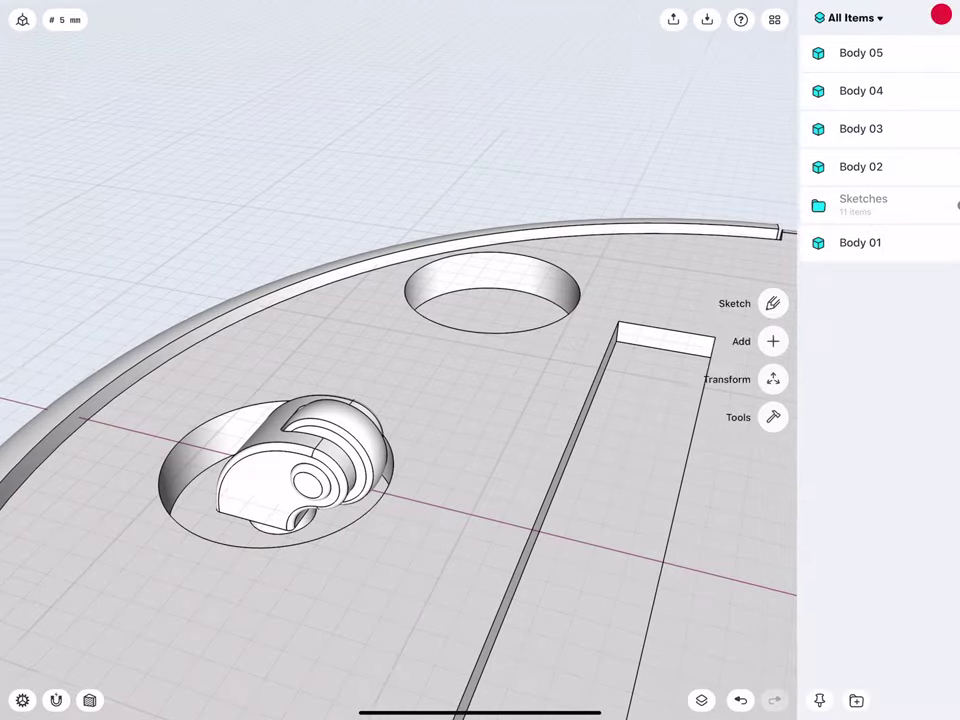
left_click_drag(45, 64, 47, 68)
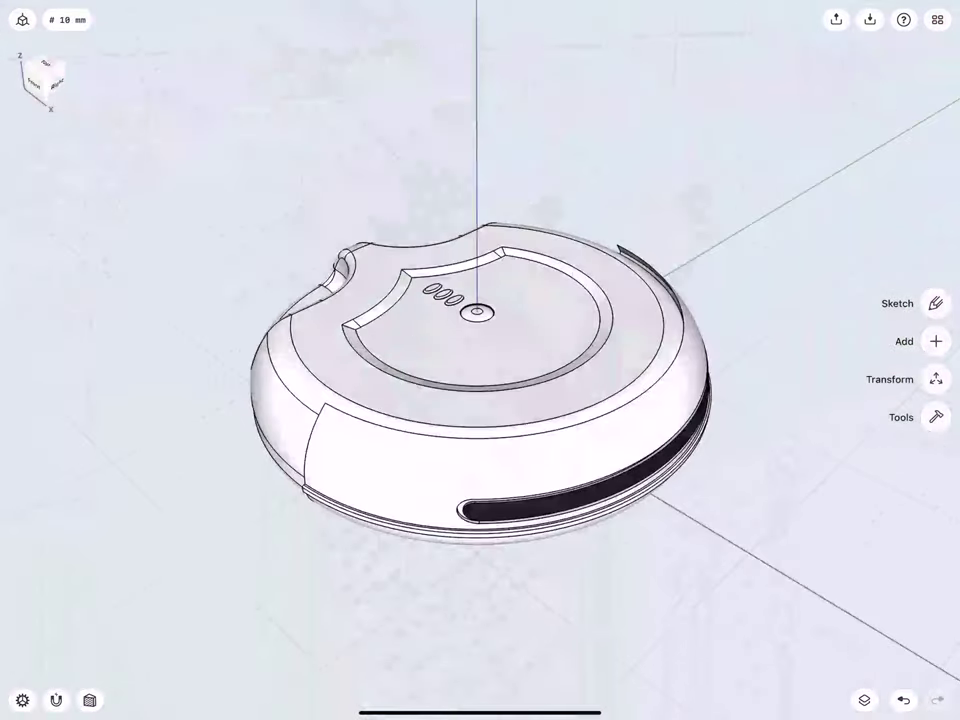
middle_click_drag(313, 315, 335, 215)
scroll(258, 292, "up", 5)
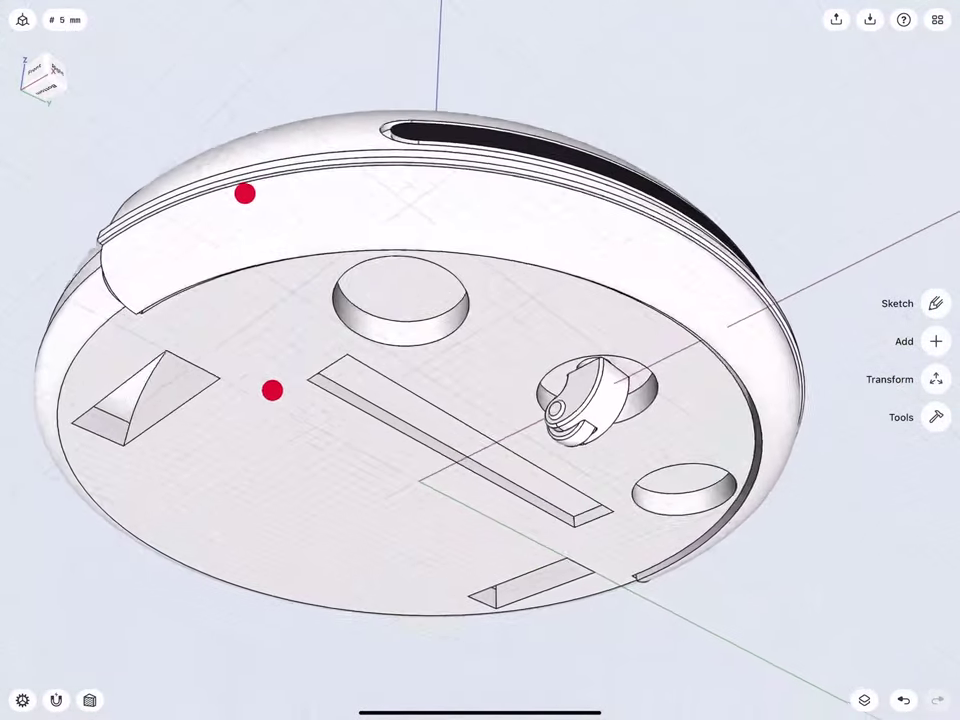
scroll(263, 300, "up", 3)
scroll(292, 343, "up", 2)
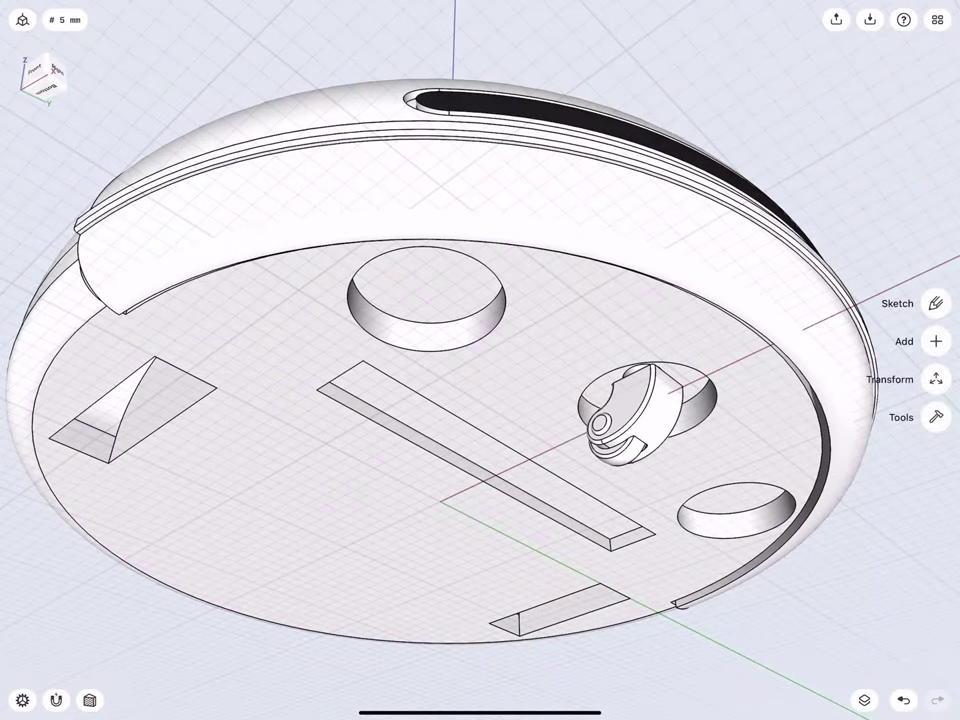
scroll(321, 330, "up", 2)
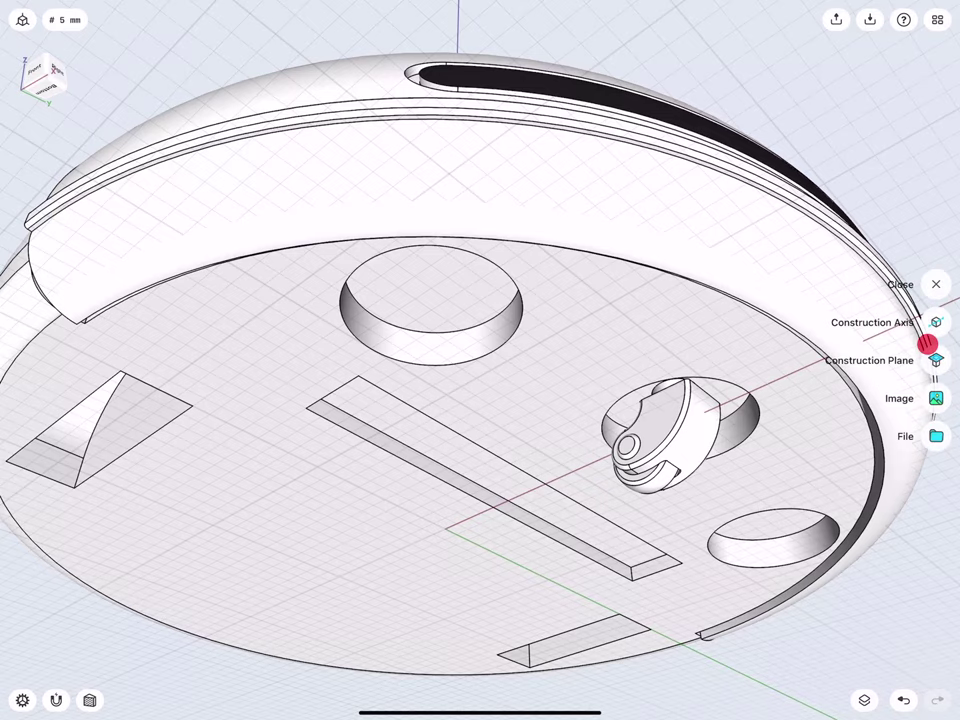
Create a construction plane offset from the circular recess face
left_click(420, 295)
left_click(936, 453)
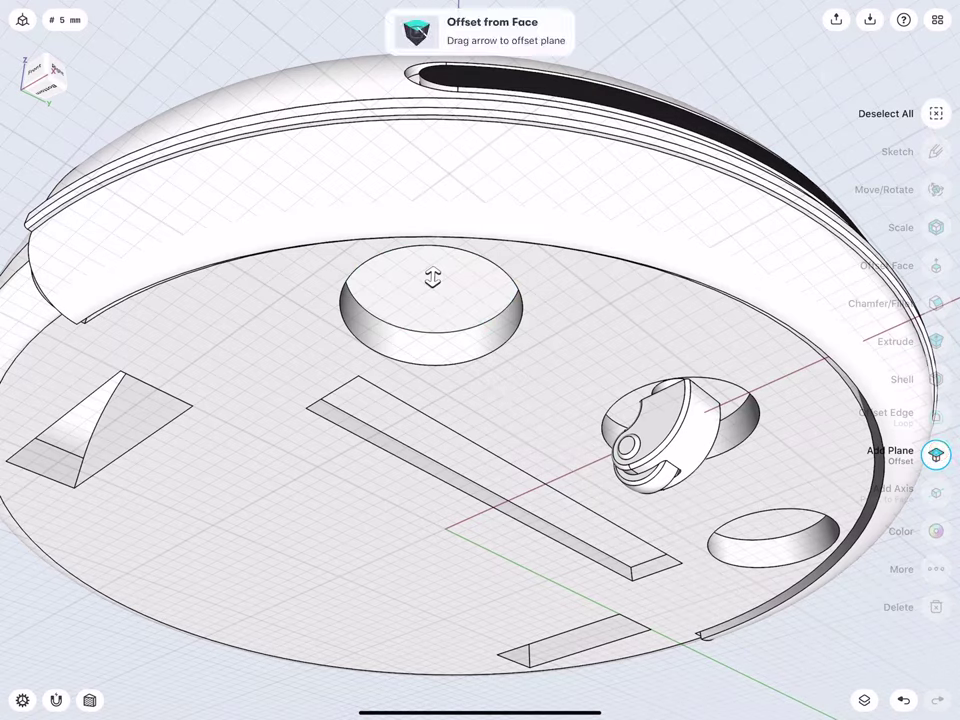
left_click_drag(432, 278, 432, 312)
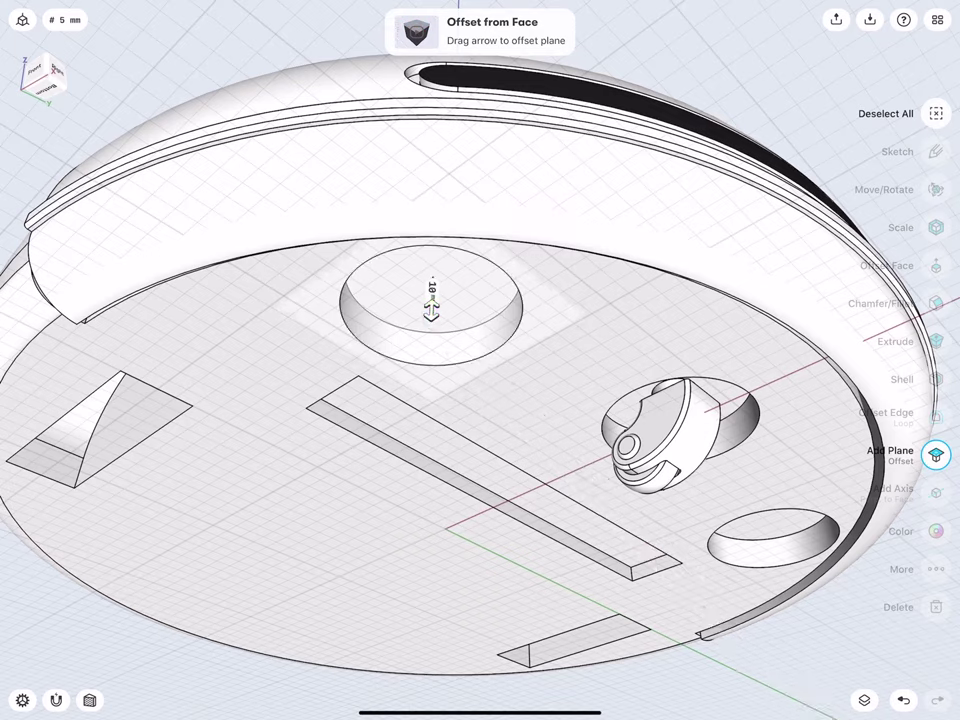
left_click(182, 66)
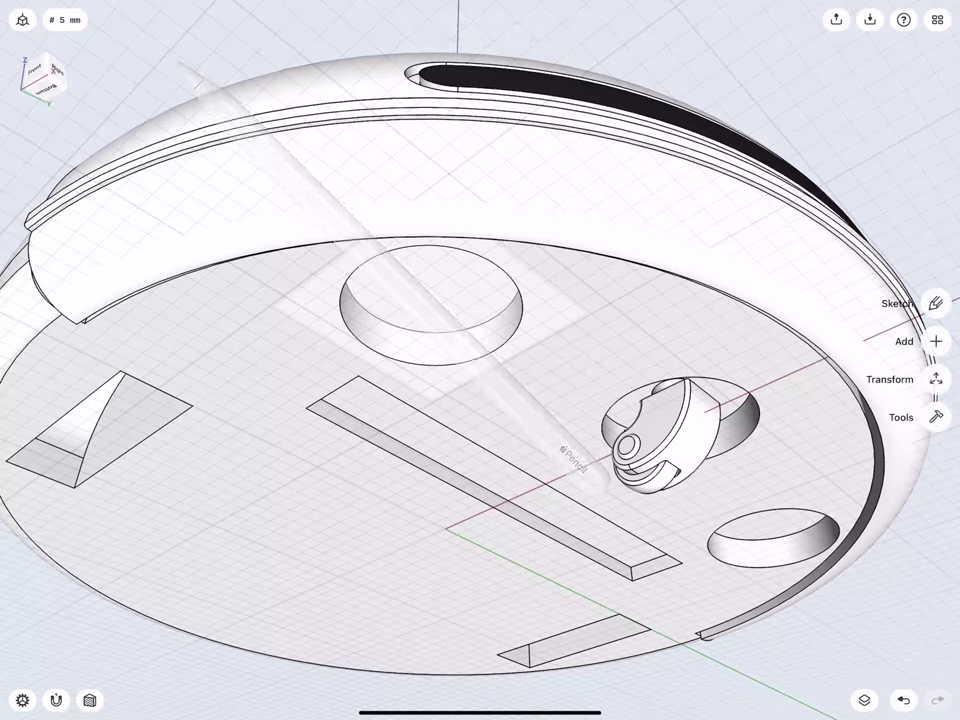
Rotate the new plane -90° upright and start a sketch on it
left_click(428, 300)
left_click_drag(428, 268, 459, 258)
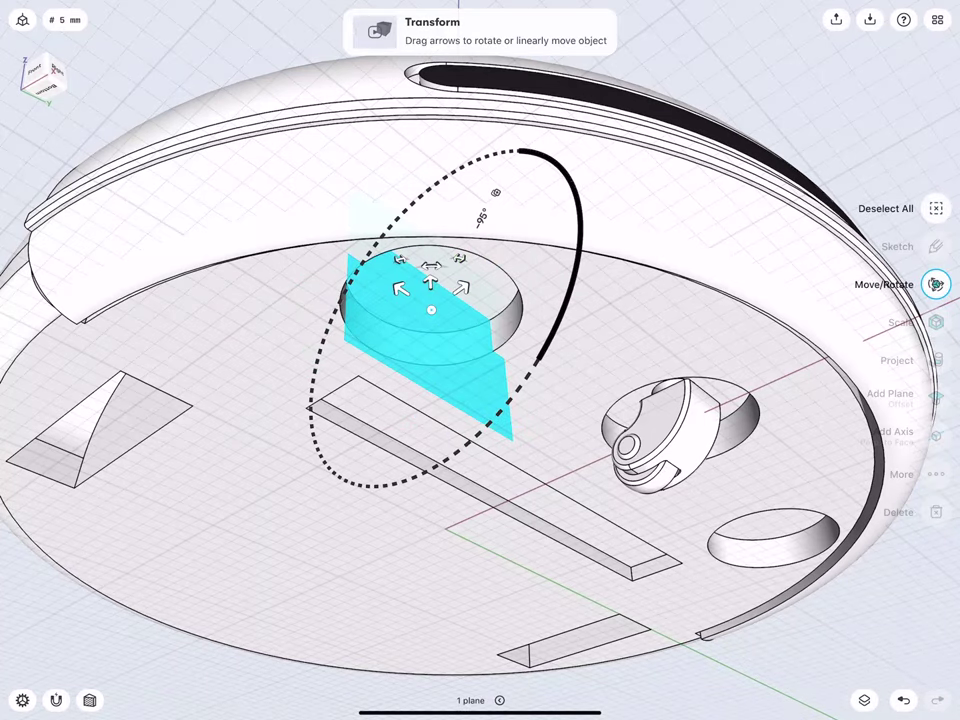
left_click(485, 215)
left_click(495, 198)
left_click(467, 282)
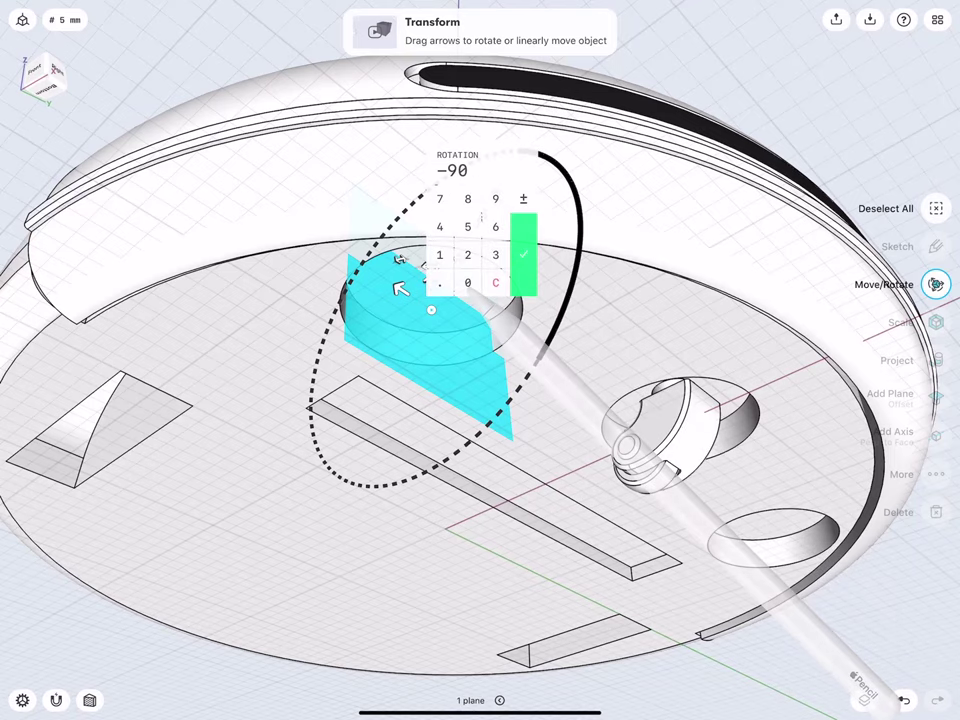
left_click(523, 255)
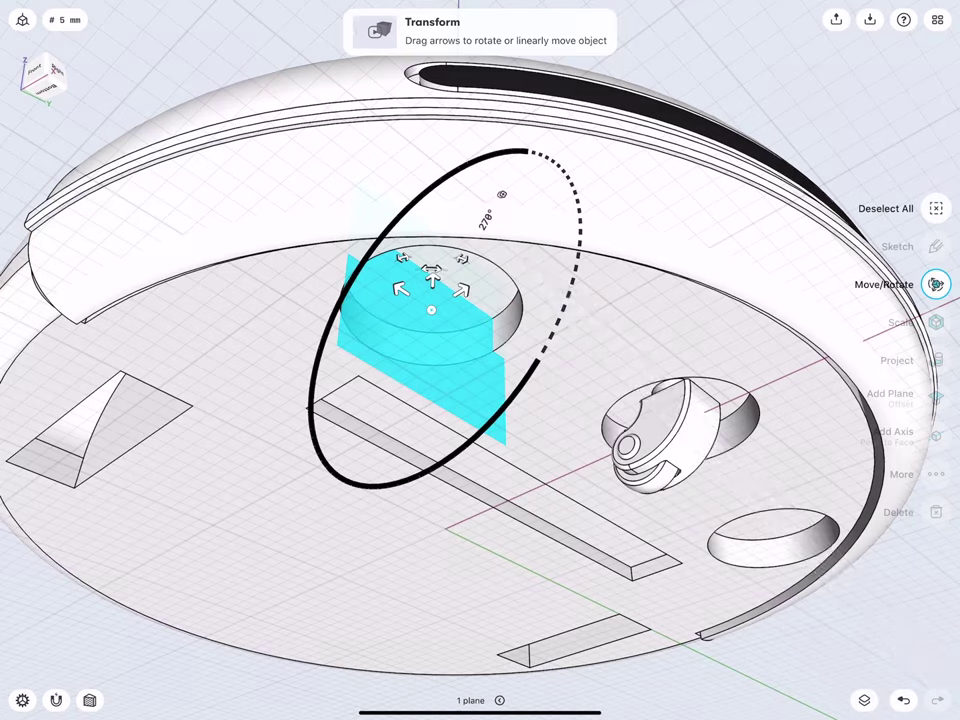
left_click(201, 63)
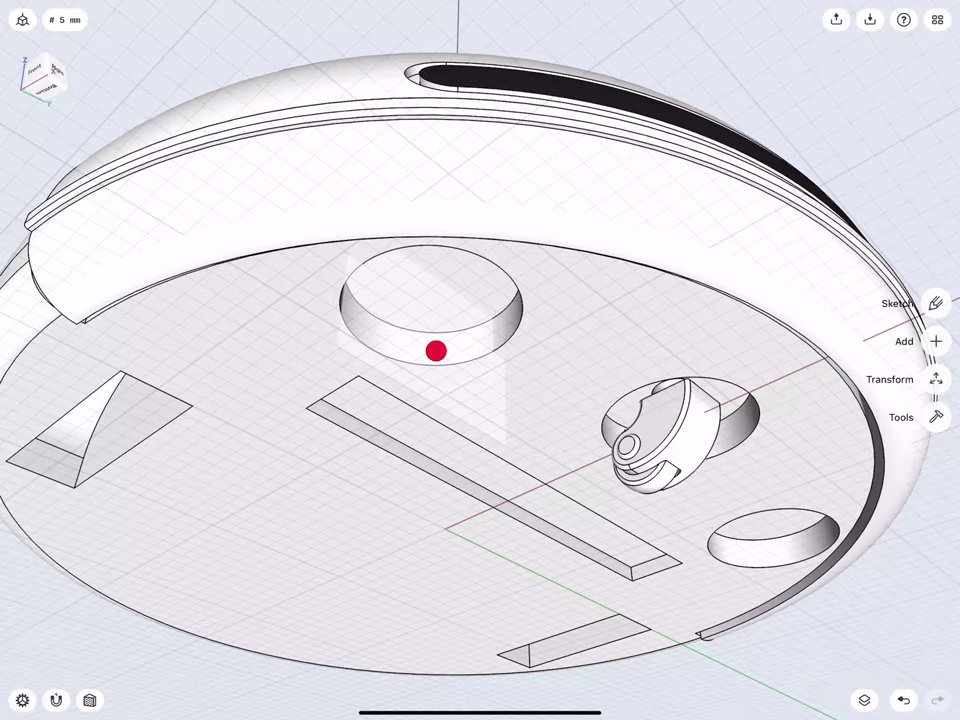
double_click(436, 350)
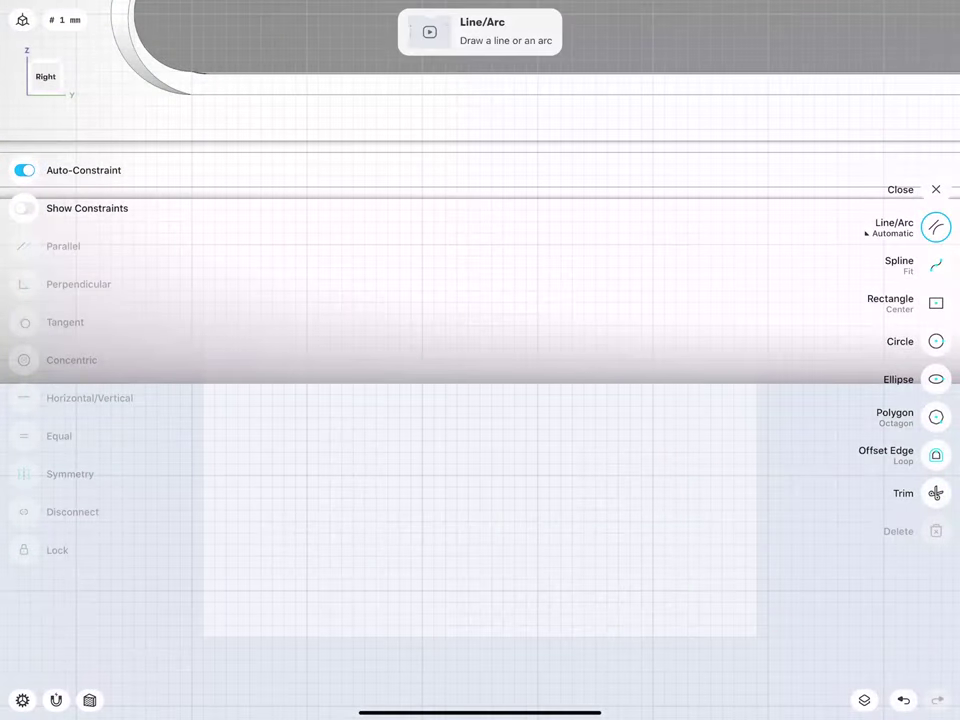
Draw the first profile lines below the housing and lock the 75 mm horizontal and 10 mm vertical lengths
scroll(383, 383, "down", 5)
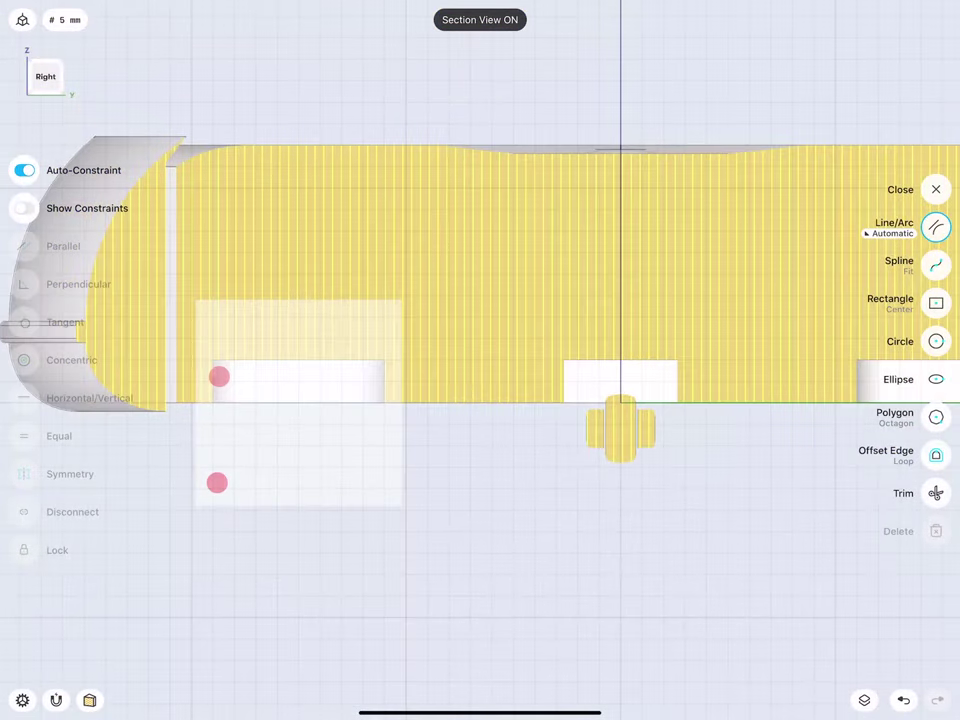
scroll(218, 430, "up", 3)
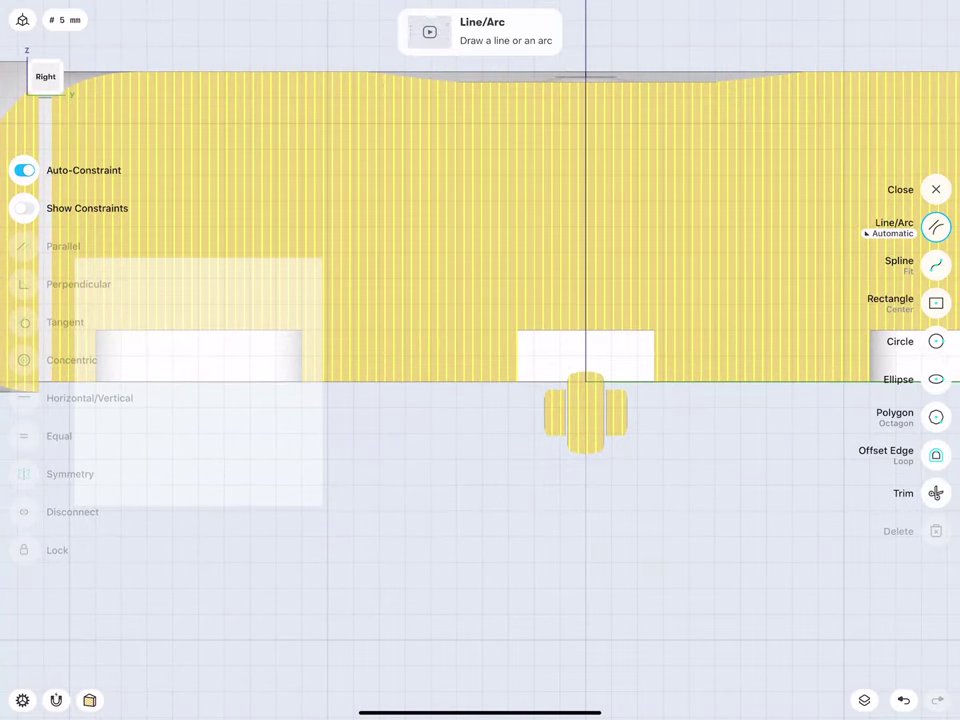
mouse_move(586, 381)
left_mouse_down()
mouse_move(586, 433)
mouse_move(199, 435)
left_mouse_up()
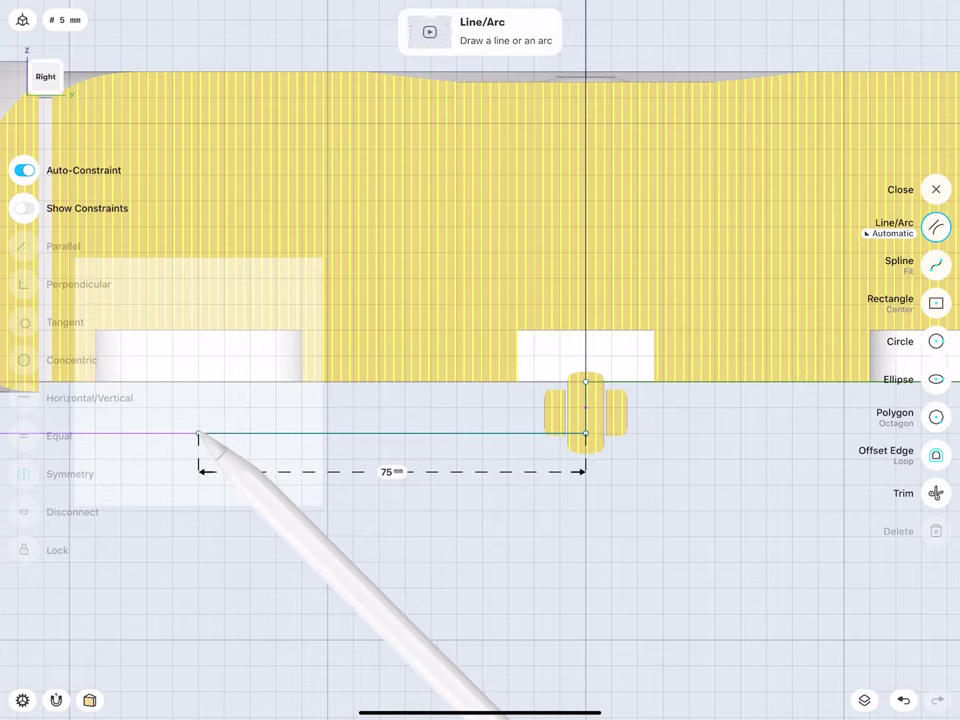
left_click(391, 471)
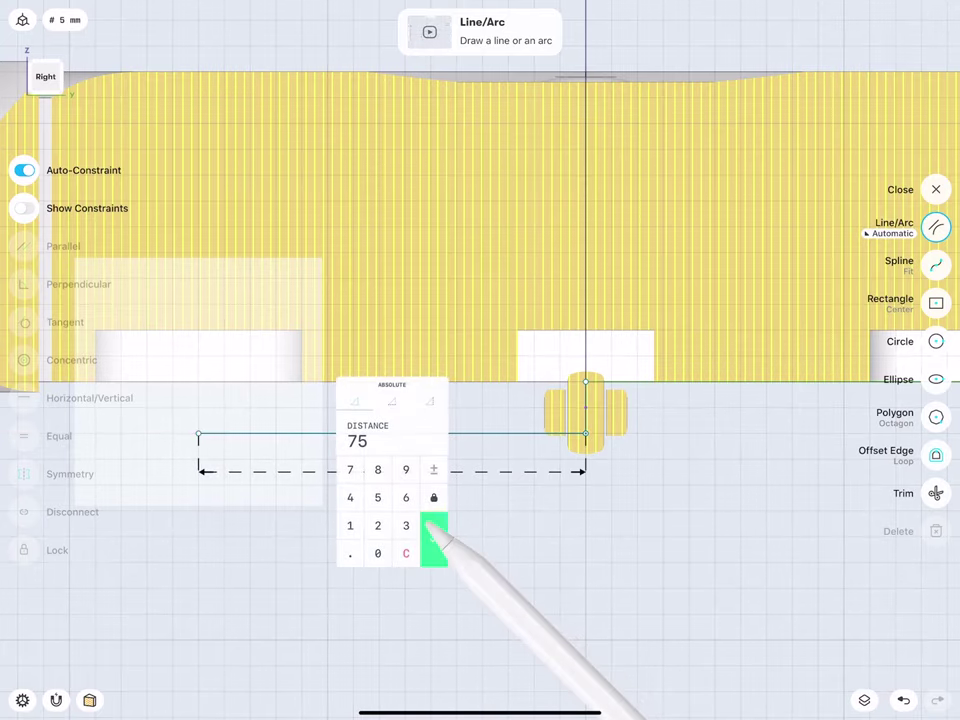
left_click(434, 540)
left_click(587, 410)
left_click(624, 408)
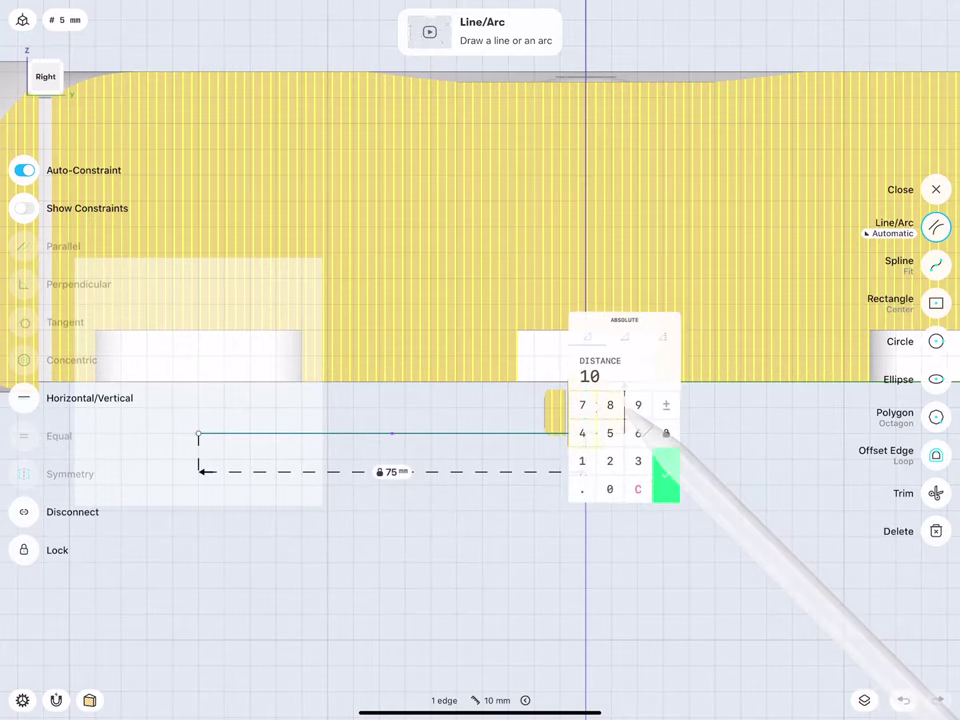
left_click(664, 472)
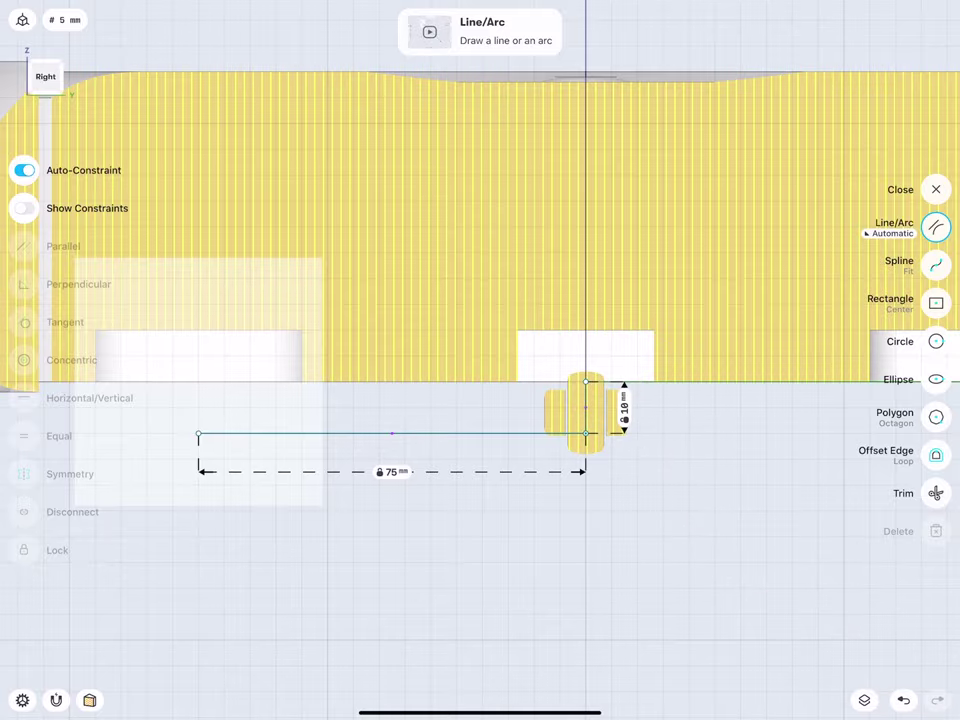
middle_click_drag(456, 469, 576, 493)
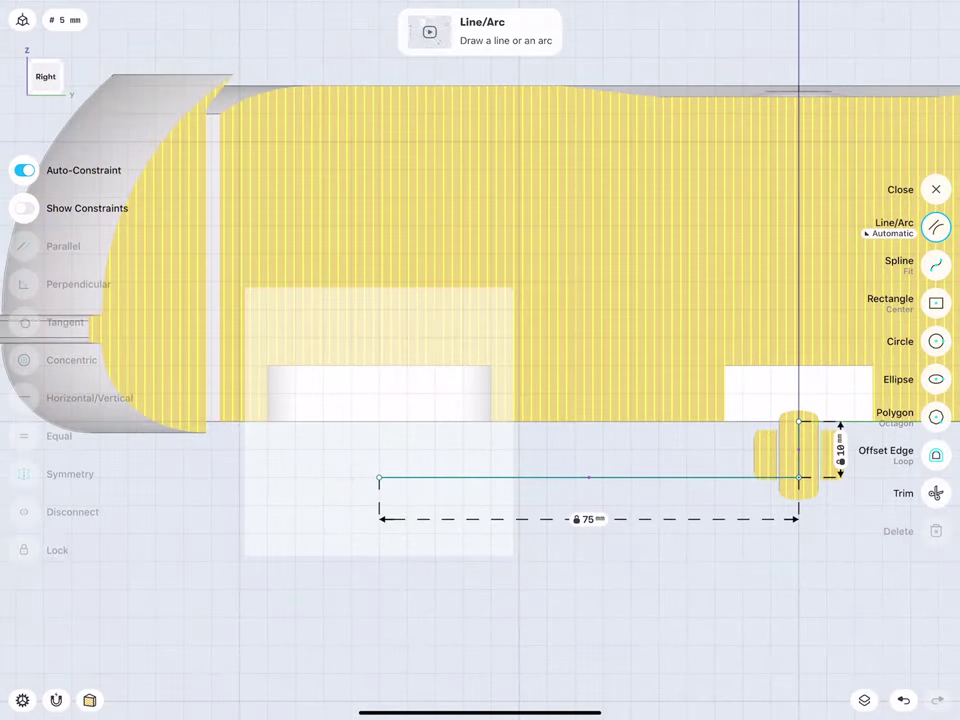
mouse_move(500, 462)
middle_mouse_down()
mouse_move(522, 461)
mouse_move(478, 472)
middle_mouse_up()
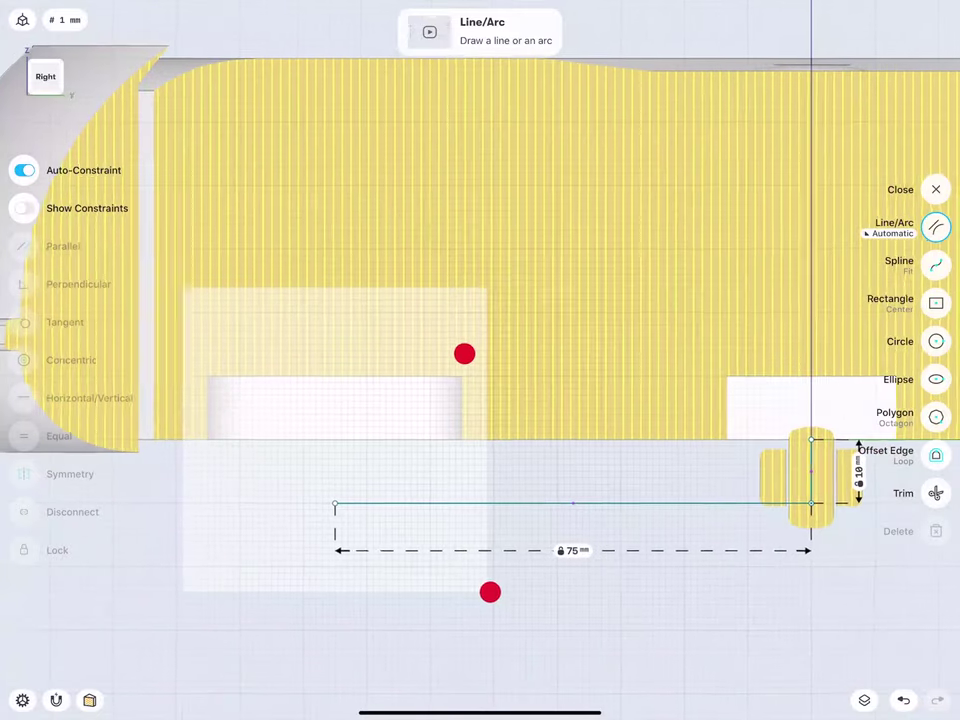
Add a 20 mm vertical line up from the left end and a 15 mm line left along the top
left_click_drag(334, 503, 336, 390)
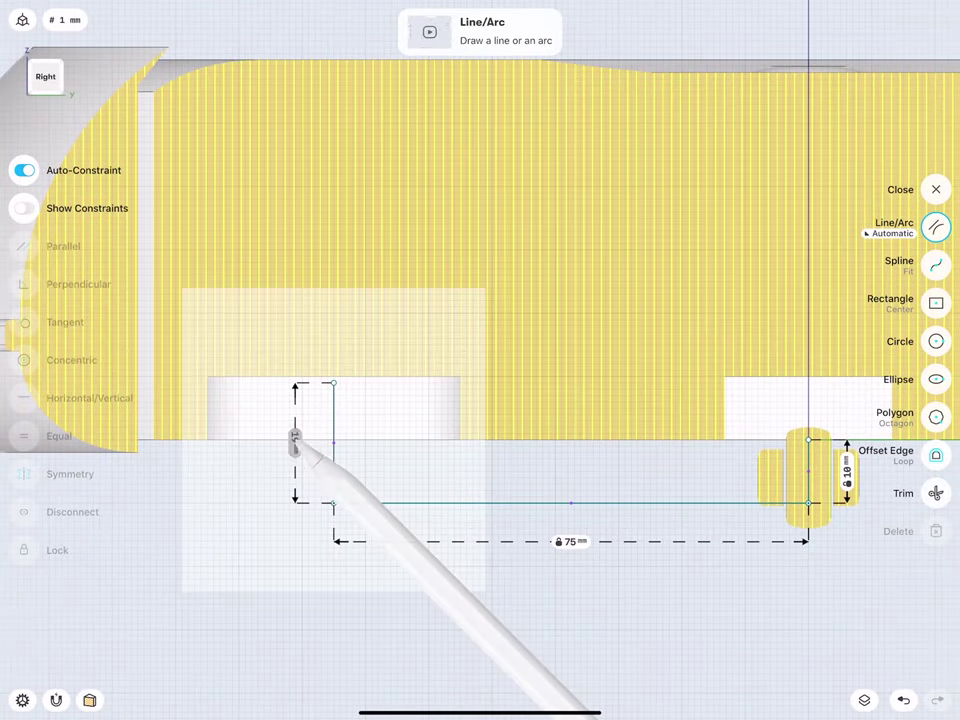
left_click(296, 439)
left_click(281, 496)
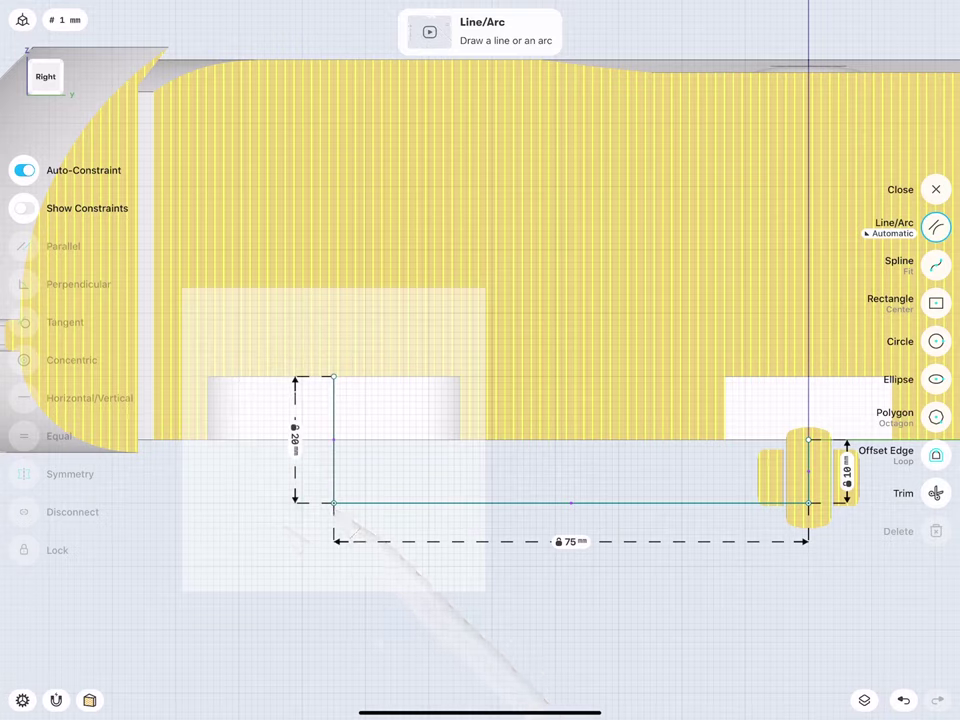
left_click_drag(333, 377, 239, 377)
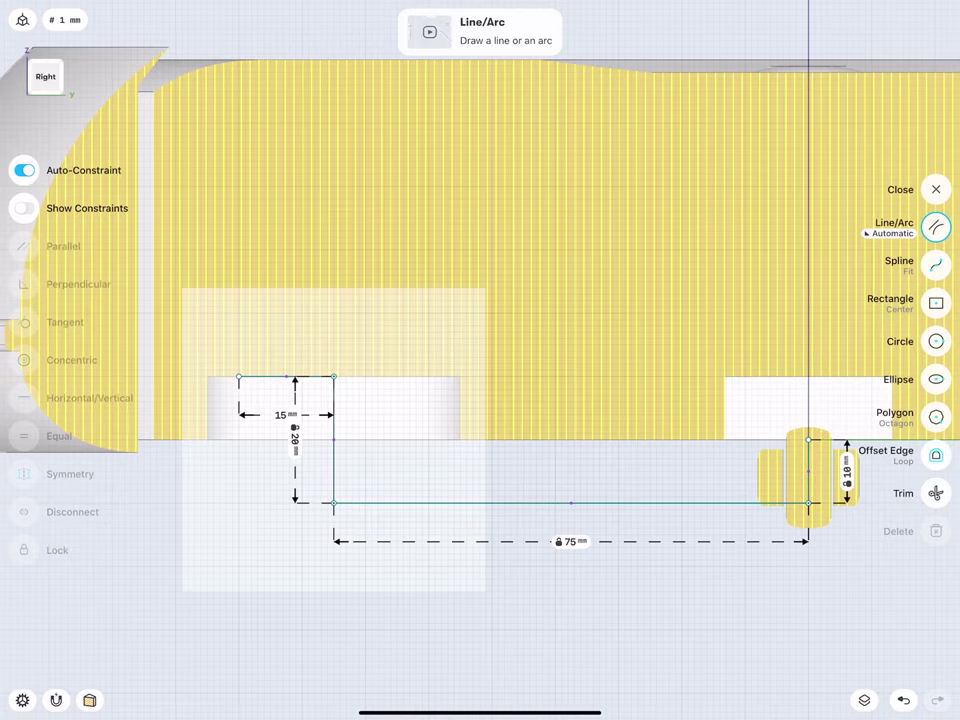
left_click_drag(282, 414, 282, 333)
left_click(282, 333)
left_click(328, 401)
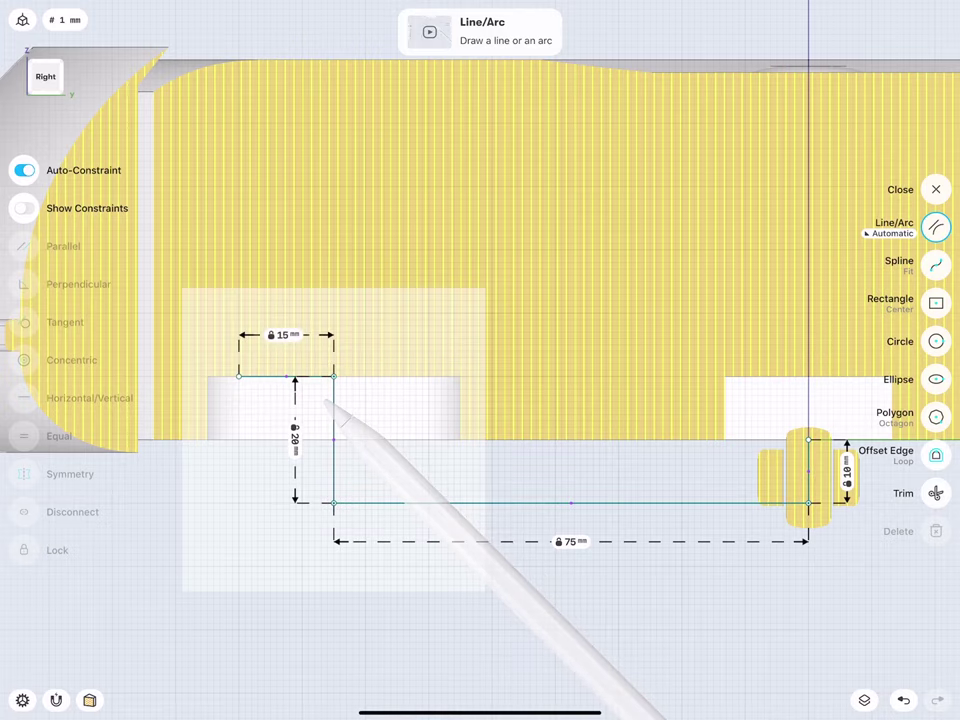
Draw the left vertical line down from the top-left corner and lock its length
left_click_drag(239, 377, 239, 470)
left_click_drag(278, 428, 262, 418)
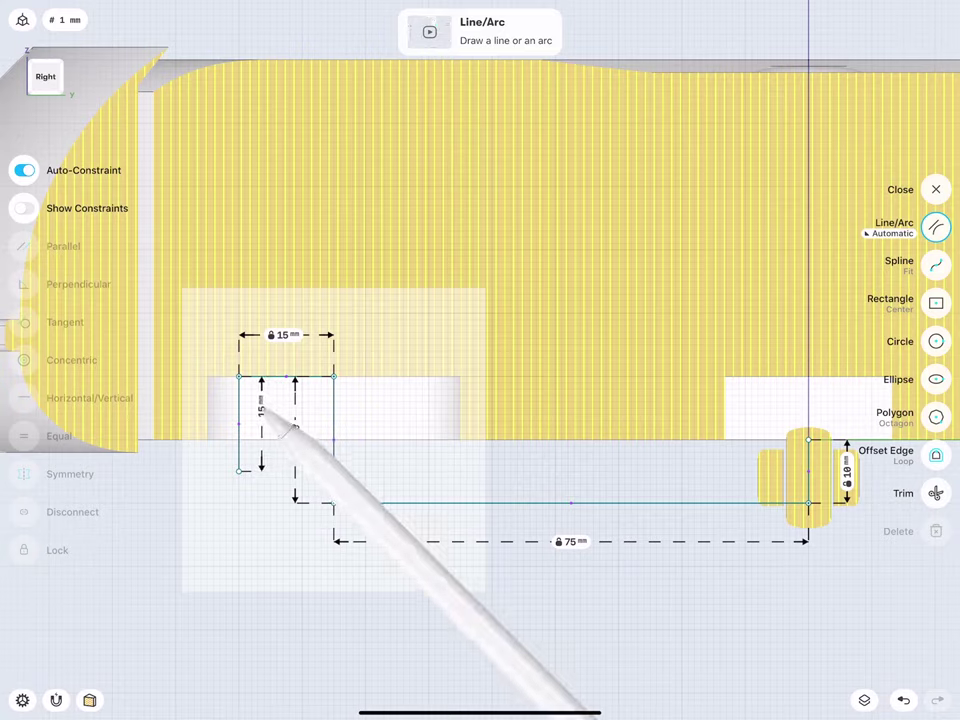
left_click(295, 415)
left_click(303, 470)
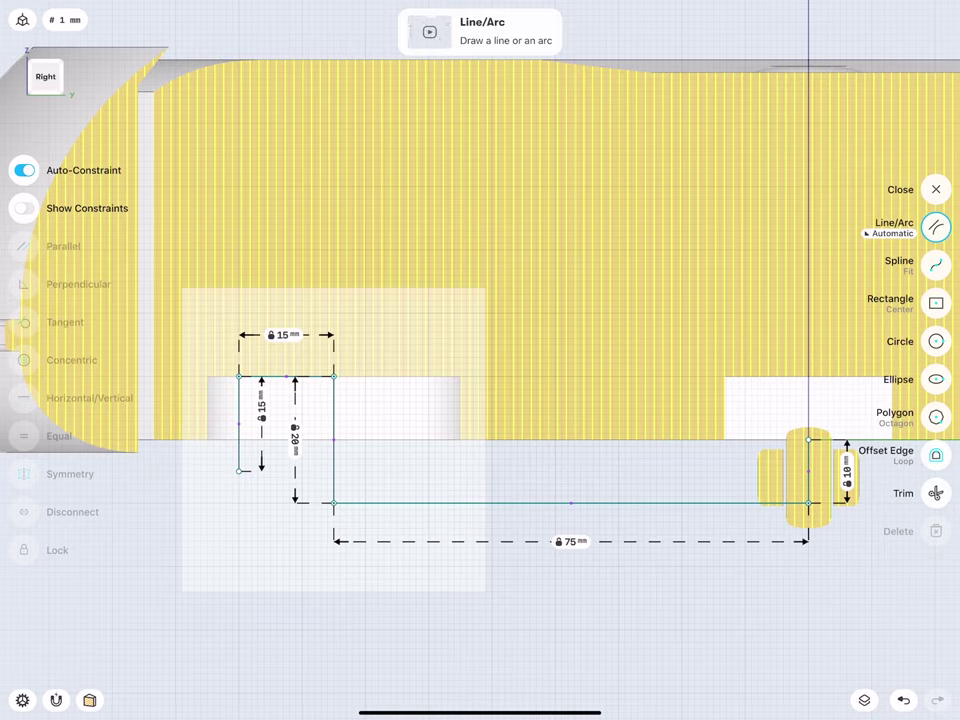
Add a 6 mm step left and a 5 mm drop, then close the profile to the corner
left_click_drag(239, 470, 201, 471)
left_click(219, 509)
left_click(261, 577)
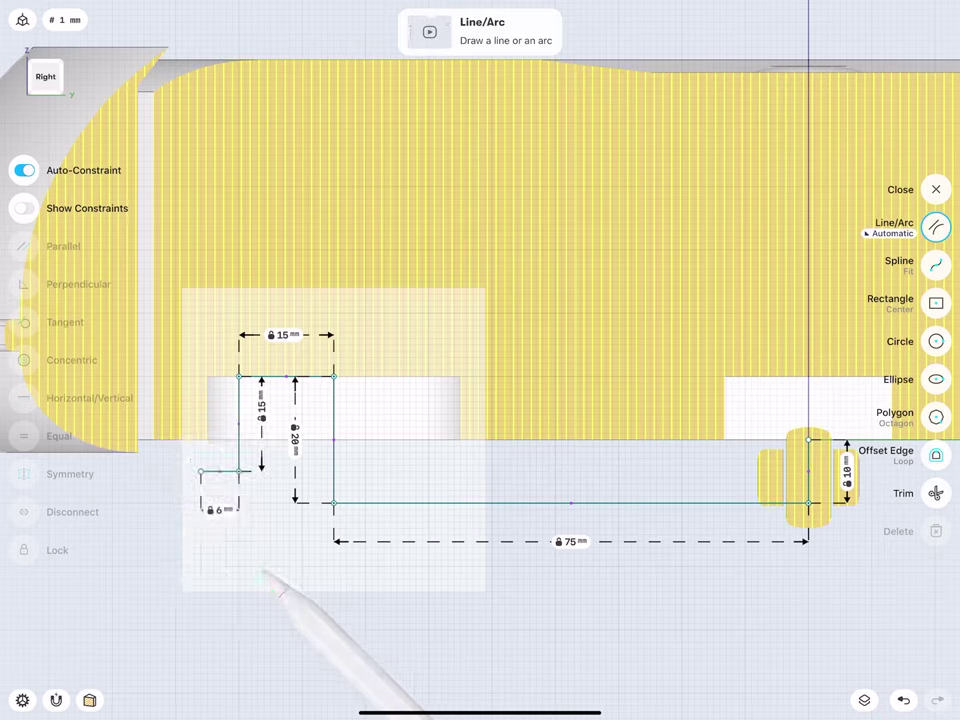
mouse_move(219, 509)
left_mouse_down()
mouse_move(230, 464)
mouse_move(198, 456)
mouse_move(201, 503)
mouse_move(162, 545)
left_mouse_up()
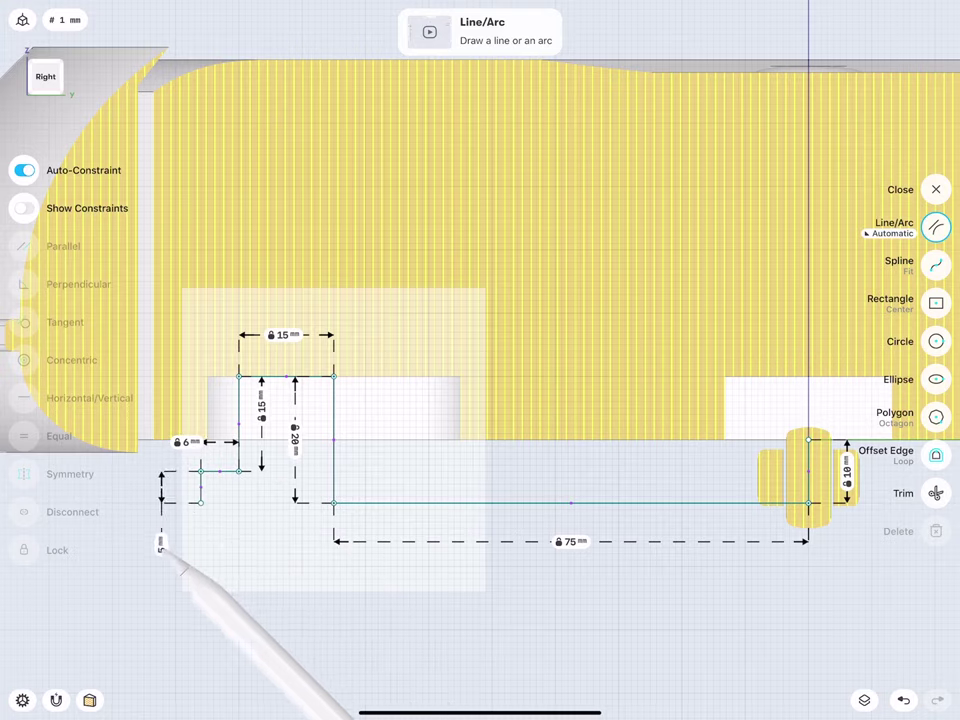
left_click(161, 543)
left_click(201, 615)
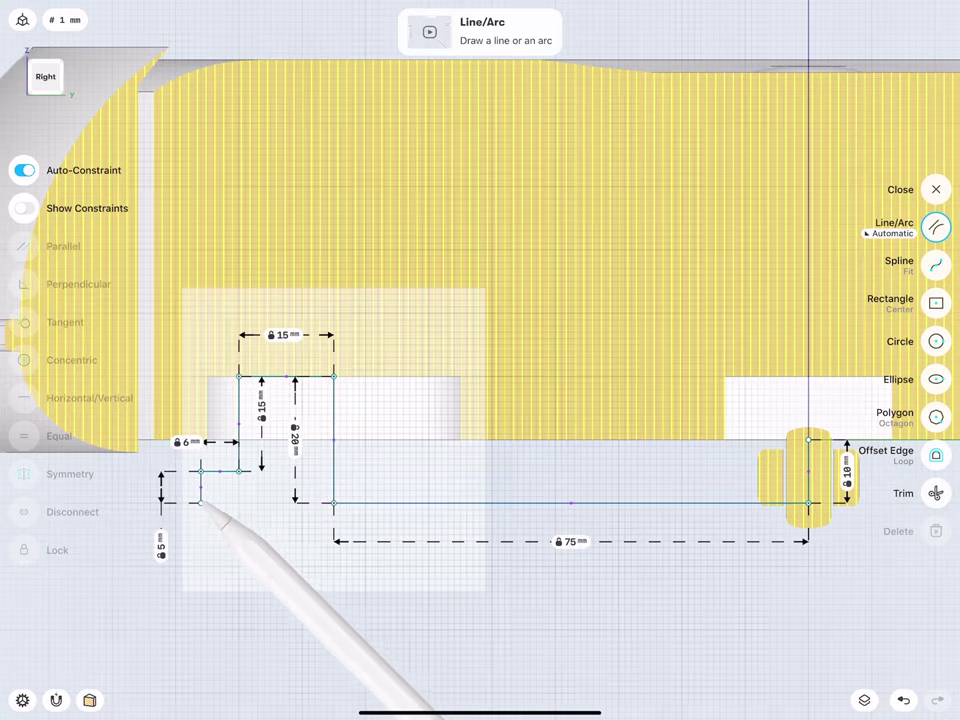
left_click_drag(201, 503, 334, 503)
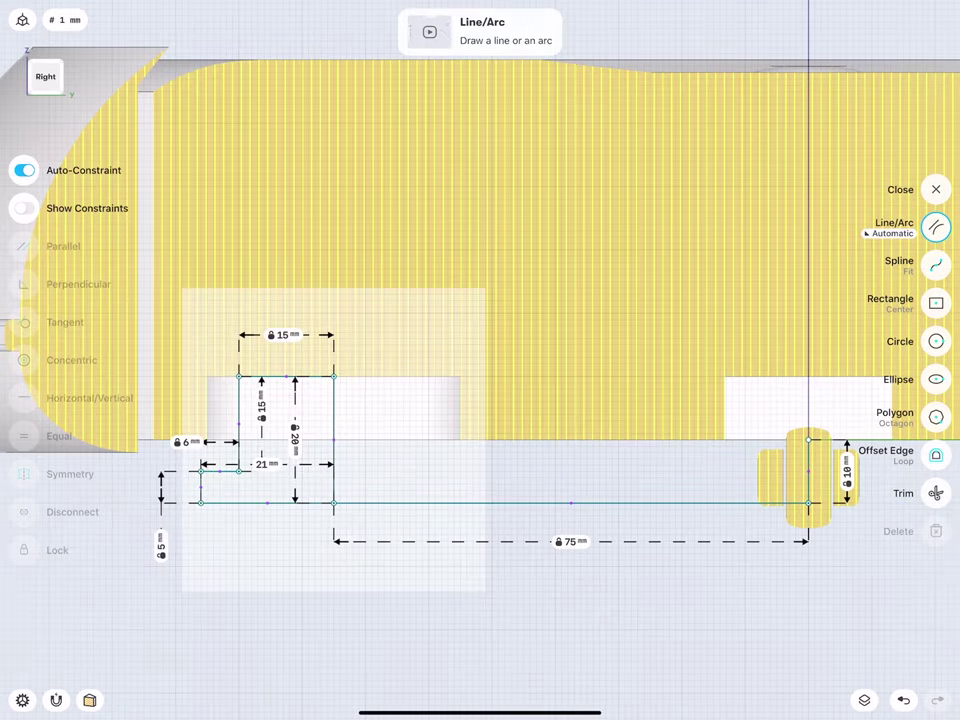
scroll(255, 473, "down", 2)
scroll(250, 480, "down", 2)
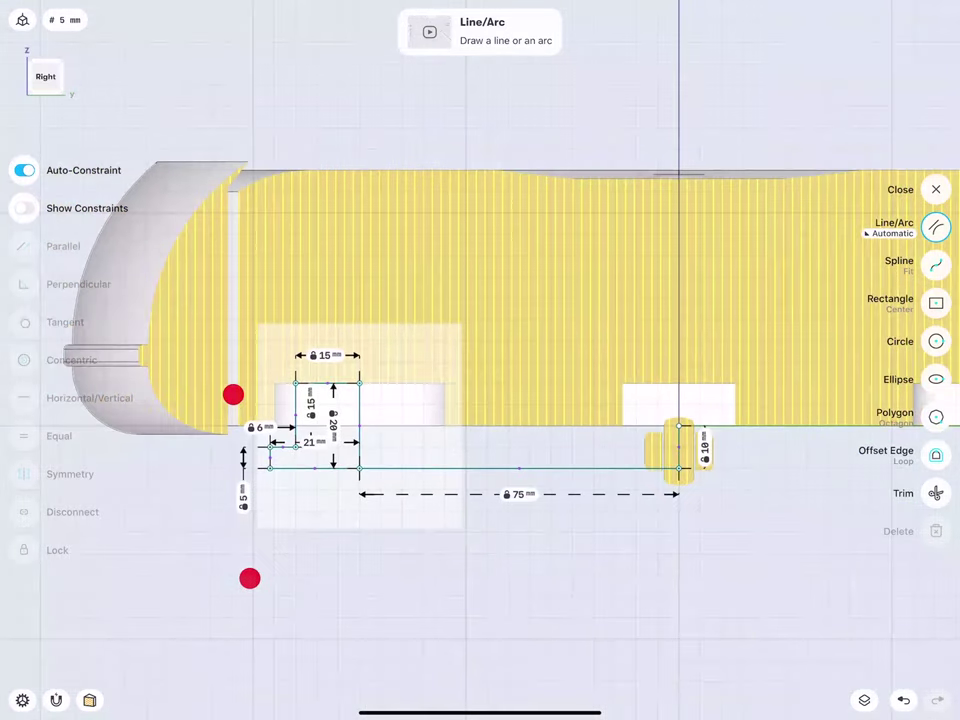
scroll(245, 483, "down", 2)
scroll(255, 482, "down", 1)
middle_click_drag(305, 452, 191, 345)
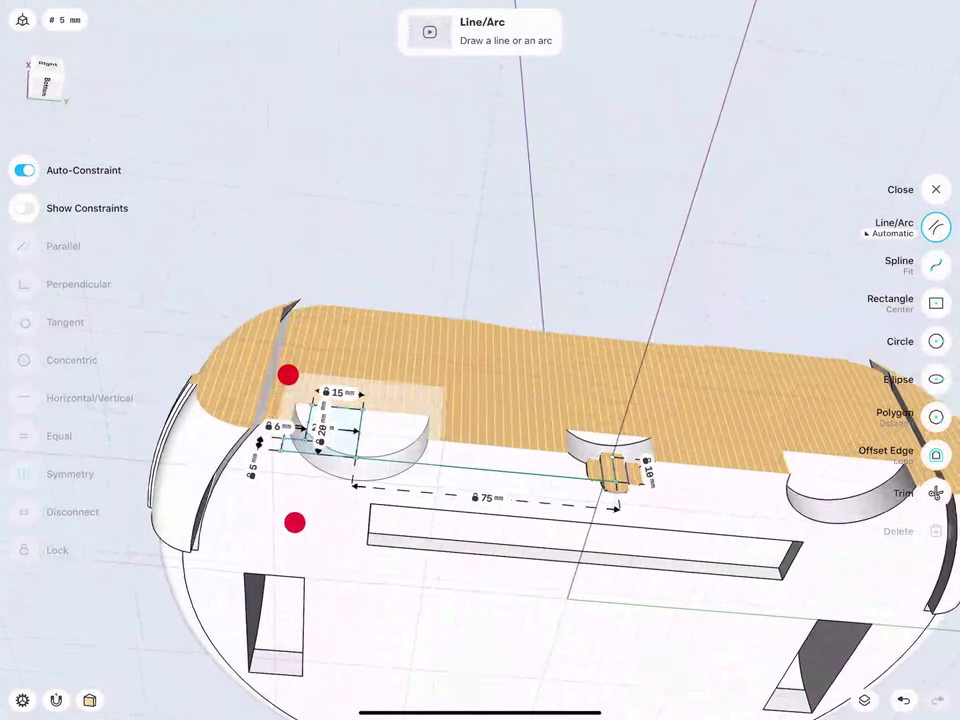
Revolve the stepped profile 360° around its edge and turn Section View off
left_click(300, 434)
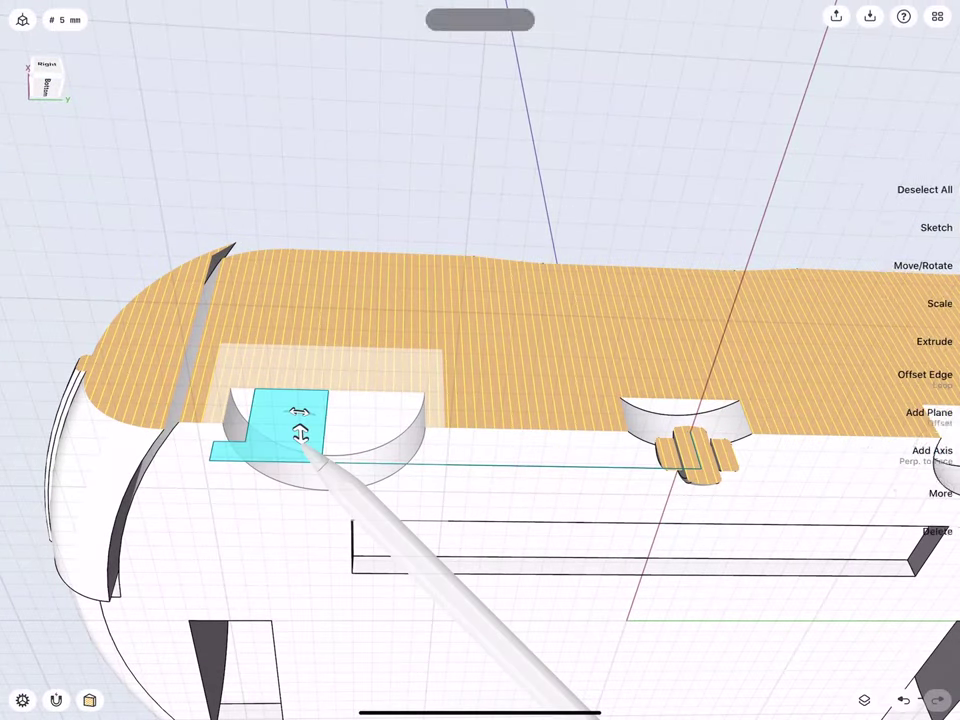
left_click(326, 428)
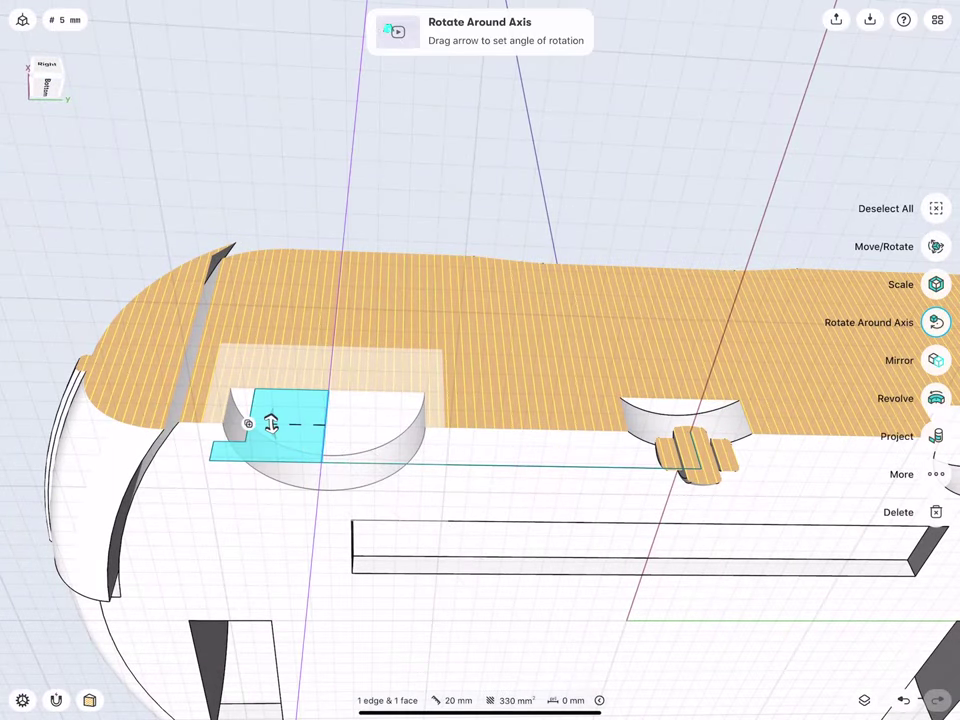
left_click(936, 398)
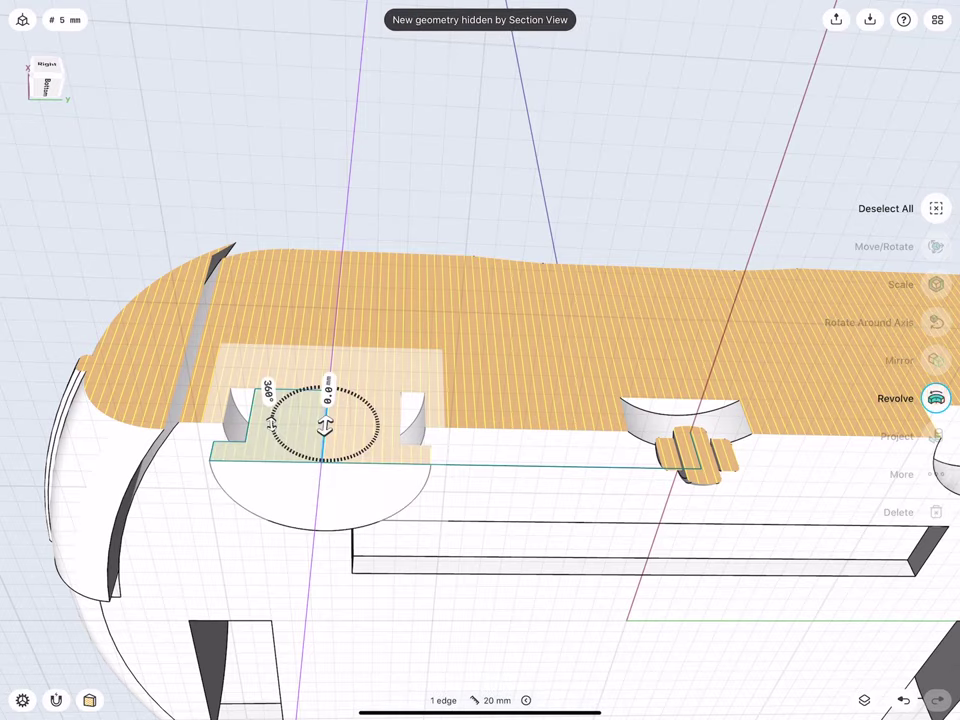
left_click(118, 236)
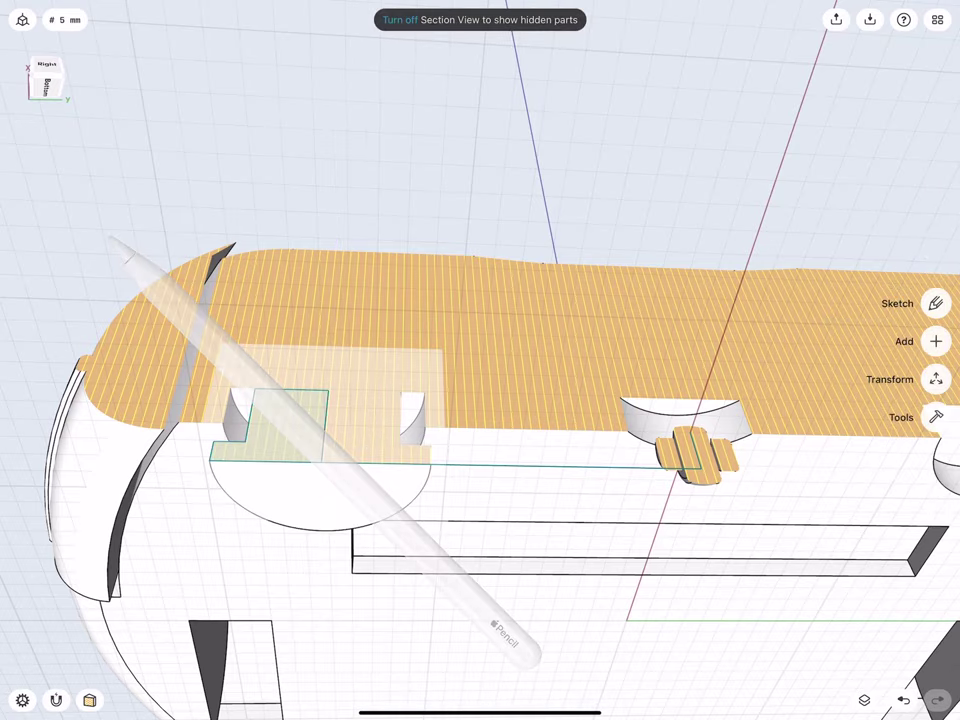
scroll(250, 450, "up", 3)
scroll(250, 450, "down", 2)
scroll(250, 450, "down", 2)
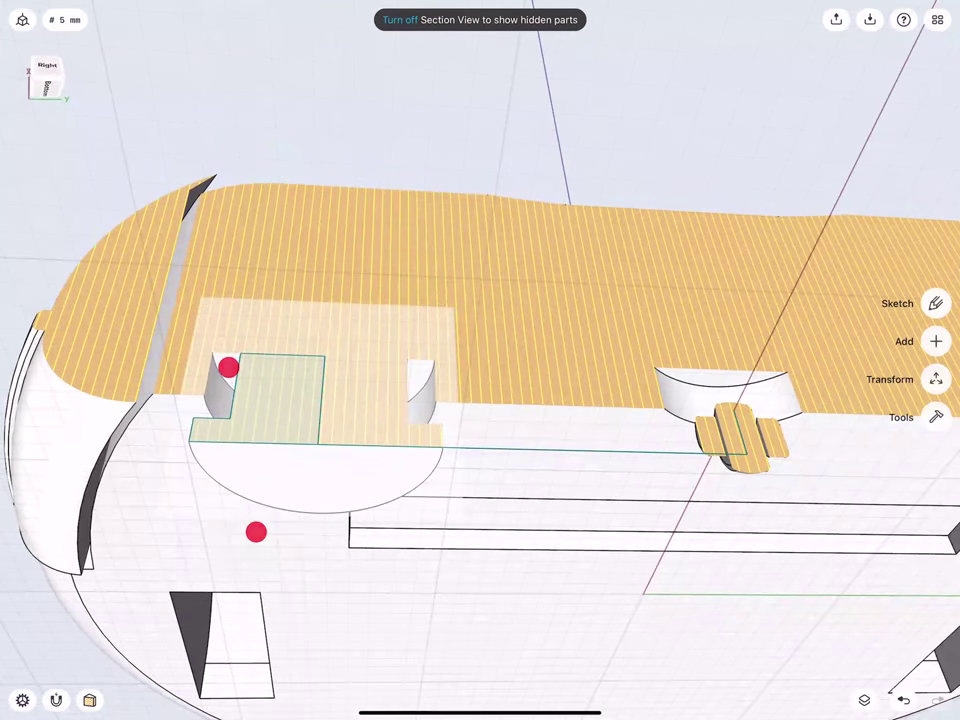
left_click(400, 20)
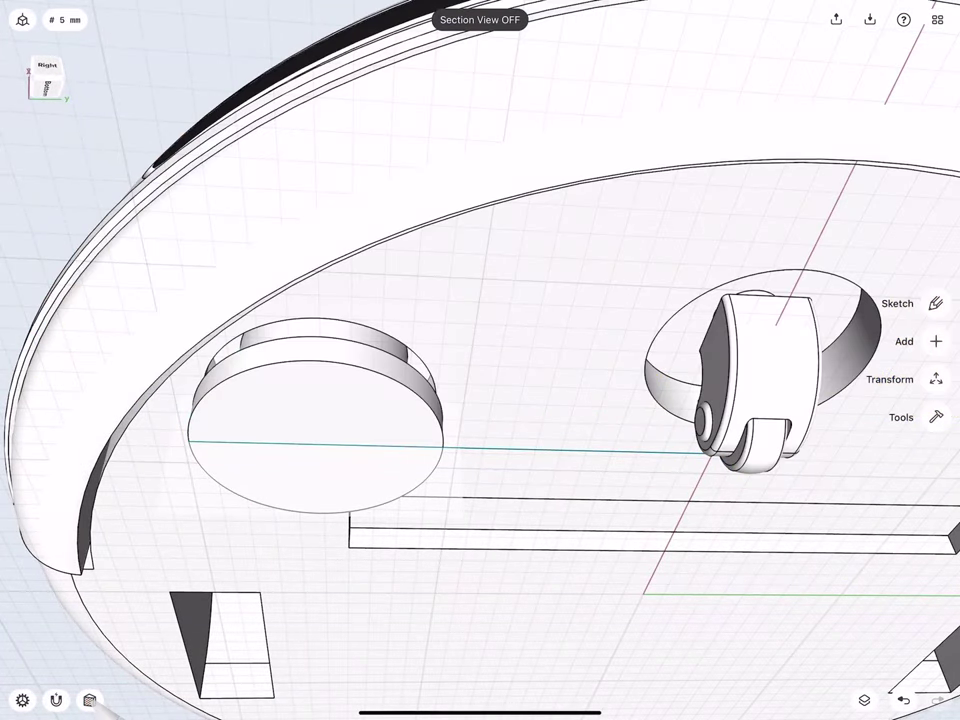
Rotate the round disc's plane to 270° with Move/Rotate
left_click(195, 470)
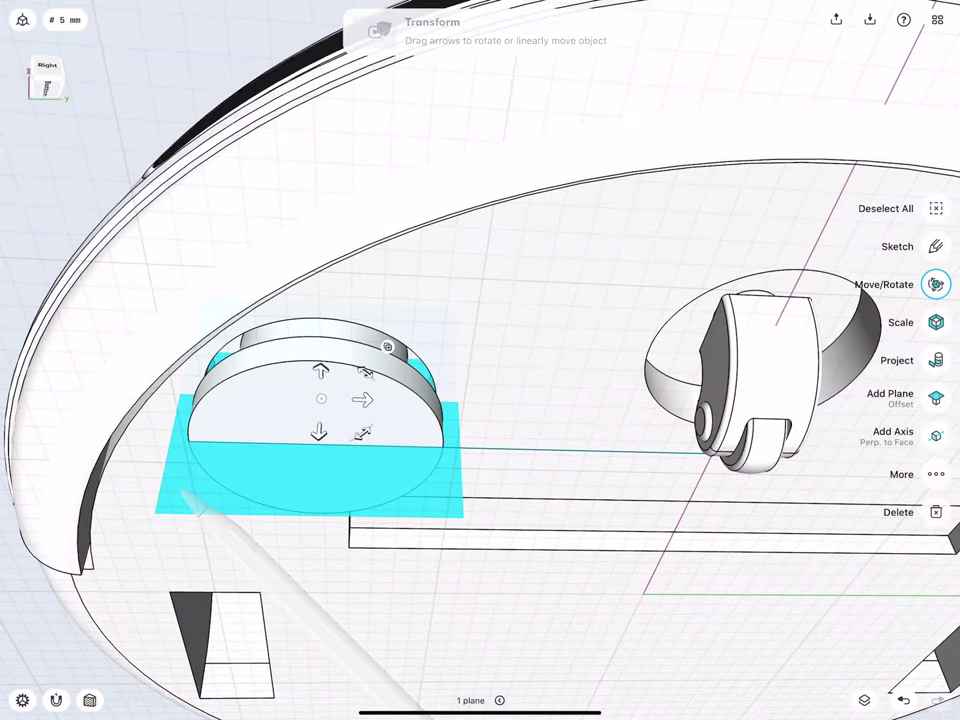
middle_click_drag(175, 445, 165, 460)
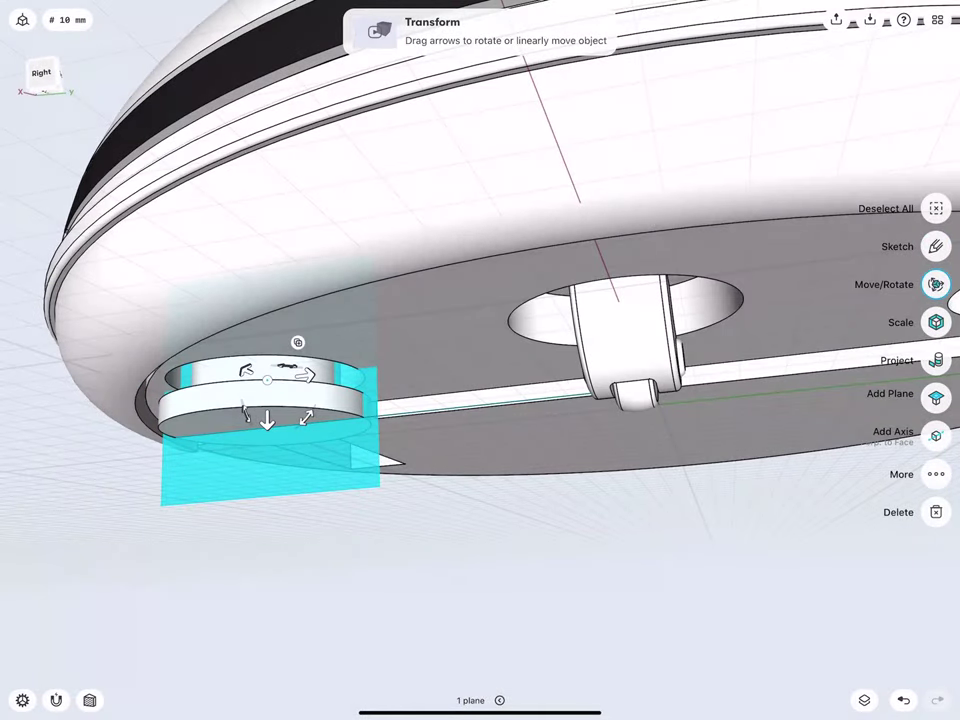
mouse_move(245, 372)
left_mouse_down()
mouse_move(240, 287)
mouse_move(225, 280)
left_mouse_up()
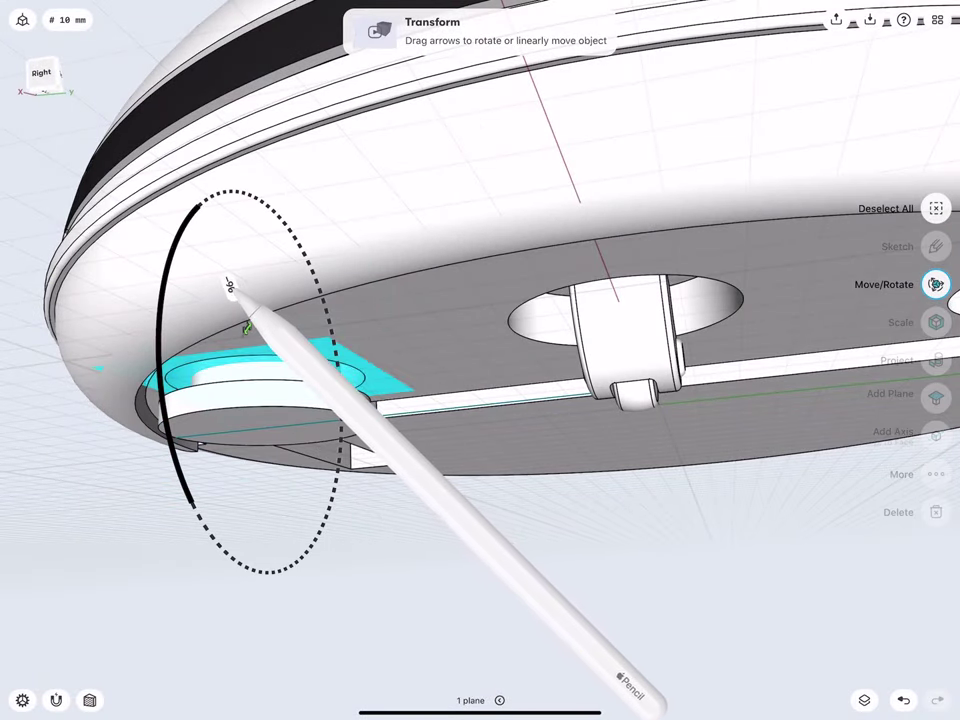
left_click(221, 262)
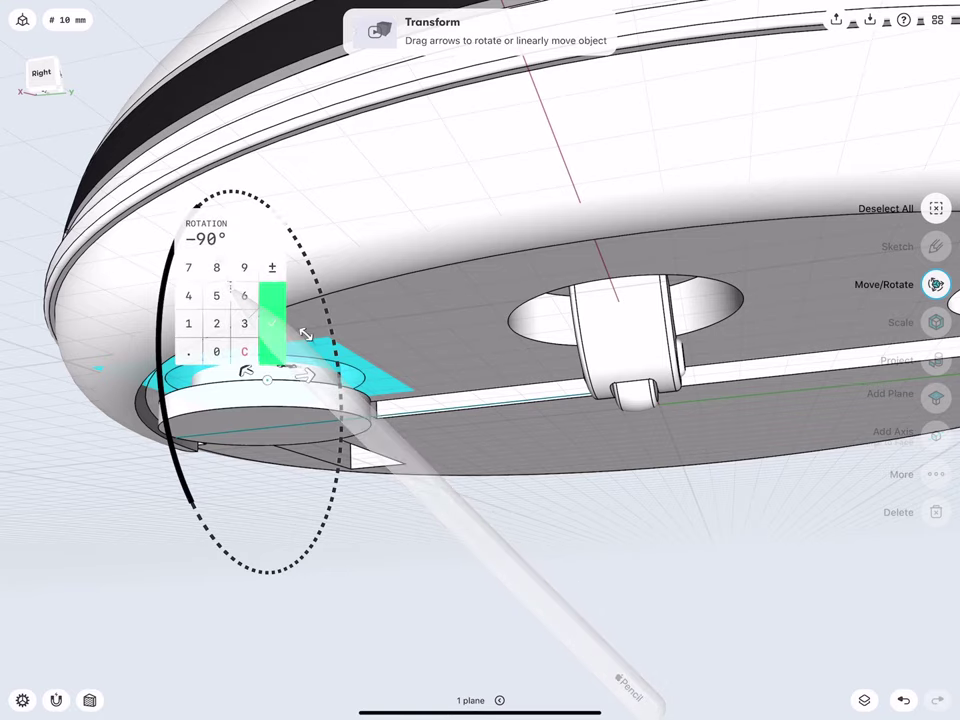
type("270")
left_click(274, 332)
Offset the plane −20 mm along its linear arrow and clear the selection
left_click_drag(268, 345, 268, 471)
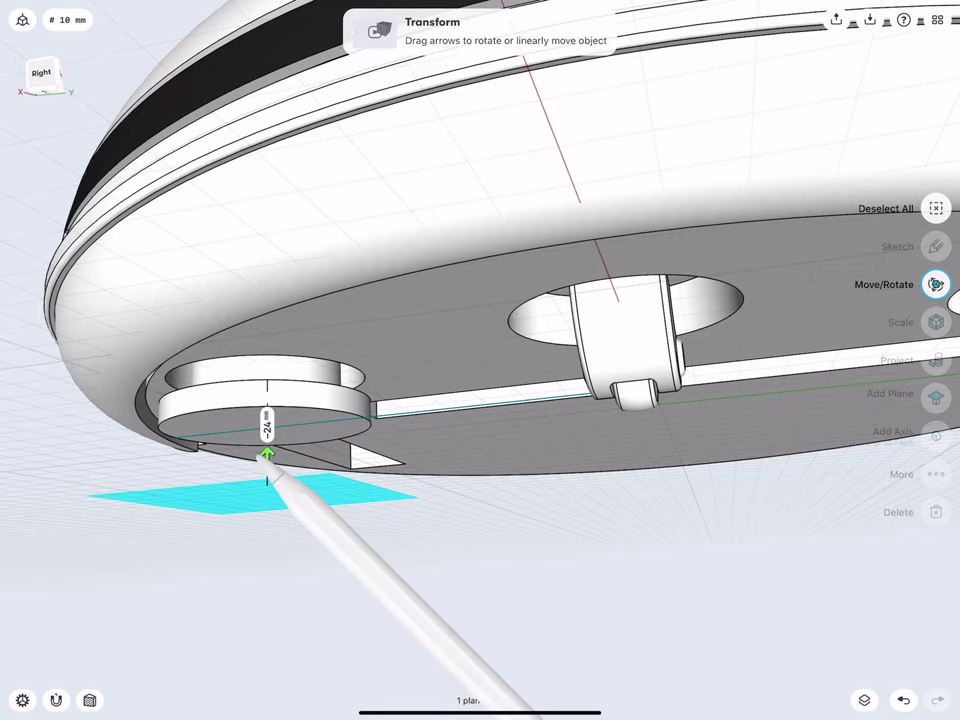
left_click_drag(268, 471, 267, 452)
left_click_drag(220, 569, 256, 612)
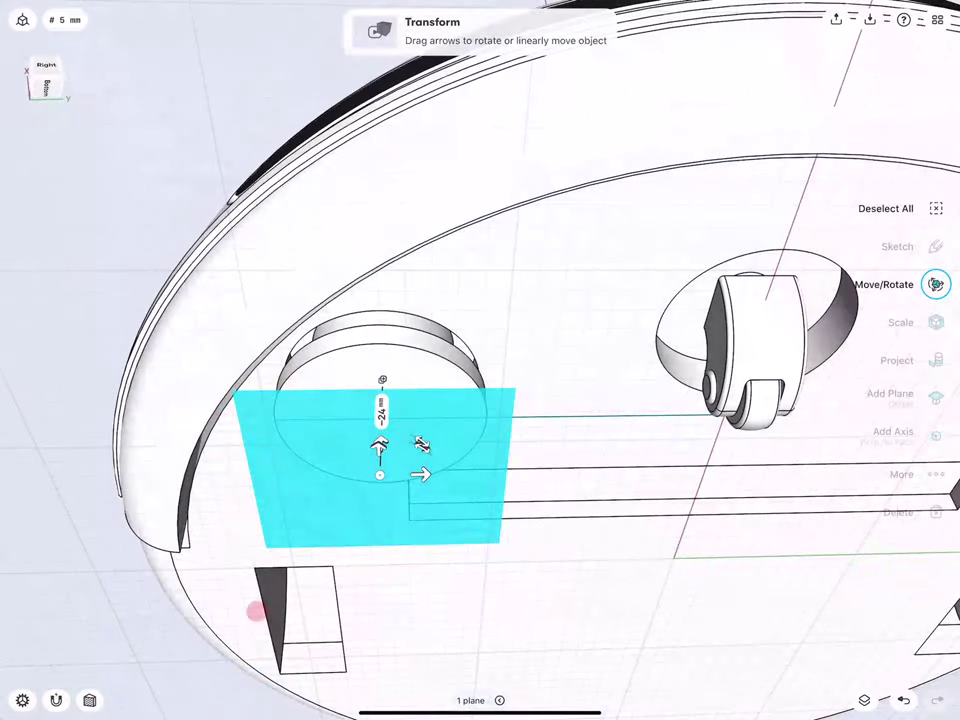
left_click(381, 411)
left_click(358, 480)
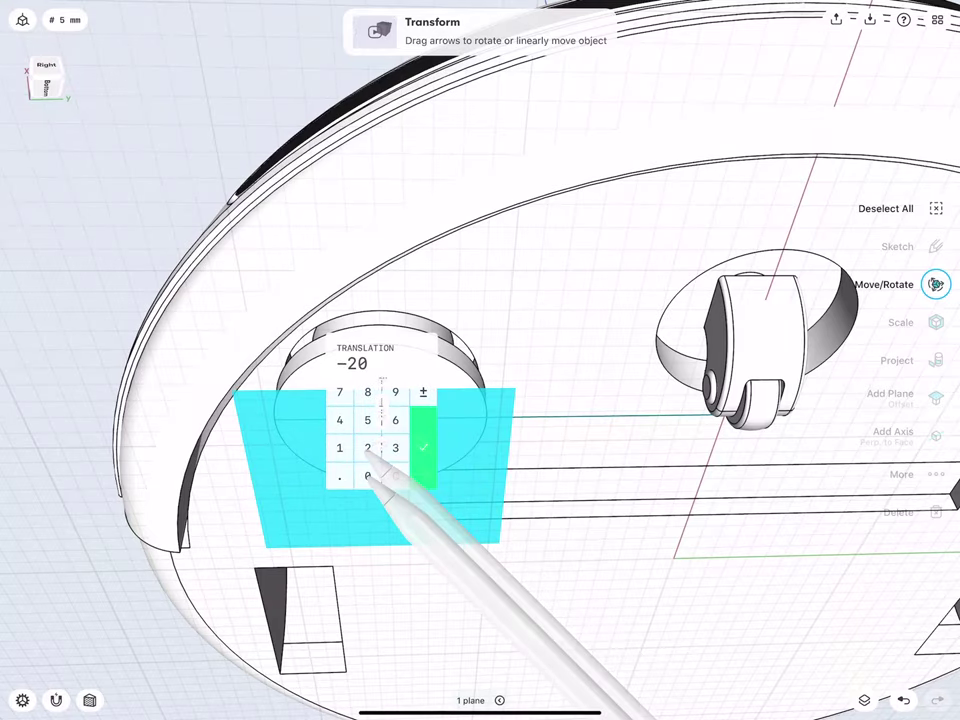
left_click(430, 462)
scroll(380, 440, "up", 3)
left_click(85, 160)
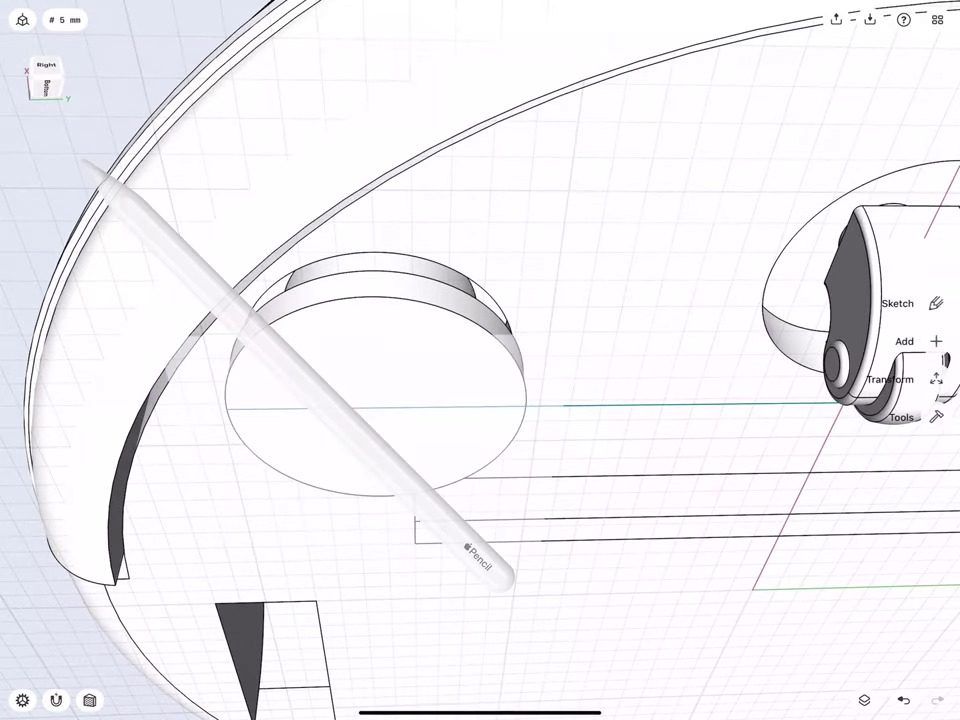
scroll(220, 412, "up", 2)
scroll(220, 402, "up", 2)
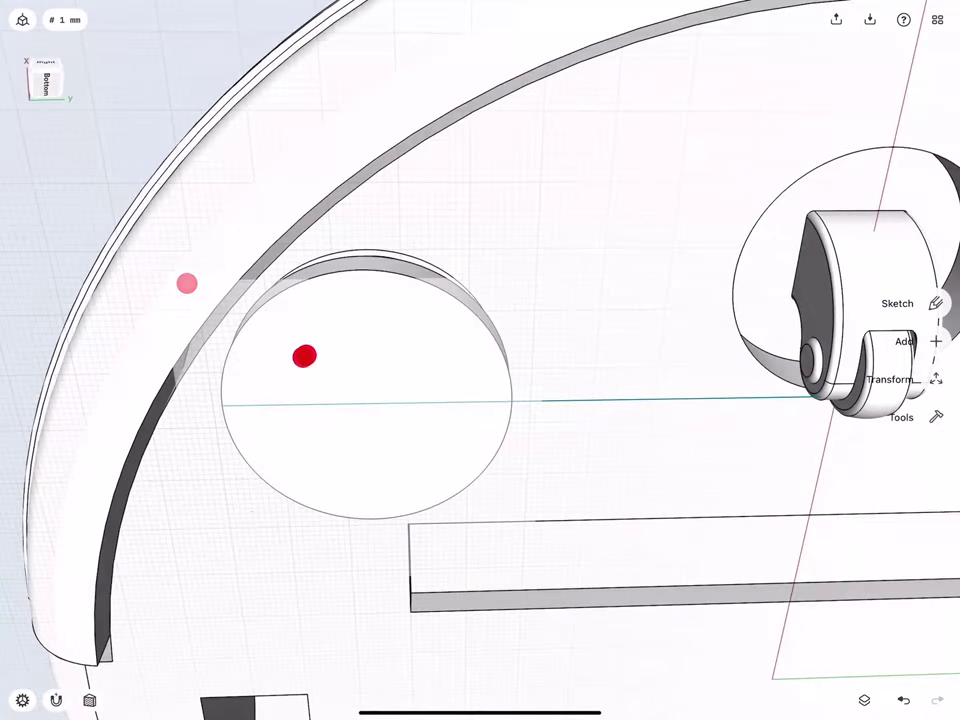
Sketch a centre rectangle on the circle's plane and lock it as a 36 × 36 mm square
double_click(304, 356)
scroll(308, 409, "down", 1)
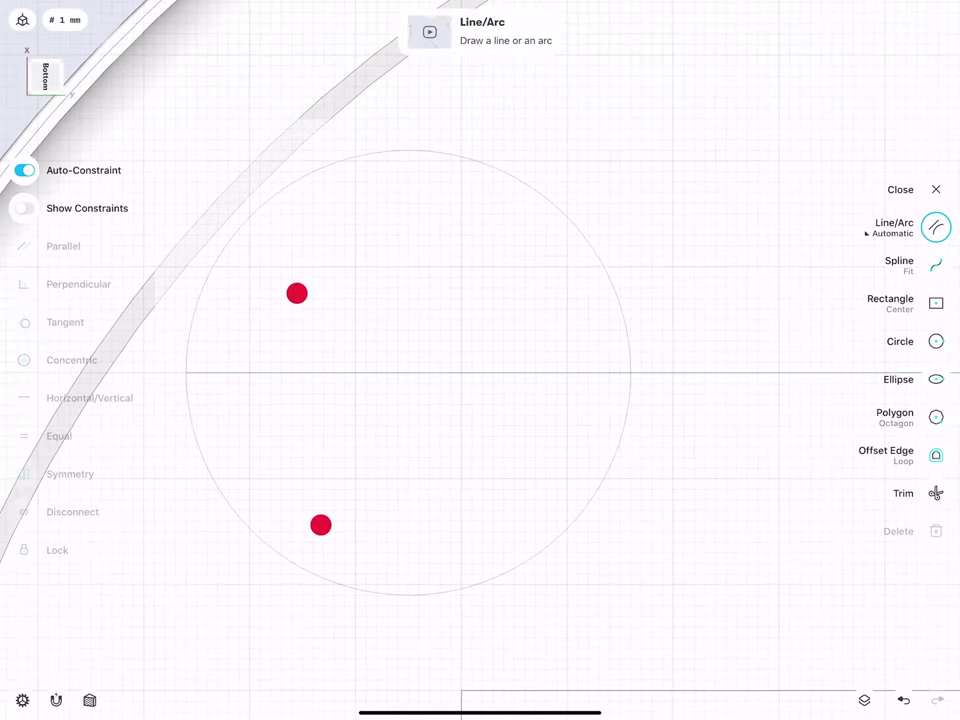
left_click(937, 309)
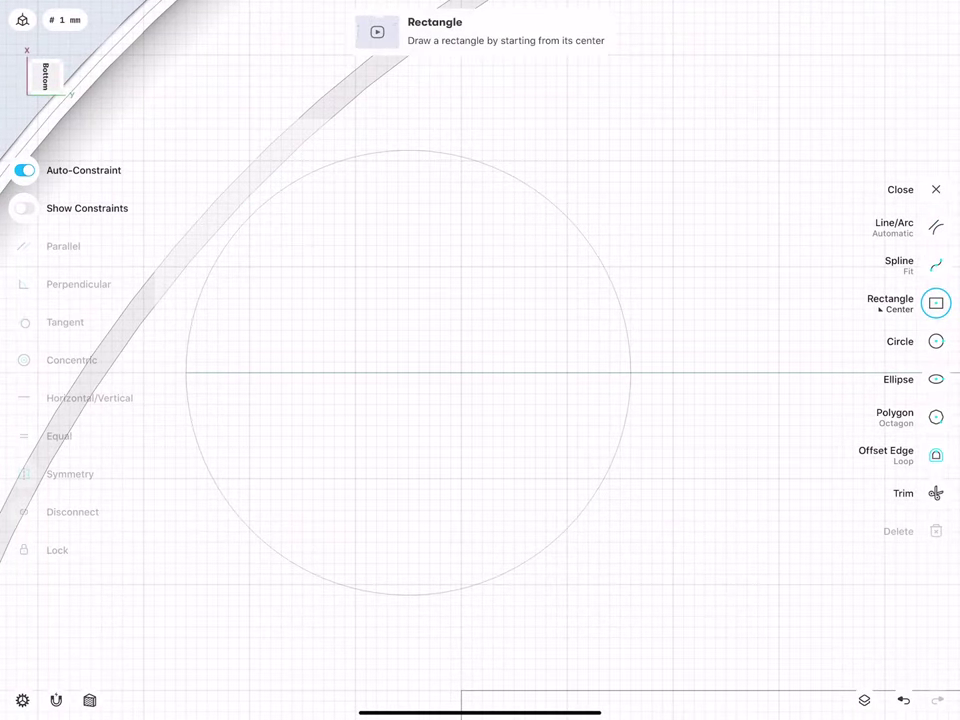
mouse_move(408, 372)
left_mouse_down()
mouse_move(198, 150)
mouse_move(176, 154)
mouse_move(219, 154)
mouse_move(229, 165)
mouse_move(219, 172)
left_mouse_up()
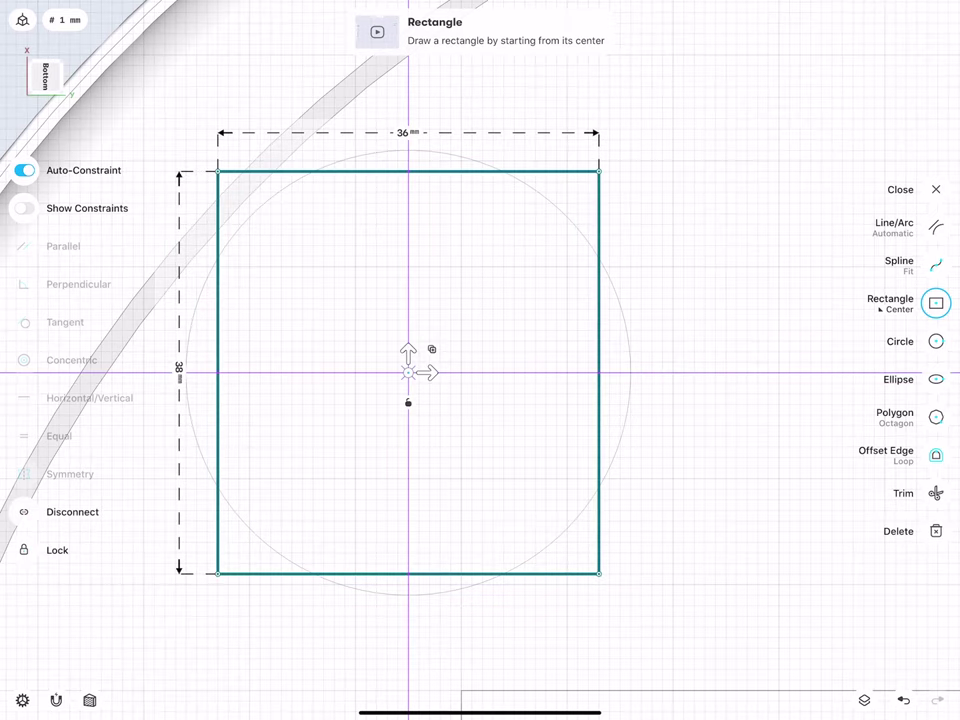
left_click(408, 132)
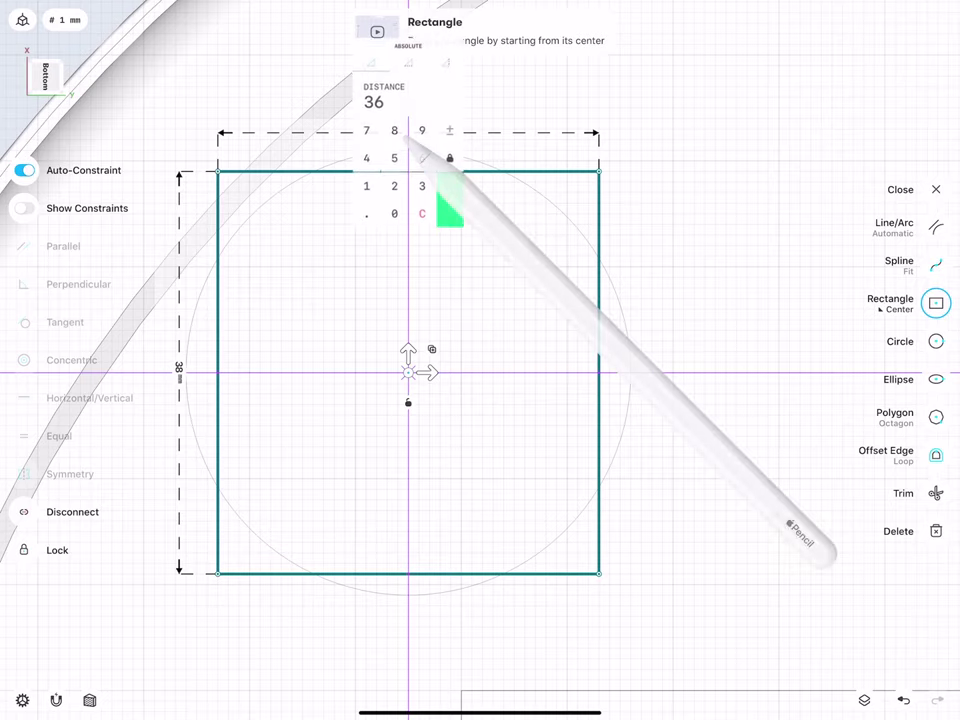
left_click(447, 196)
left_click(218, 304)
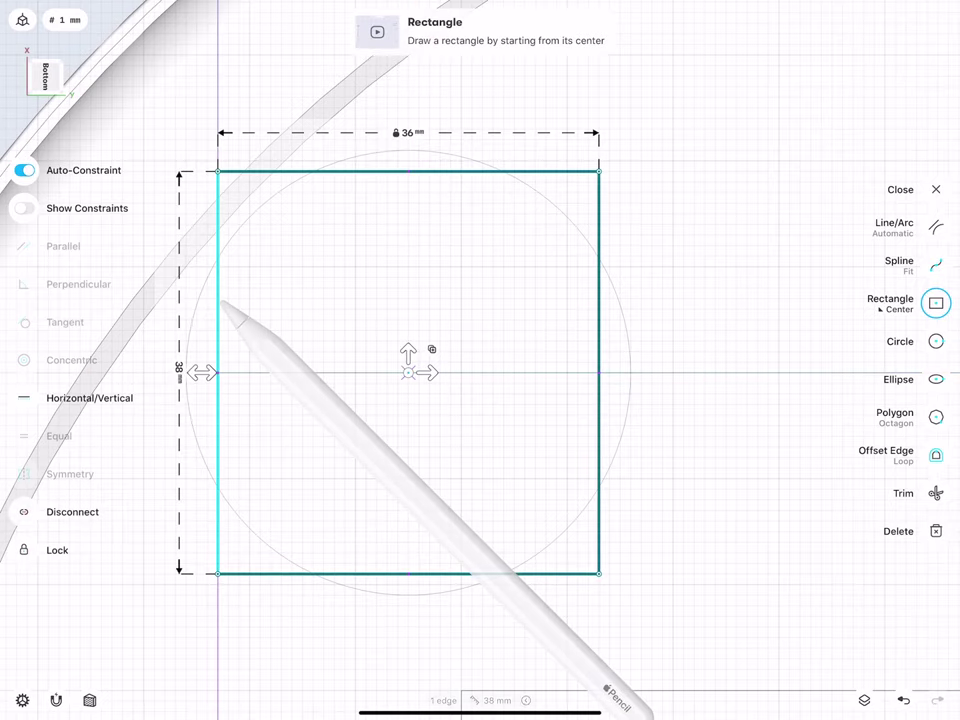
left_click(180, 368)
left_click(193, 426)
left_click(193, 398)
left_click(221, 440)
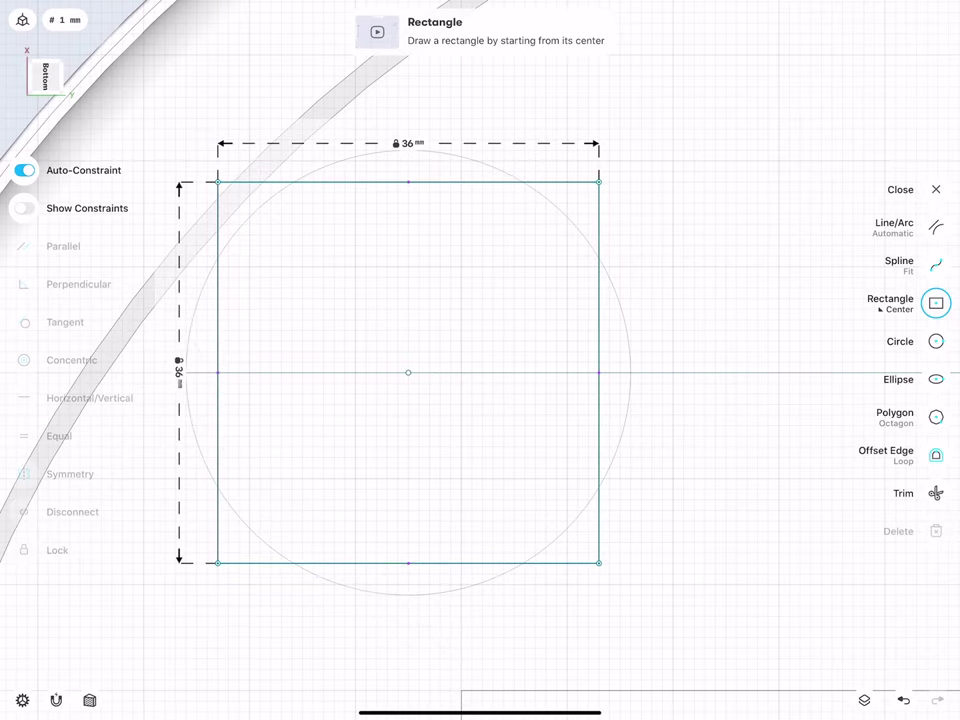
Draw a concentric outer rectangle and lock it at 50 × 50 mm
mouse_move(408, 372)
left_mouse_down()
mouse_move(135, 120)
mouse_move(143, 118)
left_mouse_up()
left_click(104, 368)
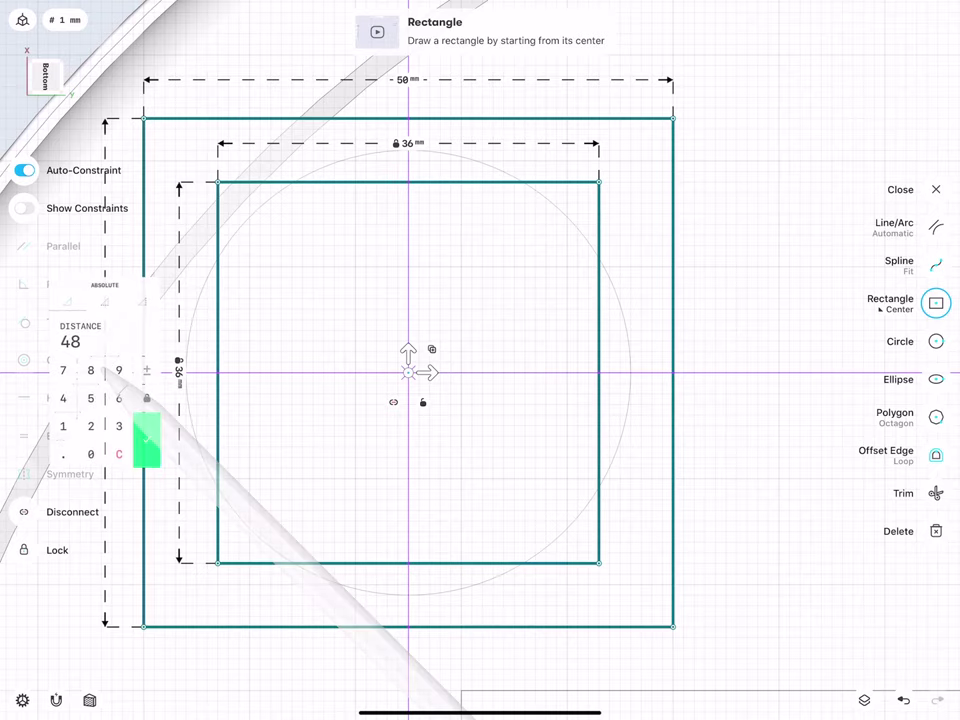
left_click(91, 398)
left_click(91, 454)
left_click(146, 440)
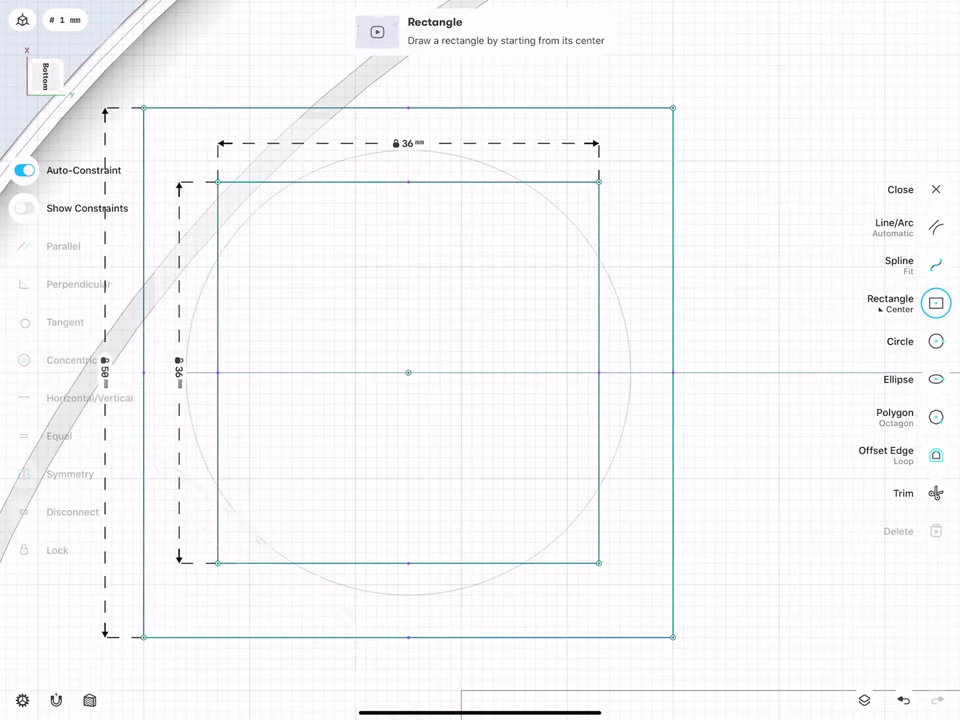
left_click(407, 108)
left_click(407, 69)
left_click(450, 170)
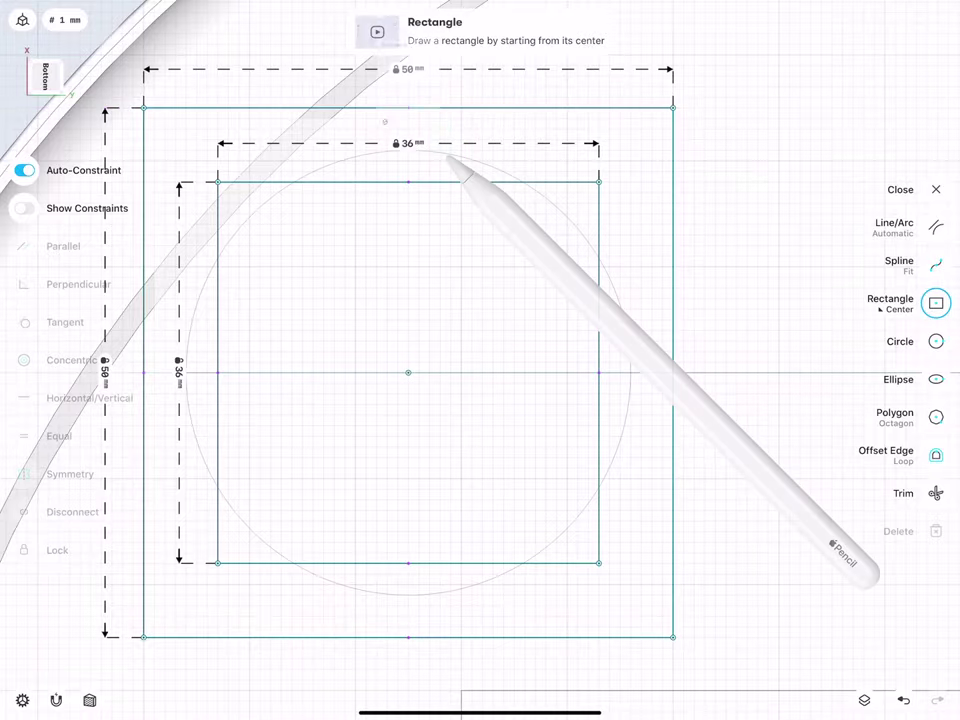
middle_click_drag(268, 364, 301, 268)
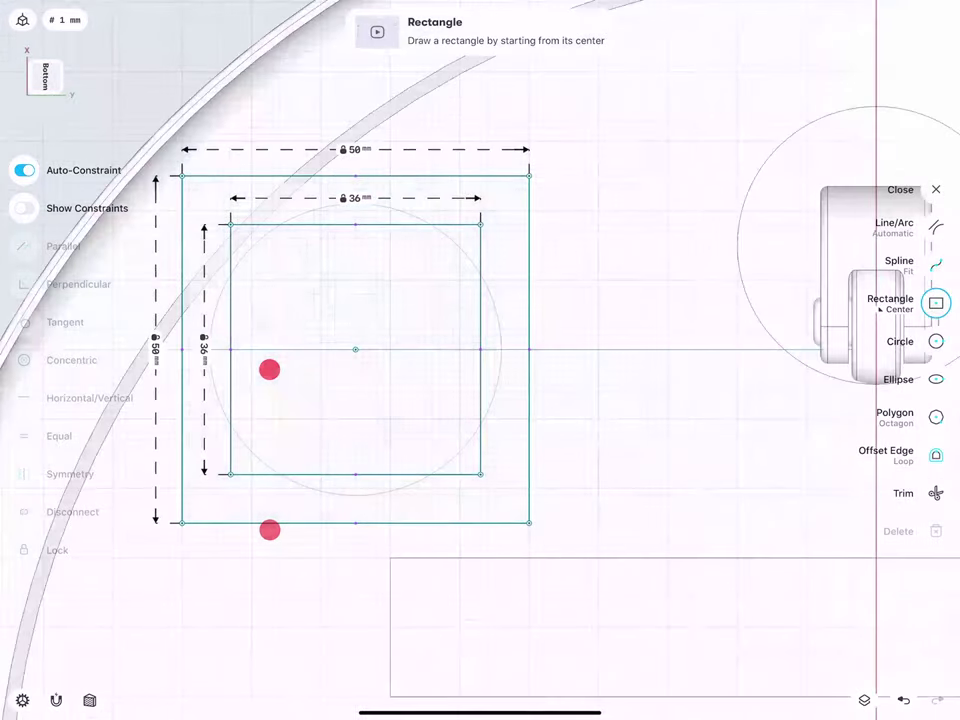
Extrude the ring between the squares −16 mm into the round disc, then show the Items list
scroll(298, 410, "up", 3)
scroll(297, 400, "up", 3)
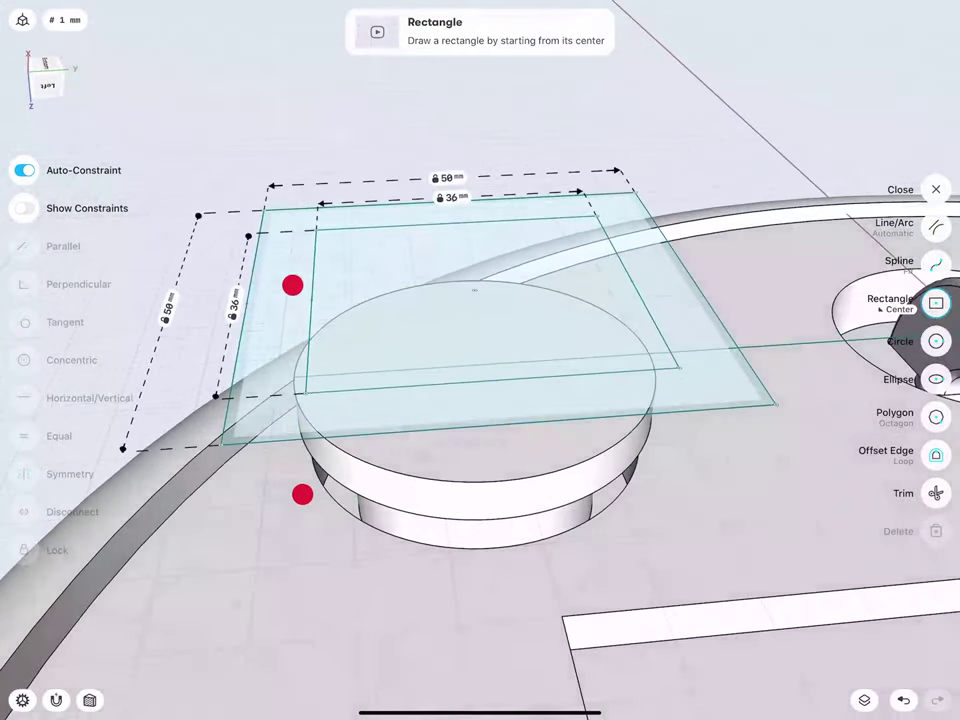
left_click(259, 396)
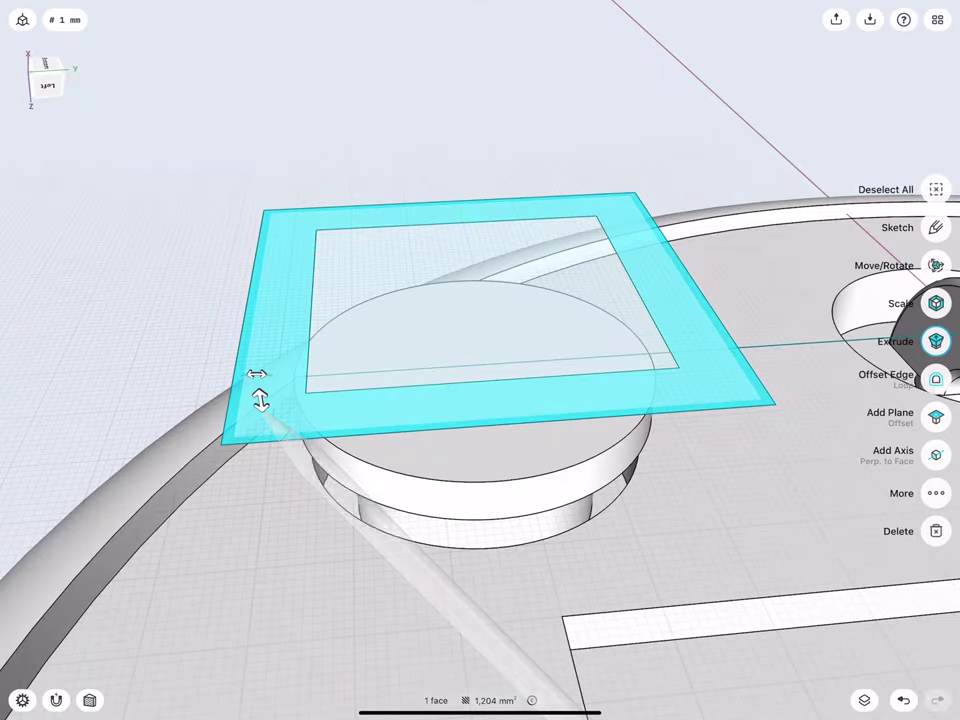
left_click_drag(259, 396, 285, 552)
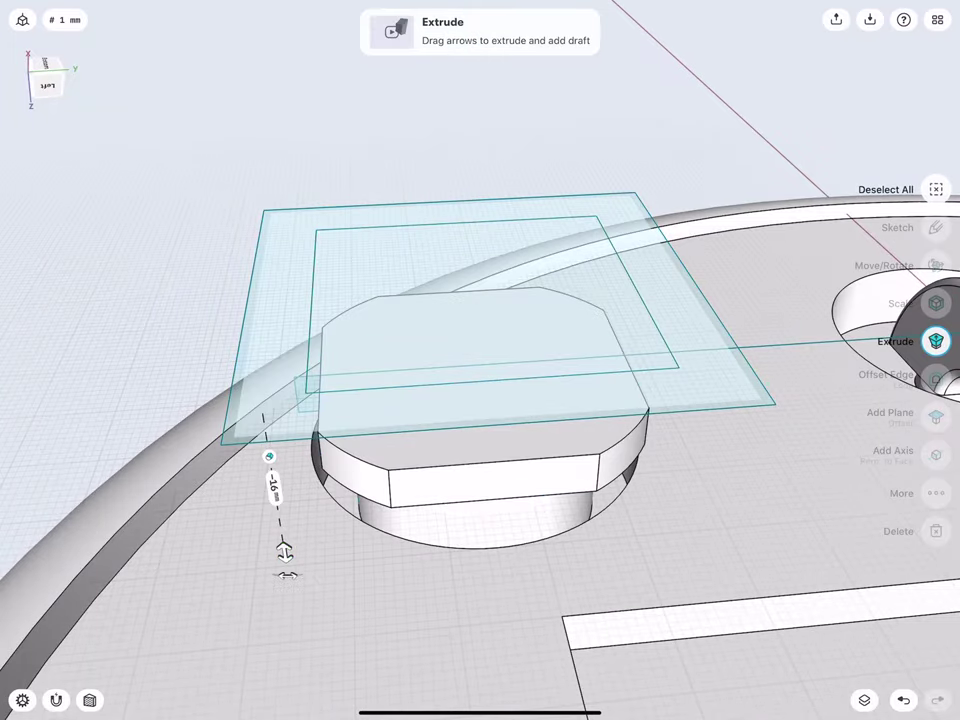
middle_click_drag(289, 462, 270, 423)
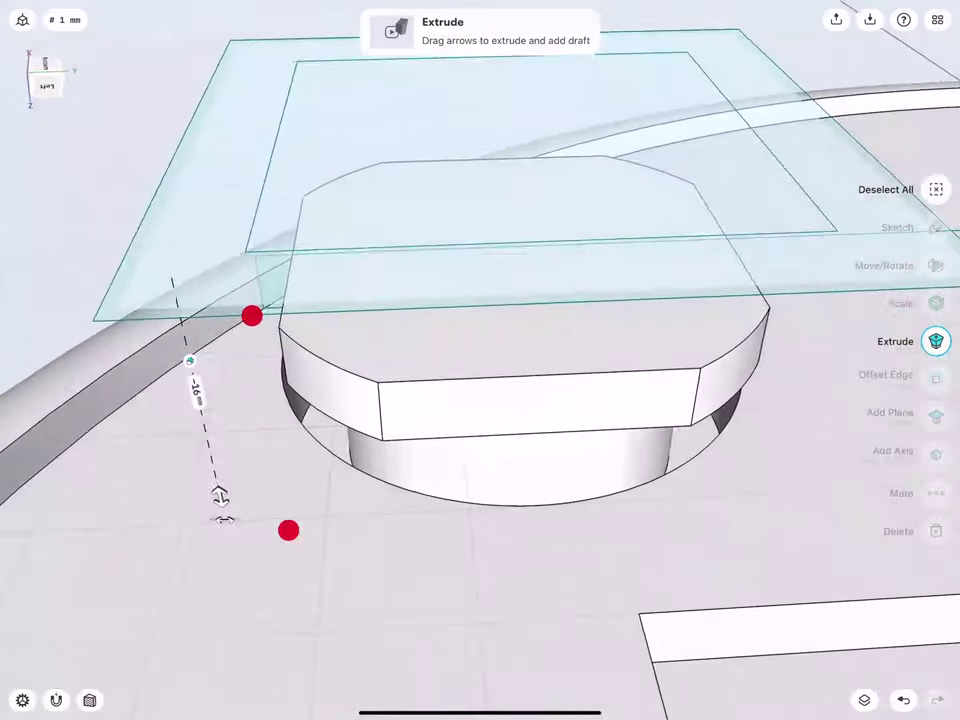
middle_click_drag(288, 530, 290, 561)
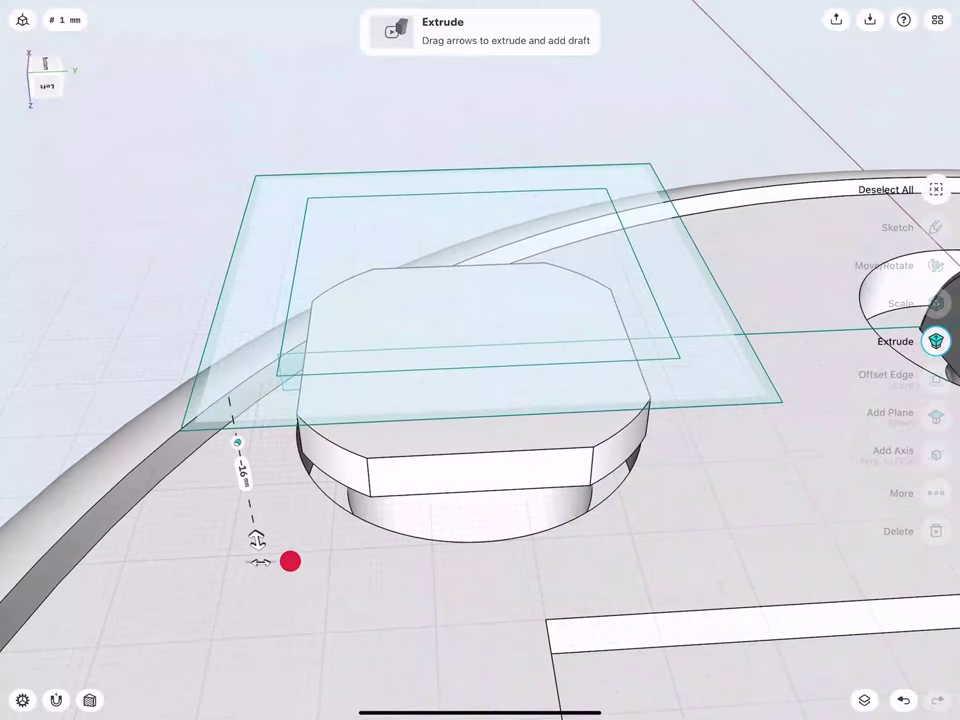
left_click(145, 300)
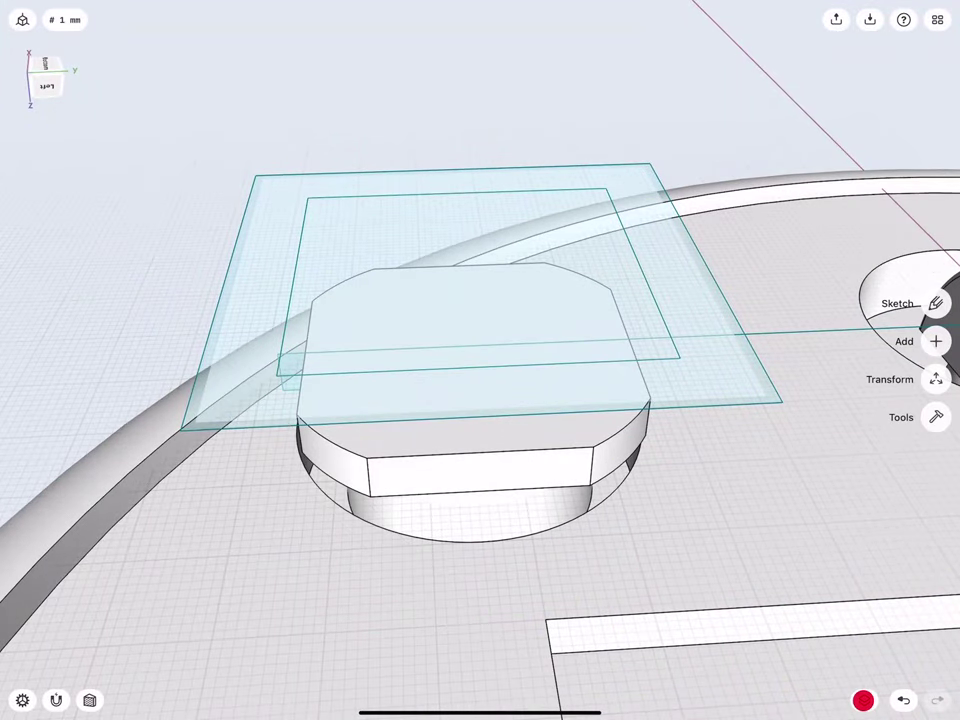
left_click(938, 19)
middle_click_drag(161, 311, 173, 333)
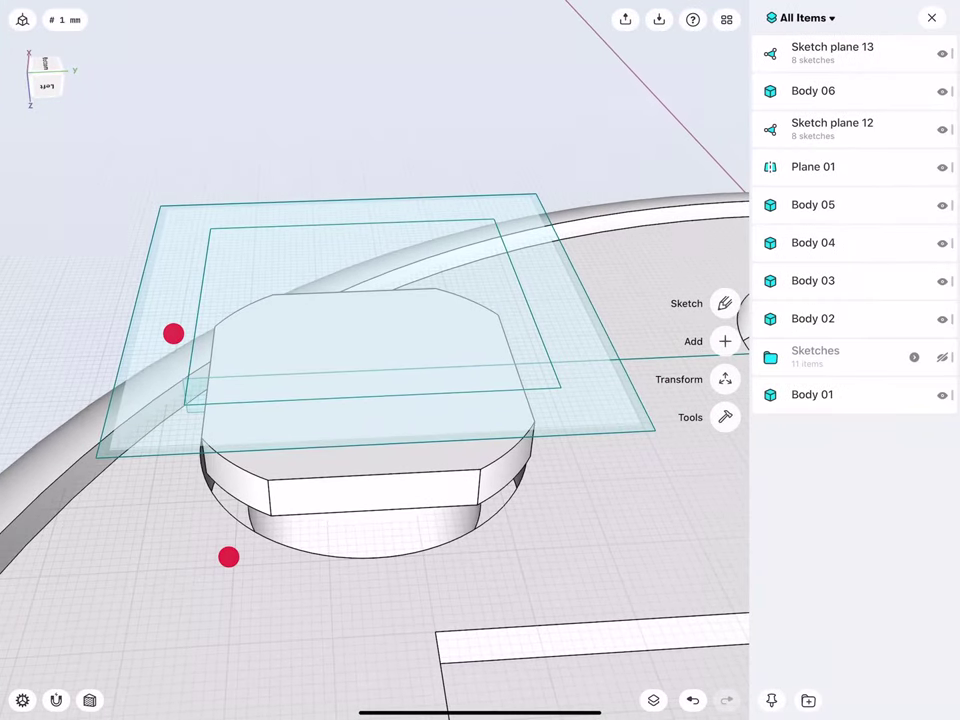
Move Sketch planes 12 and 13 into the Sketches folder and delete Plane 01
left_click(847, 122)
left_click(850, 47)
left_click_drag(840, 126, 850, 362)
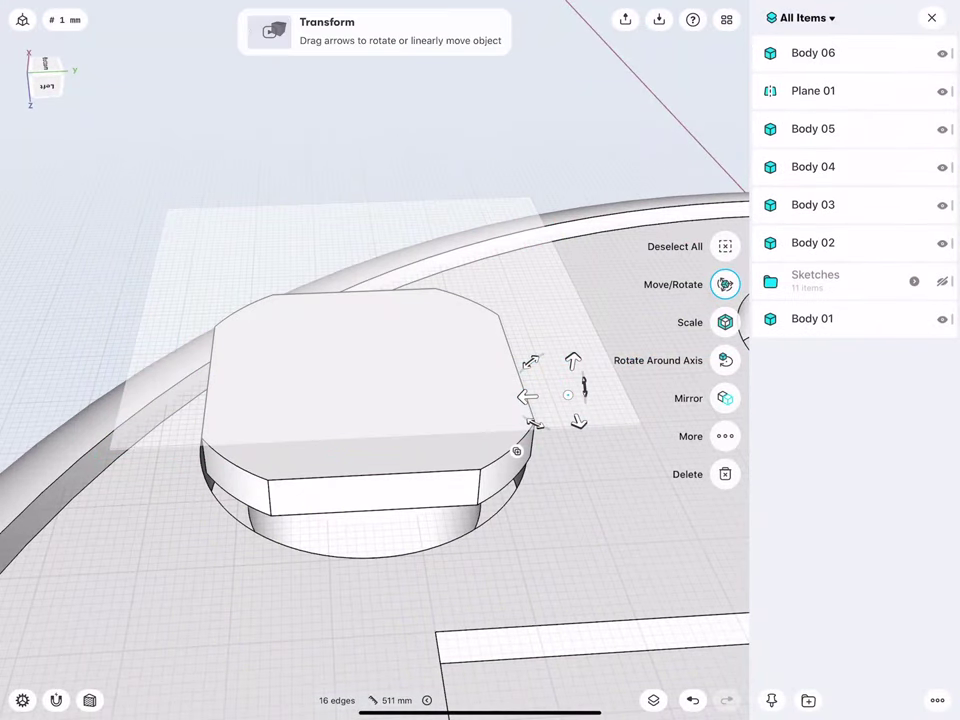
left_click(215, 420)
left_click(300, 405)
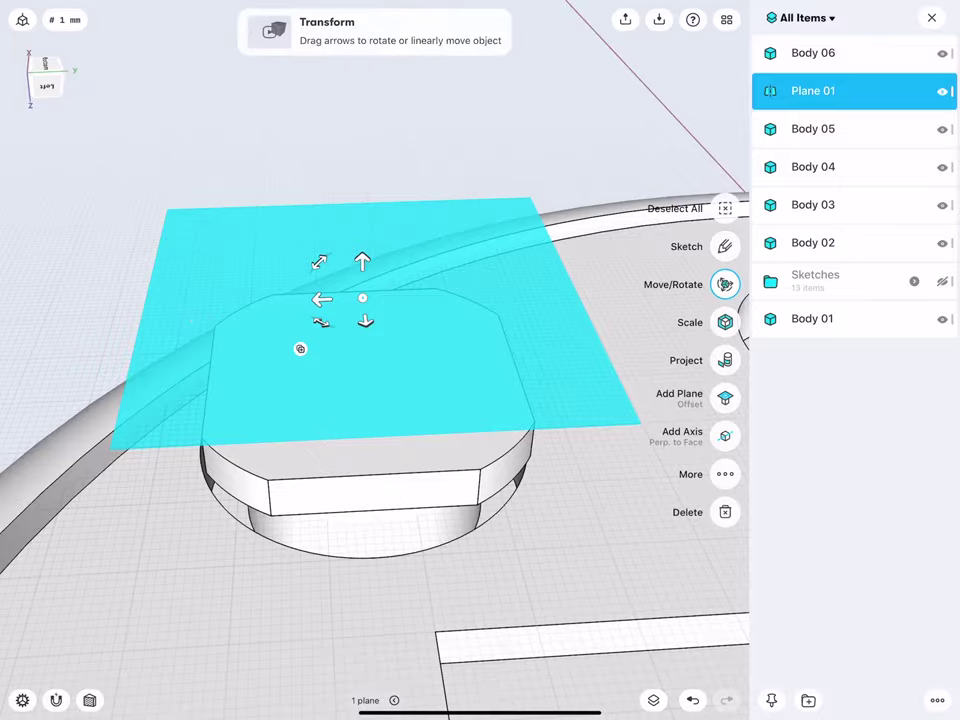
left_click(724, 513)
Sketch a 1 mm-radius circle on the block's front face and finish the sketch
mouse_move(242, 480)
middle_mouse_down()
mouse_move(268, 513)
mouse_move(272, 568)
middle_mouse_up()
double_click(324, 437)
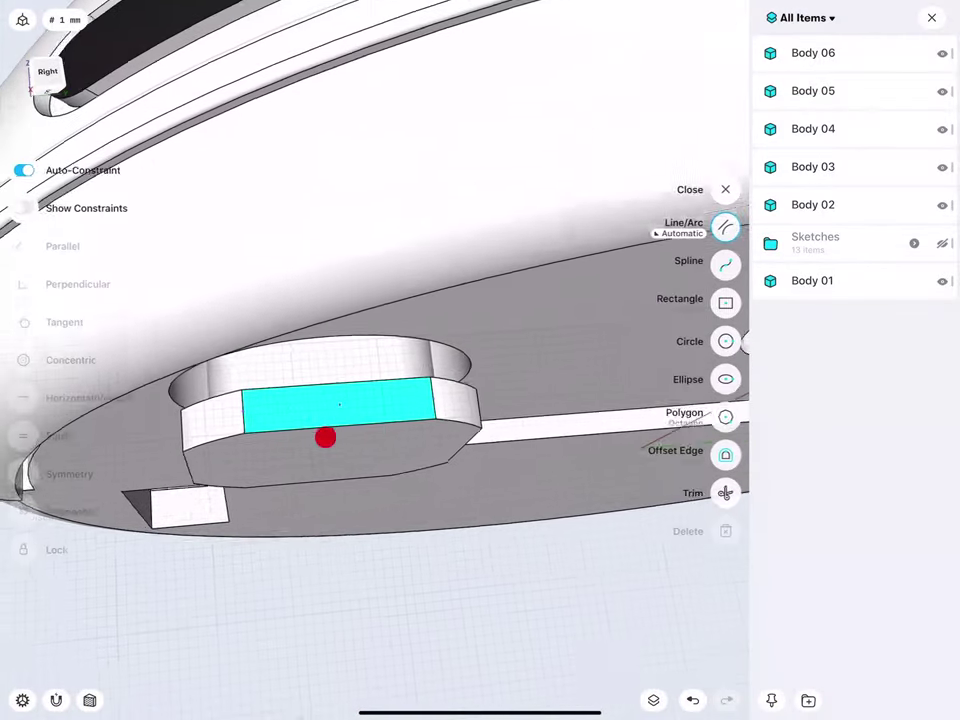
scroll(300, 387, "up", 3)
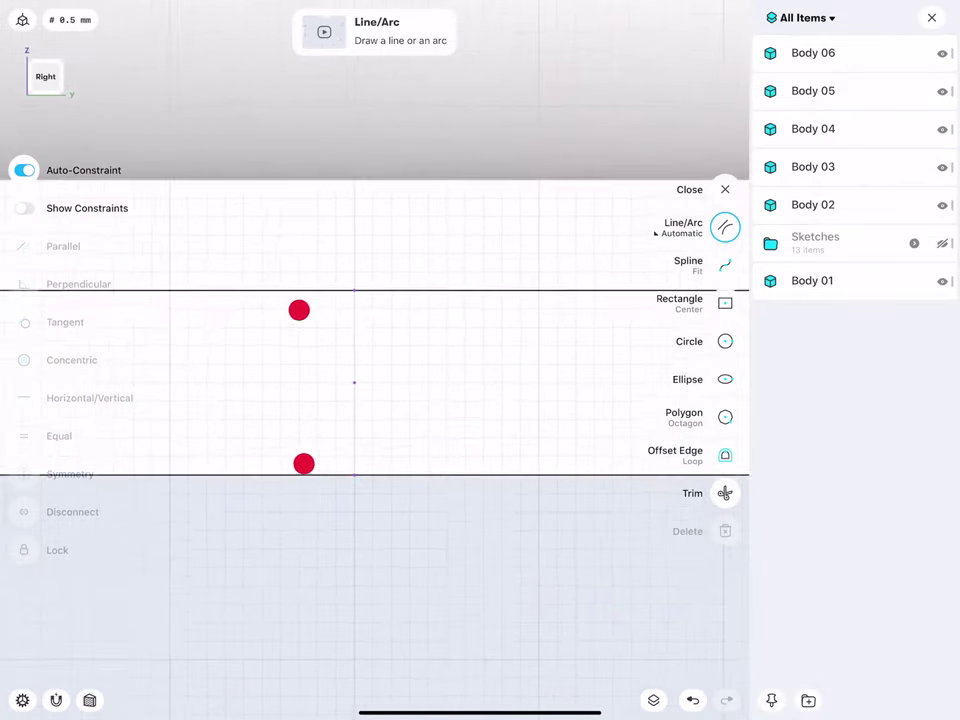
scroll(289, 437, "up", 2)
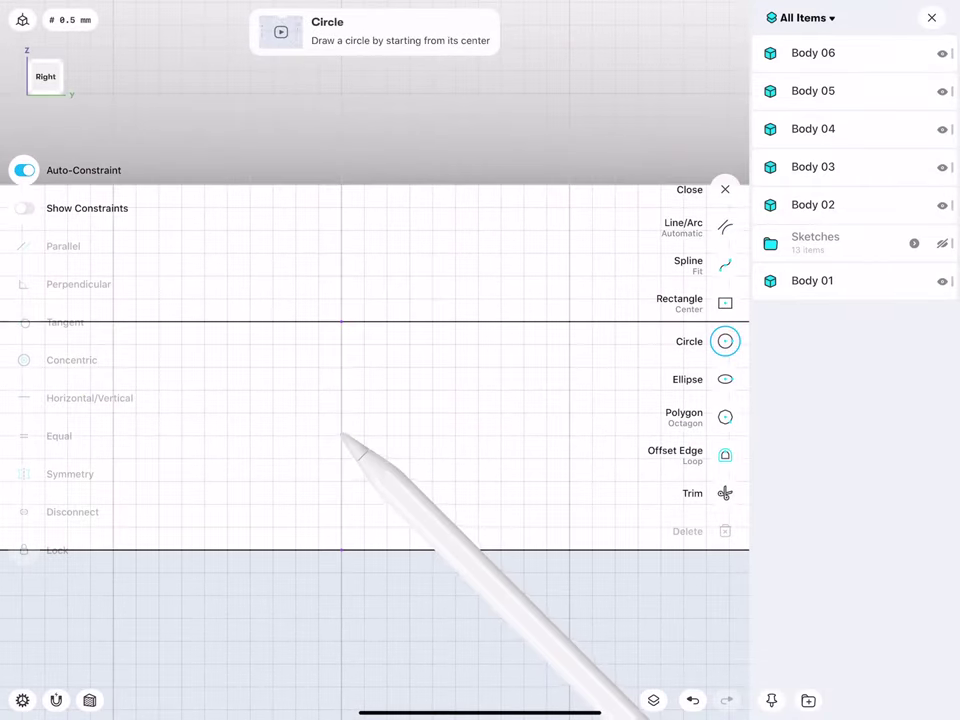
left_click_drag(341, 435, 341, 392)
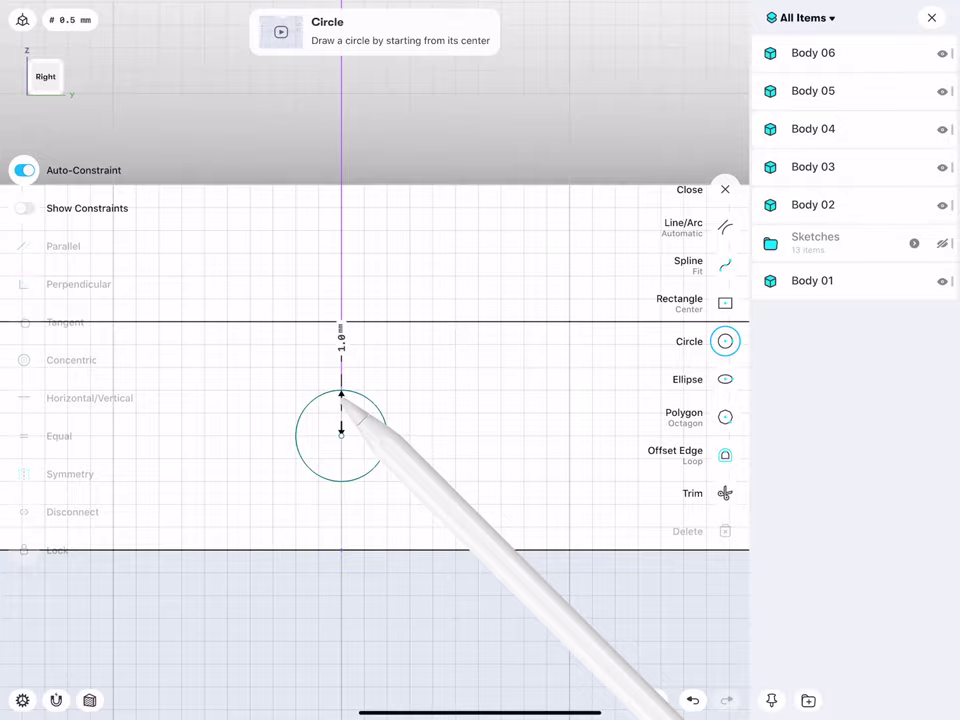
scroll(229, 430, "down", 3)
scroll(216, 428, "down", 3)
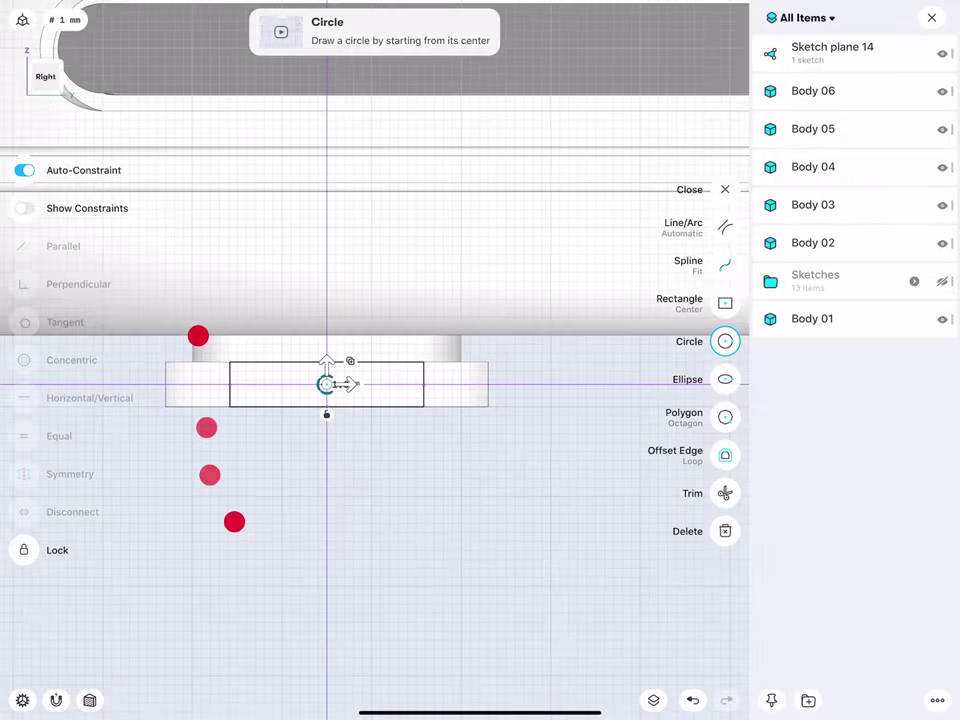
mouse_move(198, 336)
middle_mouse_down()
mouse_move(225, 392)
mouse_move(173, 367)
middle_mouse_up()
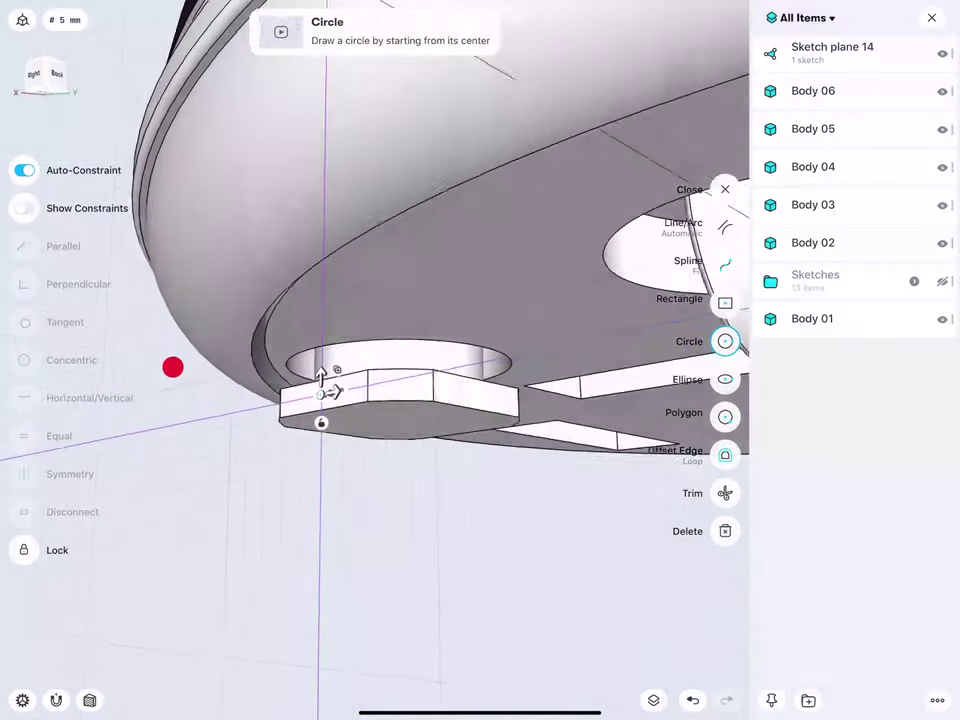
scroll(230, 468, "up", 3)
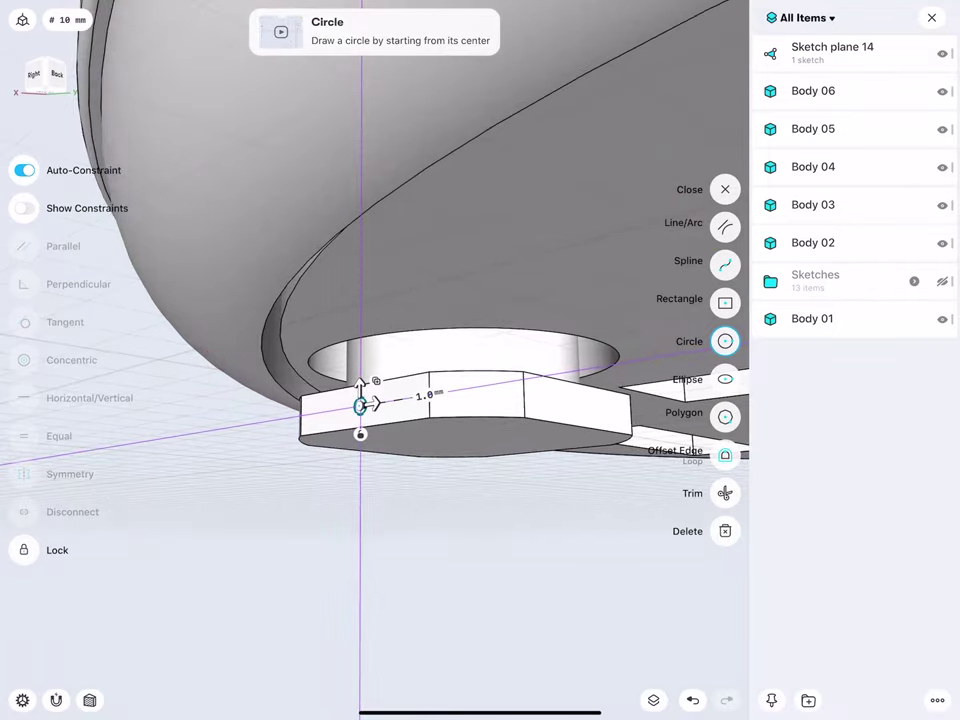
left_click(194, 542)
scroll(386, 440, "up", 3)
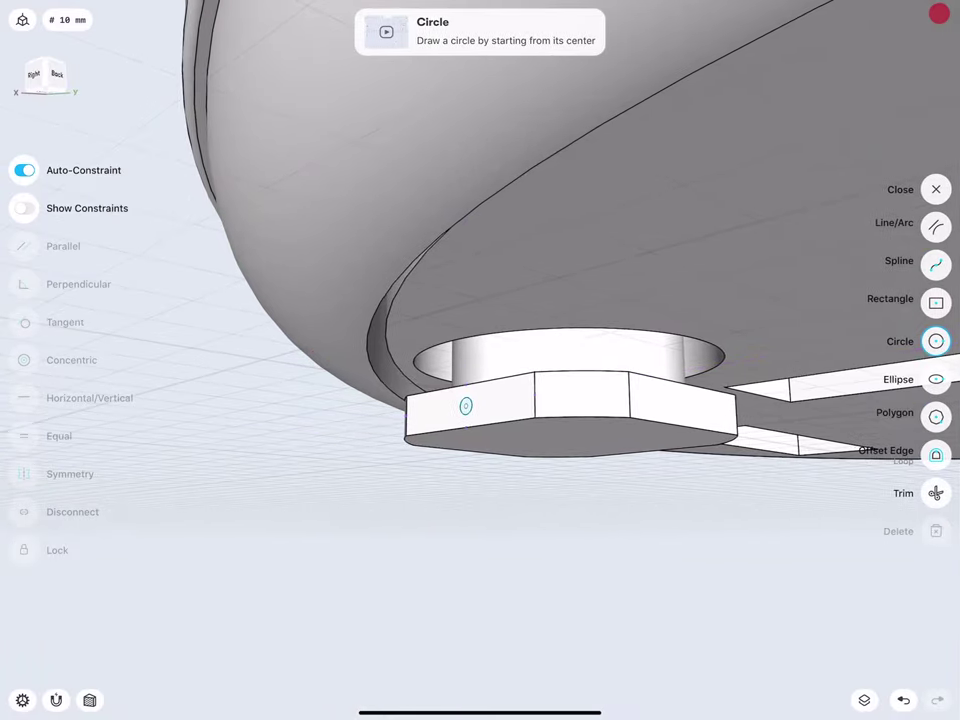
left_click(498, 420)
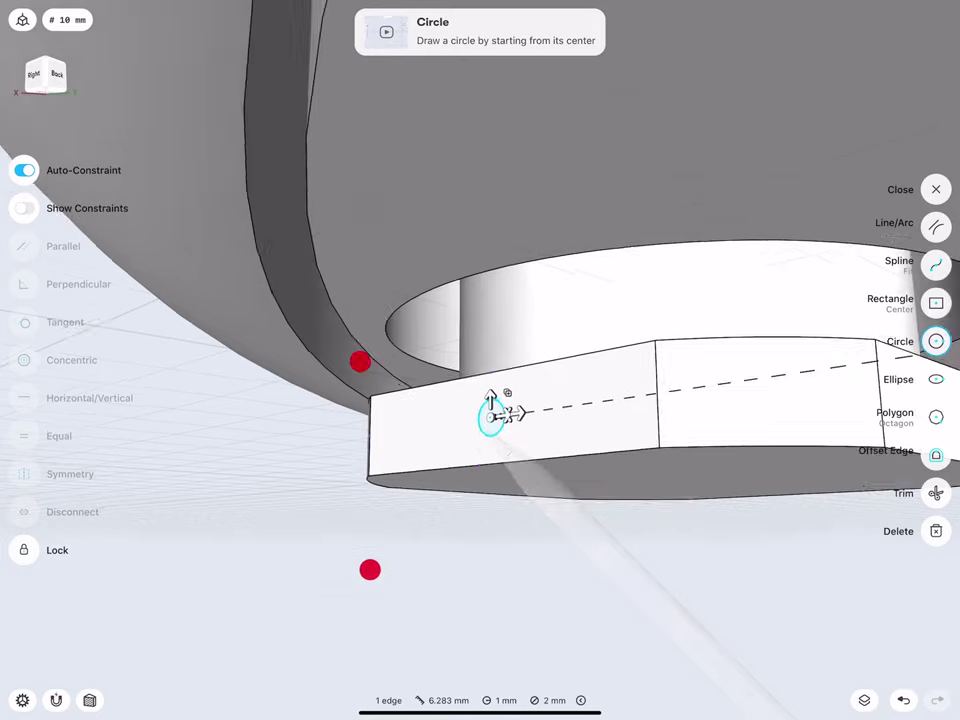
scroll(370, 440, "down", 3)
left_click(936, 186)
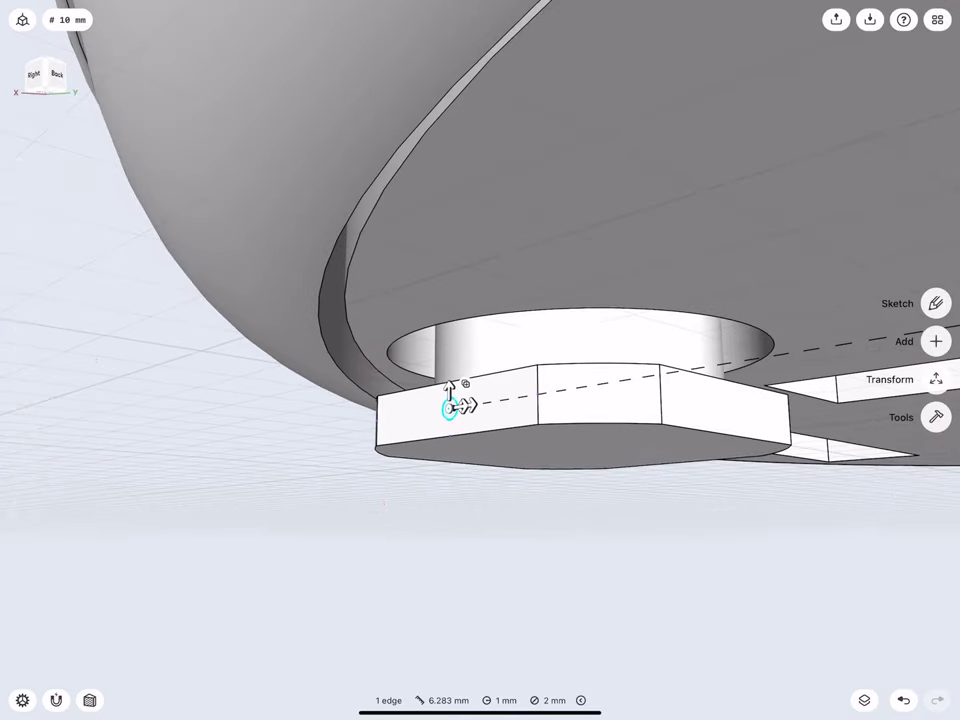
left_click(936, 379)
Duplicate the small circle 20 mm to the side using Move/Rotate with Copy on
left_click(935, 300)
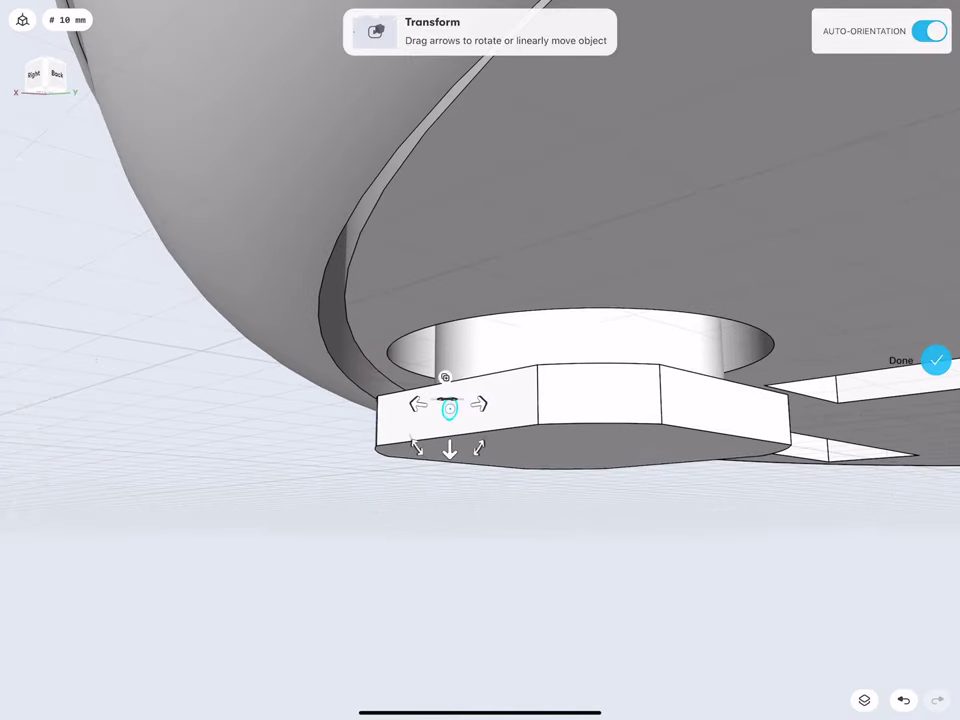
left_click(445, 377)
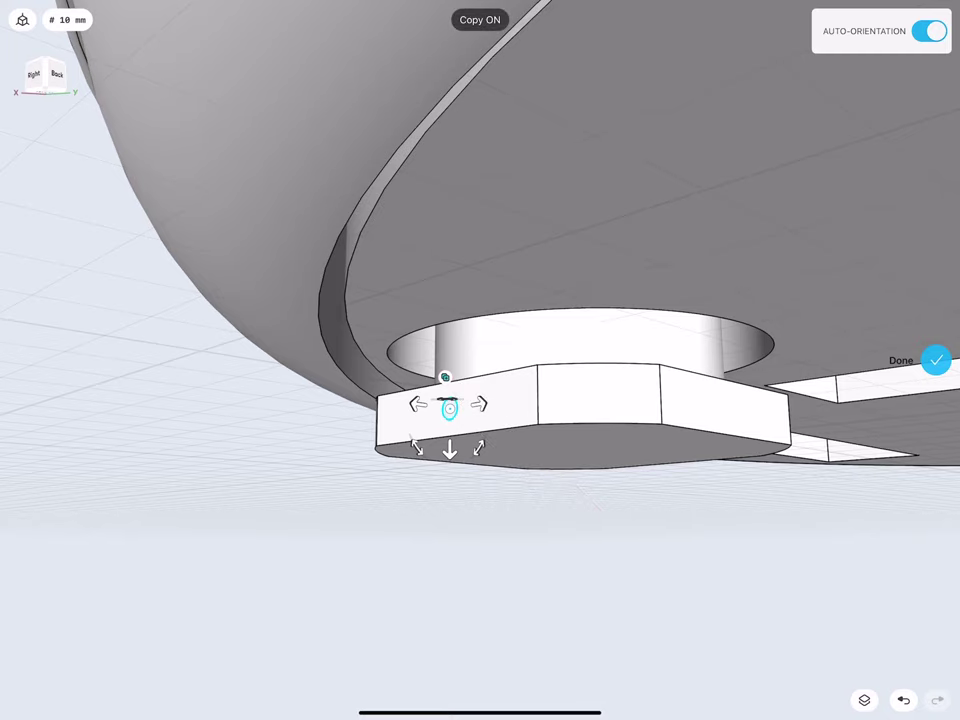
left_click_drag(415, 403, 220, 422)
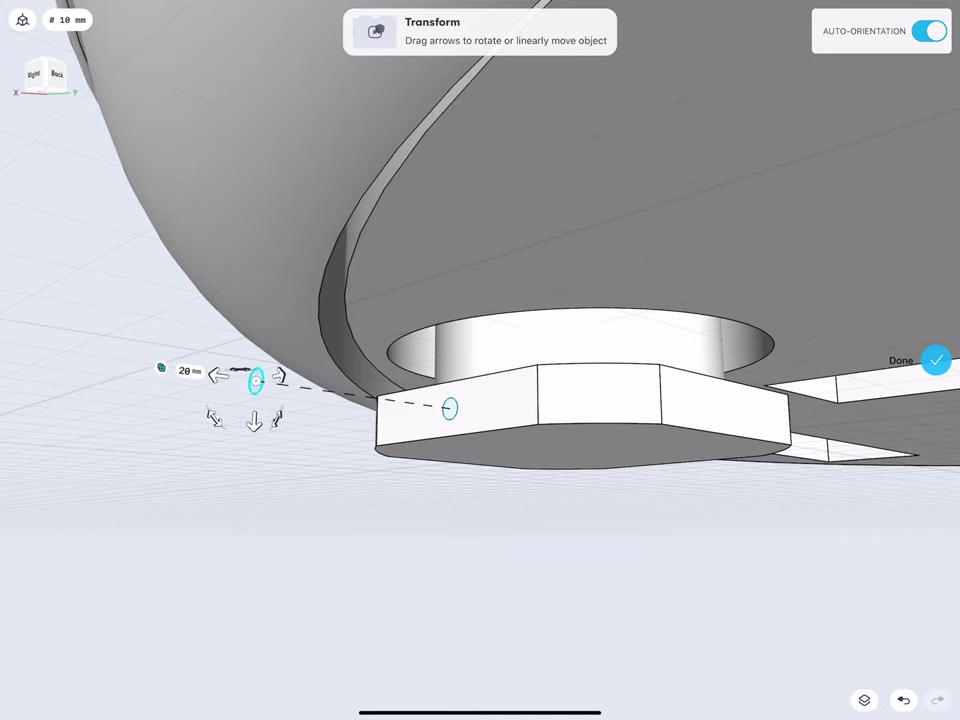
left_click(250, 410)
left_click(238, 420)
With Copy off, move the copied circle down −4 mm
left_click(161, 368)
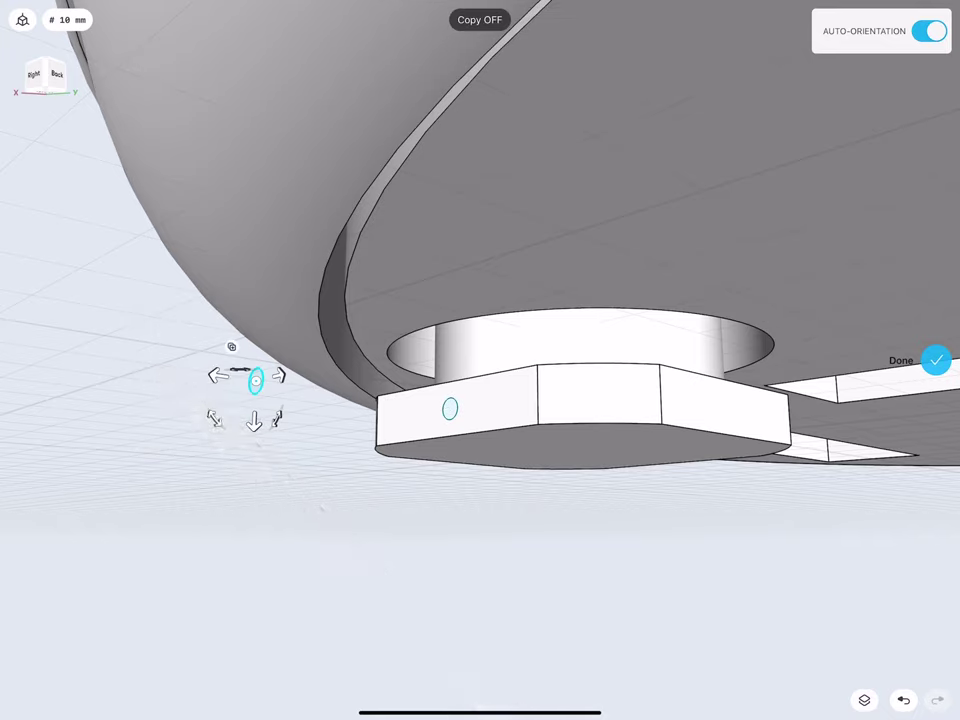
left_click_drag(254, 421, 251, 474)
left_click(250, 499)
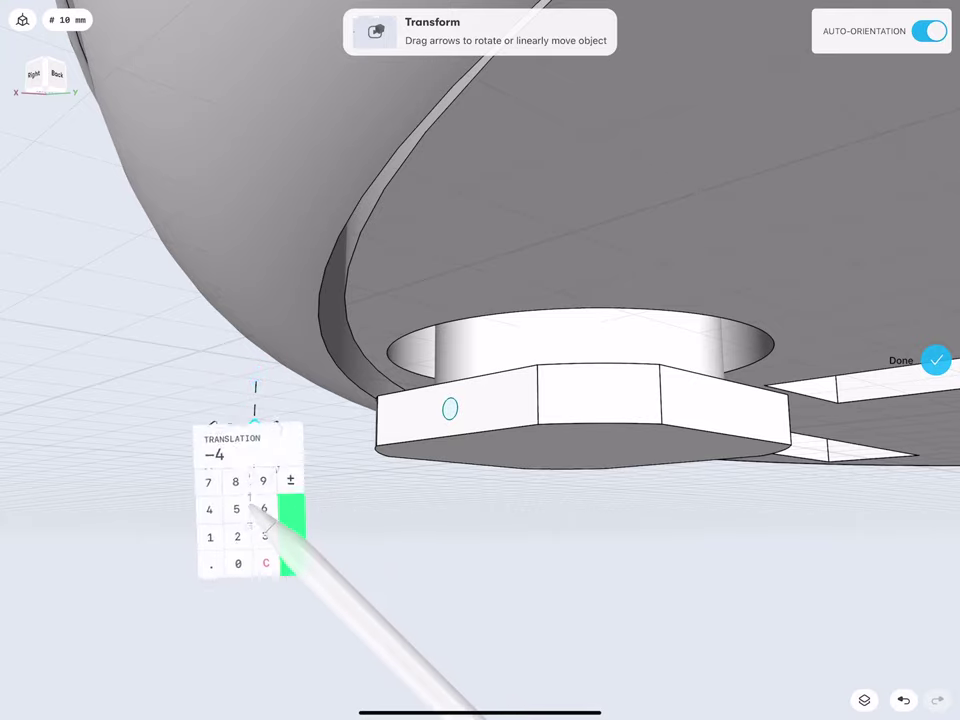
left_click(291, 537)
mouse_move(170, 409)
middle_mouse_down()
mouse_move(289, 368)
mouse_move(268, 338)
mouse_move(258, 345)
middle_mouse_up()
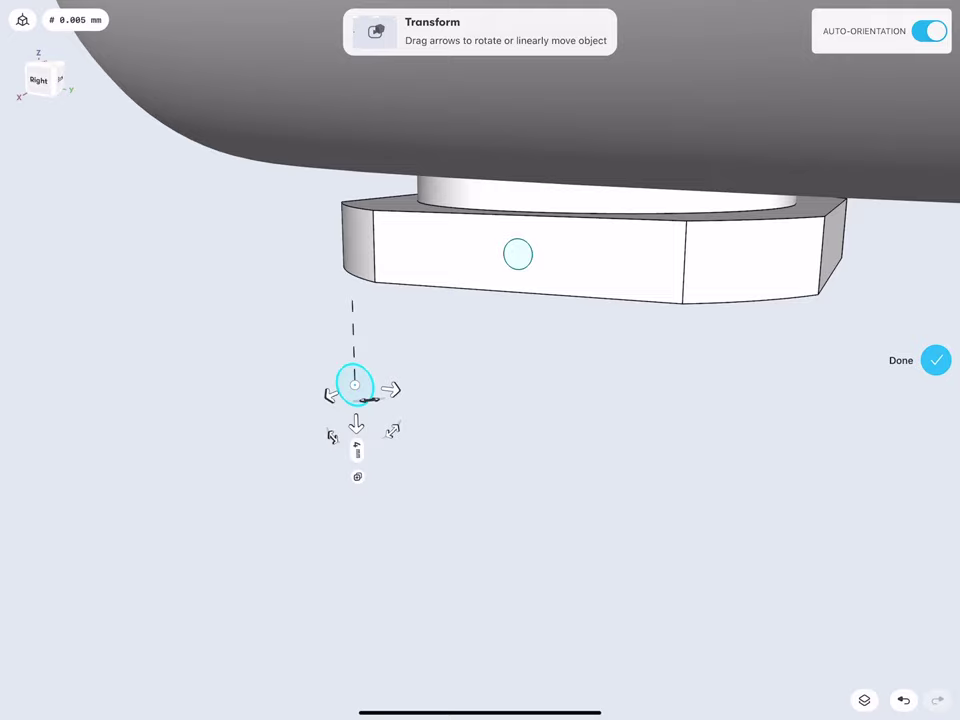
Copy the small circle 15 mm sideways, then move the copy 2 mm down
left_click(357, 476)
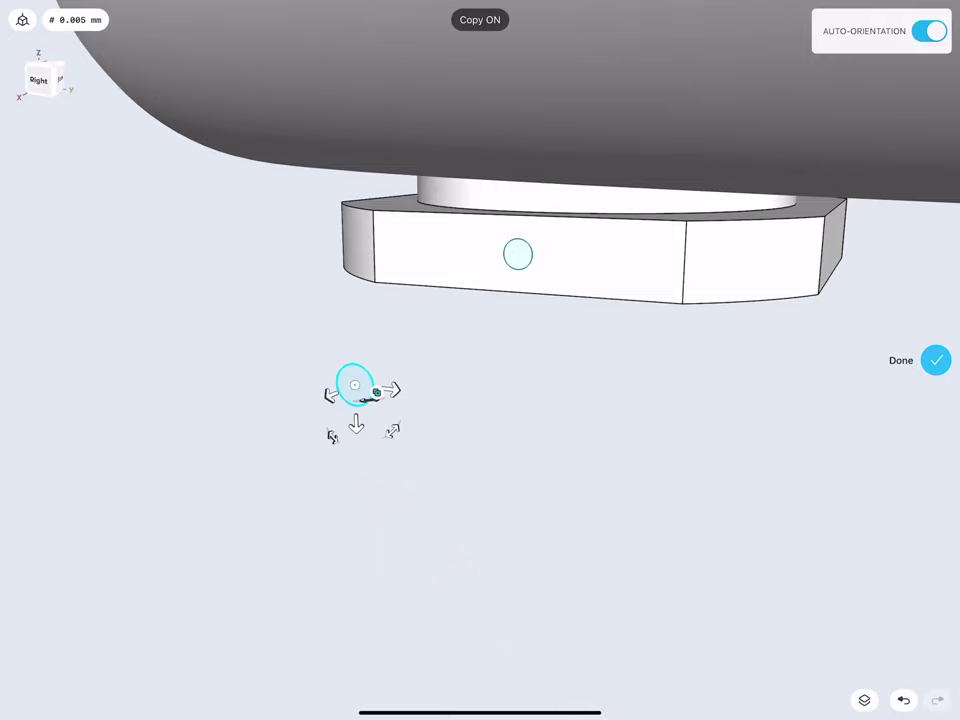
scroll(288, 400, "down", 3)
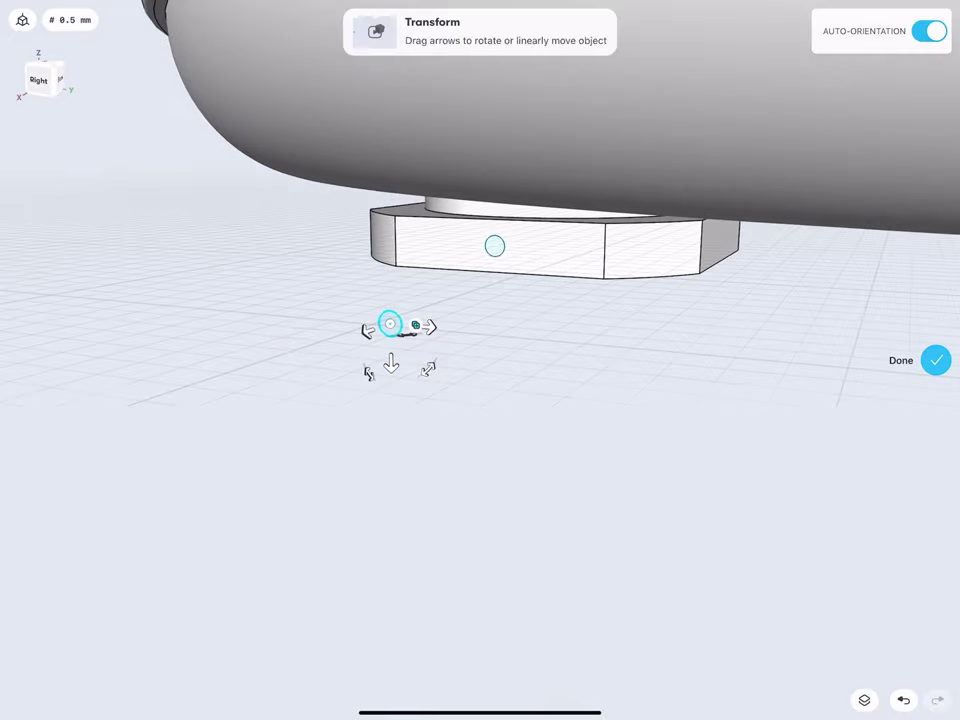
mouse_move(368, 330)
left_mouse_down()
mouse_move(259, 370)
mouse_move(261, 400)
left_mouse_up()
left_click(215, 384)
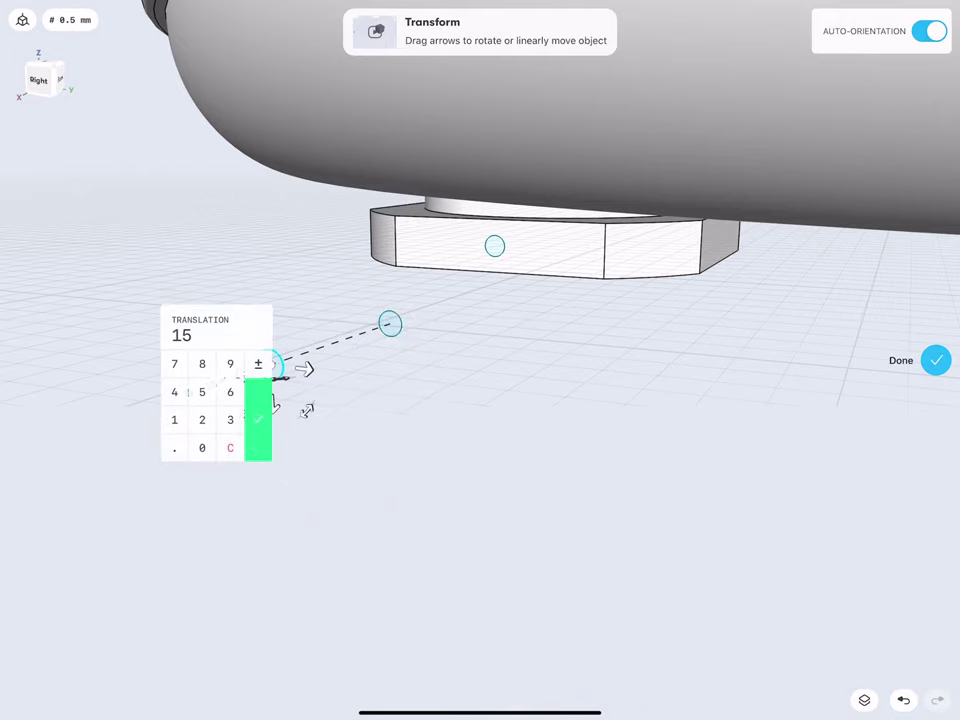
left_click(264, 432)
left_click(189, 392)
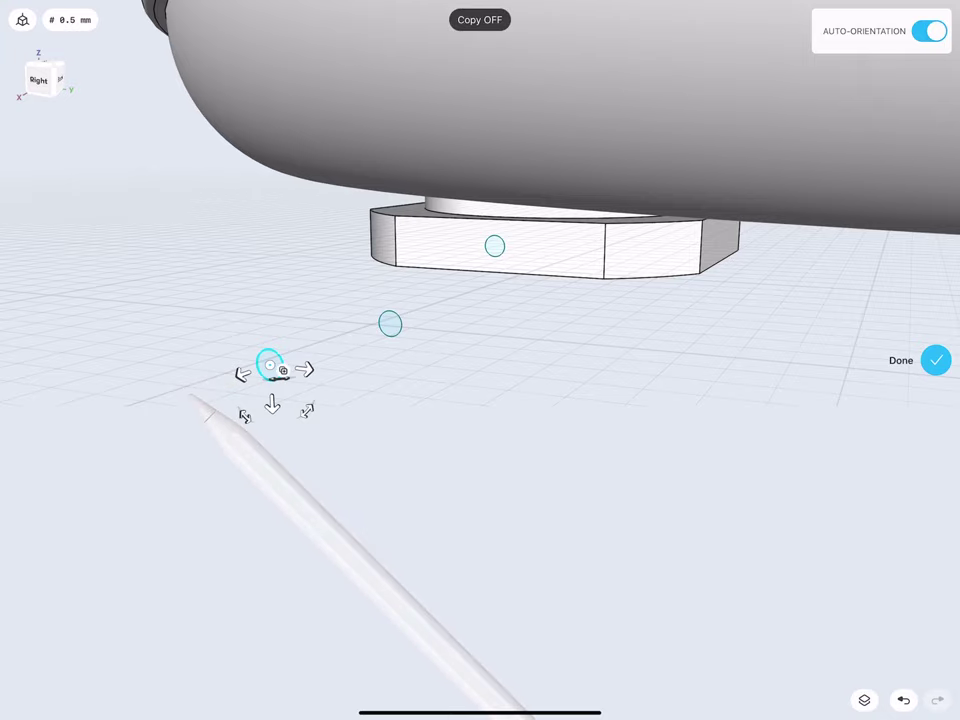
left_click_drag(272, 404, 273, 416)
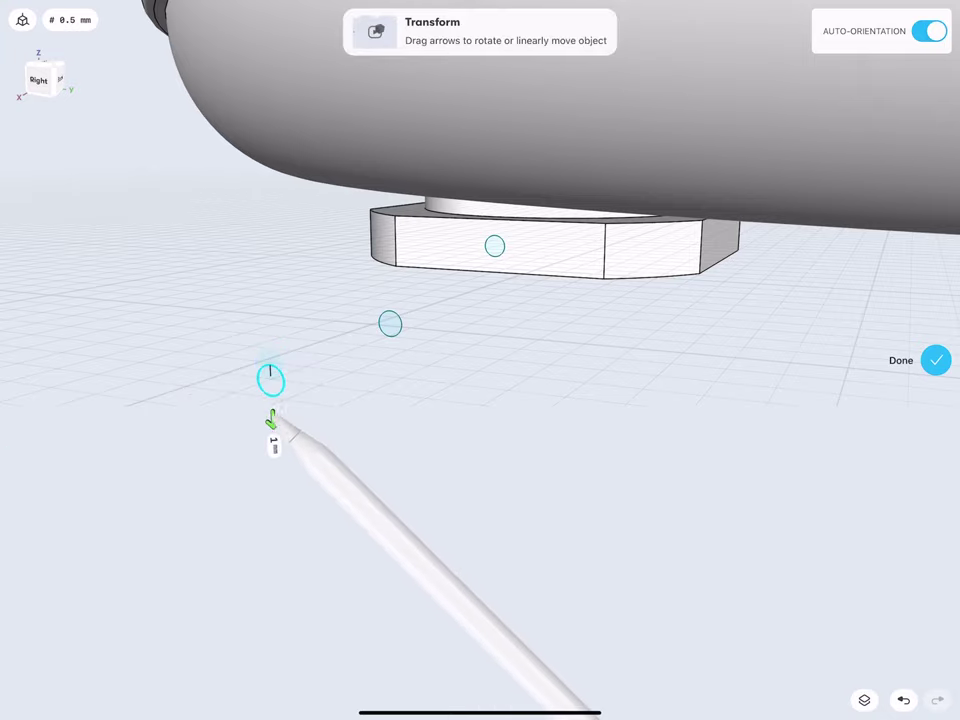
left_click(274, 456)
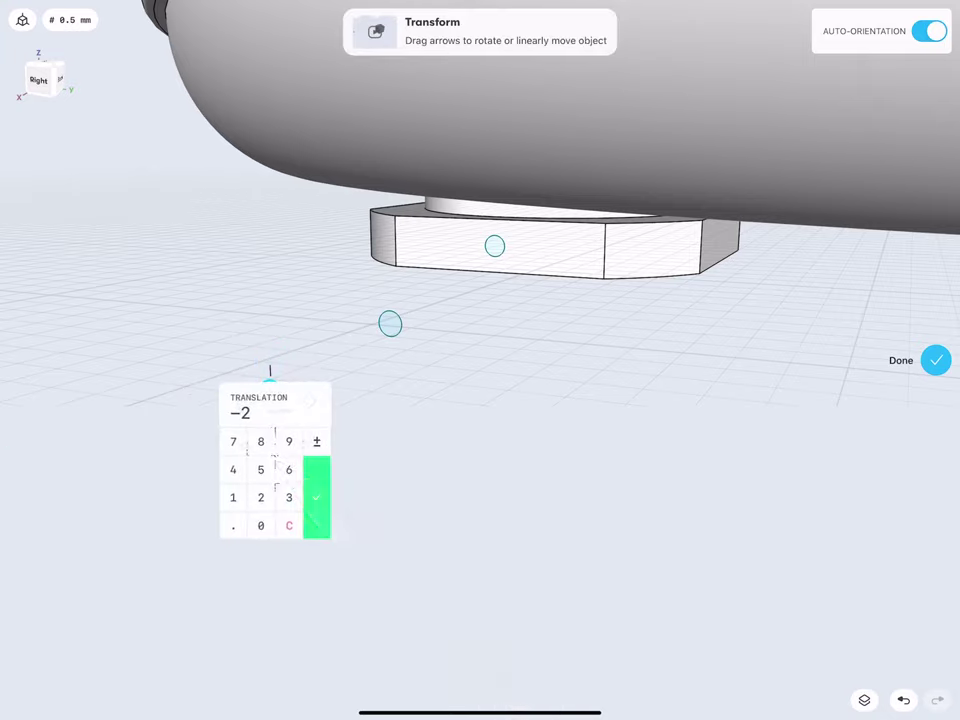
left_click(316, 495)
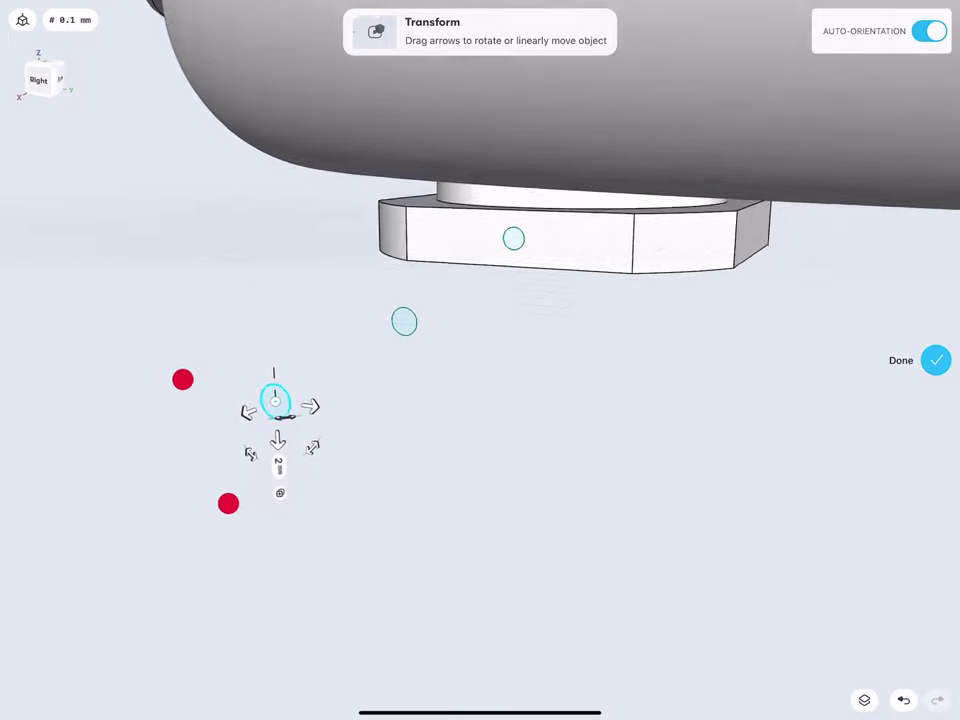
mouse_move(205, 441)
middle_mouse_down()
mouse_move(242, 444)
mouse_move(251, 460)
middle_mouse_up()
On the copied circle, sketch an ellipse from its centre with 1.5 mm and 0.75 mm radii
left_click(935, 360)
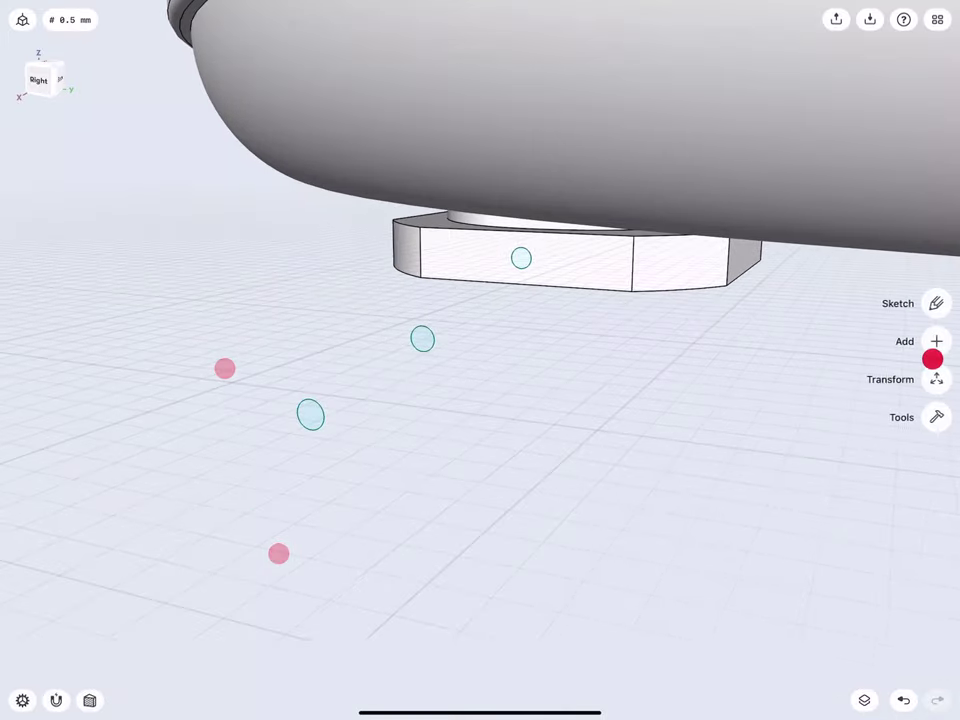
middle_click_drag(271, 388, 268, 377)
double_click(319, 412)
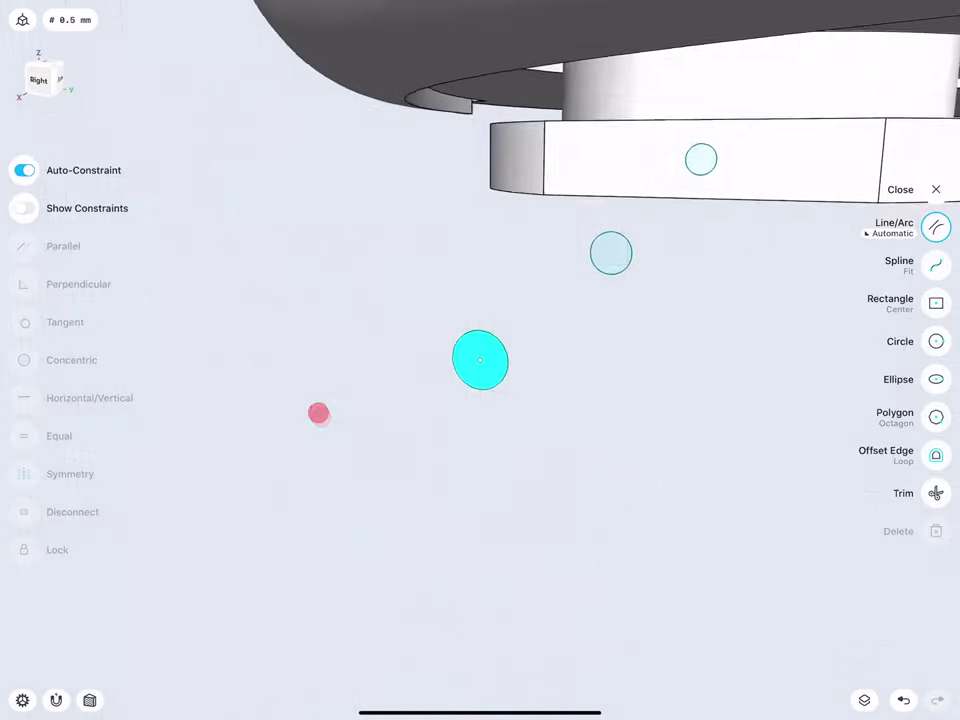
mouse_move(345, 400)
middle_mouse_down()
mouse_move(328, 428)
mouse_move(288, 446)
middle_mouse_up()
left_click(937, 380)
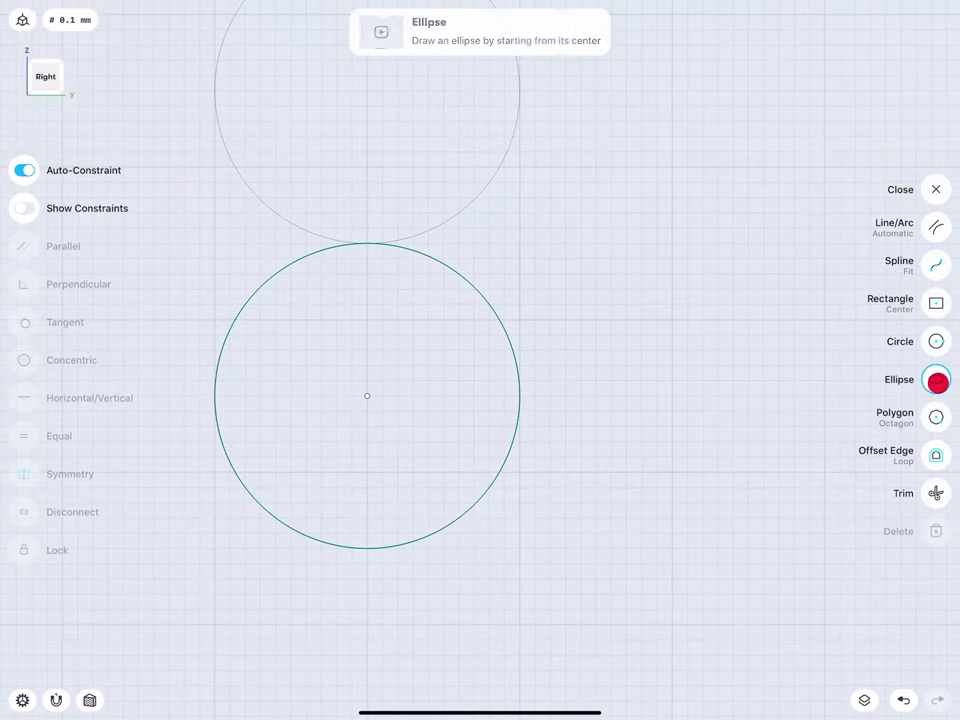
left_click_drag(367, 396, 139, 396)
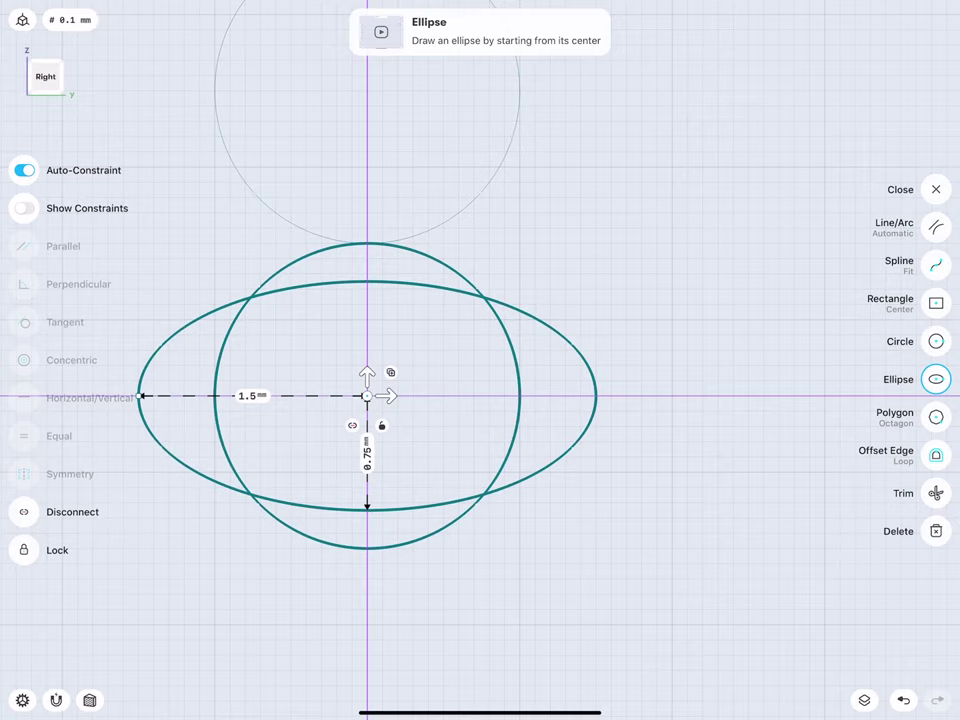
left_click(252, 396)
left_click(292, 443)
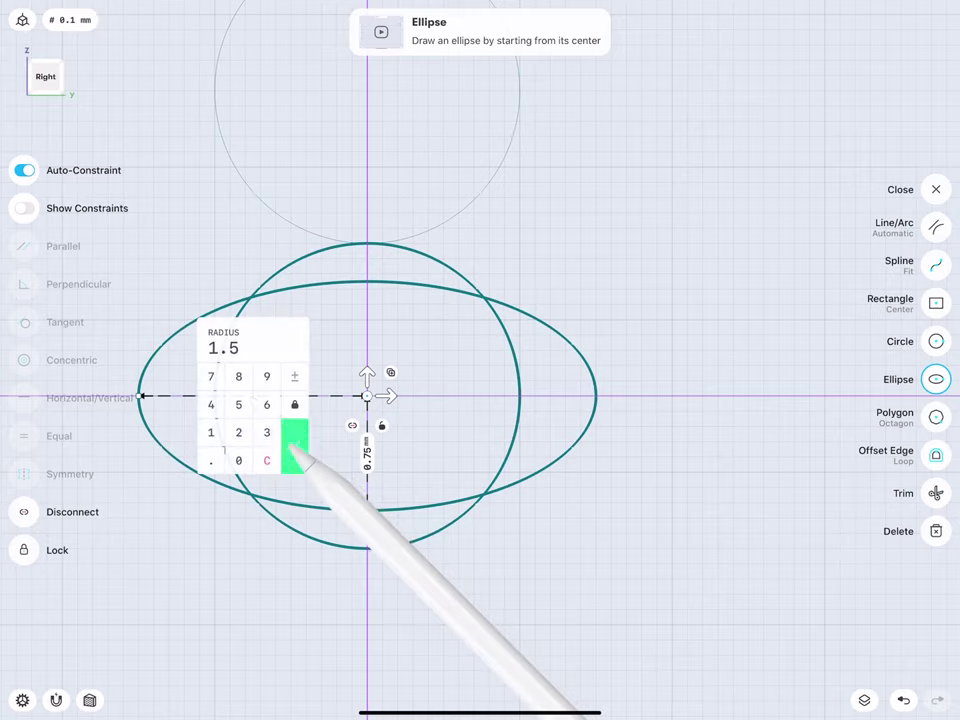
left_click(366, 511)
left_click(367, 452)
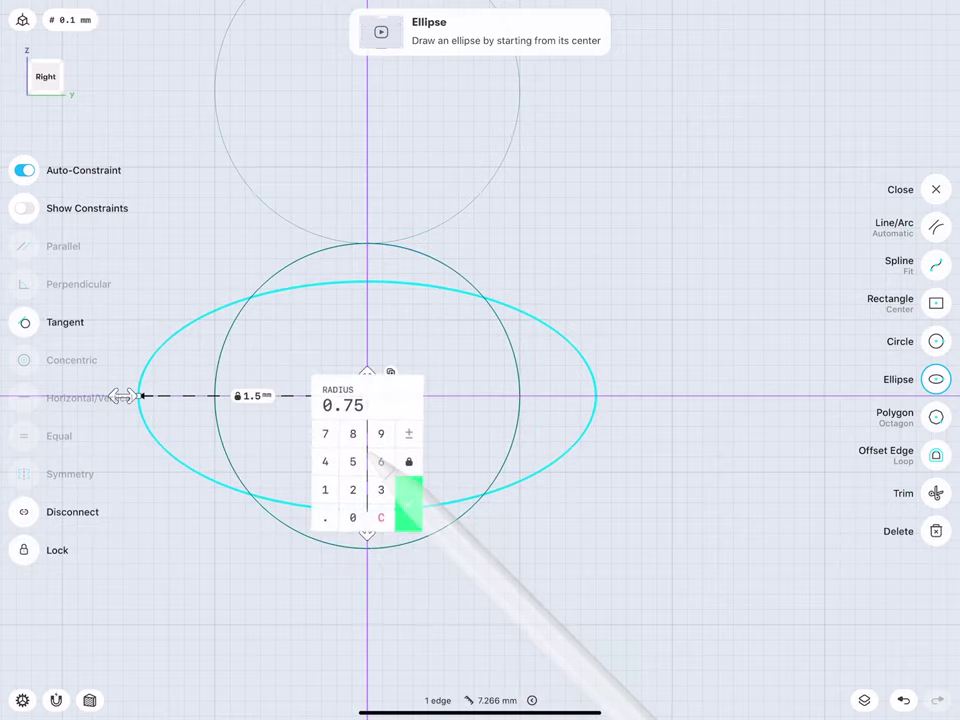
left_click(408, 480)
Delete the copied circle so only the ellipse remains
left_click(333, 545)
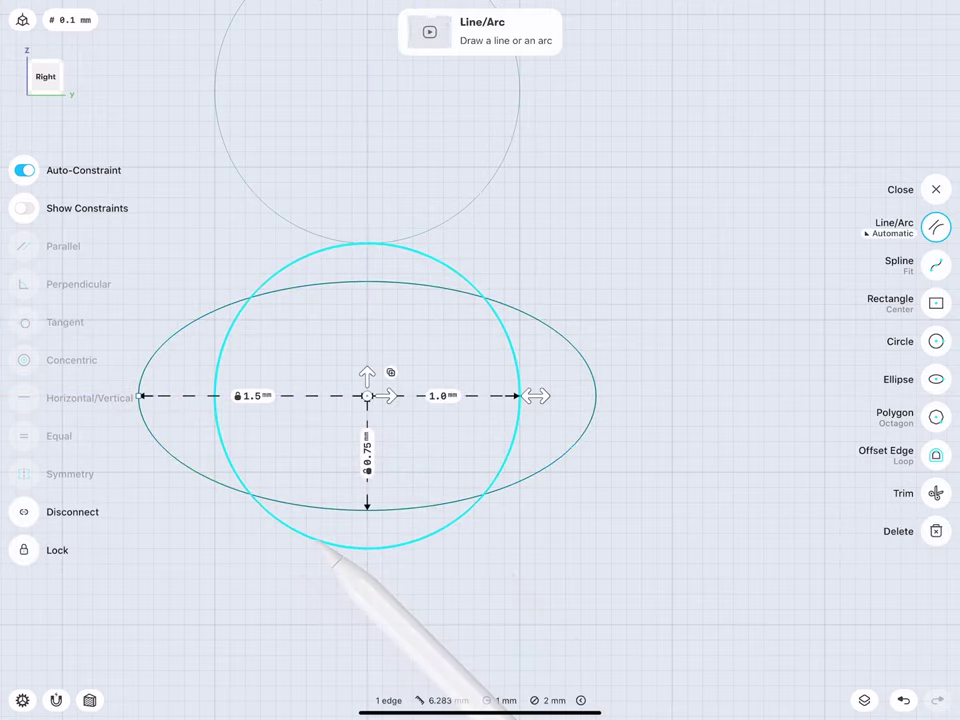
left_click(930, 520)
scroll(290, 425, "down", 3)
scroll(290, 425, "down", 3)
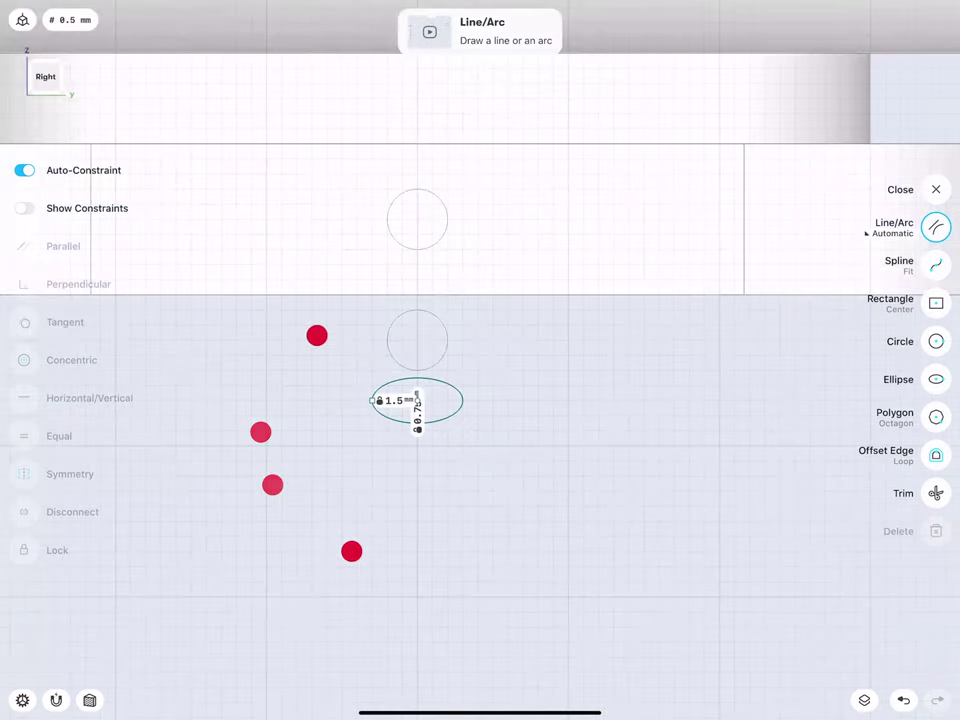
scroll(282, 458, "down", 2)
scroll(281, 458, "up", 2)
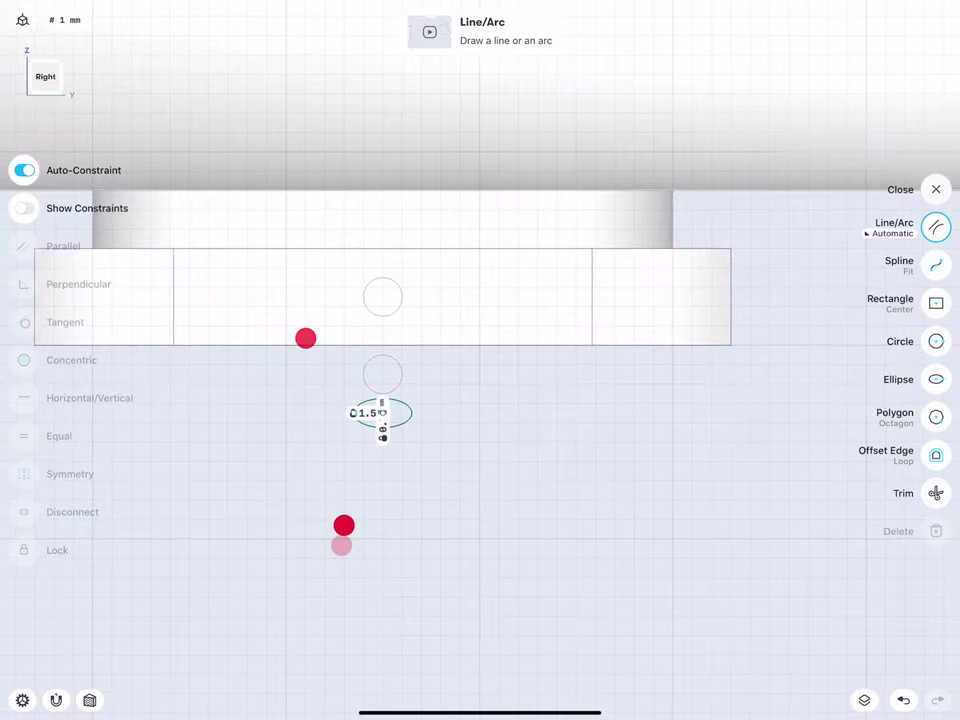
scroll(320, 430, "up", 5)
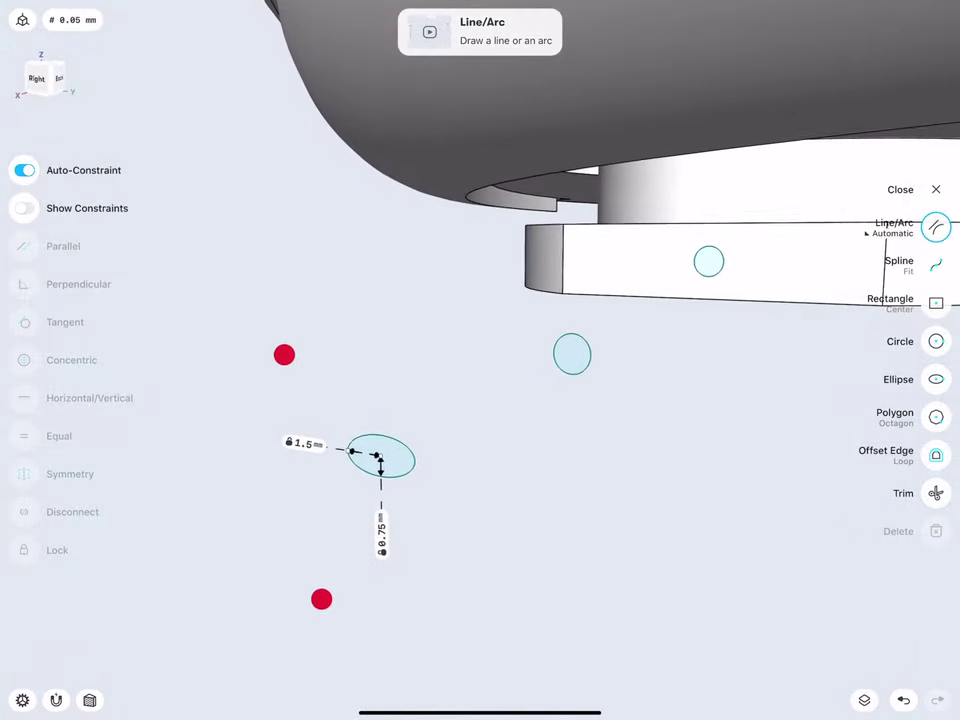
Exit the sketch and select the ellipse for transforming
left_click(278, 387)
left_click(381, 456)
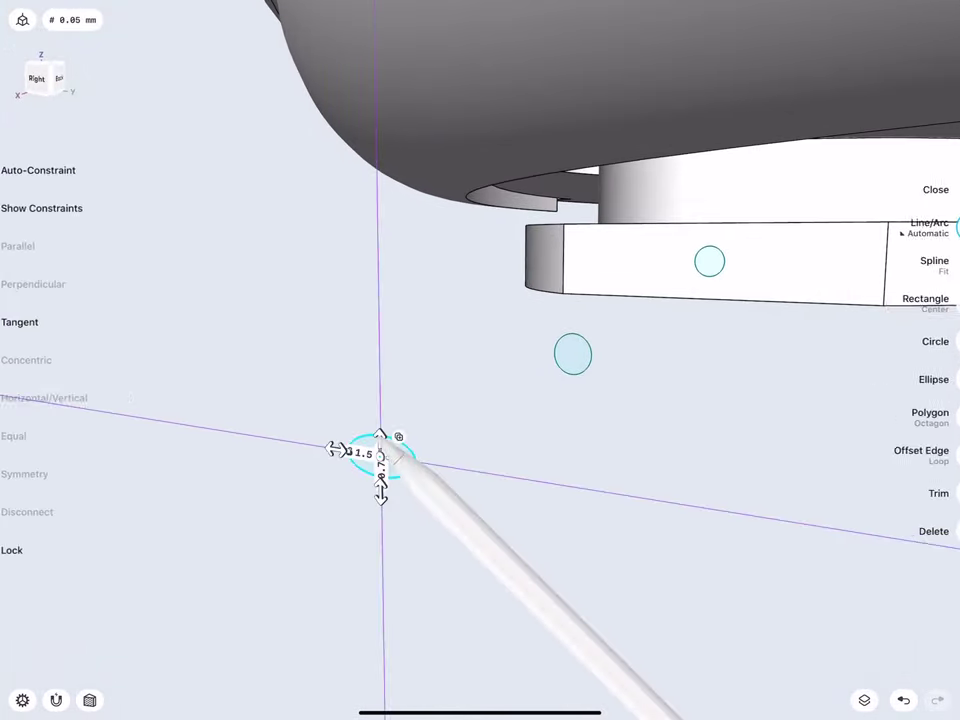
middle_click_drag(345, 420, 328, 468)
left_click(936, 187)
left_click(936, 379)
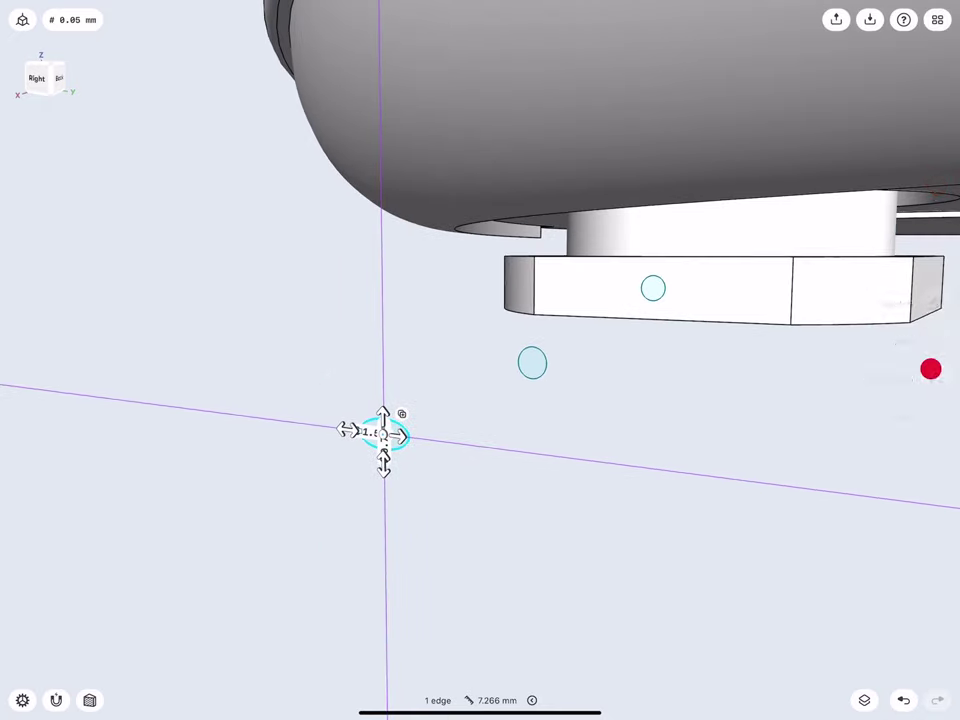
Move a copy of the ellipse 15 mm sideways
left_click(936, 302)
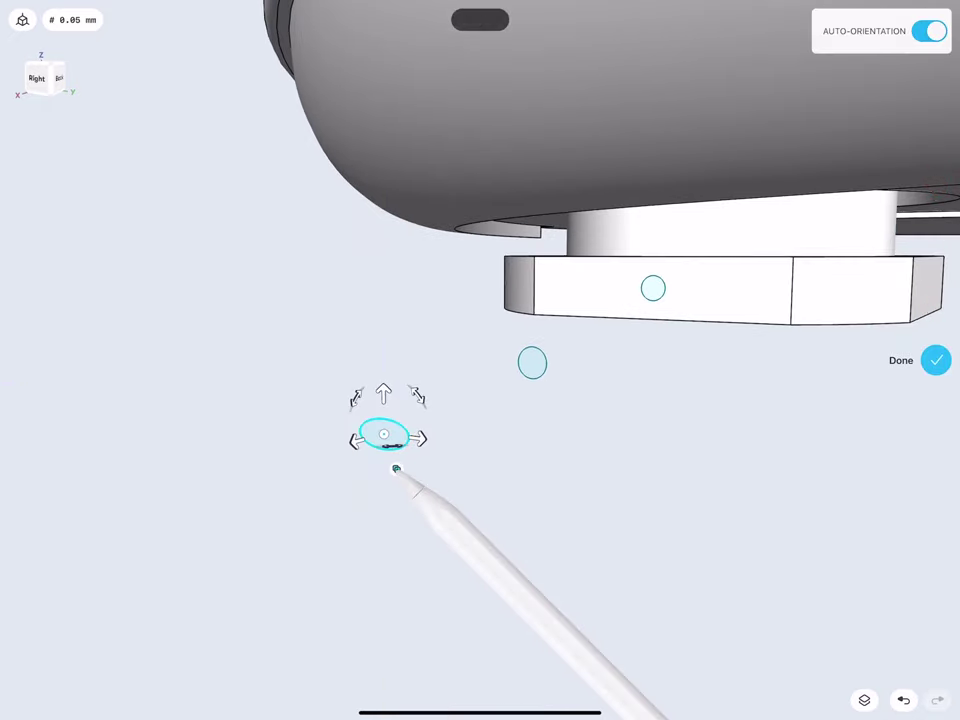
left_click_drag(356, 441, 104, 510)
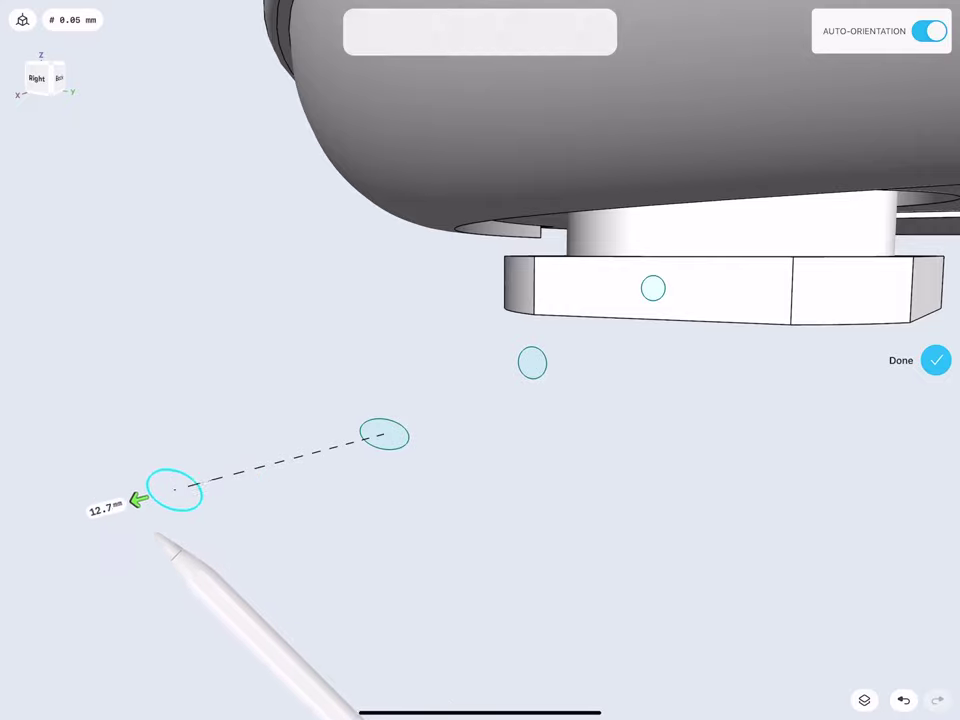
left_click(70, 517)
type("1")
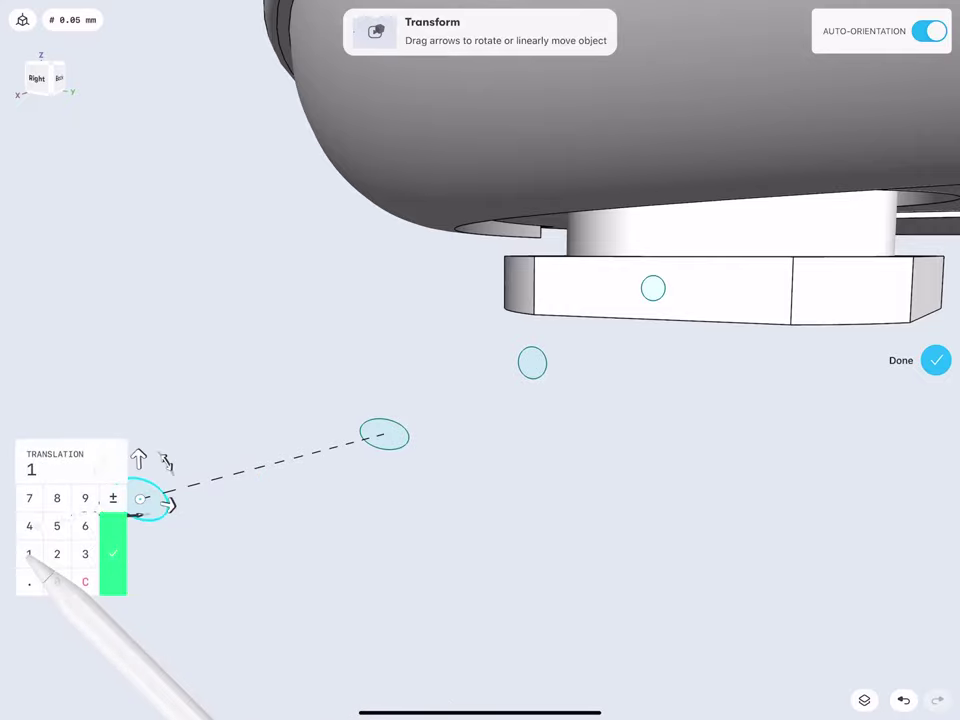
type("5")
left_click(113, 553)
middle_click_drag(199, 469, 361, 433)
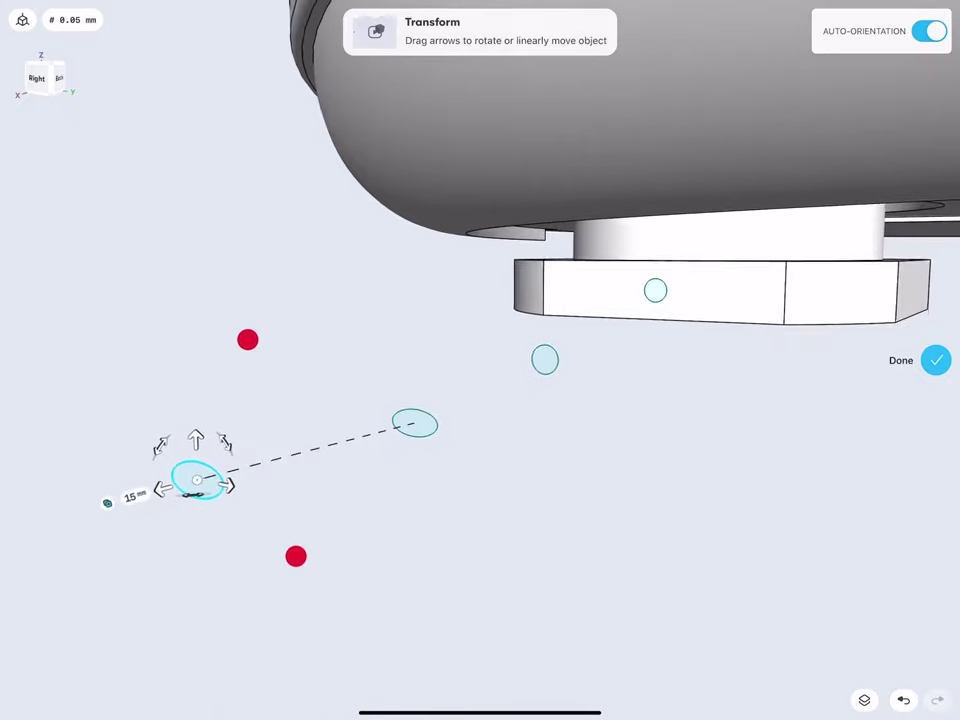
left_click(168, 441)
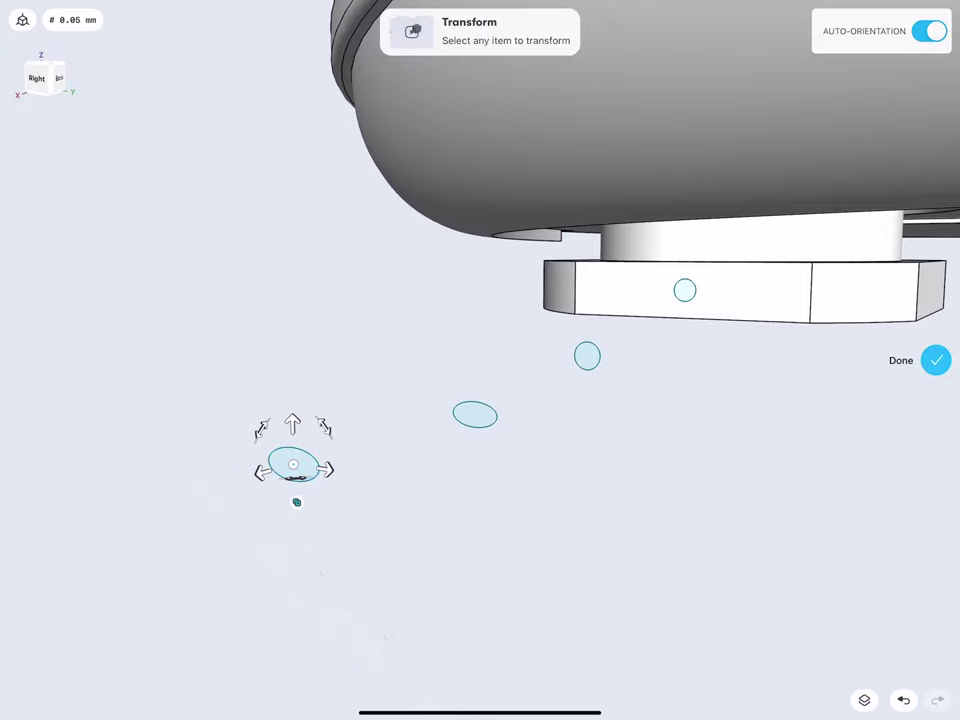
left_click(934, 362)
Resize the new ellipse to a 5 mm long radius and 1.5 mm short radius
scroll(260, 471, "up", 3)
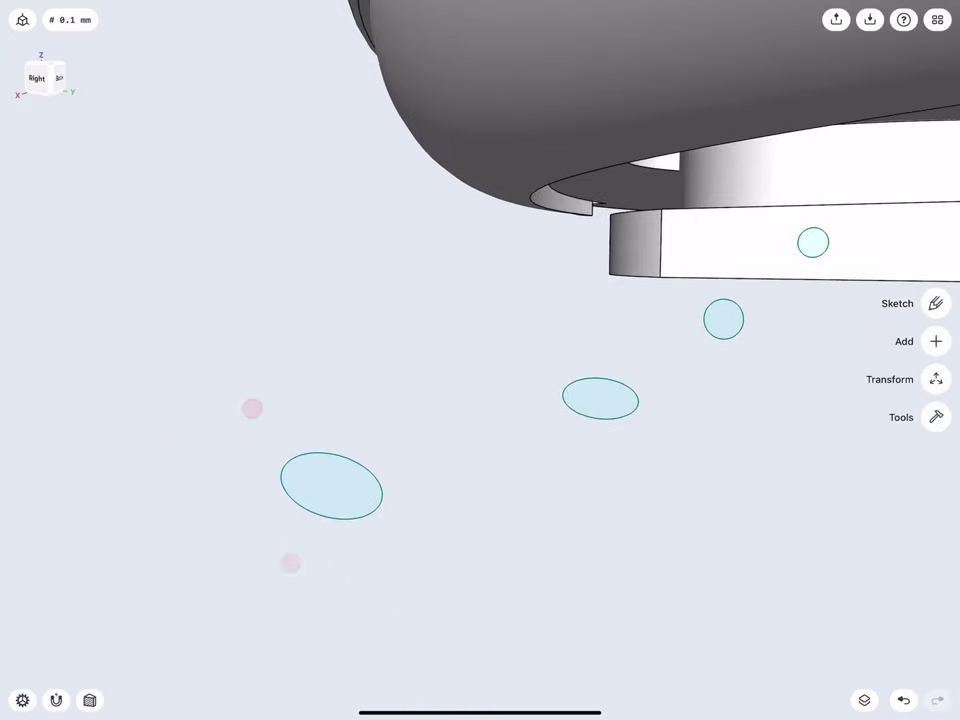
left_click(335, 490)
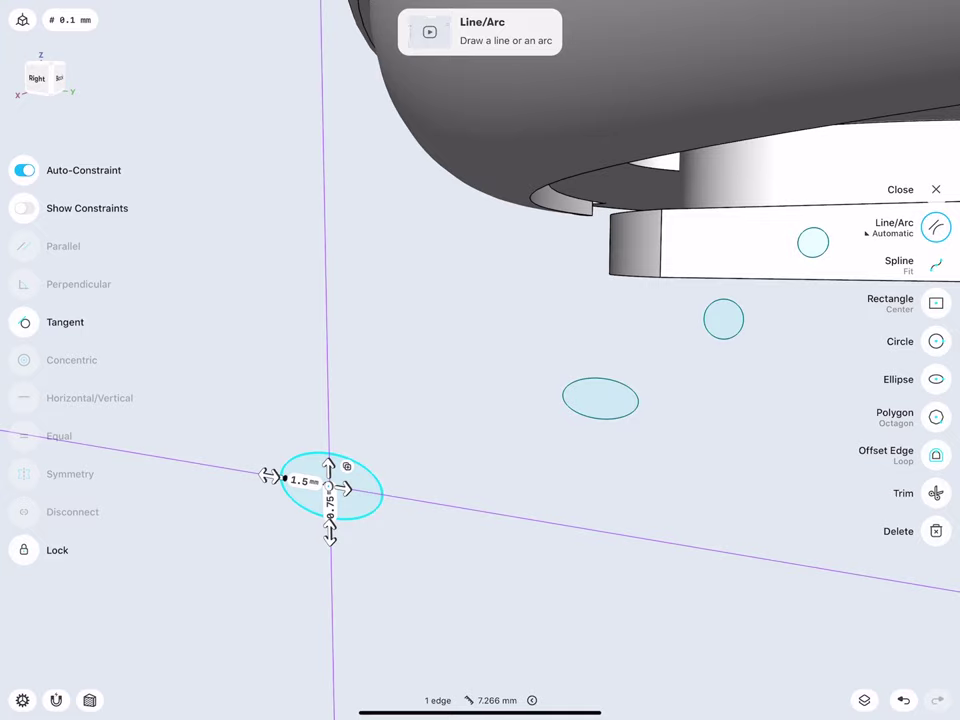
left_click(304, 481)
left_click(291, 489)
left_click(345, 536)
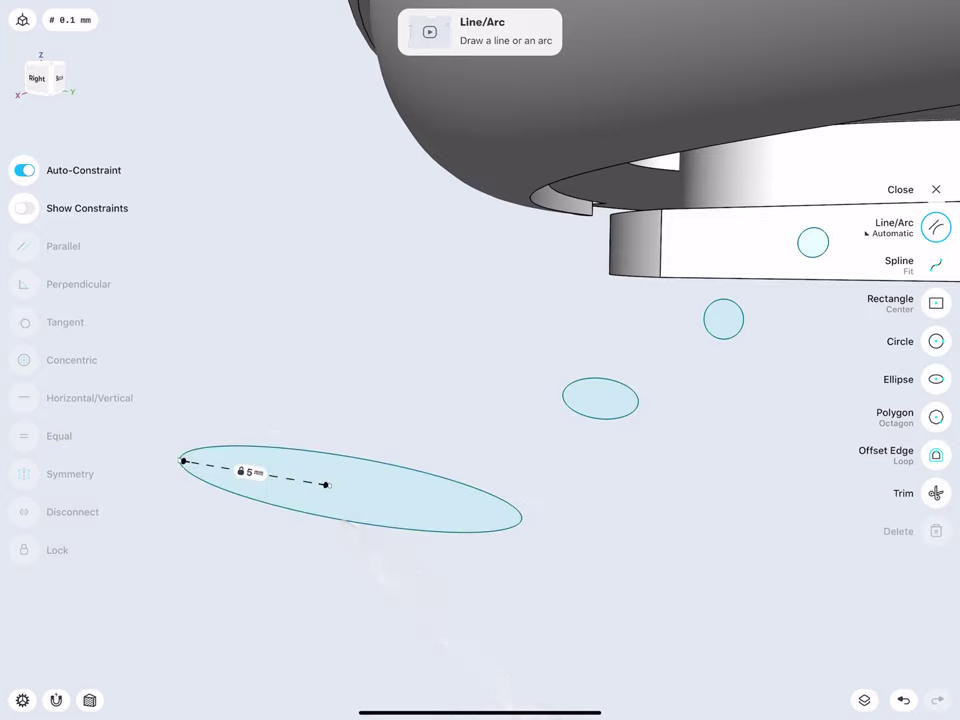
left_click(330, 522)
left_click(330, 532)
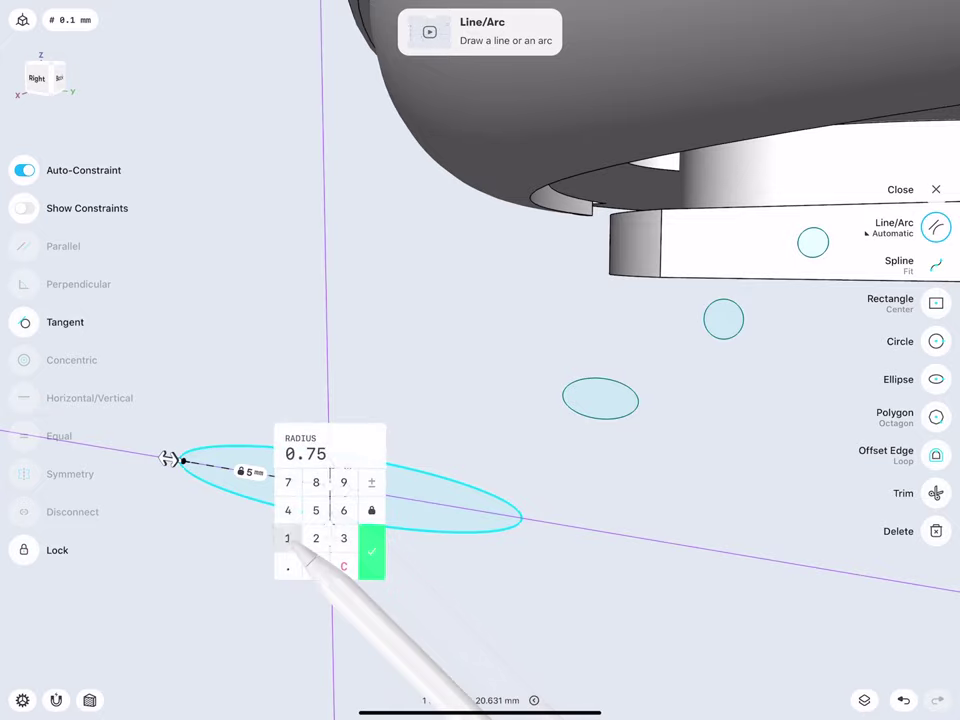
left_click(287, 538)
left_click(287, 566)
left_click(316, 510)
left_click(371, 552)
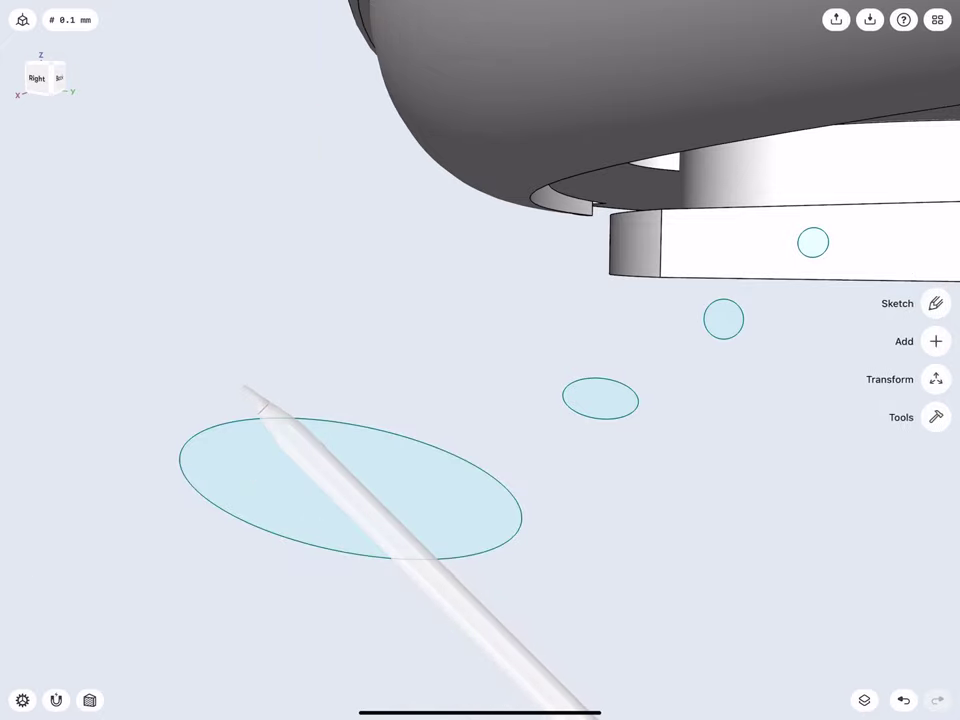
middle_click_drag(268, 474, 216, 485)
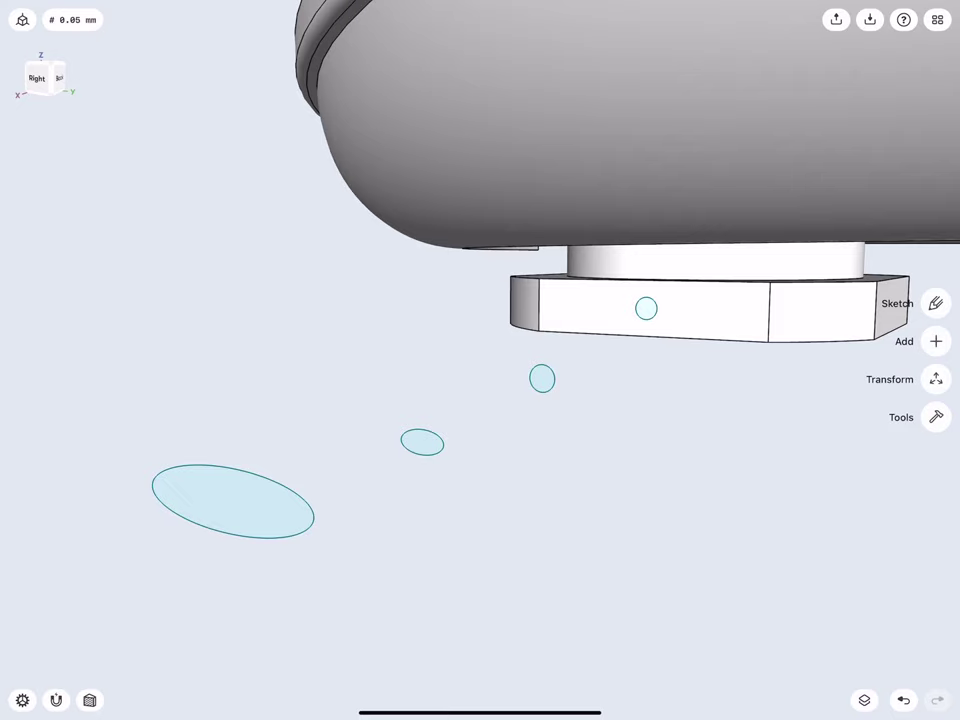
Loft from the block's small circle through the next circle and small ellipse to the large ellipse
left_click(933, 414)
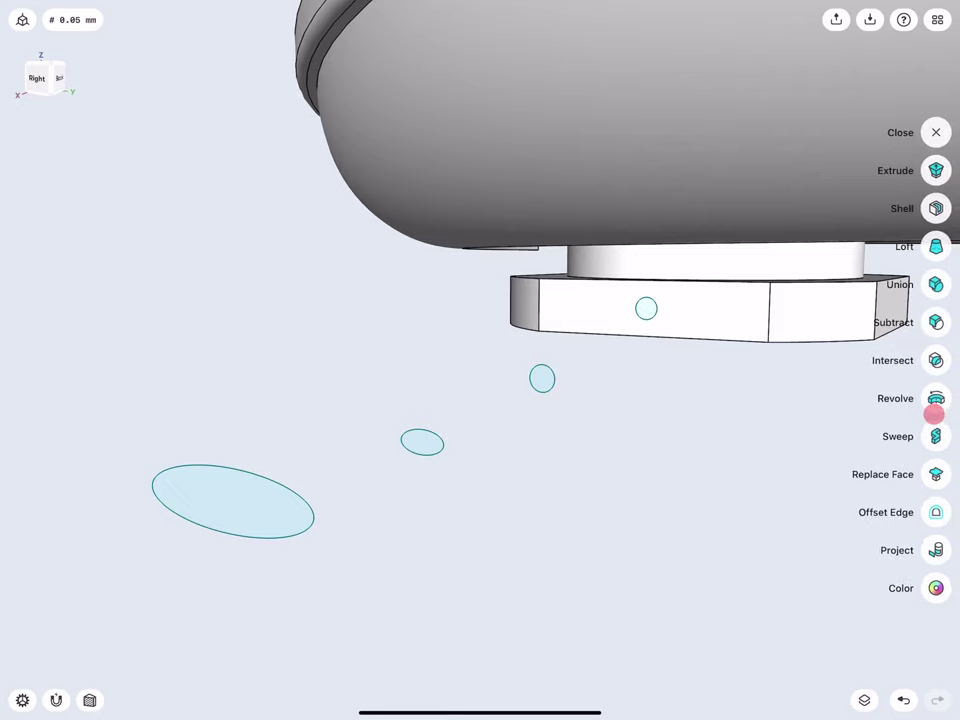
left_click(937, 240)
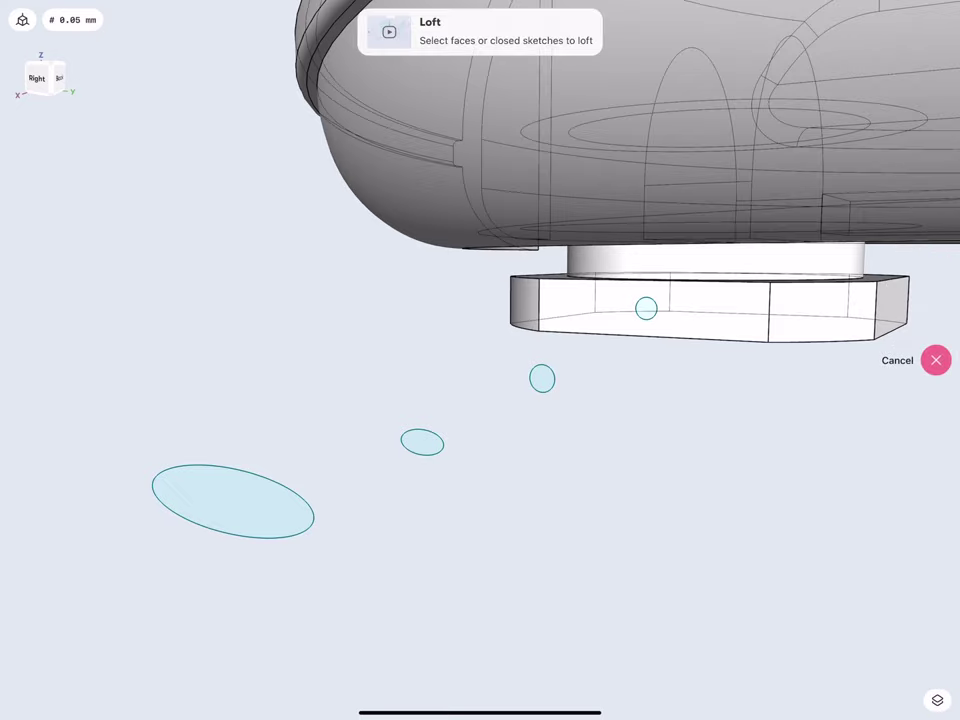
left_click(646, 308)
left_click(542, 379)
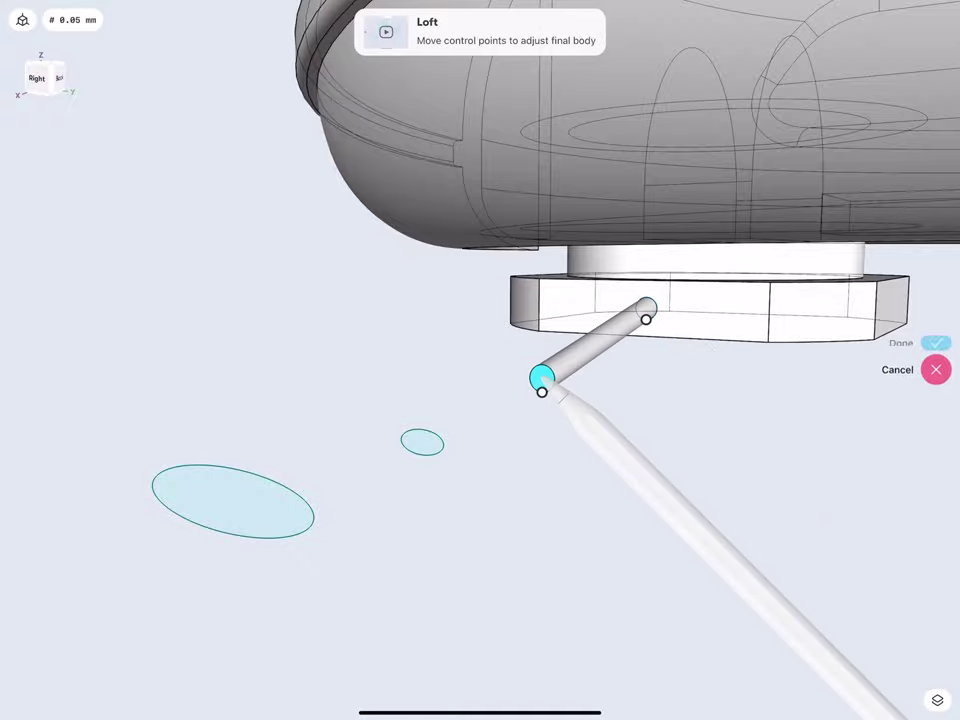
left_click(422, 442)
left_click(250, 515)
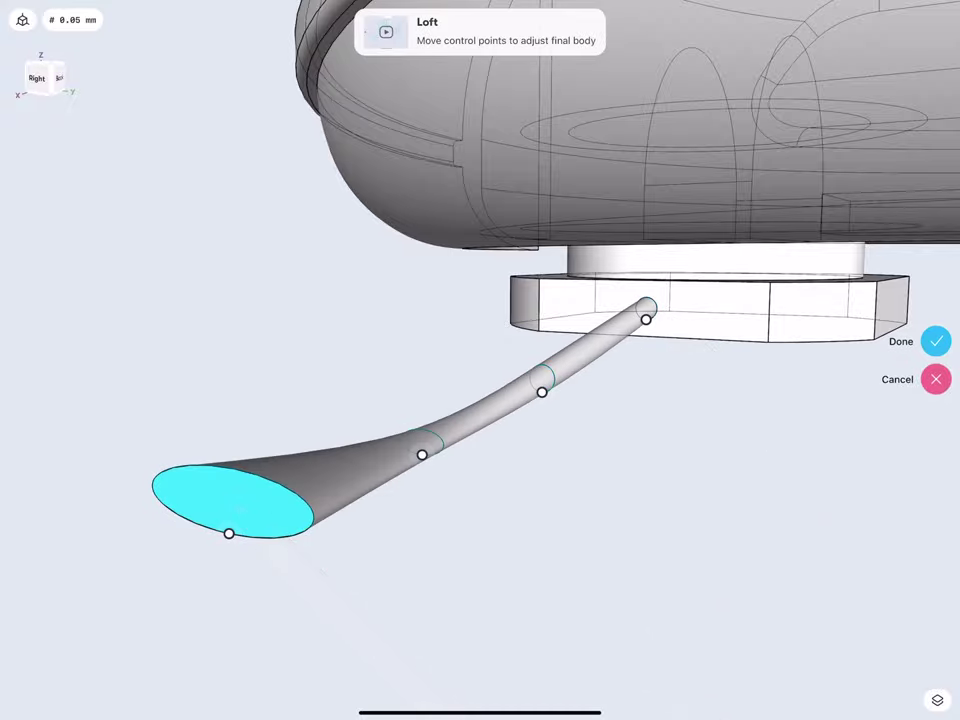
mouse_move(216, 460)
middle_mouse_down()
mouse_move(216, 414)
mouse_move(197, 384)
mouse_move(218, 405)
mouse_move(300, 418)
mouse_move(271, 449)
mouse_move(257, 214)
mouse_move(313, 304)
mouse_move(304, 450)
mouse_move(319, 512)
mouse_move(289, 531)
middle_mouse_up()
left_click(936, 341)
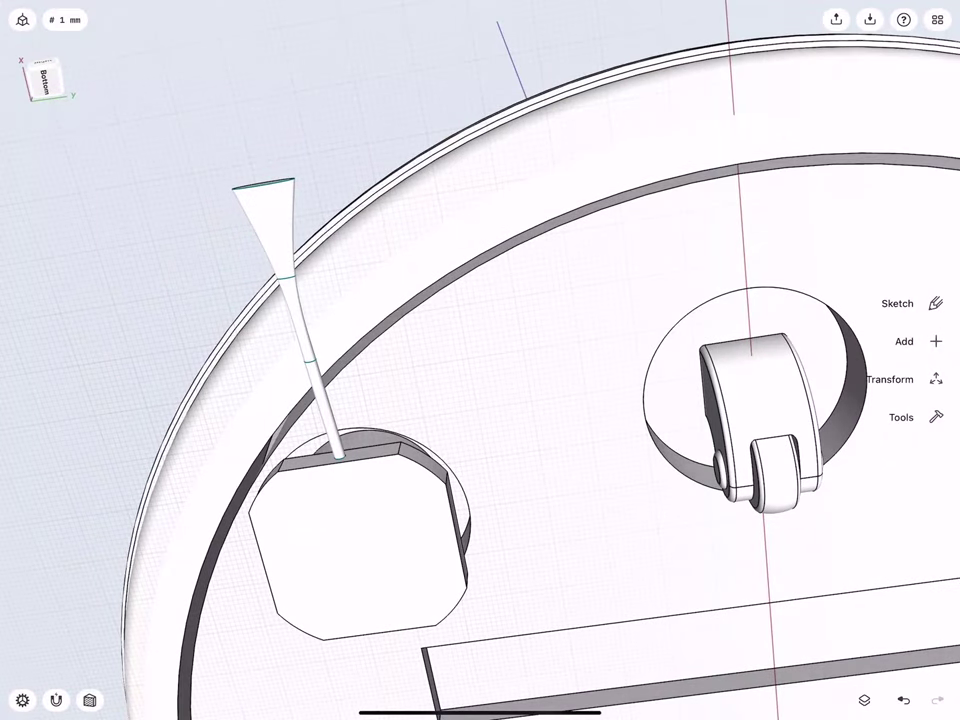
Rotate a copy of the brush arm 90° around the hub centre
left_click(322, 400)
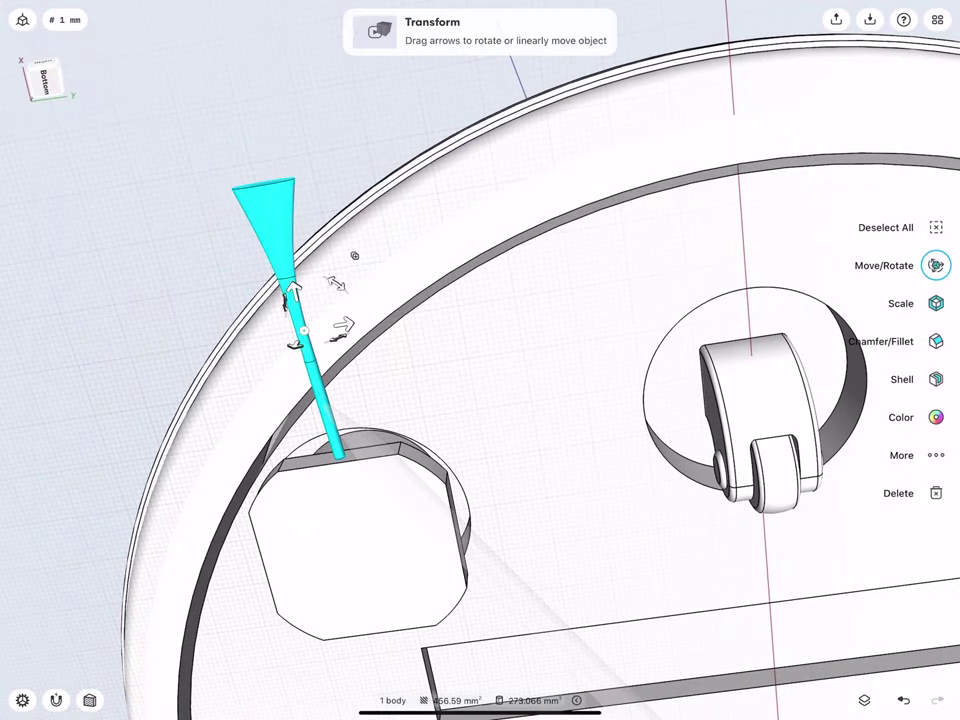
mouse_move(313, 465)
left_mouse_down()
mouse_move(274, 563)
mouse_move(360, 548)
left_mouse_up()
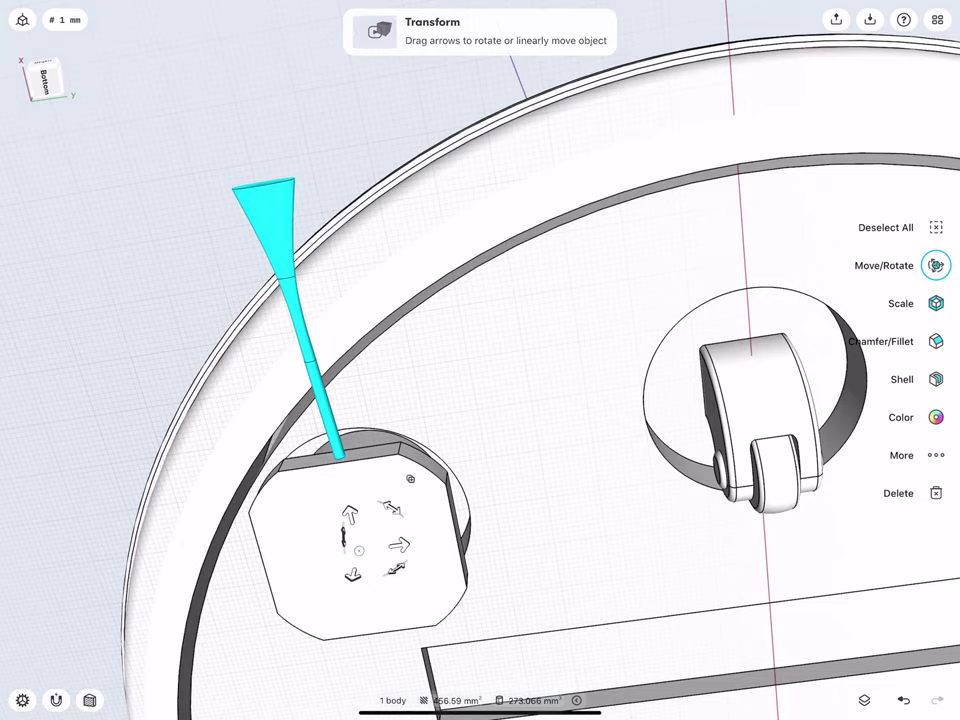
left_click(409, 479)
middle_click_drag(300, 530, 258, 366)
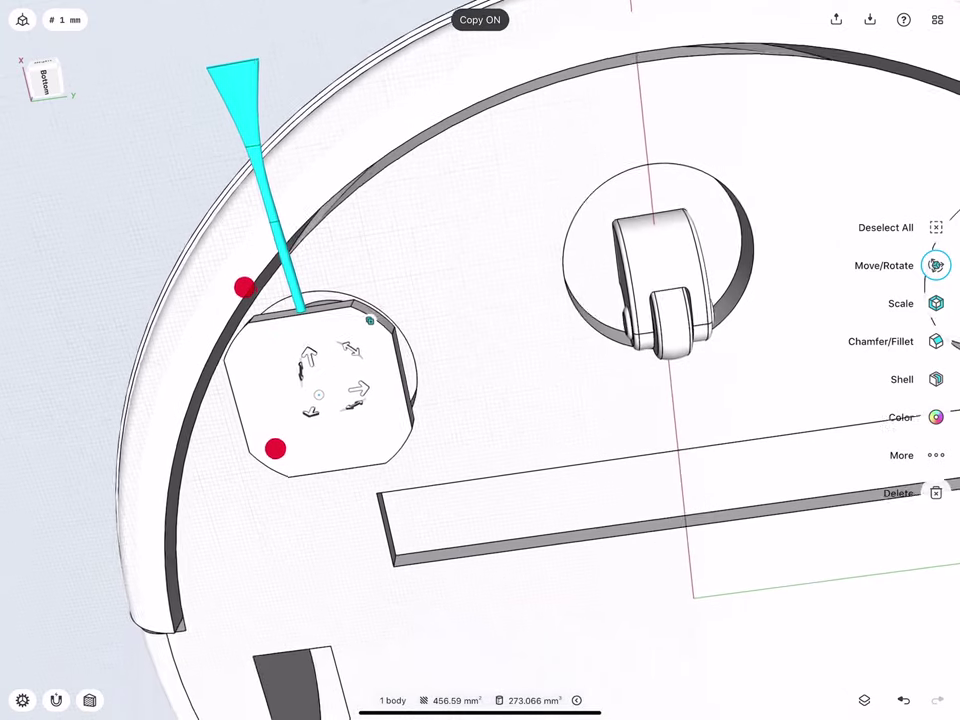
mouse_move(330, 345)
left_mouse_down()
mouse_move(365, 357)
mouse_move(377, 412)
mouse_move(430, 453)
left_mouse_up()
left_click(410, 443)
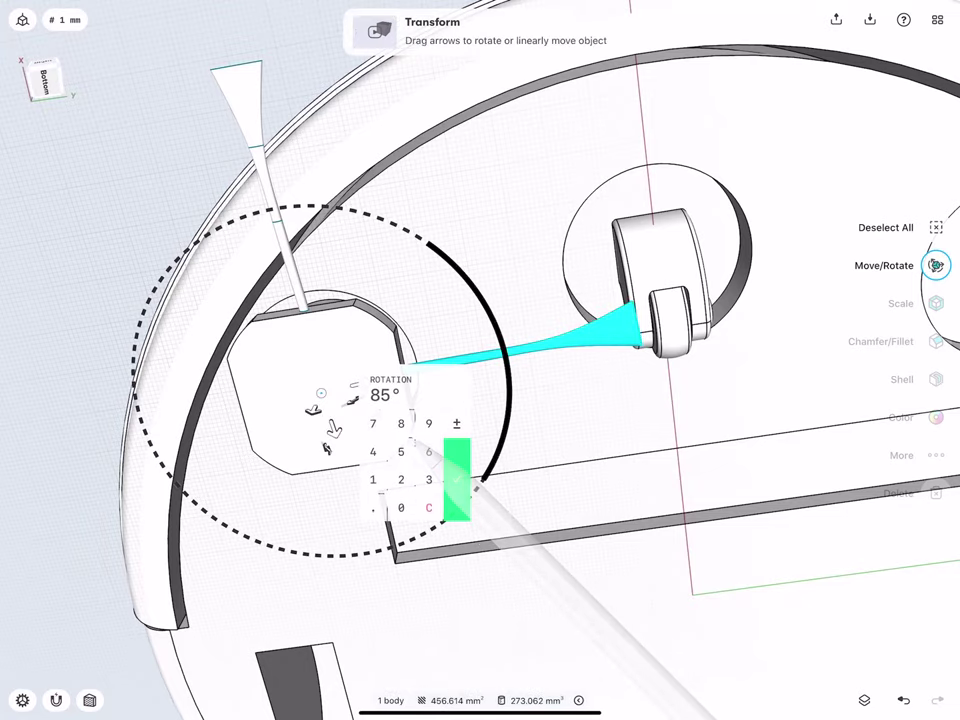
left_click(429, 422)
left_click(401, 506)
left_click(456, 455)
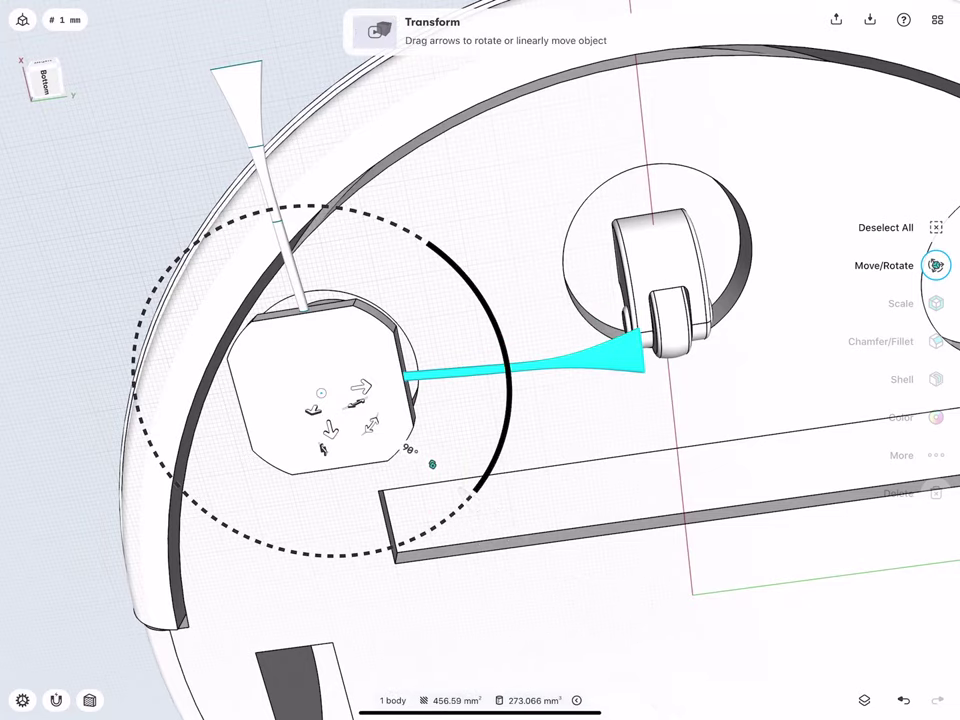
Copy both arms 180° around the hub for four arms, then select the Sketch plane 14 items
left_click(257, 148)
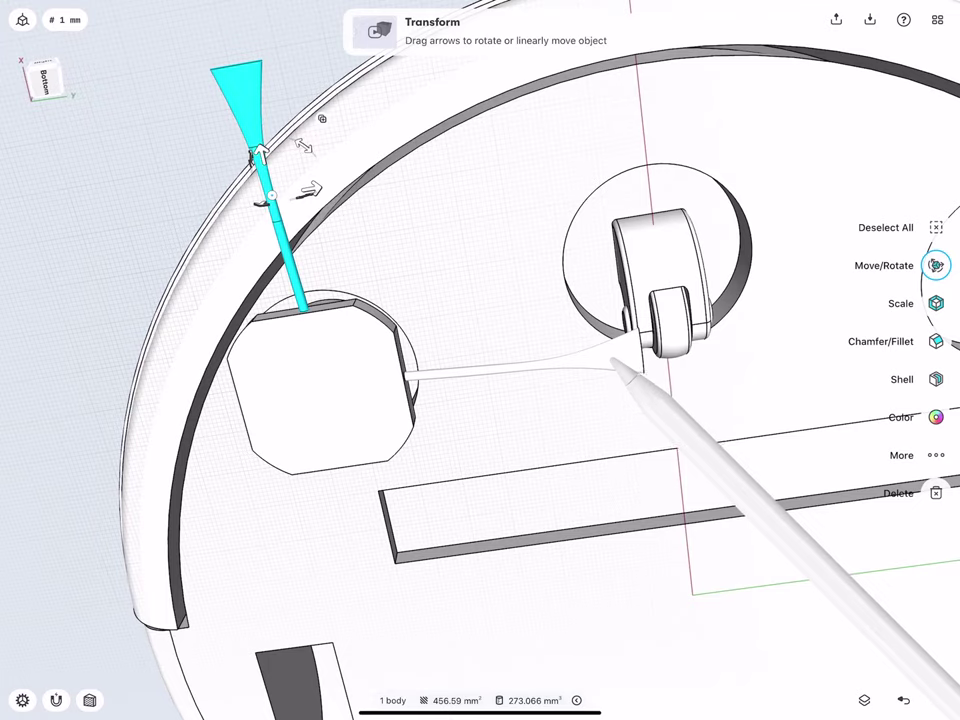
left_click(617, 365)
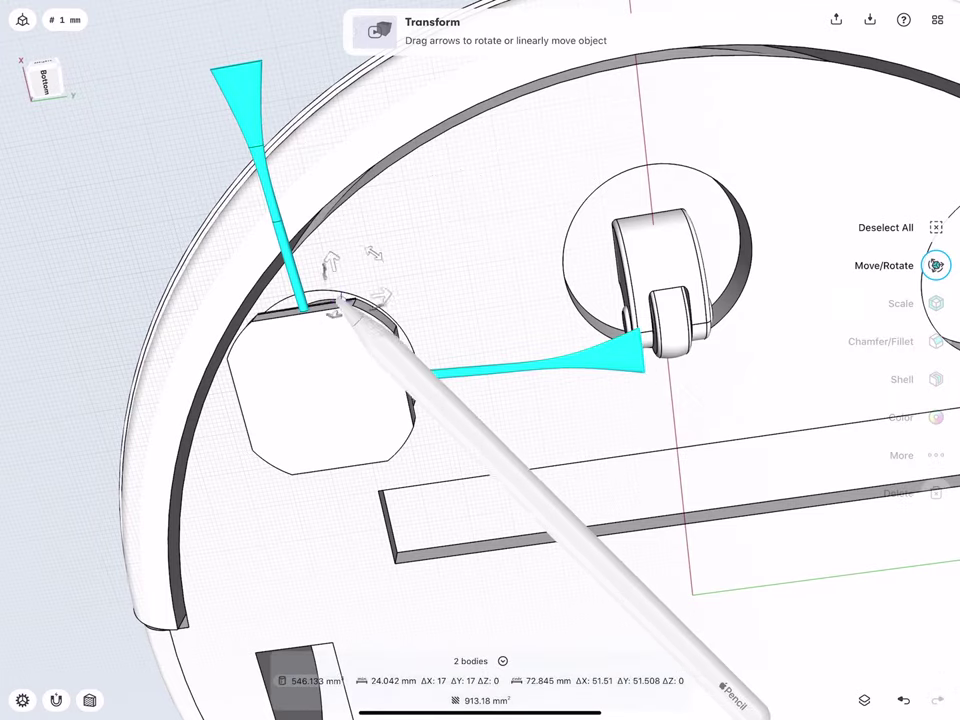
left_click(338, 302)
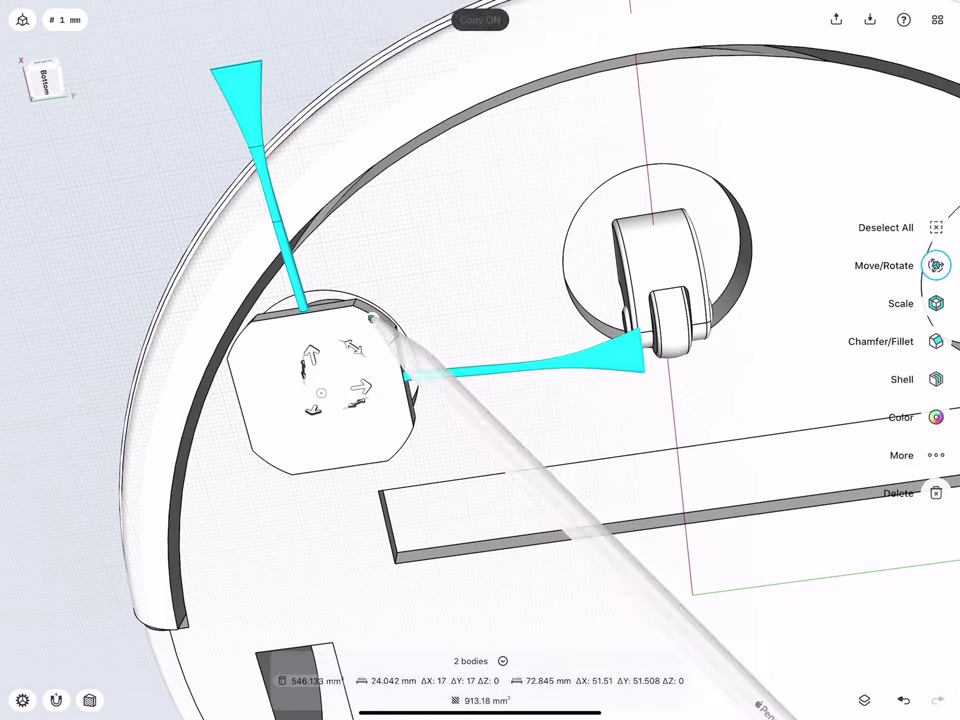
left_click_drag(360, 387, 249, 495)
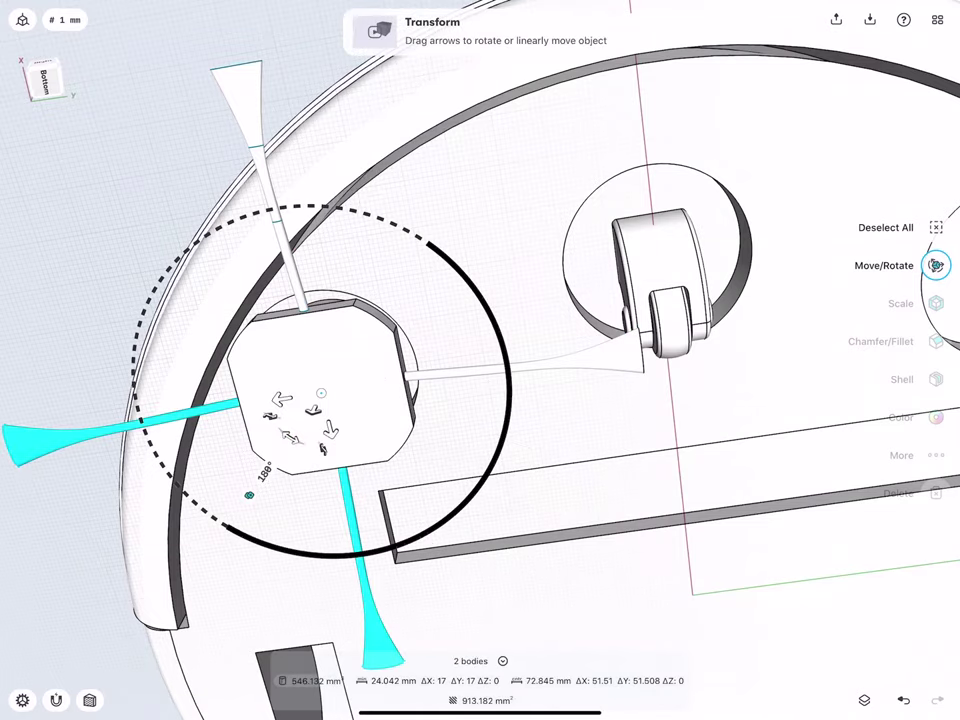
left_click(96, 261)
left_click_drag(291, 328, 322, 474)
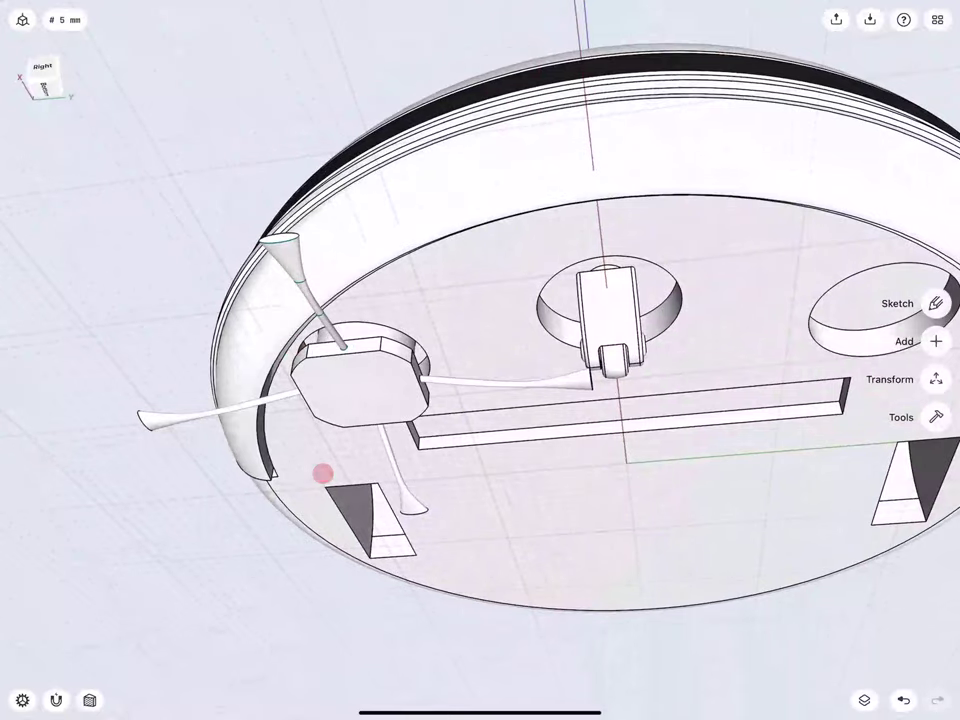
scroll(286, 493, "up", 2)
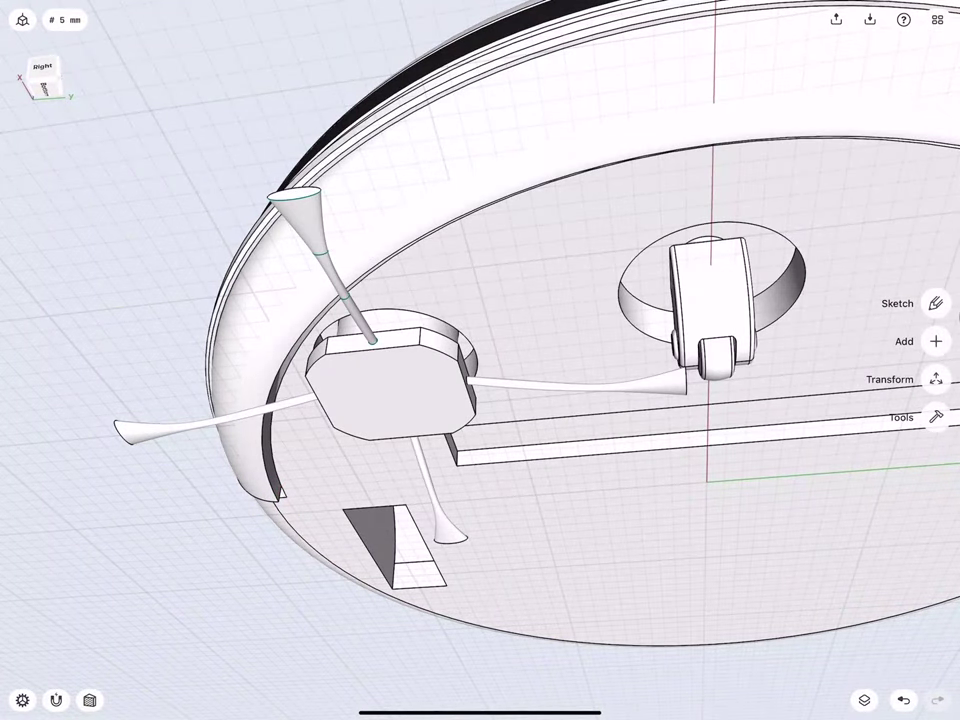
left_click(865, 700)
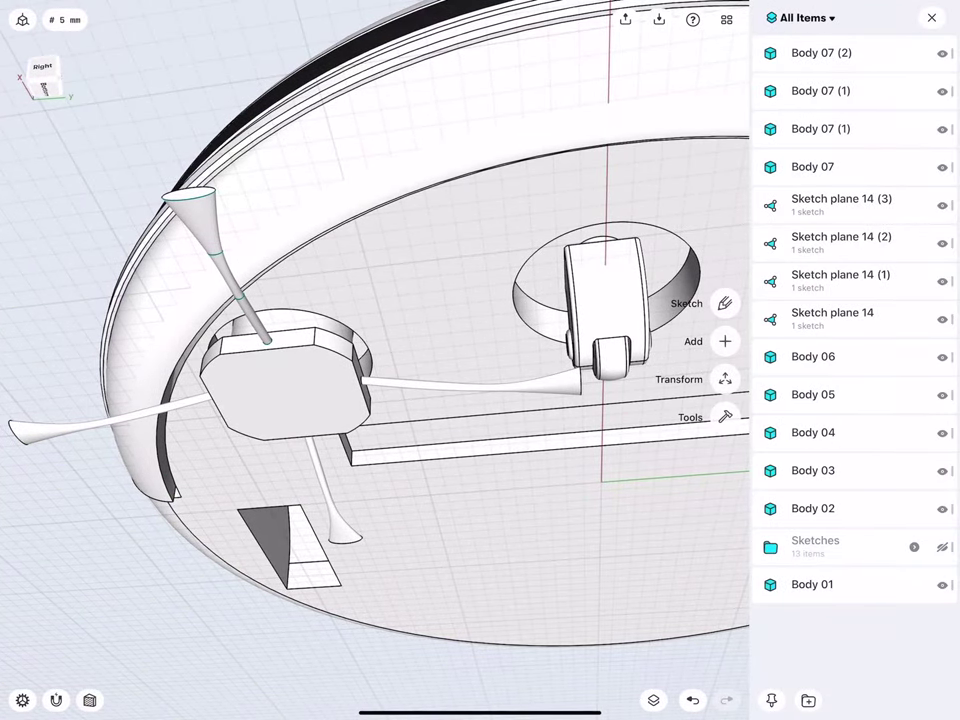
left_click_drag(853, 317, 856, 208)
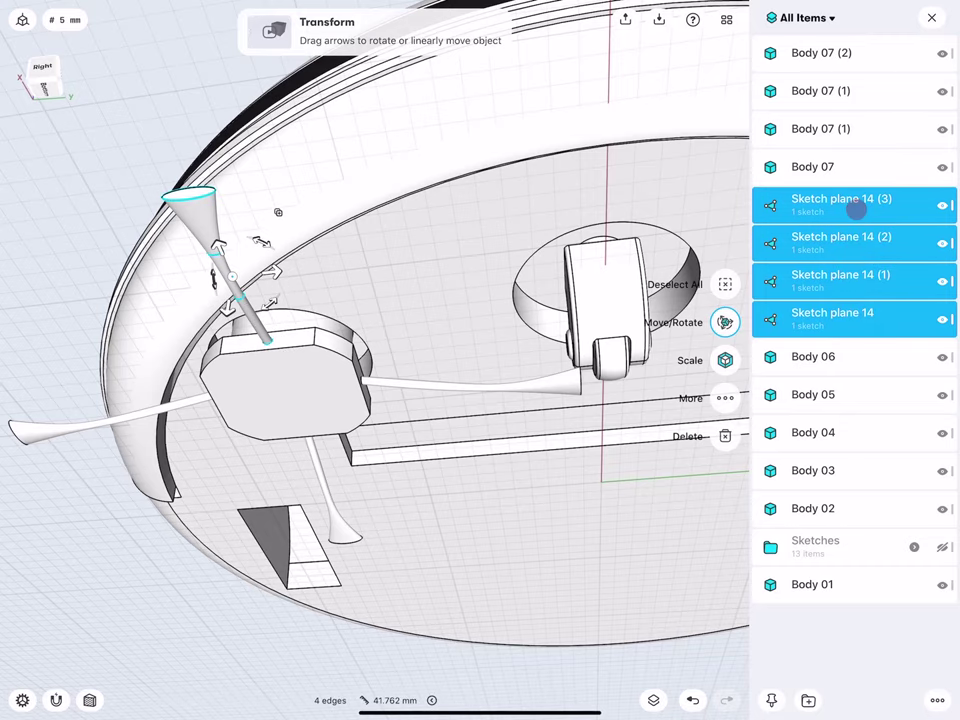
Drop the four sketch planes into Sketches and select Body 06 with the four Body 07s
left_click_drag(857, 315, 846, 585)
left_click(725, 284)
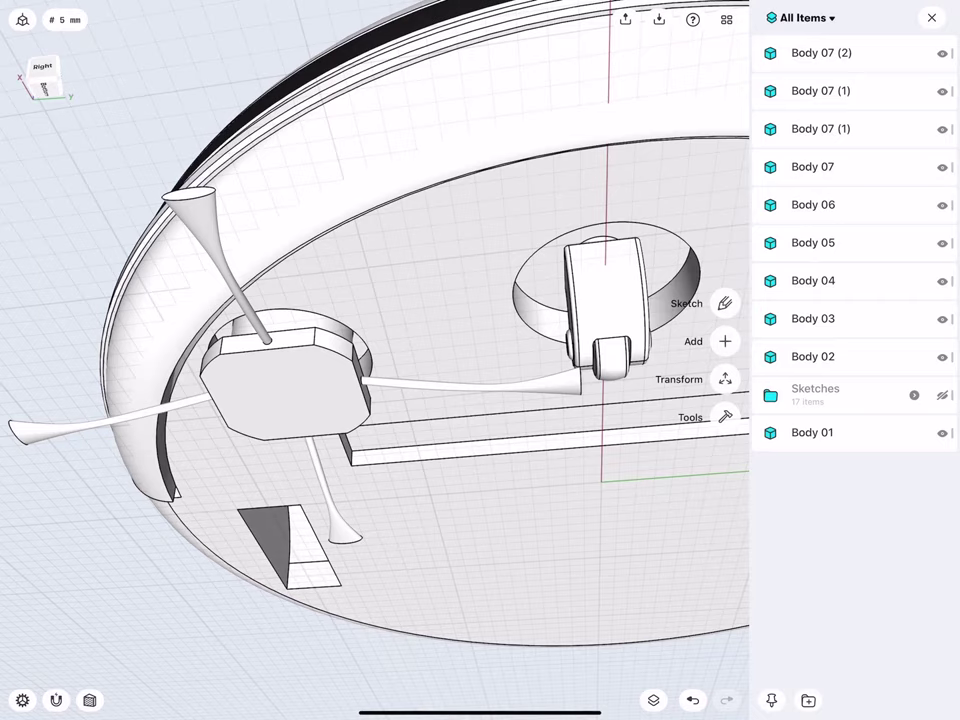
left_click(831, 205)
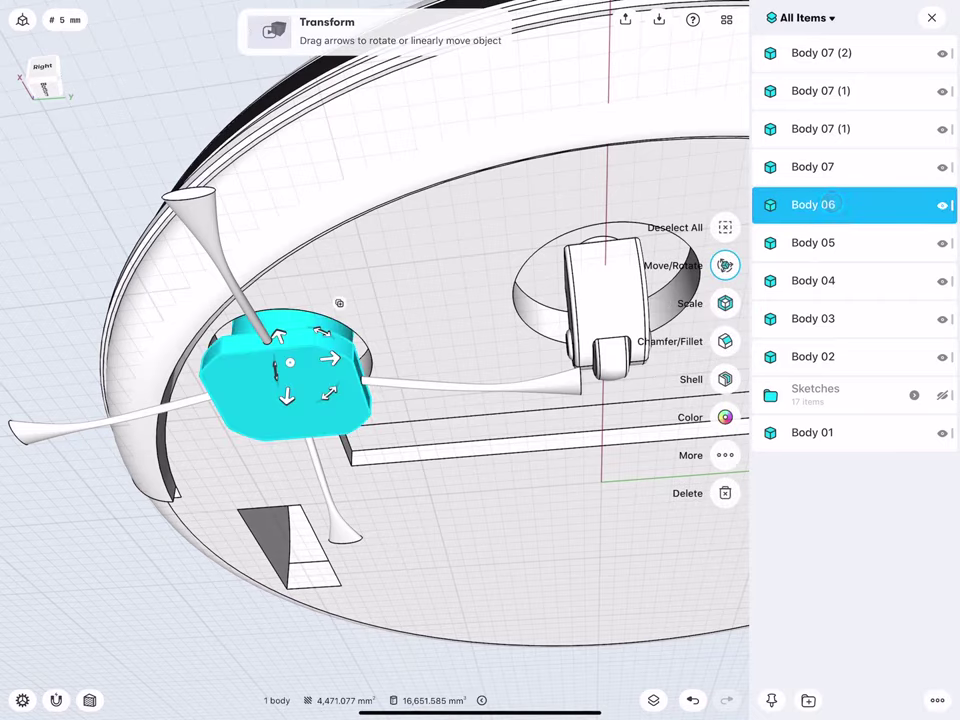
mouse_move(835, 205)
left_mouse_down()
mouse_move(849, 133)
mouse_move(842, 55)
left_mouse_up()
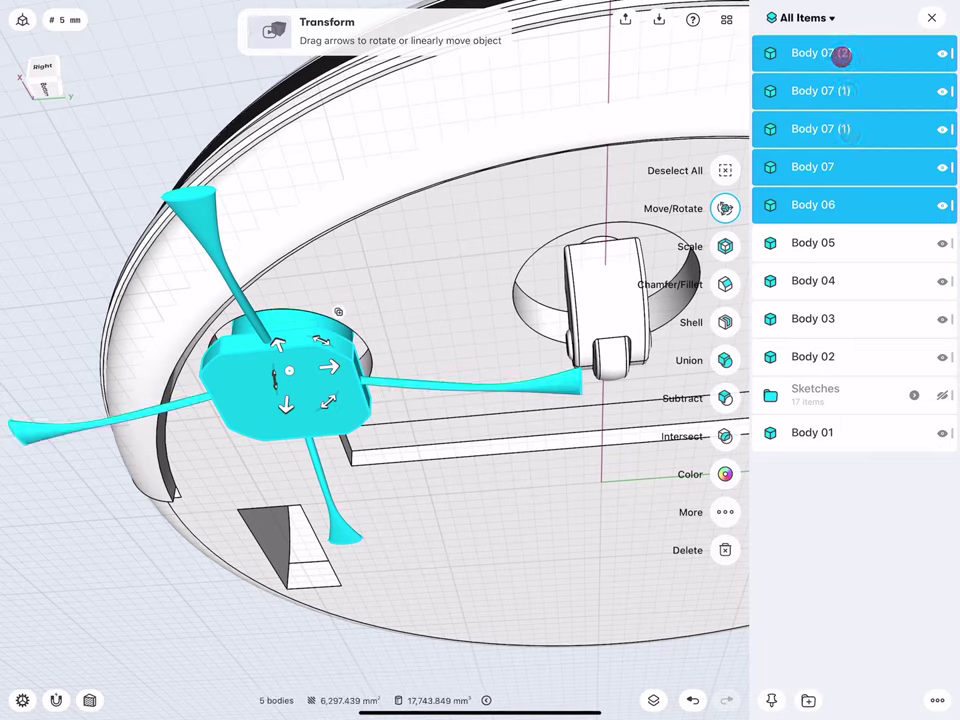
Group the five selected bodies into Folder 02 and select that folder
left_click(810, 700)
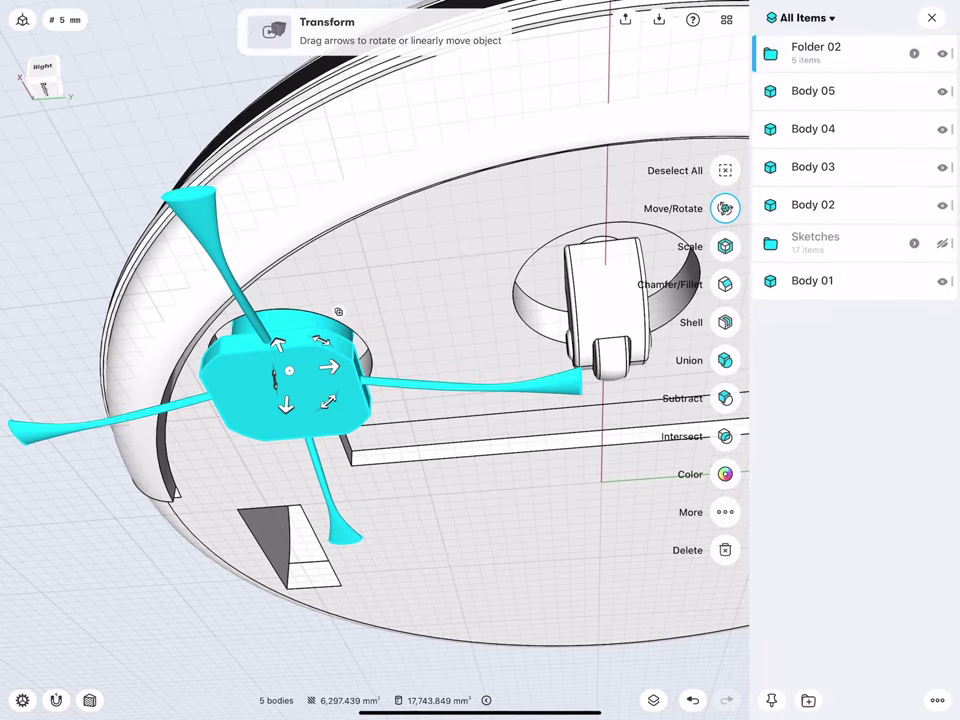
middle_click_drag(184, 272, 199, 375)
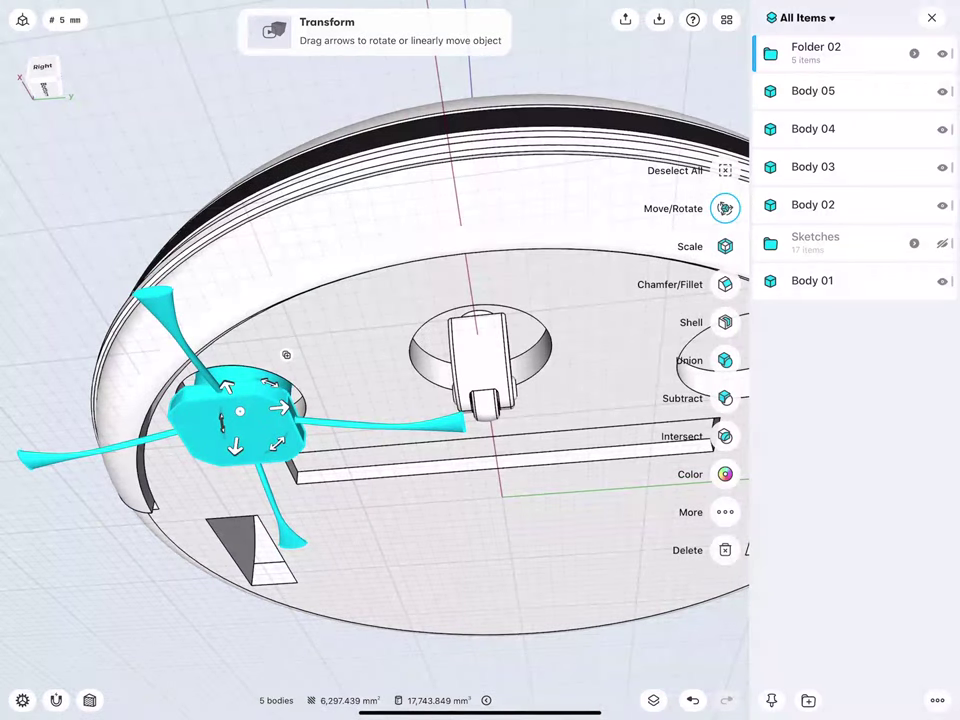
left_click(139, 300)
left_click(855, 51)
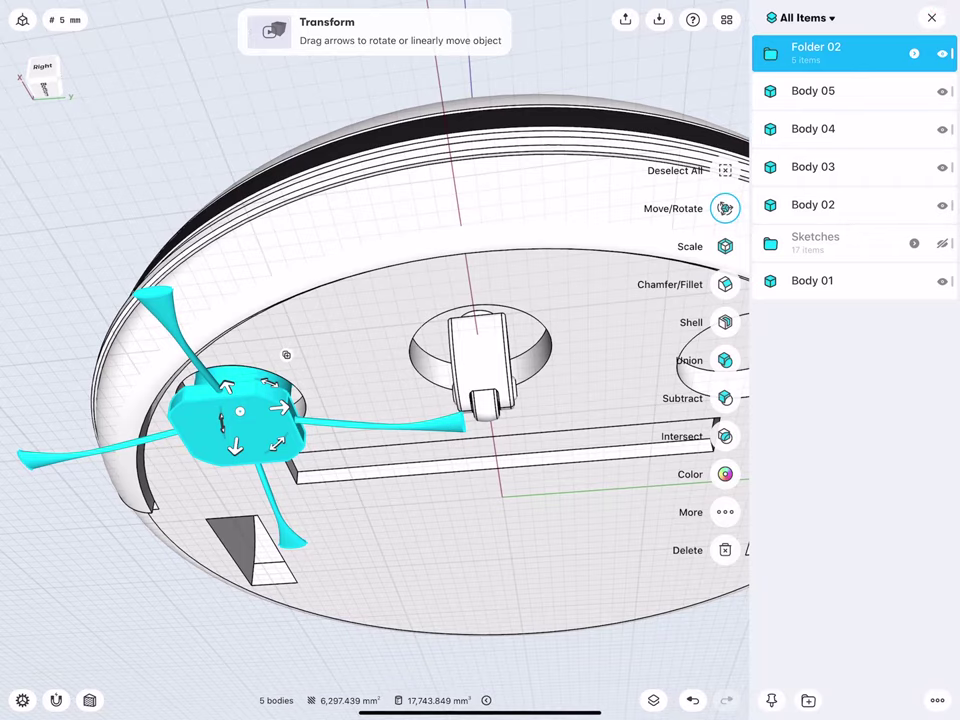
left_click(729, 513)
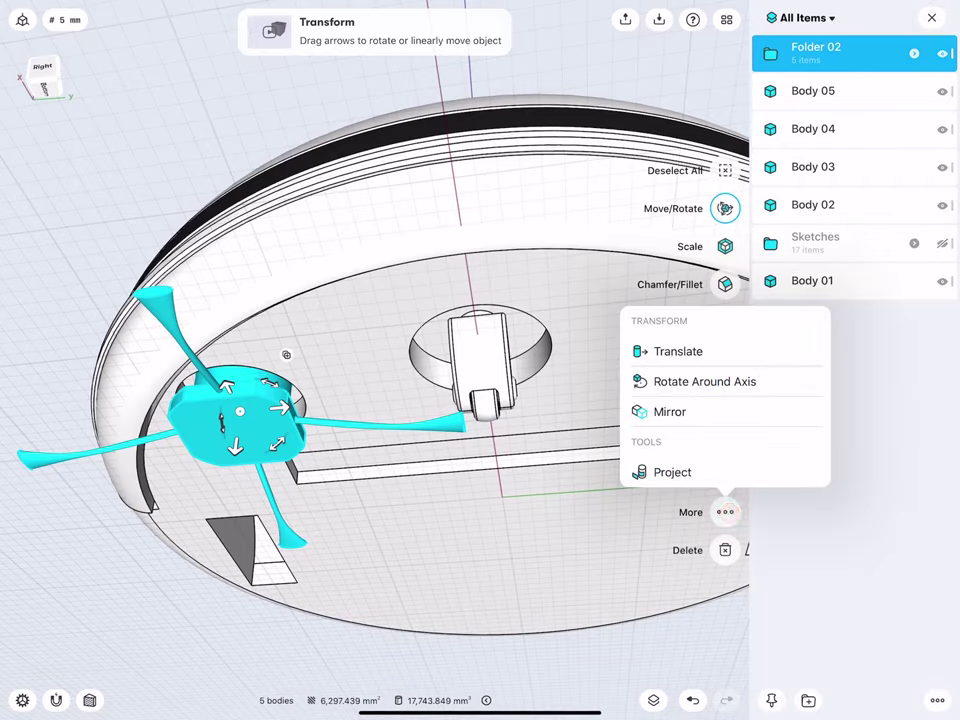
Mirror Folder 02 across the model's centre, keeping the original, and inspect both side brushes
left_click(669, 411)
scroll(246, 490, "down", 3)
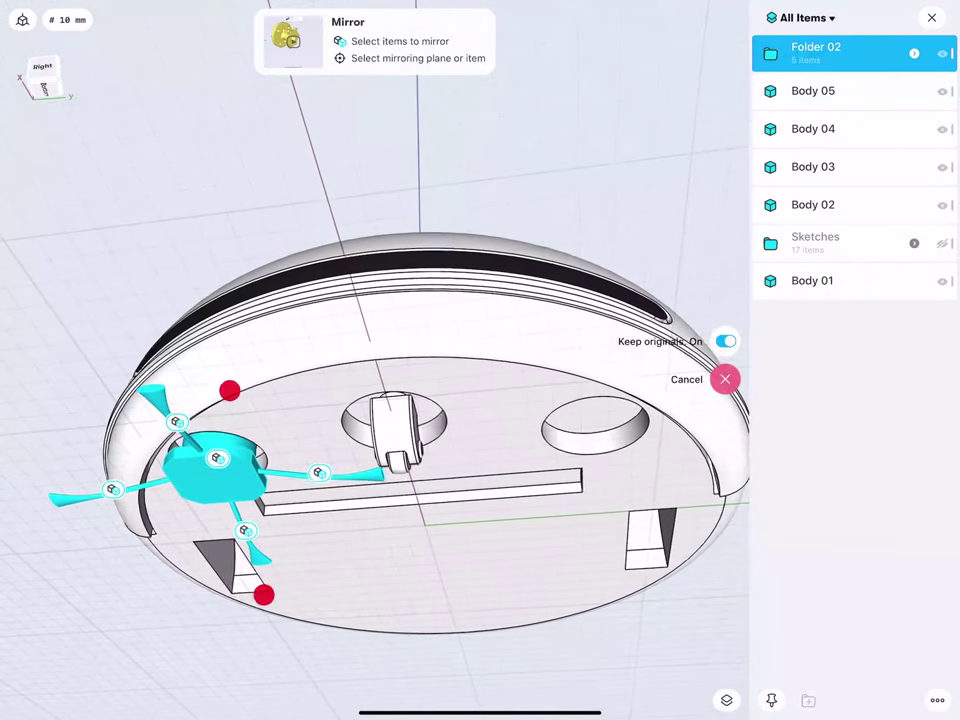
left_click(340, 254)
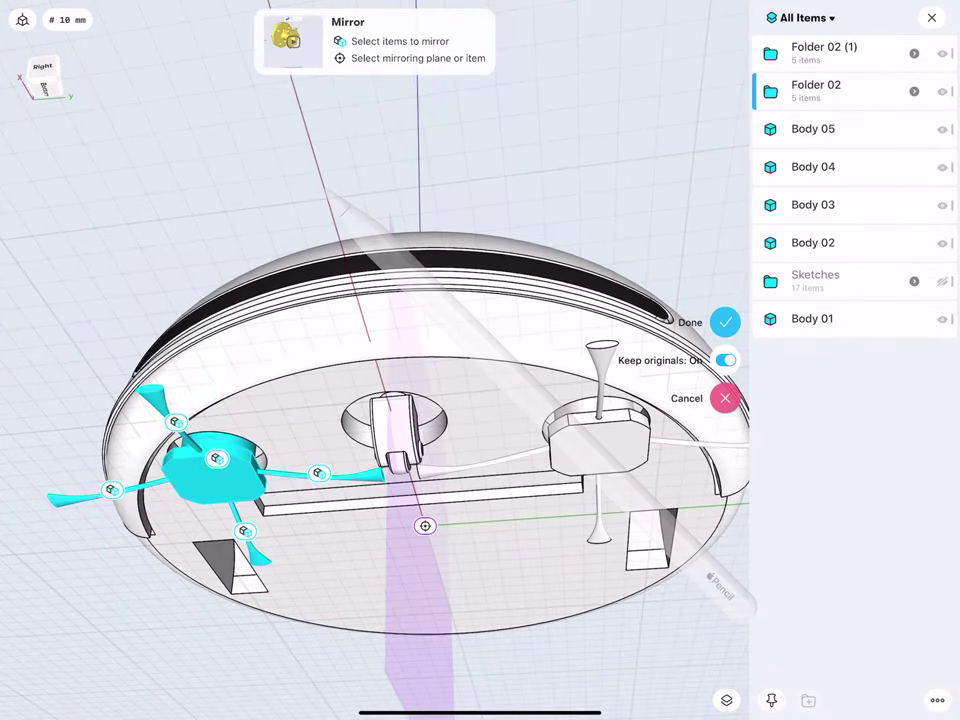
left_click_drag(300, 500, 210, 440)
scroll(400, 400, "up", 3)
left_click_drag(300, 500, 300, 540)
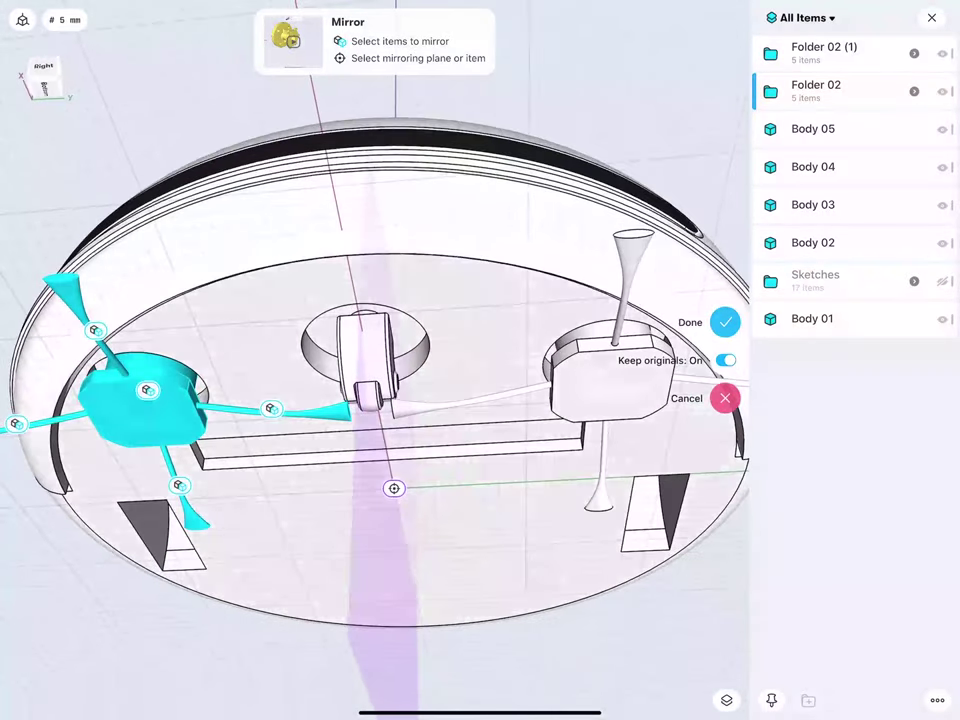
left_click(726, 321)
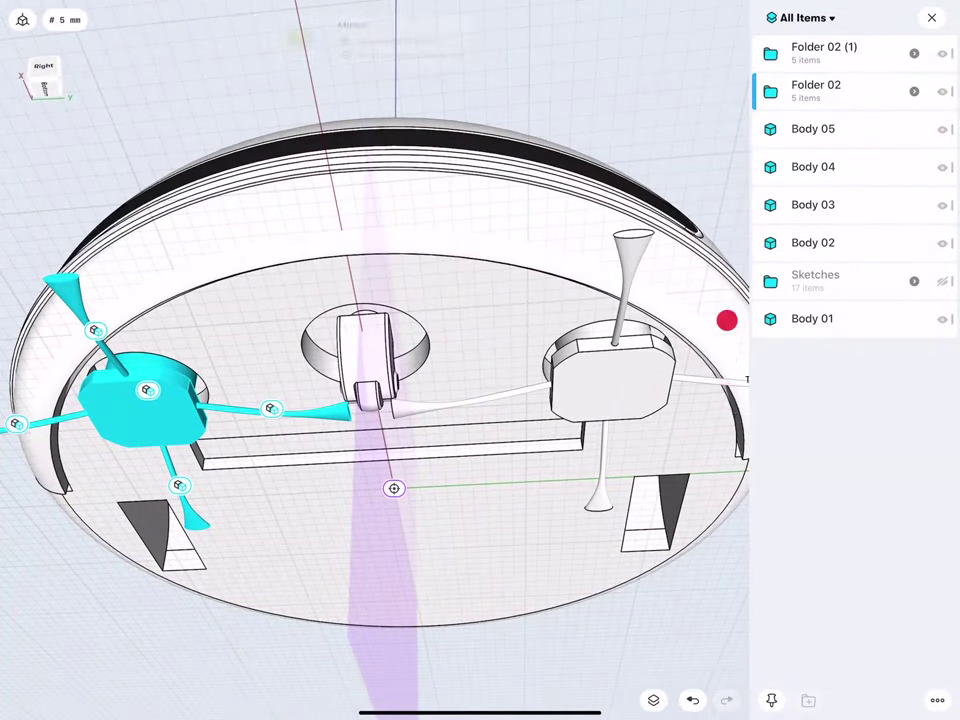
mouse_move(225, 320)
left_mouse_down()
mouse_move(225, 368)
mouse_move(259, 390)
mouse_move(240, 414)
mouse_move(246, 425)
mouse_move(223, 394)
mouse_move(171, 379)
mouse_move(181, 372)
mouse_move(171, 377)
mouse_move(178, 384)
left_mouse_up()
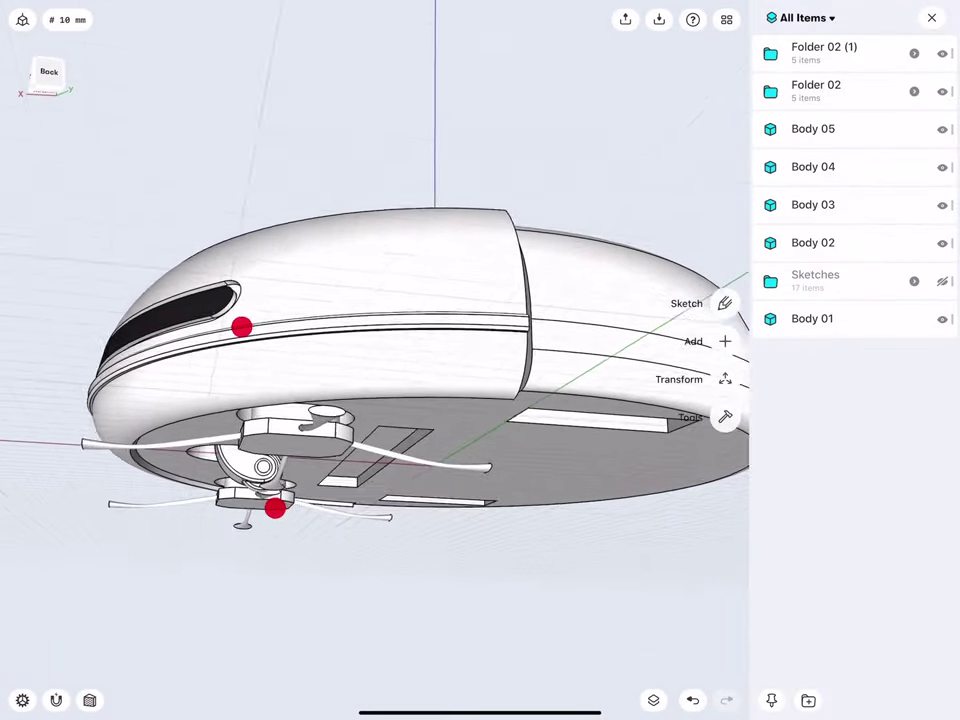
left_click_drag(242, 328, 158, 257)
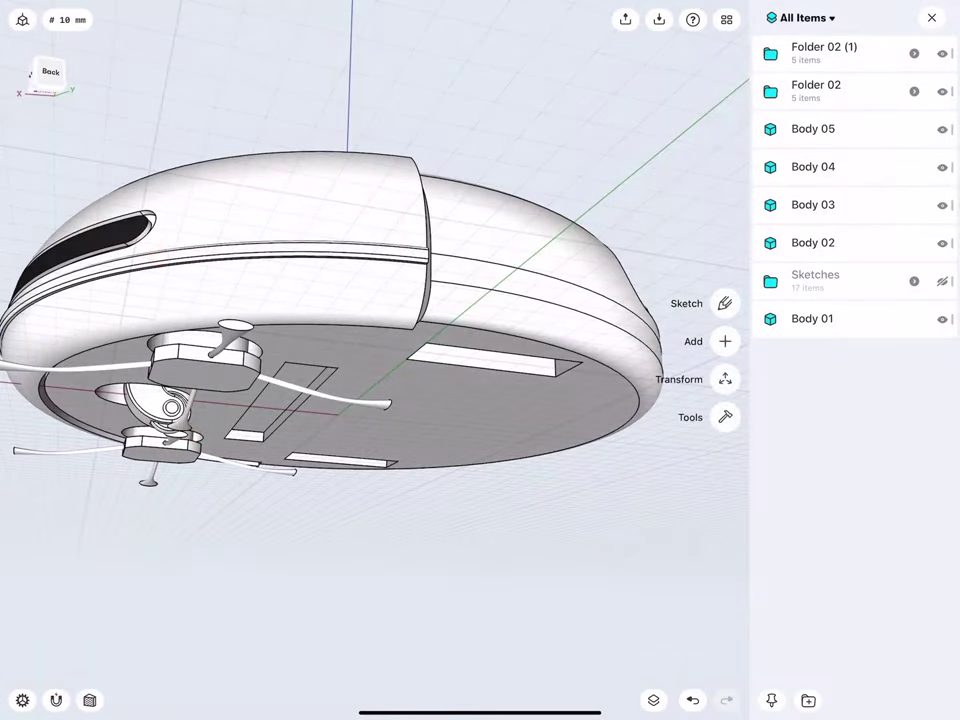
Close the Items list and orbit the robot to view its underside
left_click(936, 14)
left_click(36, 68)
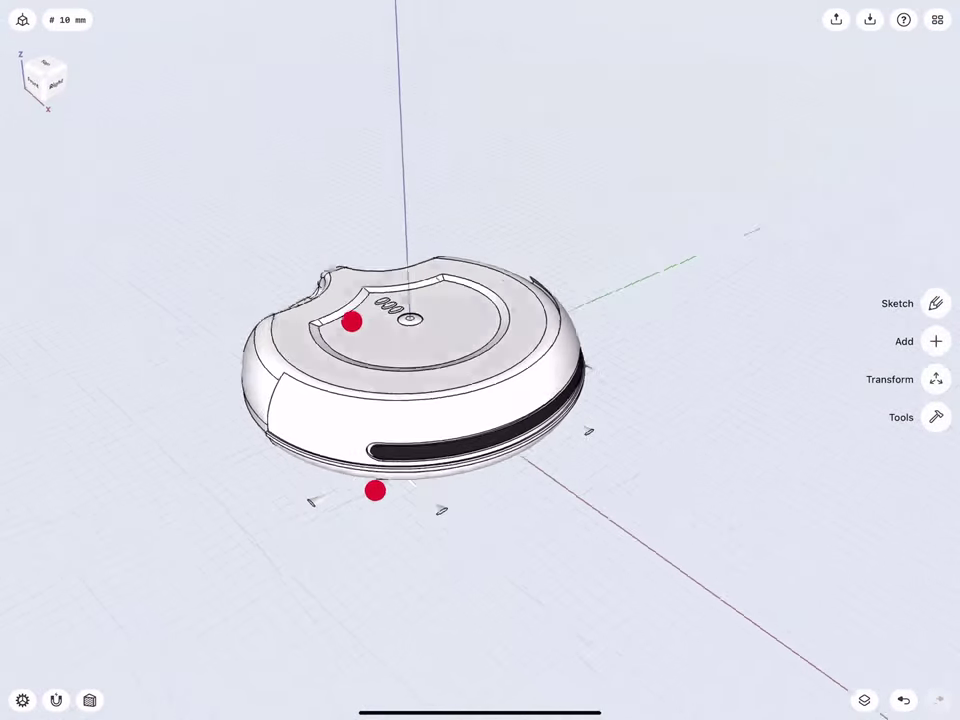
mouse_move(351, 321)
left_mouse_down()
mouse_move(238, 270)
mouse_move(370, 281)
left_mouse_up()
scroll(372, 385, "up", 3)
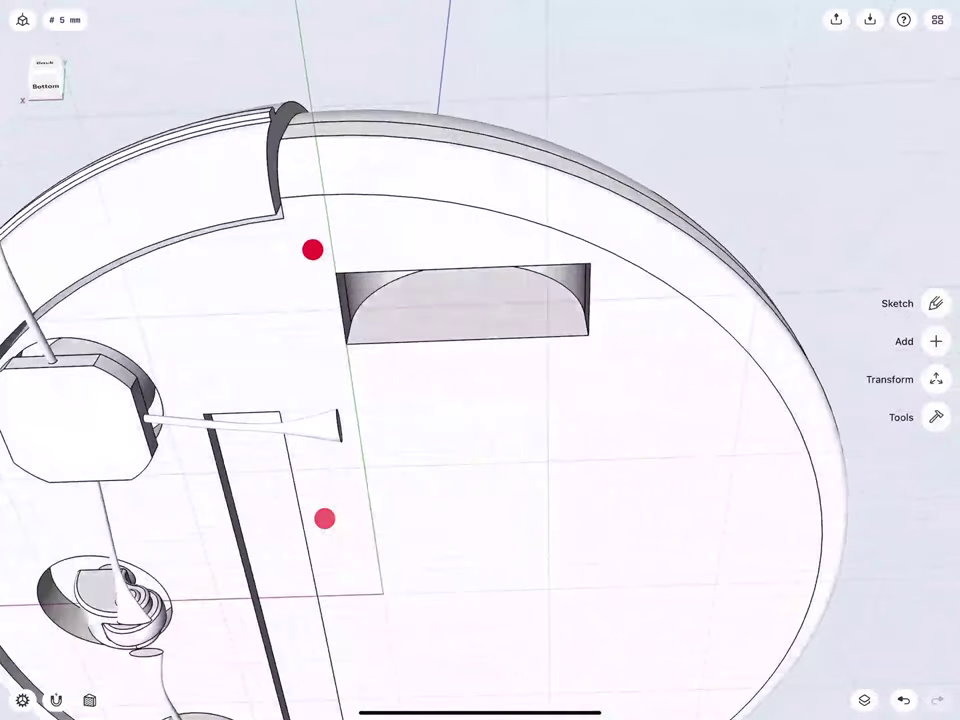
scroll(318, 382, "up", 2)
scroll(333, 362, "up", 2)
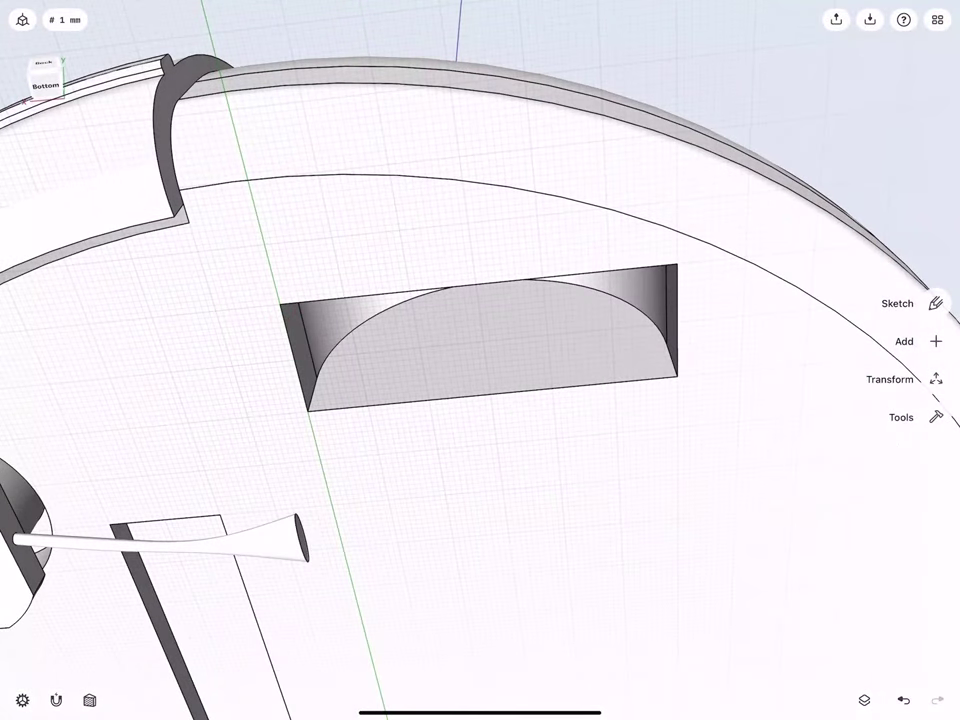
Add a plane offset 1 mm from the slot's semicircular face and sketch on it
left_click(930, 349)
left_click(432, 366)
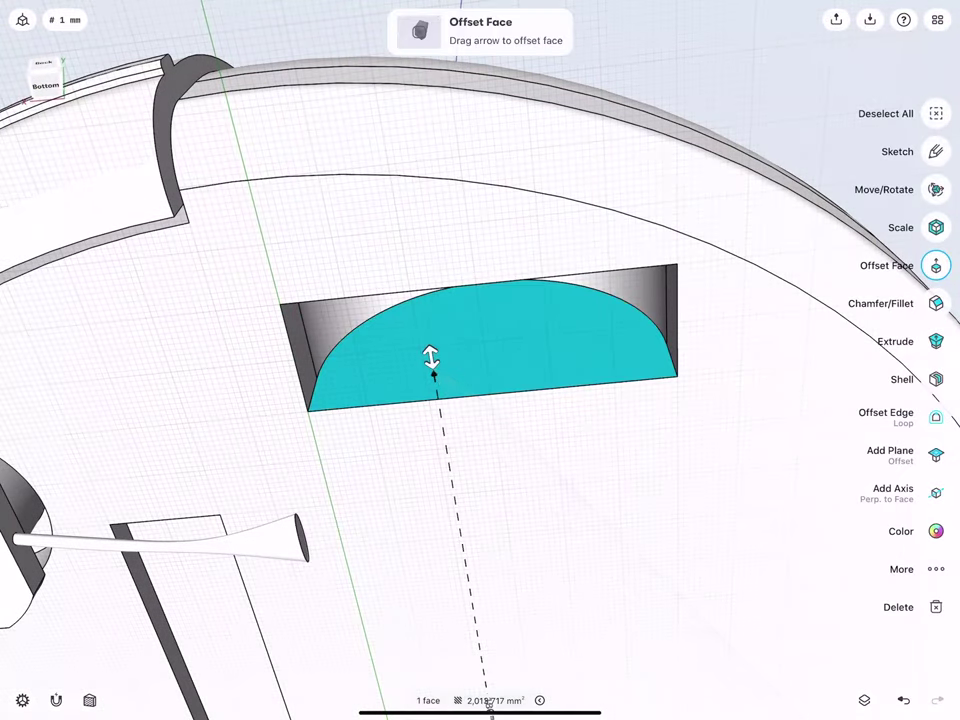
left_click(937, 449)
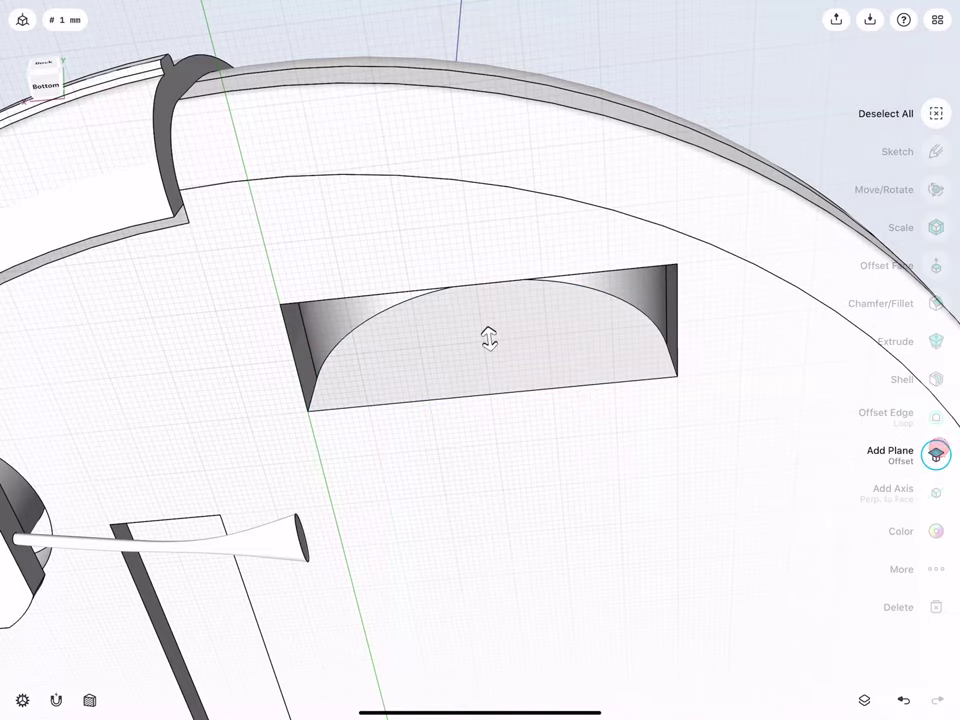
left_click_drag(489, 337, 487, 324)
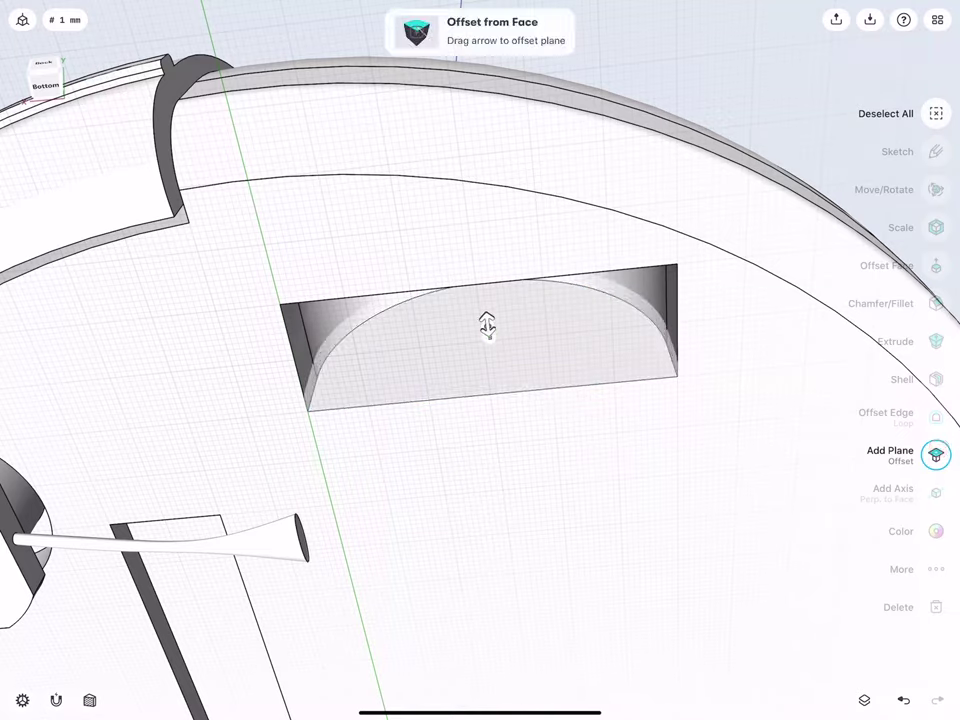
left_click(487, 325)
left_click(467, 366)
left_click(528, 380)
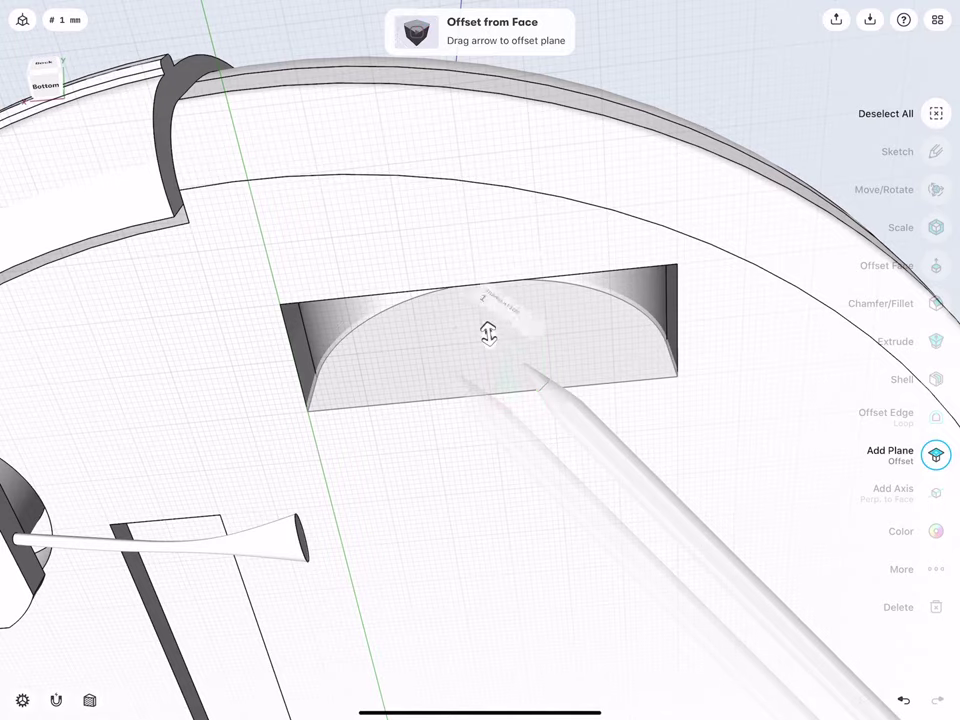
scroll(331, 358, "up", 3)
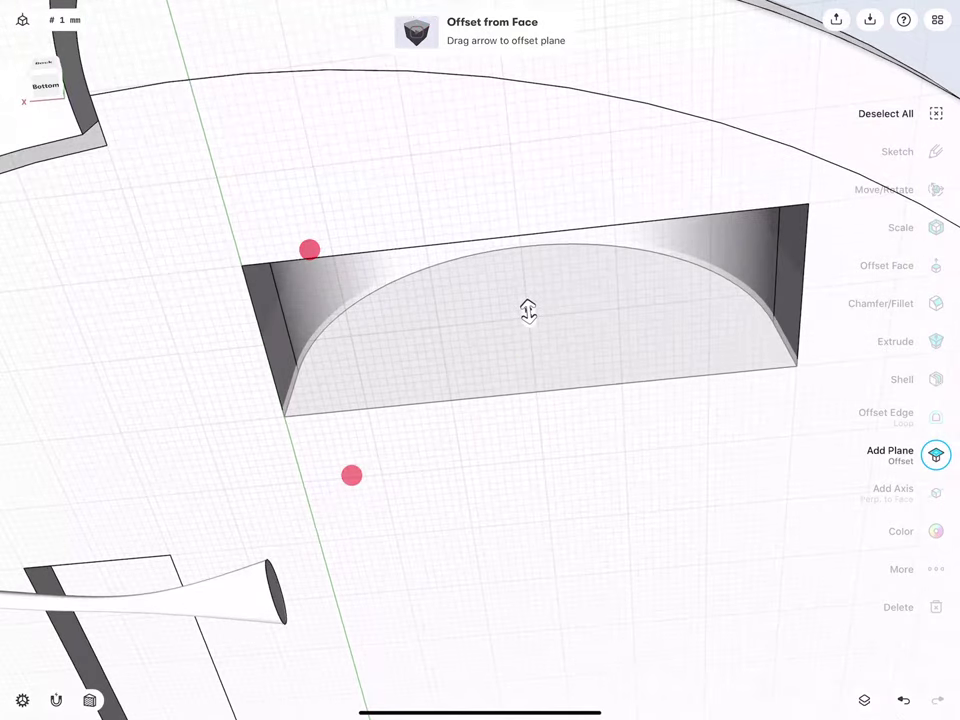
left_click(435, 347)
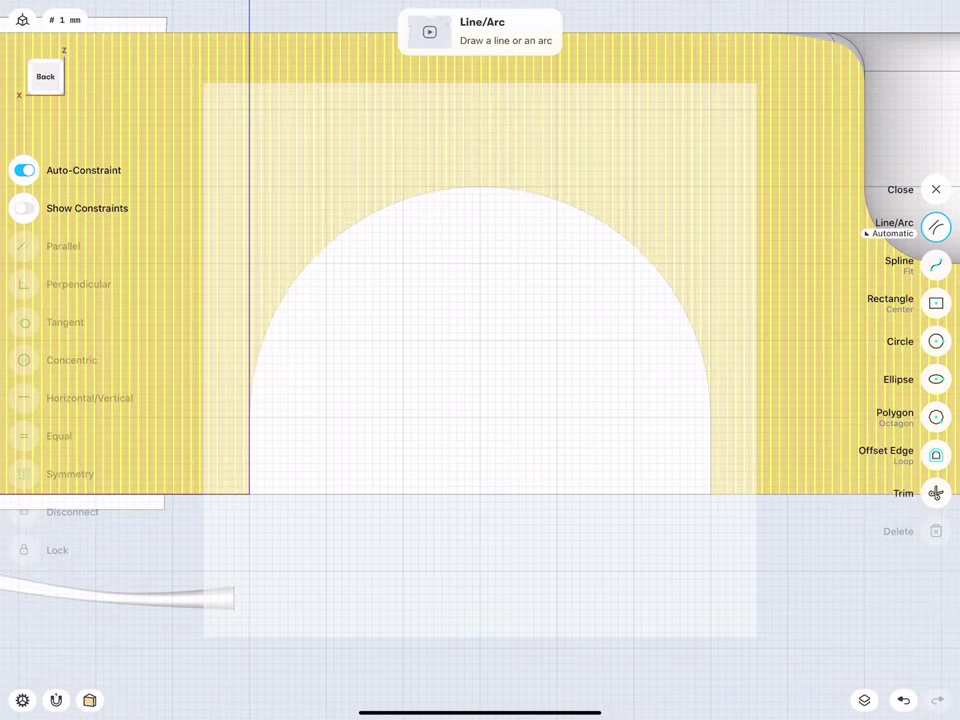
Draw a 25 mm radius circle in the slot, turn off Section View, and extrude it 14 mm
left_click(936, 341)
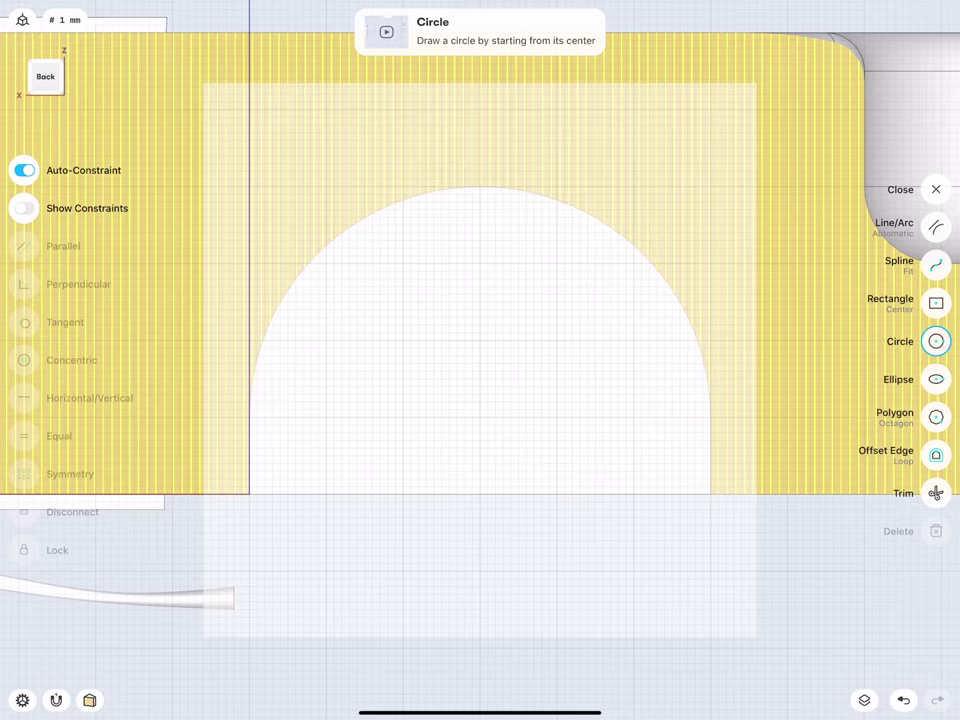
left_click_drag(480, 413, 481, 230)
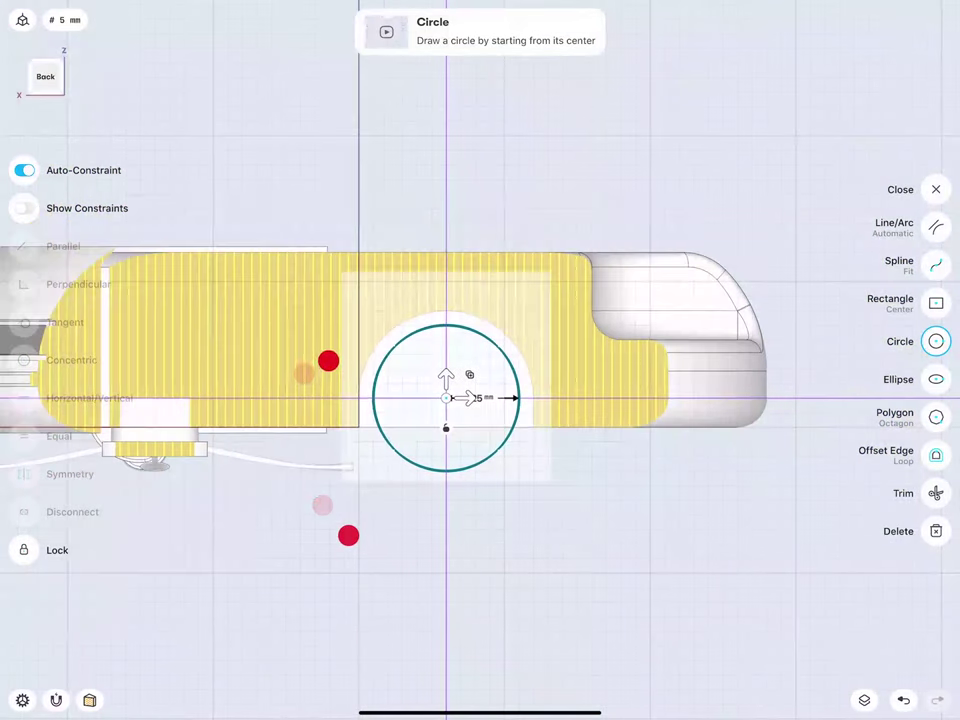
mouse_move(321, 315)
middle_mouse_down()
mouse_move(329, 277)
mouse_move(339, 358)
mouse_move(317, 273)
middle_mouse_up()
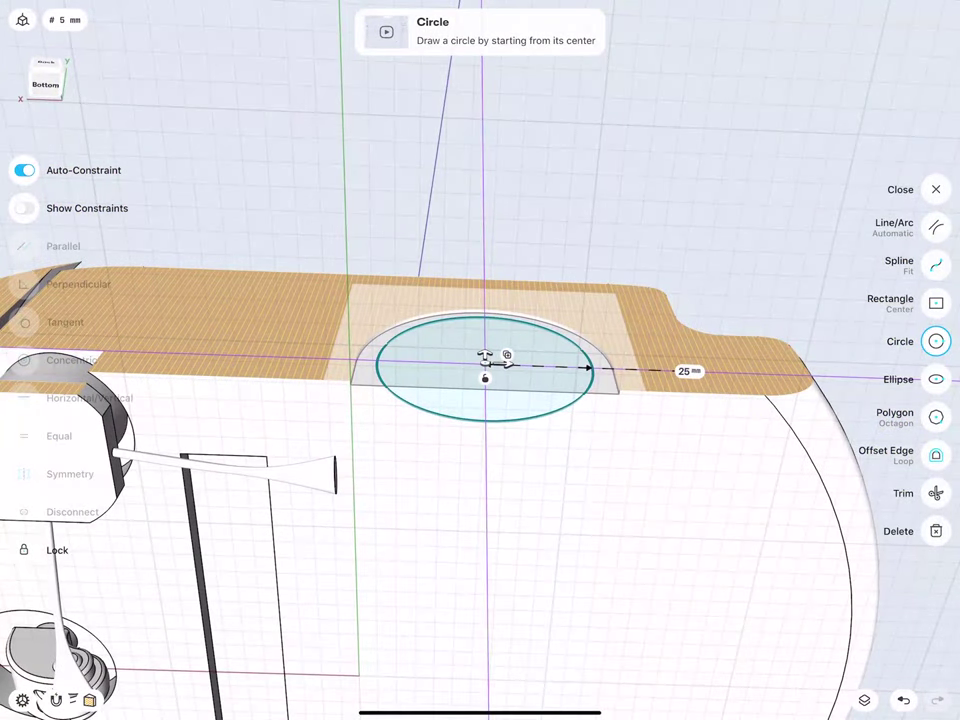
key("shift+s")
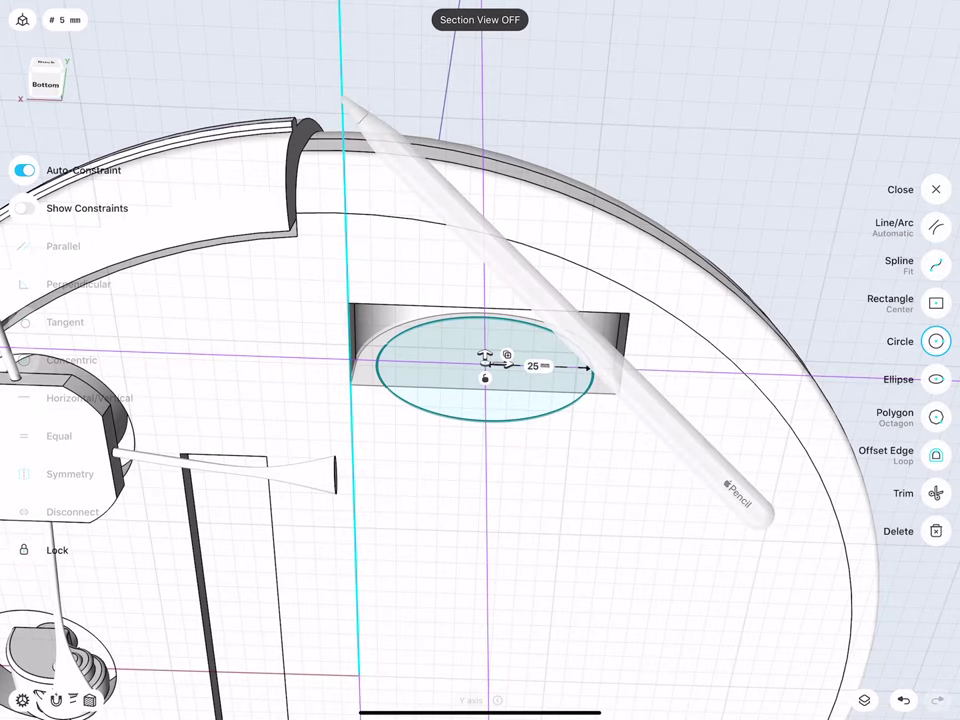
middle_click_drag(392, 367, 362, 416)
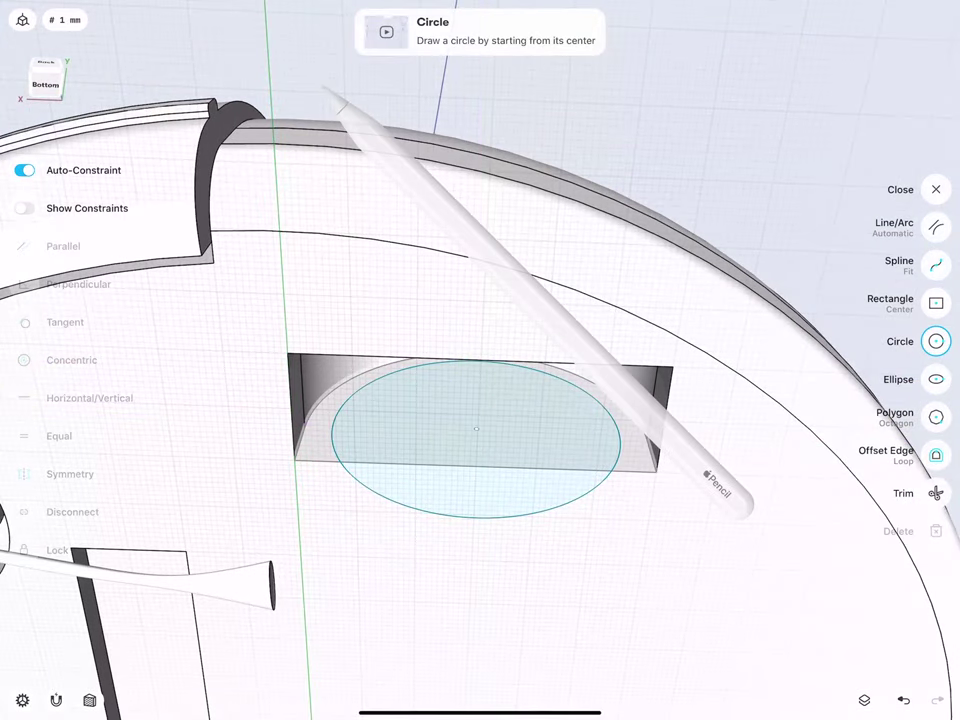
left_click(403, 440)
left_click_drag(403, 440, 404, 355)
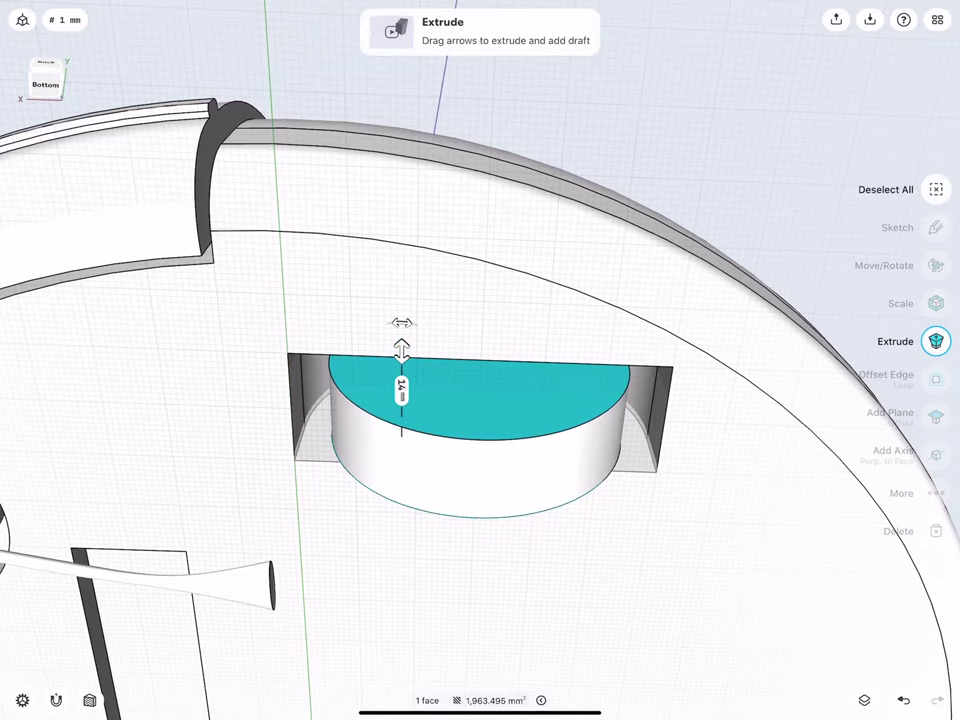
middle_click_drag(396, 445, 347, 426)
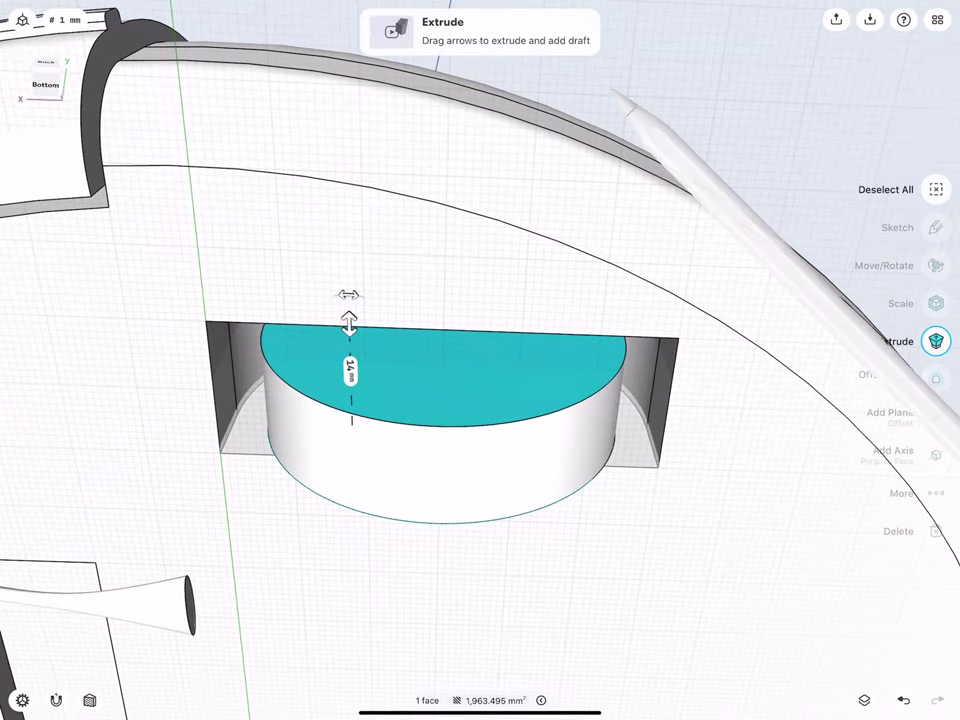
Apply a -2 mm edge treatment to the cylinder's top and bottom edges
left_click(621, 92)
left_click(323, 497)
left_click(320, 402)
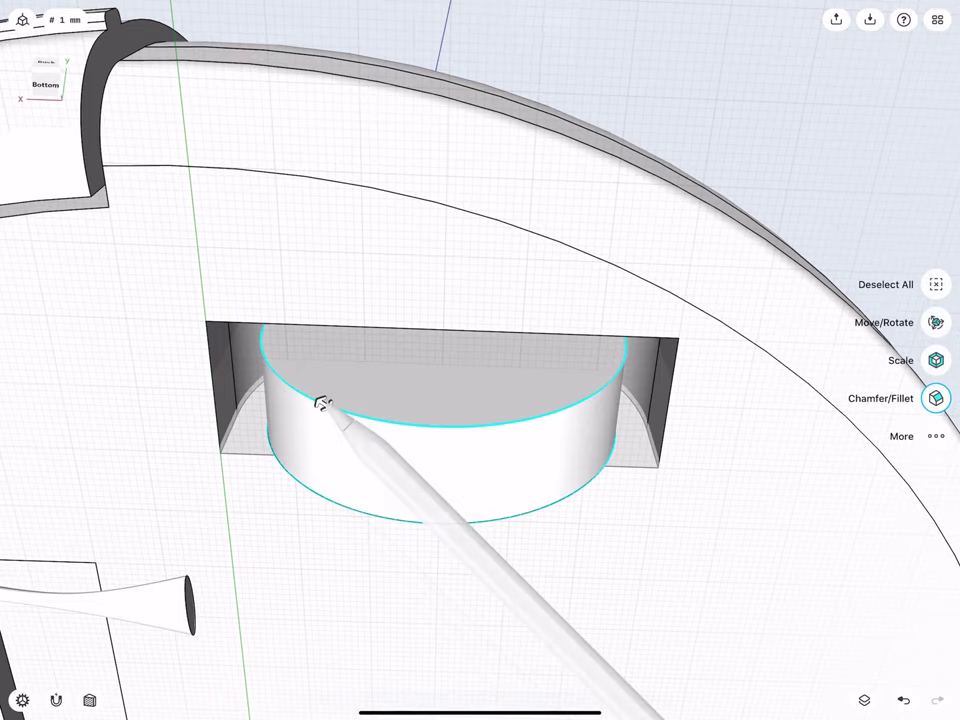
left_click_drag(322, 402, 333, 410)
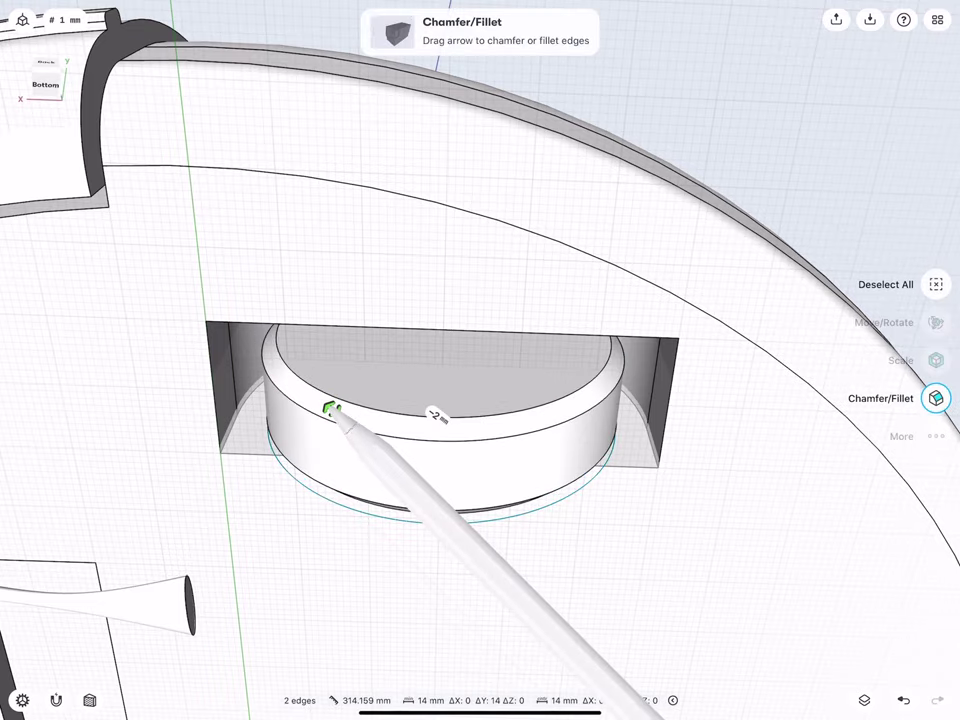
scroll(295, 460, "up", 5)
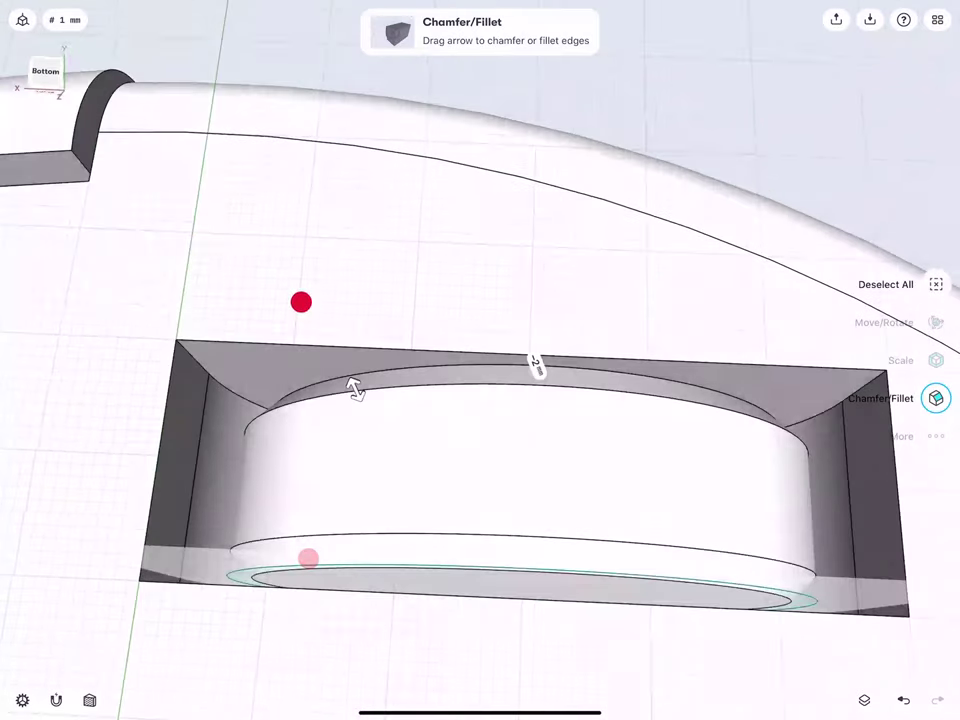
middle_click_drag(301, 301, 296, 321)
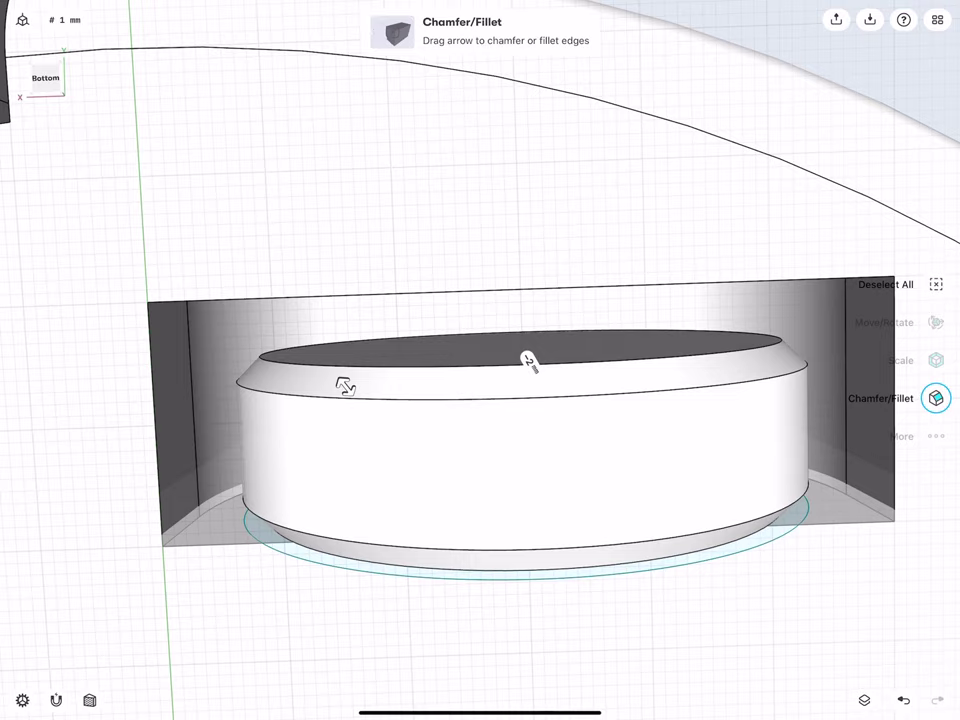
key("Escape")
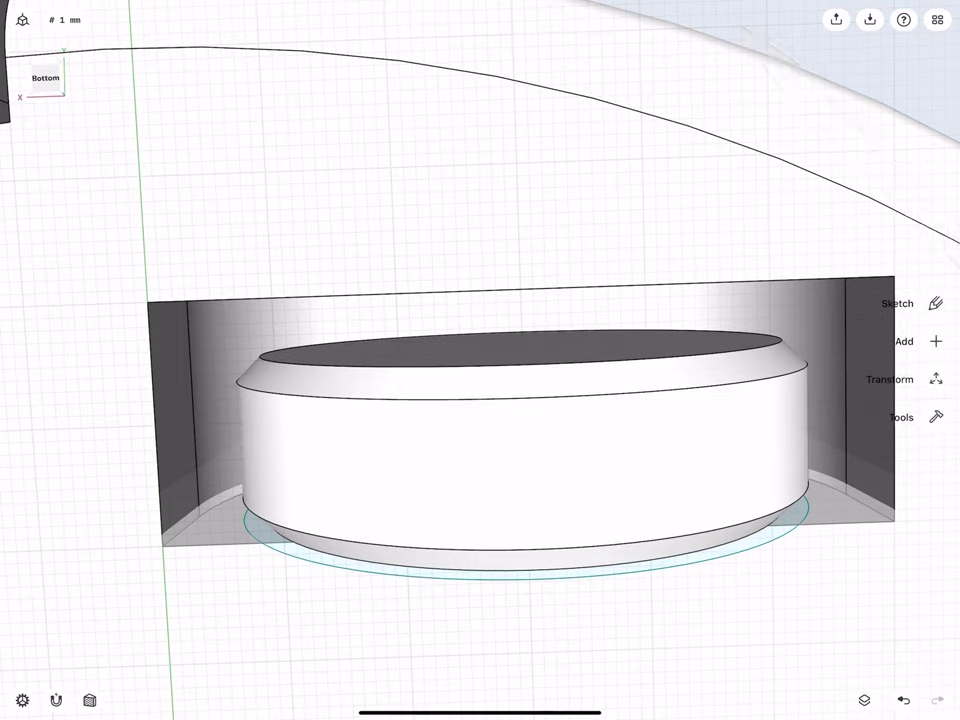
Fillet the cylinder's top and bottom edges by 3 mm
left_click(262, 355)
left_click(303, 543)
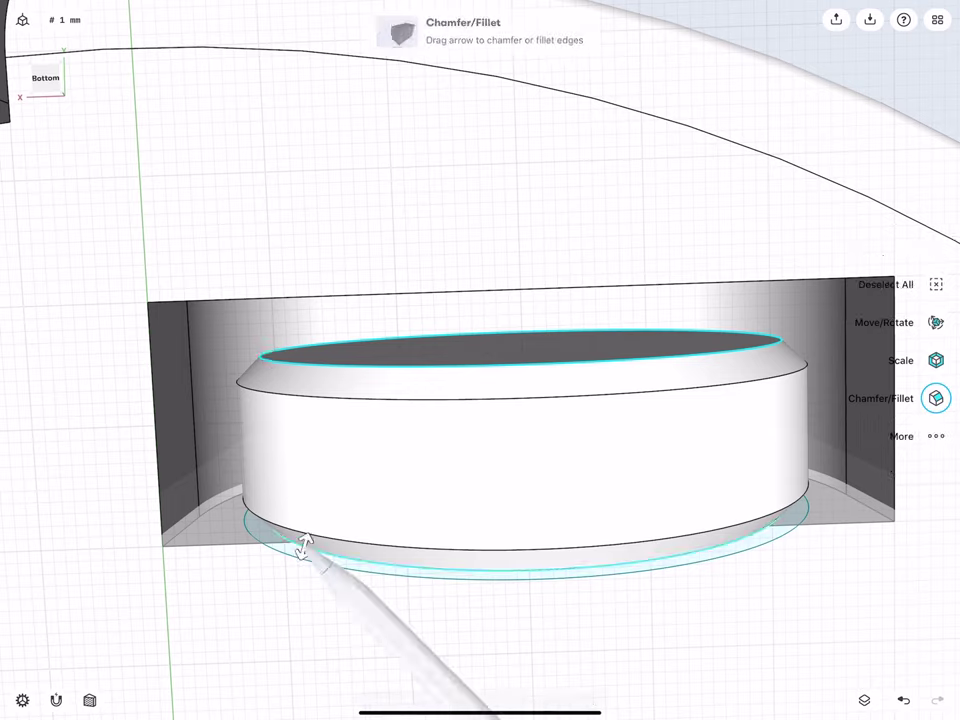
left_click_drag(303, 543, 290, 590)
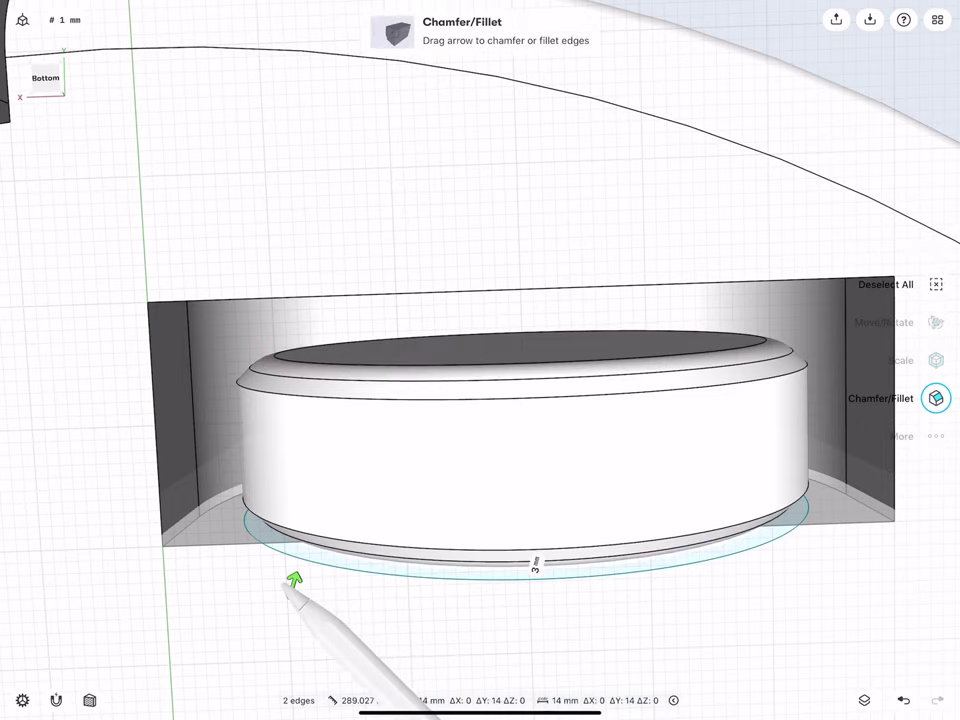
left_click(535, 565)
left_click(578, 600)
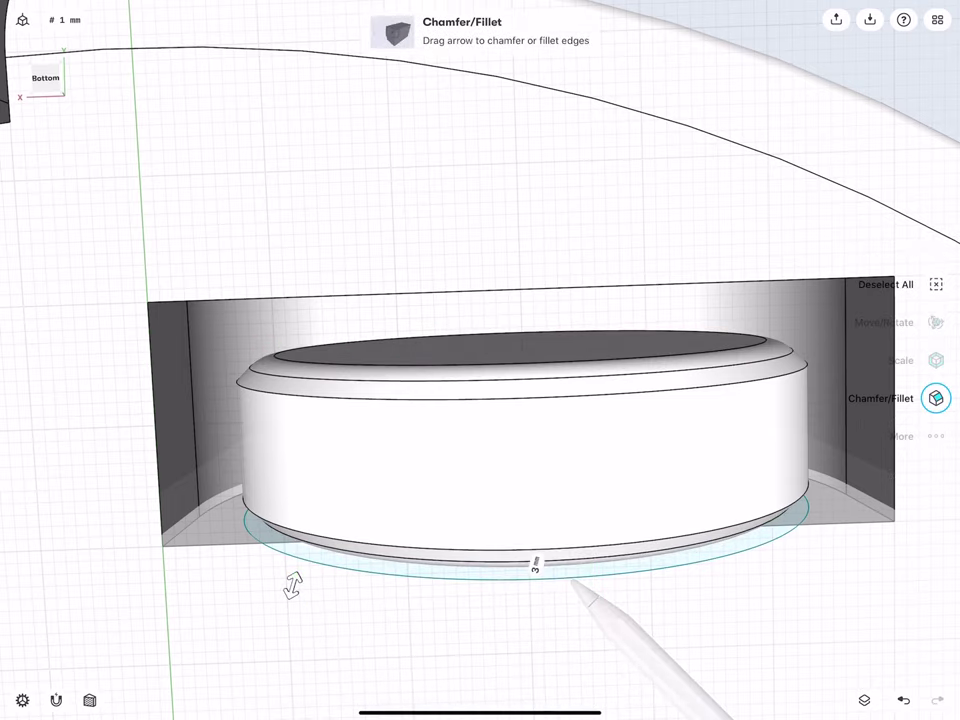
Round the cylinder's outer top and bottom edges with a 12 mm fillet
left_click(236, 385)
left_click(248, 507)
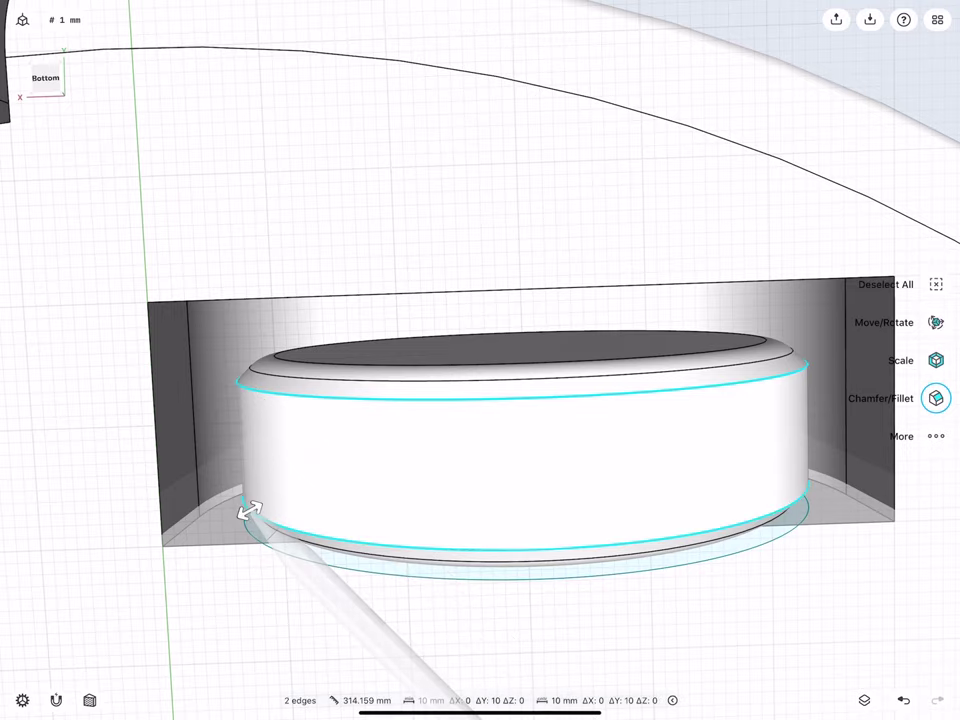
left_click_drag(250, 510, 104, 591)
mouse_move(280, 360)
middle_mouse_down()
mouse_move(261, 384)
mouse_move(257, 324)
mouse_move(289, 393)
middle_mouse_up()
Sketch a 6 mm centre-point circle at the wheel's centre
double_click(388, 457)
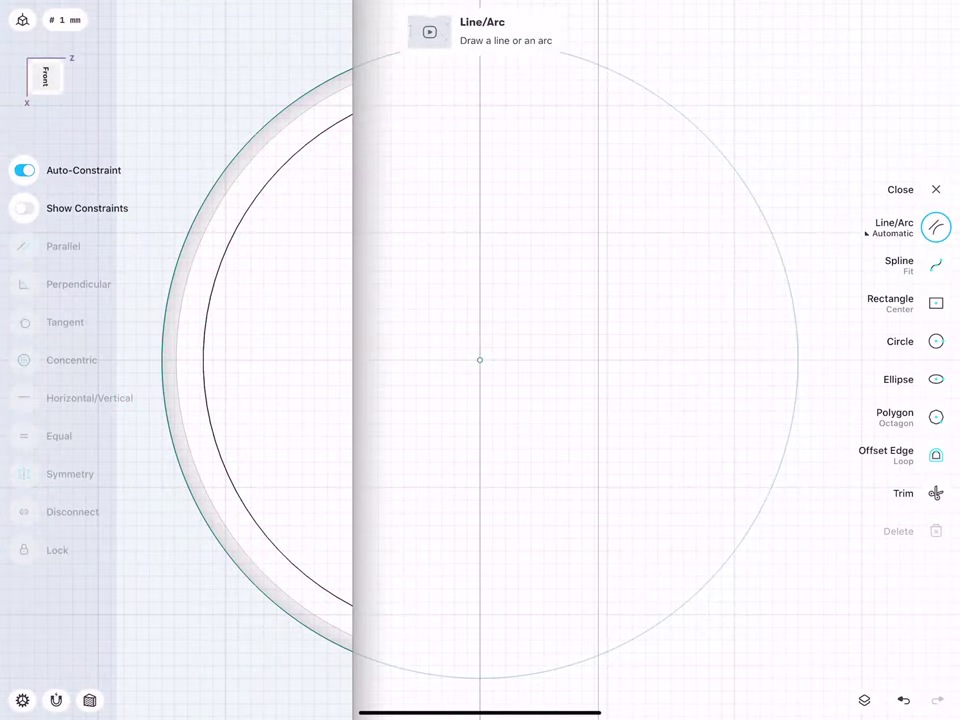
left_click(937, 341)
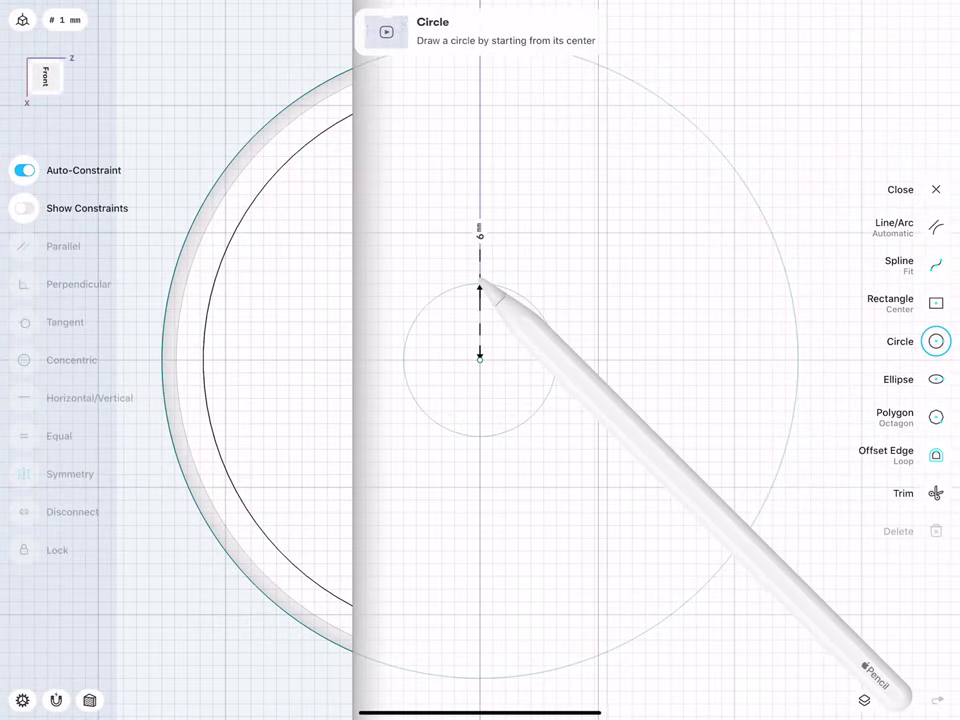
left_click_drag(480, 305, 480, 283)
scroll(350, 380, "down", 5)
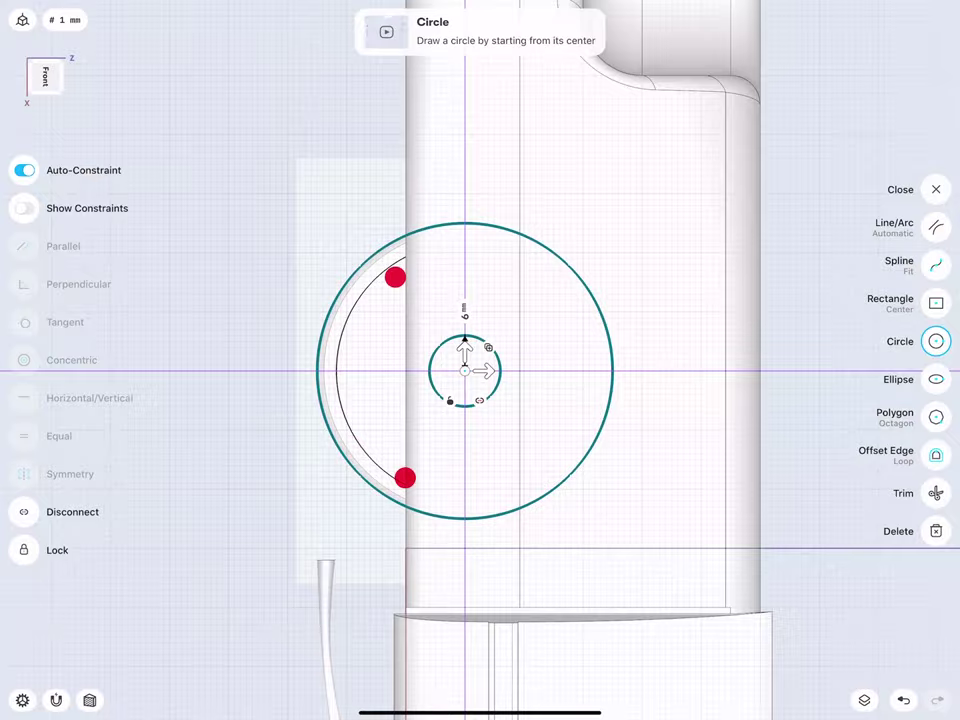
Extrude the circle about 2.5 mm into a short cylinder kept as a separate body
left_click_drag(600, 500, 520, 280)
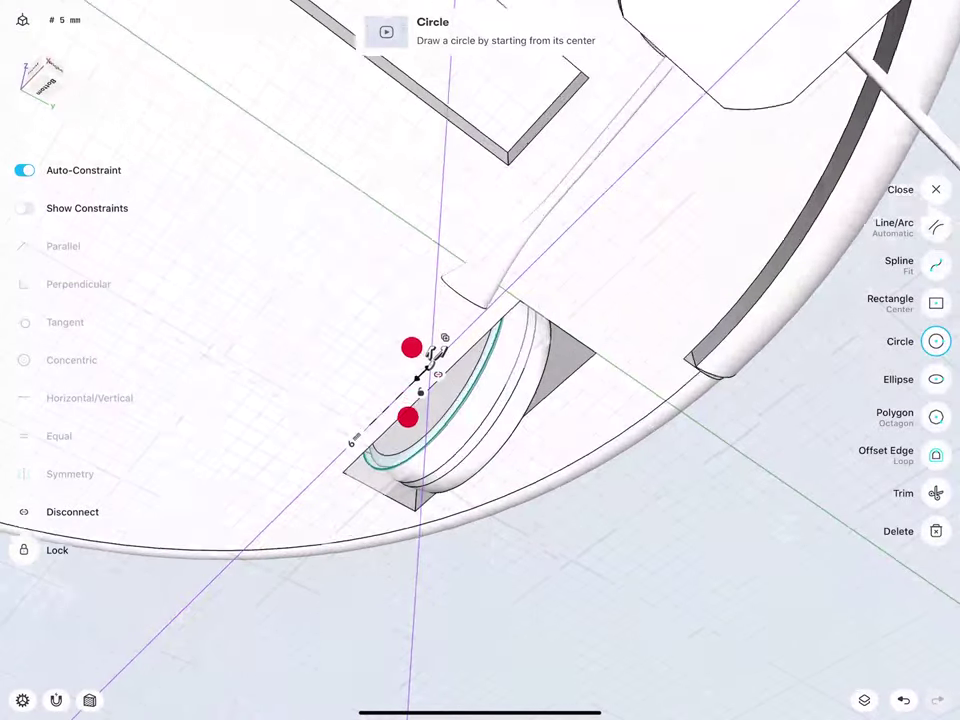
scroll(380, 382, "up", 5)
scroll(300, 385, "up", 5)
scroll(270, 400, "up", 3)
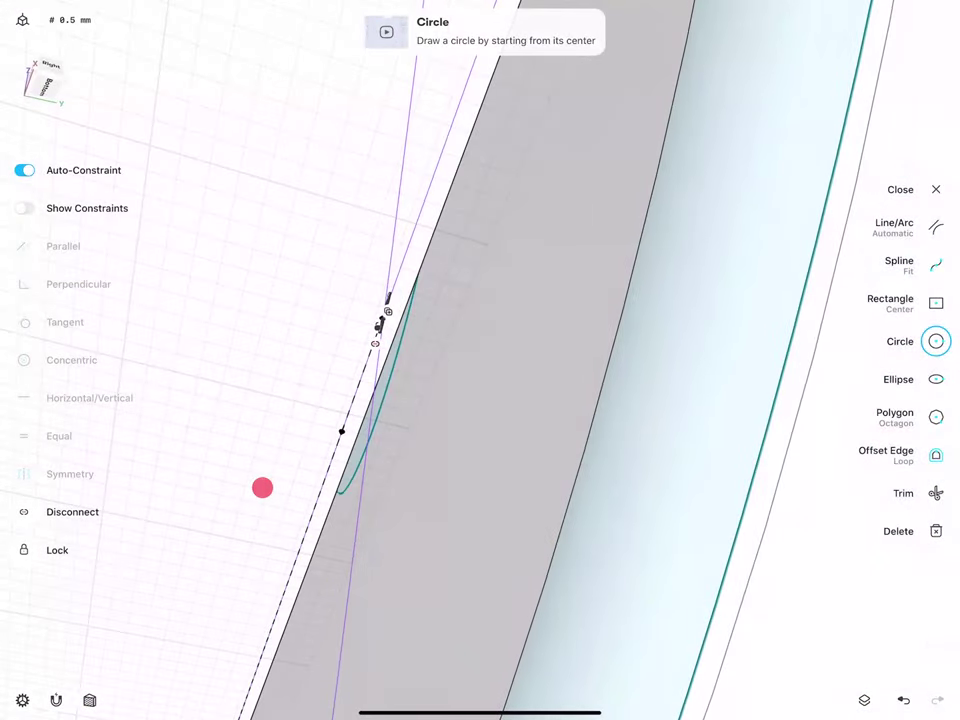
scroll(315, 443, "up", 5)
left_click(355, 456)
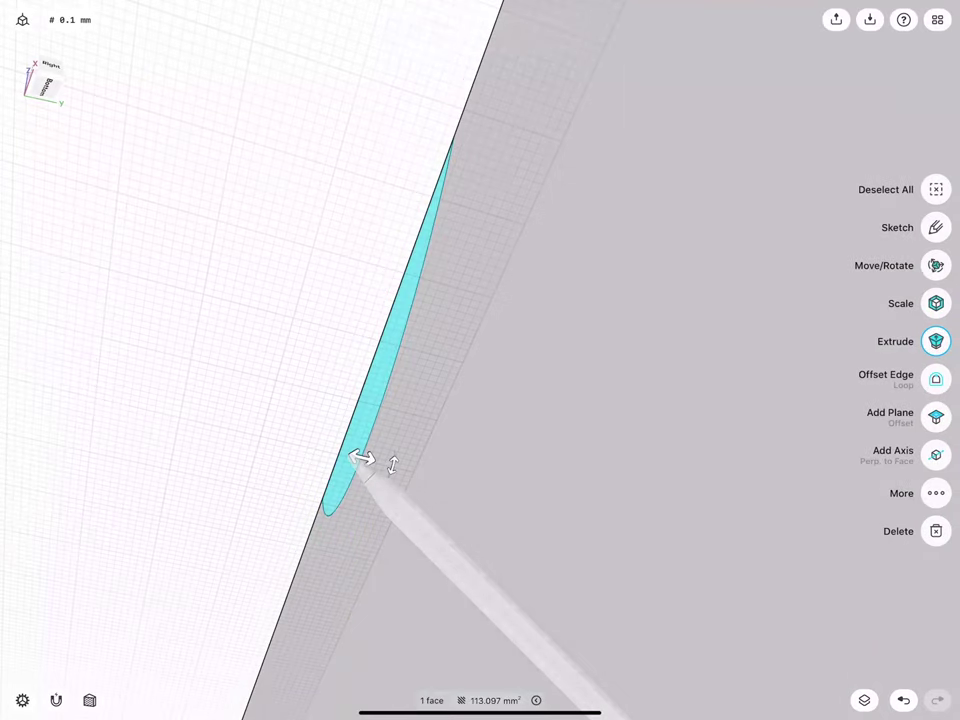
left_click_drag(355, 456, 223, 424)
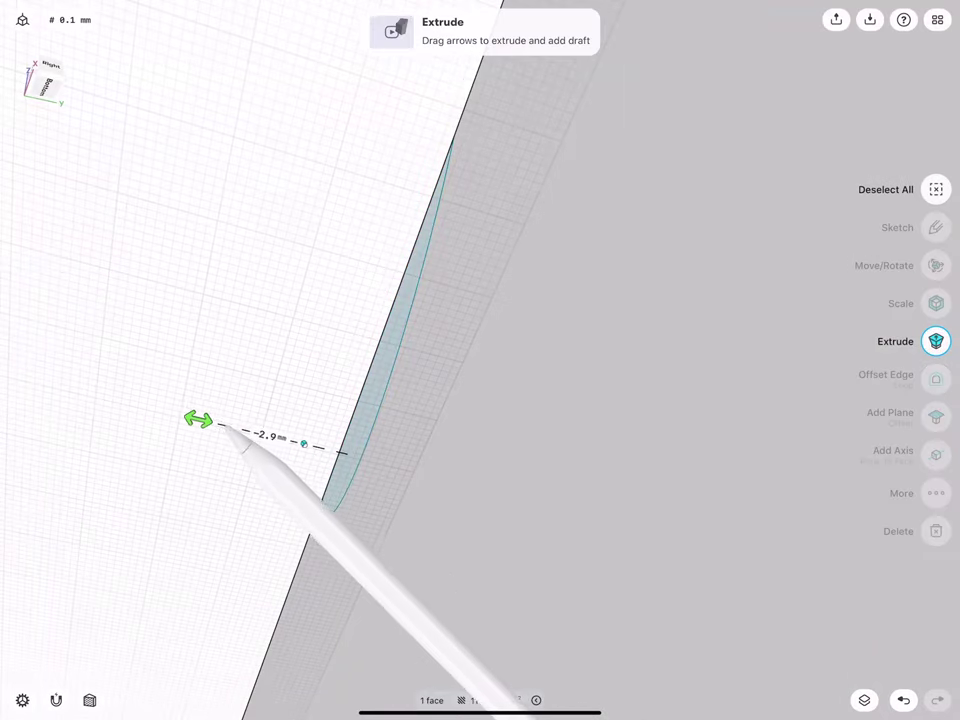
left_click(313, 446)
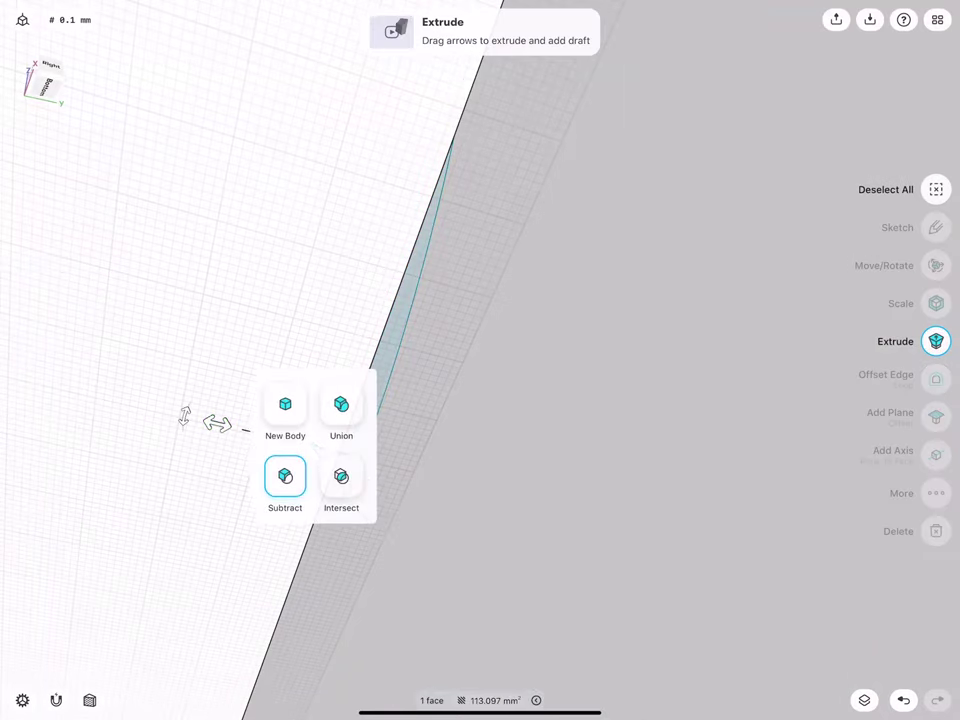
left_click(285, 473)
scroll(303, 426, "down", 5)
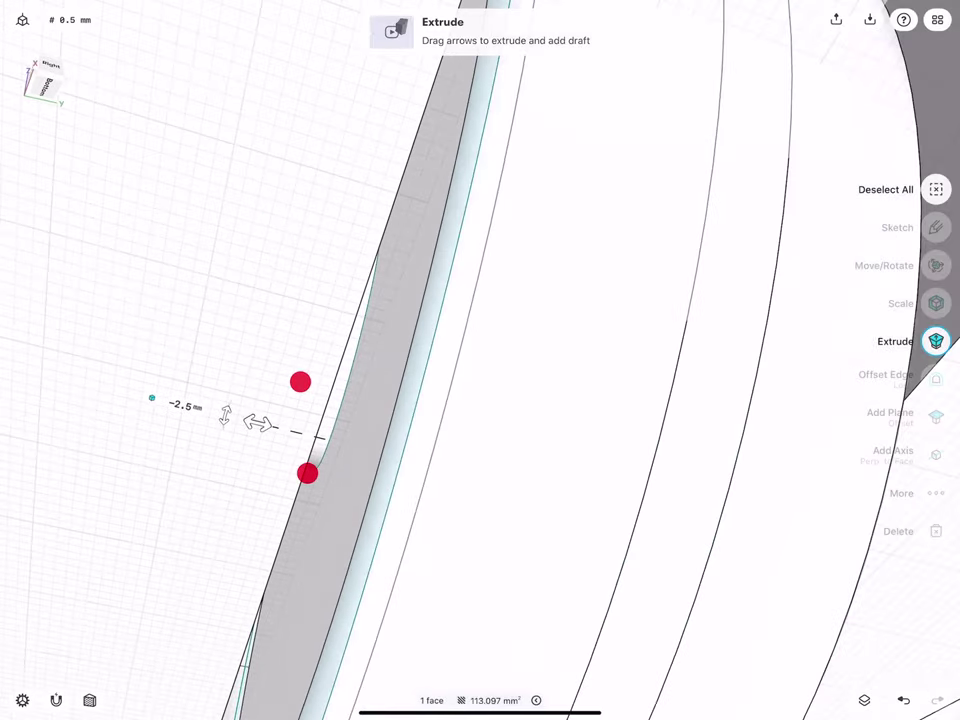
scroll(308, 430, "down", 5)
scroll(316, 445, "down", 3)
Finish the extrusion, then select both the wheel and the small cylinder
left_click(414, 626)
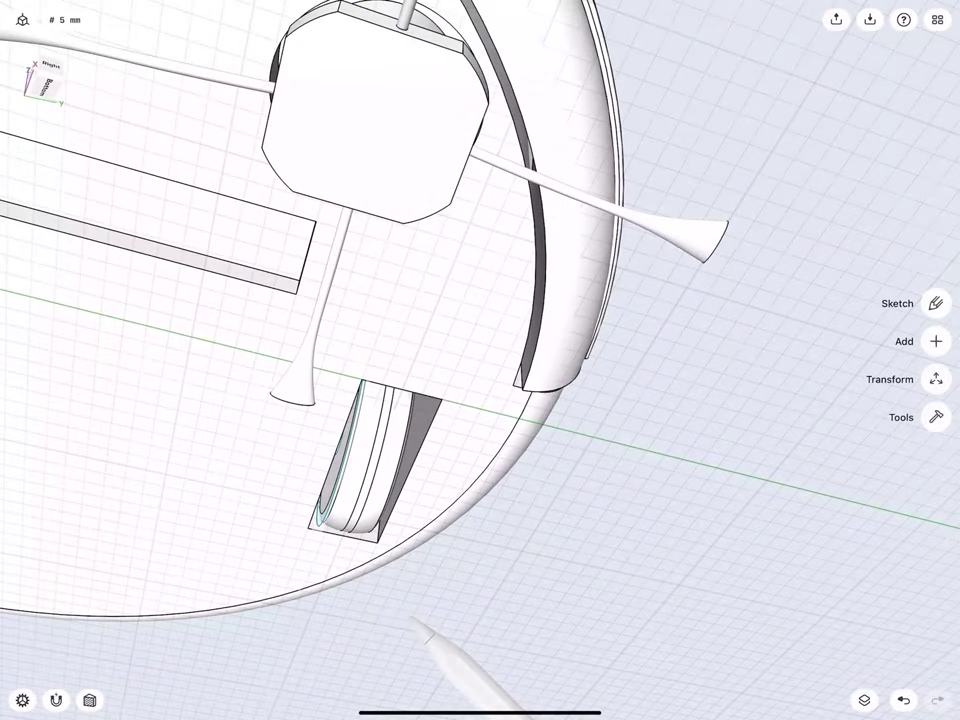
scroll(275, 470, "down", 2)
scroll(267, 475, "down", 2)
scroll(290, 458, "down", 1)
scroll(273, 382, "up", 1)
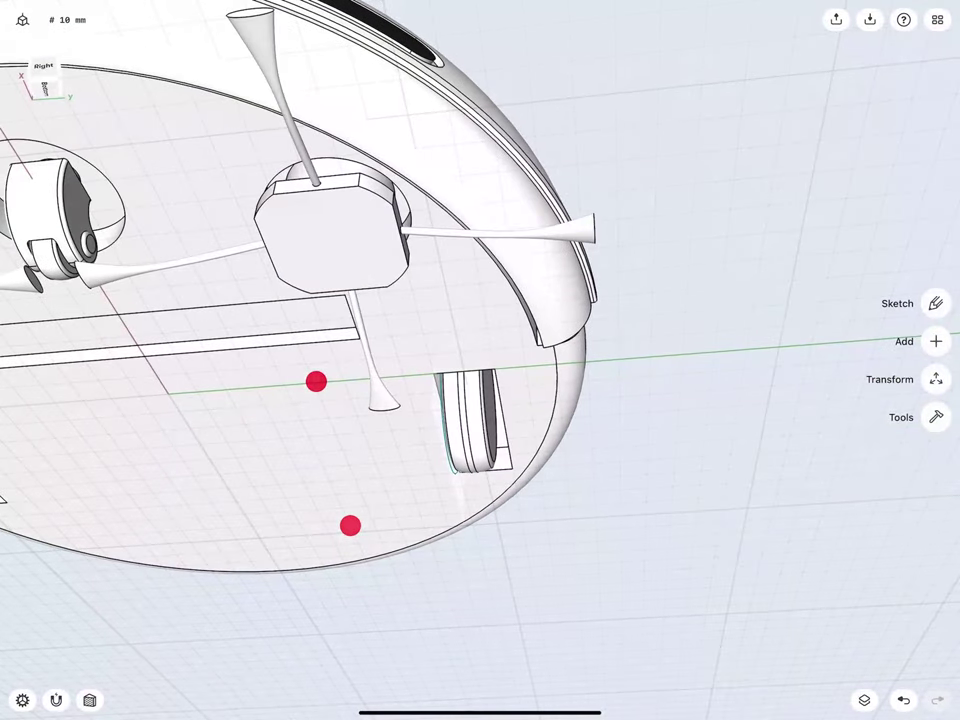
scroll(315, 381, "up", 1)
scroll(242, 351, "up", 1)
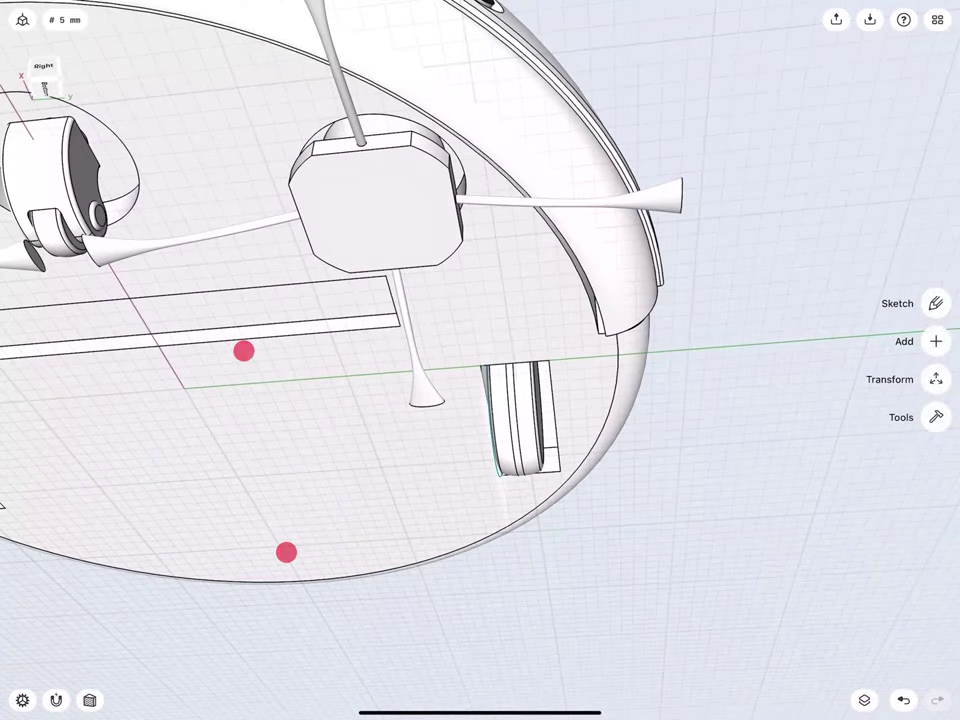
left_click(518, 433)
scroll(421, 431, "up", 3)
middle_click_drag(430, 506, 447, 506)
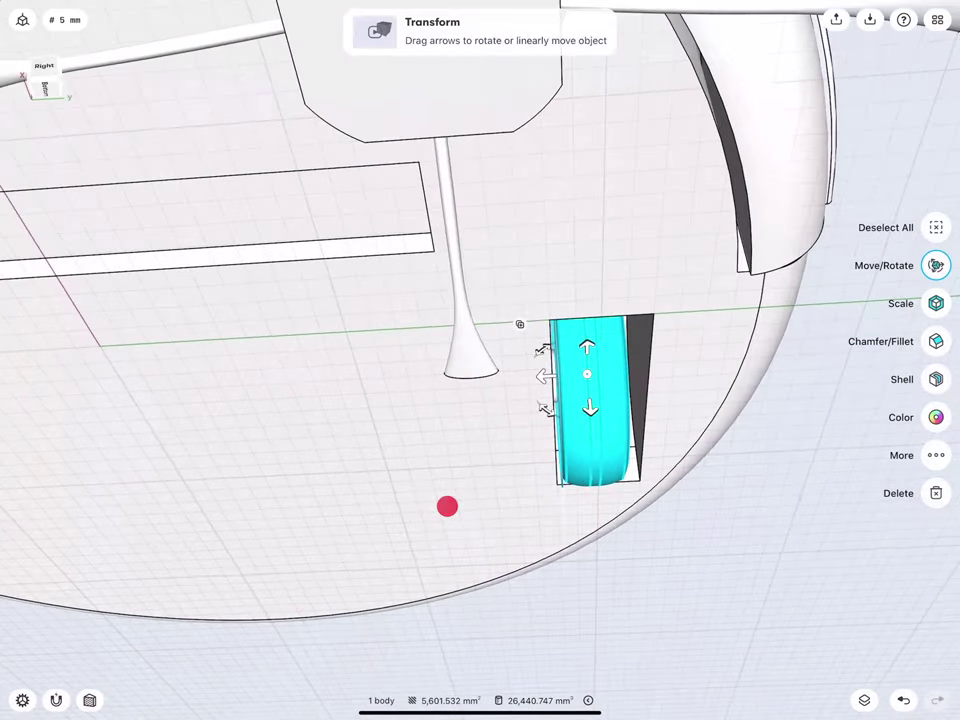
scroll(590, 395, "up", 3)
scroll(590, 395, "up", 2)
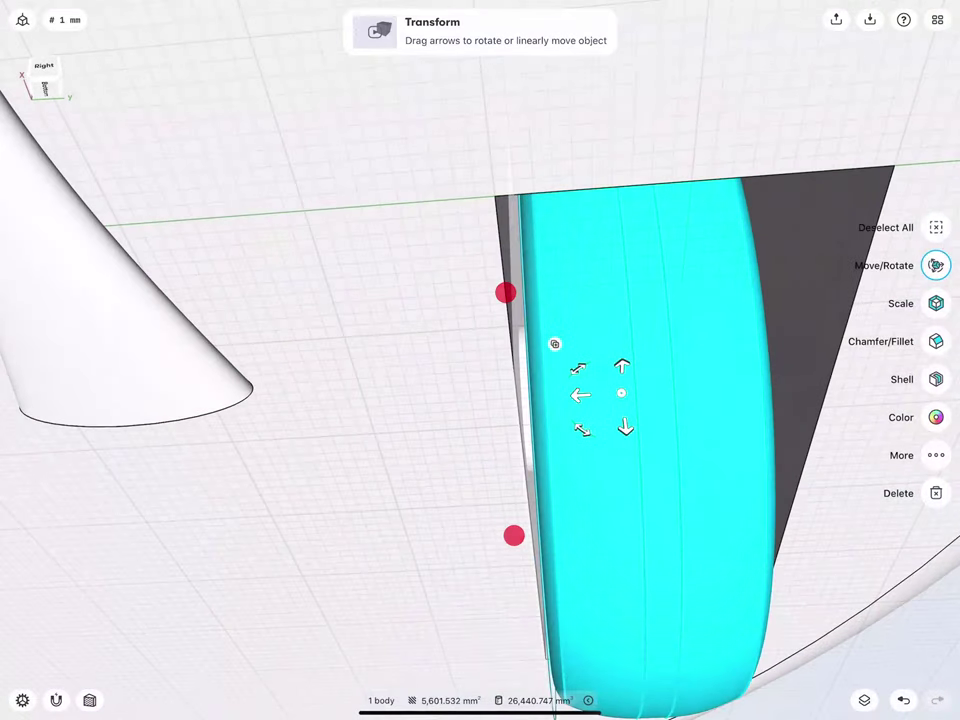
scroll(531, 386, "up", 3)
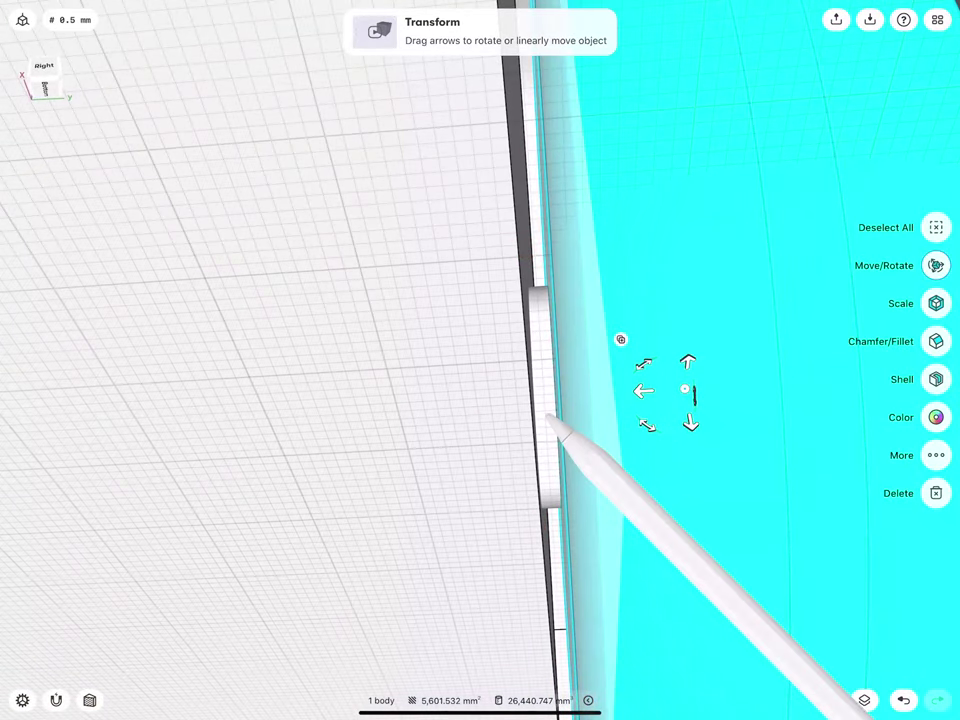
left_click(546, 418)
Union the wheel and cylinder into one body and select the merged wheel
scroll(412, 415, "down", 3)
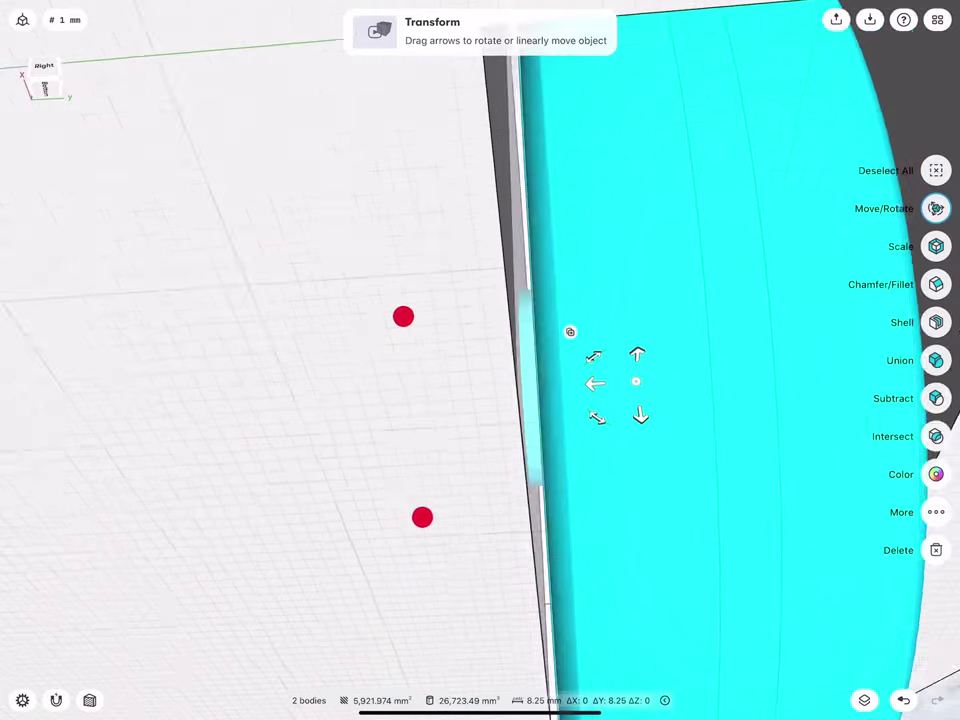
left_click(935, 360)
scroll(442, 391, "down", 2)
scroll(441, 383, "down", 1)
left_click(936, 322)
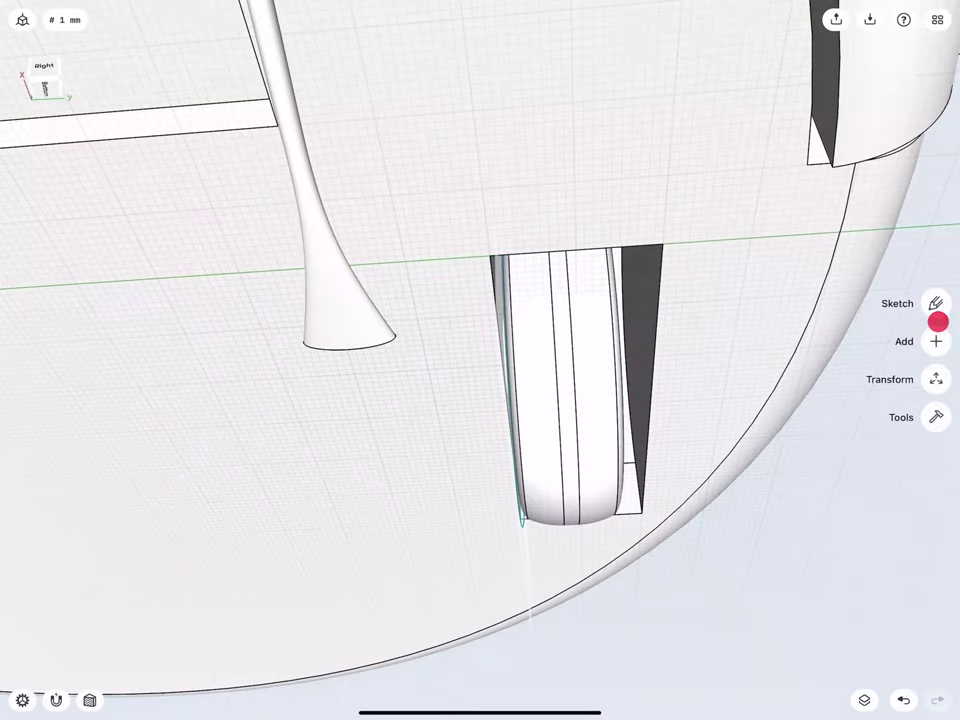
scroll(415, 400, "down", 3)
scroll(426, 404, "down", 1)
middle_click_drag(380, 450, 405, 452)
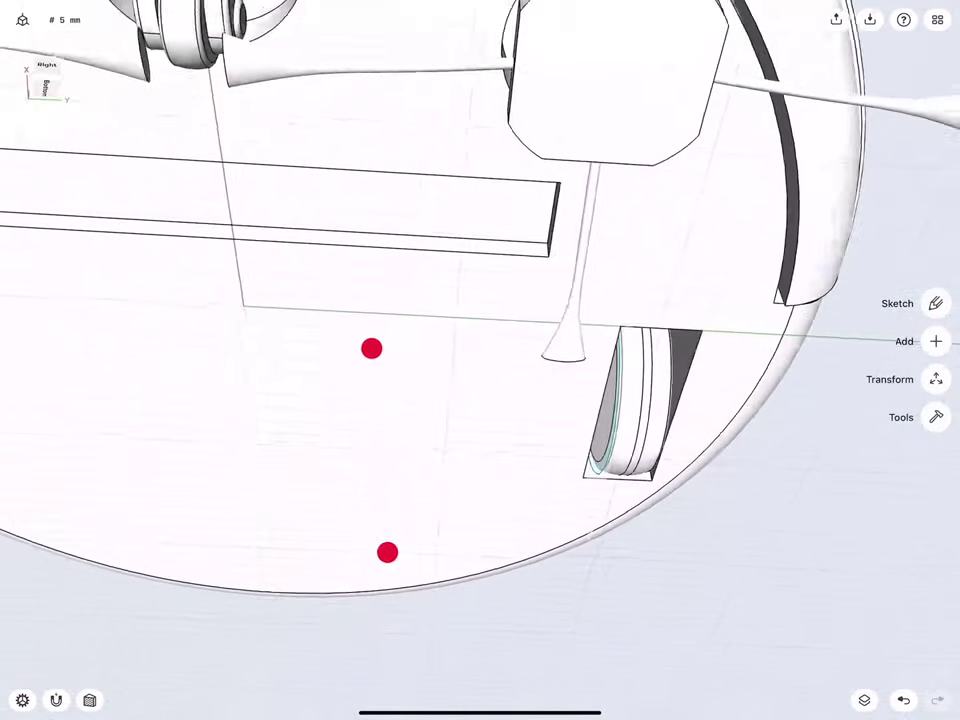
left_click(604, 393)
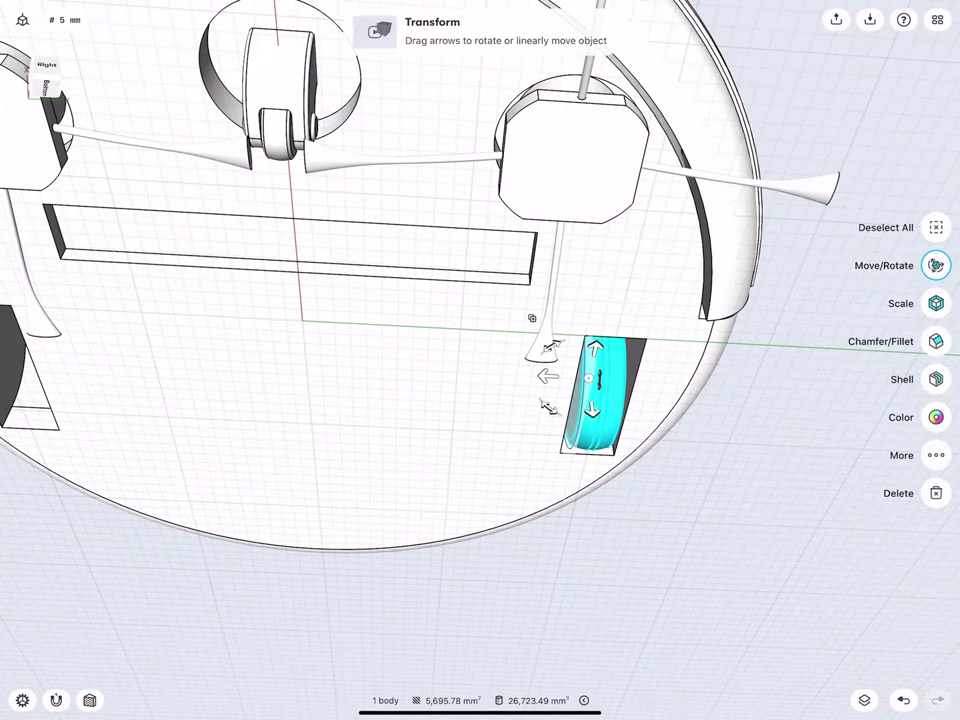
Mirror the merged wheel across the robot's centre plane, keeping the original
left_click(936, 455)
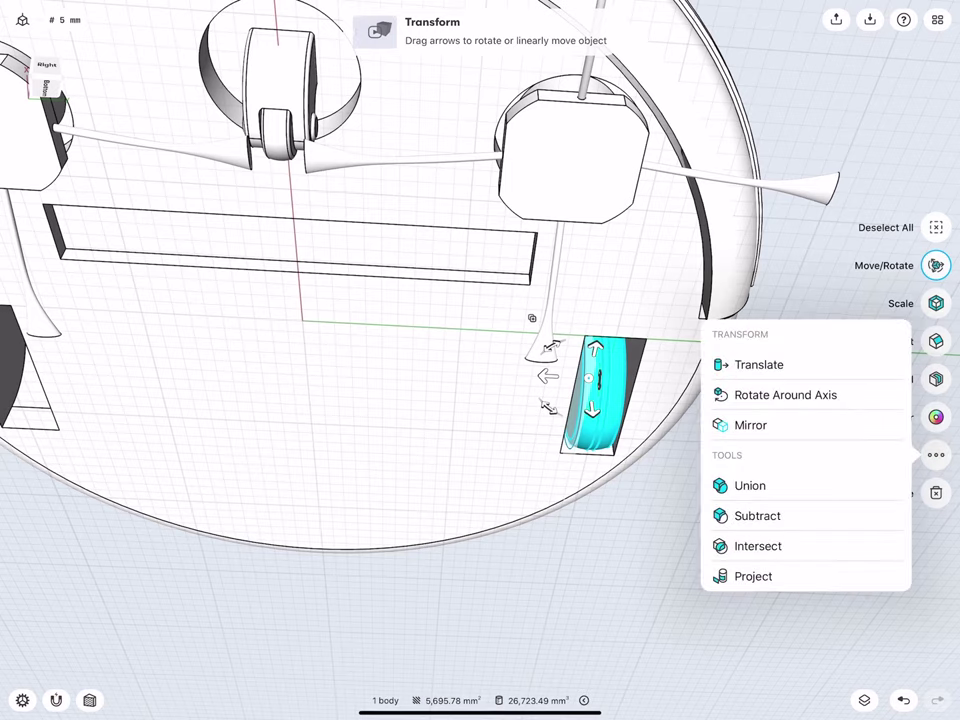
left_click(776, 426)
middle_click_drag(345, 395, 272, 440)
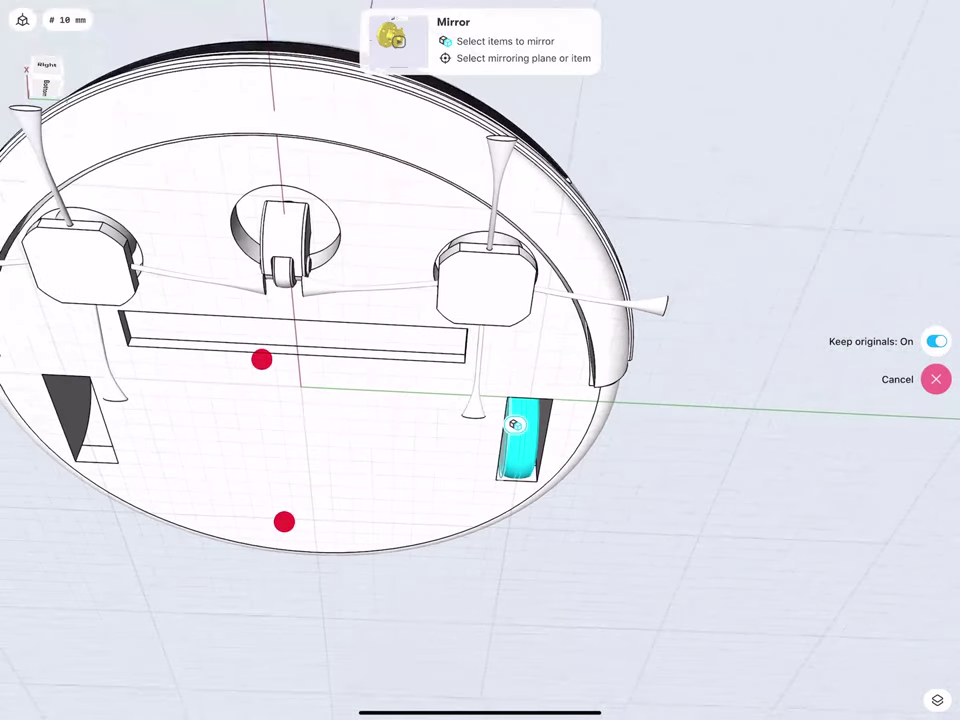
left_click(273, 50)
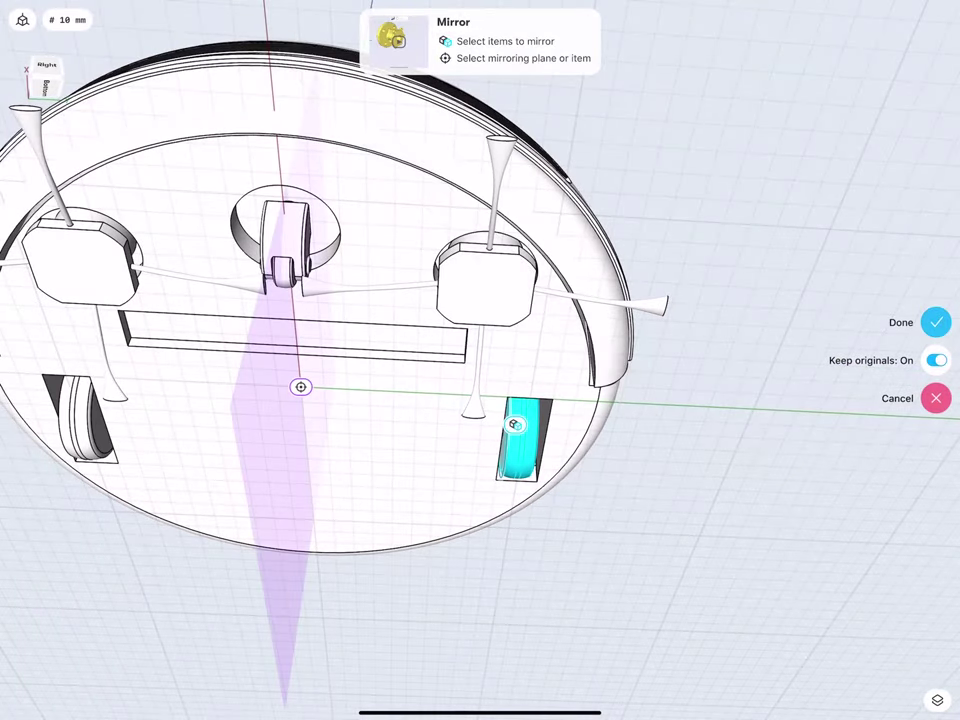
mouse_move(142, 195)
middle_mouse_down()
mouse_move(195, 339)
mouse_move(381, 354)
middle_mouse_up()
left_click(935, 321)
Move the leftover Sketch plane 18 into the Sketches folder in the Items list
left_click(520, 520)
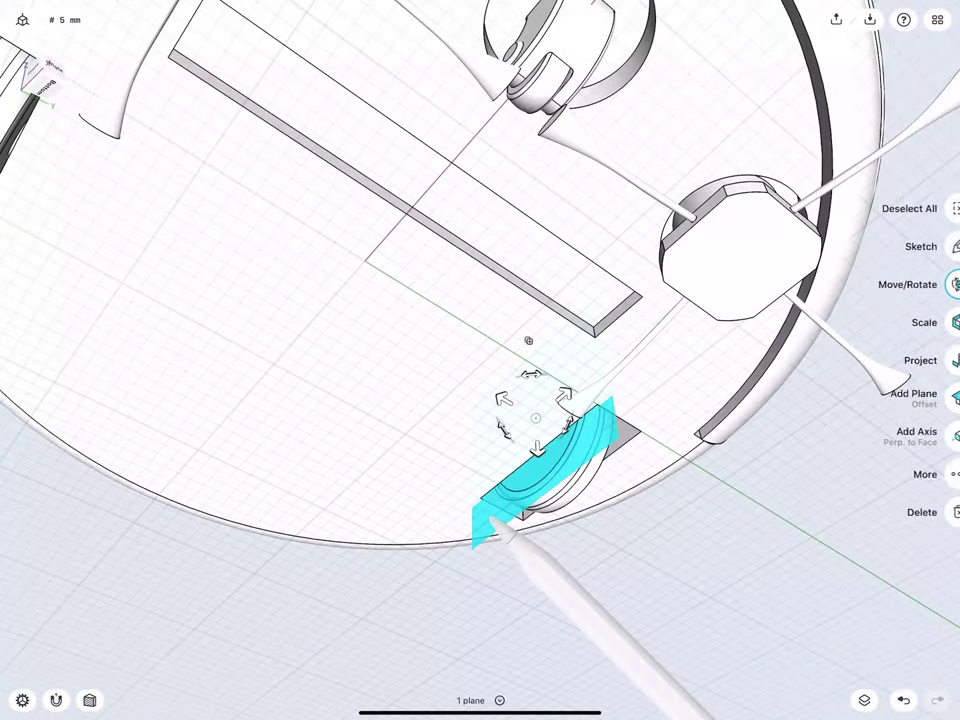
left_click(928, 510)
left_click(937, 19)
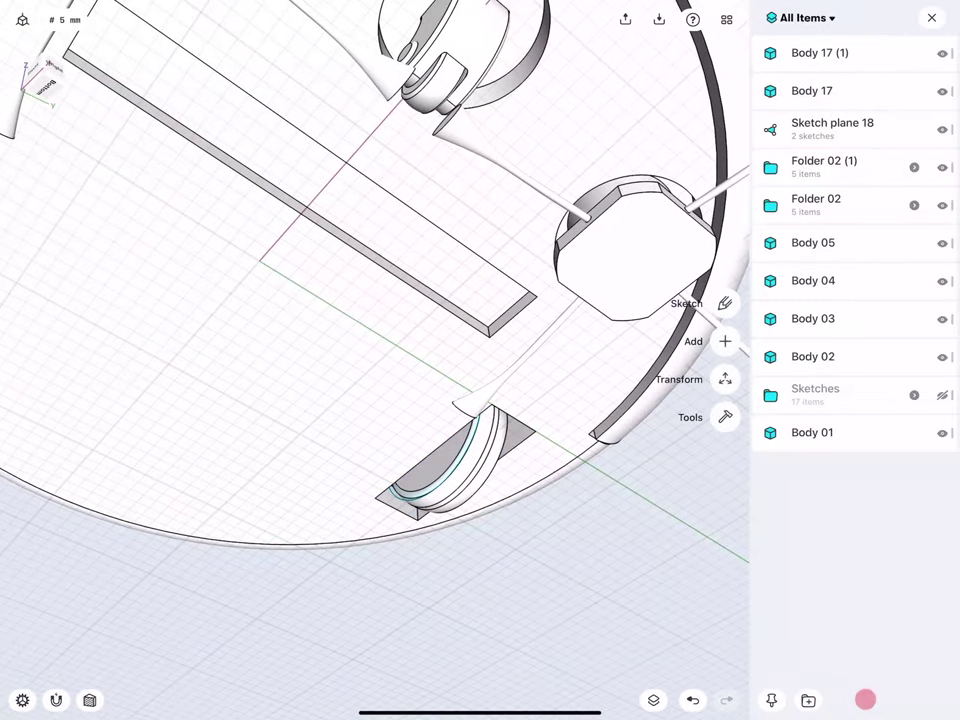
middle_click_drag(230, 390, 239, 405)
left_click(846, 131)
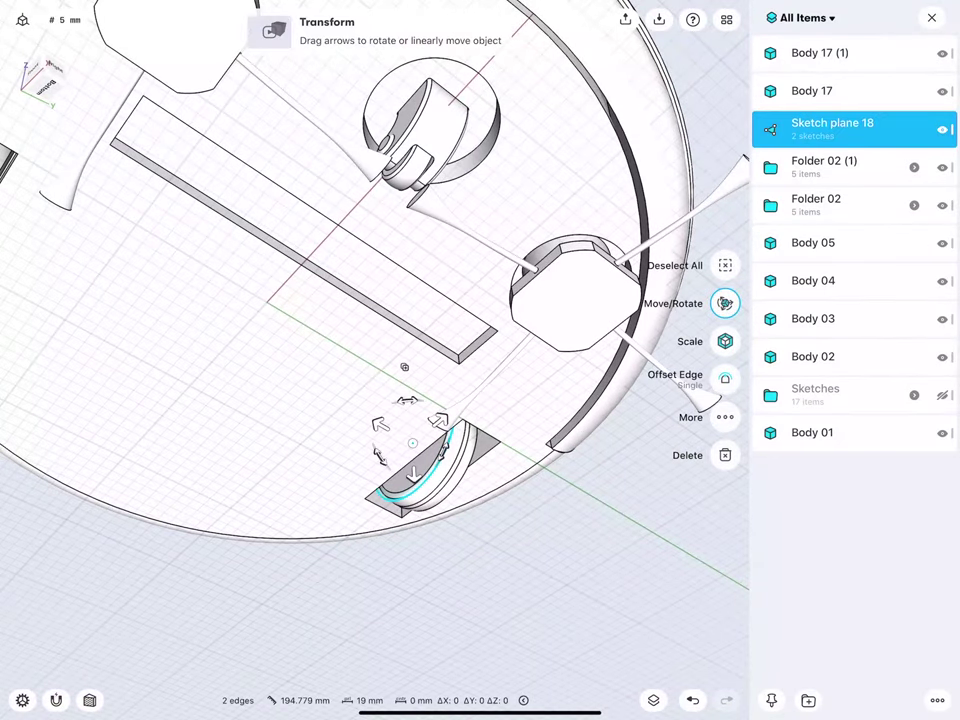
mouse_move(830, 128)
left_mouse_down()
mouse_move(780, 403)
mouse_move(785, 424)
left_mouse_up()
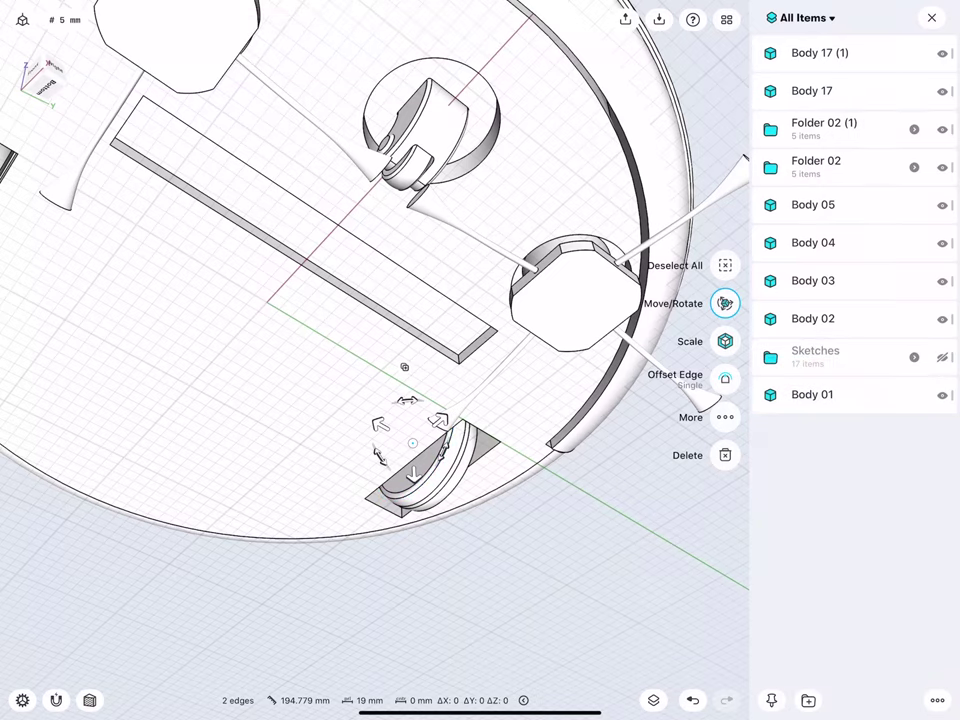
left_click(225, 561)
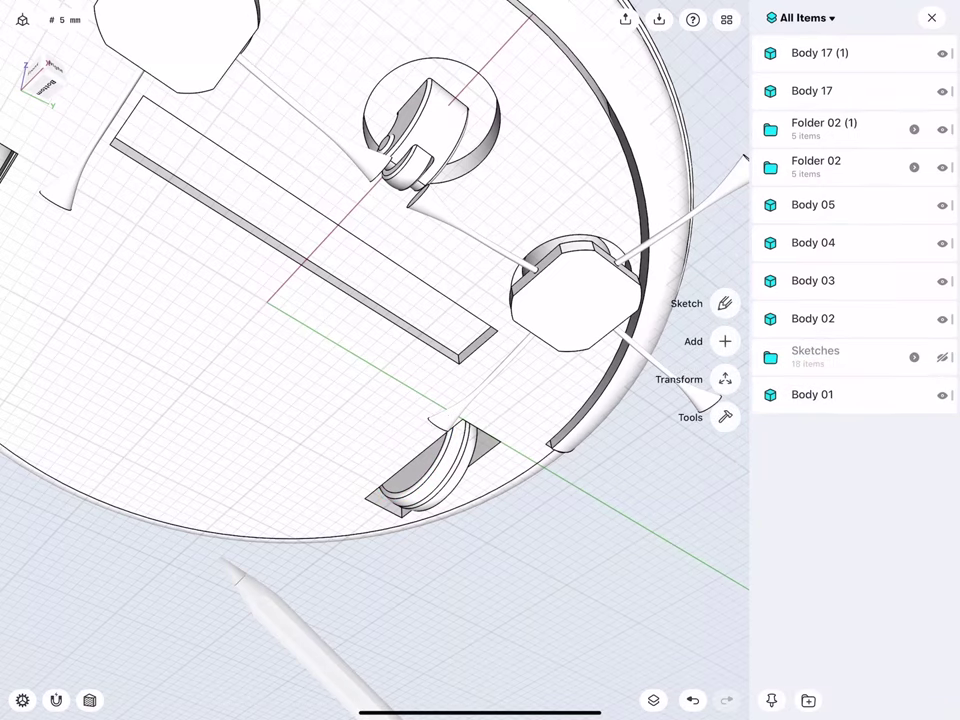
Group Body 01–05, both Folder 02 items and both Body 17 items into a new folder
left_click(836, 394)
left_click(825, 319)
left_click(833, 284)
left_click(837, 240)
left_click(831, 205)
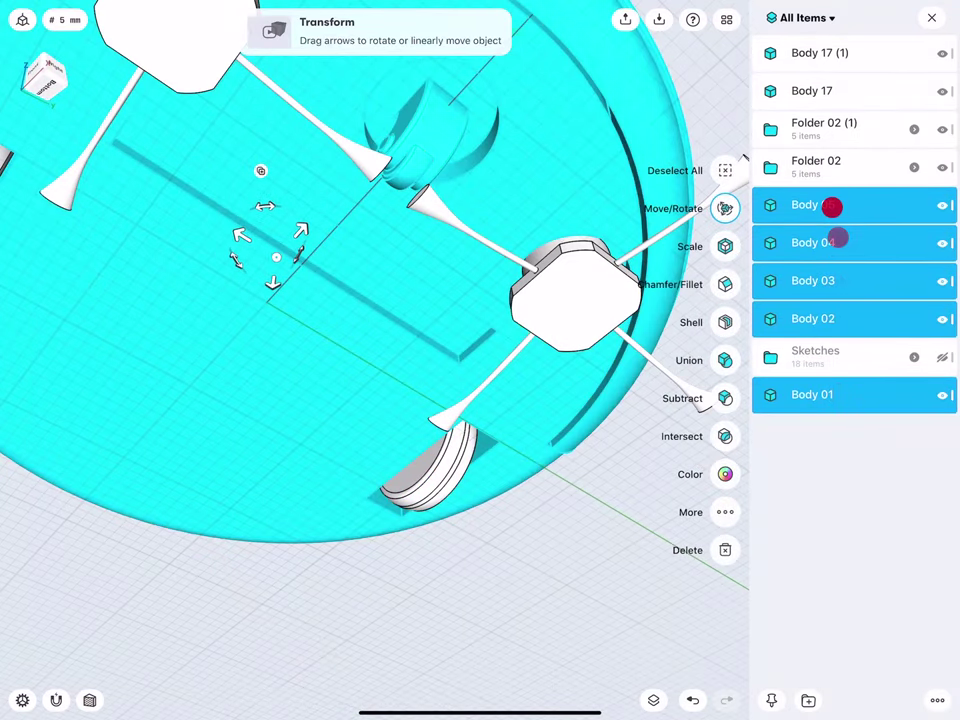
left_click(836, 160)
left_click(836, 126)
left_click(826, 92)
left_click(825, 54)
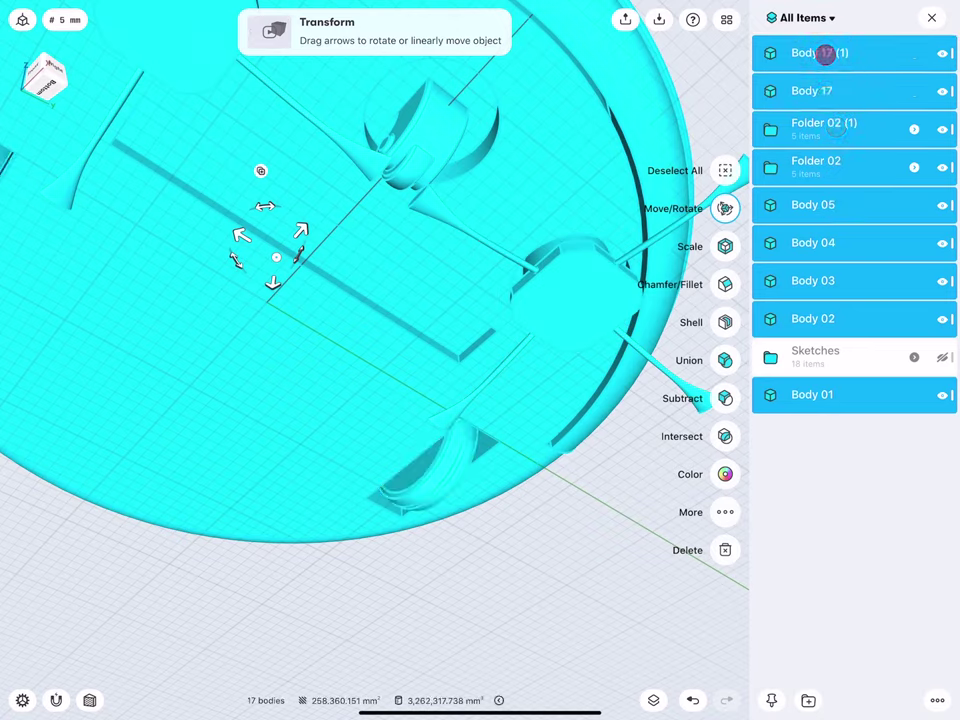
left_click(810, 699)
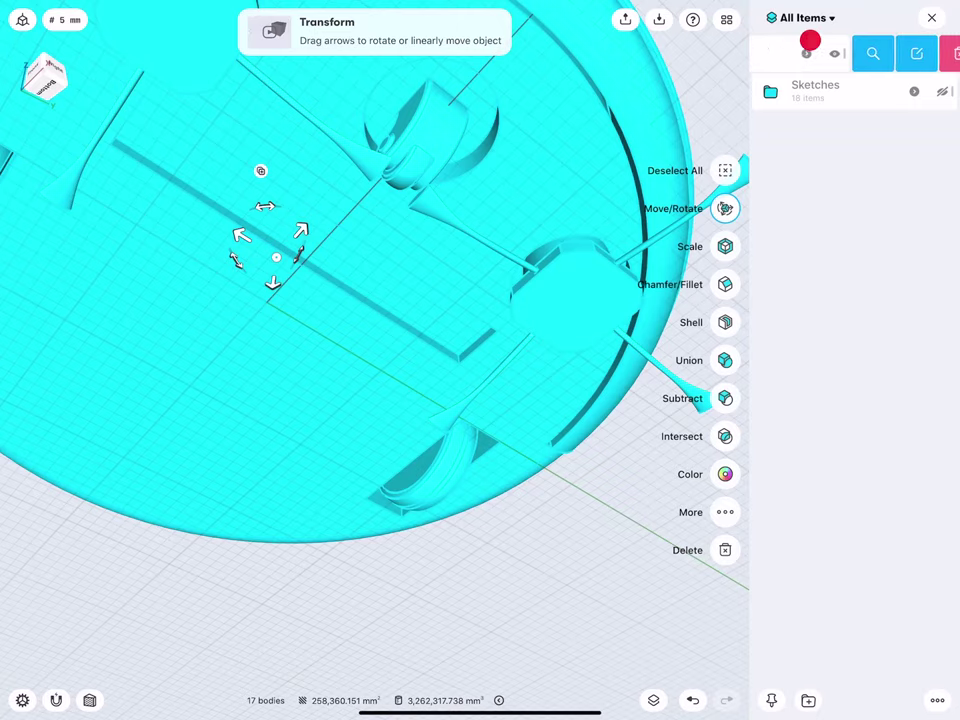
Rename the new folder to 'Bodies'
left_click(896, 45)
type("B")
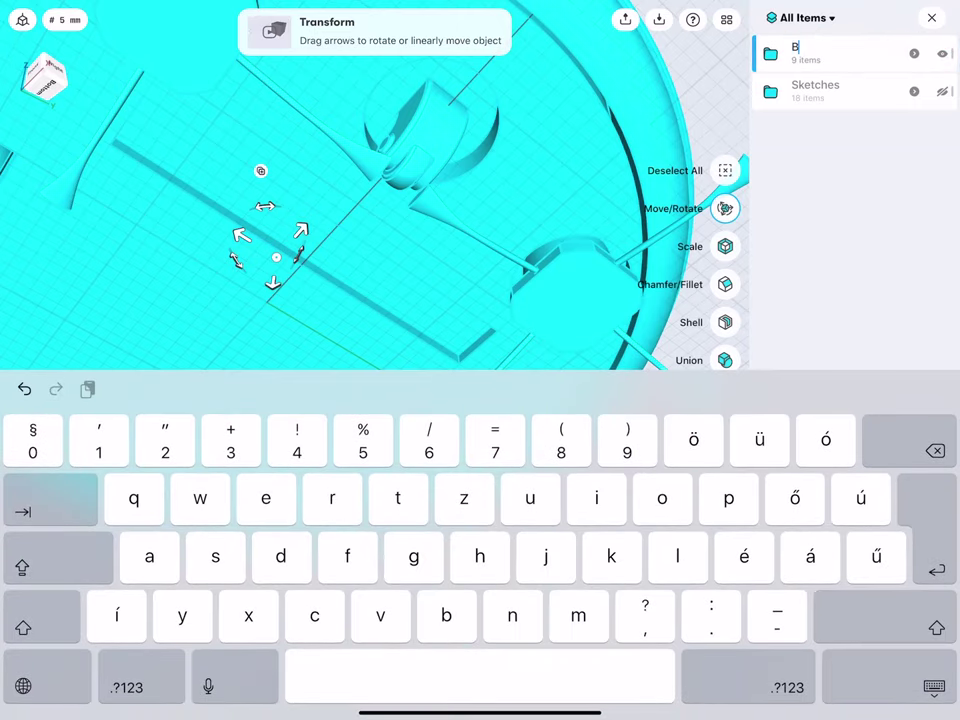
type("odies")
key("Return")
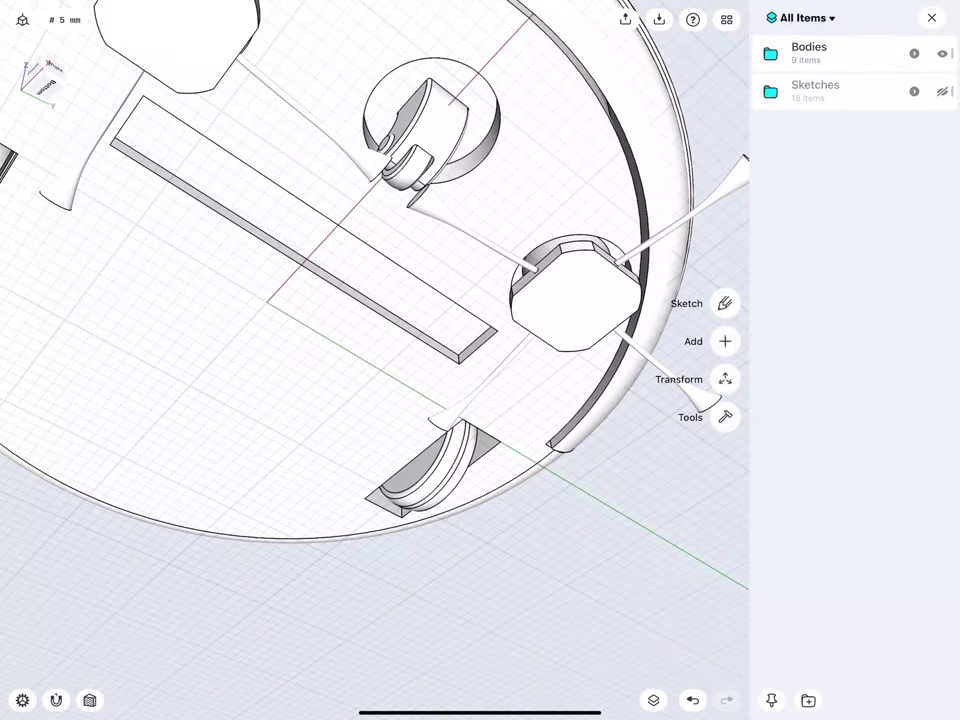
mouse_move(267, 277)
left_mouse_down()
mouse_move(306, 336)
mouse_move(266, 311)
mouse_move(301, 247)
mouse_move(317, 358)
mouse_move(266, 328)
mouse_move(330, 298)
mouse_move(325, 280)
left_mouse_up()
Offset the slot face's edge loop 2 mm inward
left_click(422, 452)
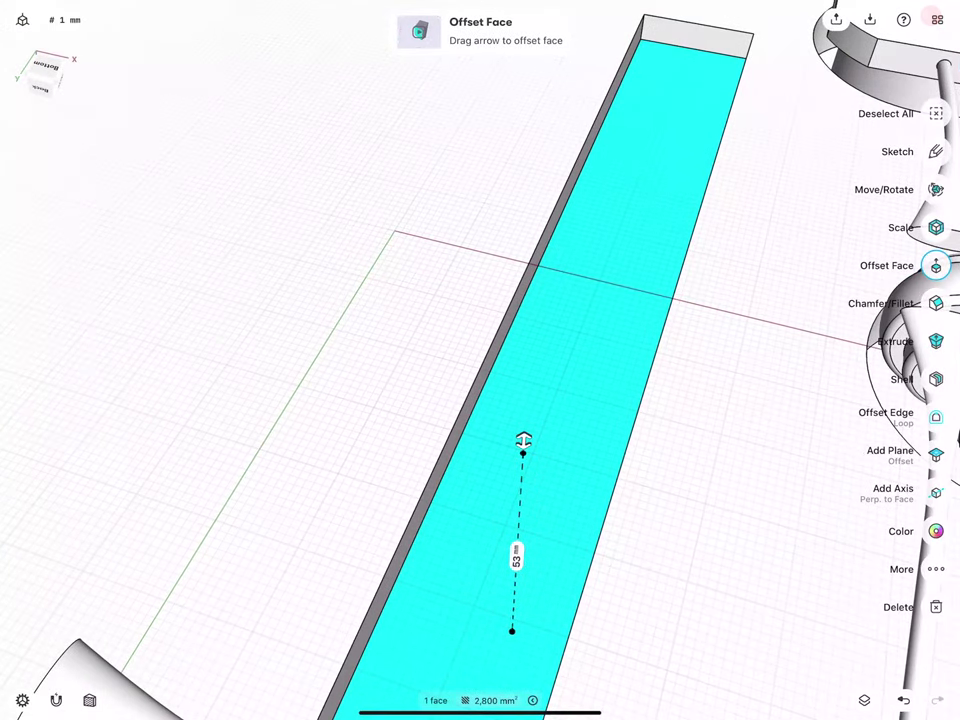
left_click_drag(350, 310, 324, 287)
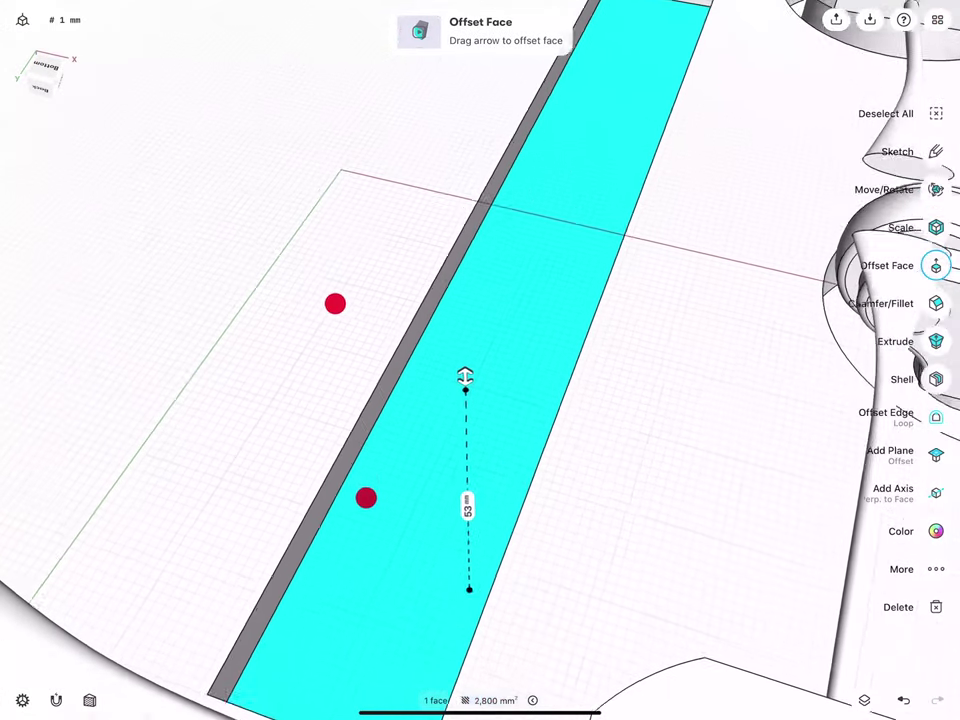
left_click(939, 411)
left_click_drag(392, 352, 407, 360)
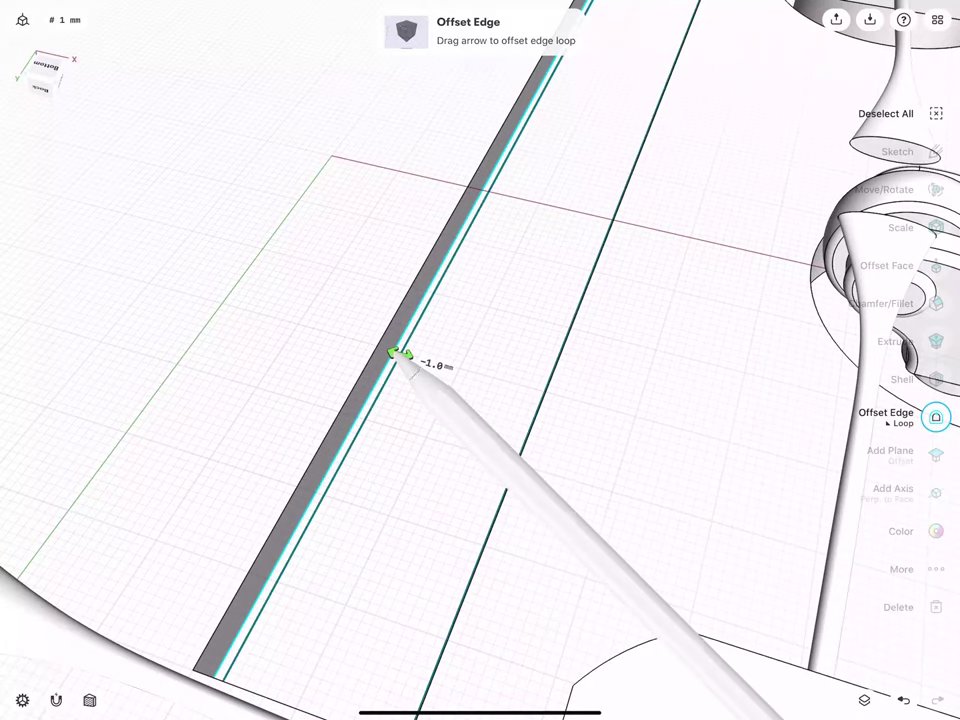
left_click_drag(372, 400, 365, 415)
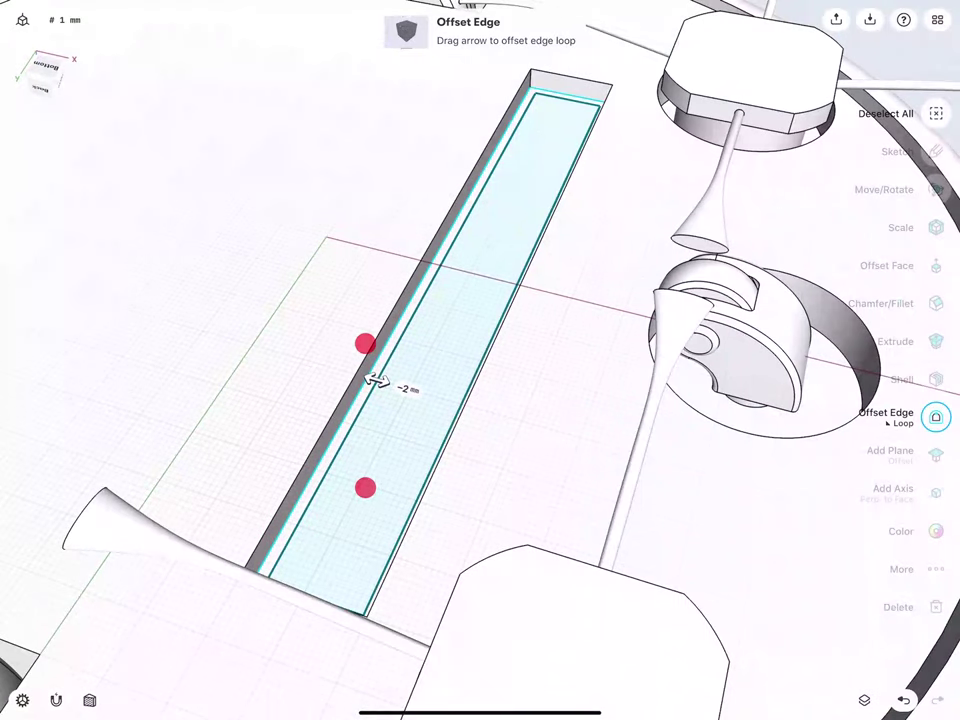
Extrude the inner face 12 mm into a bar with a 15° draft
left_click(428, 340)
left_click_drag(321, 354, 312, 342)
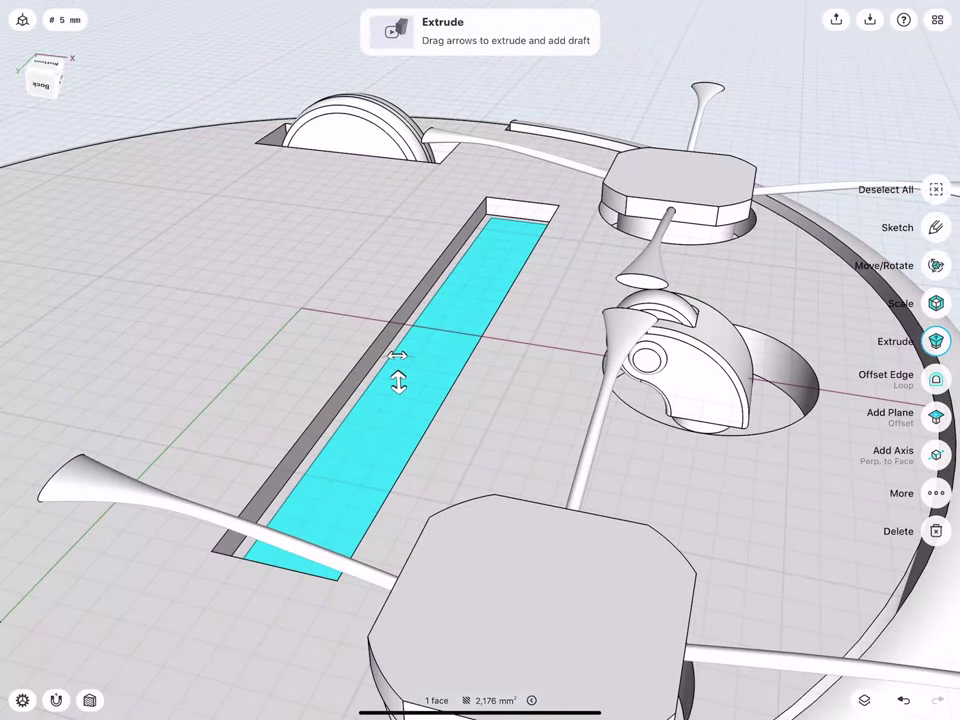
left_click_drag(398, 382, 396, 328)
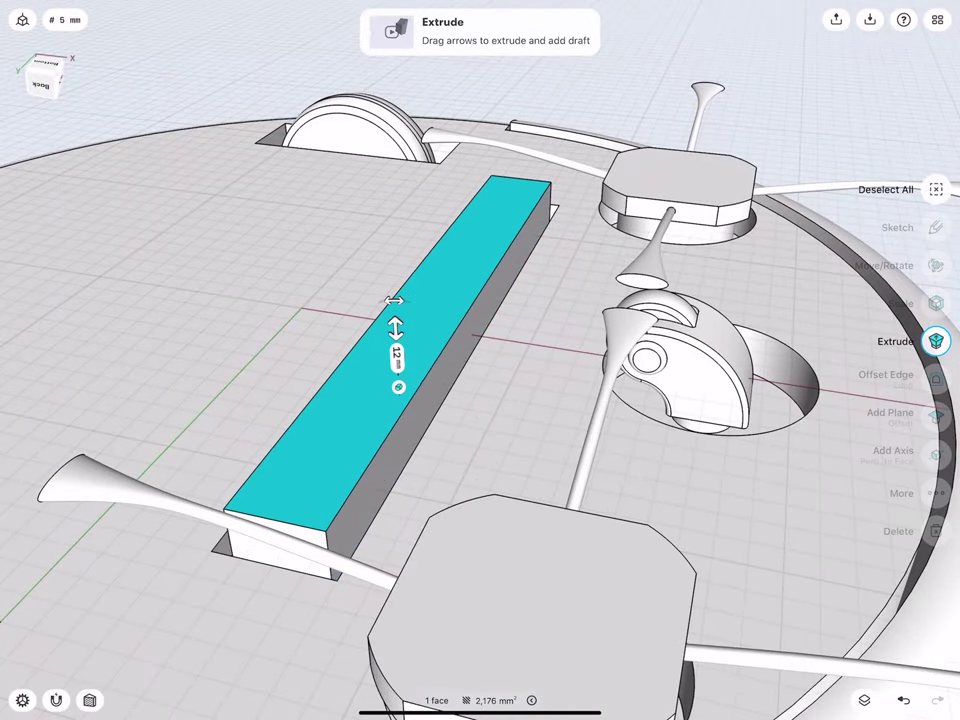
left_click(397, 355)
left_click(435, 400)
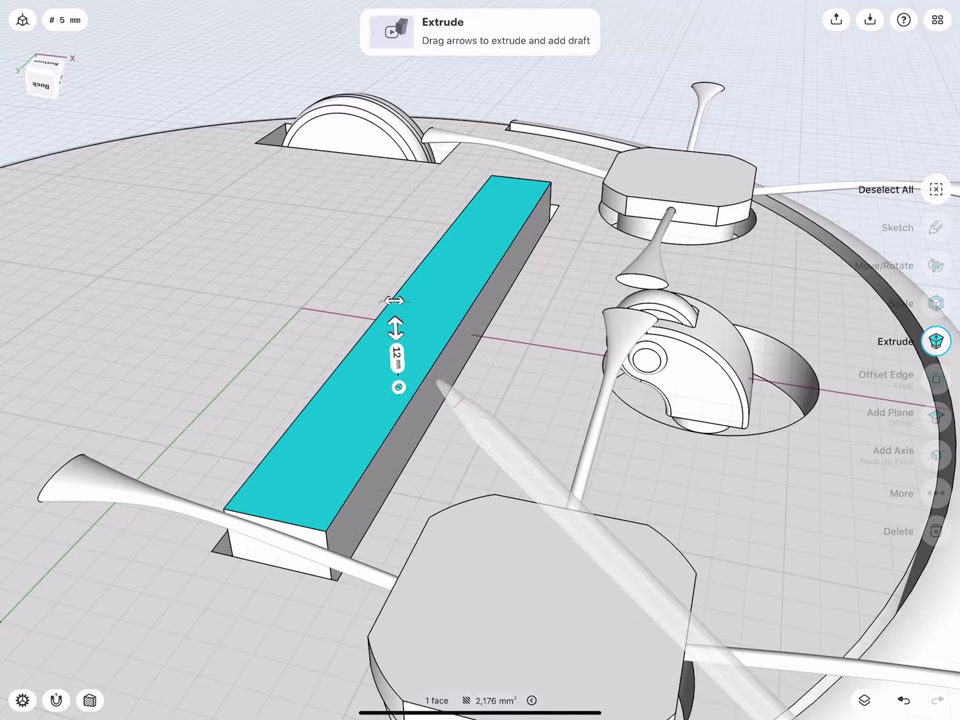
left_click_drag(394, 300, 386, 301)
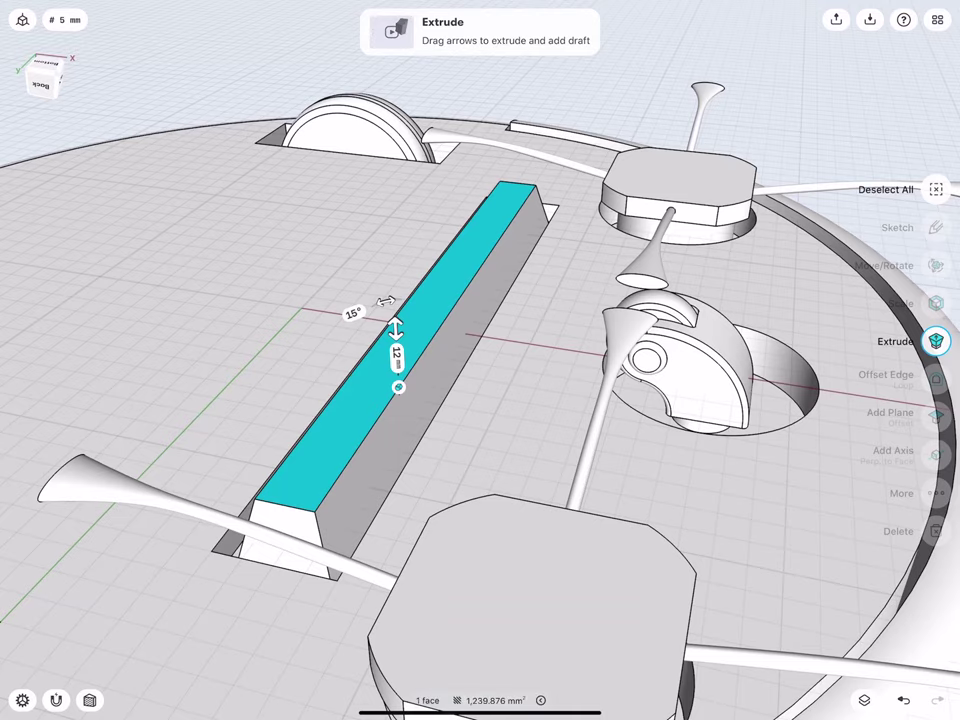
scroll(355, 390, "up", 3)
left_click(444, 373)
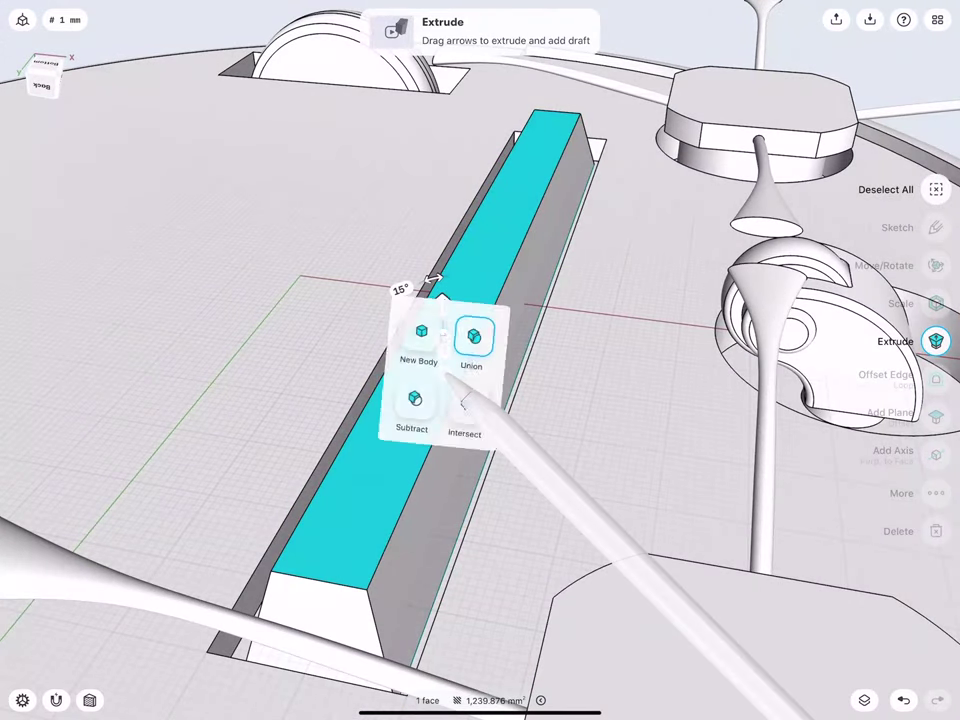
left_click(444, 370)
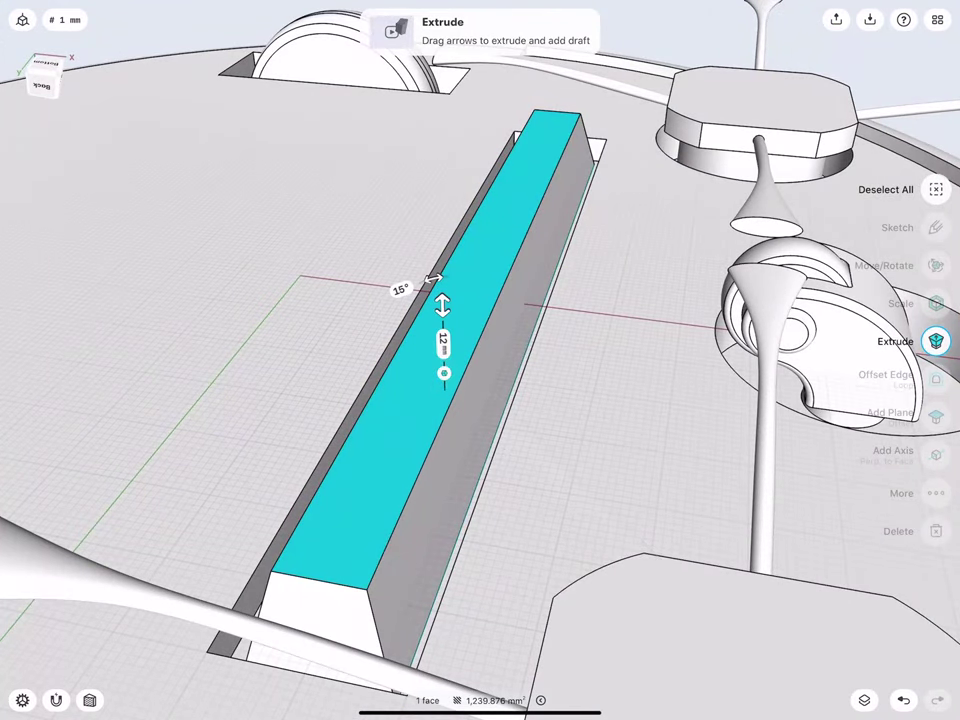
middle_click_drag(364, 304, 367, 339)
left_click(185, 70)
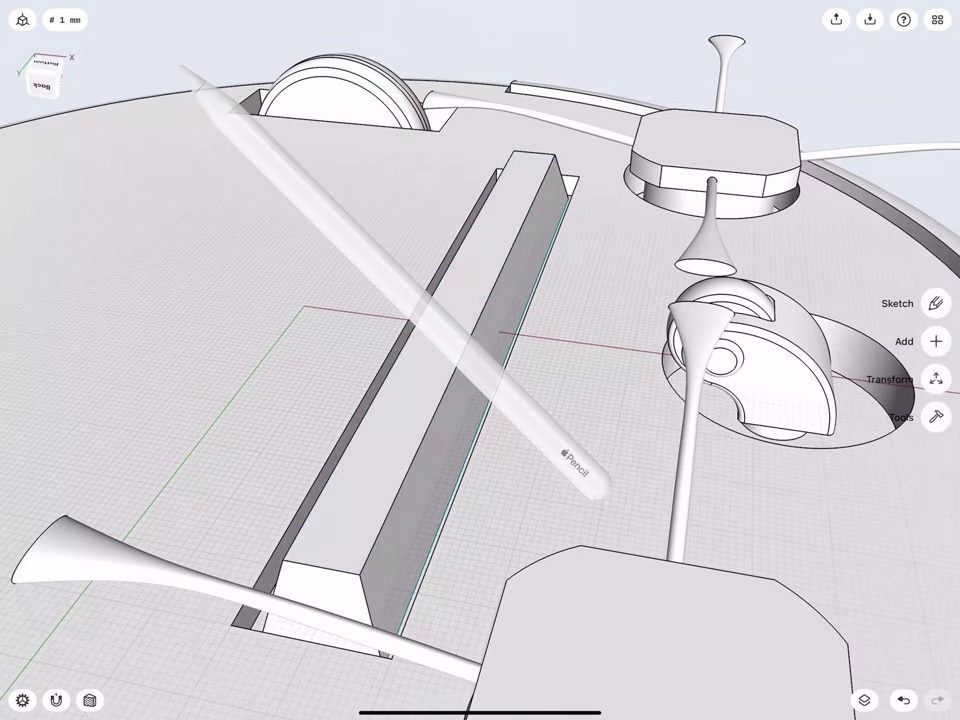
Shell the bar from its top face with 1.0 mm walls
left_click(456, 396)
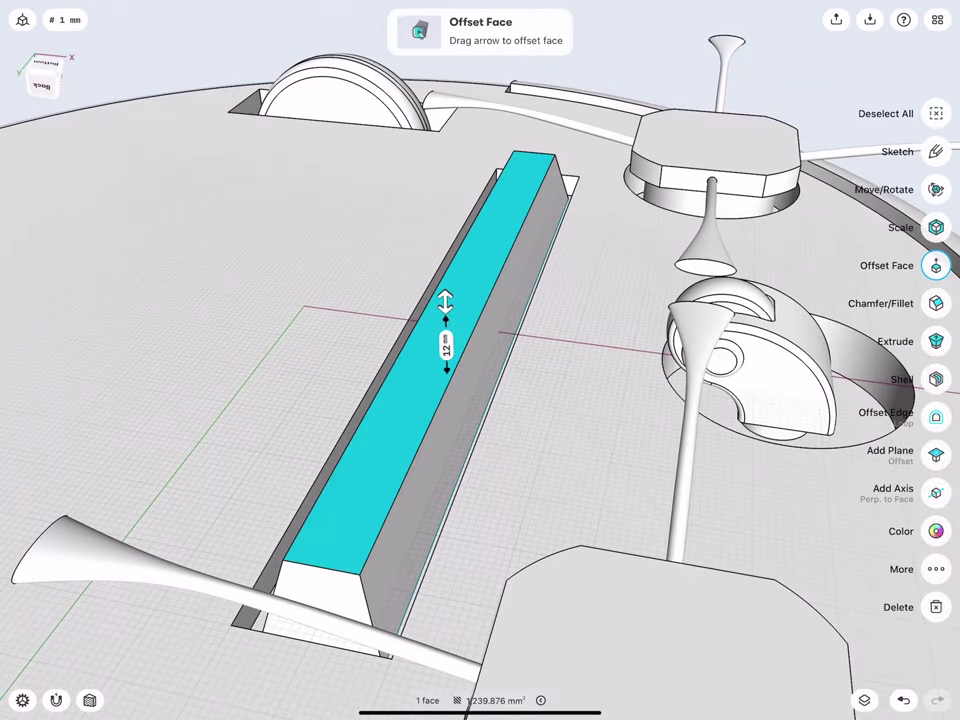
left_click(936, 378)
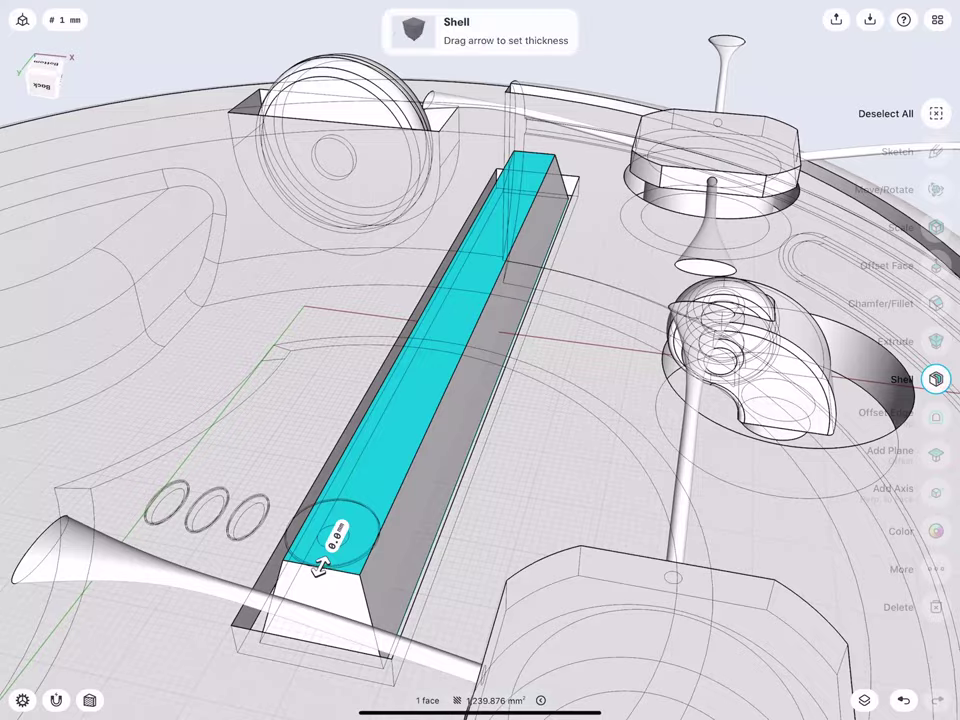
mouse_move(320, 565)
left_mouse_down()
mouse_move(330, 551)
mouse_move(322, 562)
left_mouse_up()
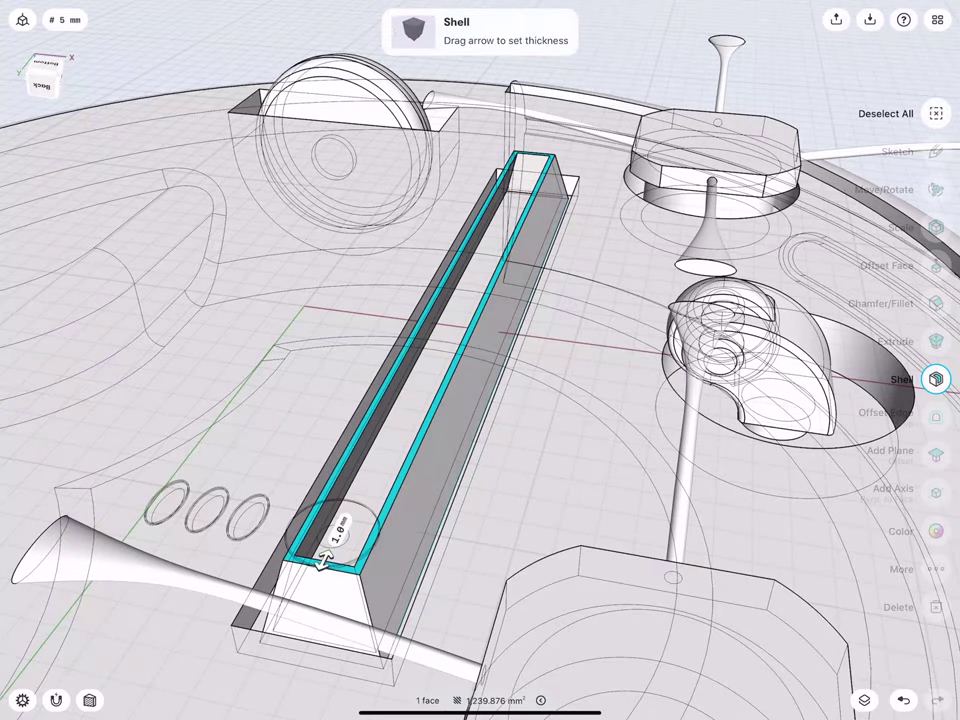
middle_click_drag(356, 564, 317, 586)
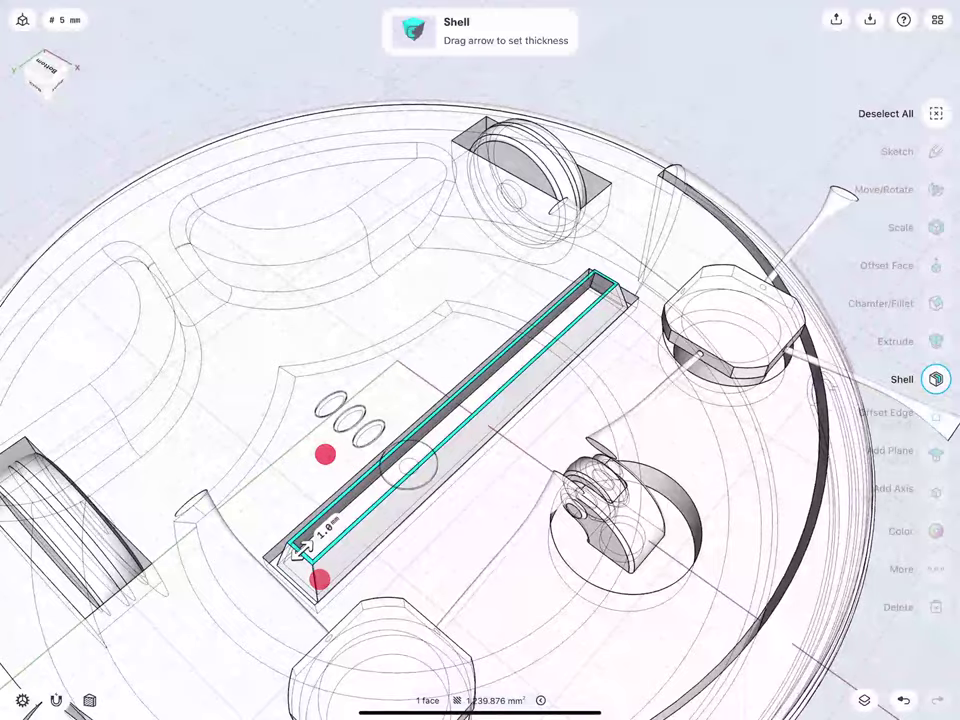
left_click(583, 497)
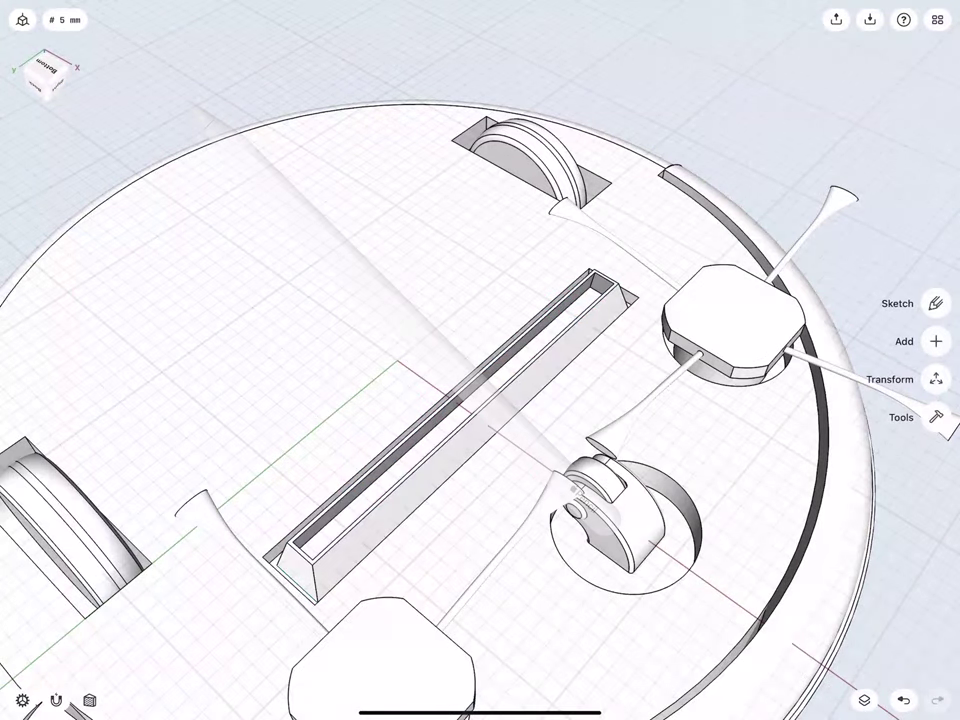
mouse_move(317, 586)
middle_mouse_down()
mouse_move(358, 467)
mouse_move(386, 497)
mouse_move(439, 512)
mouse_move(426, 498)
mouse_move(437, 486)
mouse_move(422, 542)
middle_mouse_up()
Pick dark grey and select the wheel, brush housing, slot bar and caster
left_click(936, 415)
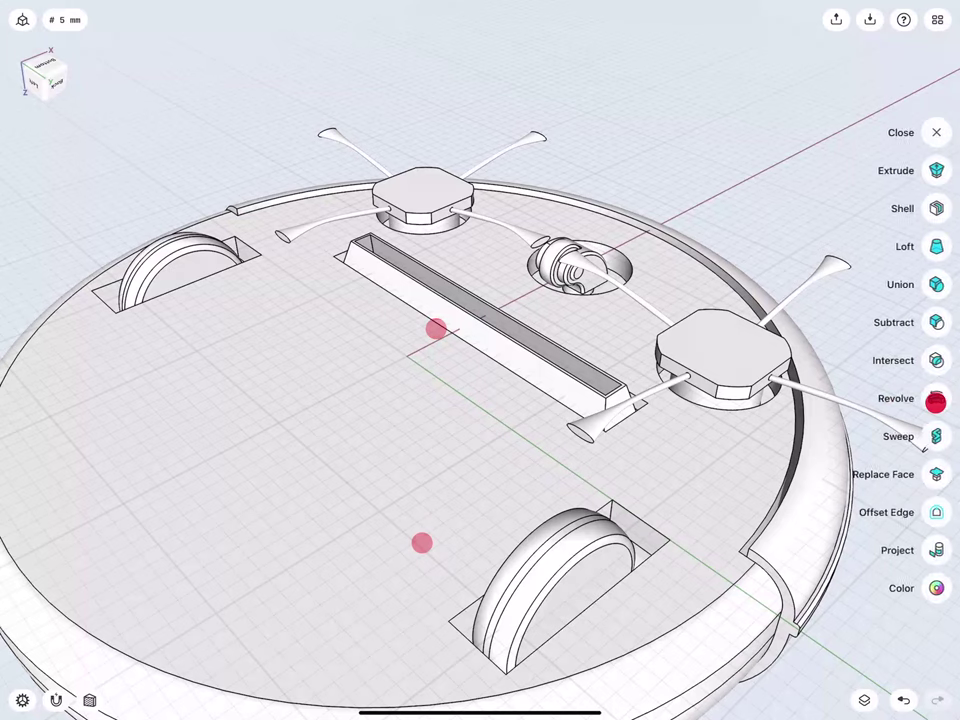
left_click(936, 586)
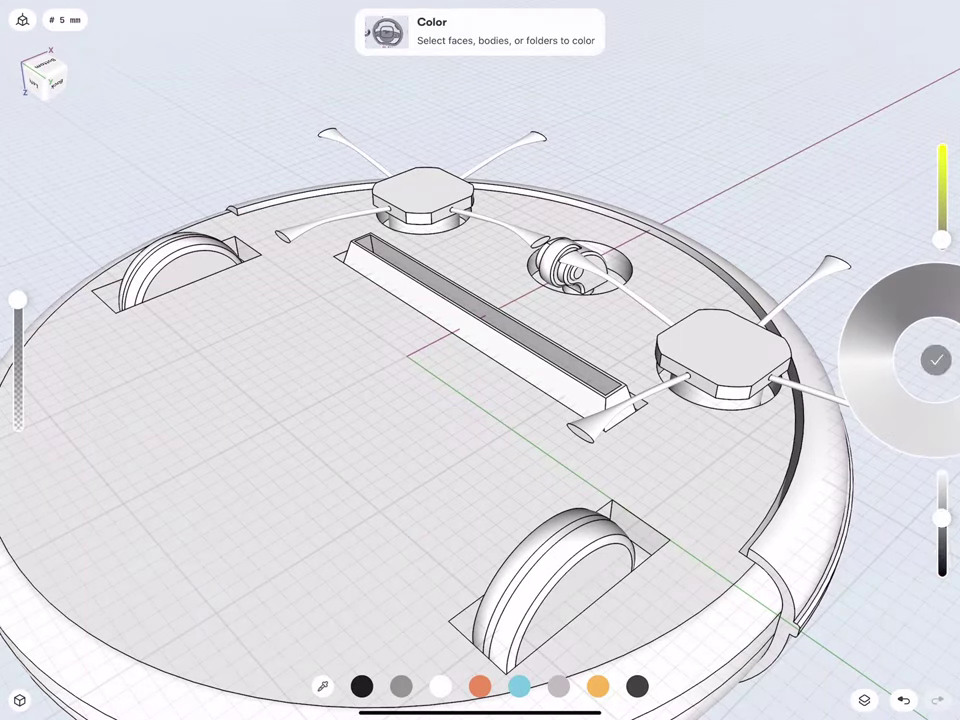
left_click(524, 598)
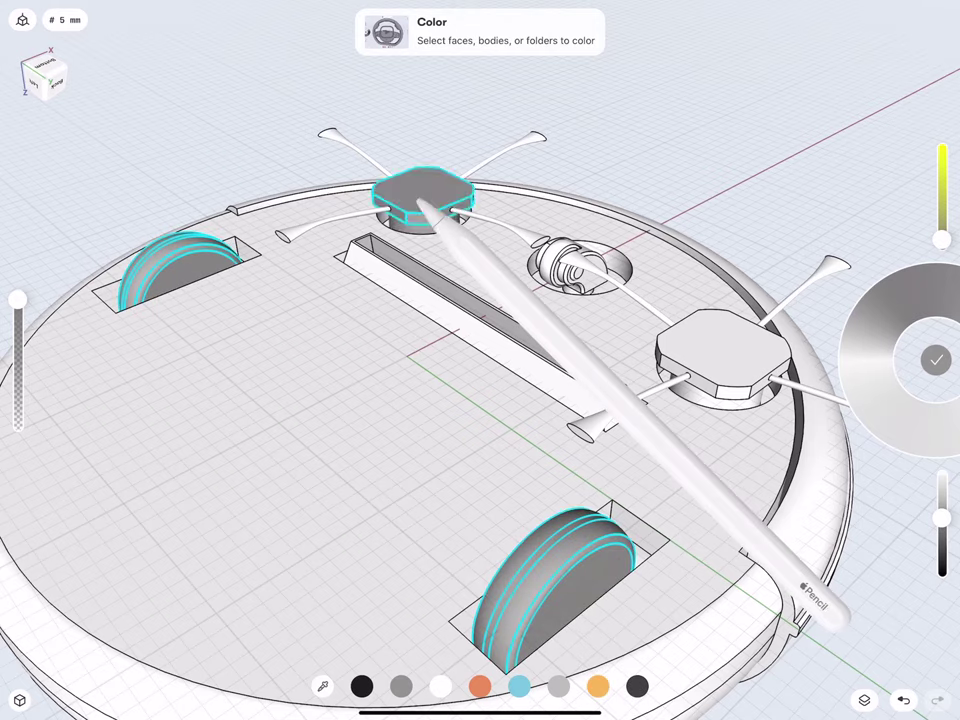
left_click(705, 340)
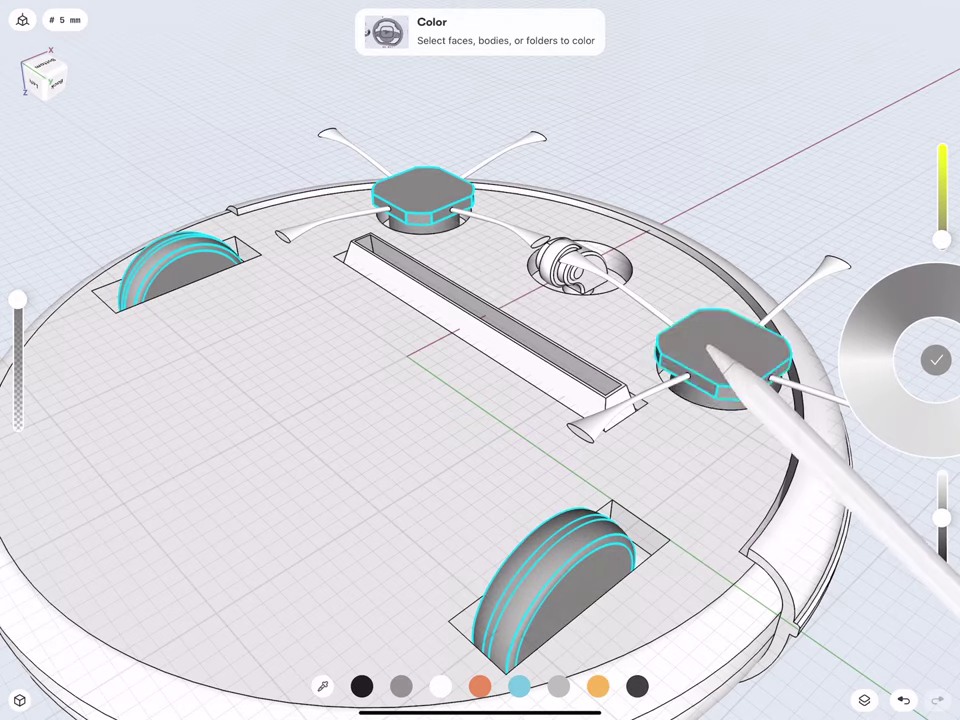
left_click(546, 373)
scroll(514, 300, "up", 3)
scroll(427, 380, "up", 3)
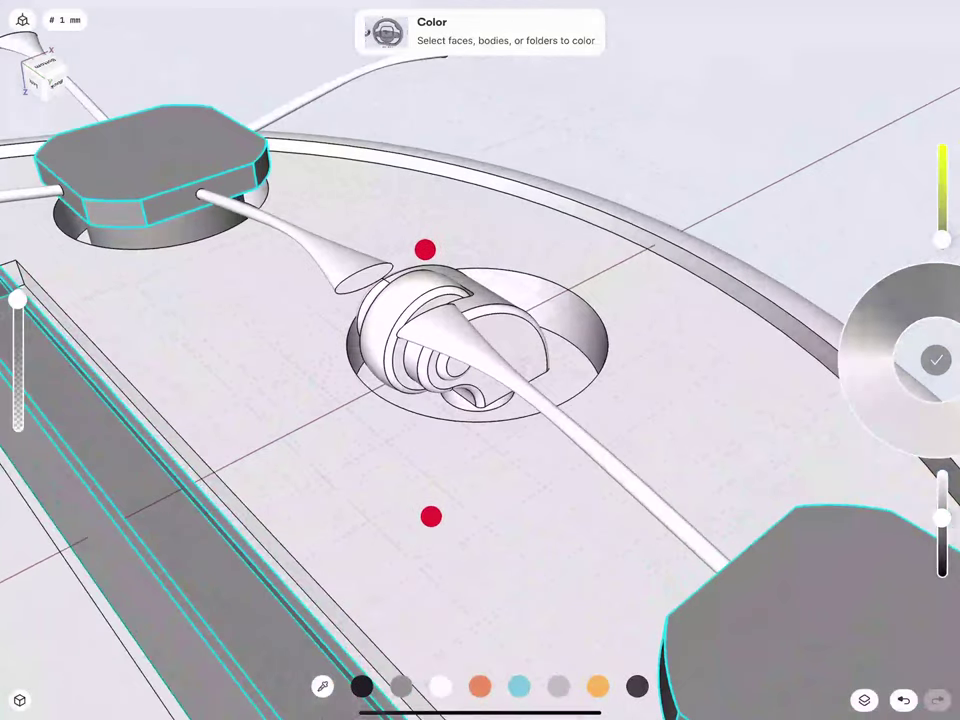
scroll(388, 346, "up", 2)
left_click(432, 308)
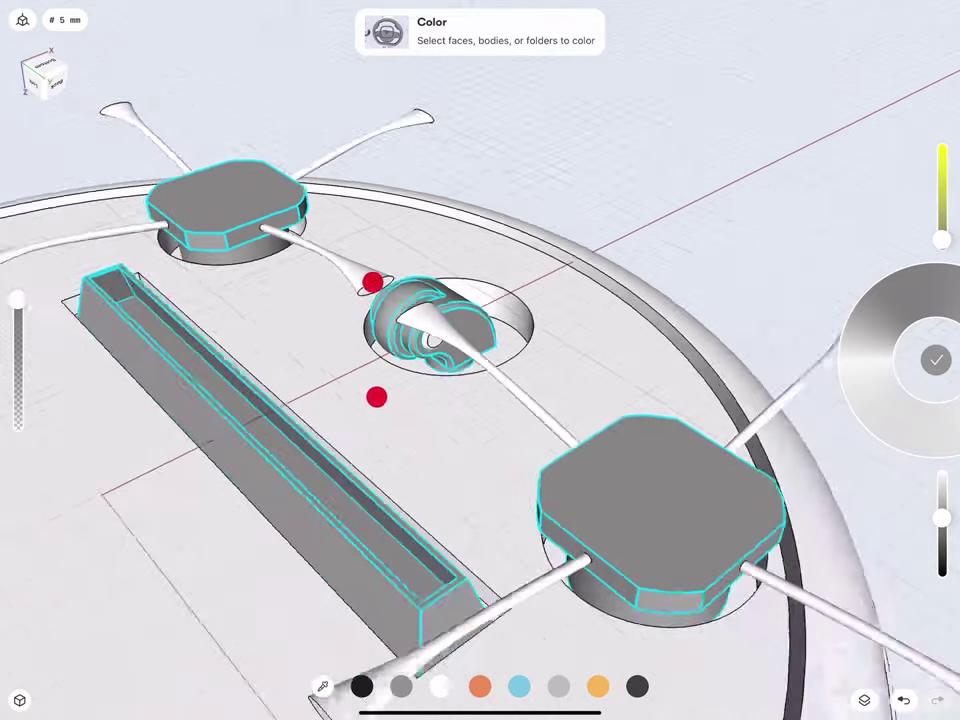
Apply the dark grey colour and return to the standard top isometric view
scroll(376, 338, "down", 5)
scroll(363, 376, "down", 3)
middle_click_drag(365, 375, 287, 394)
left_click(936, 359)
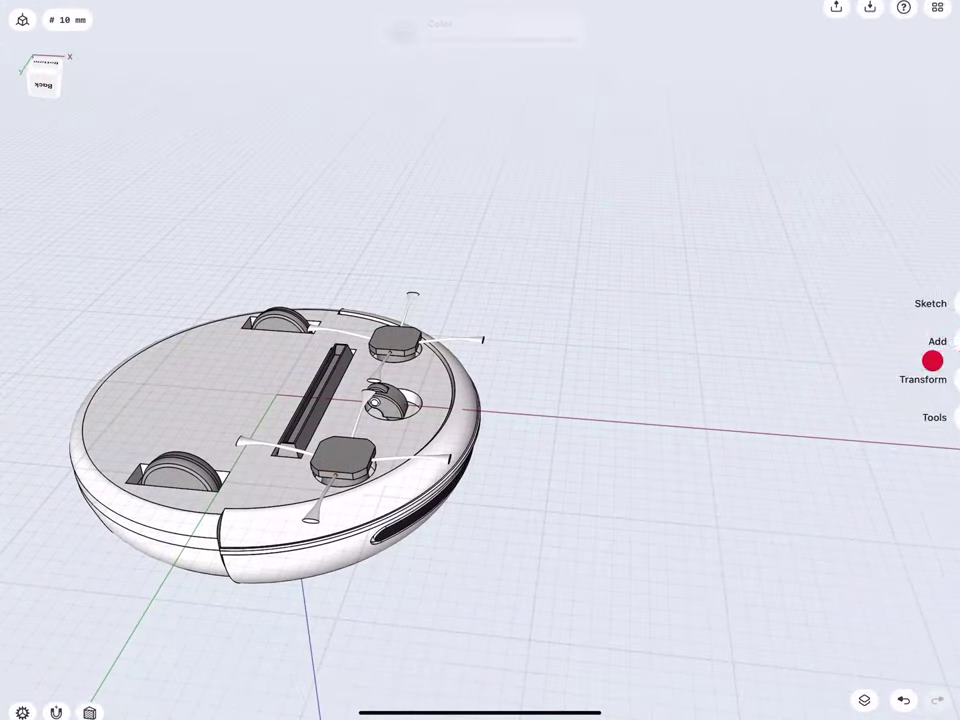
scroll(311, 445, "up", 2)
left_click(42, 74)
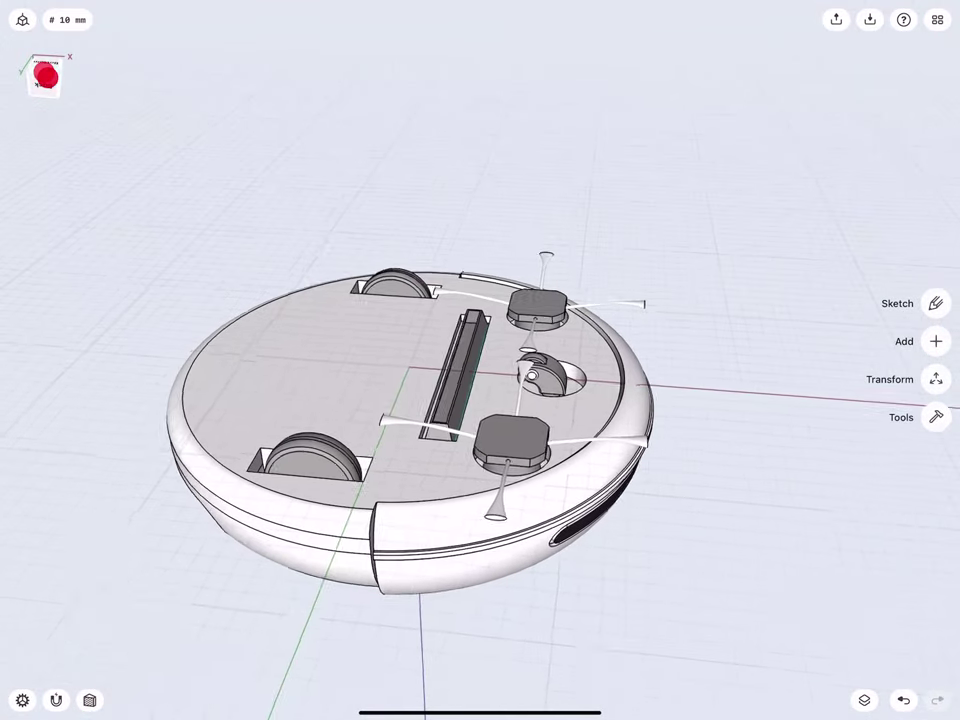